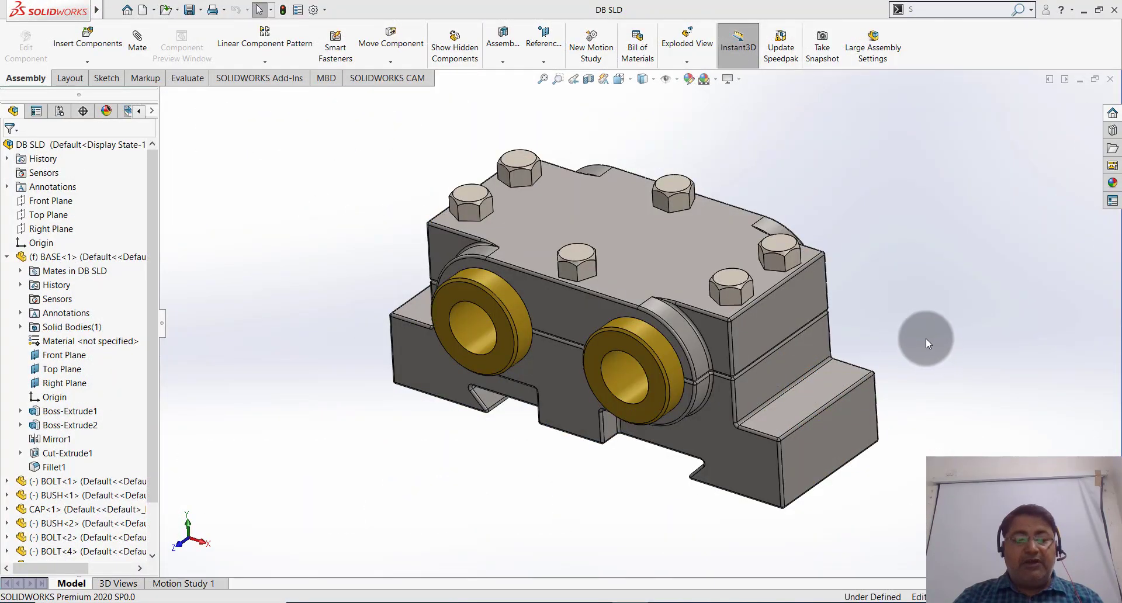
Step: Orbit, pan and zoom the bearing-block assembly and inspect the base block's faces
mouse_move(923, 332)
middle_down()
mouse_move(924, 255)
mouse_move(923, 345)
middle_up()
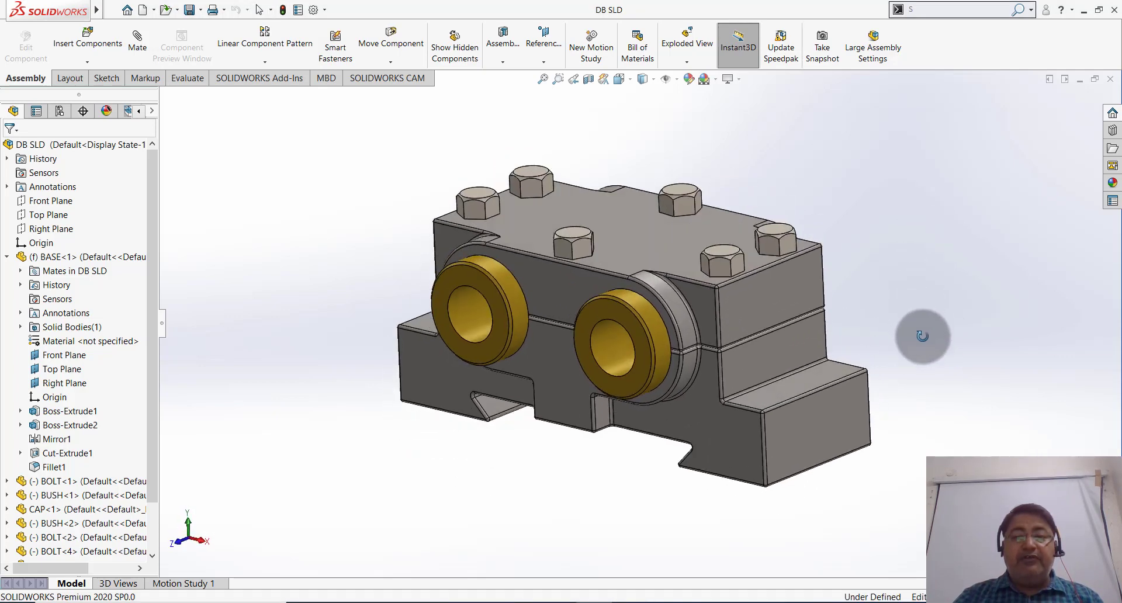
key(ctrl+Left)
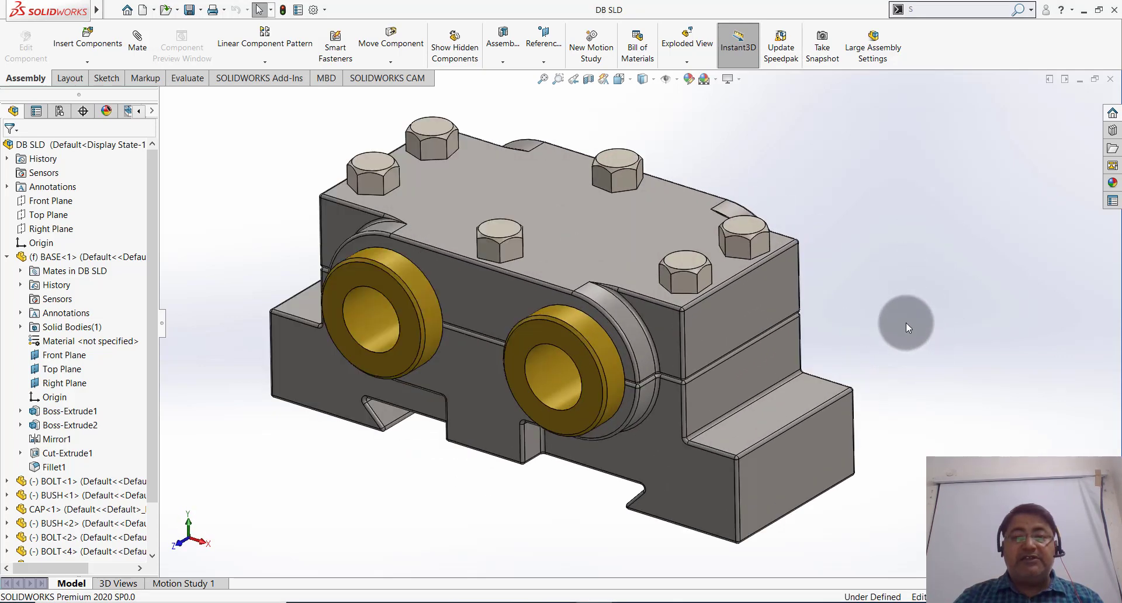
key(ctrl+Left)
key(z)
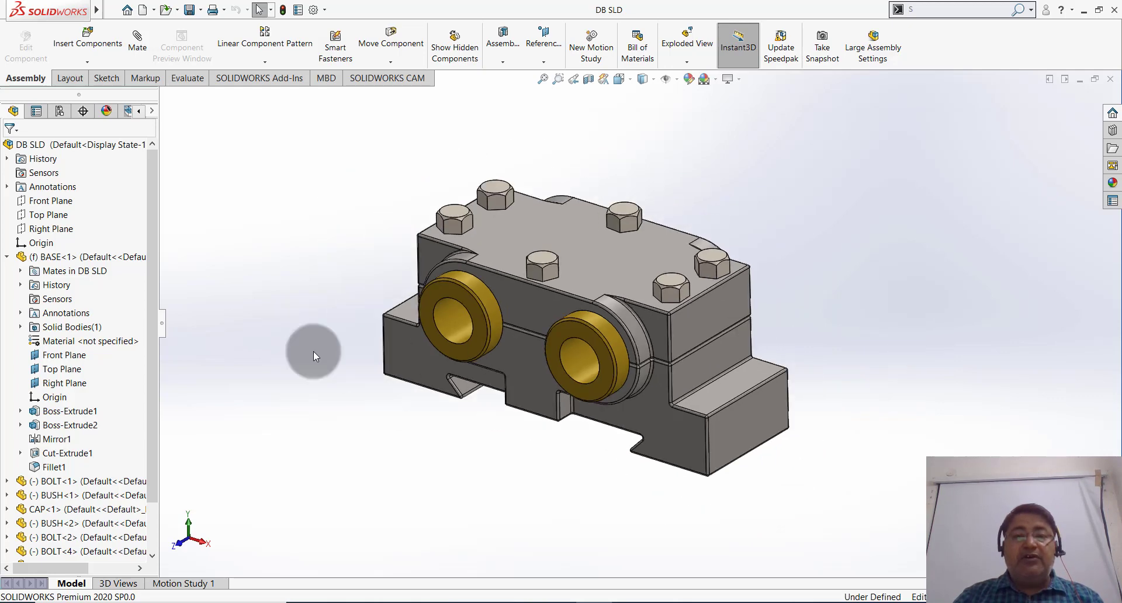
scroll(362, 264, down, 1)
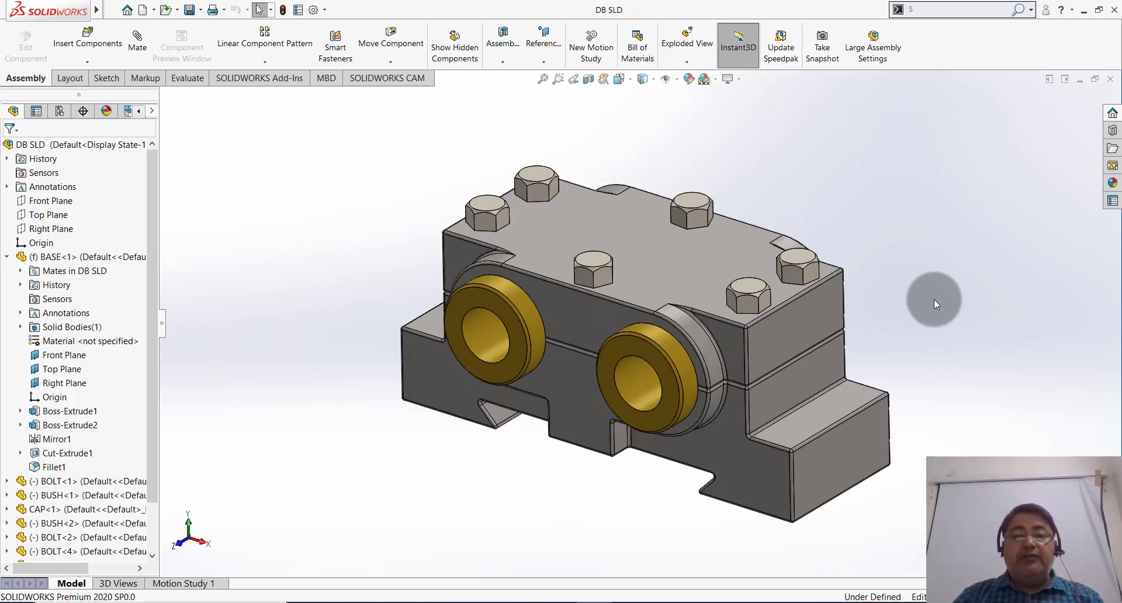
key(ctrl+Left)
key(ctrl+Left)
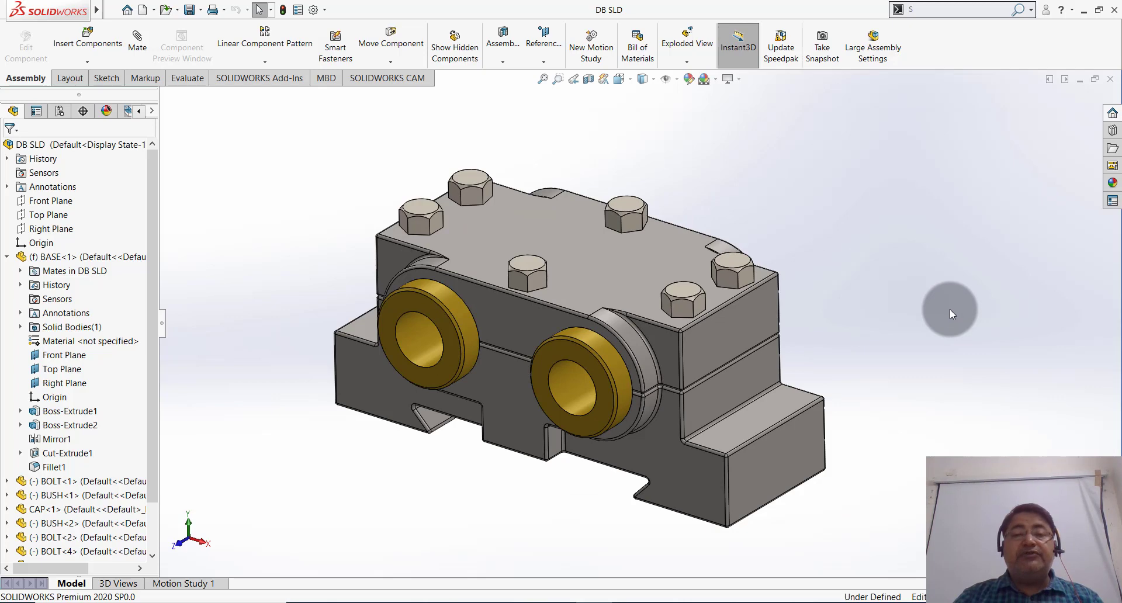
key(z)
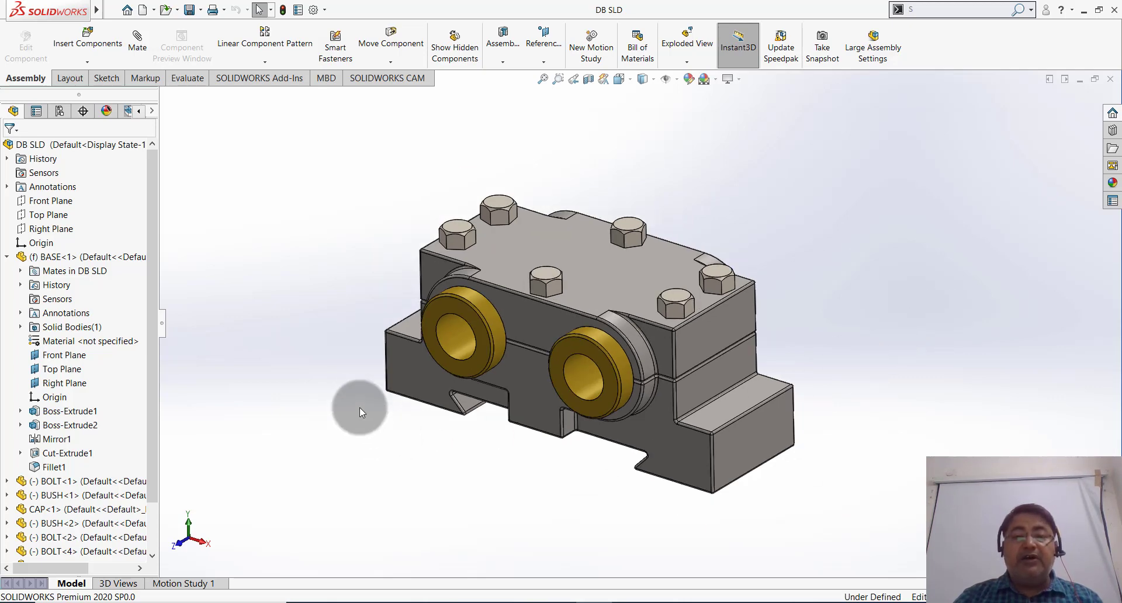
scroll(359, 408, down, 1)
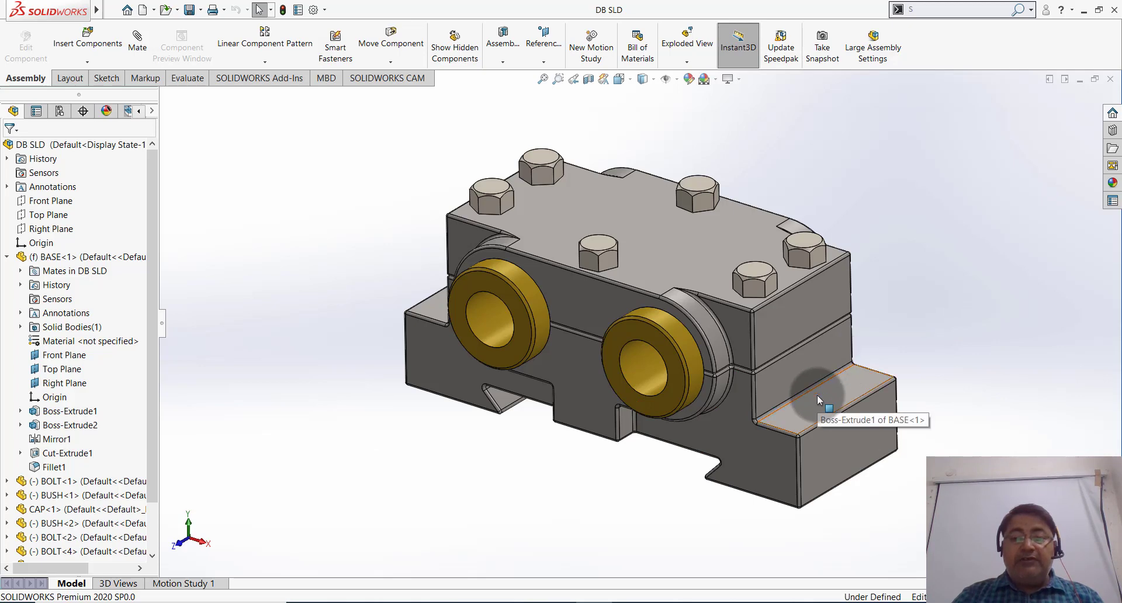
click(776, 447)
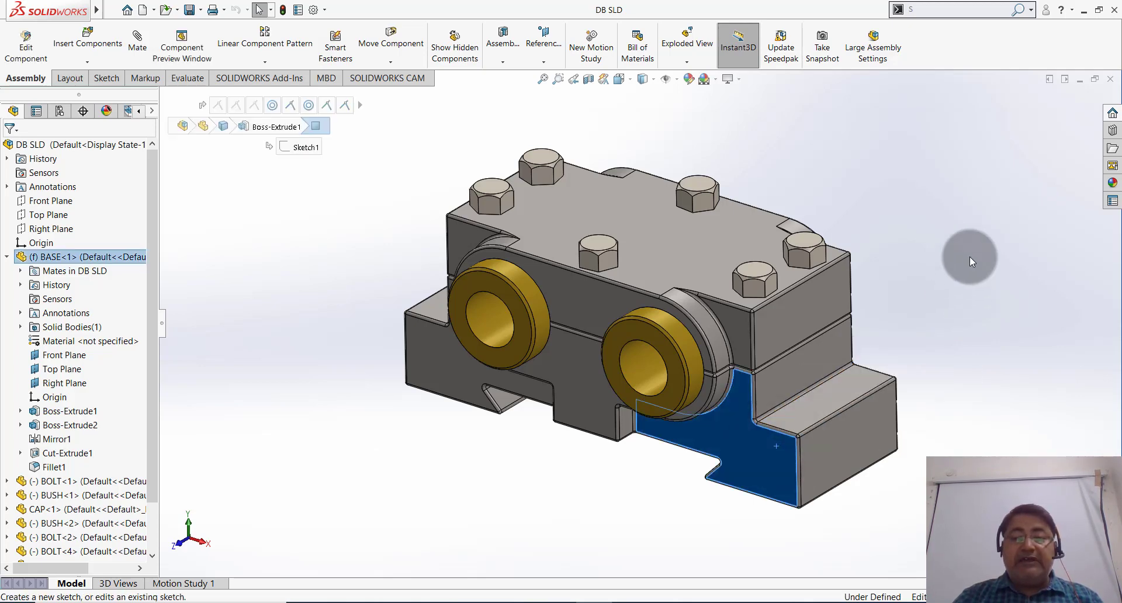
mouse_move(955, 299)
middle_down()
mouse_move(957, 289)
mouse_move(914, 311)
middle_up()
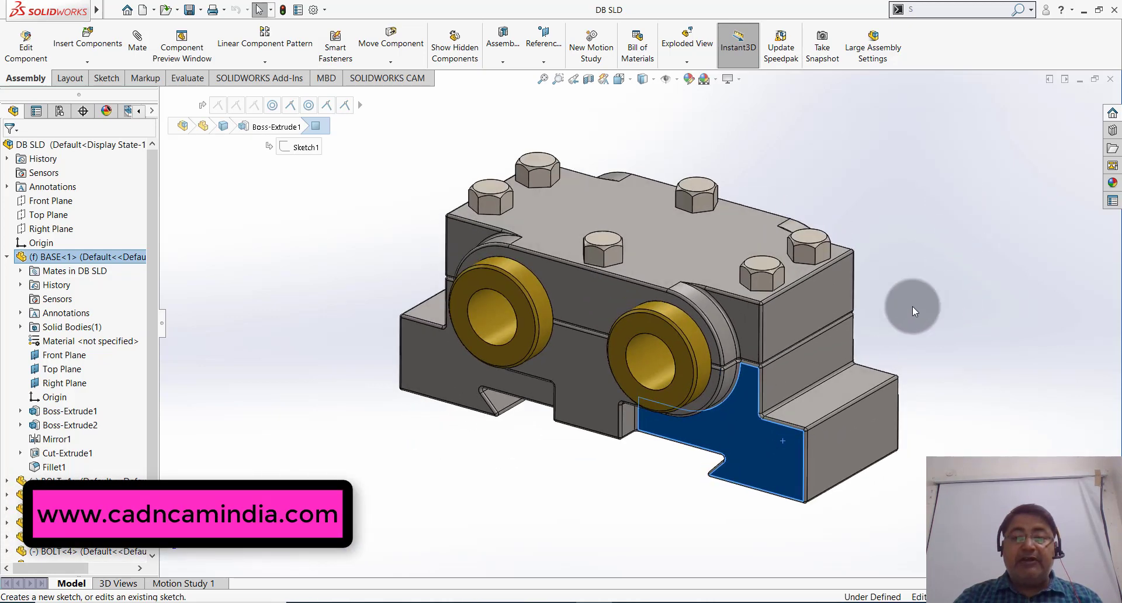
click(800, 316)
click(892, 146)
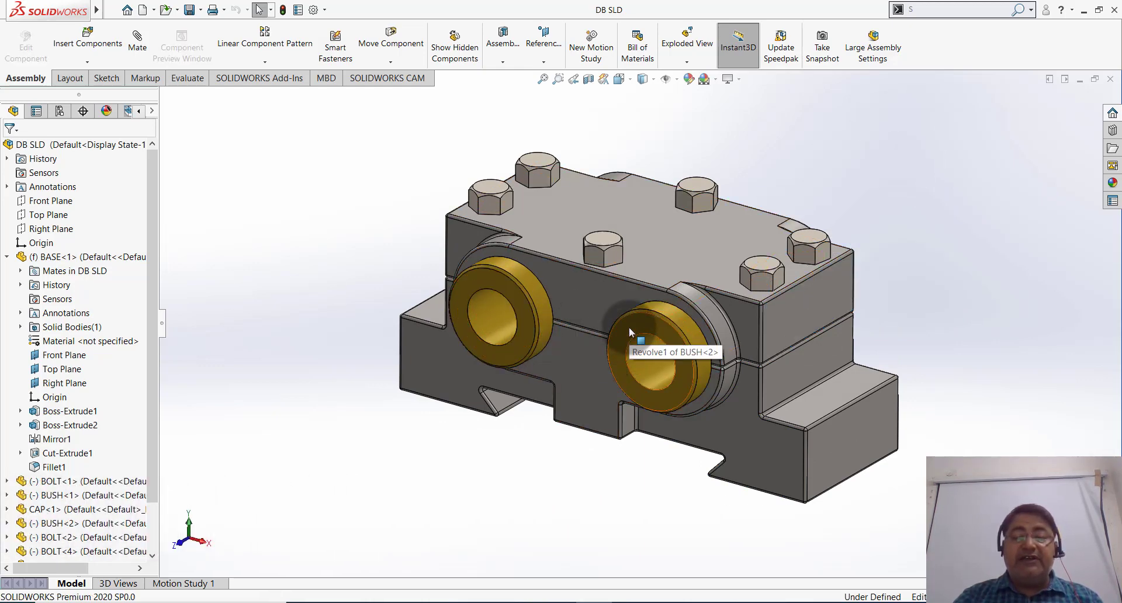
click(728, 118)
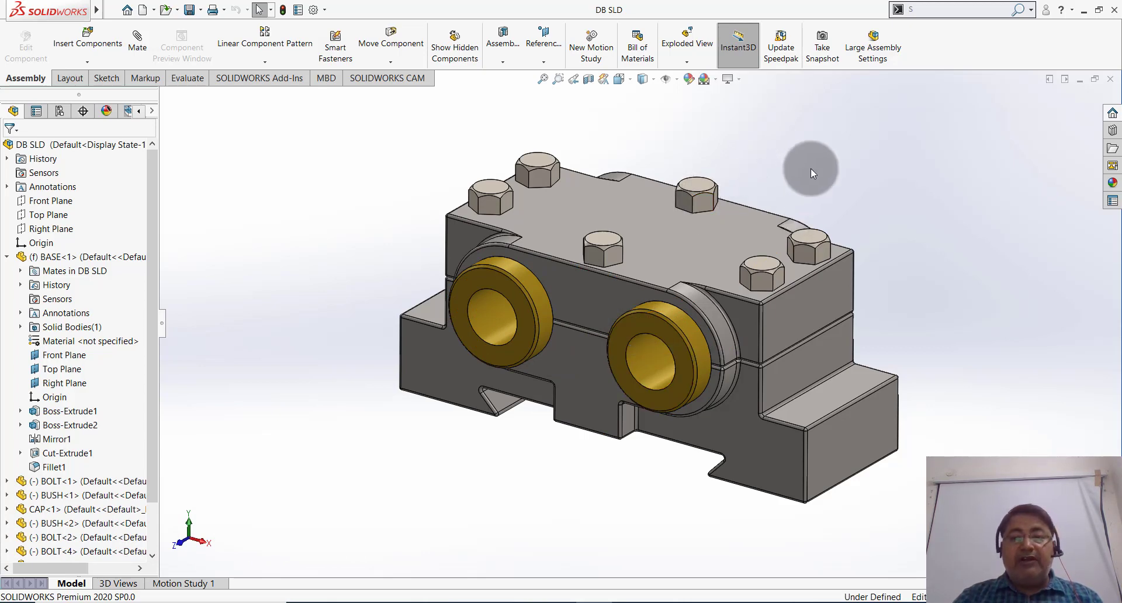
Step: Close the assembly and create a new blank Part document
click(1111, 81)
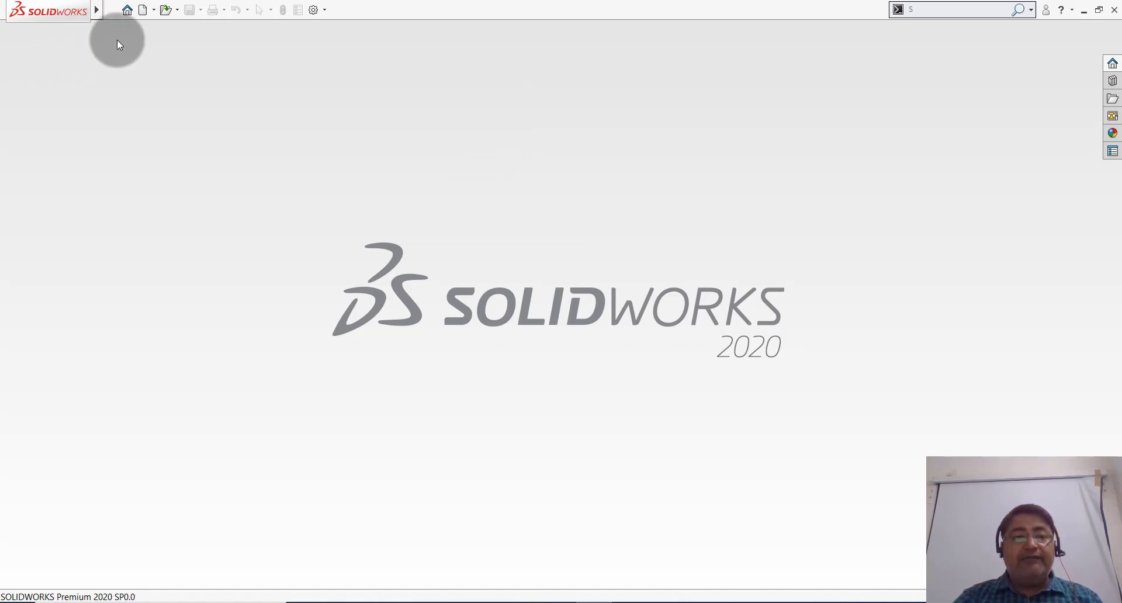
click(155, 18)
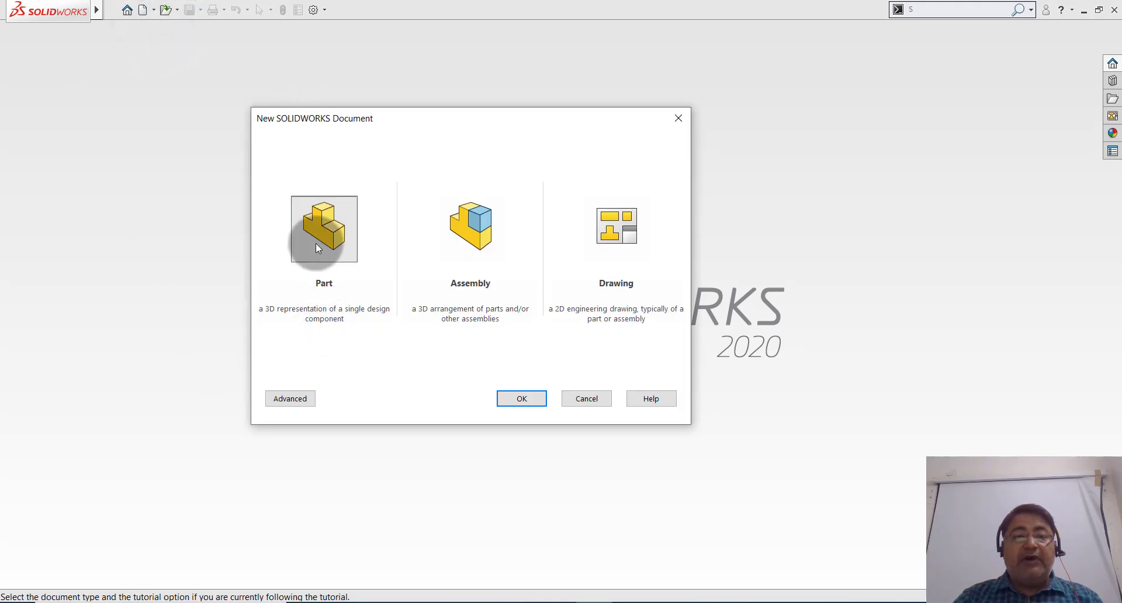
click(542, 399)
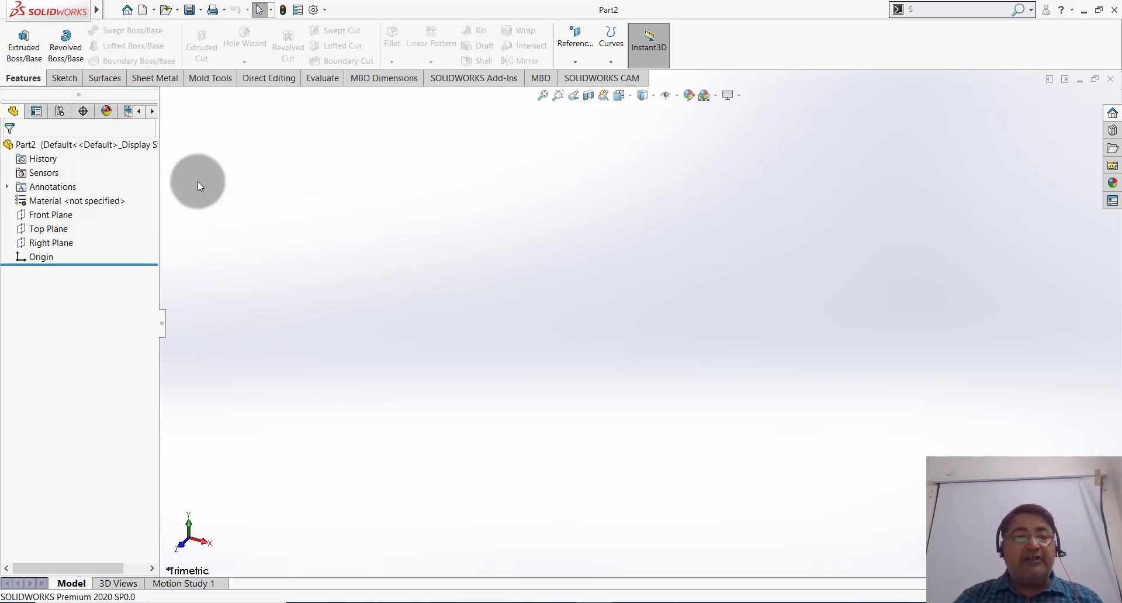
Step: Start a sketch on the Front Plane and draw the short top-left horizontal line above the origin
click(65, 79)
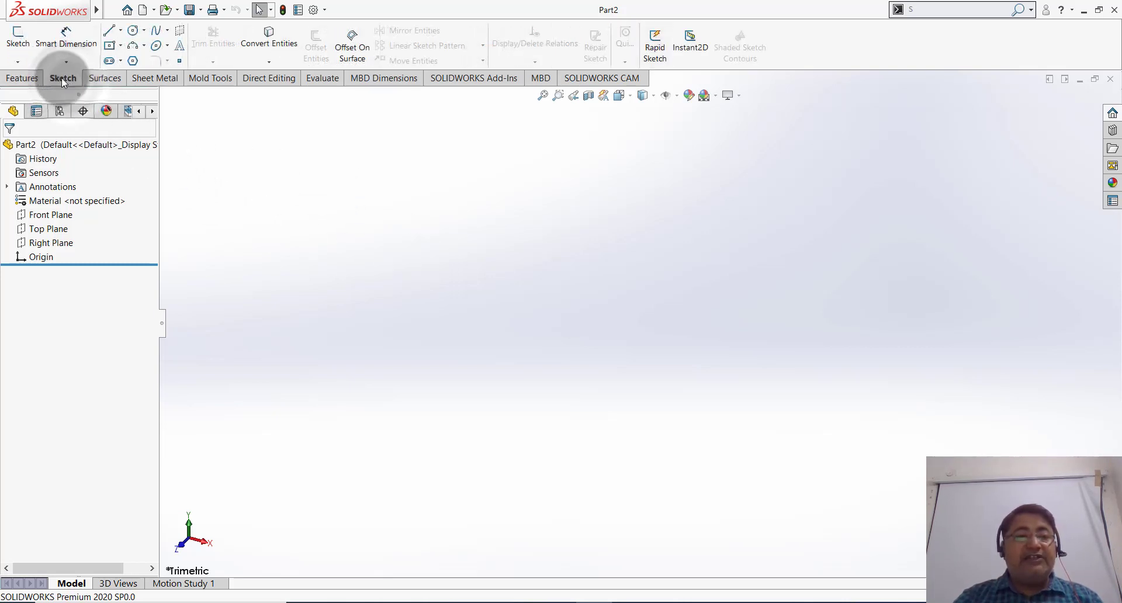
click(19, 45)
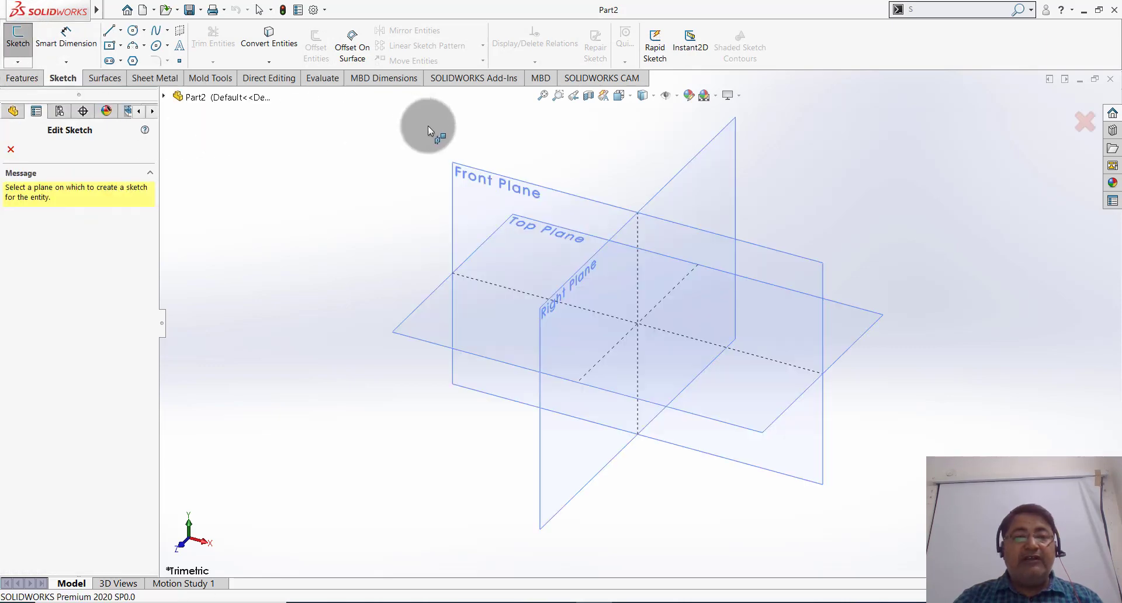
click(449, 166)
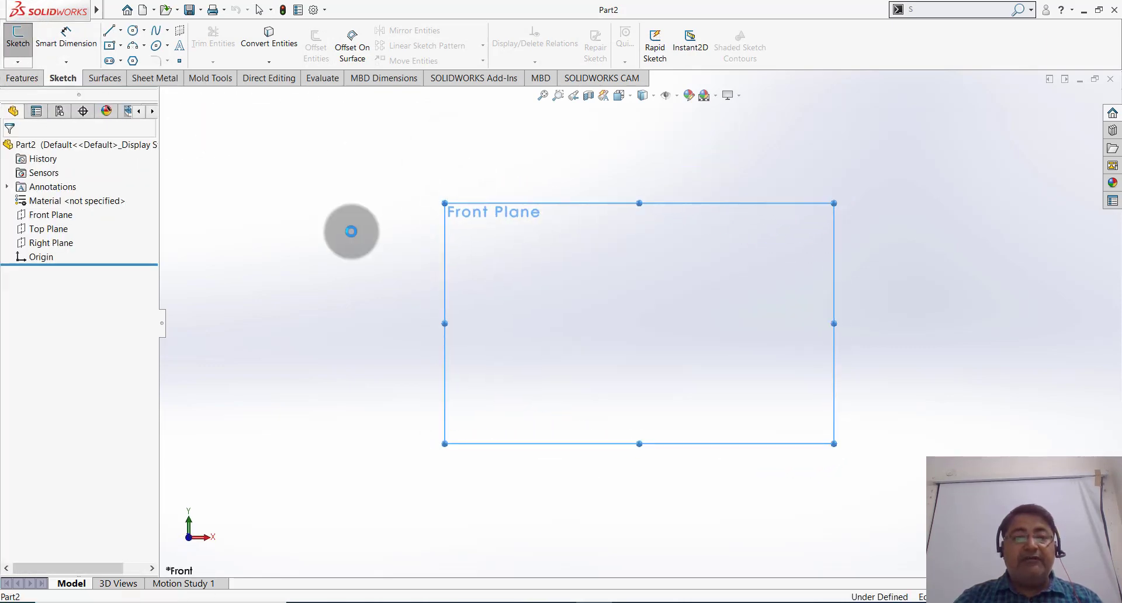
click(121, 31)
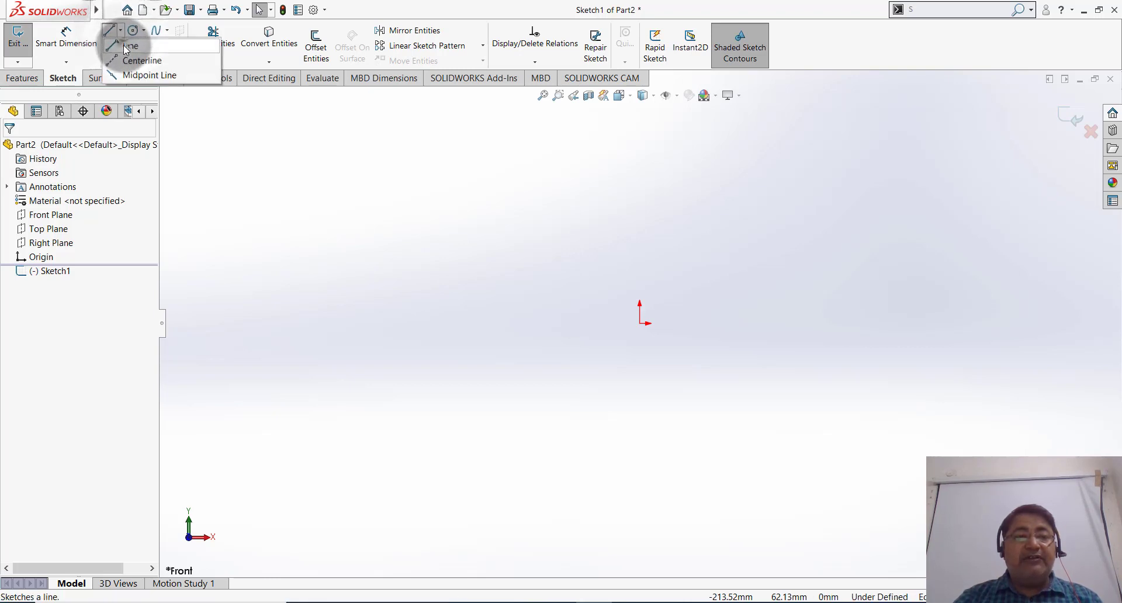
key(l)
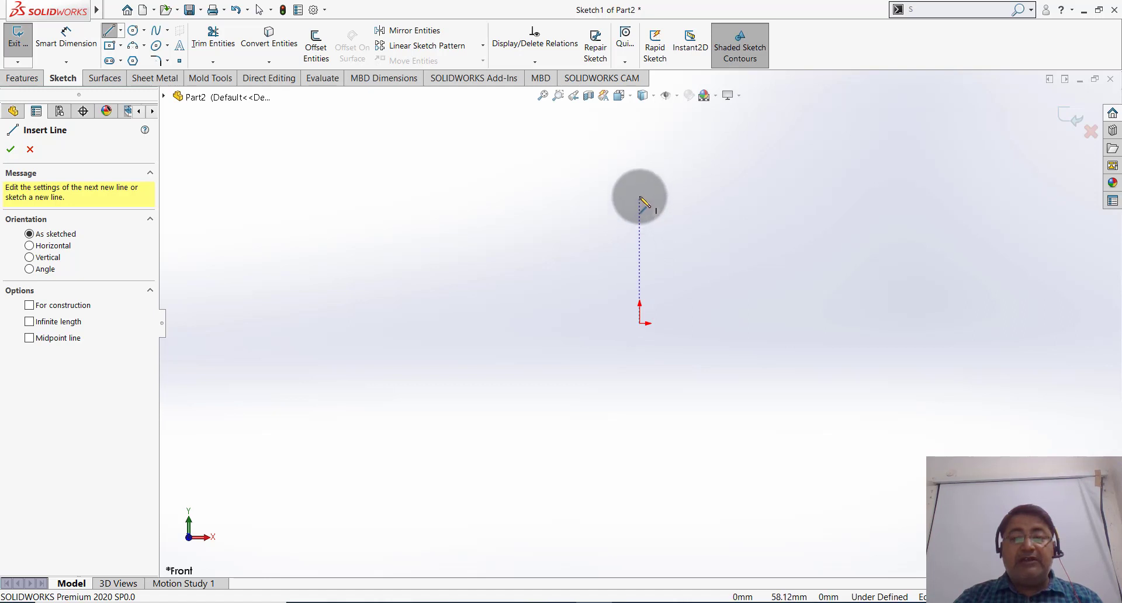
click(639, 197)
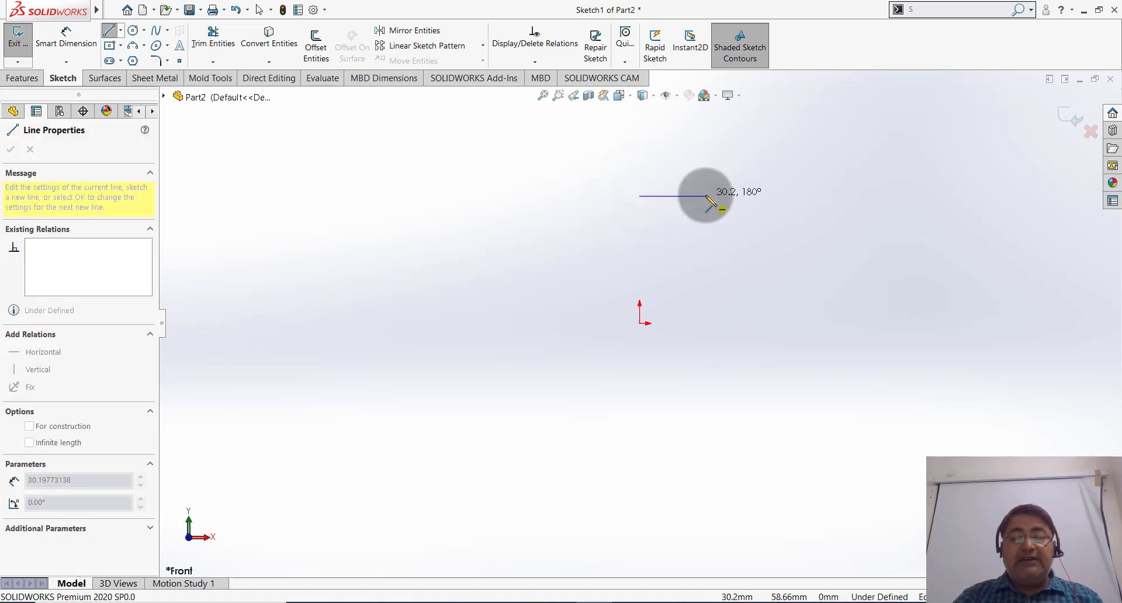
click(706, 197)
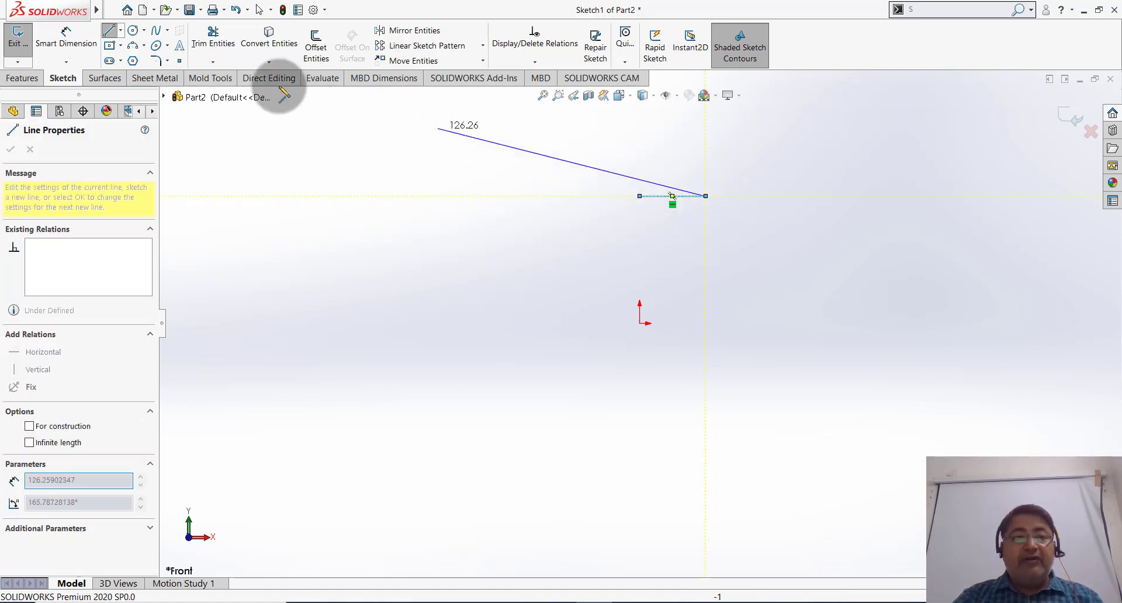
Step: Add a three-point arc bending down into a half circle from the line's right end
click(146, 46)
key(Escape)
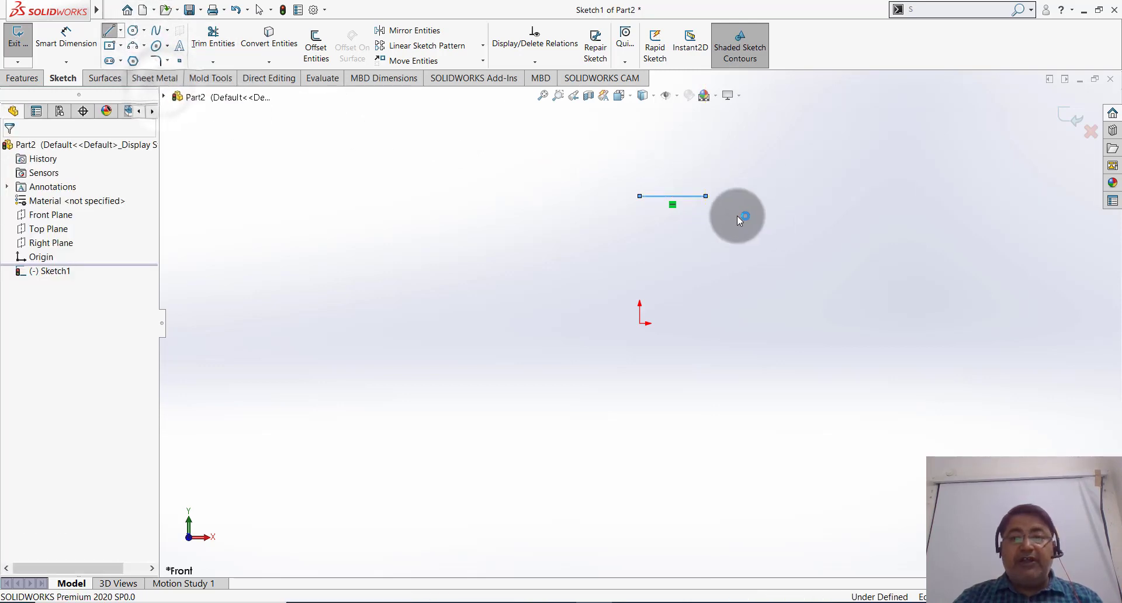
click(707, 197)
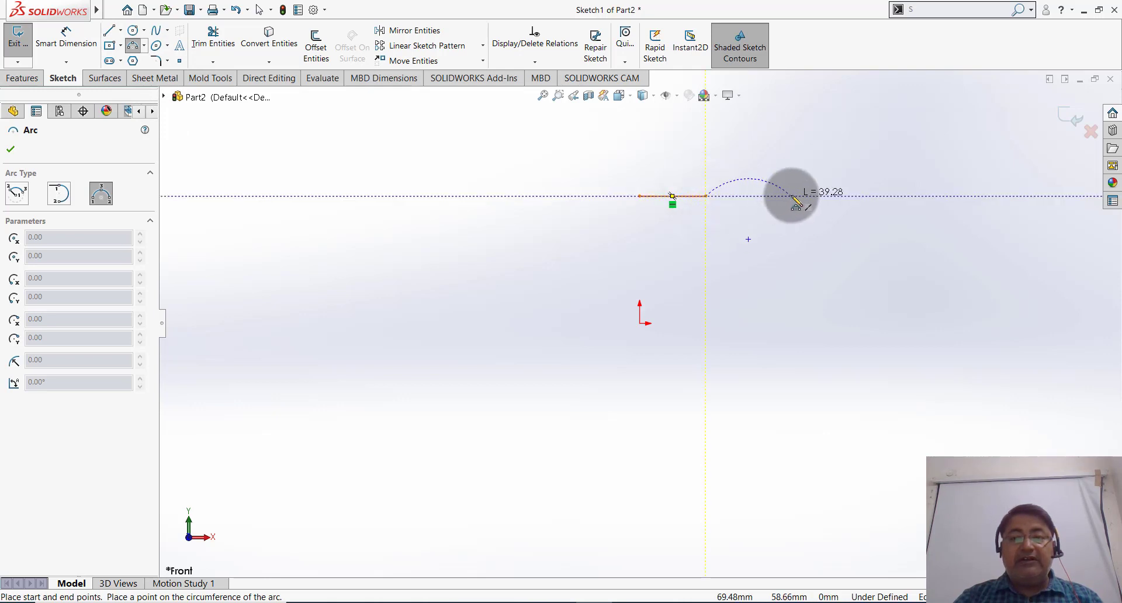
click(791, 196)
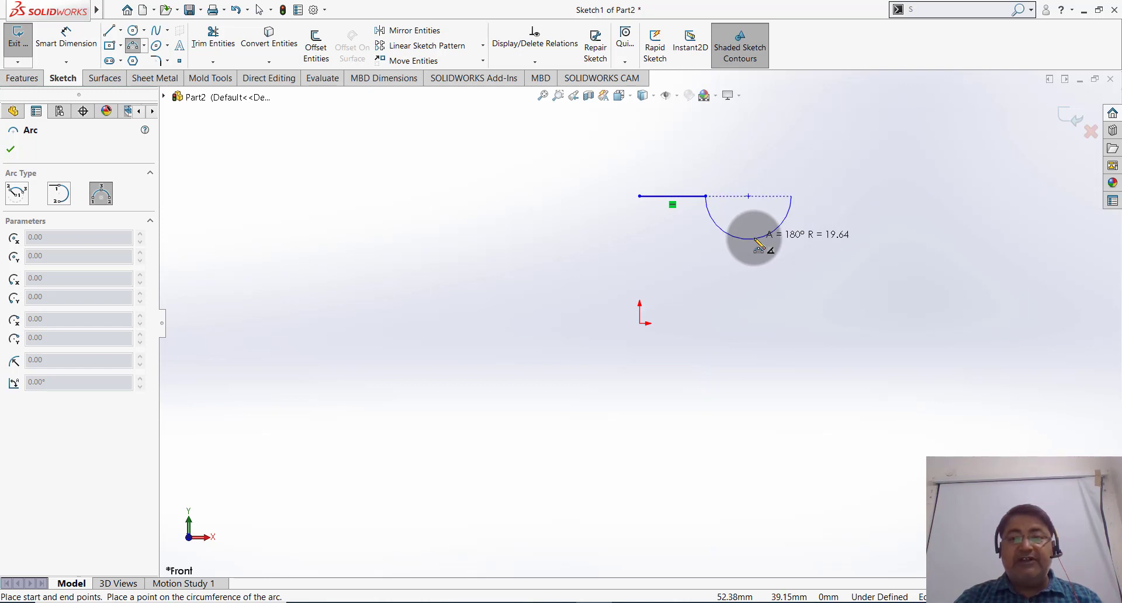
click(753, 238)
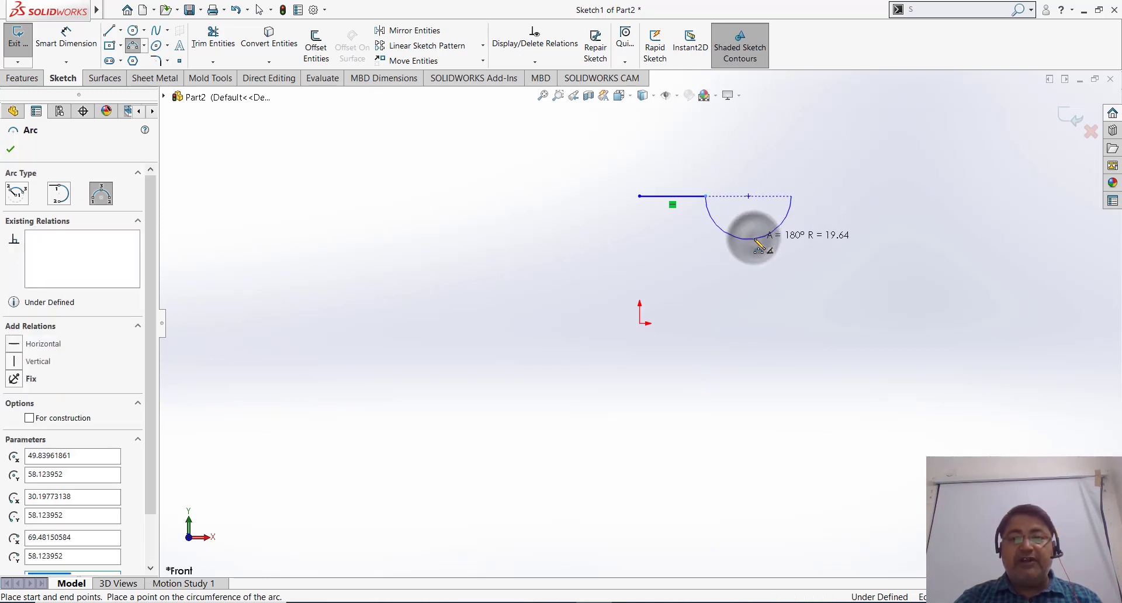
Step: Continue with a horizontal top-right line and a vertical drop, discarding a stray segment
click(114, 37)
click(791, 197)
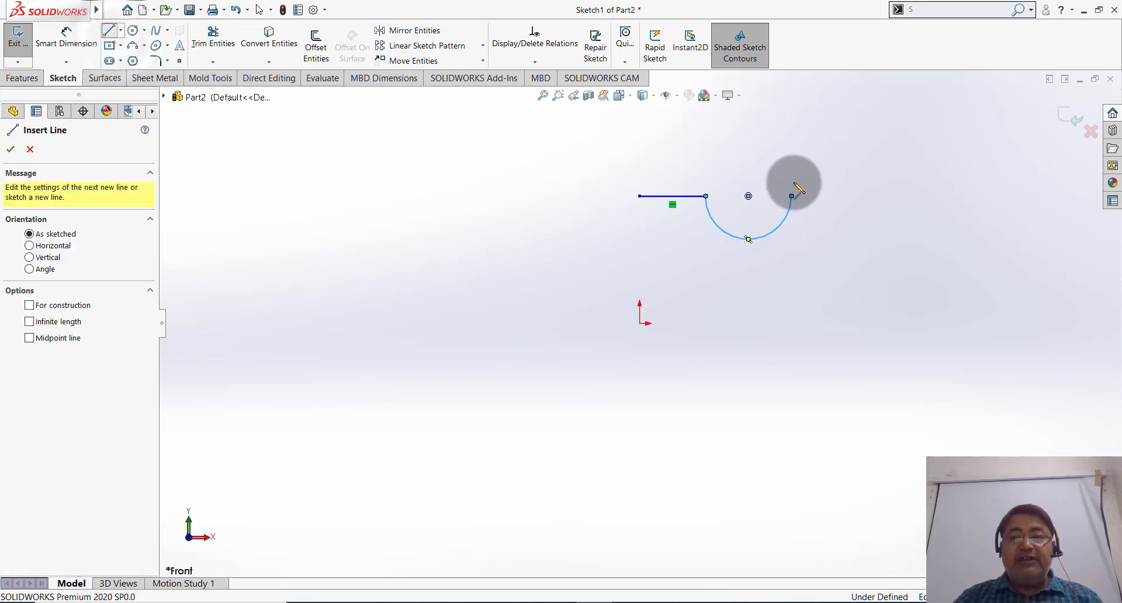
drag(791, 197, 859, 197)
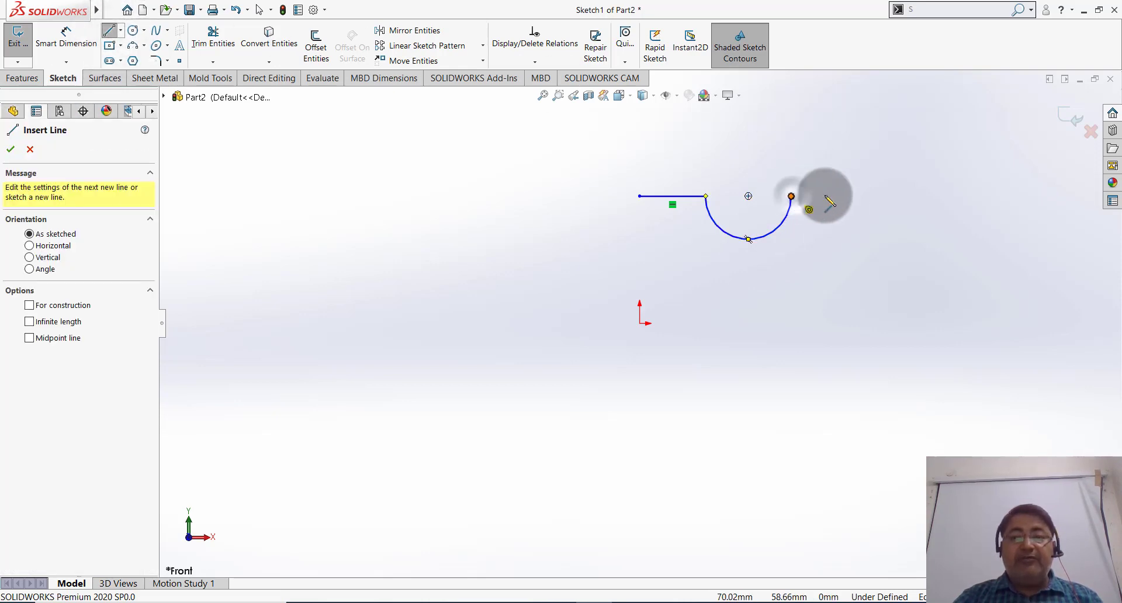
click(859, 197)
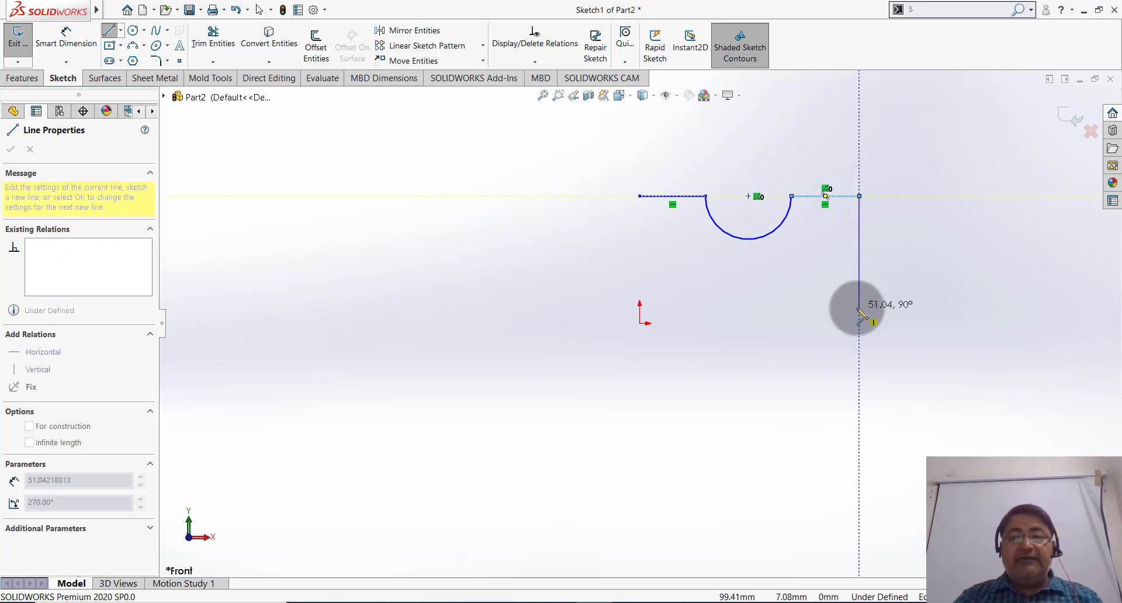
click(859, 262)
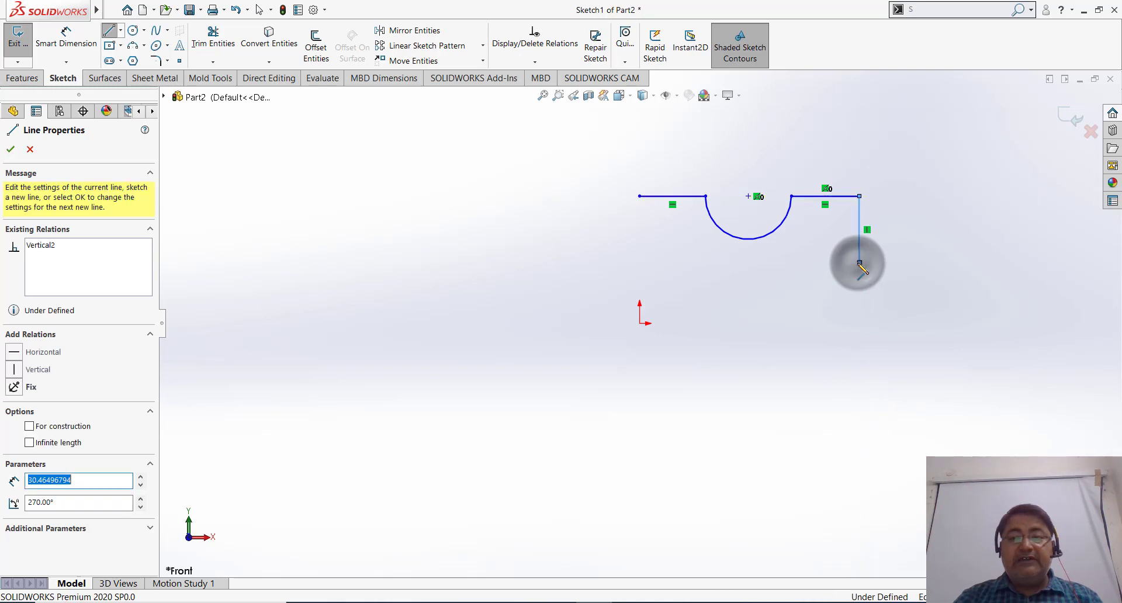
click(904, 258)
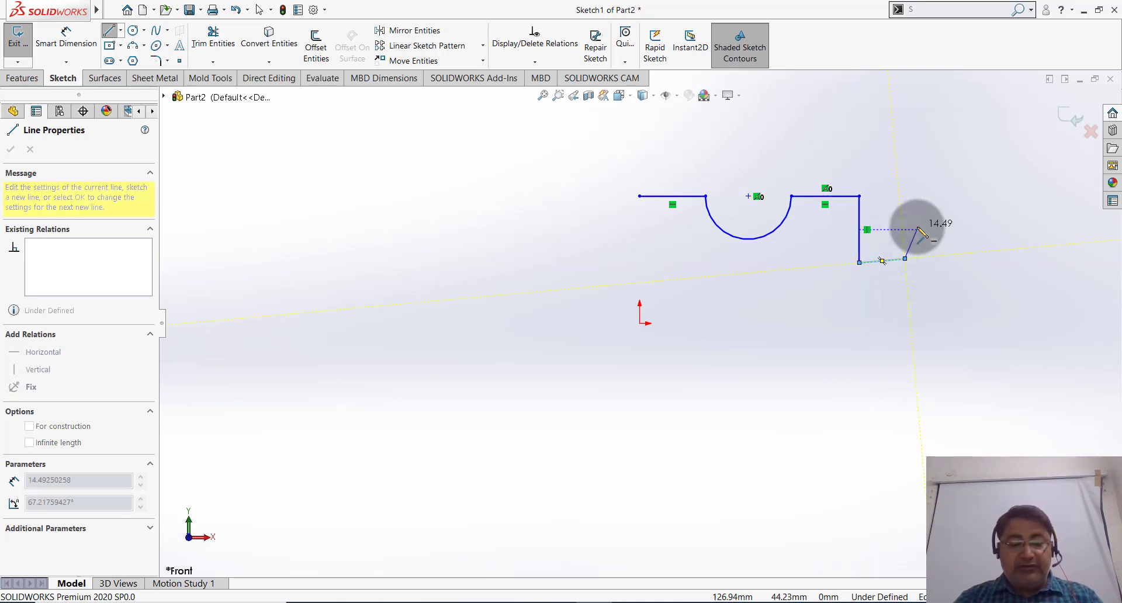
key(Escape)
click(858, 248)
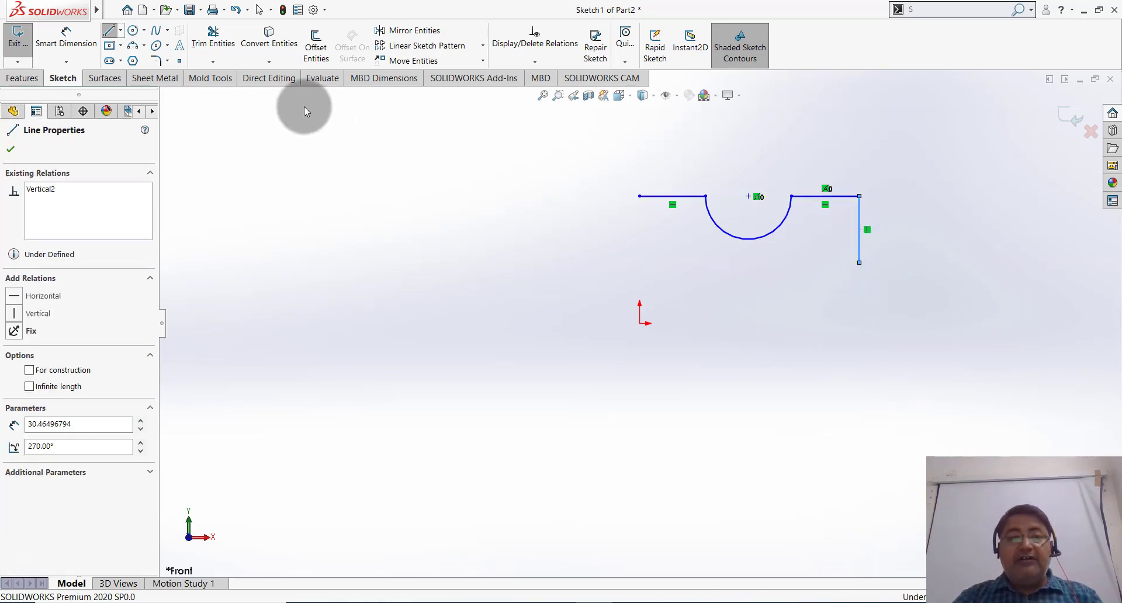
click(121, 31)
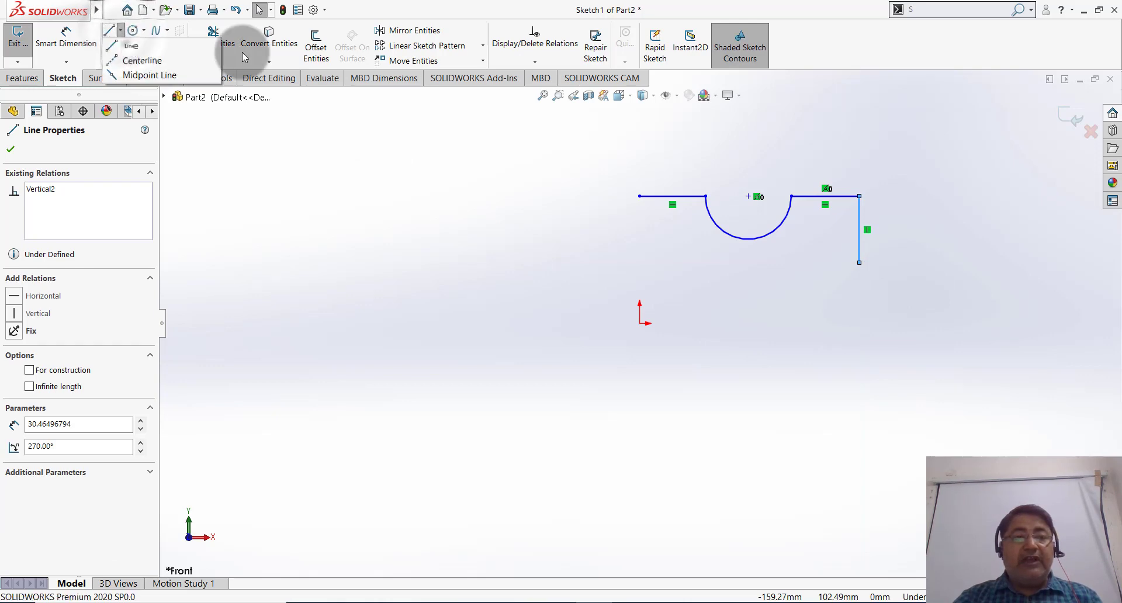
click(137, 41)
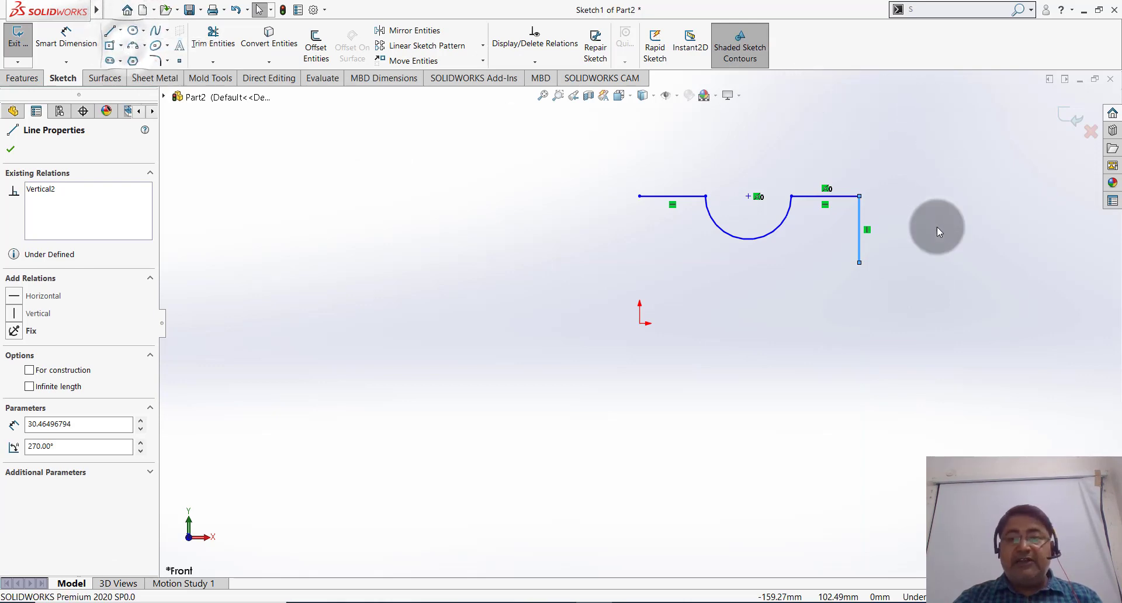
Step: Draw the right step, right edge, bottom edge, angled notch and lower horizontal edge
click(859, 263)
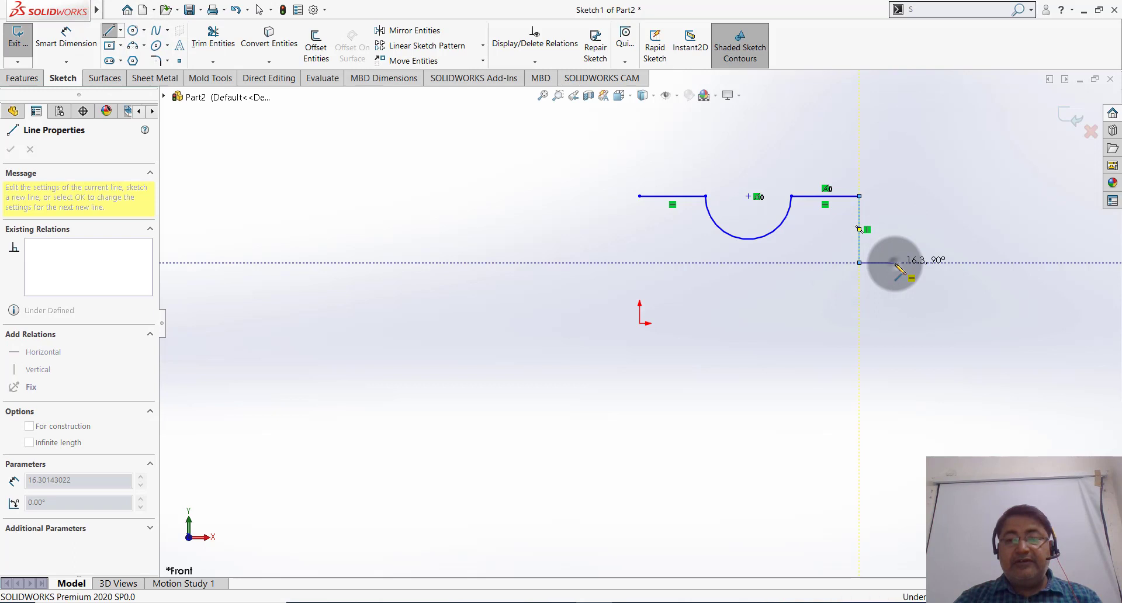
click(895, 263)
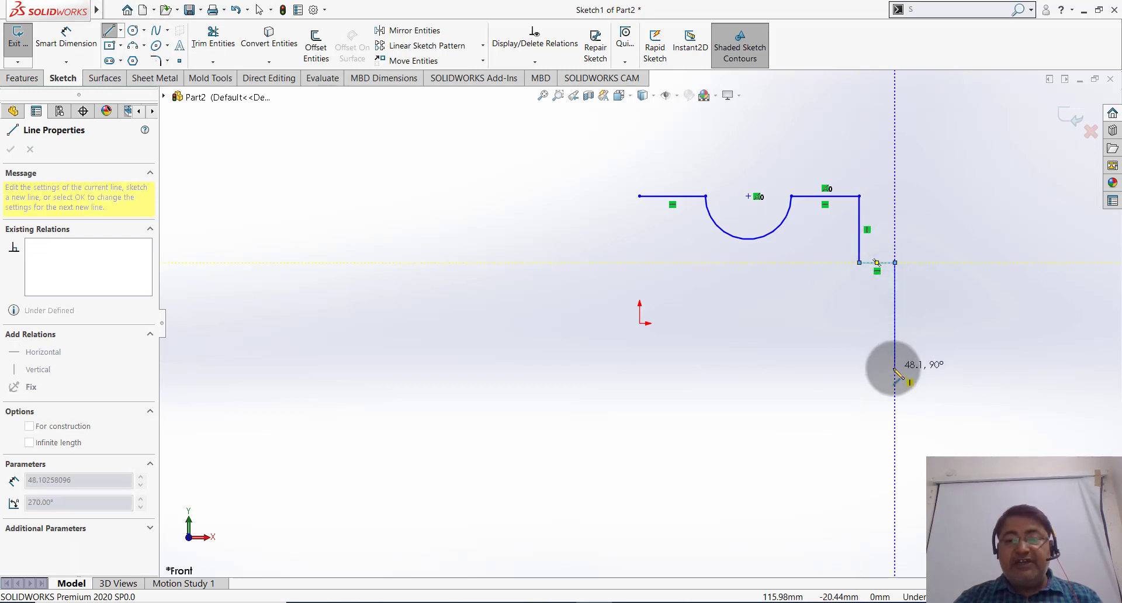
click(895, 368)
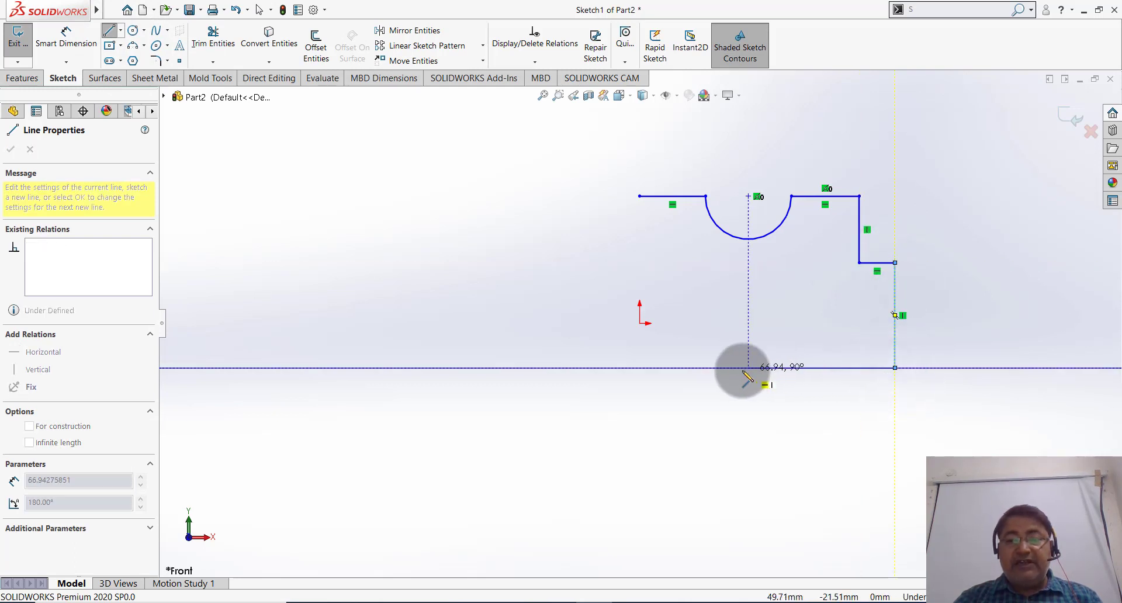
click(741, 368)
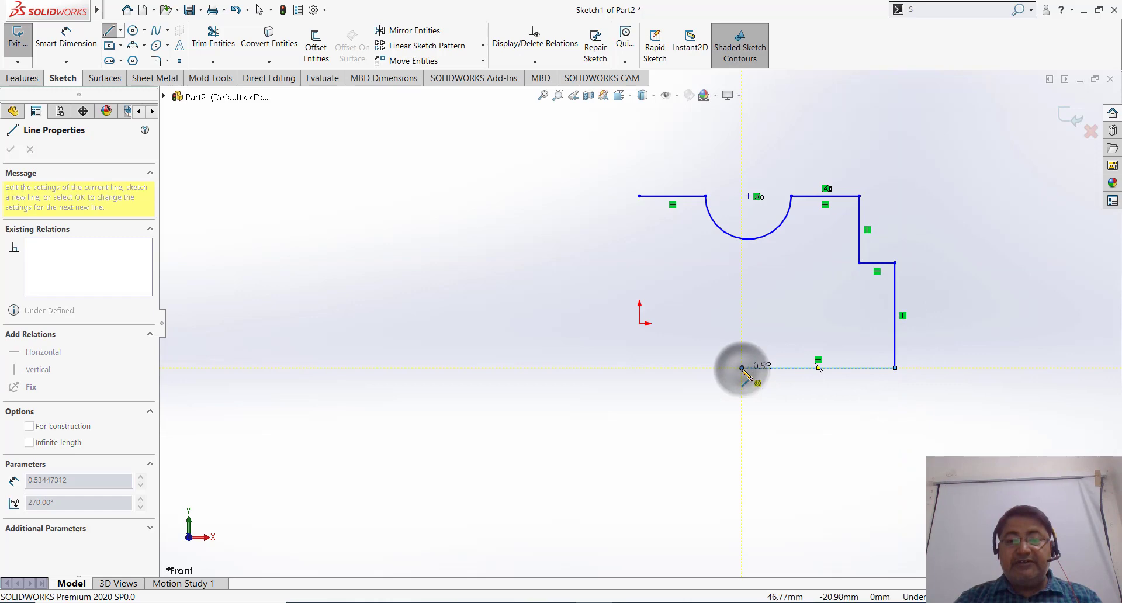
click(774, 343)
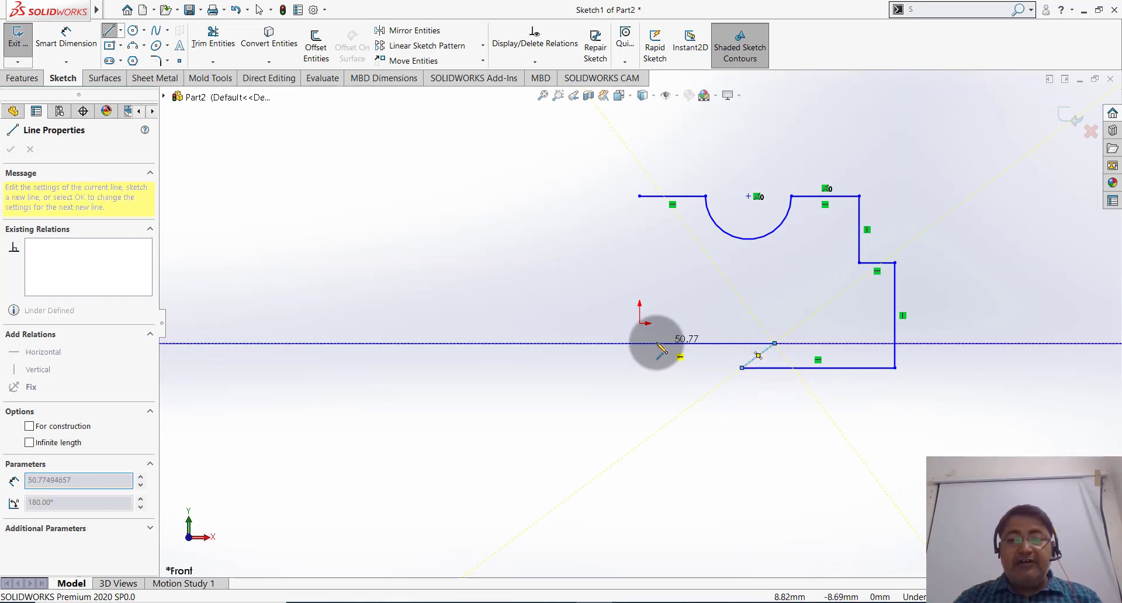
click(639, 343)
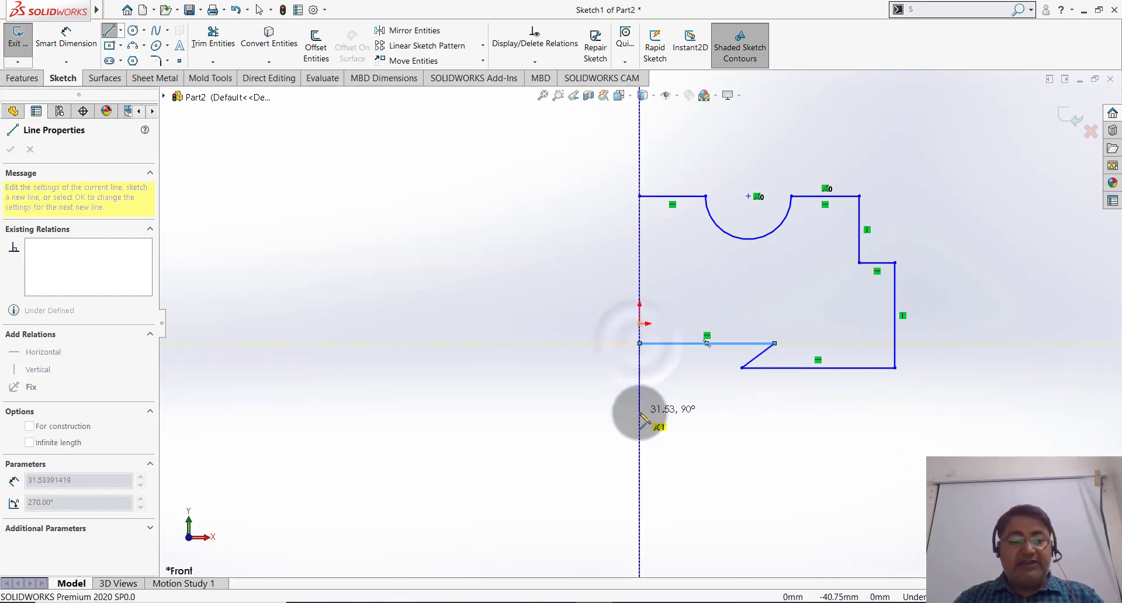
key(Escape)
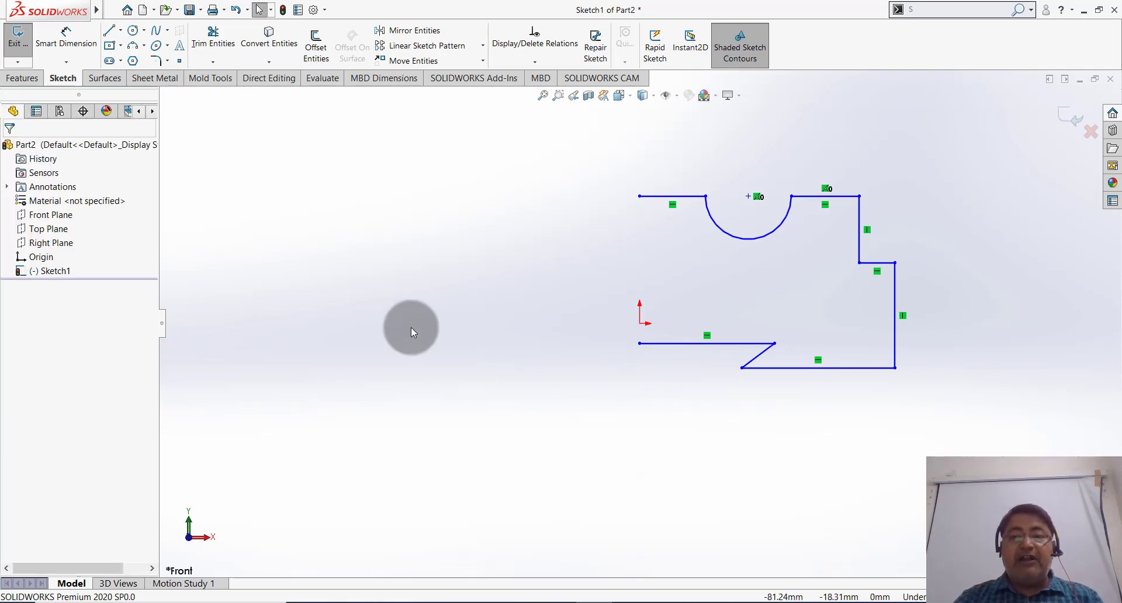
Step: Dimension the top-left edge to 20 mm, the semicircle to R15 and the top-right edge to 20 mm
click(65, 37)
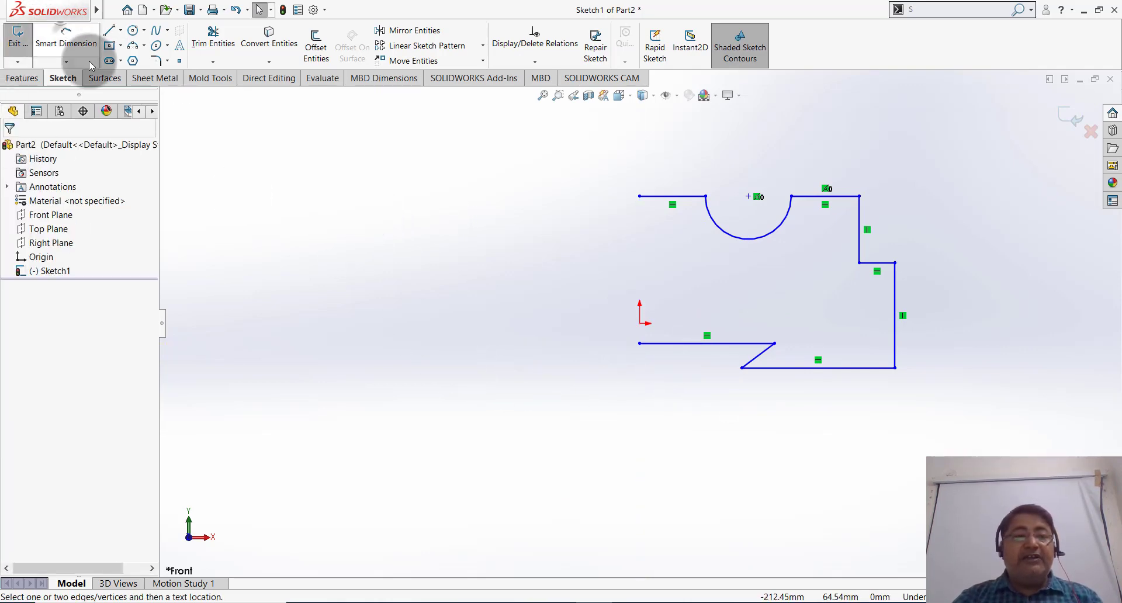
click(656, 196)
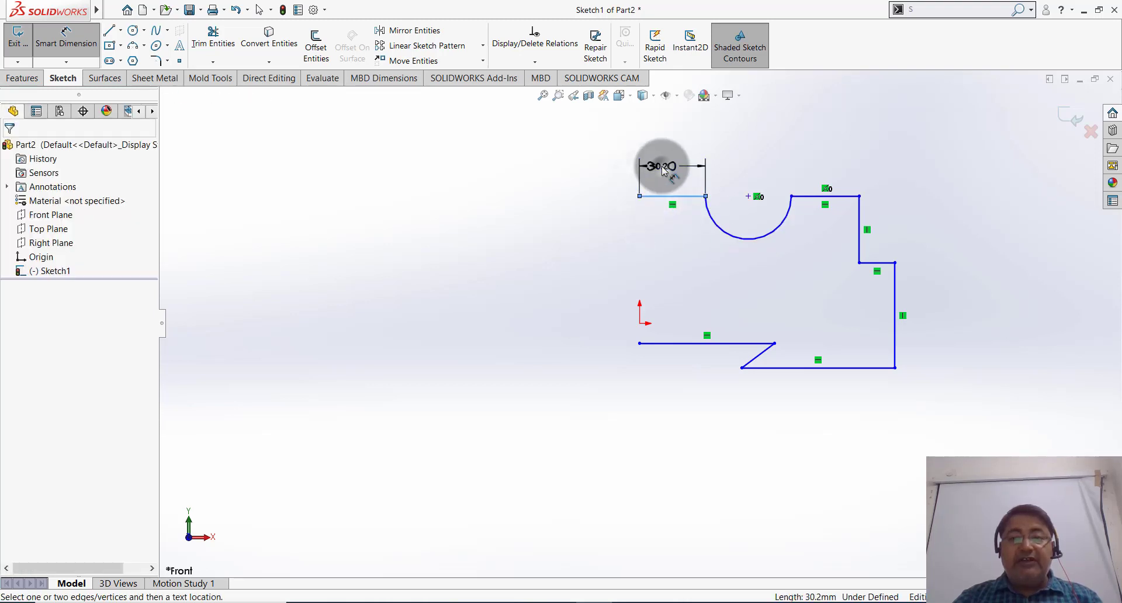
click(662, 169)
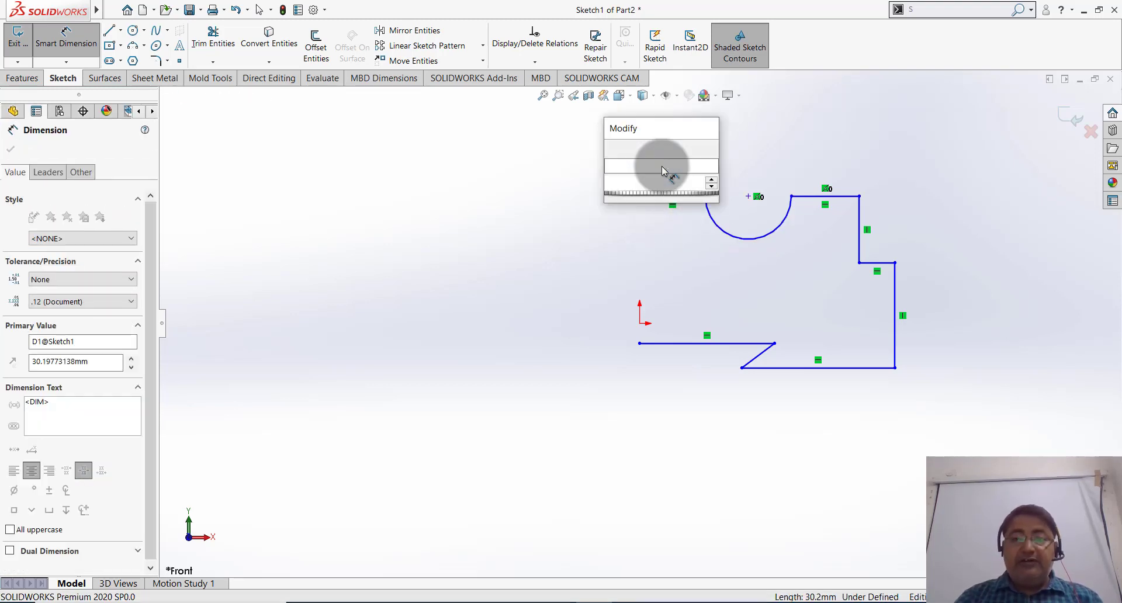
text(20)
click(766, 150)
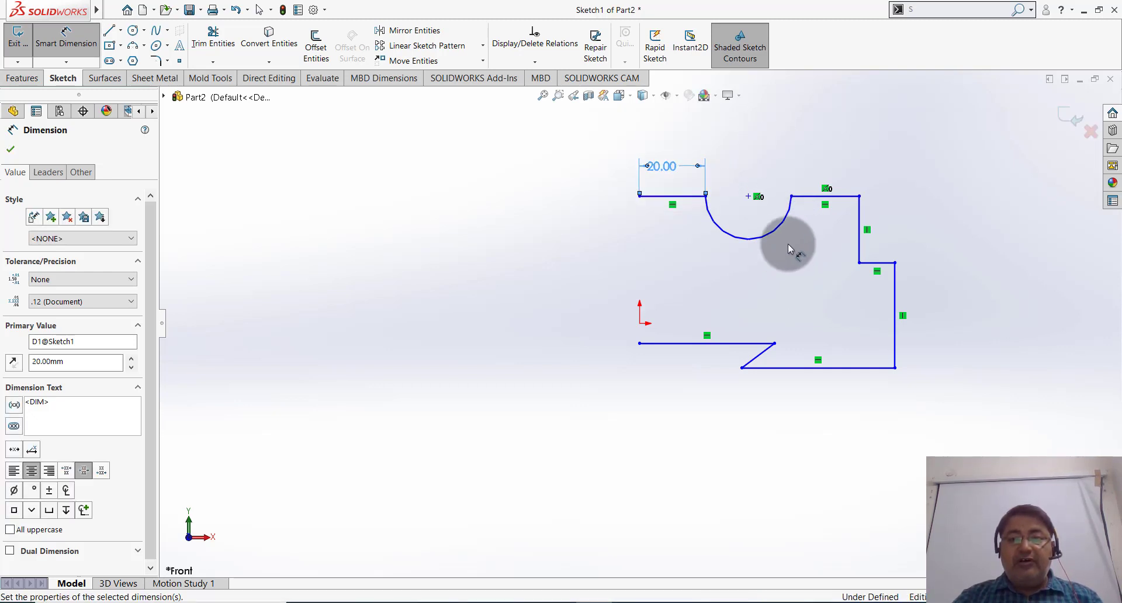
click(749, 238)
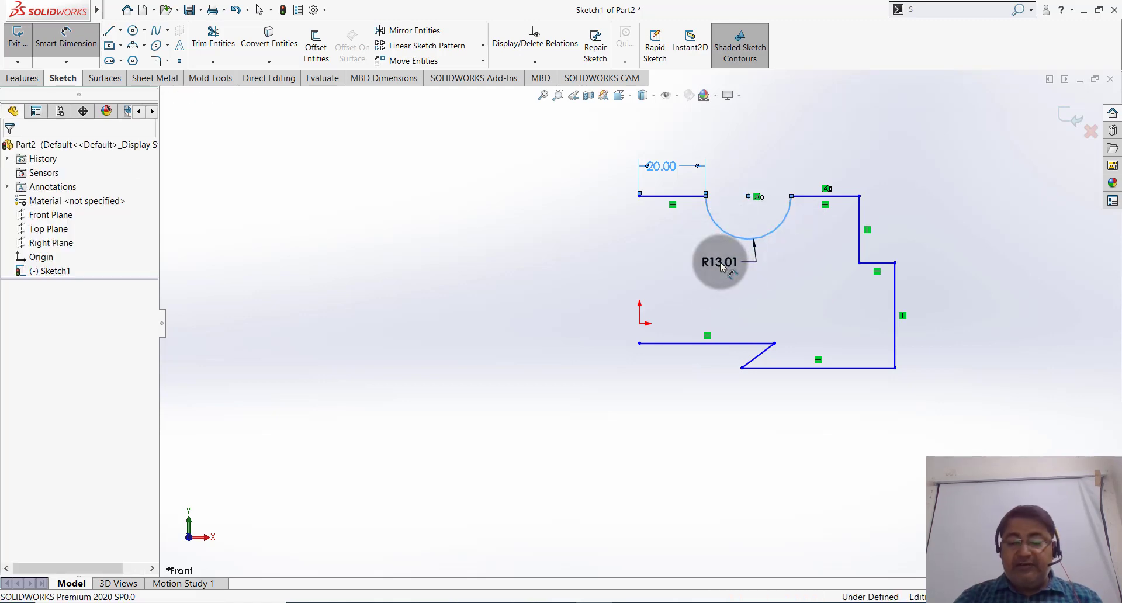
click(721, 266)
click(807, 297)
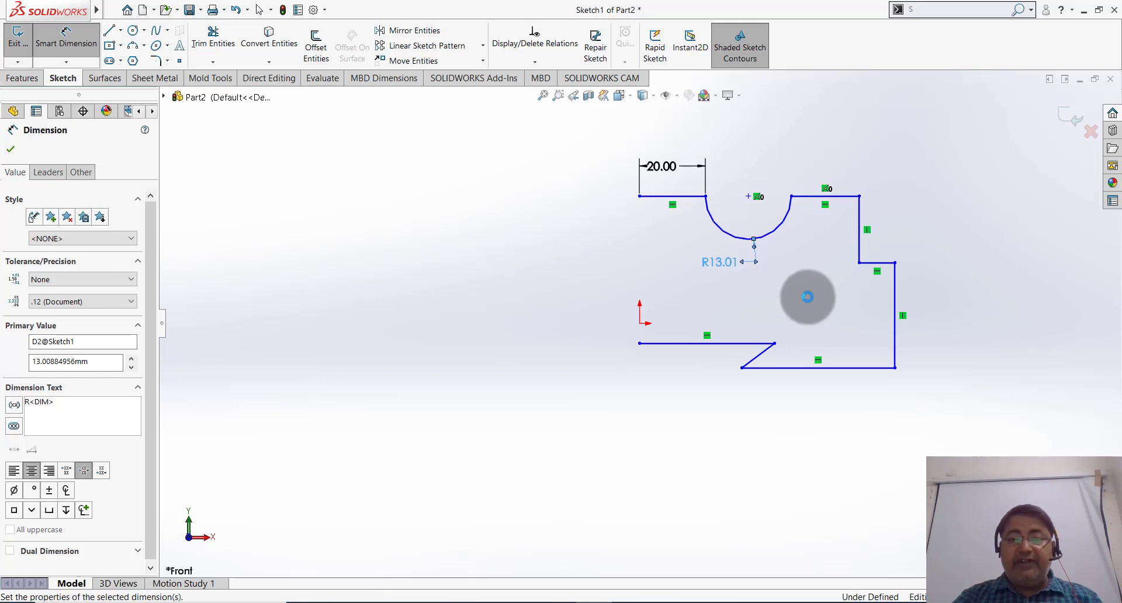
click(828, 195)
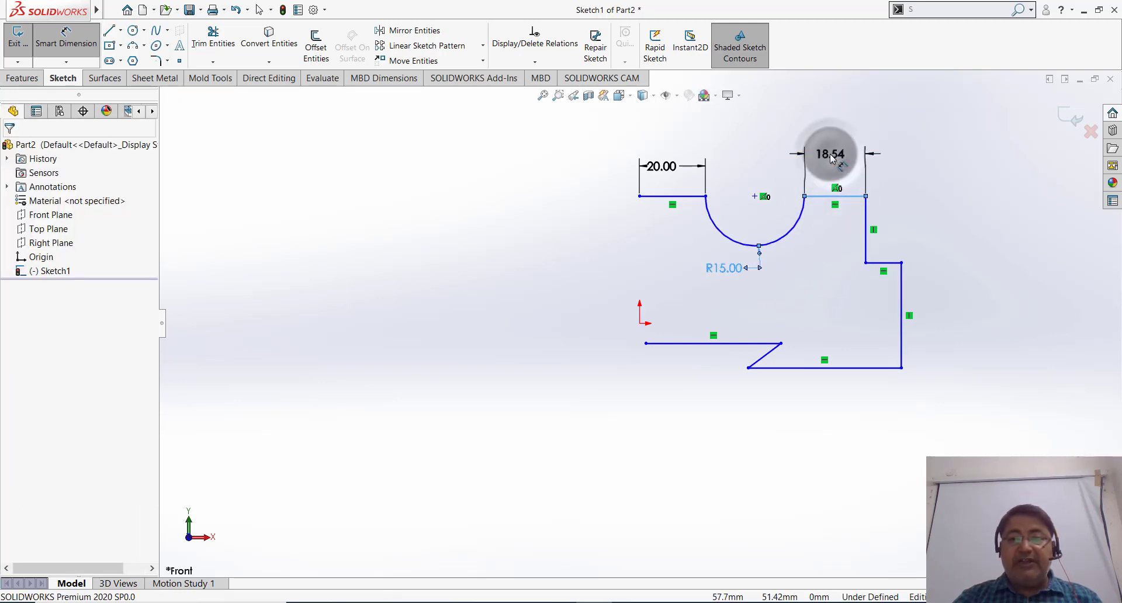
click(831, 157)
click(961, 182)
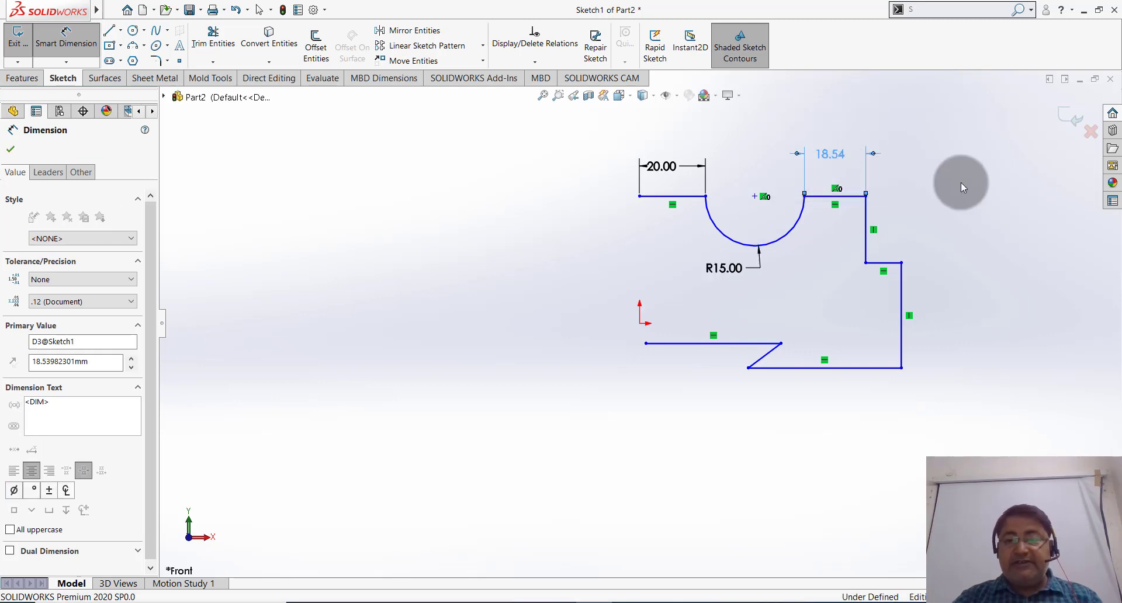
click(983, 188)
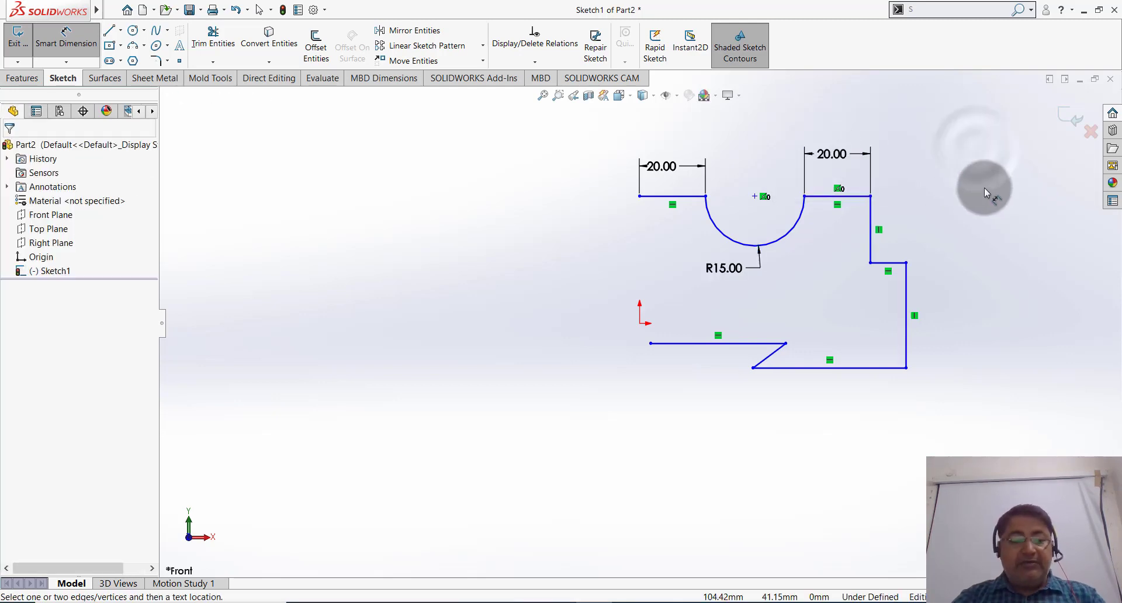
key(Escape)
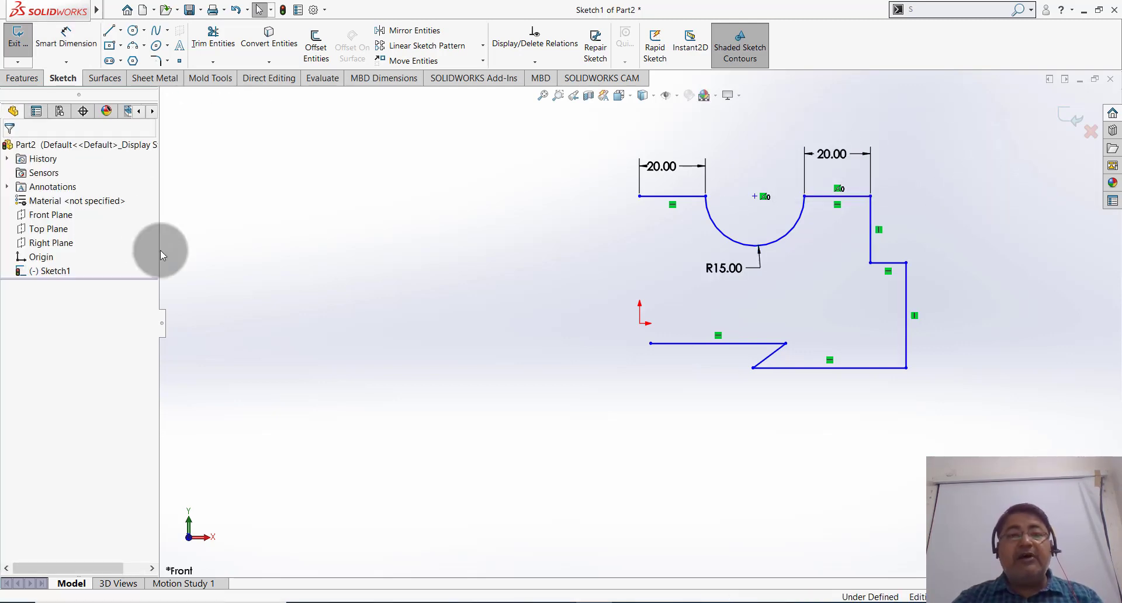
Step: Add vertical relations between the origin and the top-left and lower-left endpoints
click(640, 323)
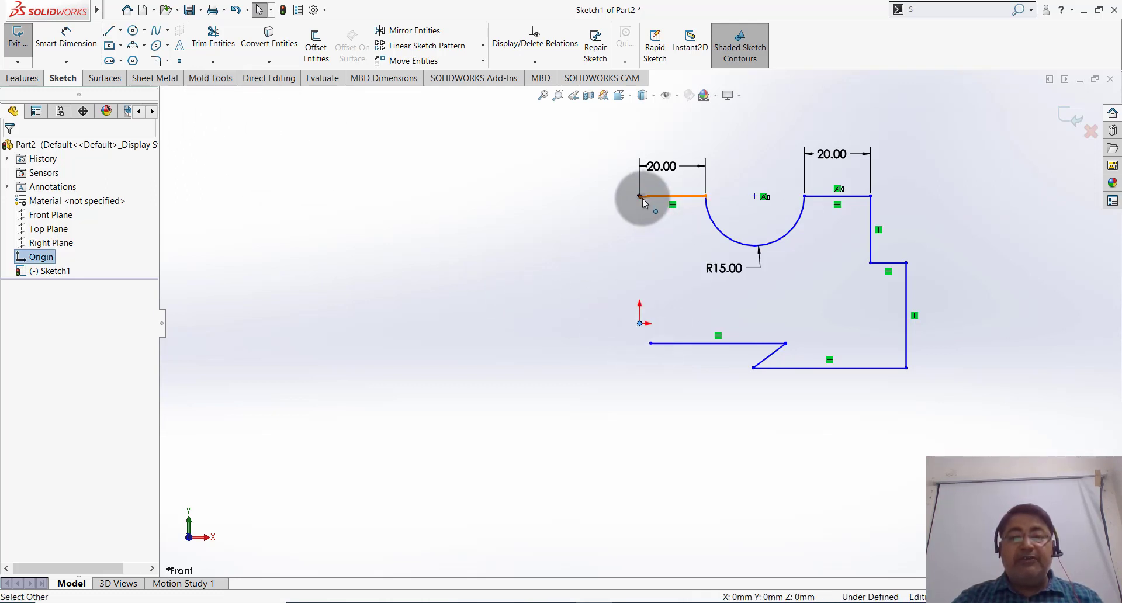
ctrl+click(641, 197)
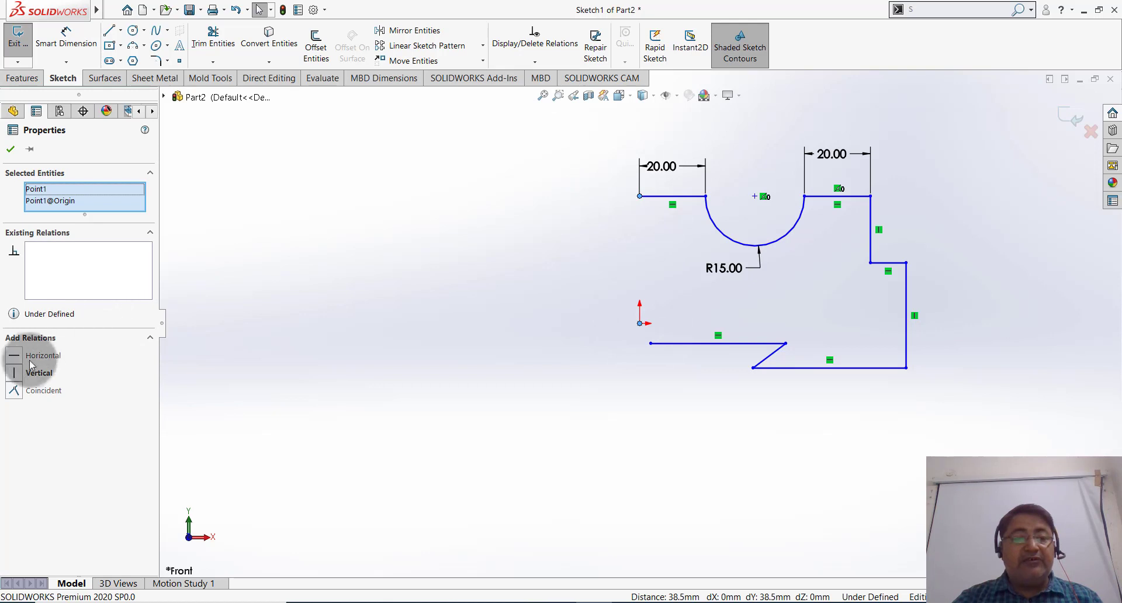
click(18, 374)
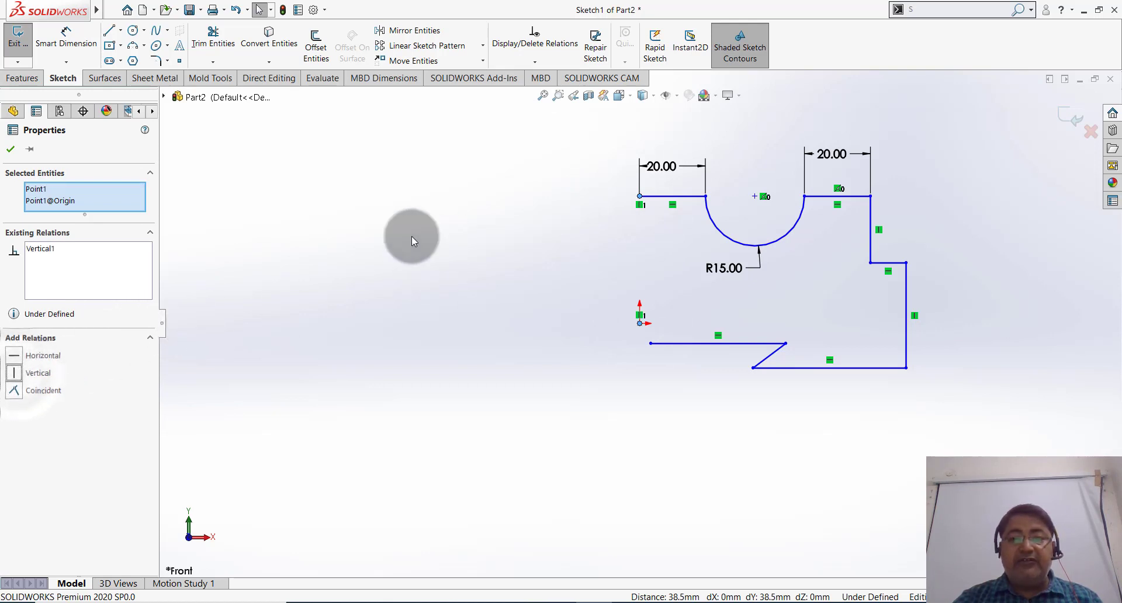
click(10, 150)
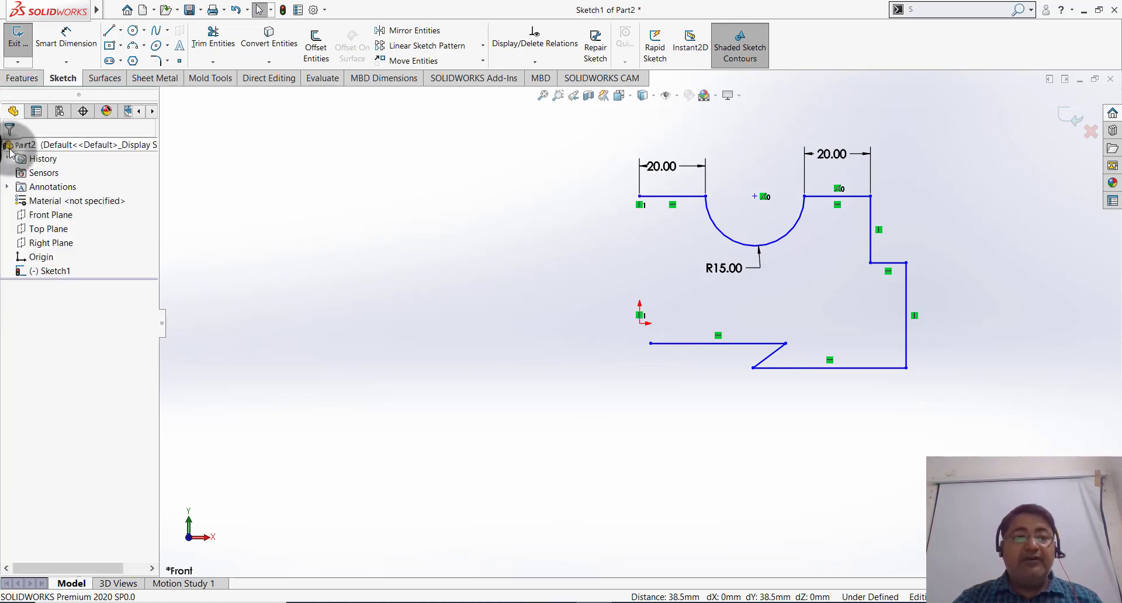
click(319, 185)
click(470, 236)
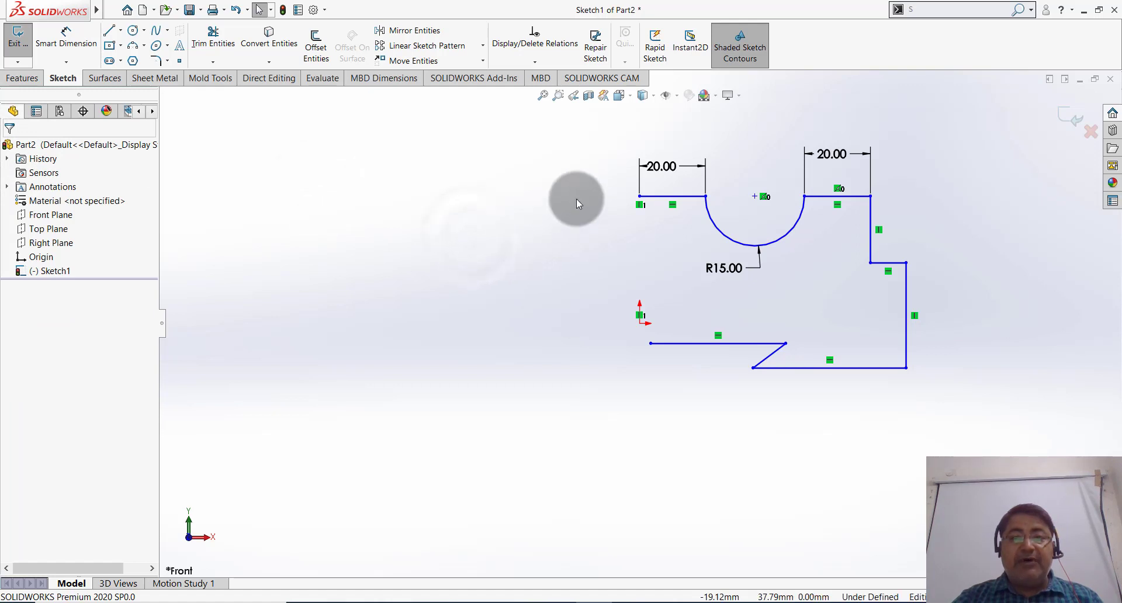
click(642, 333)
click(641, 324)
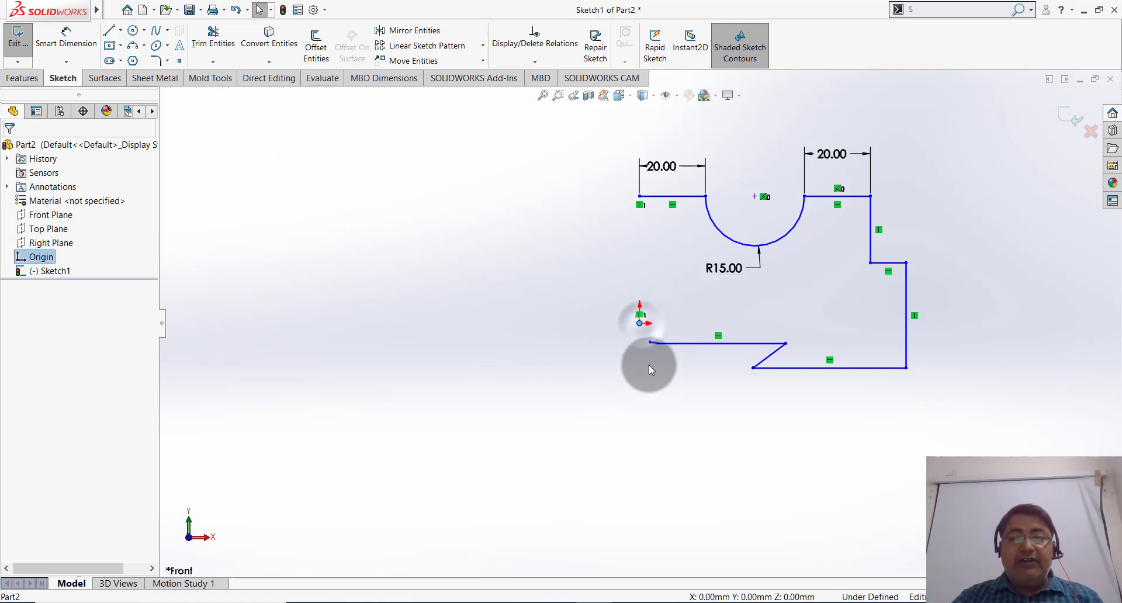
ctrl+click(650, 344)
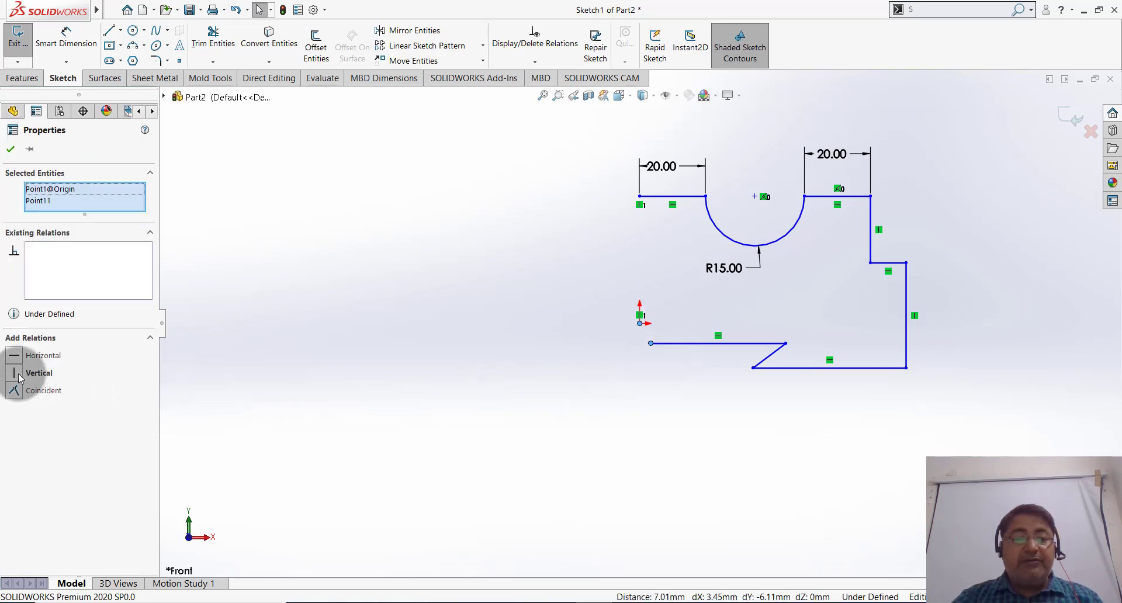
click(10, 149)
click(533, 210)
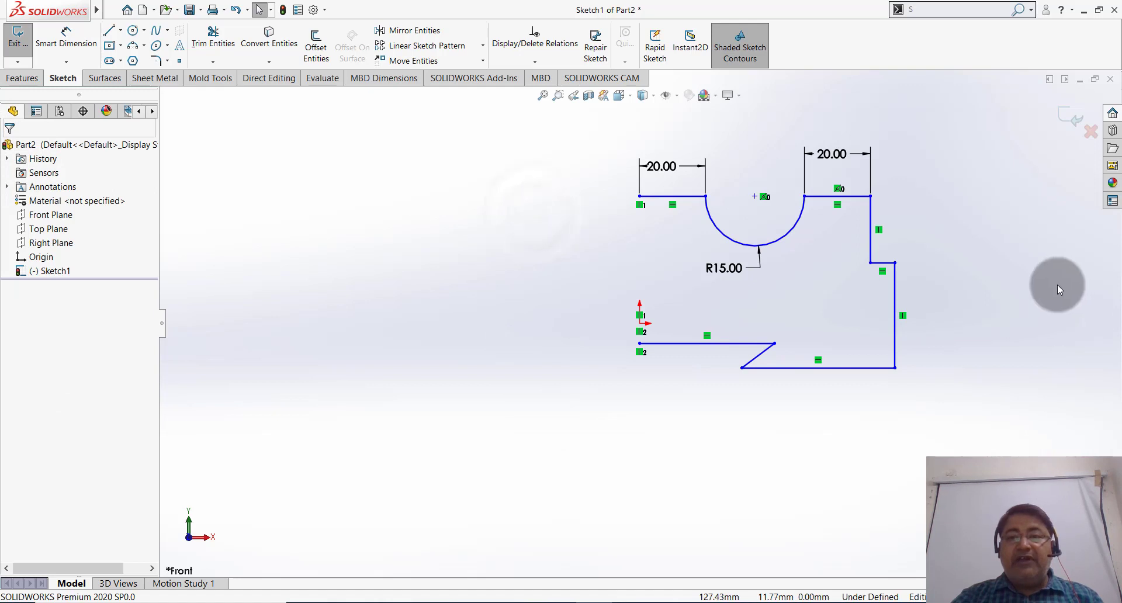
Step: Dimension the right vertical edges to 20 mm and 30 mm and the bottom edge to 45 mm
click(66, 36)
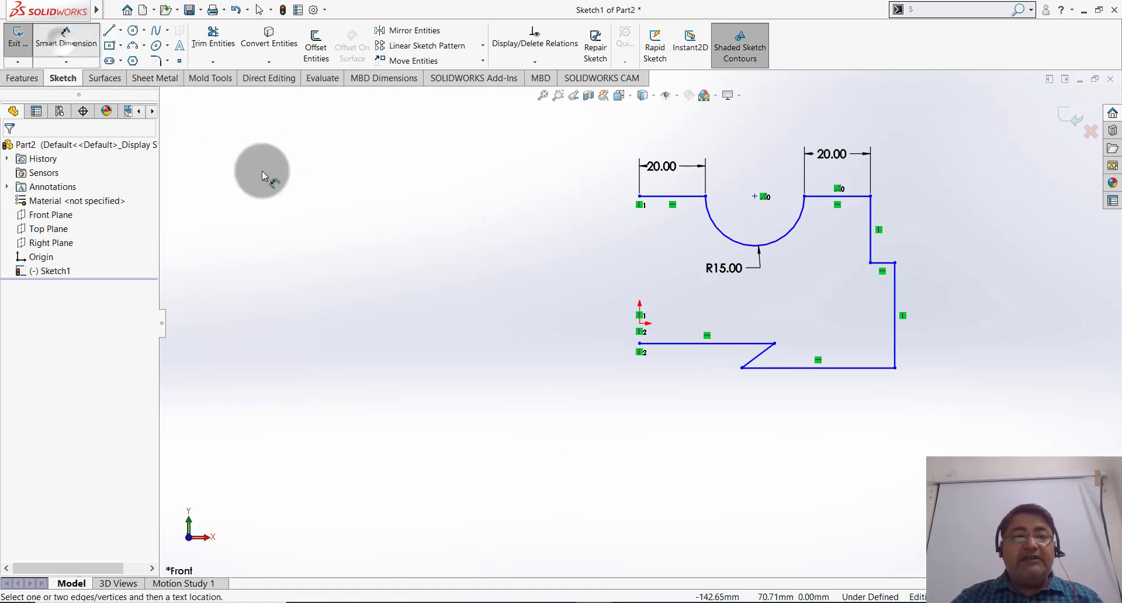
click(875, 253)
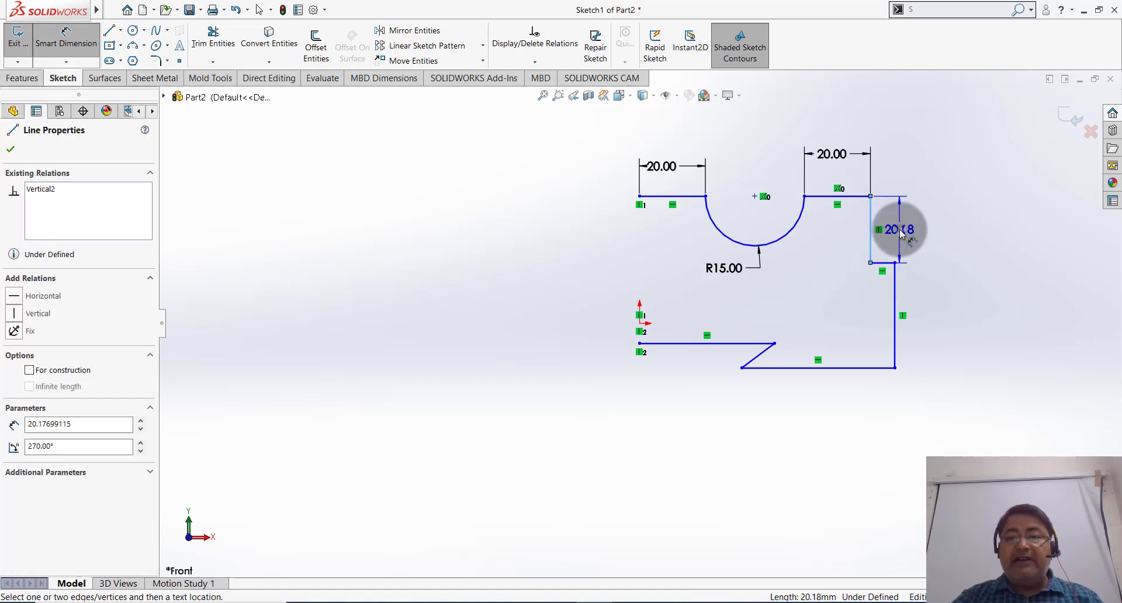
click(899, 232)
text(2)
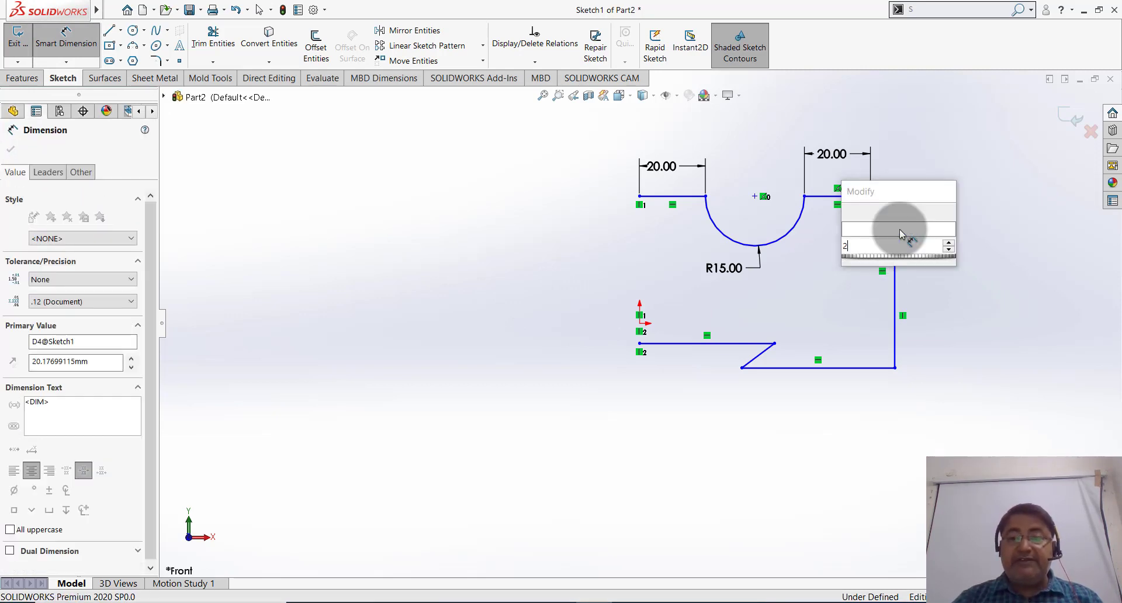
text(0)
key(Return)
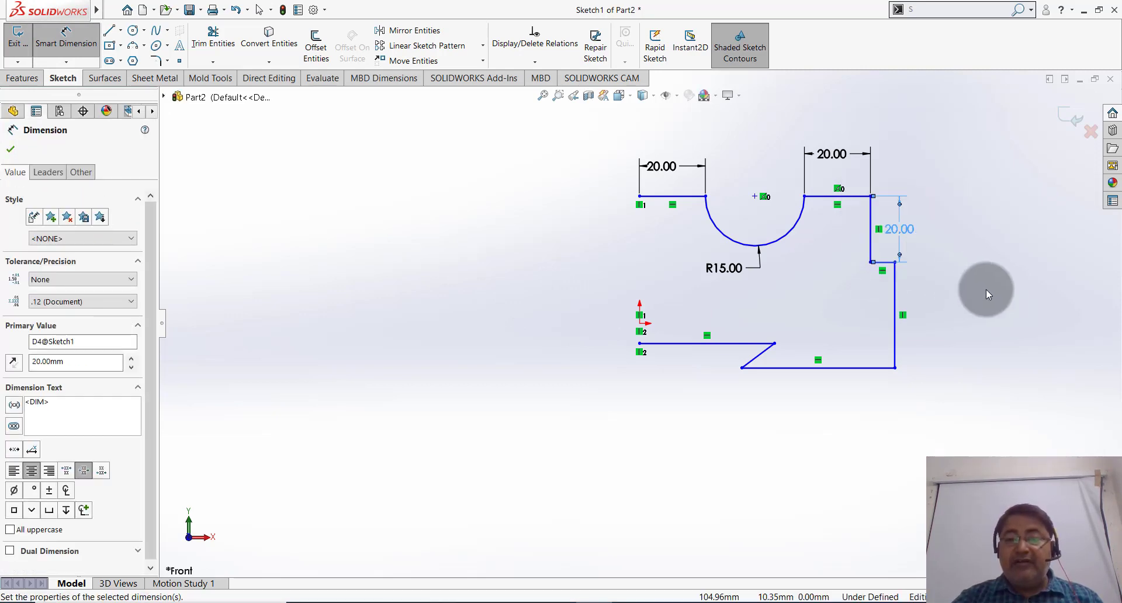
click(896, 342)
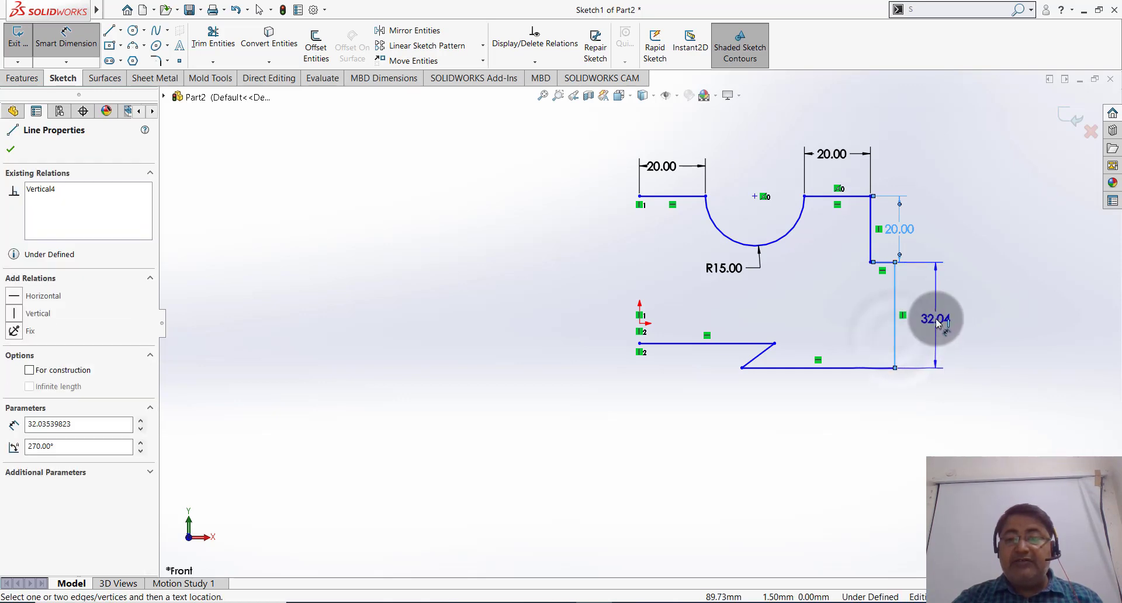
click(937, 322)
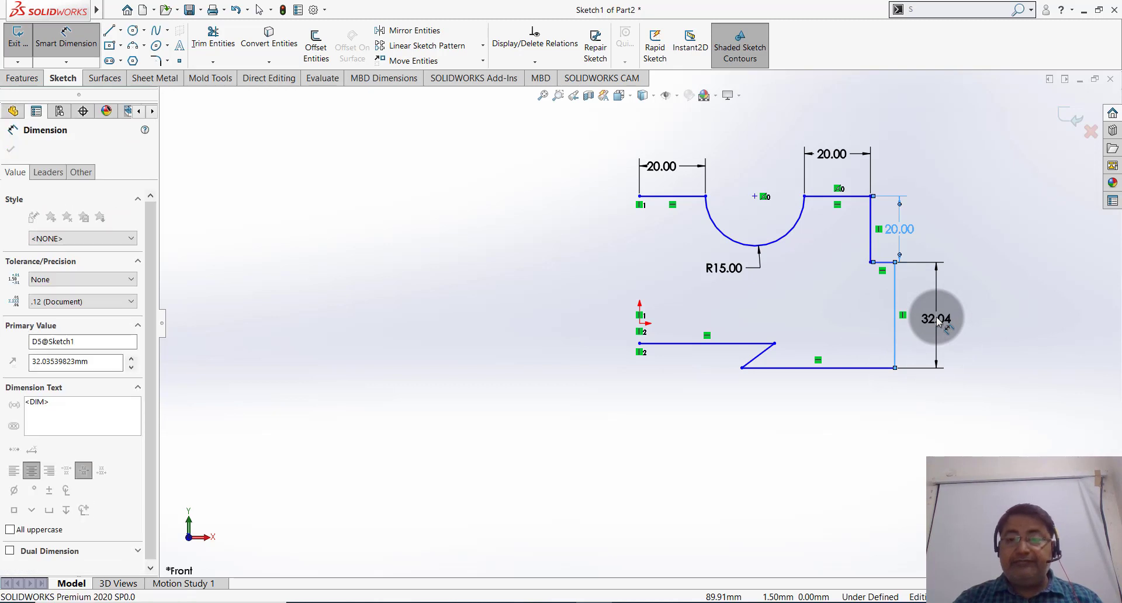
click(925, 490)
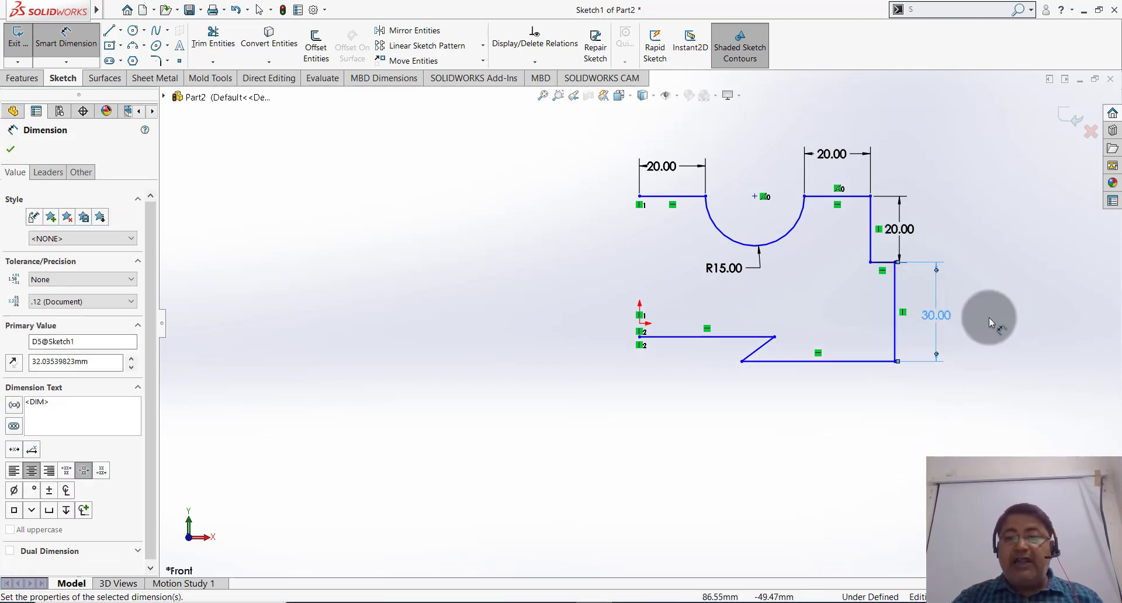
click(852, 363)
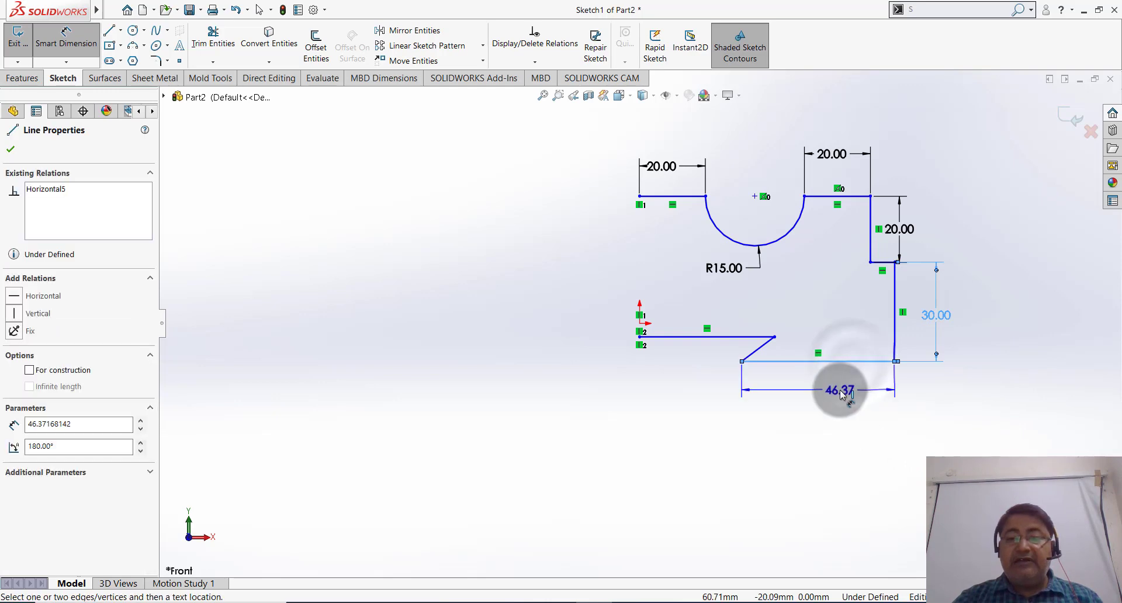
click(841, 395)
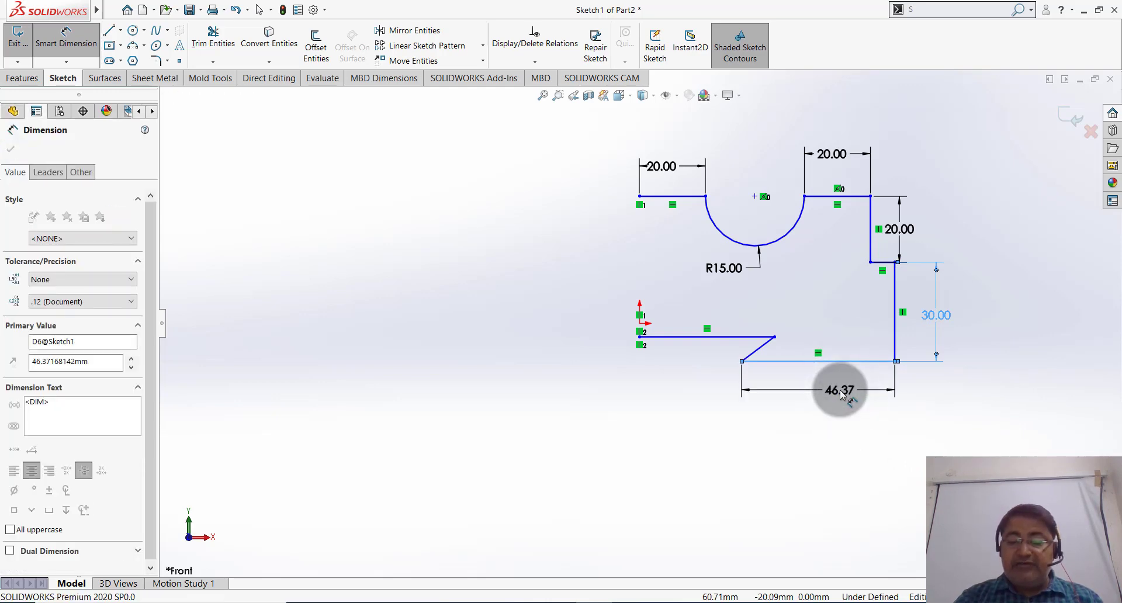
key(Return)
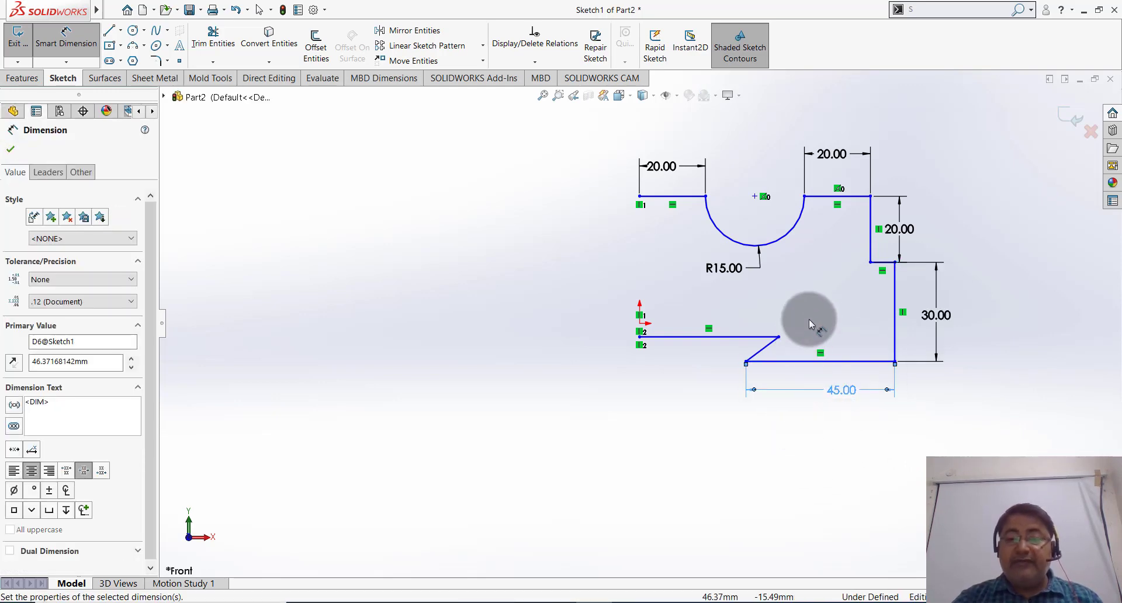
Step: Size the V notch 10 mm wide by 10 mm high and place the top edge 25 mm above the origin
click(746, 363)
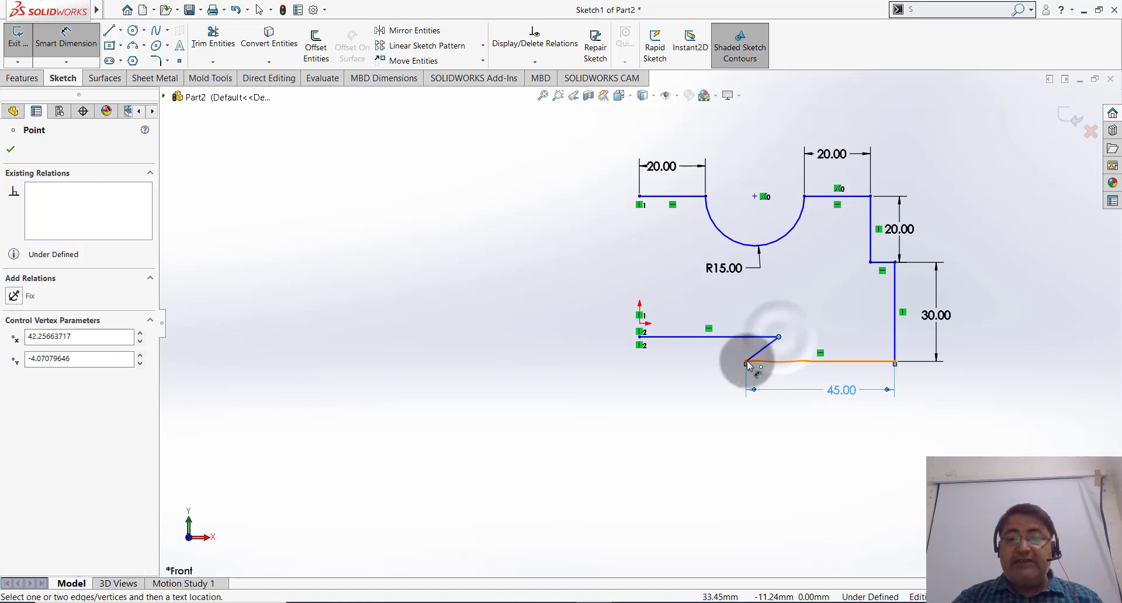
click(759, 307)
text(10)
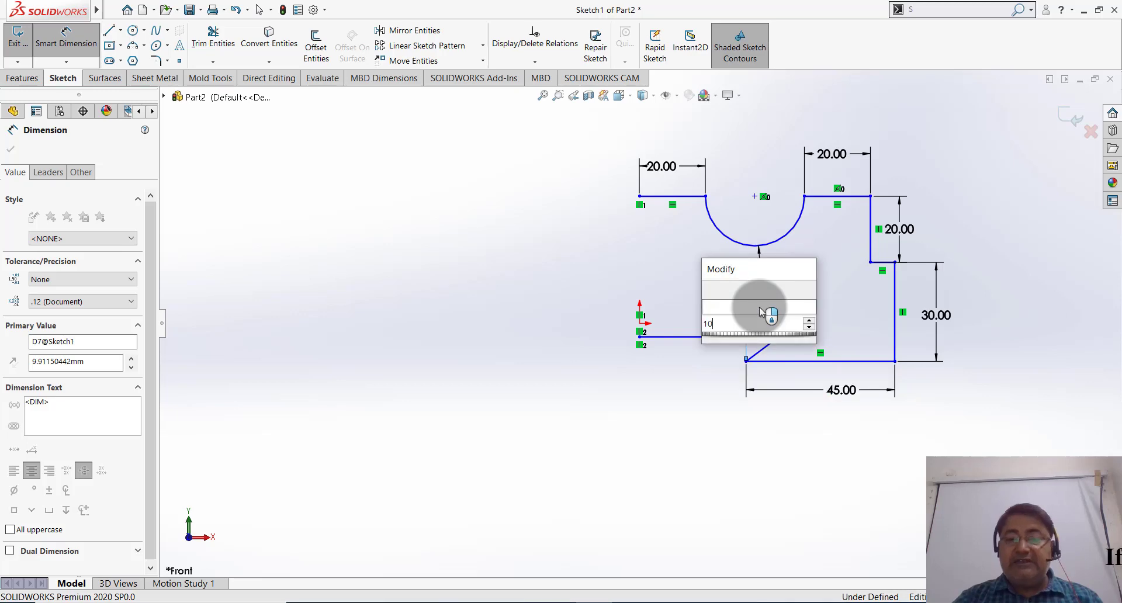
key(Return)
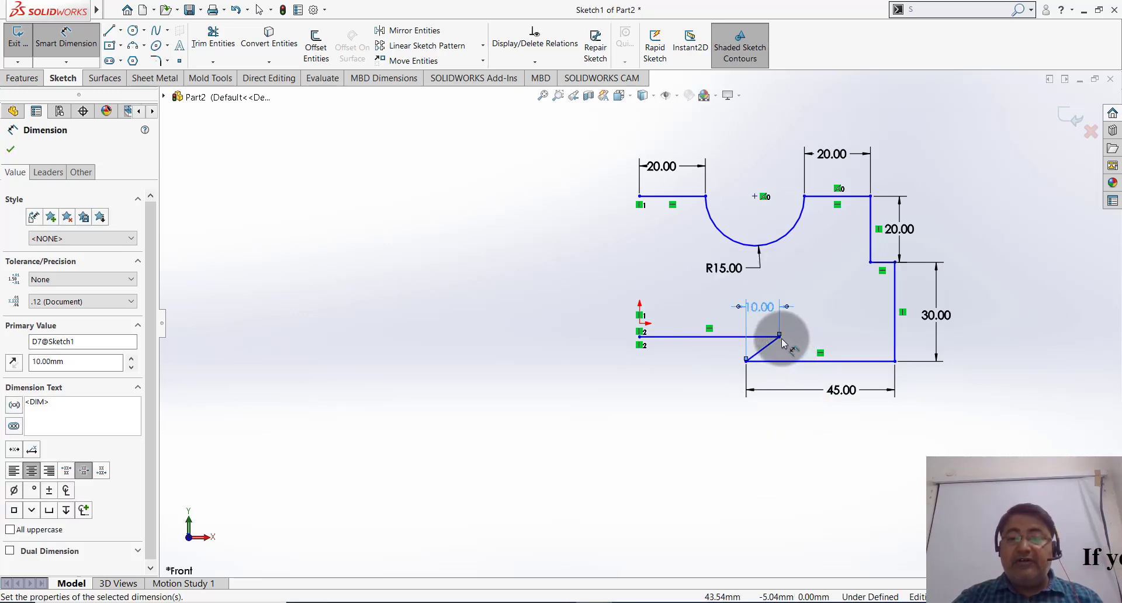
click(746, 362)
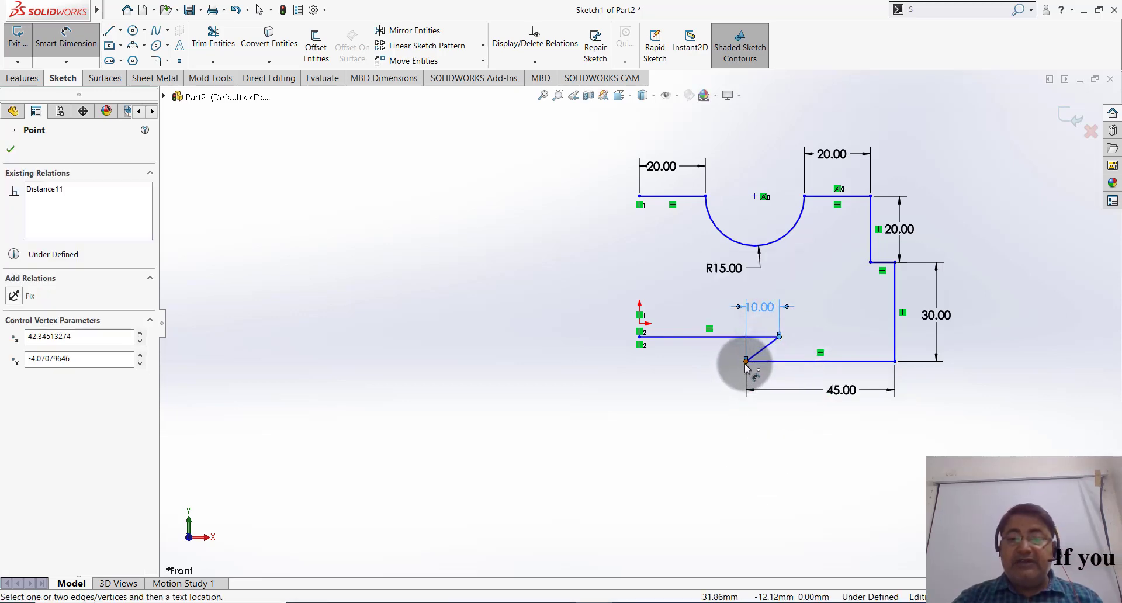
click(780, 336)
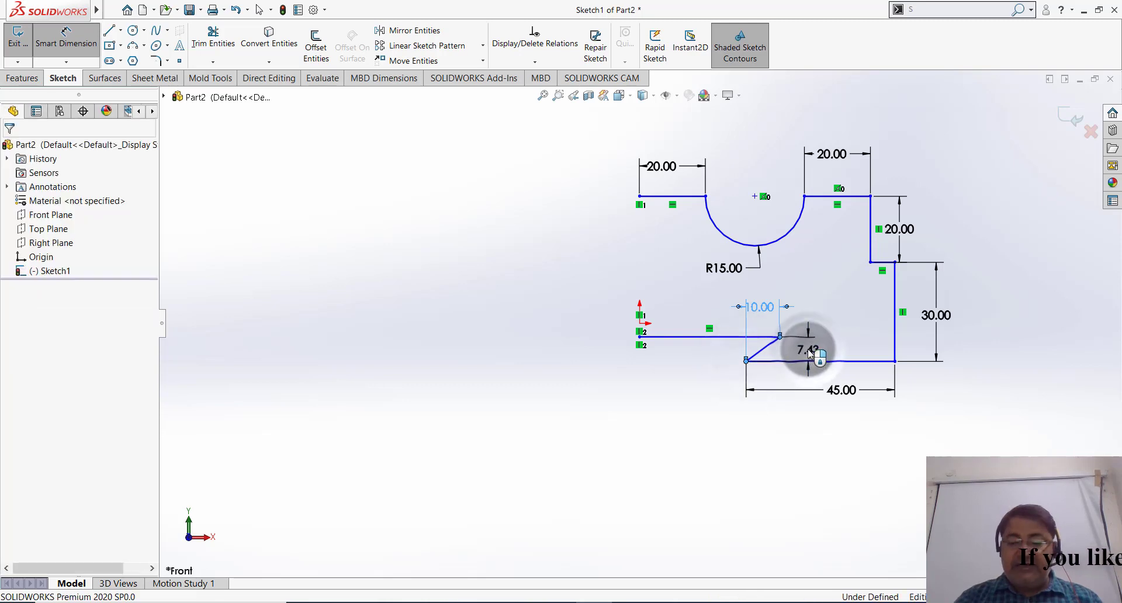
click(809, 351)
click(786, 497)
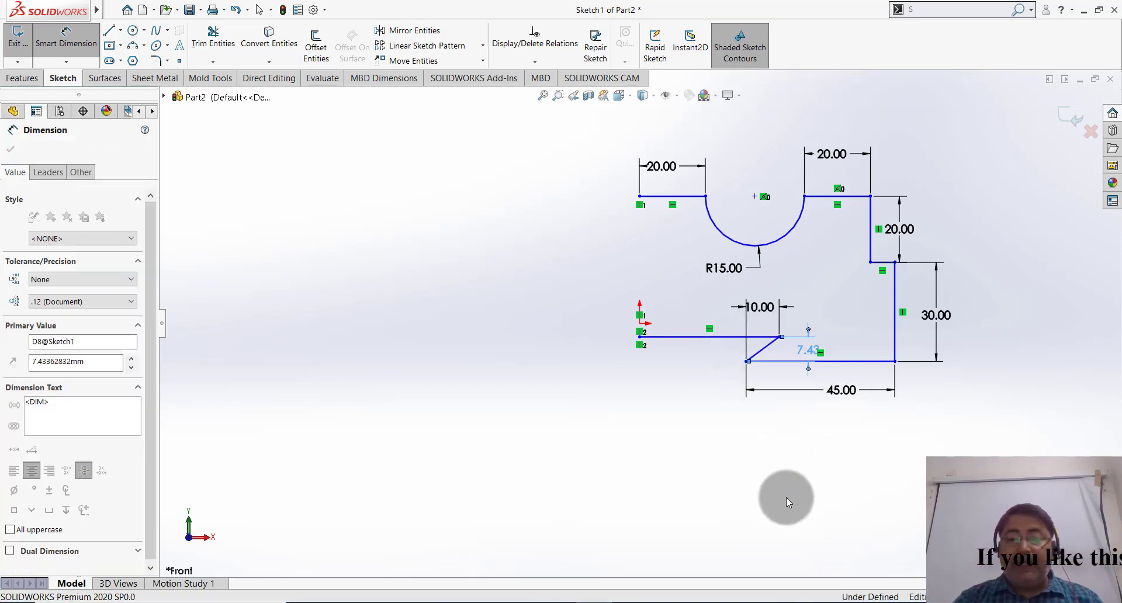
click(787, 465)
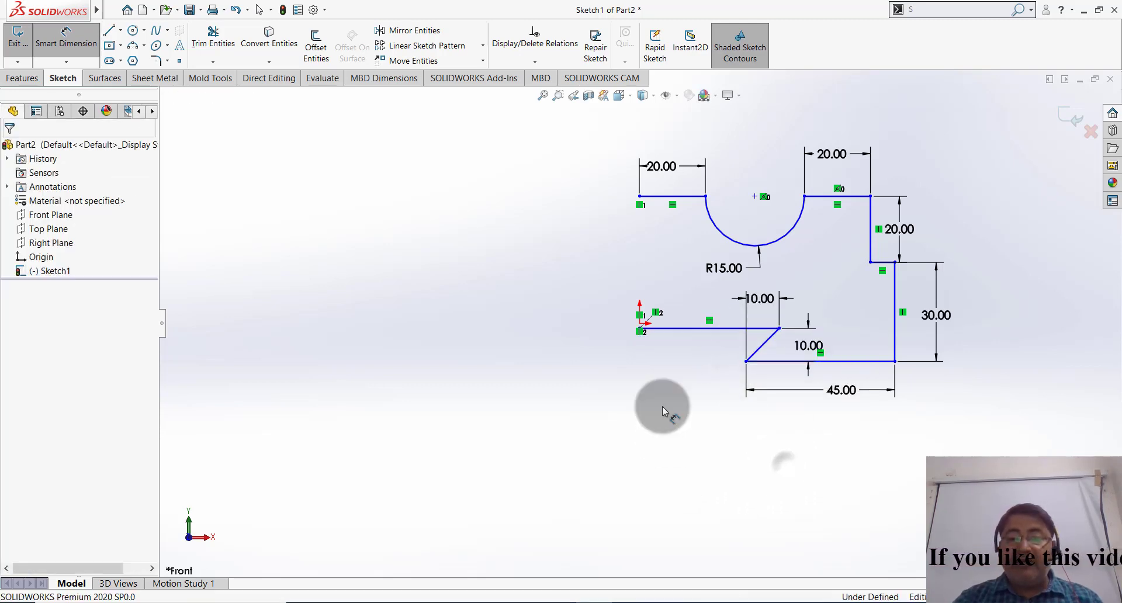
click(640, 197)
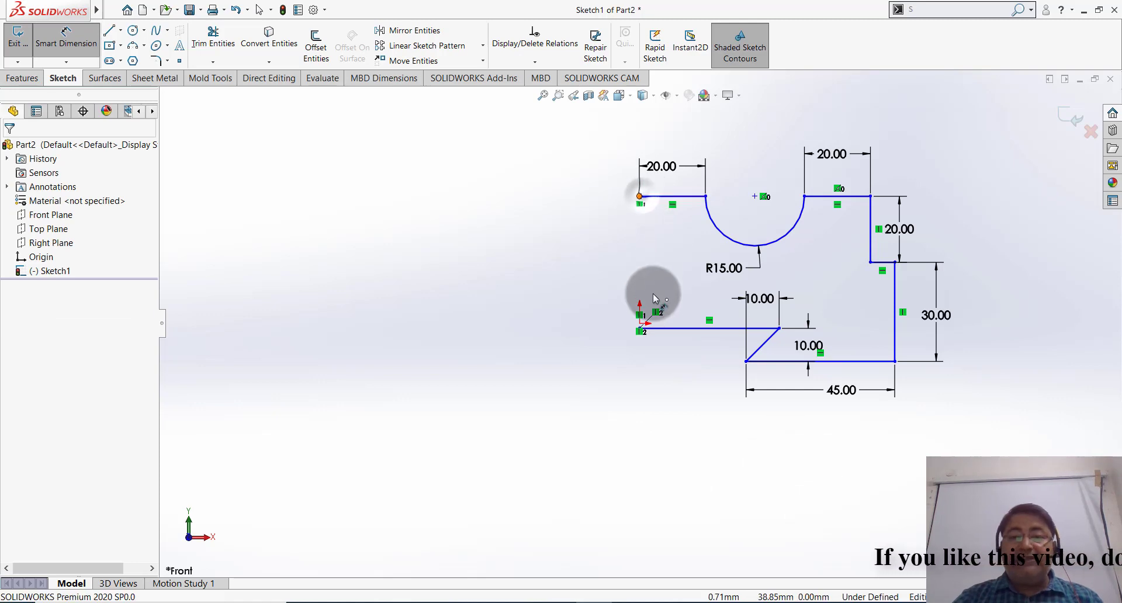
click(640, 323)
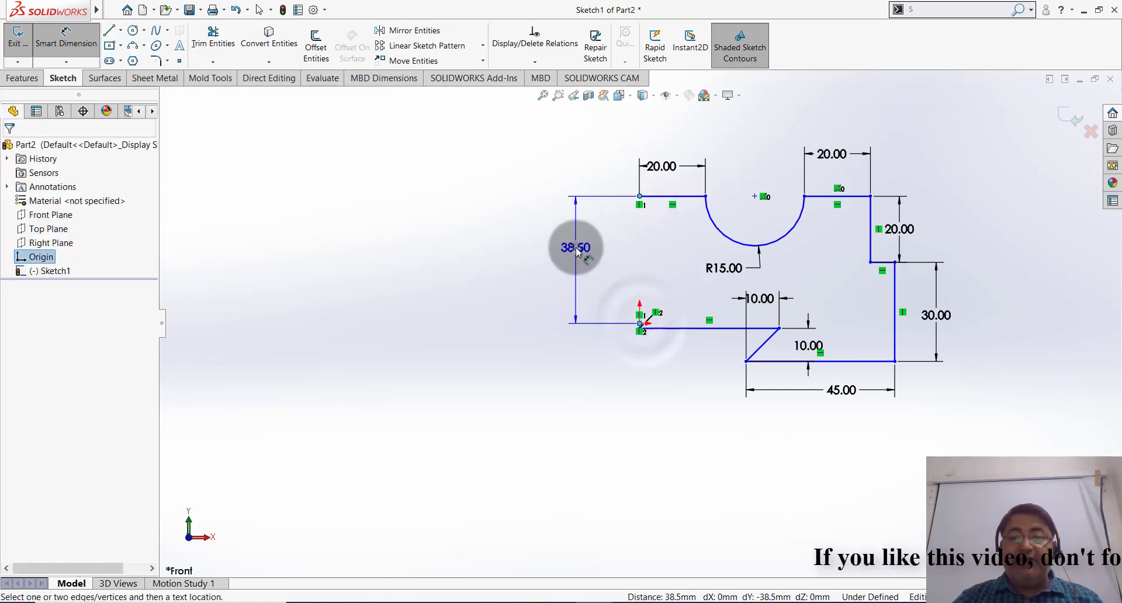
click(576, 252)
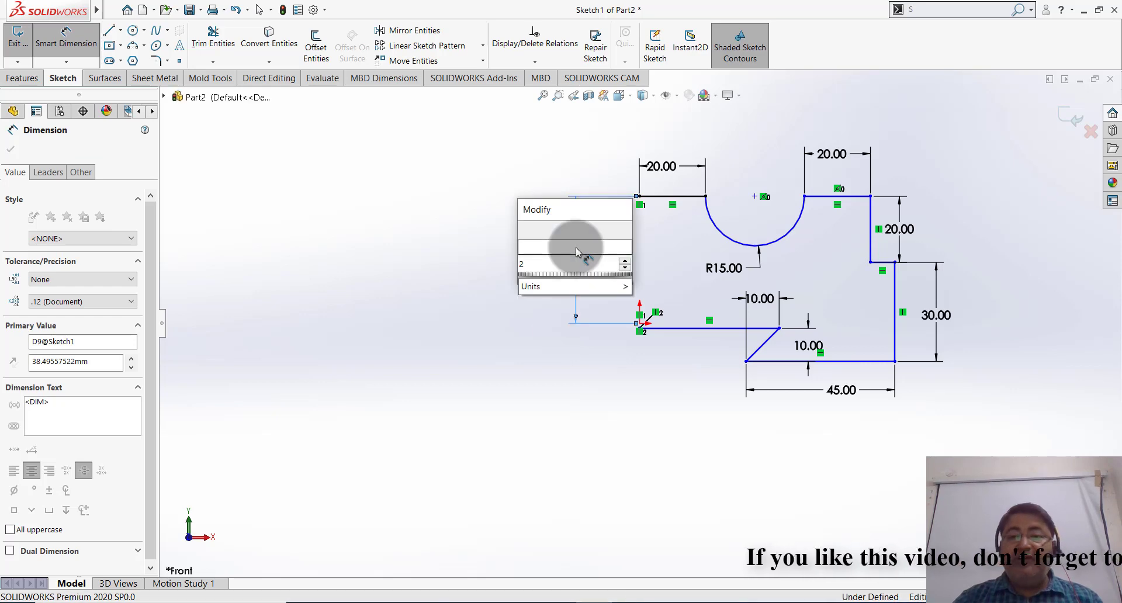
text(25)
key(Return)
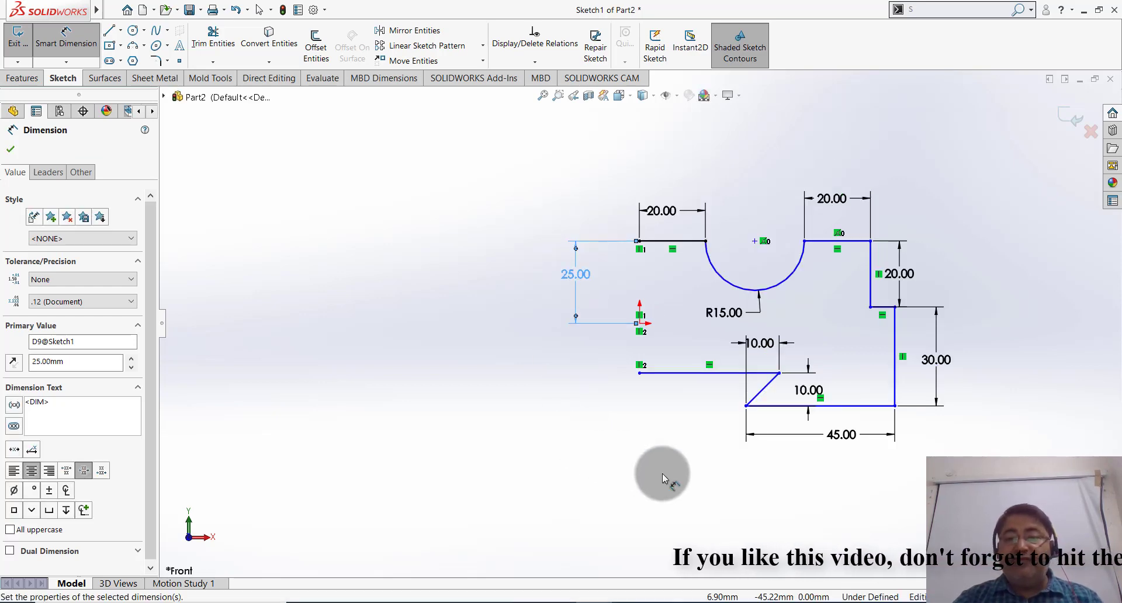
click(458, 339)
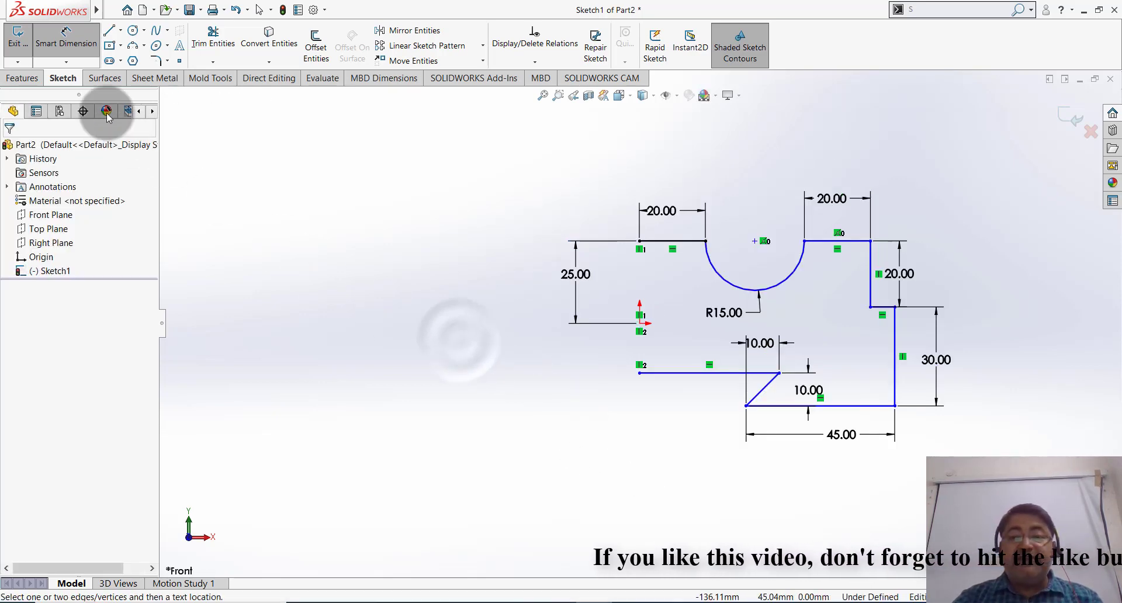
Step: Draw a vertical construction centerline up from the top-left corner, then window-select the half-profile
click(109, 31)
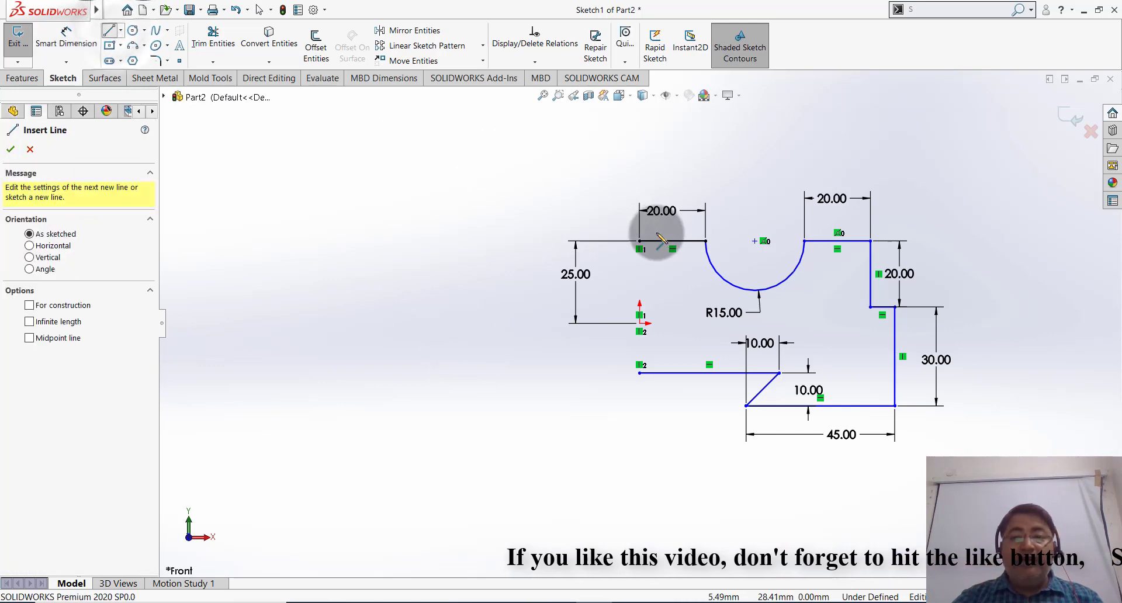
click(109, 30)
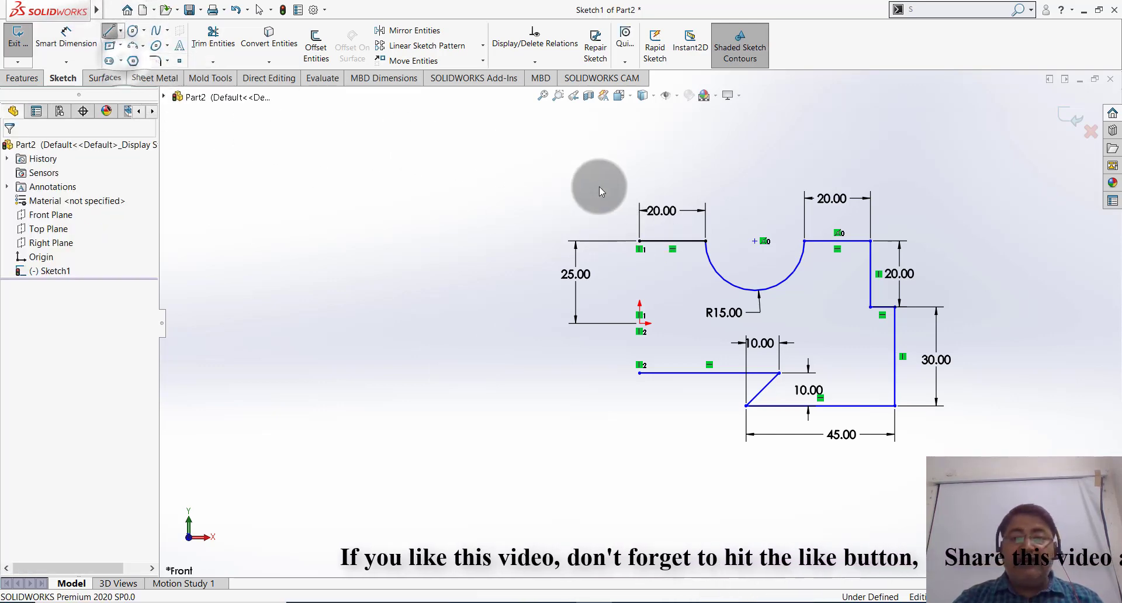
click(639, 241)
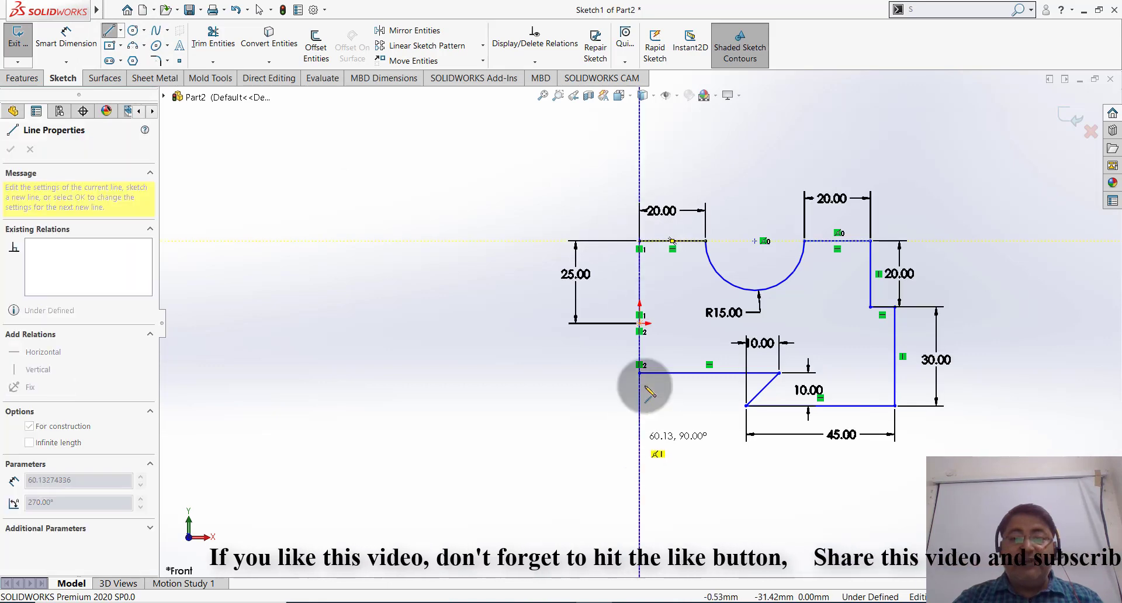
click(640, 134)
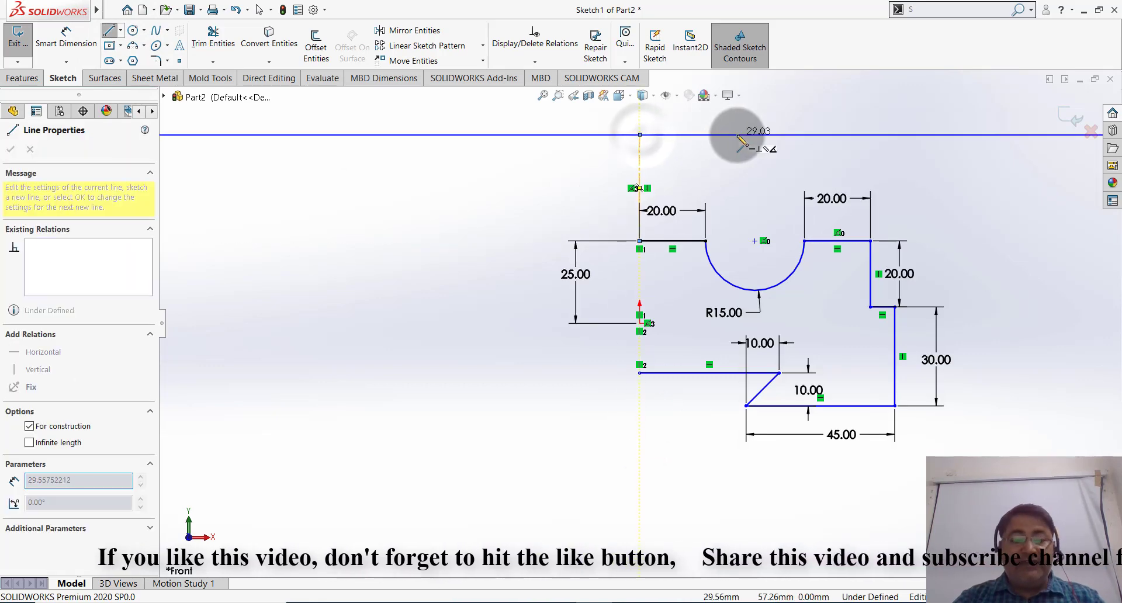
key(Escape)
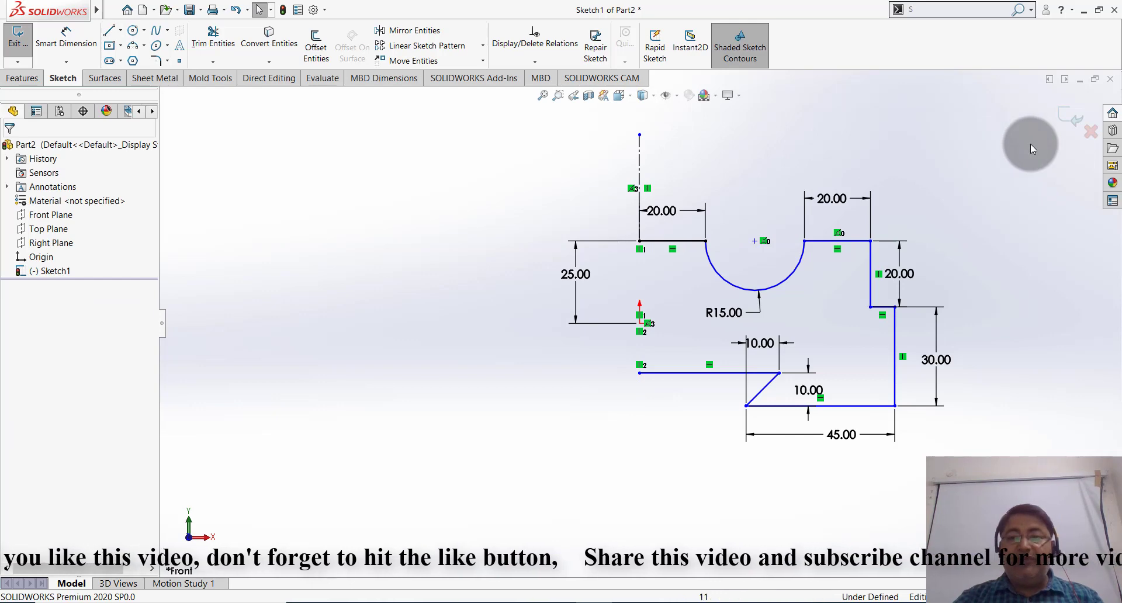
drag(1029, 143, 658, 483)
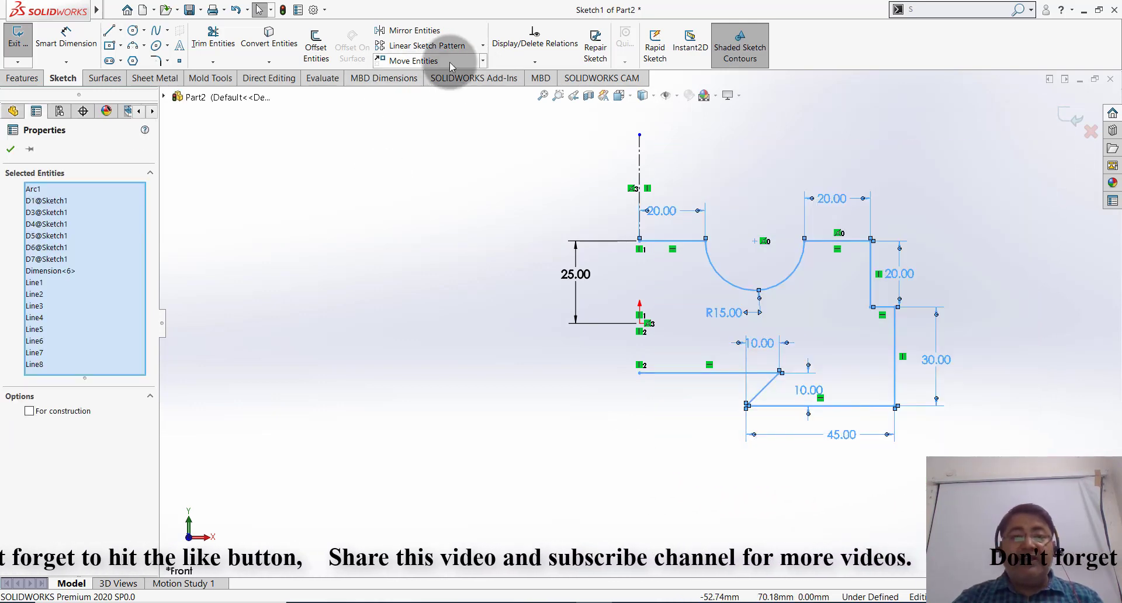
Step: Mirror the selected half-profile about the vertical centerline into a closed symmetric outline
click(411, 198)
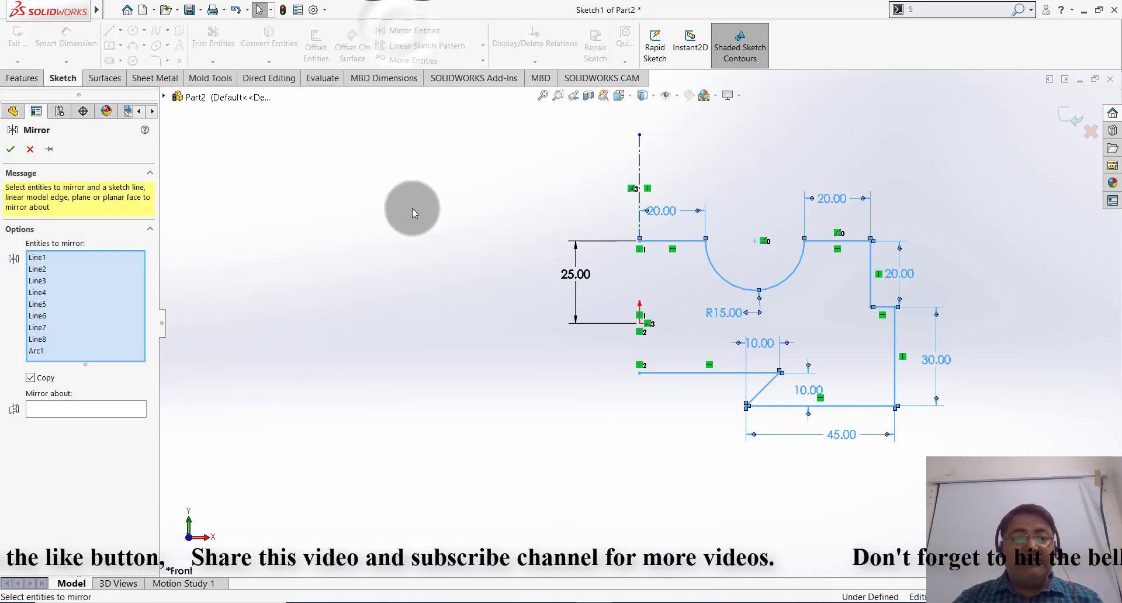
click(54, 408)
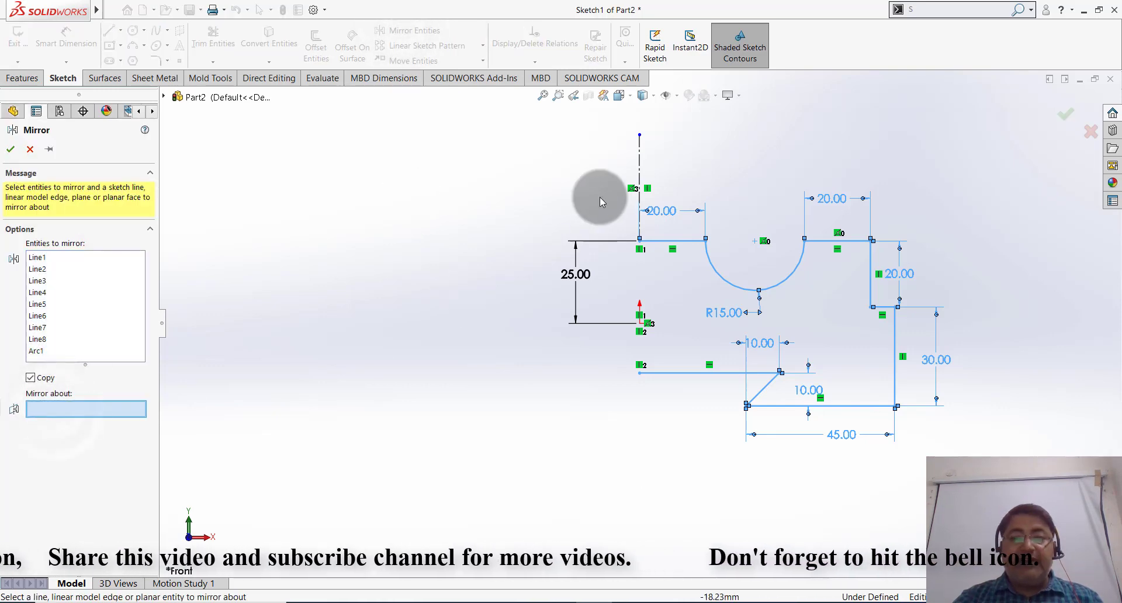
click(639, 161)
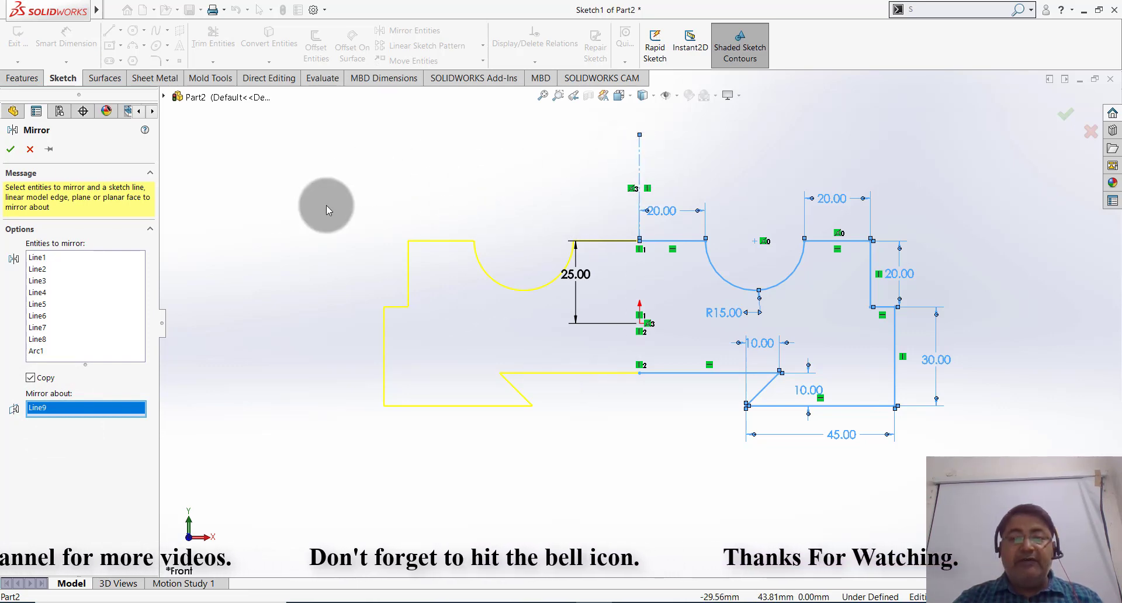
click(12, 151)
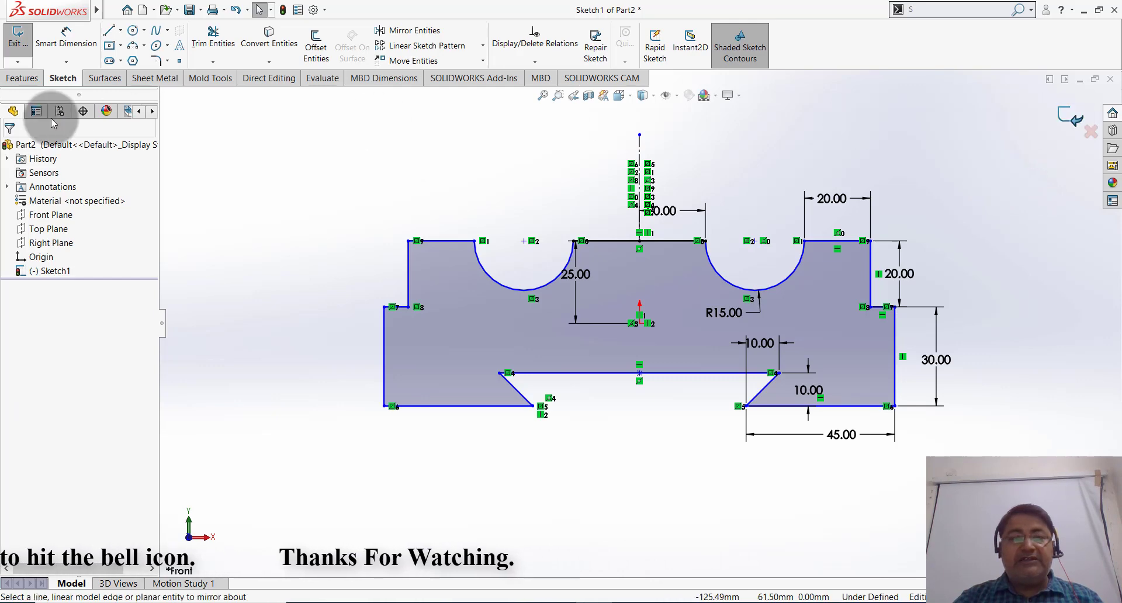
Step: Extrude the profile Mid Plane to a 60 mm depth as Boss-Extrude1
click(22, 78)
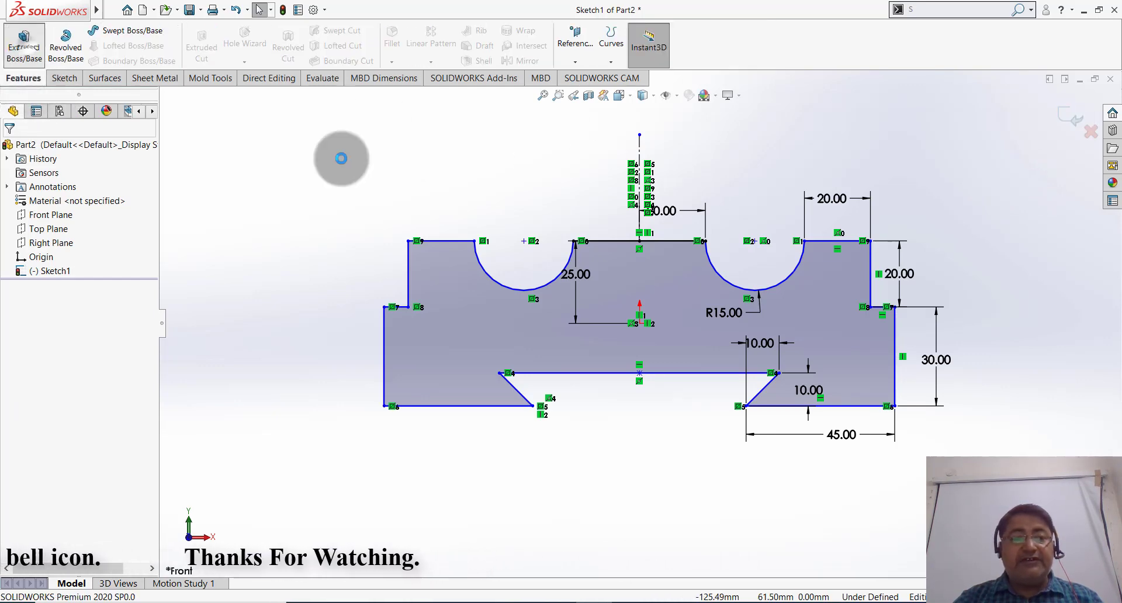
key(e)
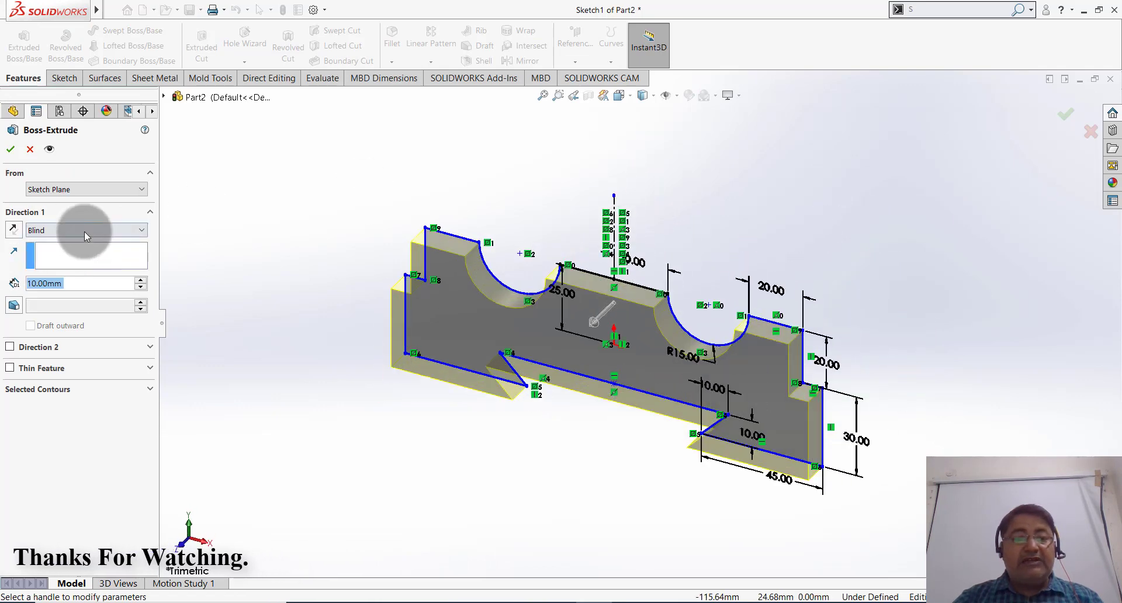
click(84, 232)
click(90, 290)
double_click(89, 281)
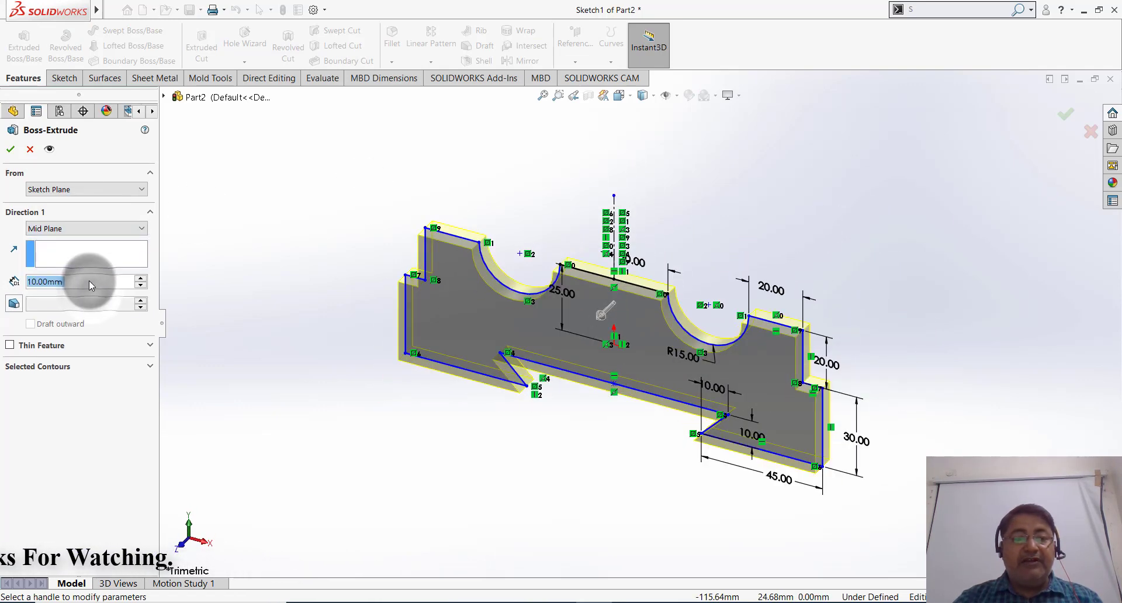
text(60)
key(Return)
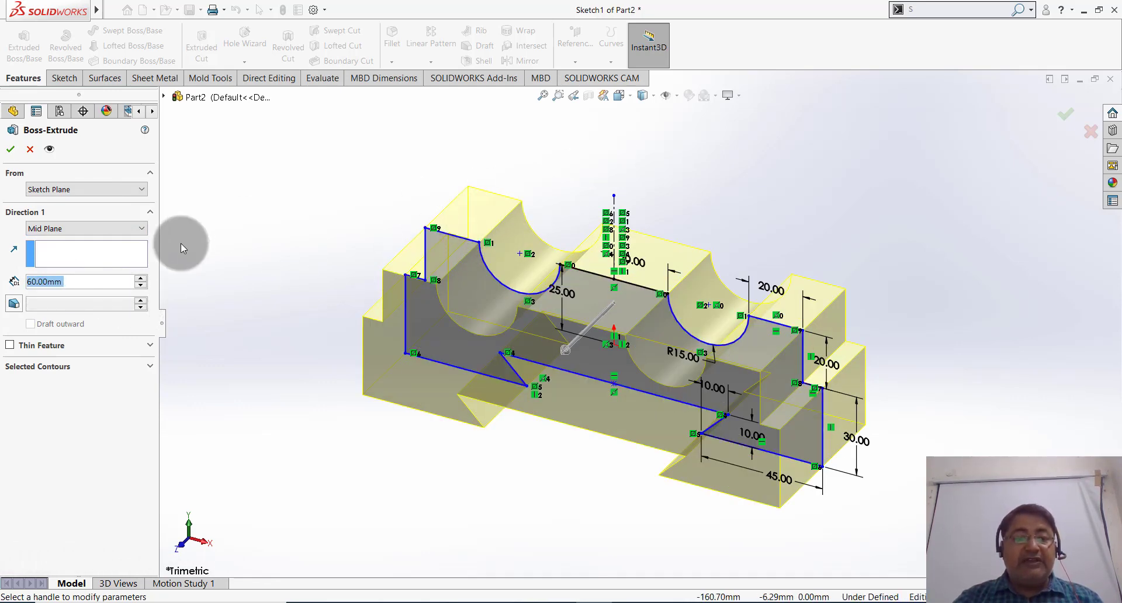
click(11, 149)
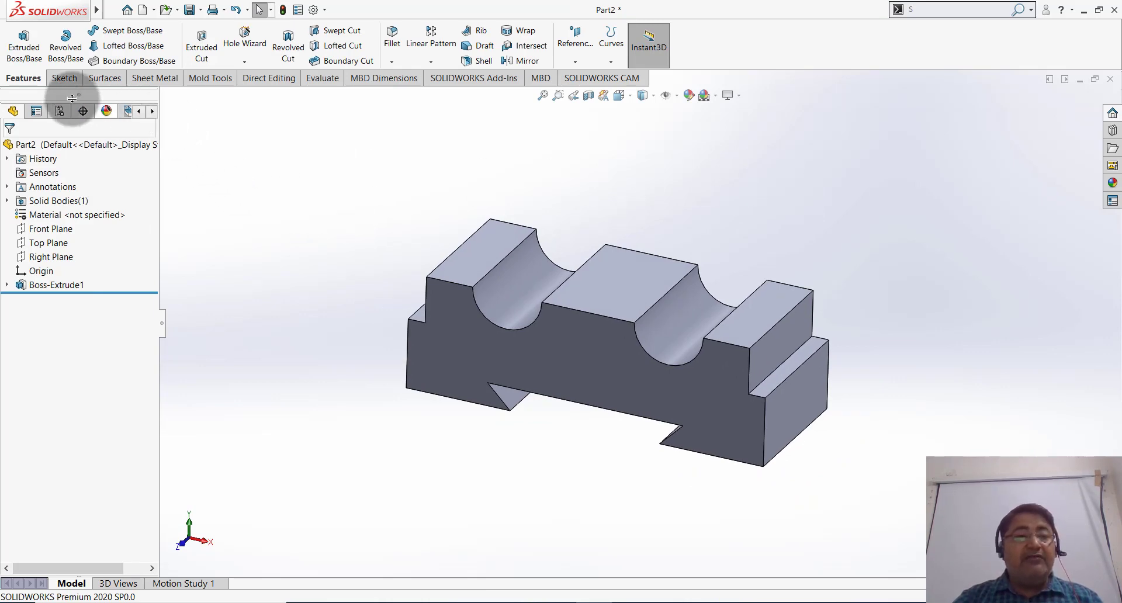
click(67, 80)
Step: Open Sketch2 on the block's front face and view it Normal To (Ctrl+8)
click(23, 51)
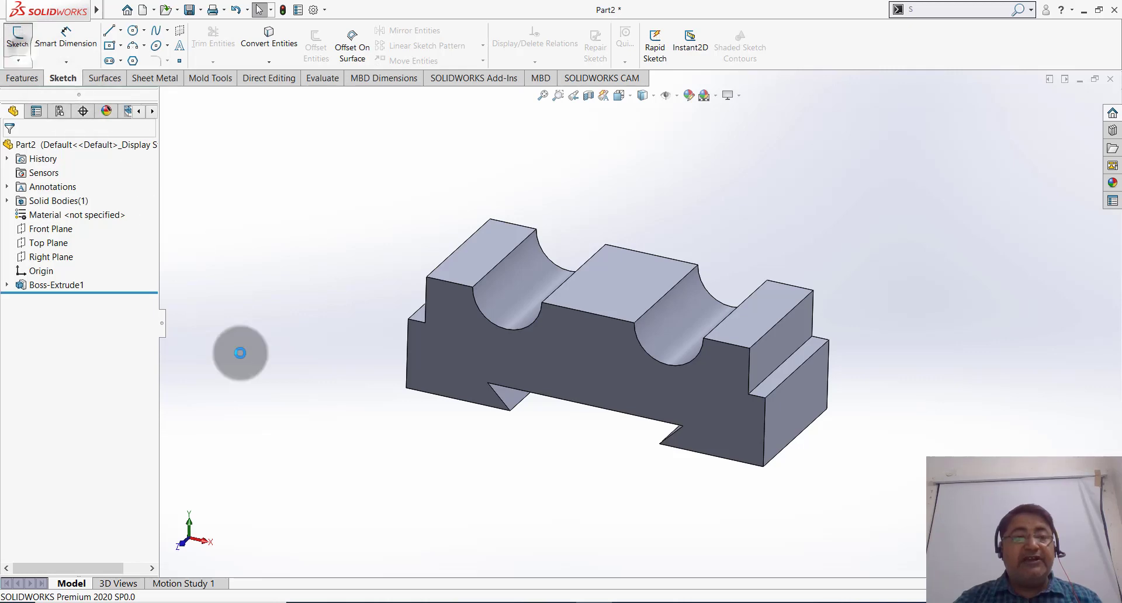
click(582, 354)
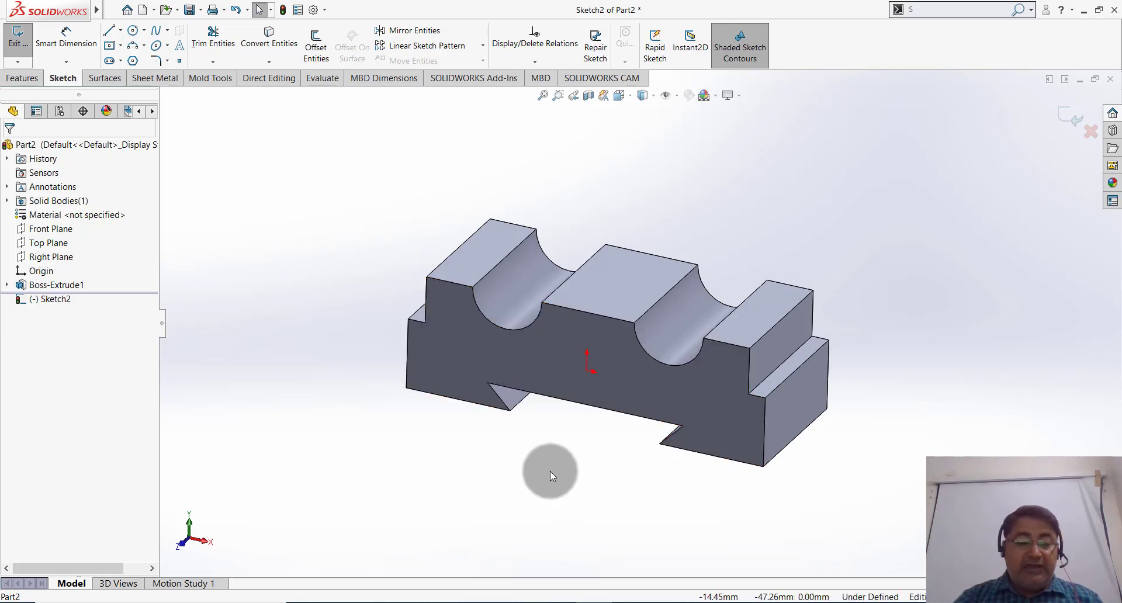
key(ctrl+8)
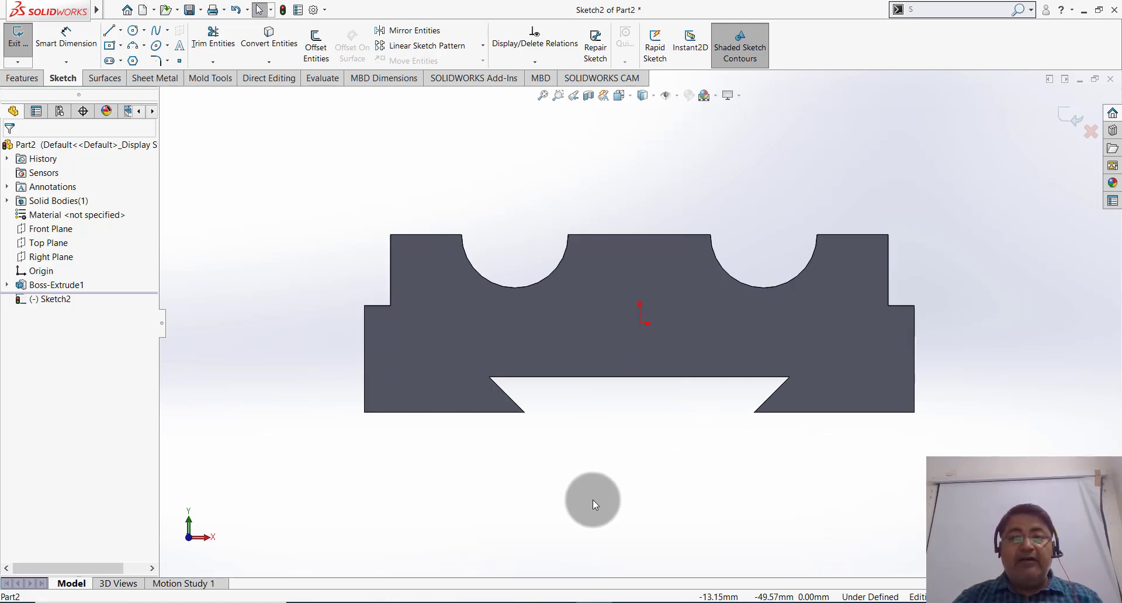
scroll(592, 499, up, 3)
scroll(691, 233, down, 2)
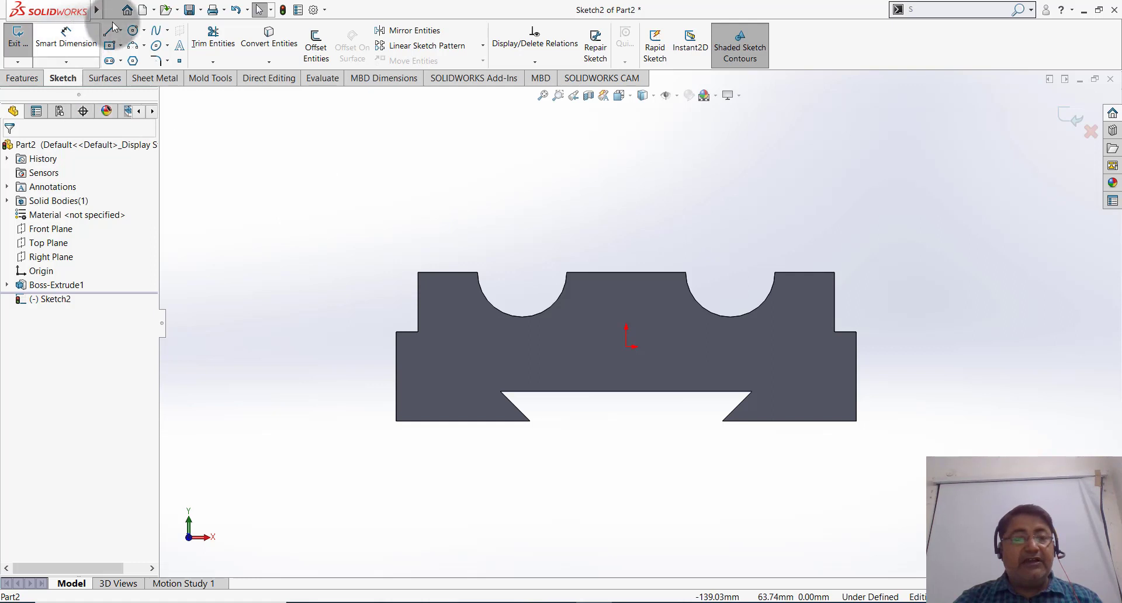
click(132, 32)
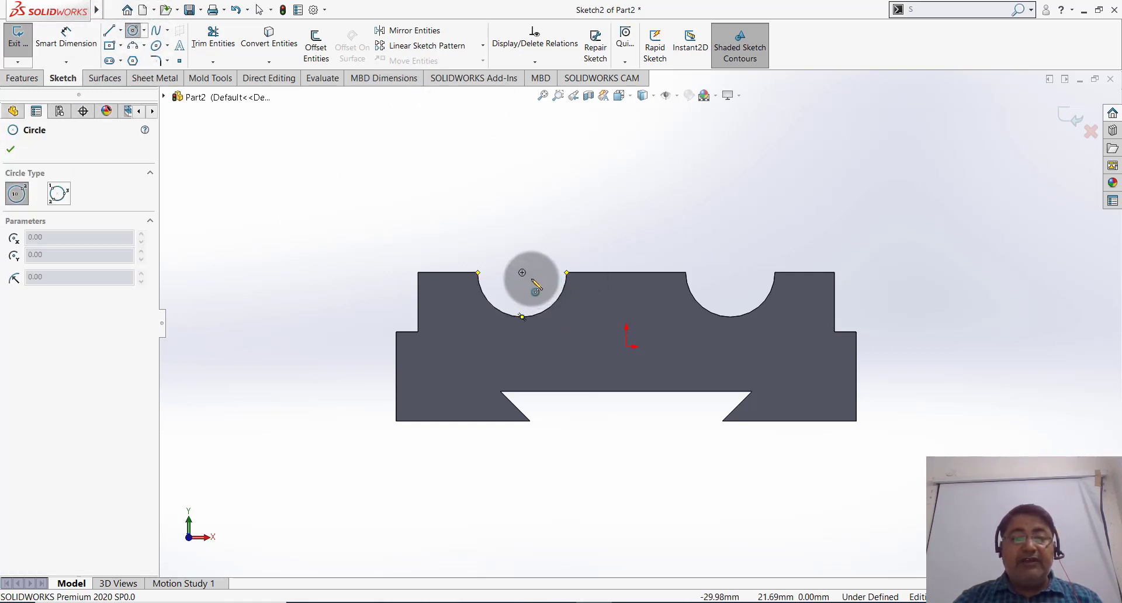
Step: Convert the three flat top edges and both semicircular seat arcs into Sketch2
click(269, 36)
click(444, 271)
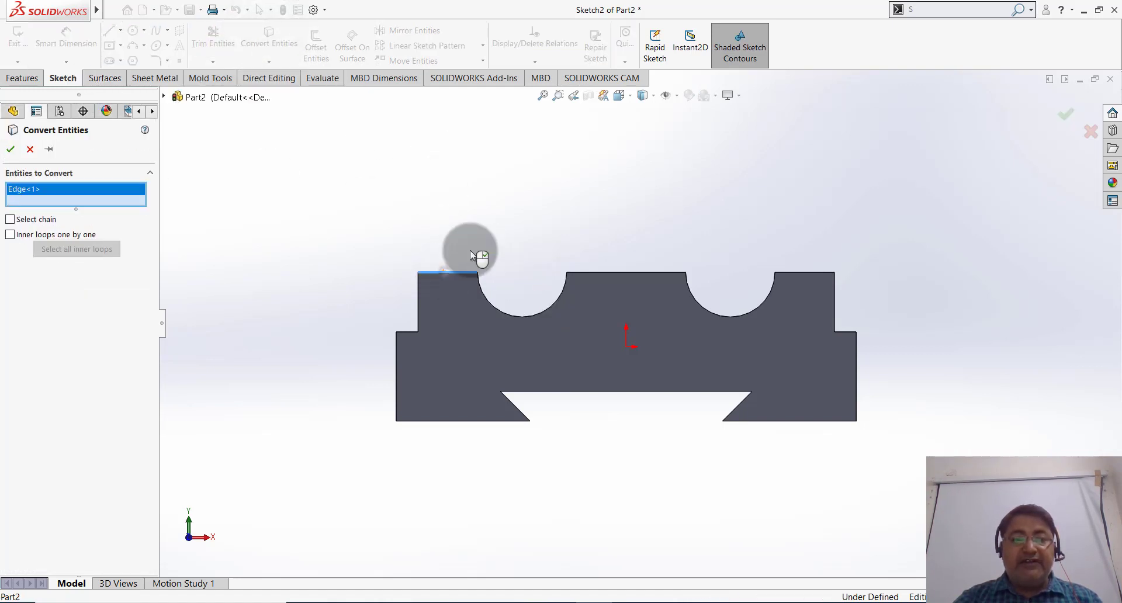
click(502, 310)
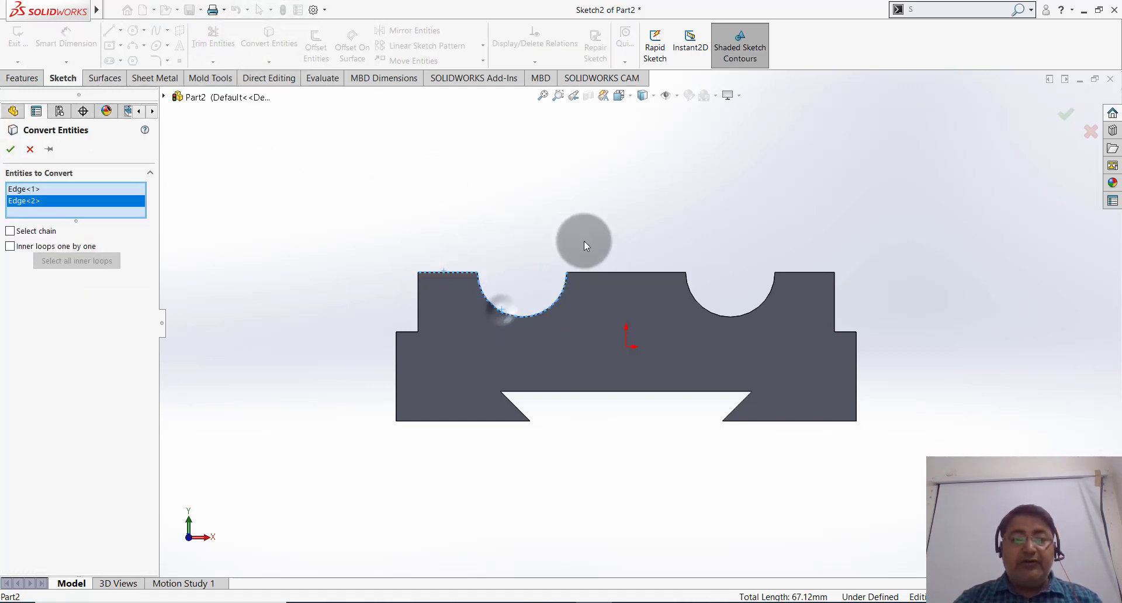
click(595, 271)
click(727, 317)
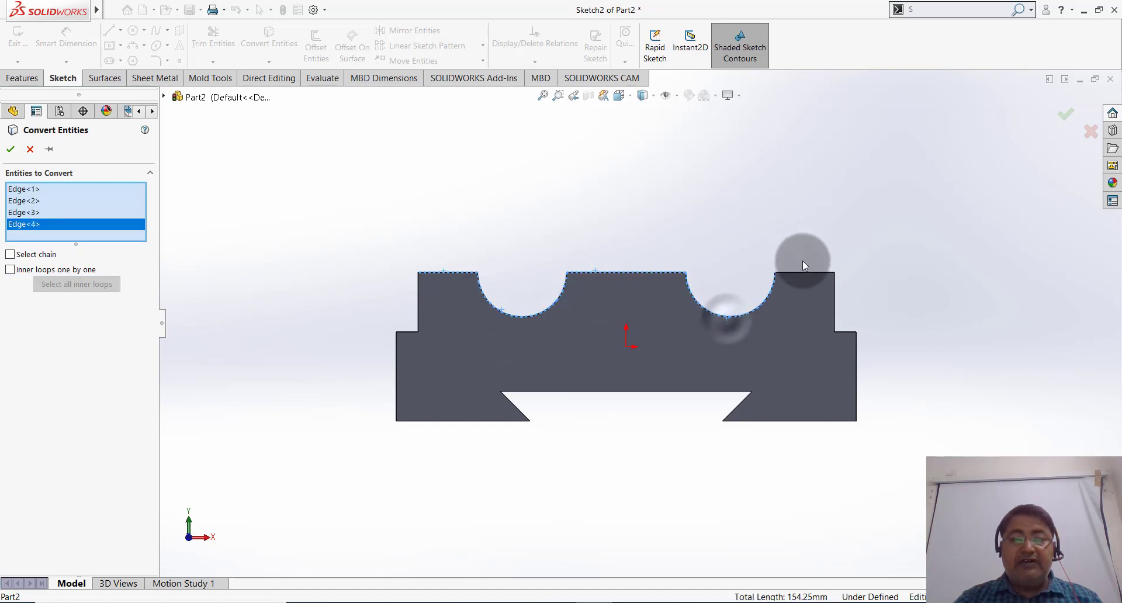
click(804, 271)
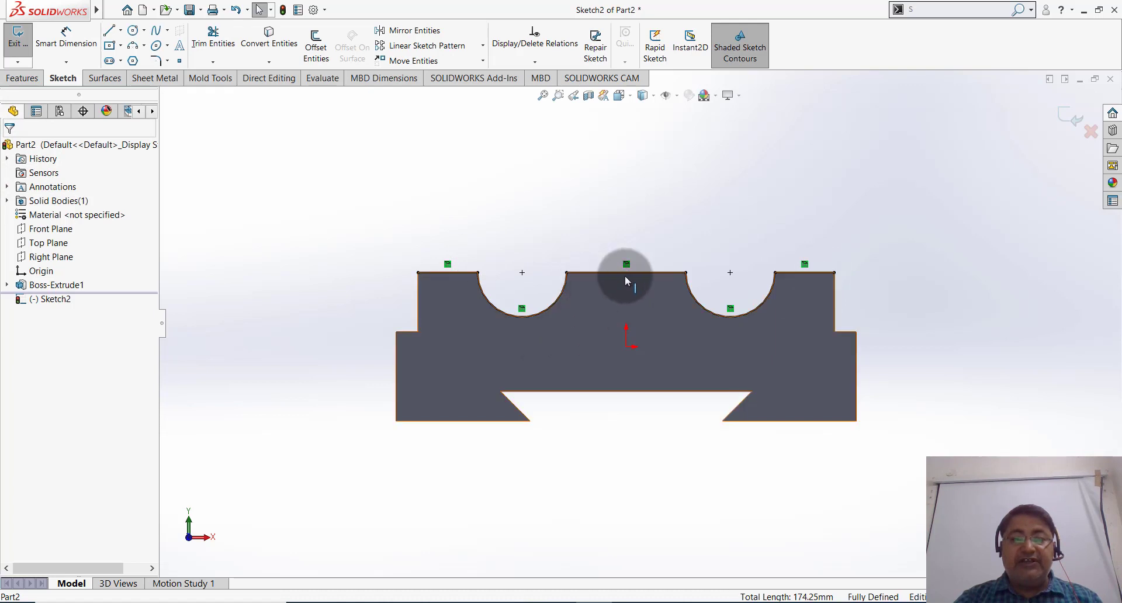
click(895, 281)
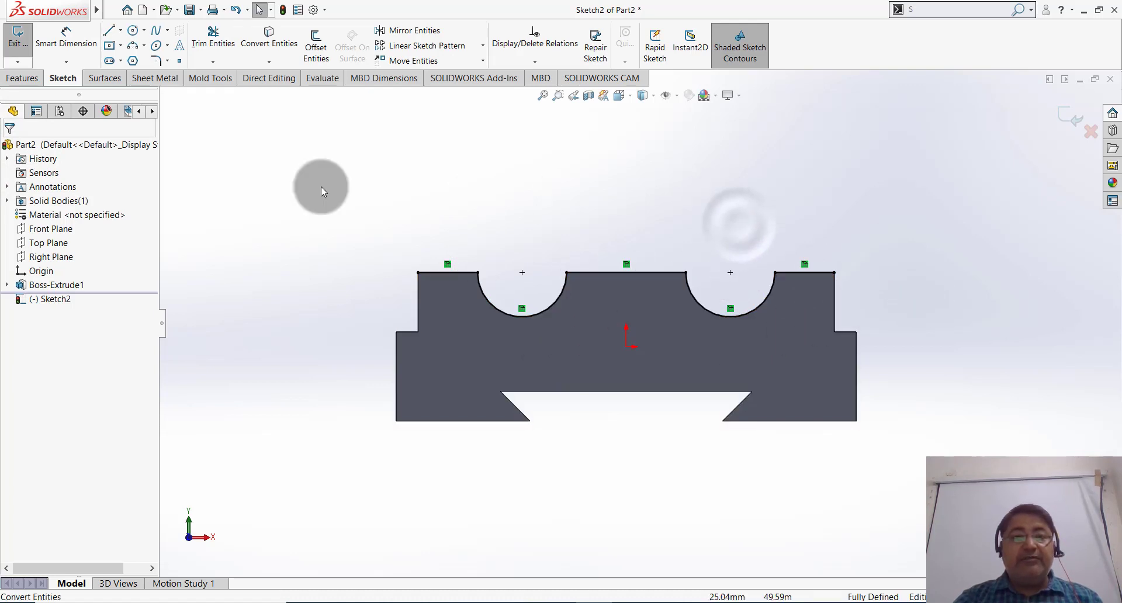
Step: Draw circles centred on the left and right half-round cutouts, then select them for an Equal relation
click(133, 30)
drag(517, 267, 528, 205)
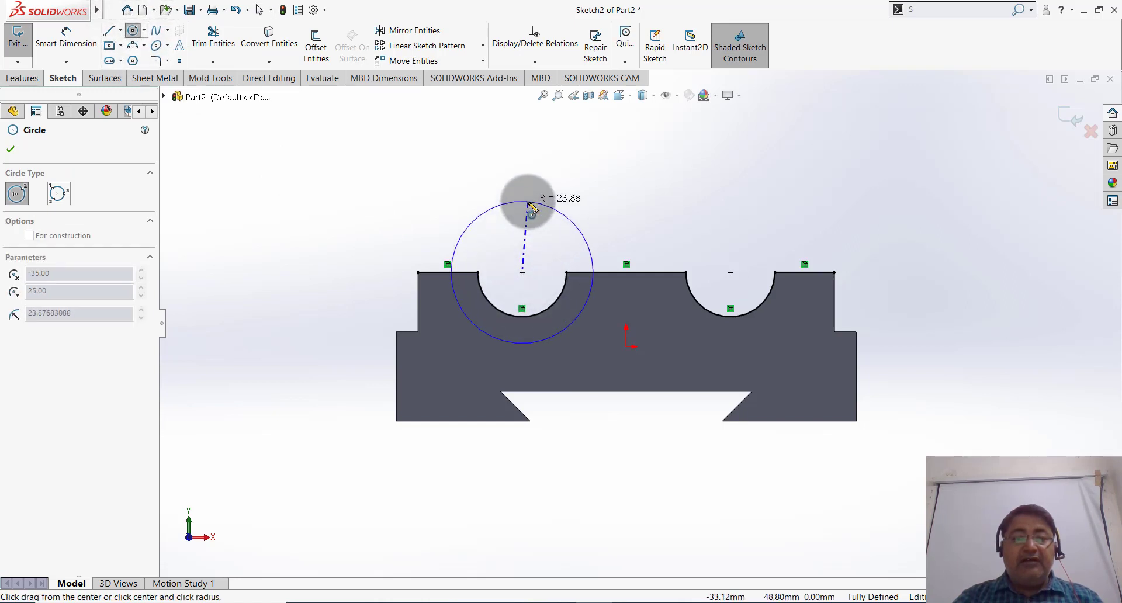
drag(730, 272, 742, 205)
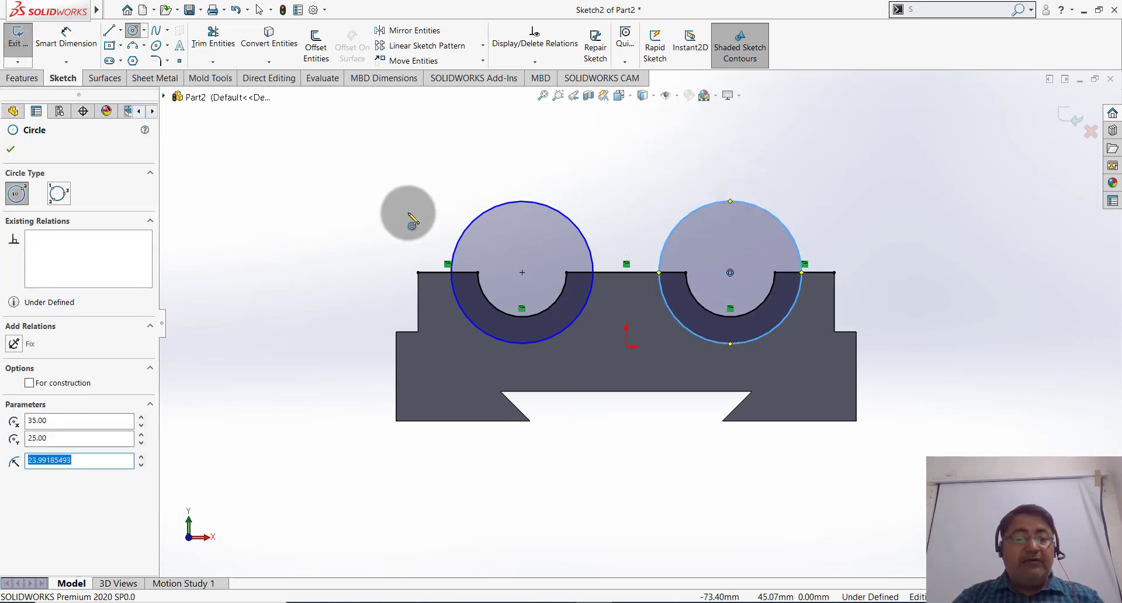
key(Escape)
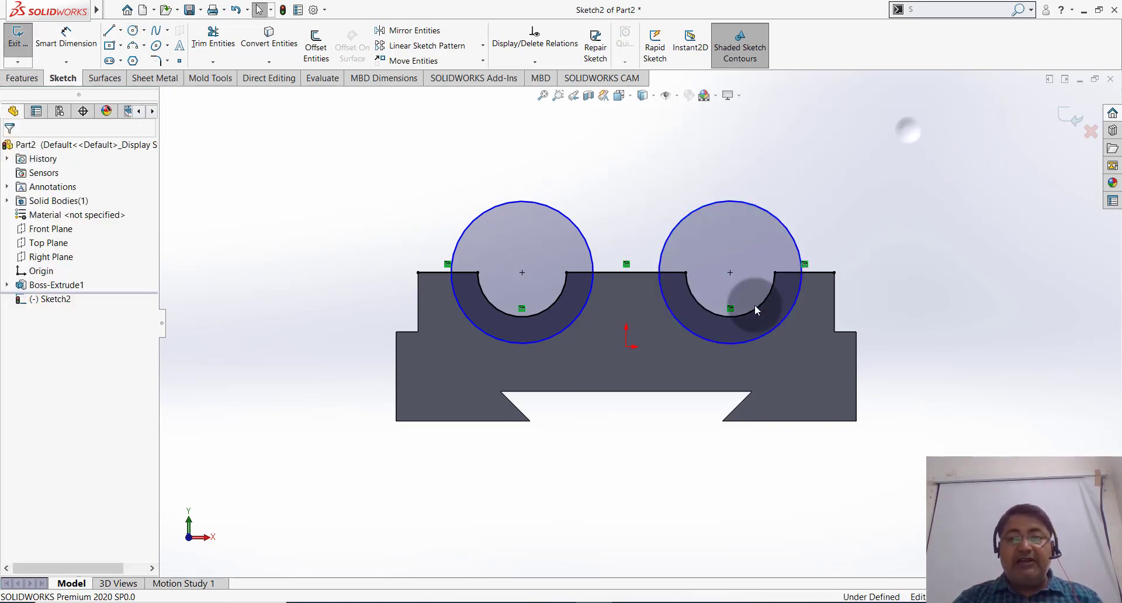
drag(908, 123, 377, 377)
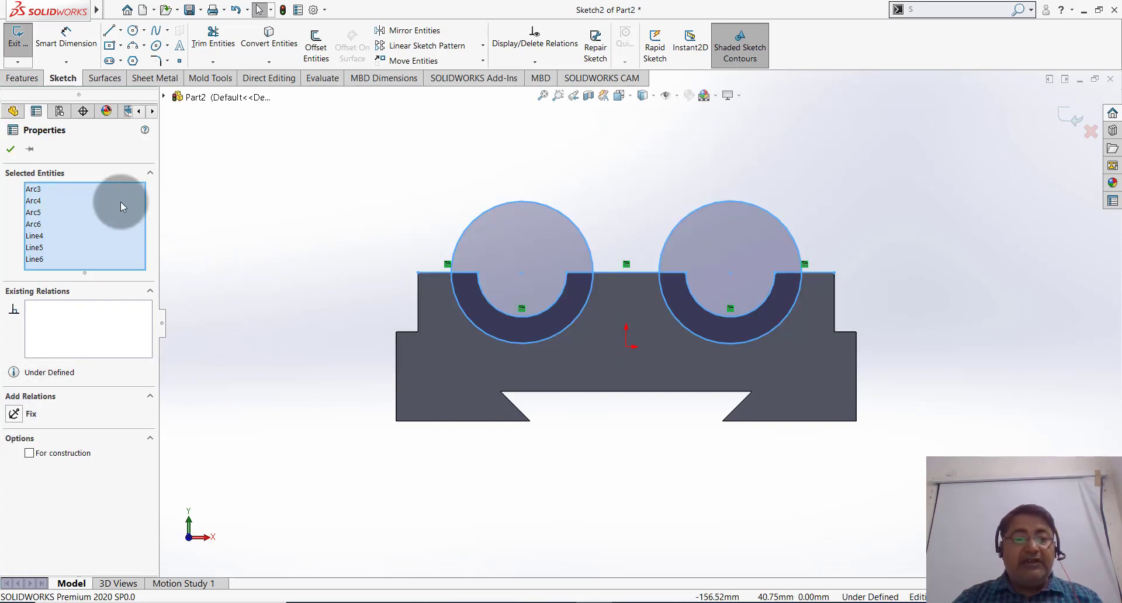
click(355, 201)
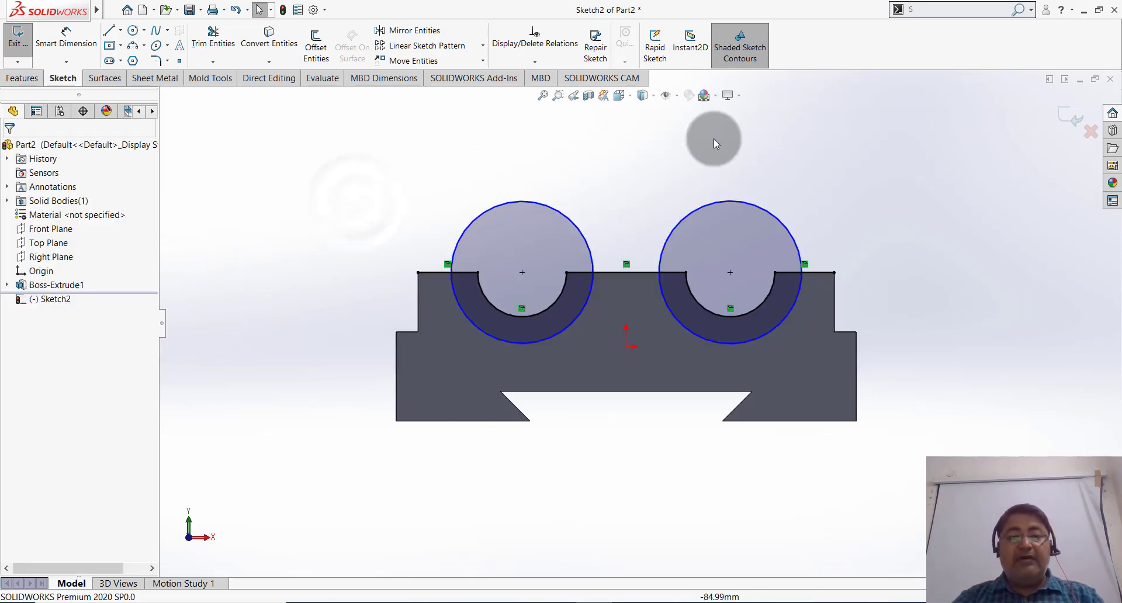
click(732, 201)
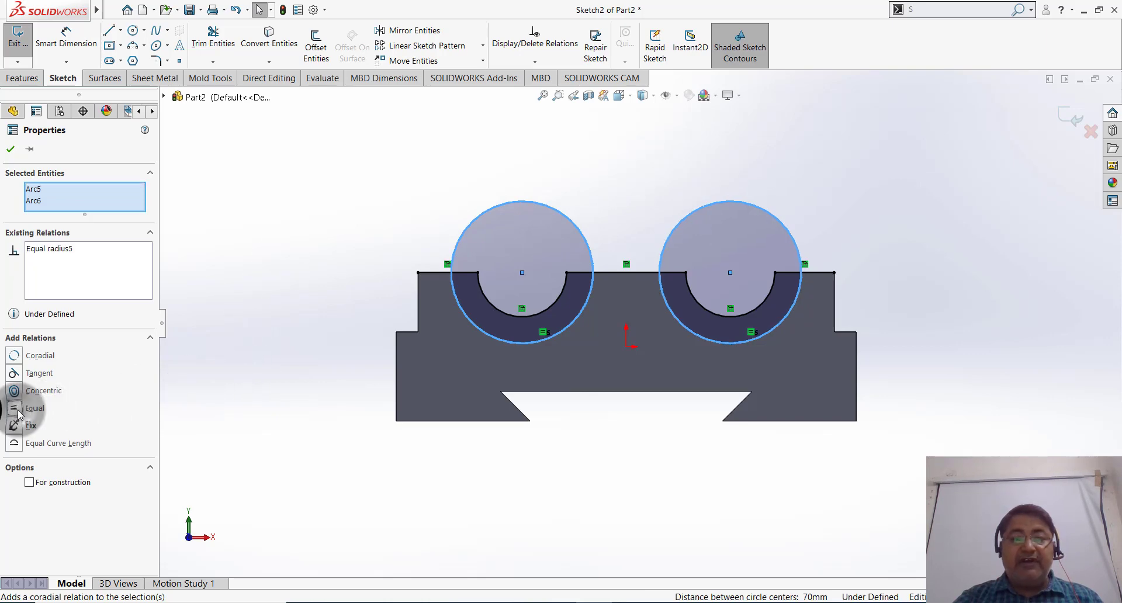
Step: Make the two circles equal and dimension the left circle to Ø50 mm
click(11, 149)
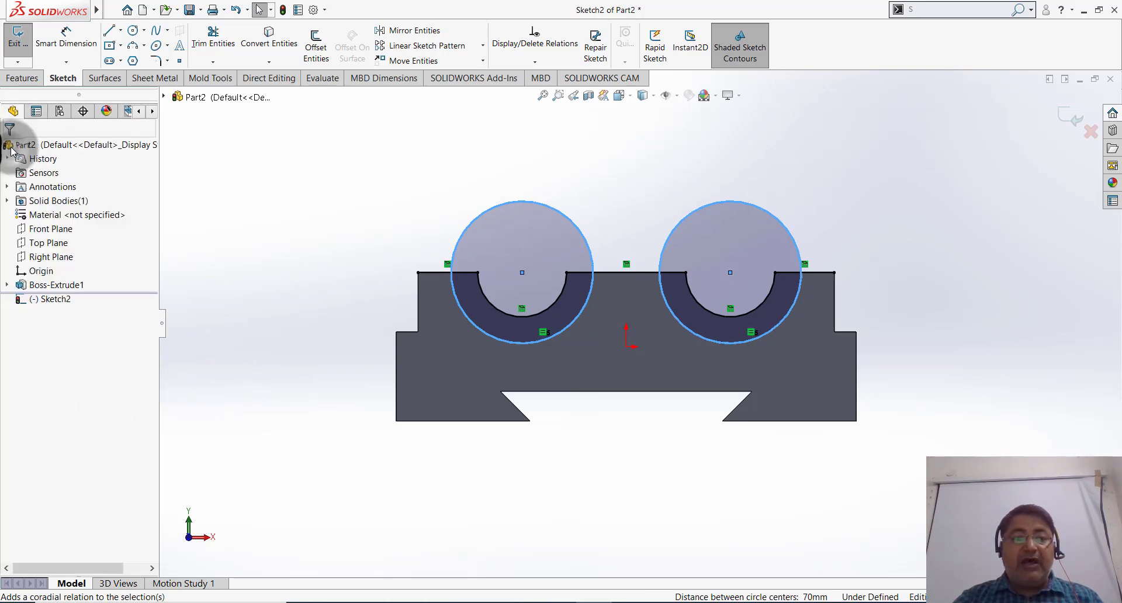
click(65, 40)
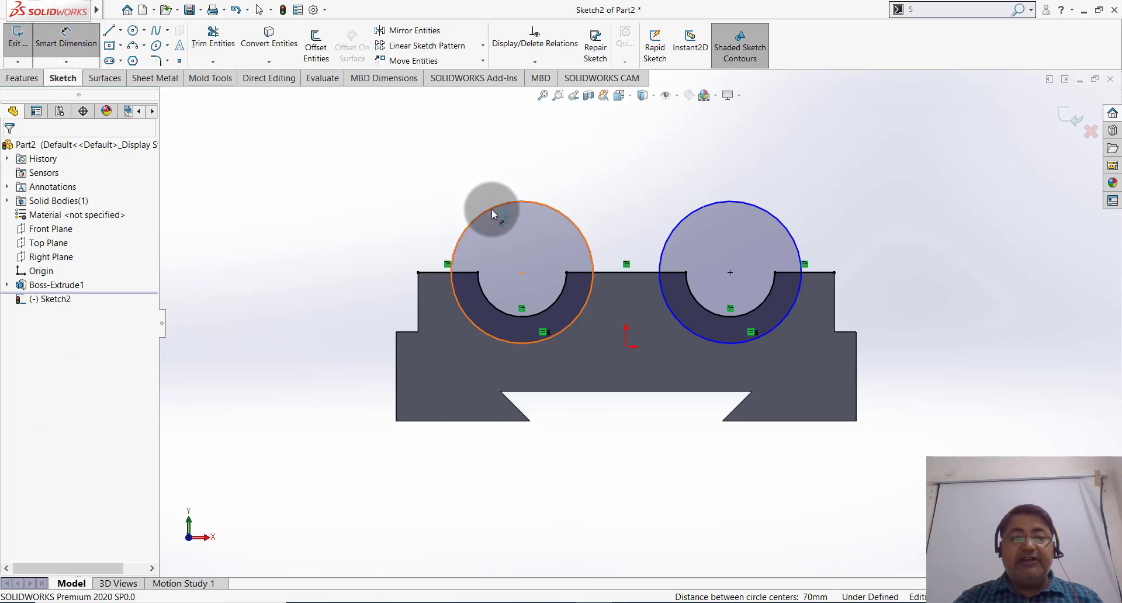
click(421, 171)
text(5)
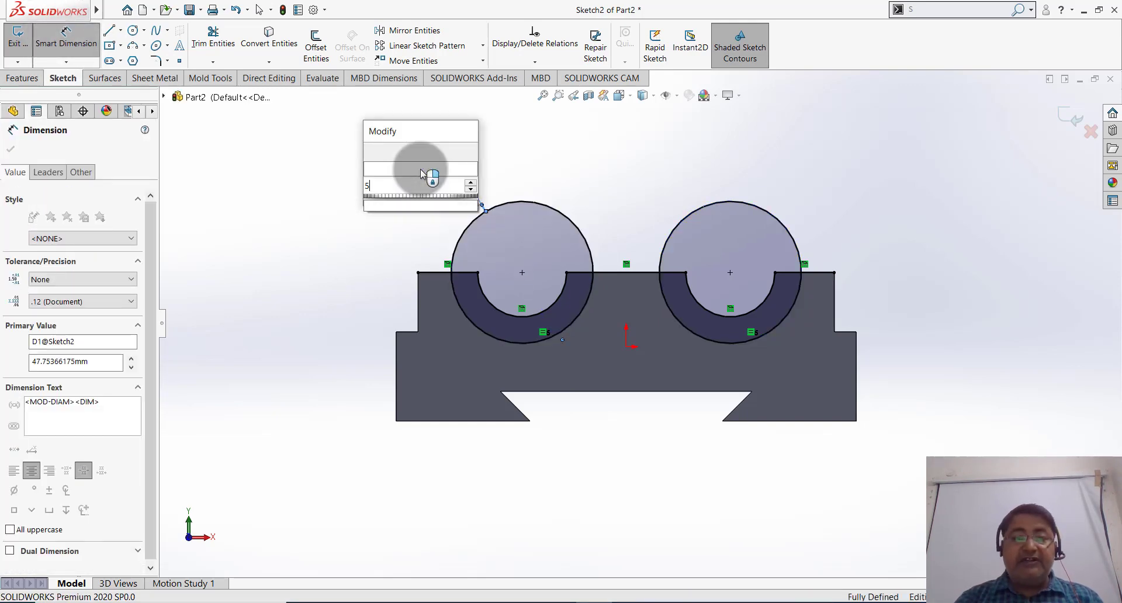
key(Return)
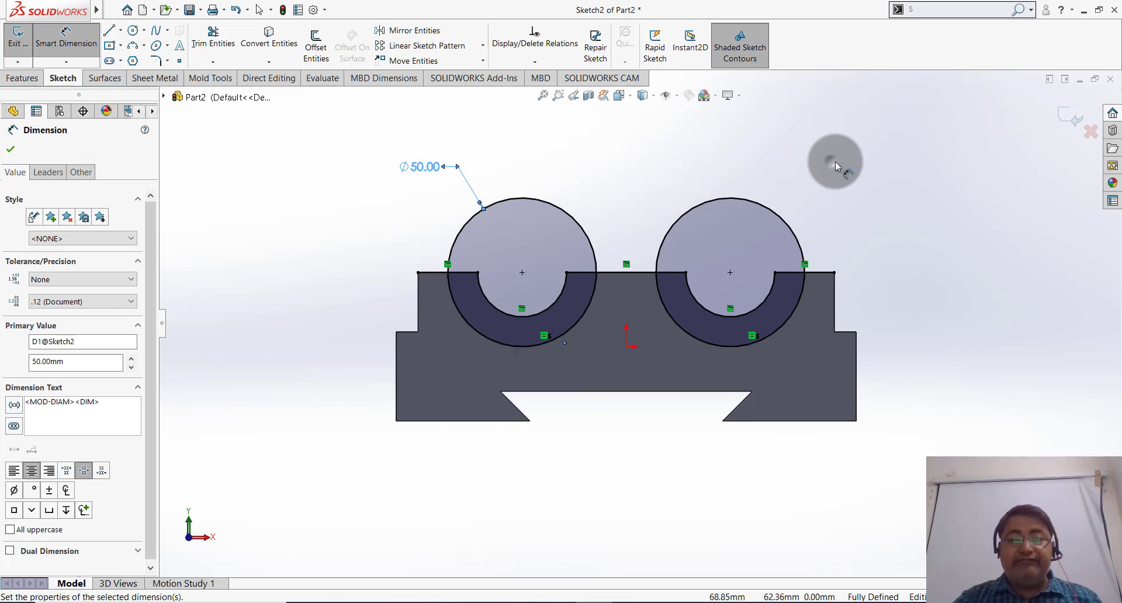
click(835, 162)
Step: Draw a horizontal bottom line from the block's centre and a vertical line up to the left circle
click(108, 30)
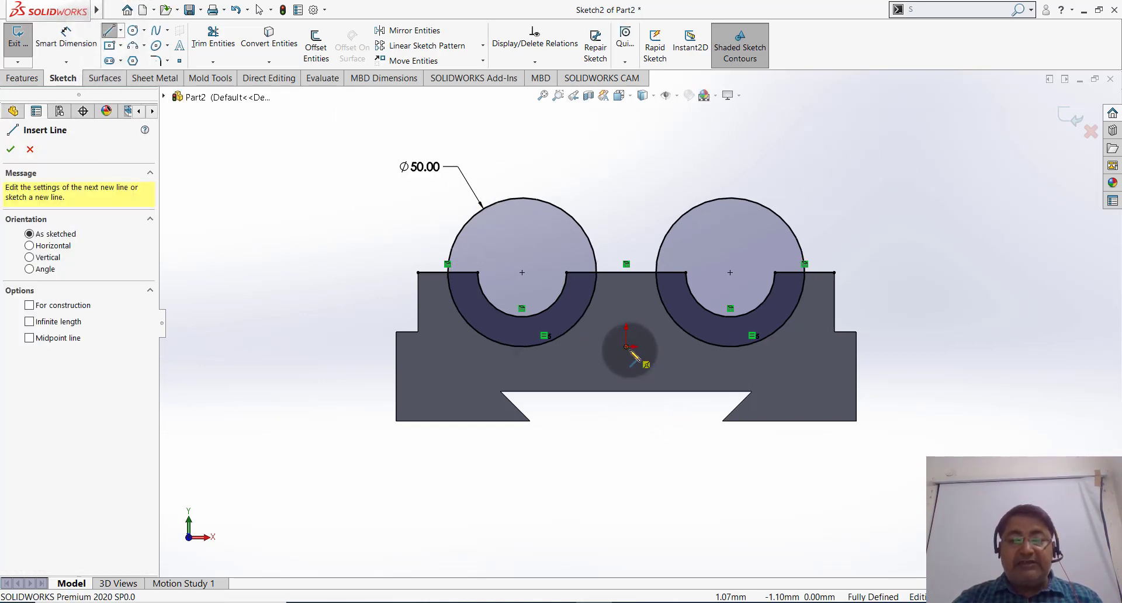
click(625, 391)
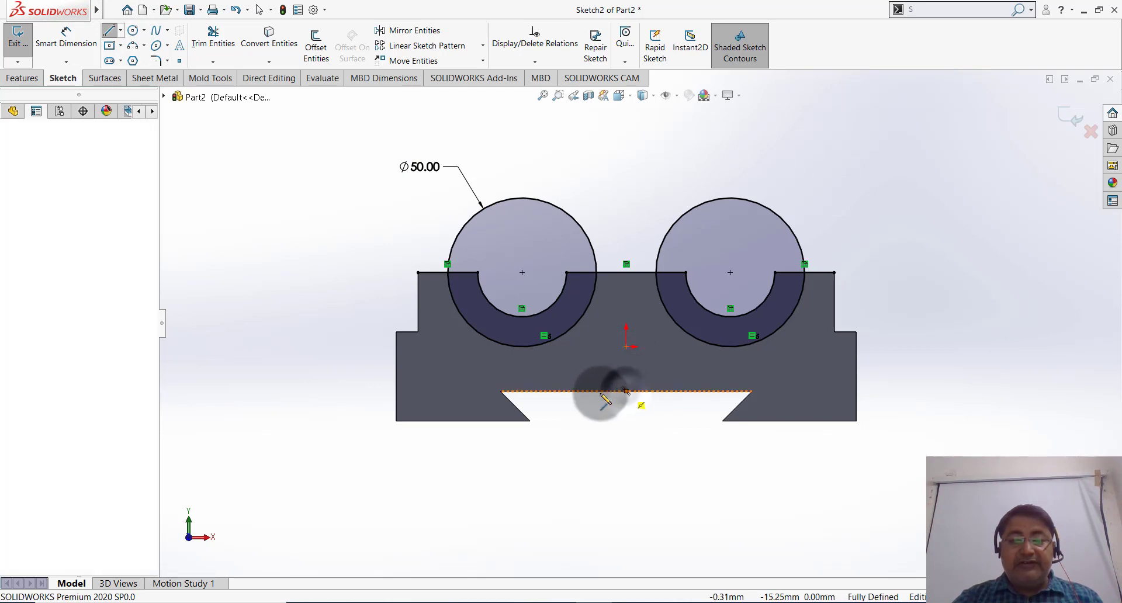
click(563, 390)
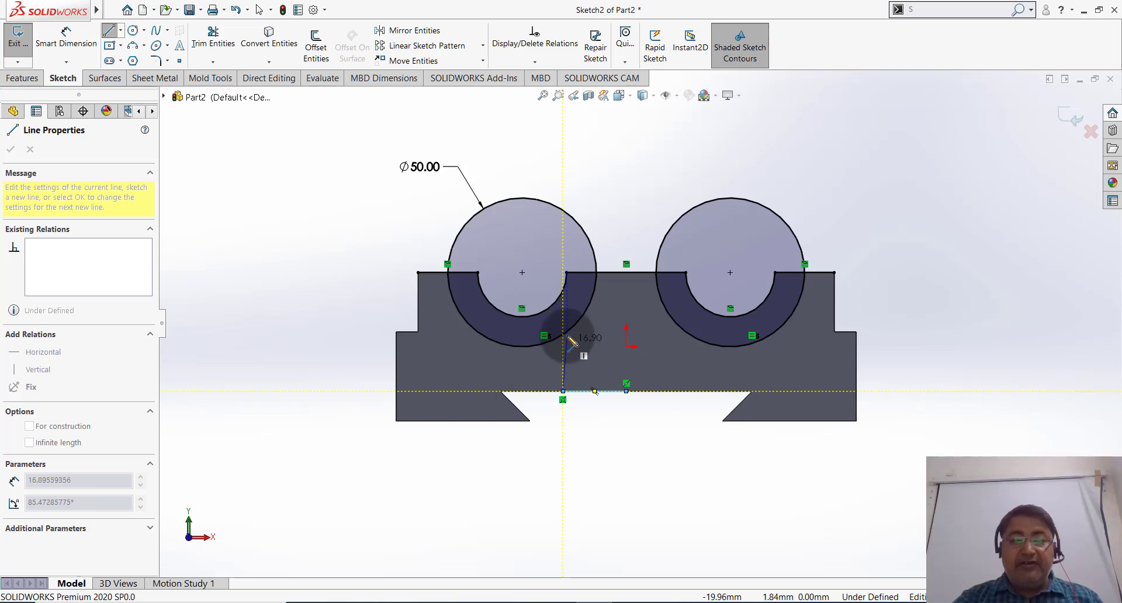
click(562, 309)
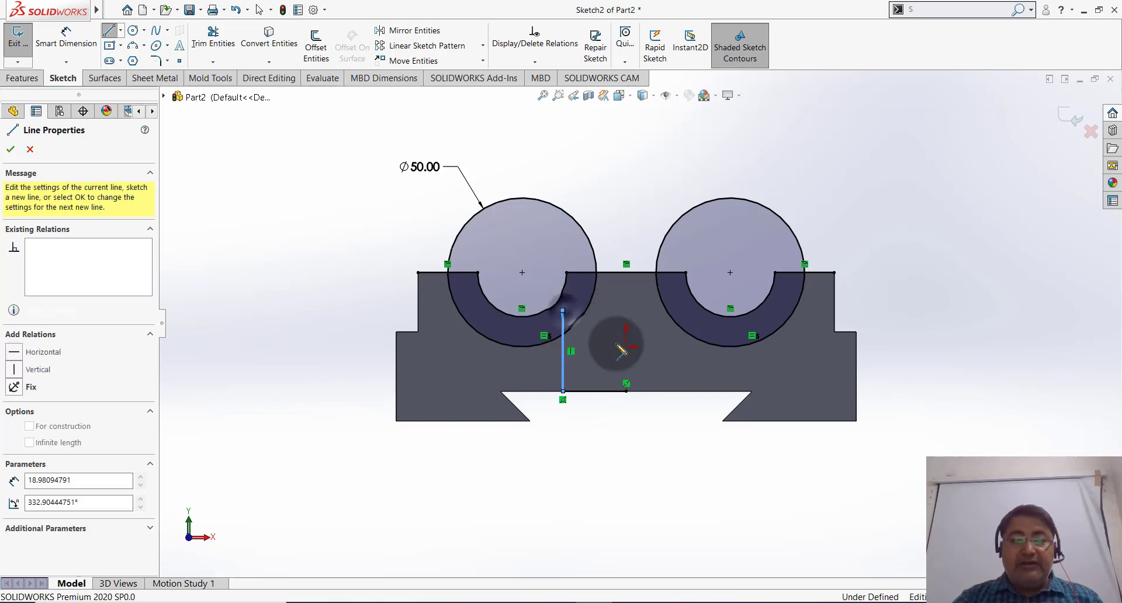
key(Escape)
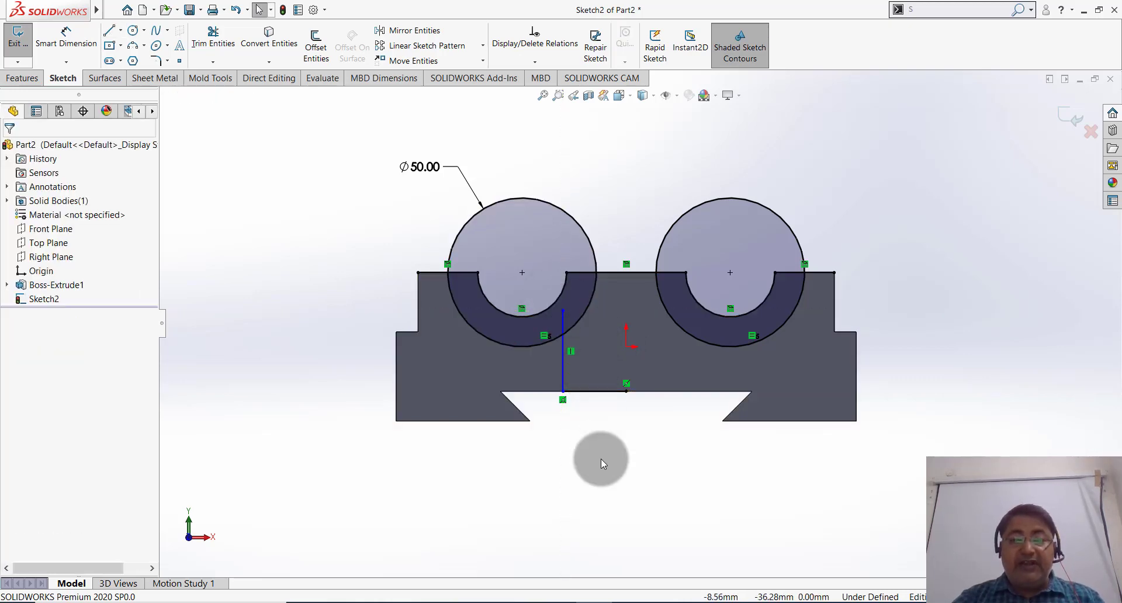
Step: Dimension the bottom line to 15 mm
click(68, 54)
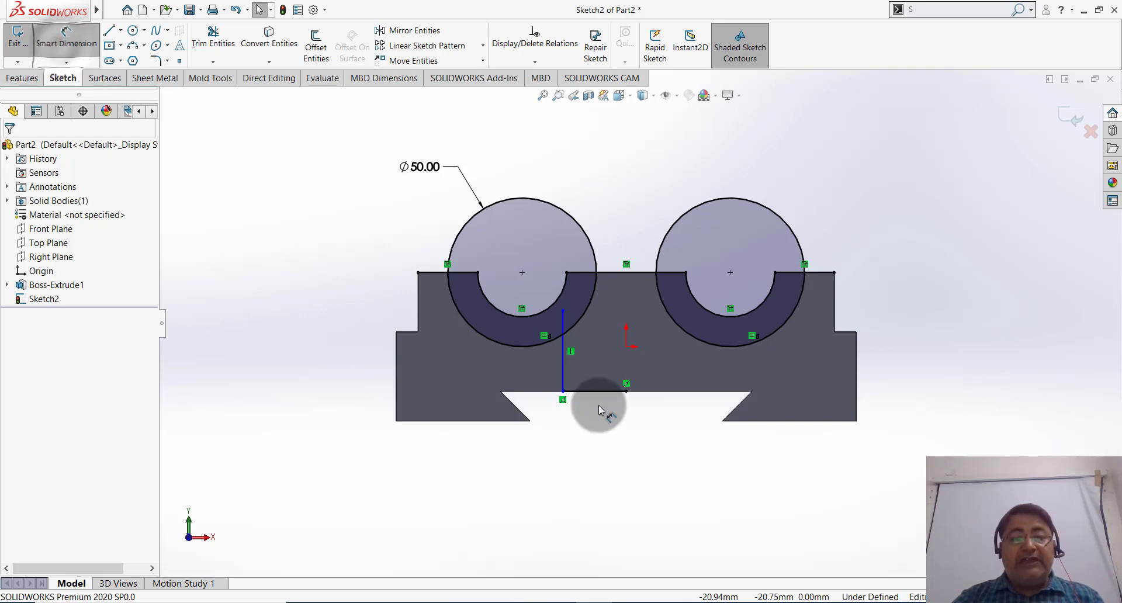
click(602, 390)
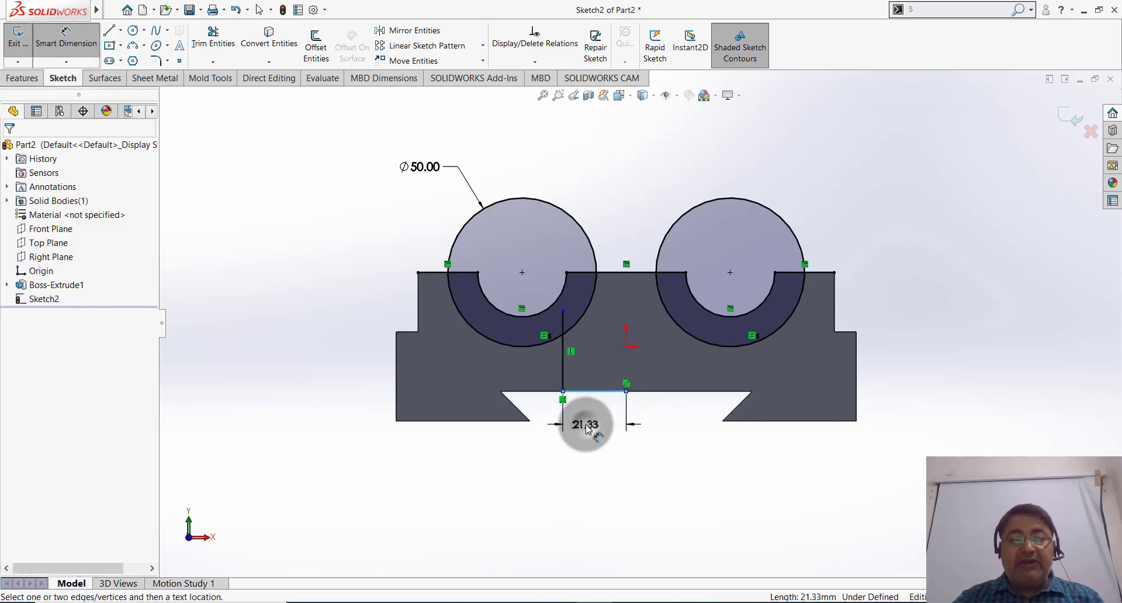
click(585, 425)
text(15)
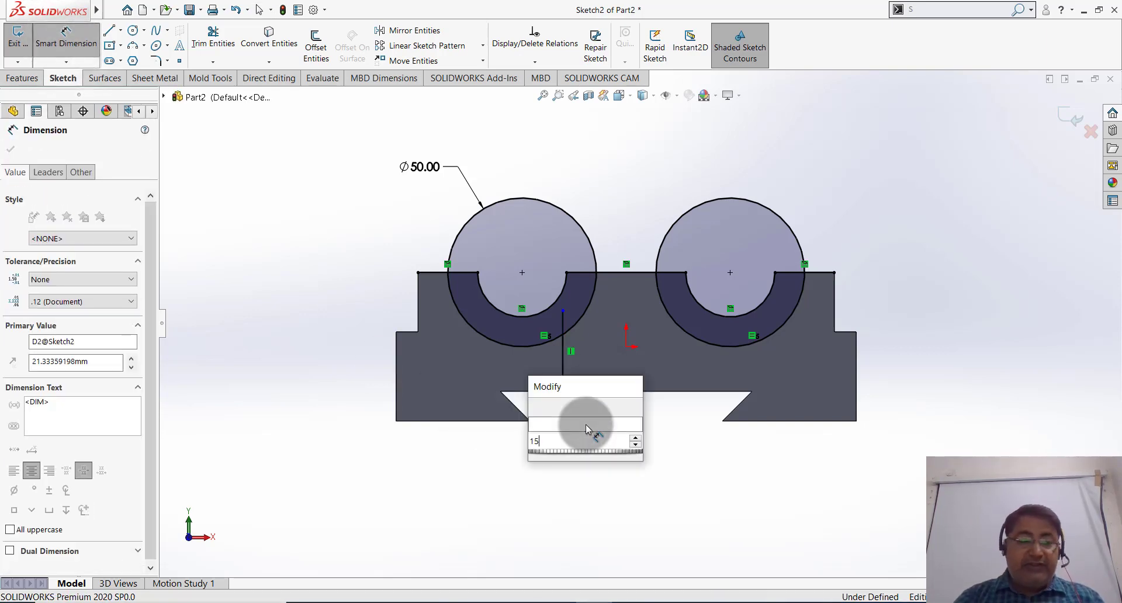
key(Return)
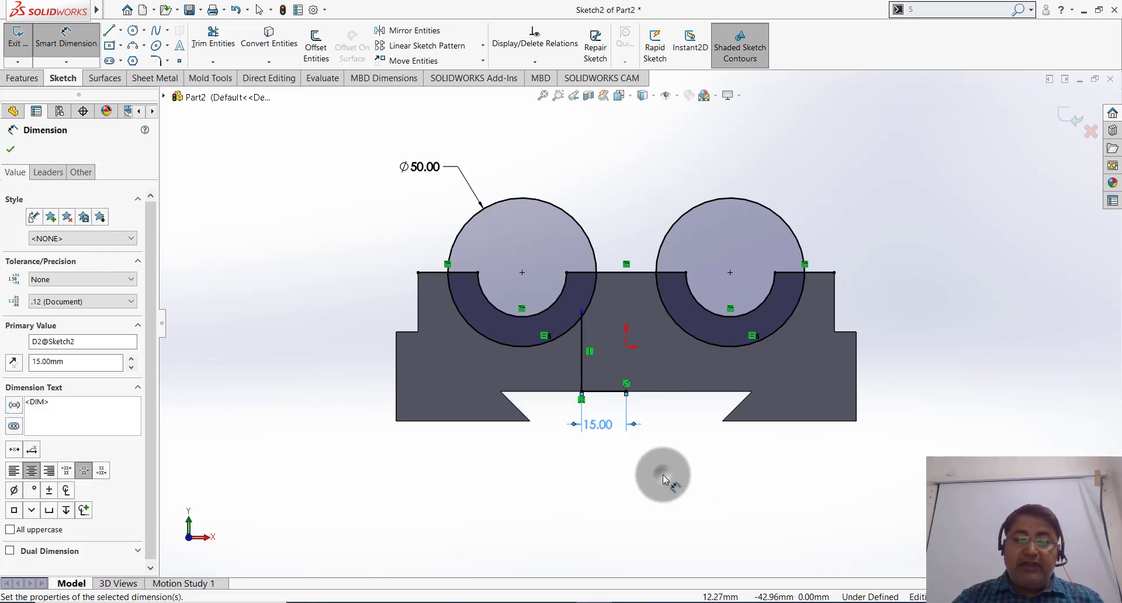
click(663, 475)
Step: Draw a horizontal line from the left circle's bottom point past the vertical line
click(109, 30)
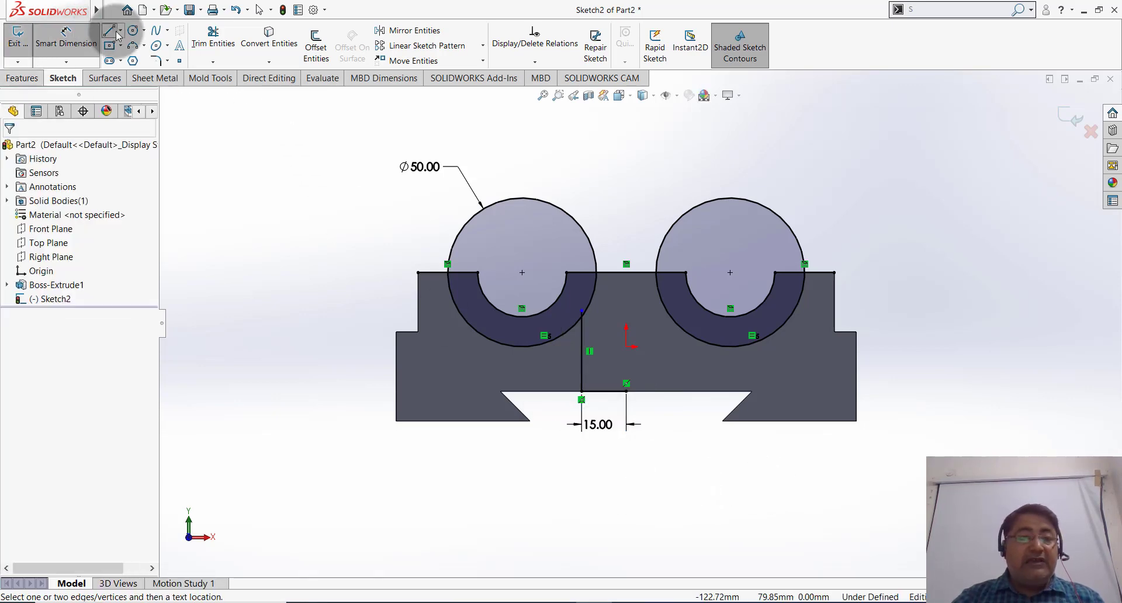
click(522, 347)
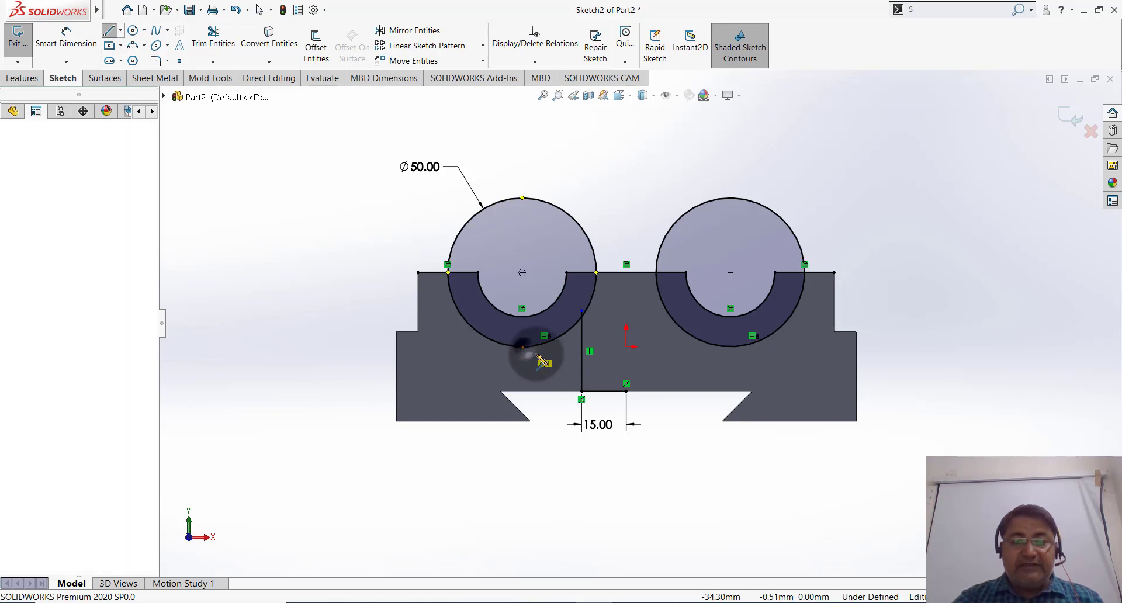
click(596, 346)
key(Escape)
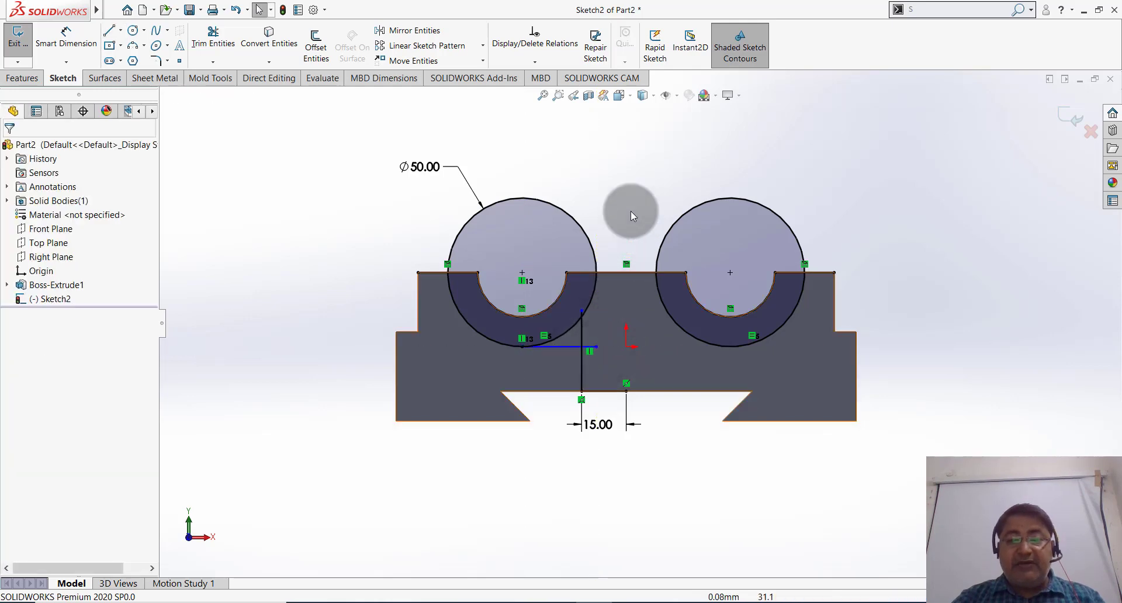
click(212, 36)
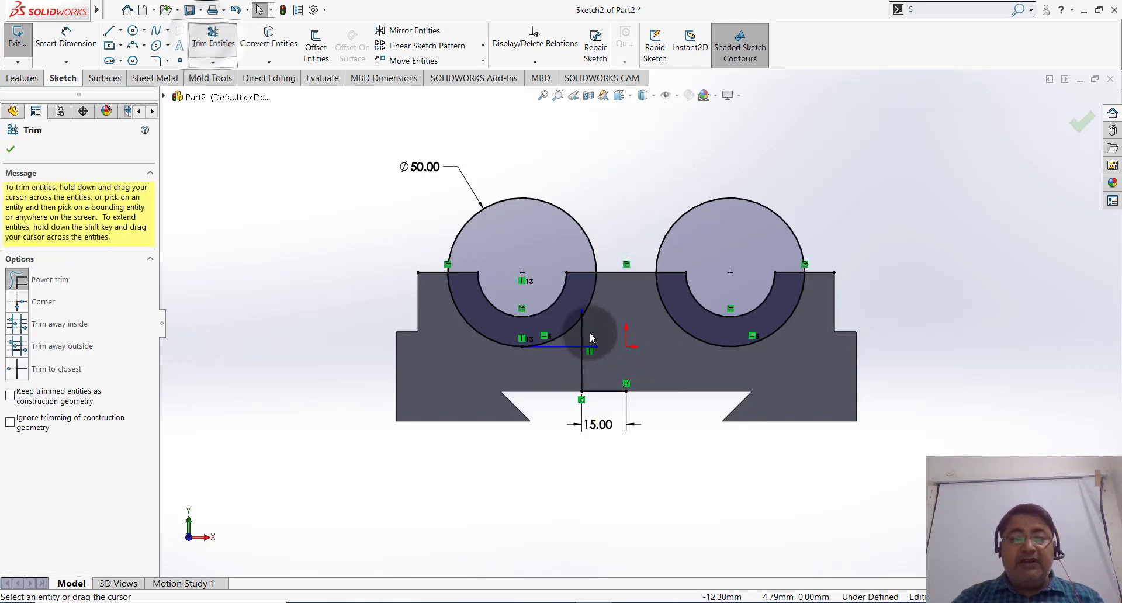
Step: Trim the vertical line back to the ring's arc and remove the excess pieces at the bottom corner
scroll(603, 318, down, 3)
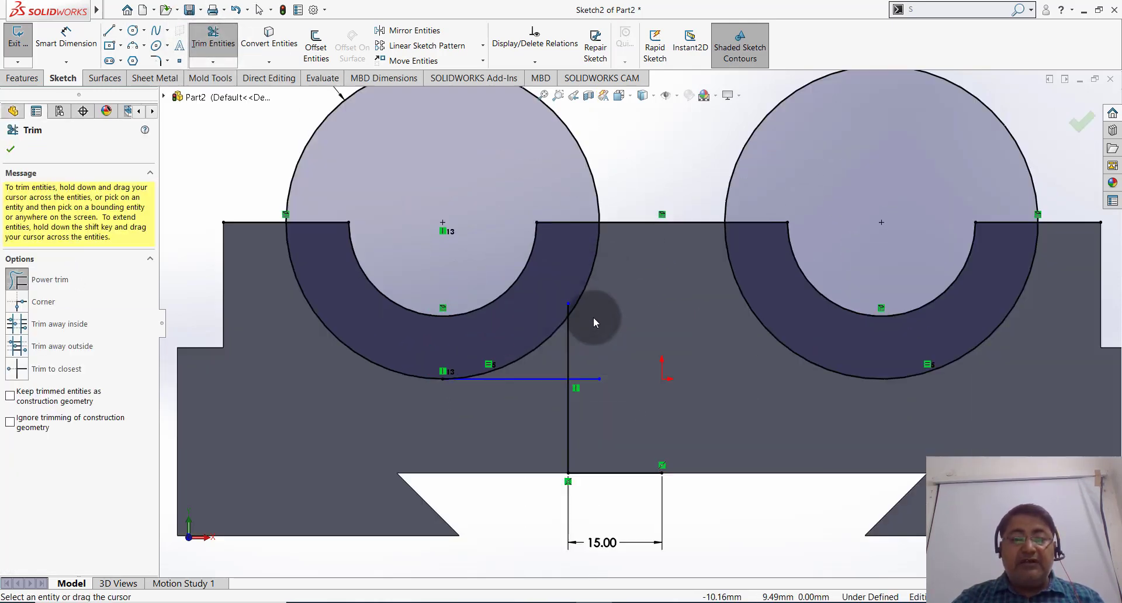
scroll(593, 317, down, 3)
scroll(569, 296, down, 3)
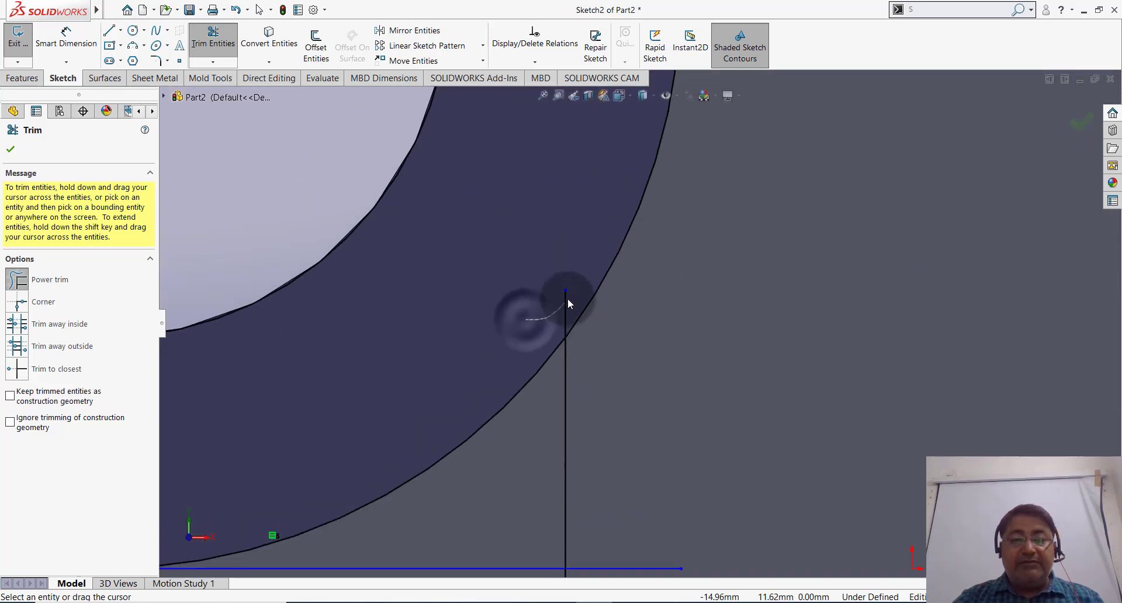
drag(568, 300, 566, 275)
scroll(567, 273, up, 3)
scroll(568, 274, up, 3)
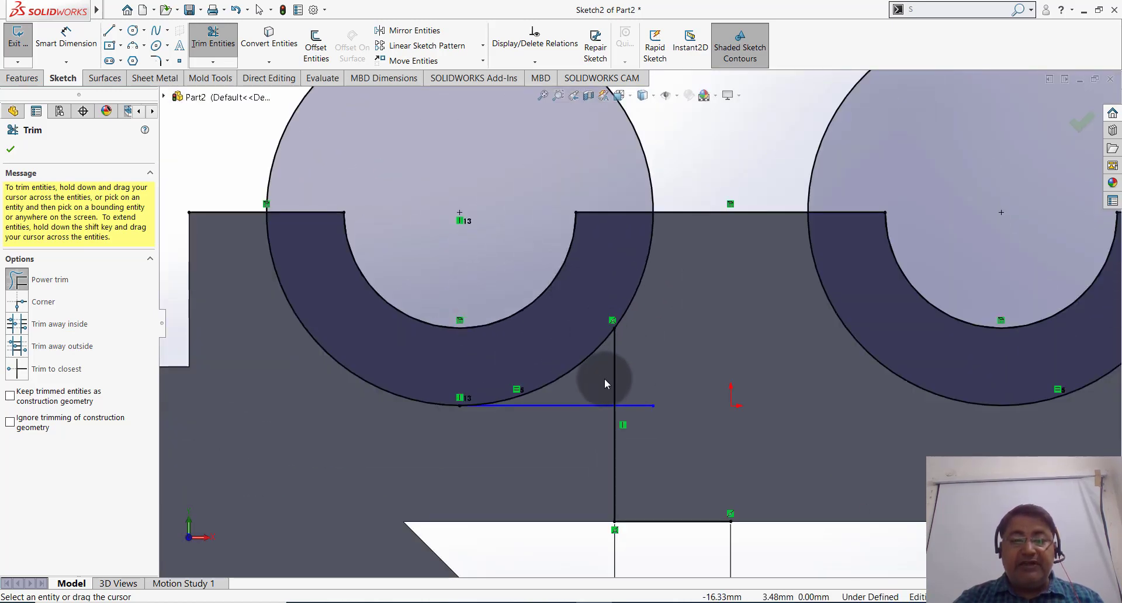
mouse_move(604, 377)
mouse_down()
mouse_move(633, 377)
mouse_move(635, 409)
mouse_up()
scroll(636, 404, up, 3)
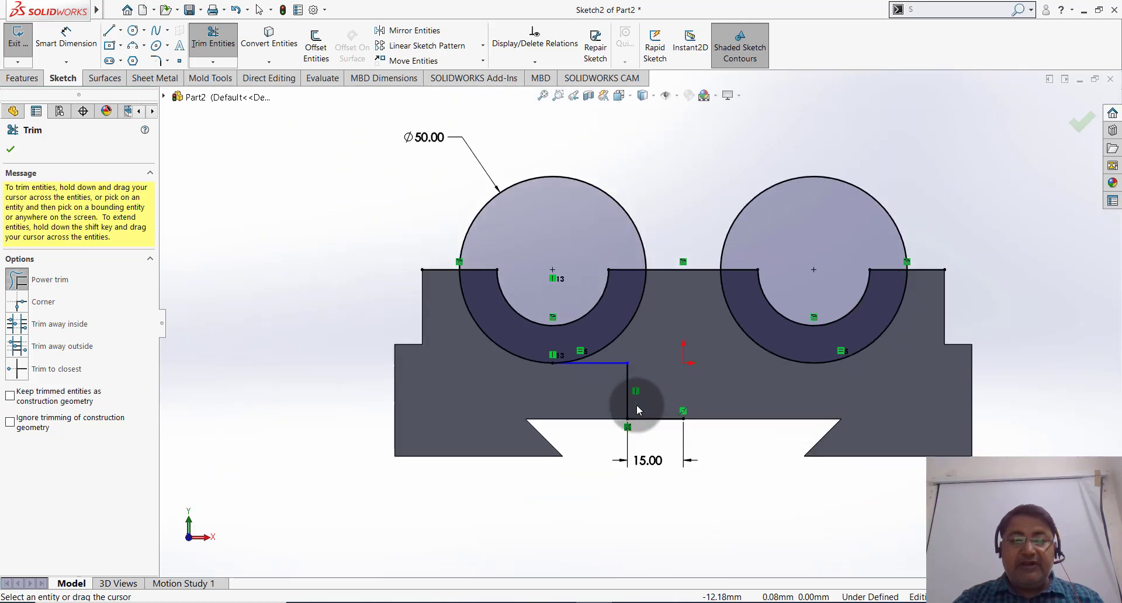
scroll(738, 385, down, 1)
key(Escape)
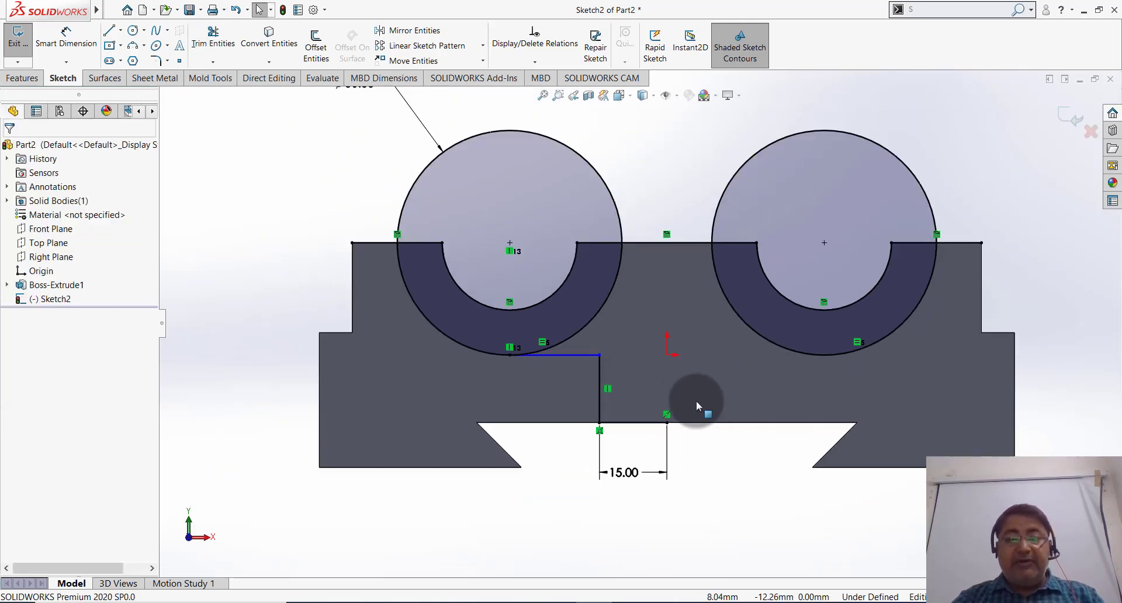
Step: Draw a vertical centreline up from the top edge's midpoint
click(120, 30)
click(146, 66)
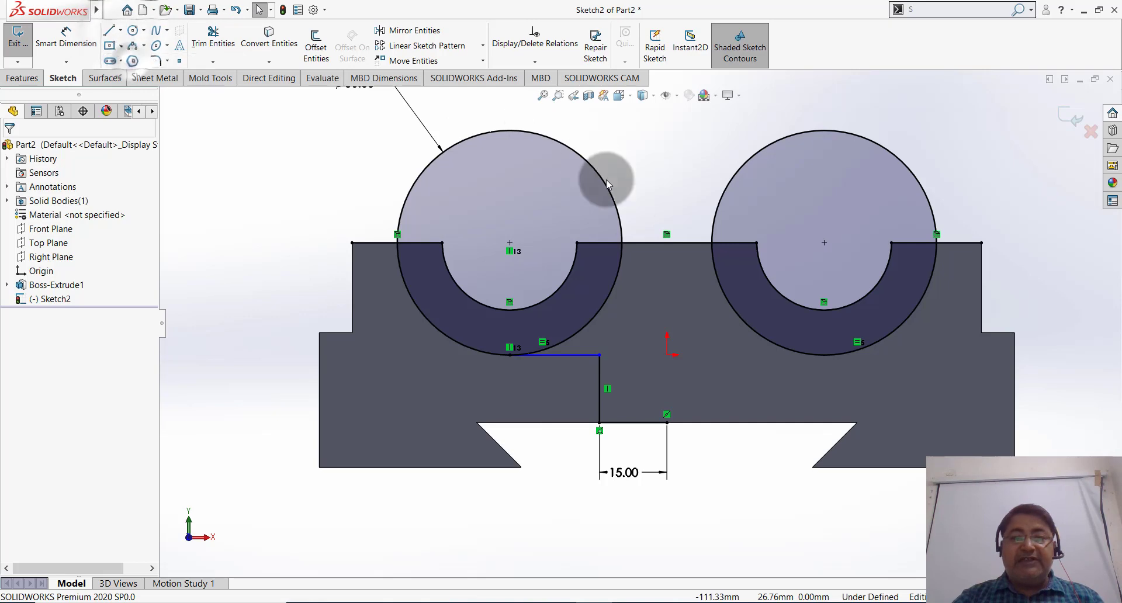
click(667, 243)
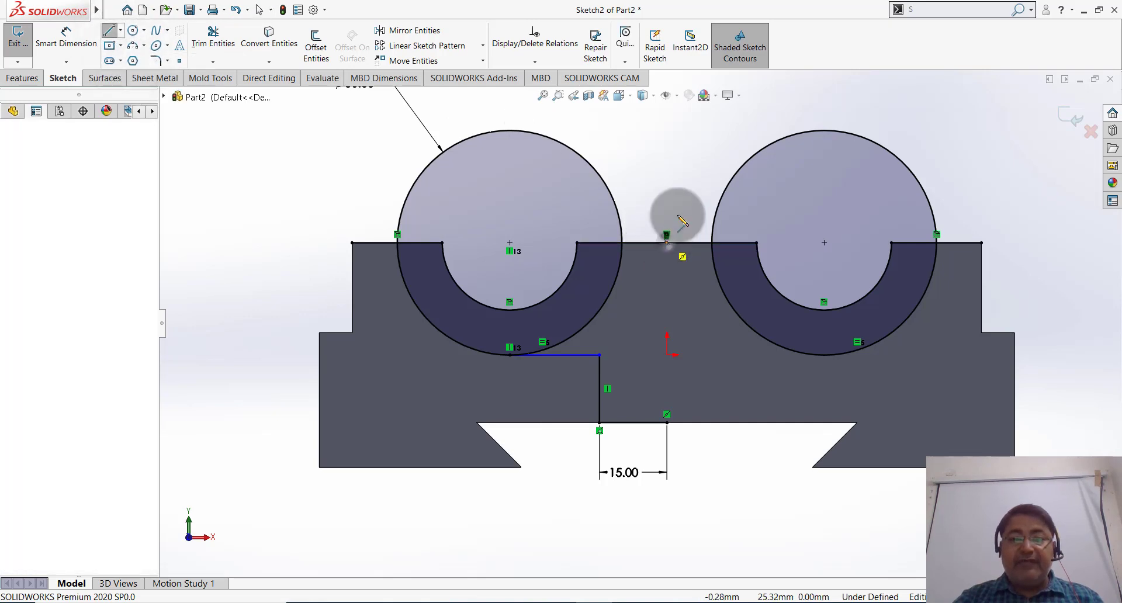
click(666, 138)
key(Escape)
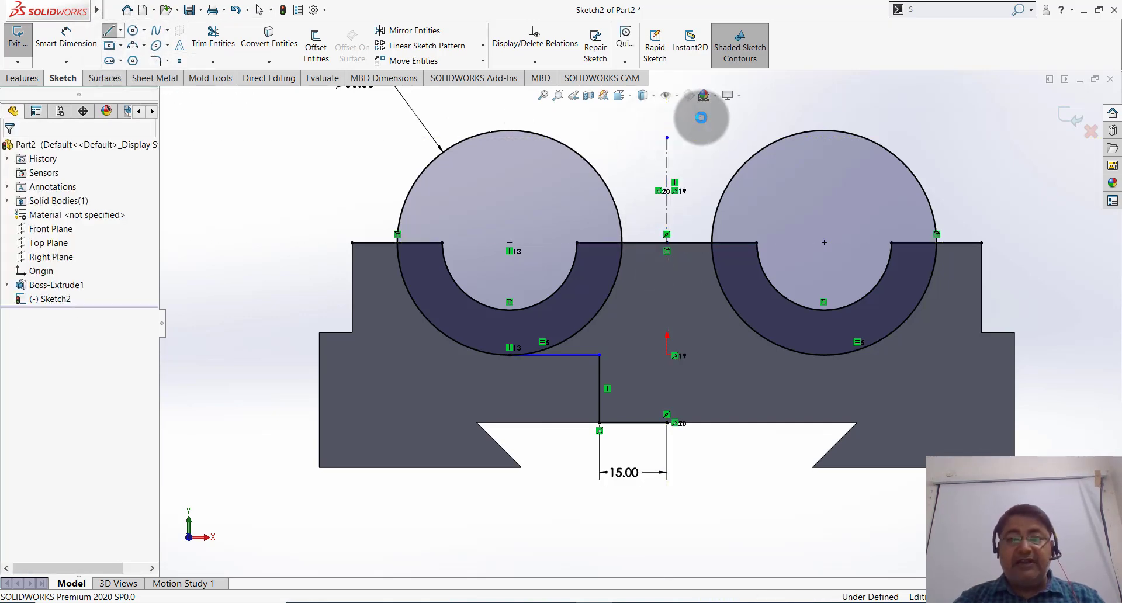
Step: Mirror the three cut lines about the centreline and trim the left circle's upper arc
click(409, 30)
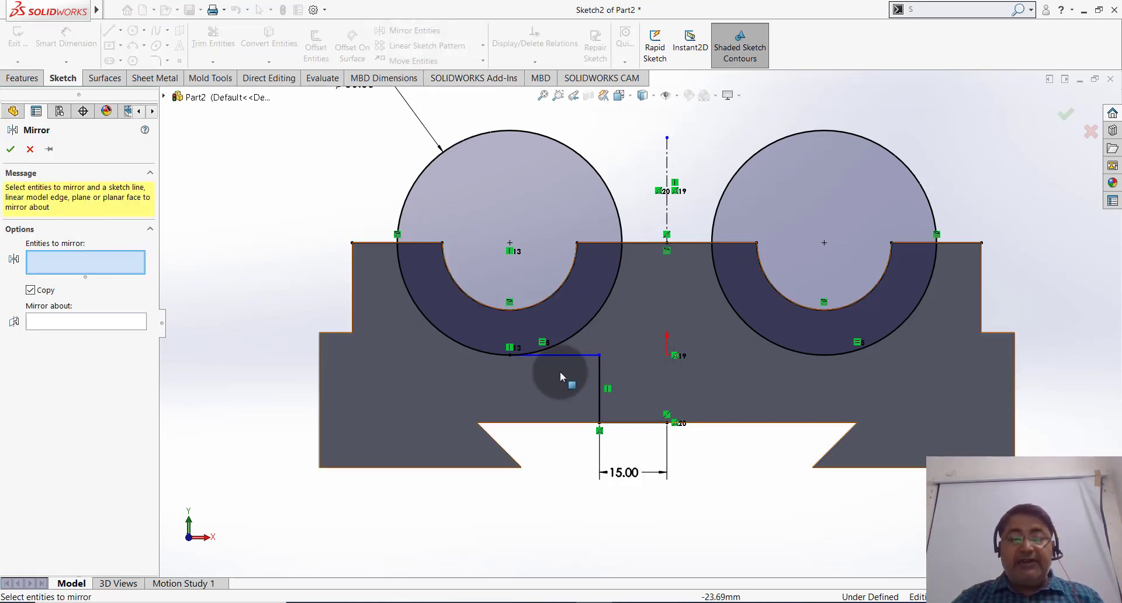
click(559, 355)
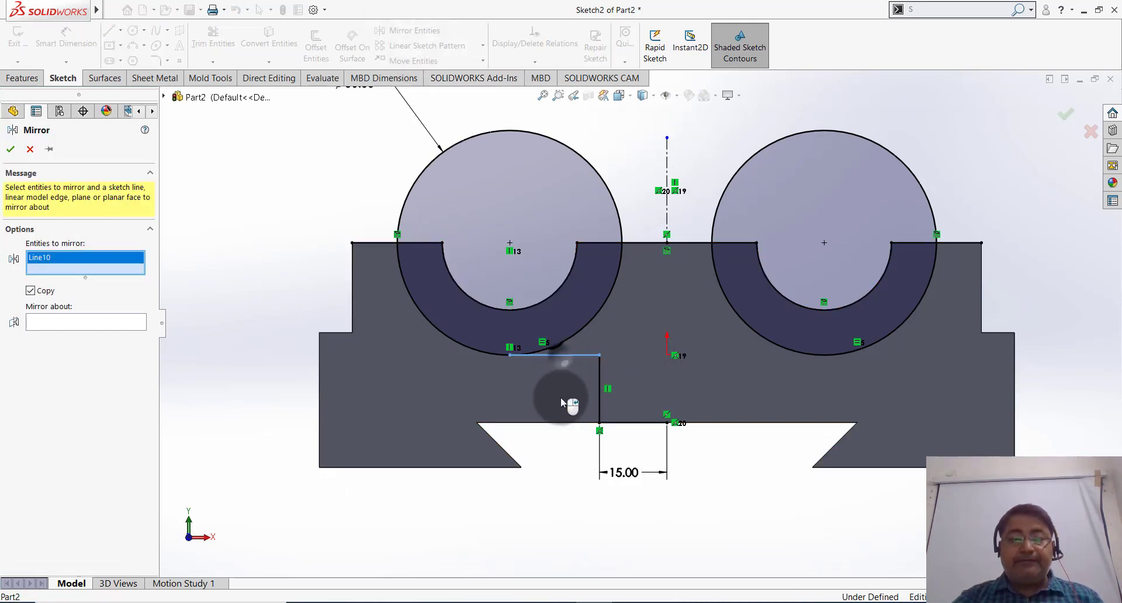
click(599, 408)
click(626, 423)
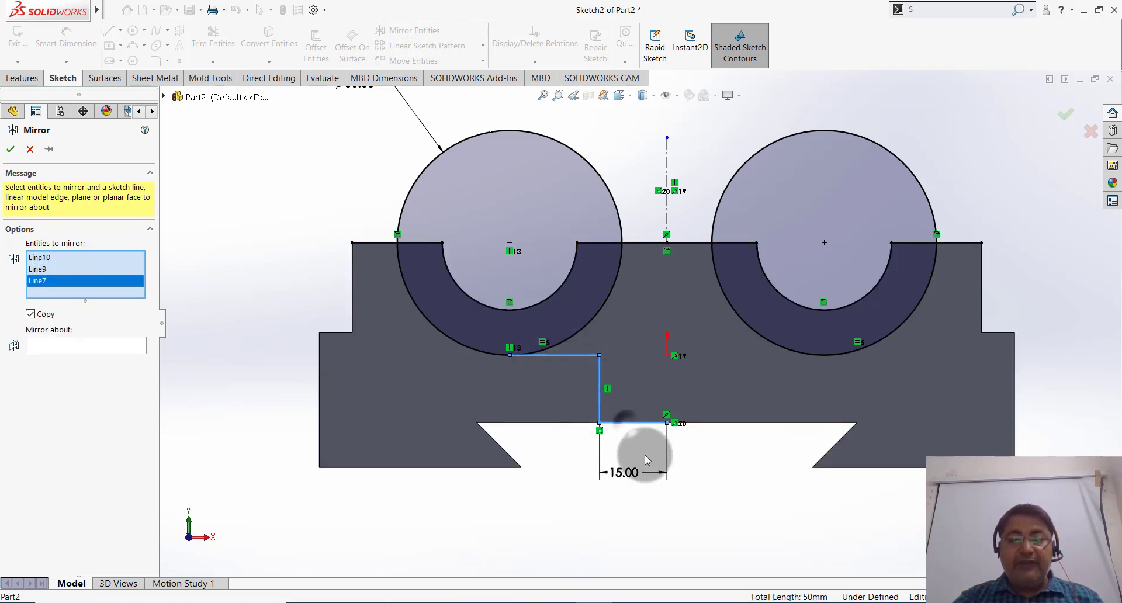
click(110, 348)
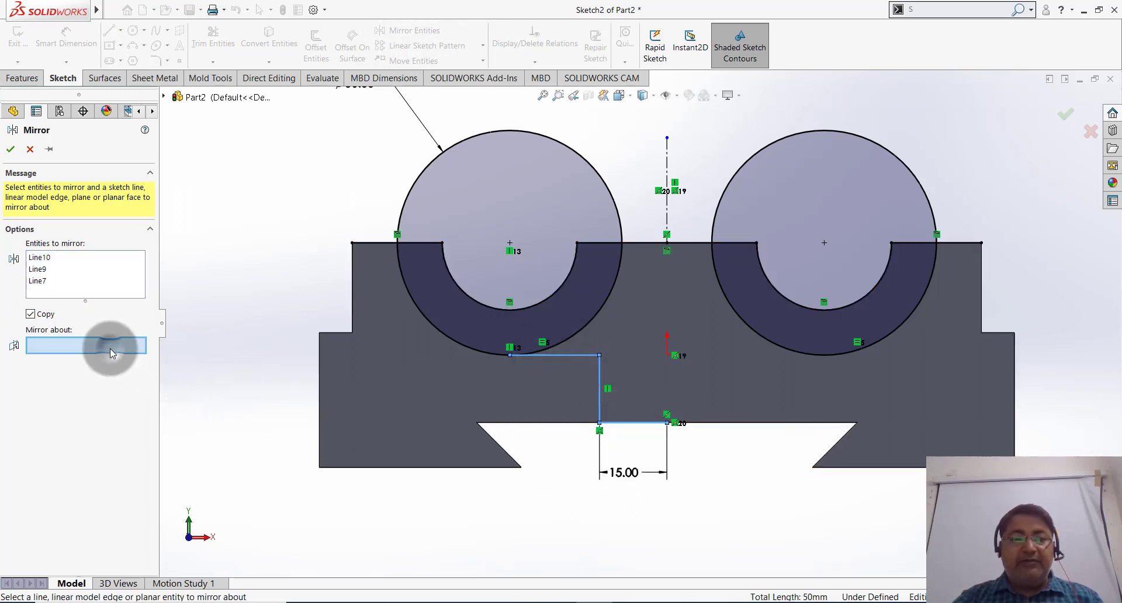
click(667, 175)
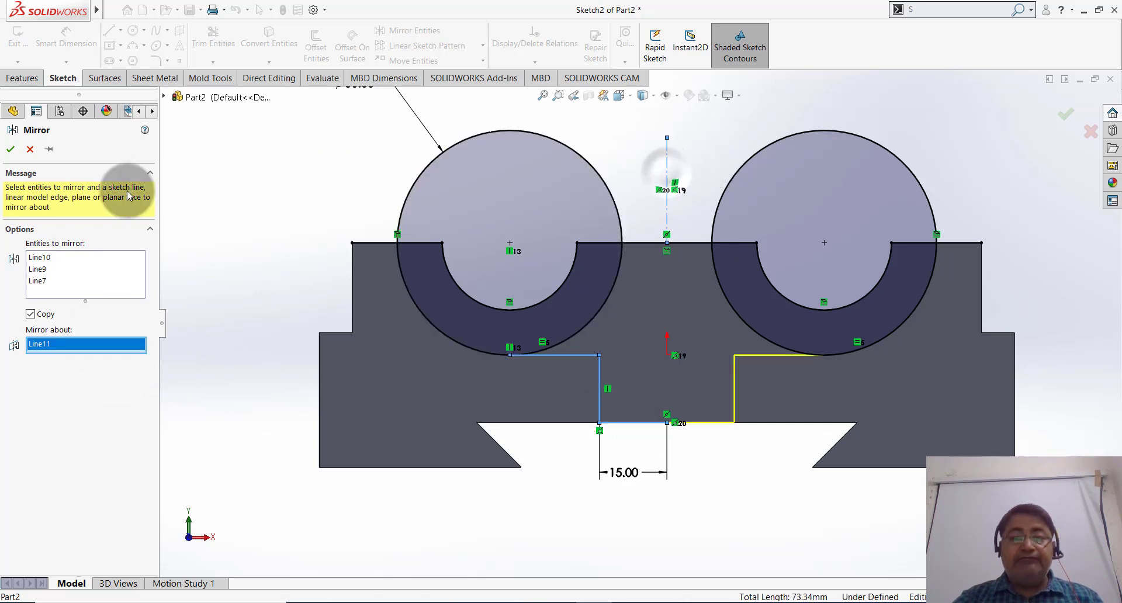
click(16, 154)
key(f)
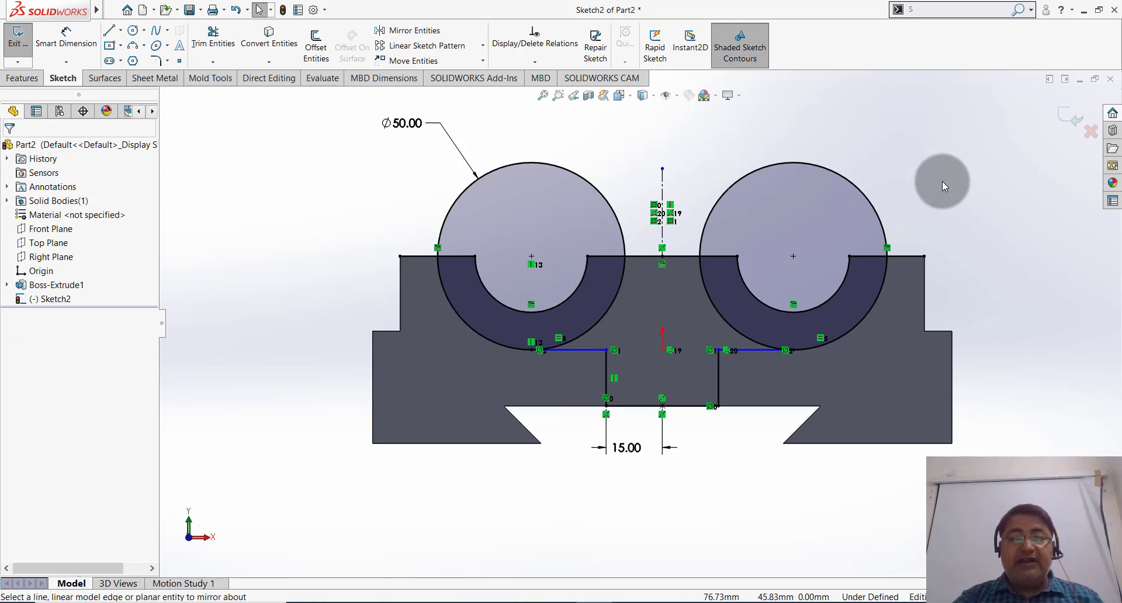
click(214, 36)
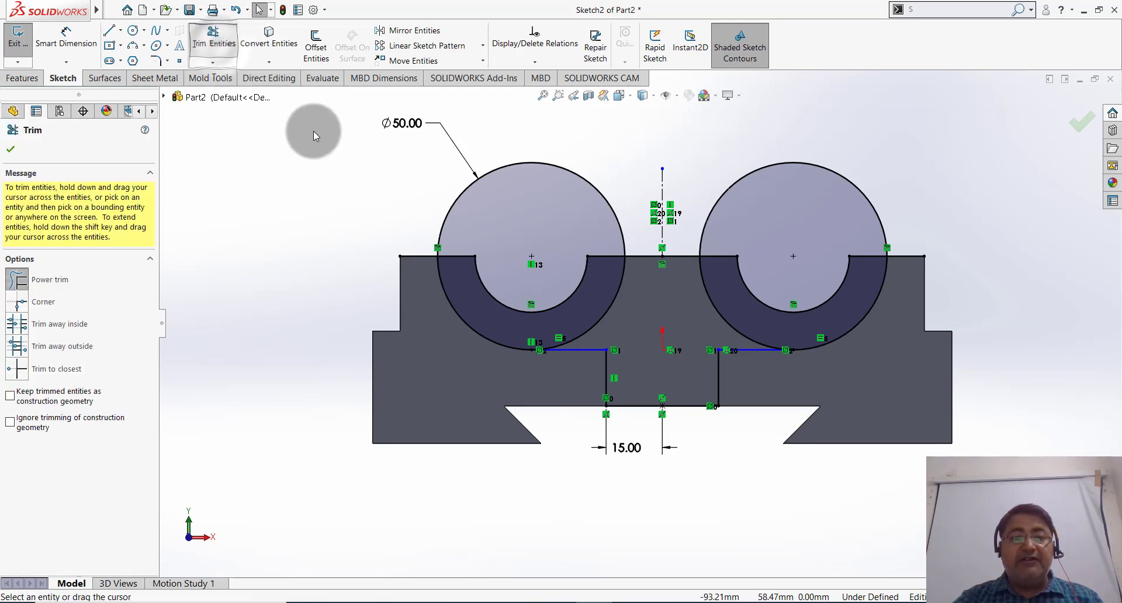
mouse_move(373, 171)
mouse_down()
mouse_move(486, 208)
mouse_move(878, 211)
mouse_up()
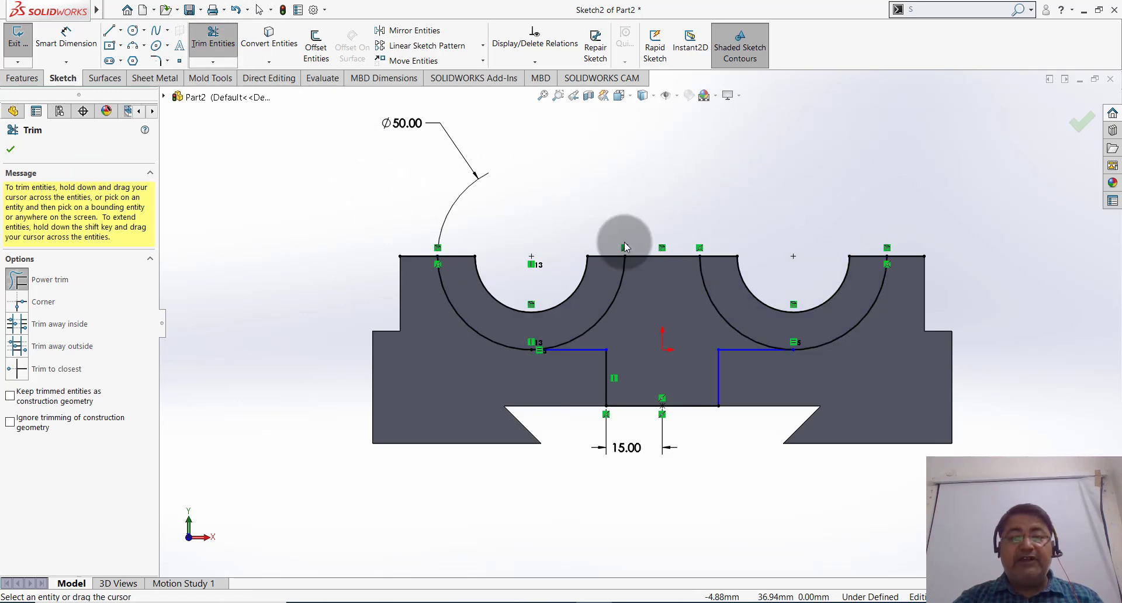
Step: Trim the remaining upper arcs and the top-left and top-right edge pieces to close the profile
mouse_move(641, 329)
mouse_down()
mouse_move(595, 319)
mouse_move(672, 308)
mouse_move(730, 319)
mouse_move(704, 304)
mouse_up()
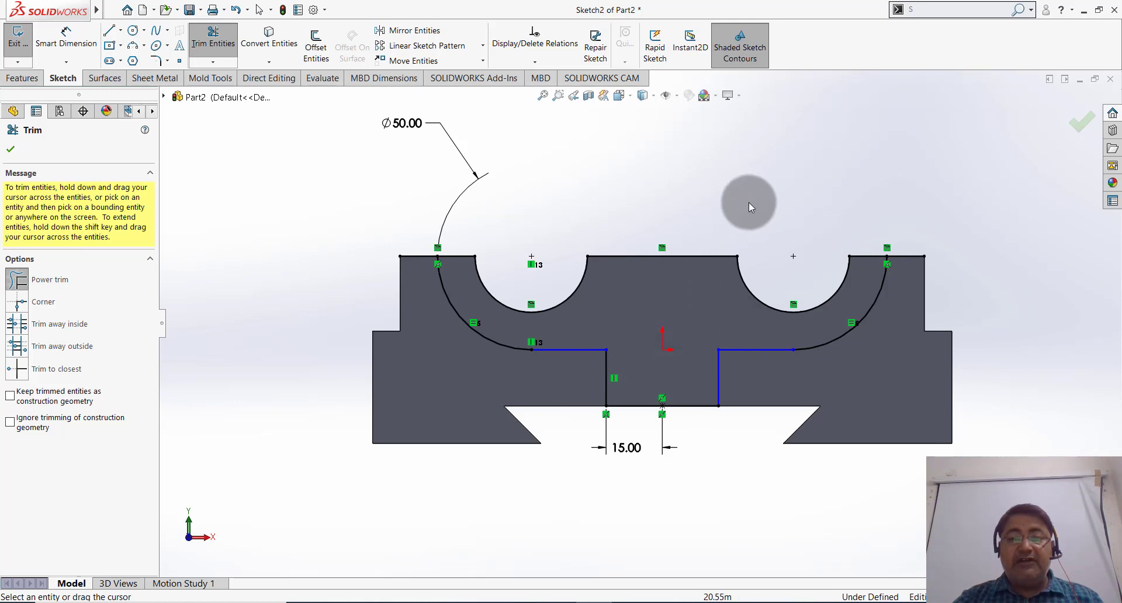
mouse_move(772, 194)
middle_down()
mouse_move(759, 196)
mouse_move(752, 229)
middle_up()
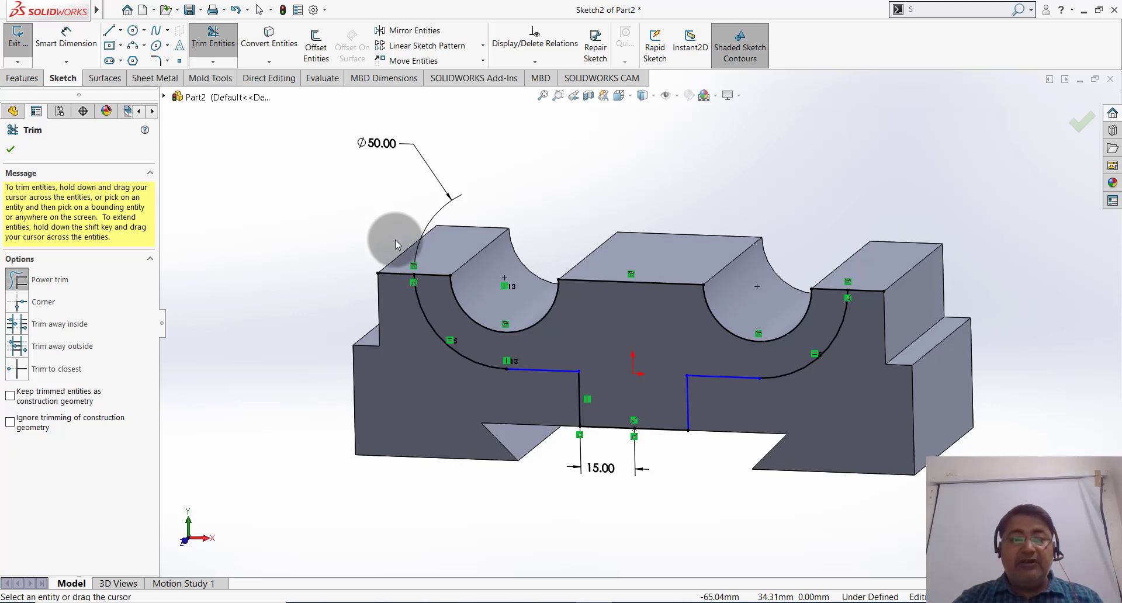
drag(395, 240, 389, 284)
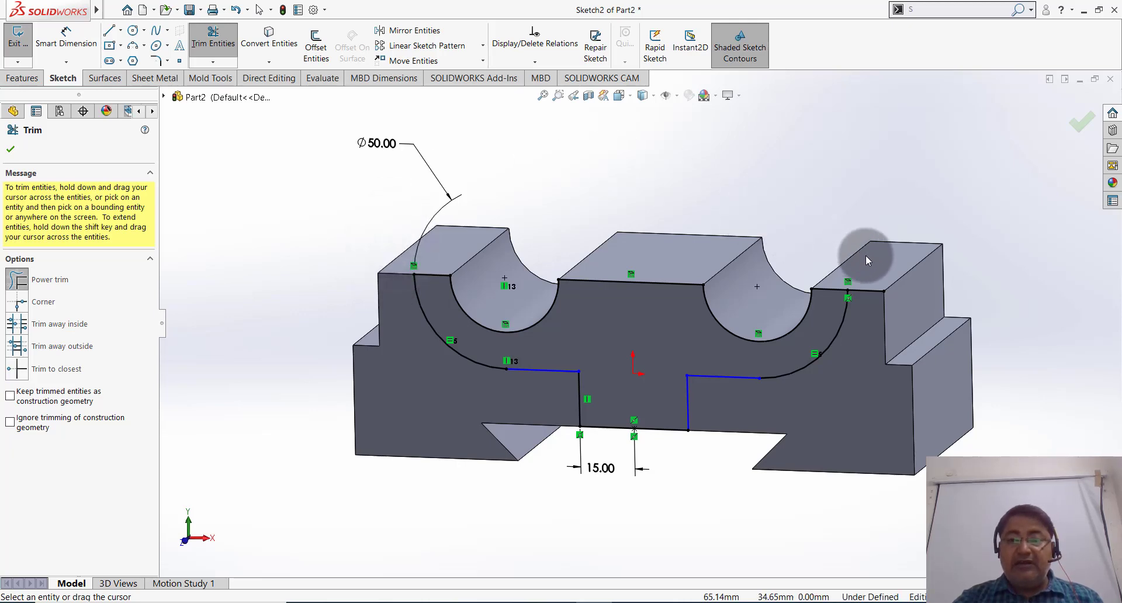
drag(871, 303, 999, 234)
key(f)
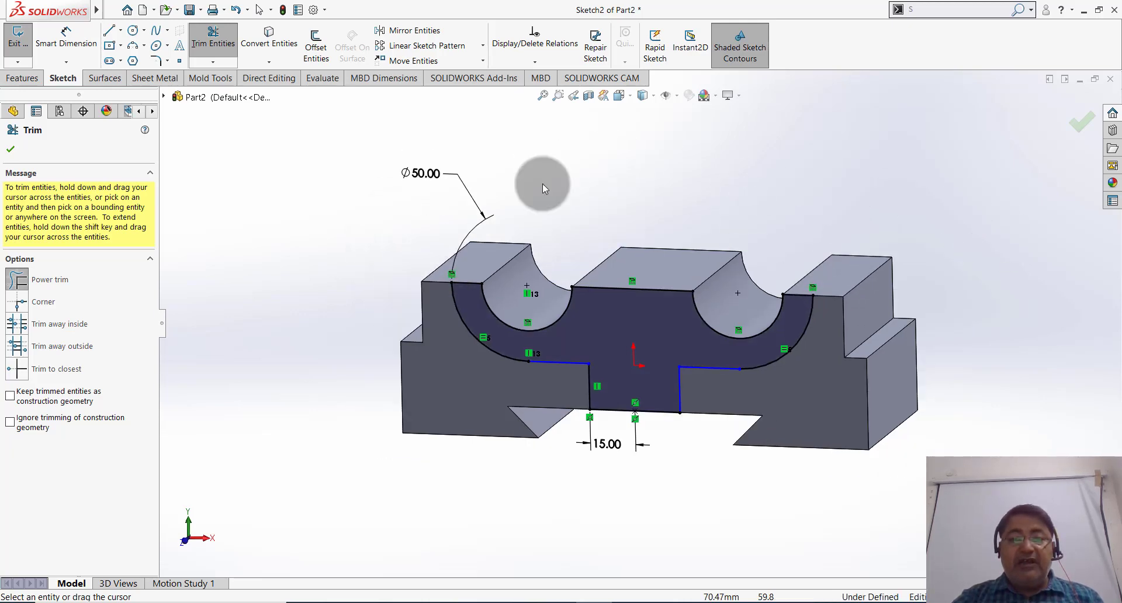
click(10, 150)
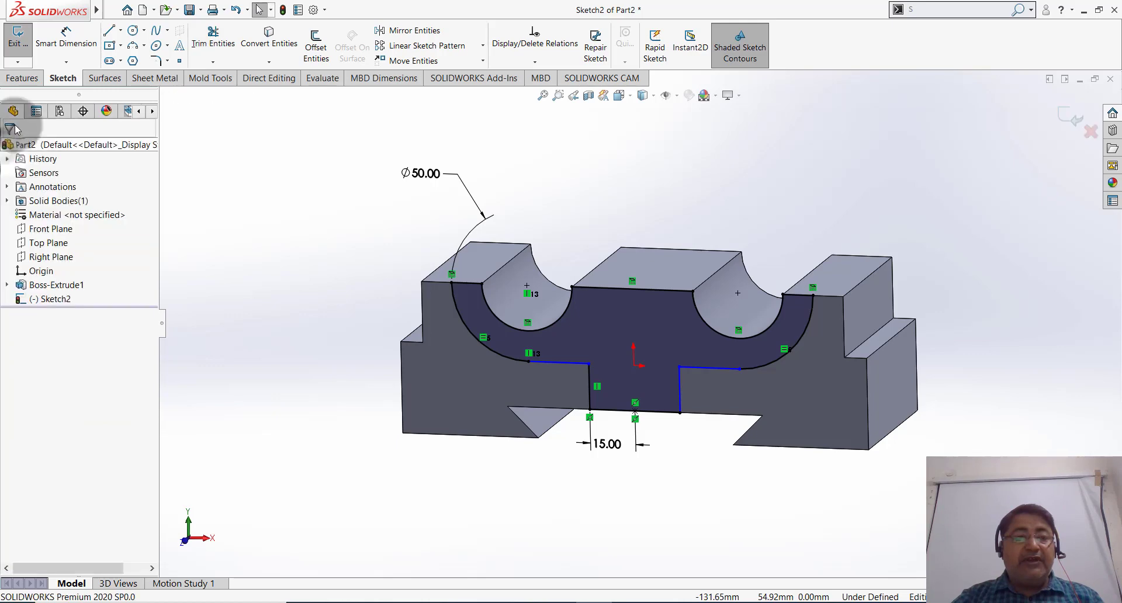
Step: Extrude Sketch2's closed region 10 mm blind off the front face as Boss-Extrude2
click(22, 77)
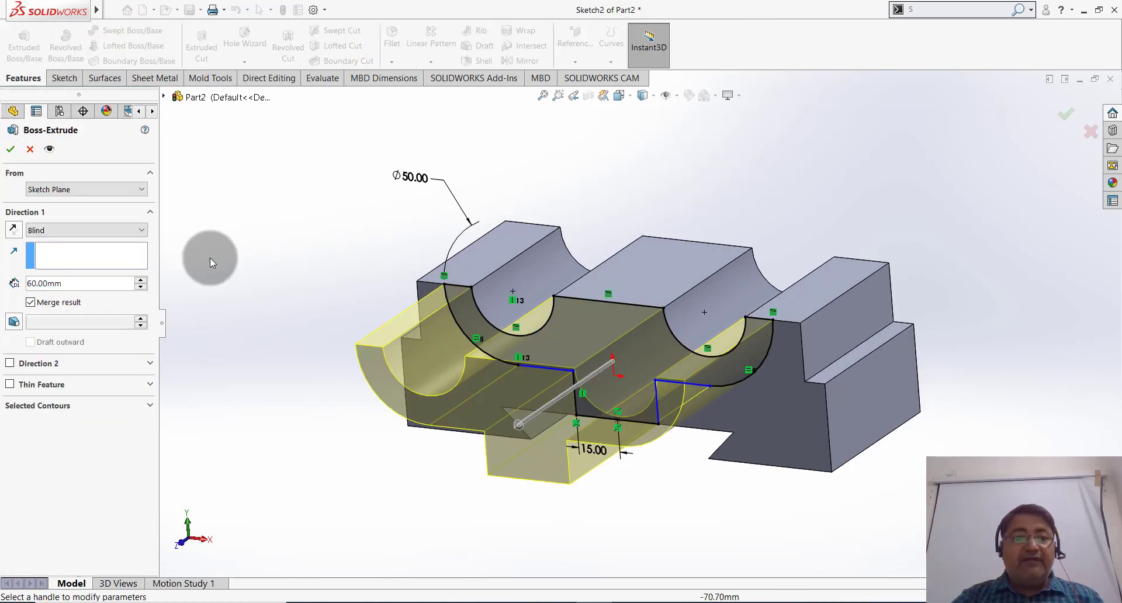
text(10)
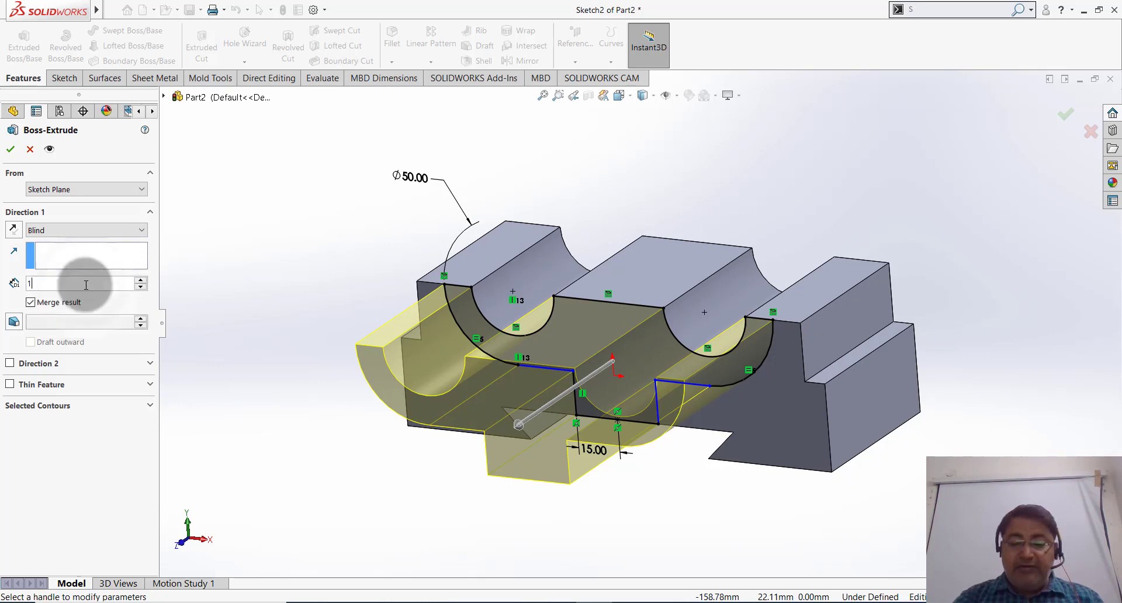
key(Return)
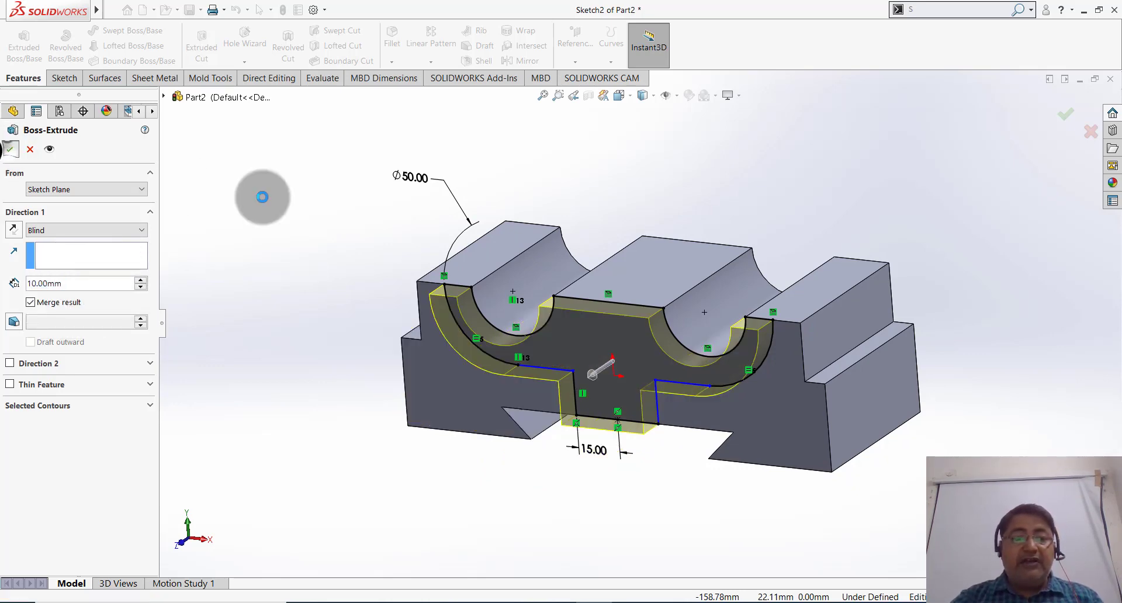
right_click(362, 264)
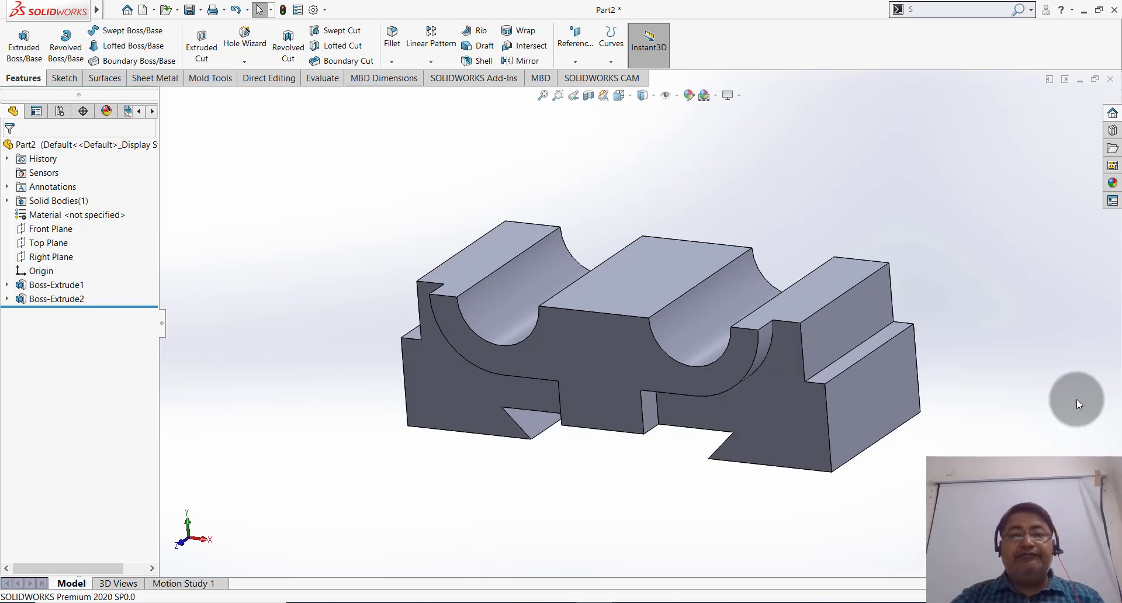
Step: Mirror Boss-Extrude2 across the Front Plane and orbit to check the back boss
click(528, 62)
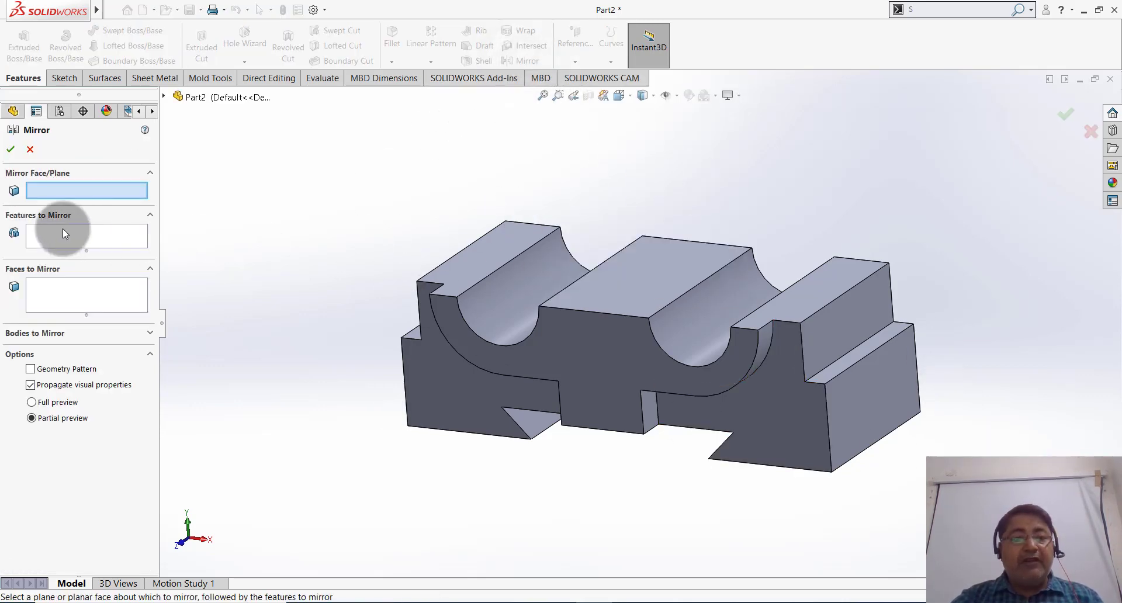
click(165, 97)
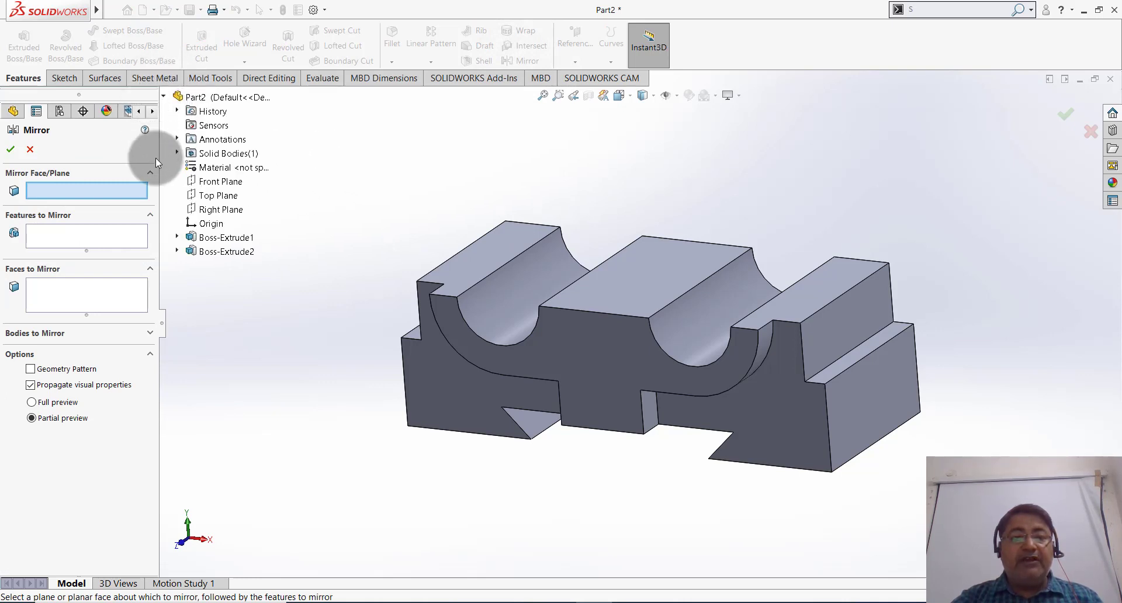
click(214, 183)
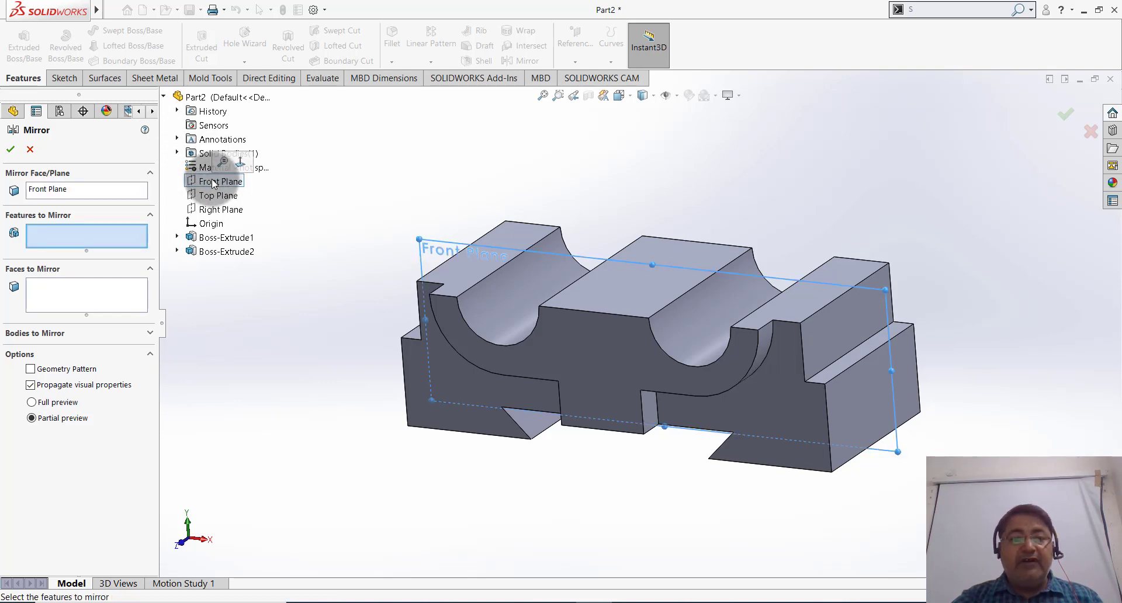
click(205, 251)
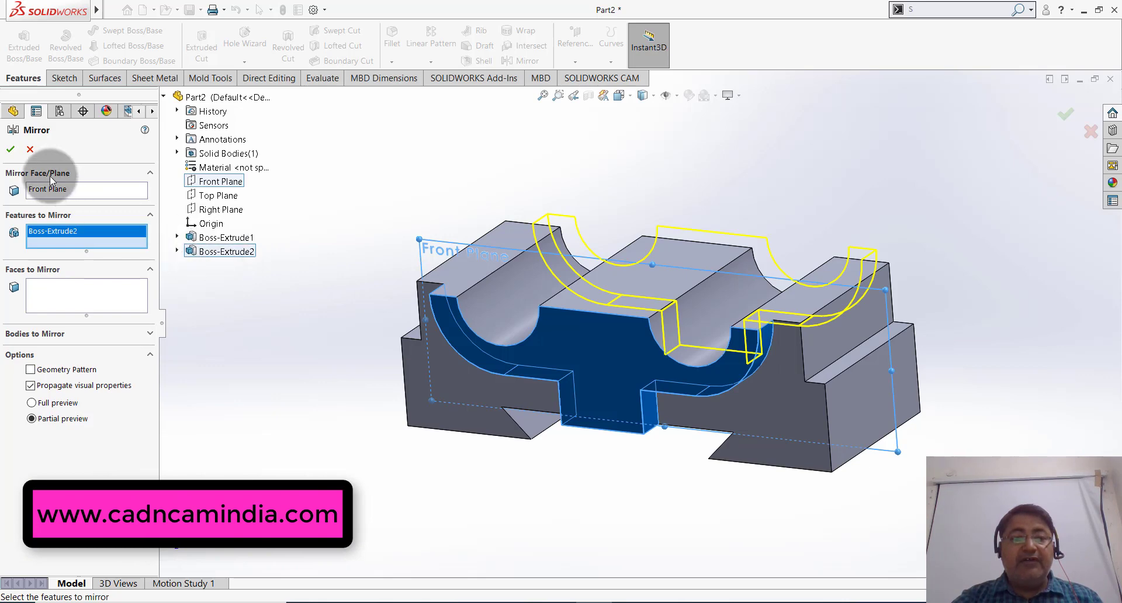
click(10, 149)
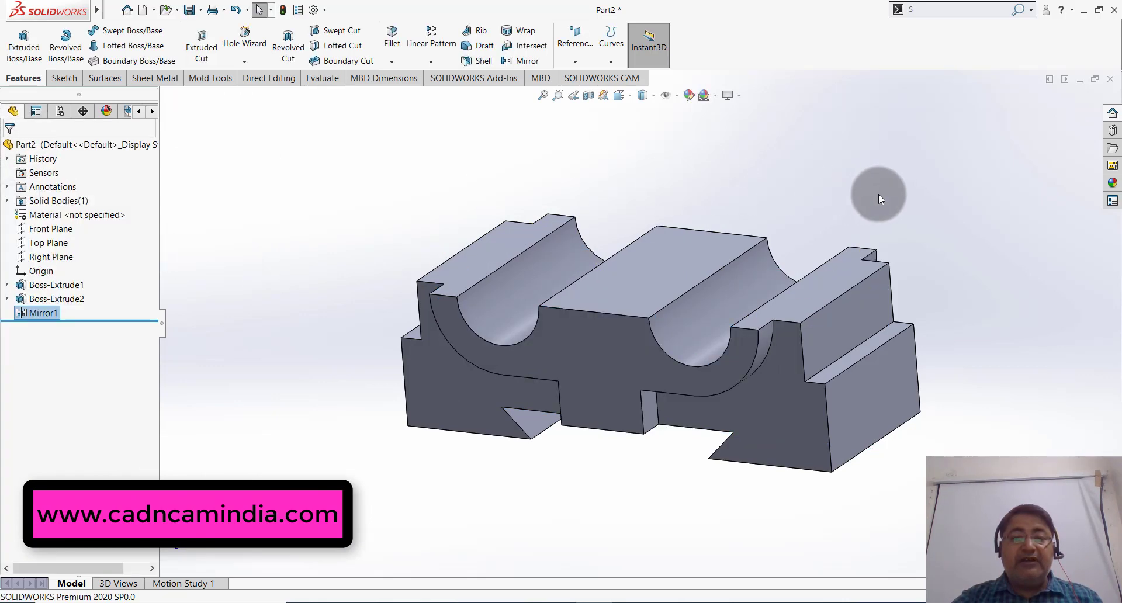
mouse_move(878, 194)
middle_down()
mouse_move(895, 215)
mouse_move(885, 215)
middle_up()
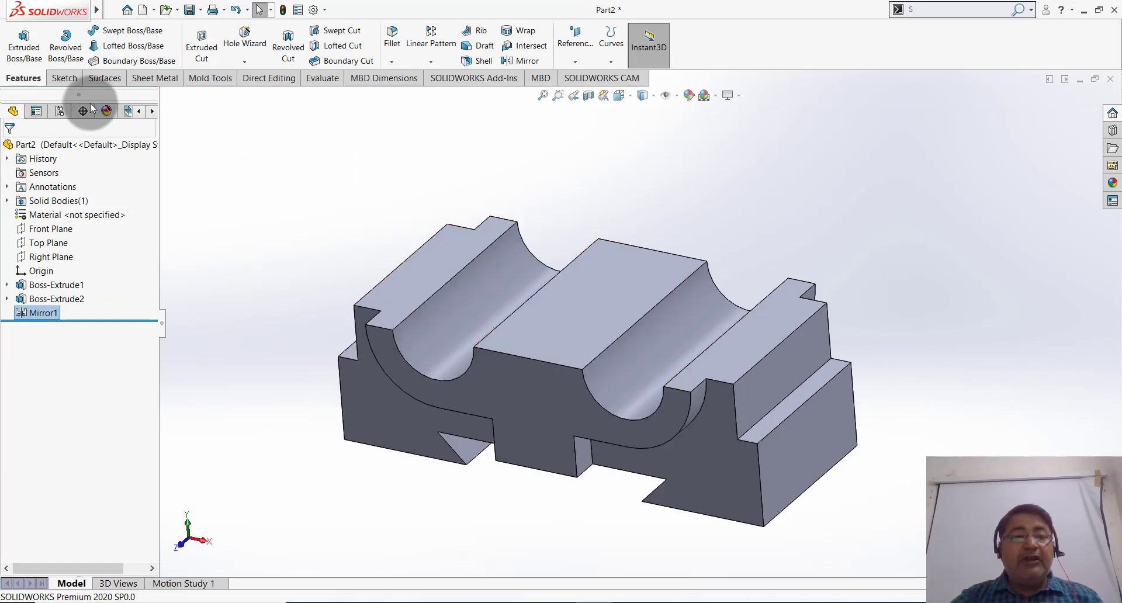
Step: Start a sketch on the block's top face and draw middle, left and right circles
click(62, 77)
click(17, 36)
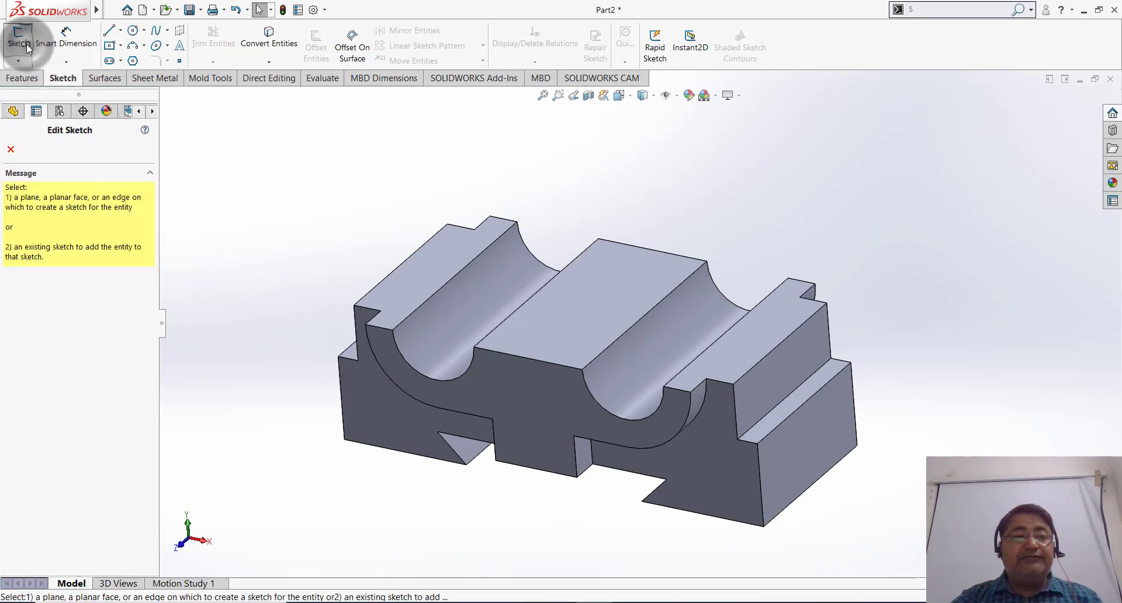
click(587, 300)
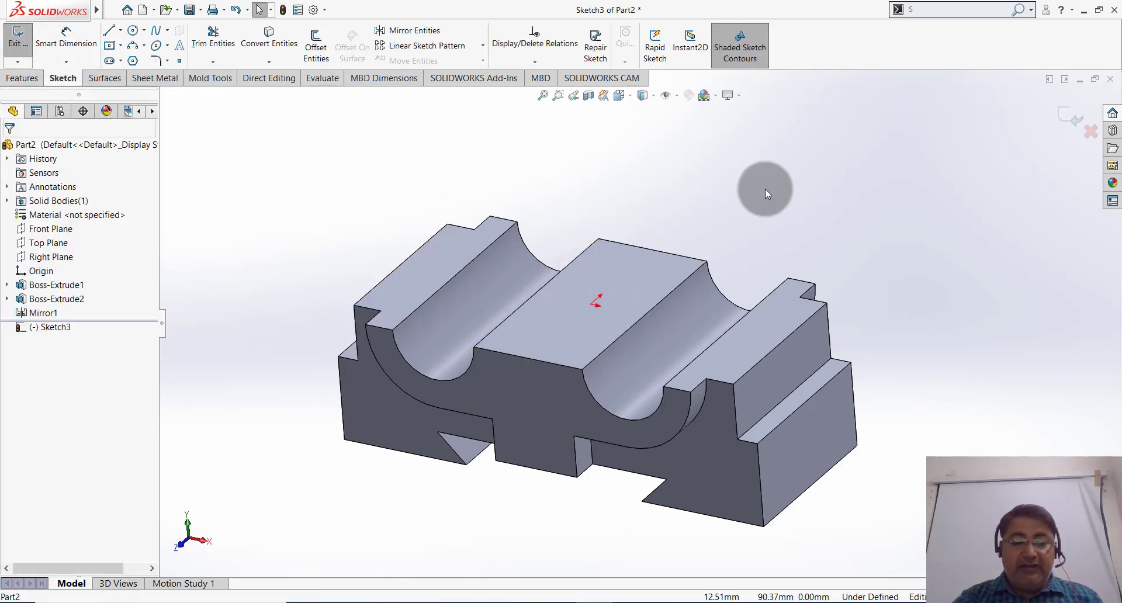
key(ctrl+8)
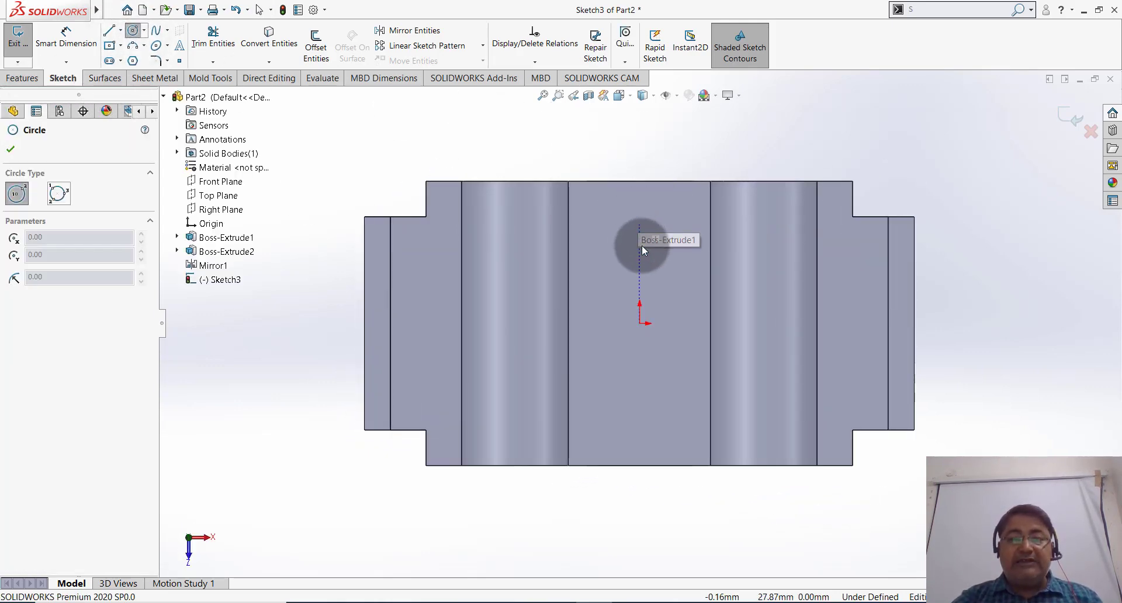
click(640, 216)
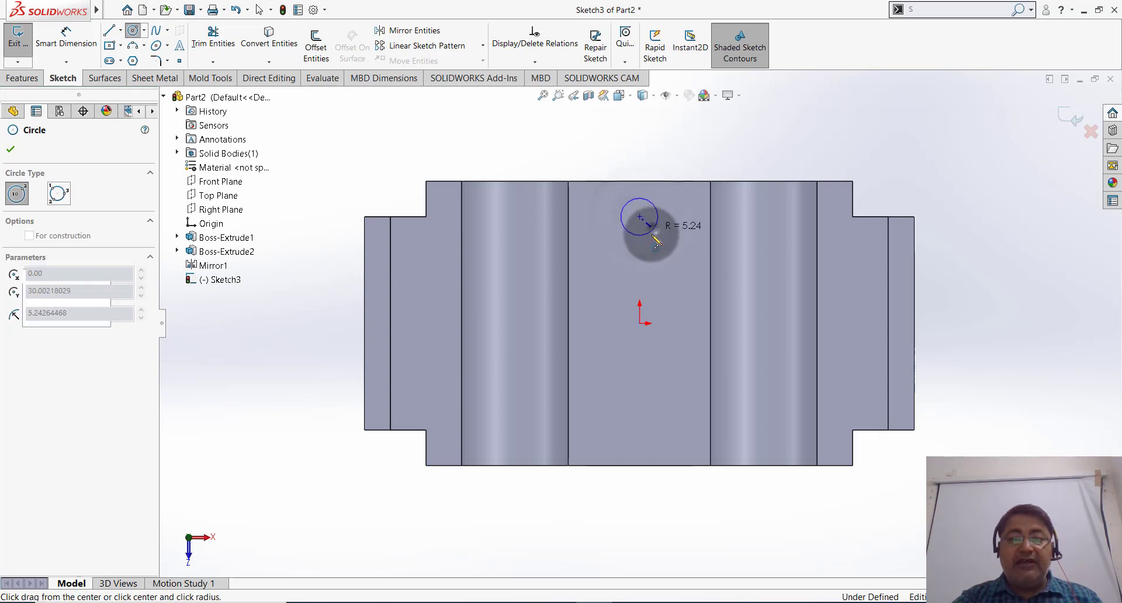
click(659, 220)
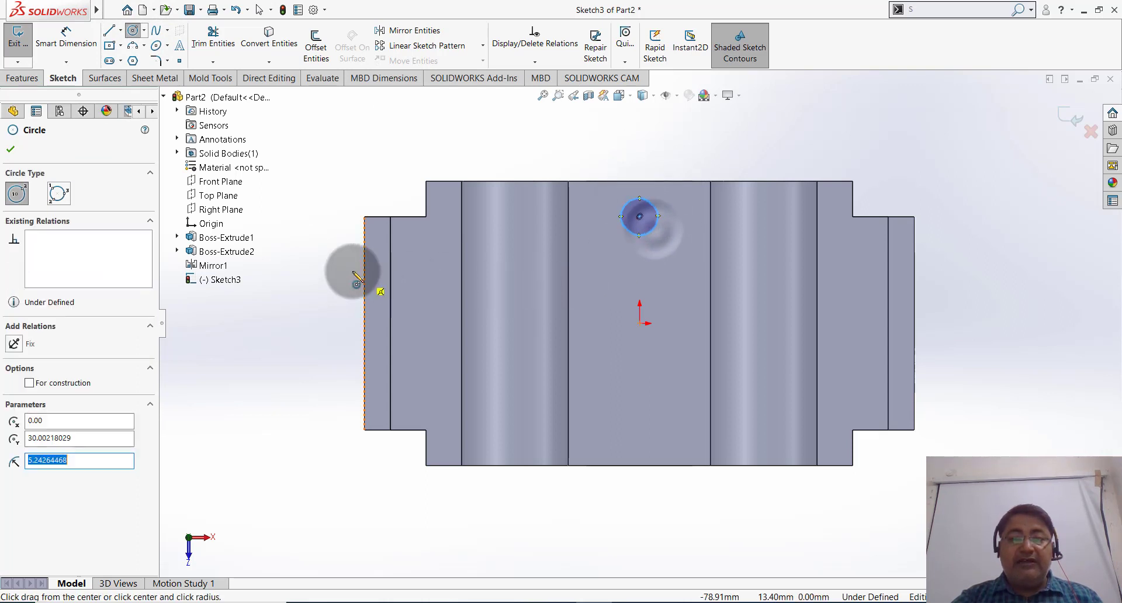
click(415, 247)
click(434, 250)
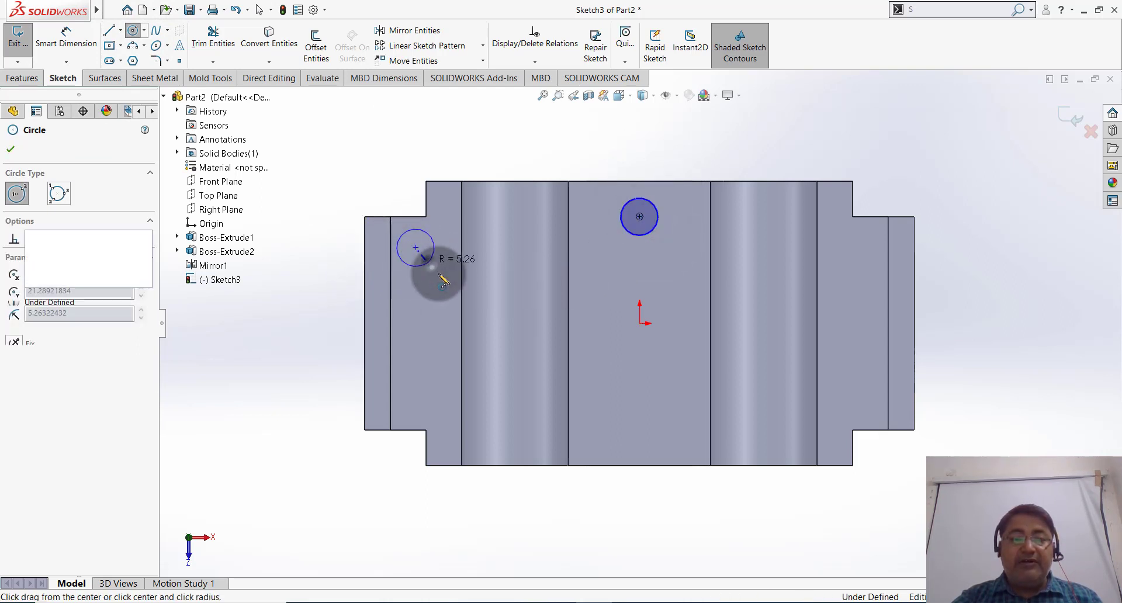
click(862, 247)
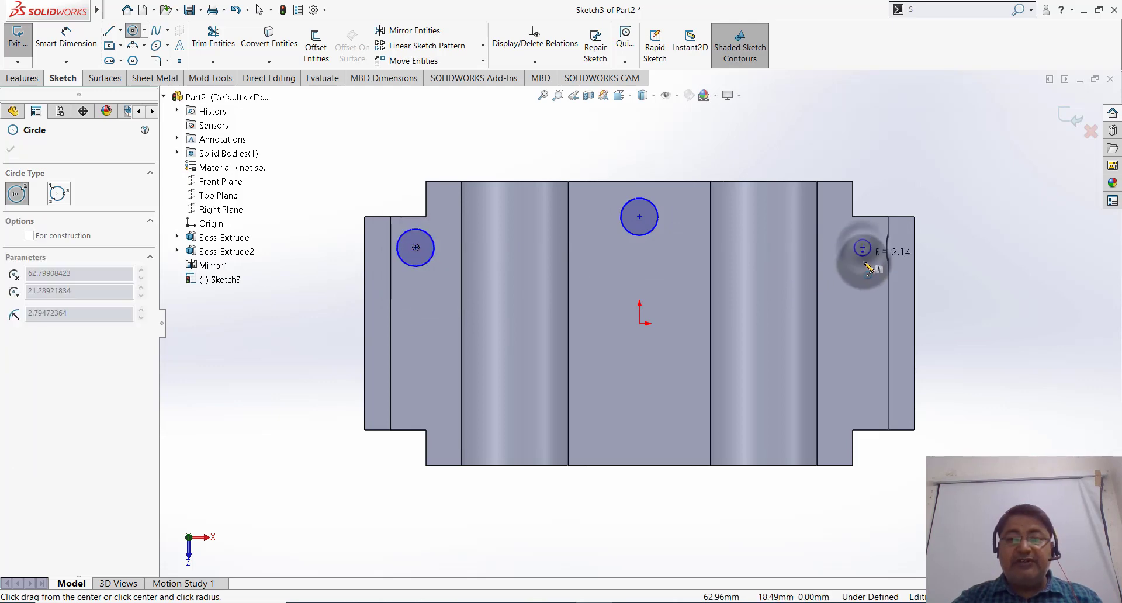
click(878, 249)
key(Escape)
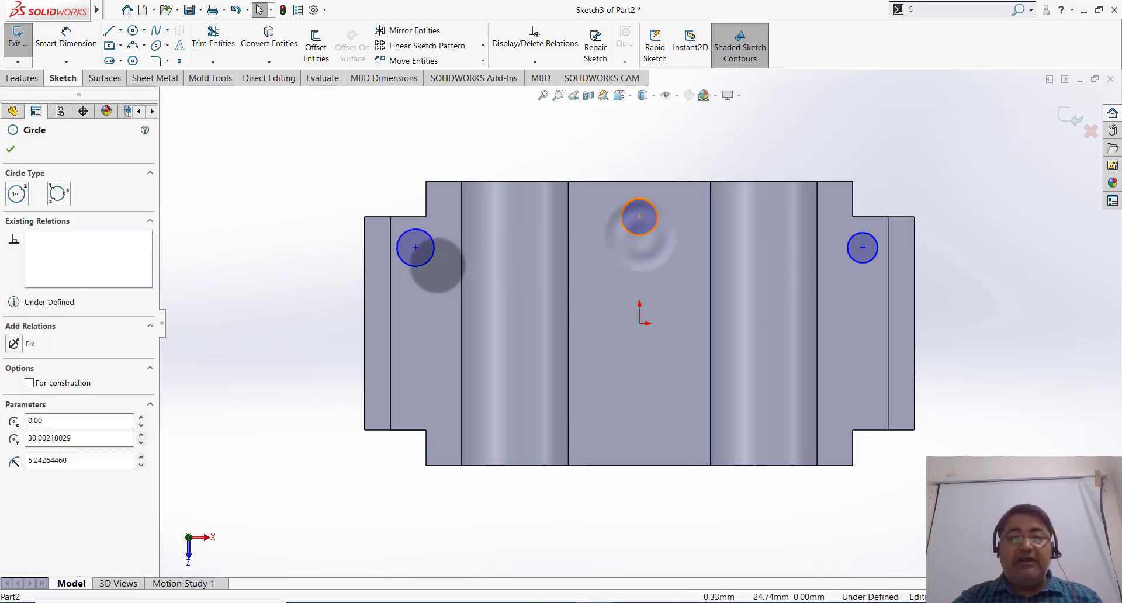
Step: Make all three circles equal in size
click(422, 264)
ctrl+click(860, 263)
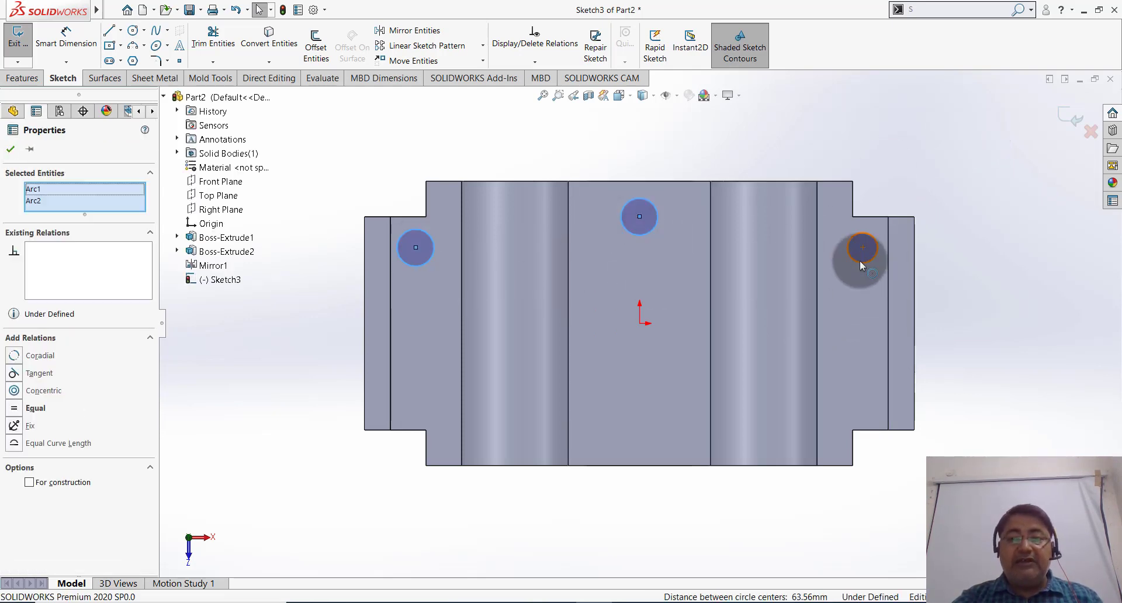
ctrl+click(862, 247)
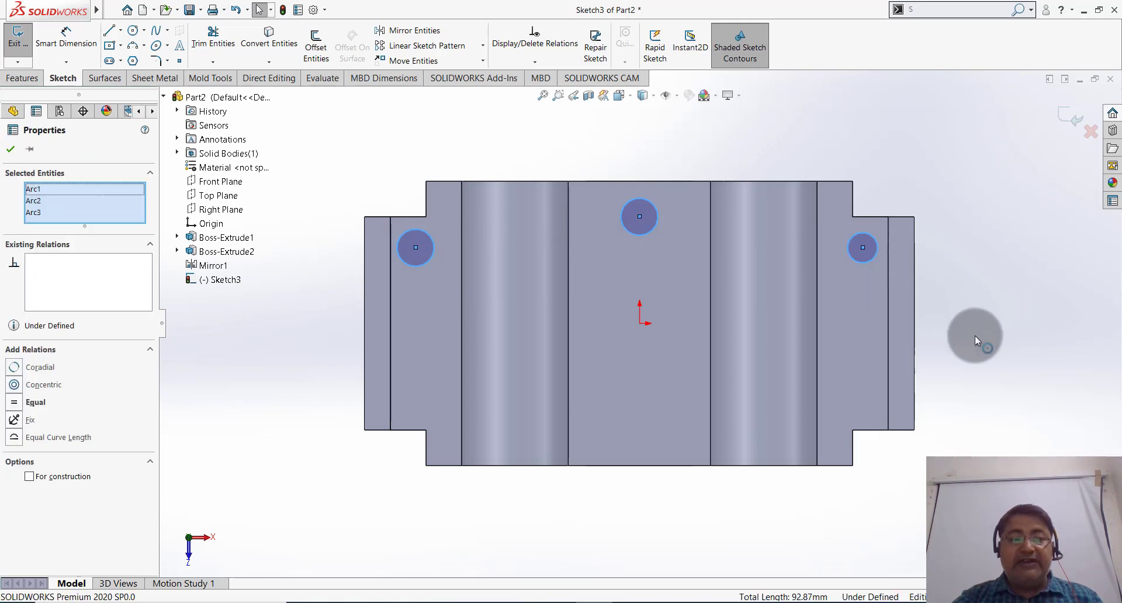
click(14, 402)
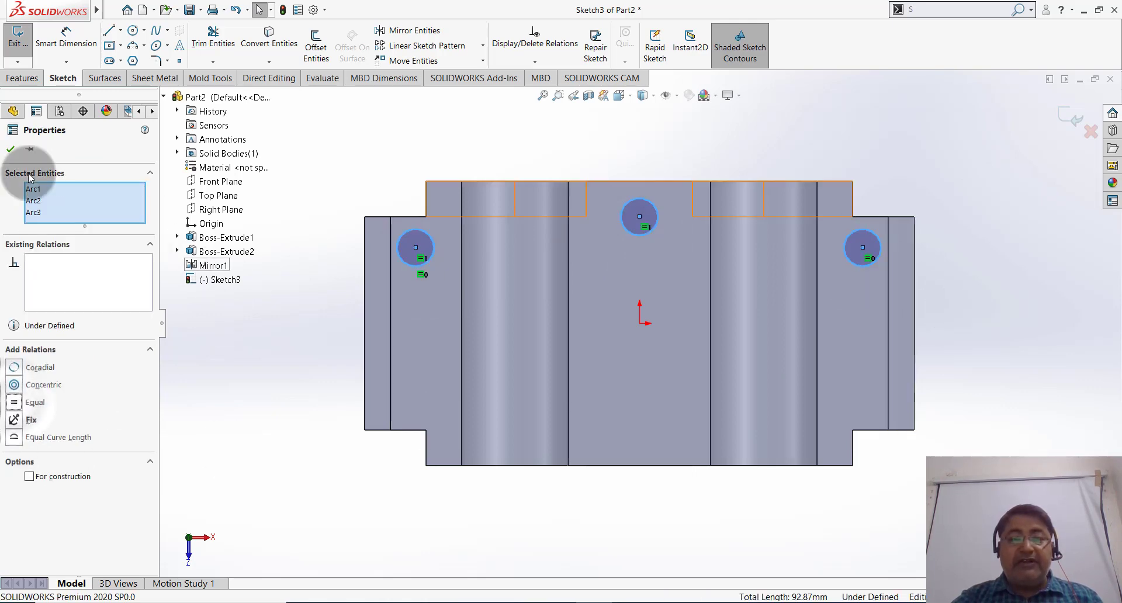
click(10, 149)
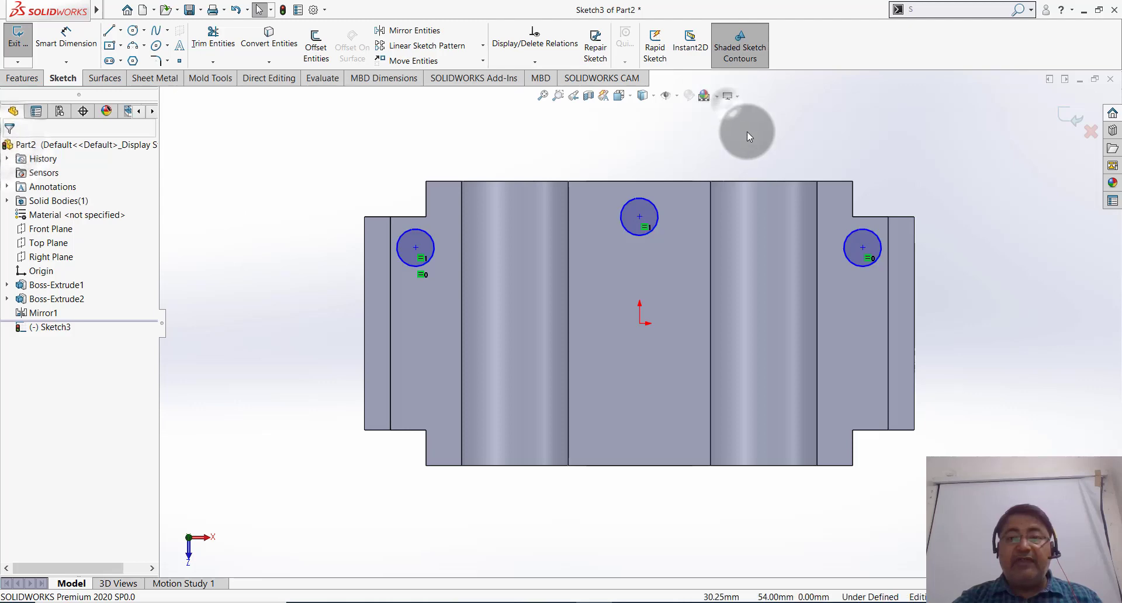
click(66, 36)
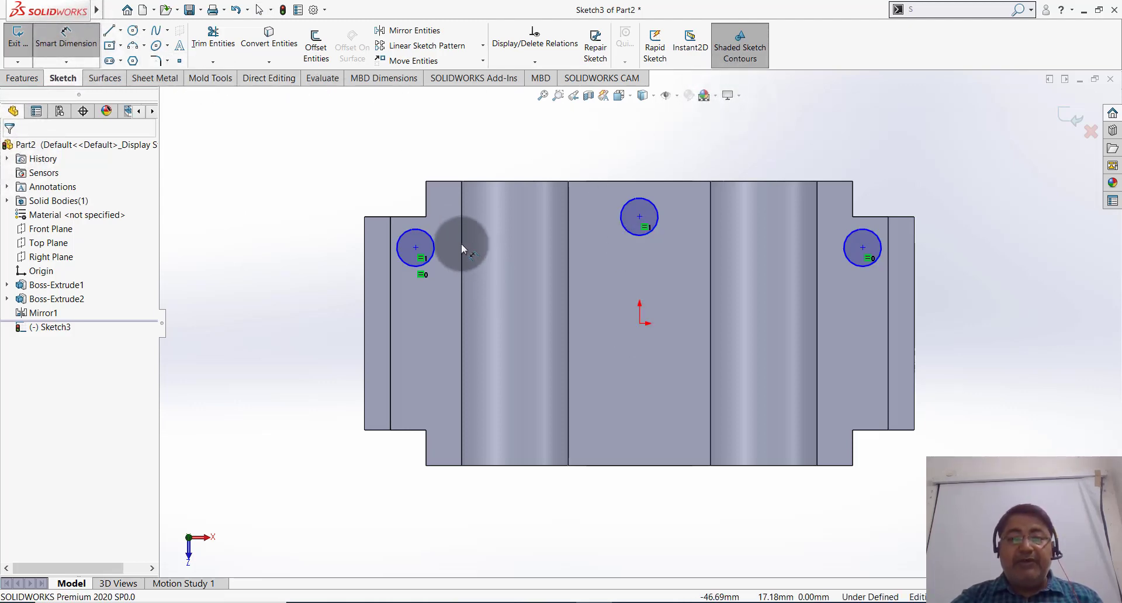
Step: Dimension the left circle's diameter to 10 mm
click(387, 177)
text(10)
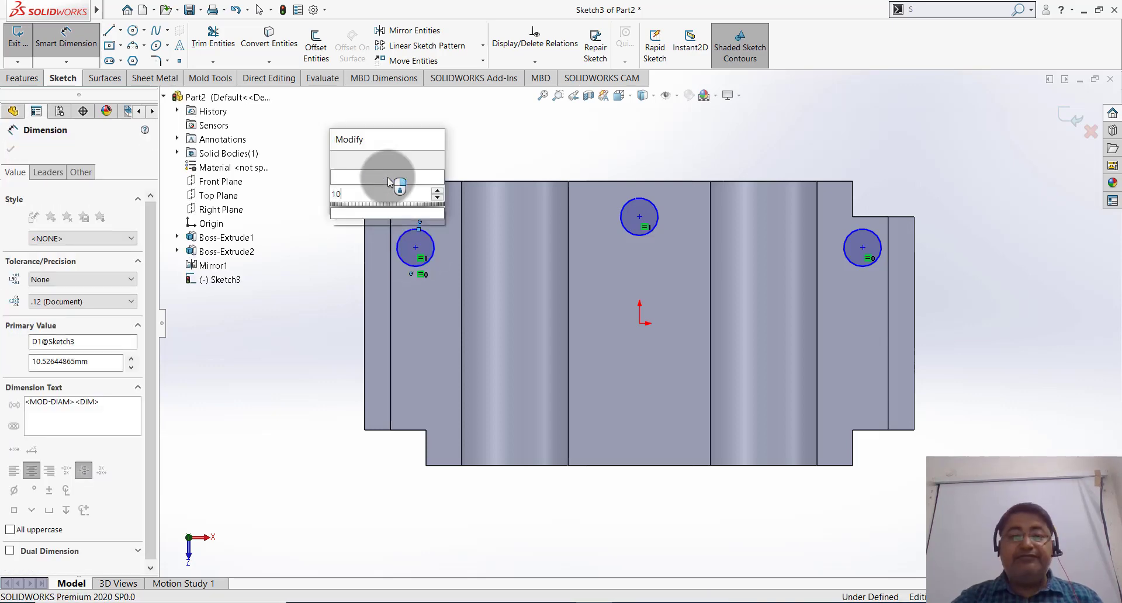
click(701, 116)
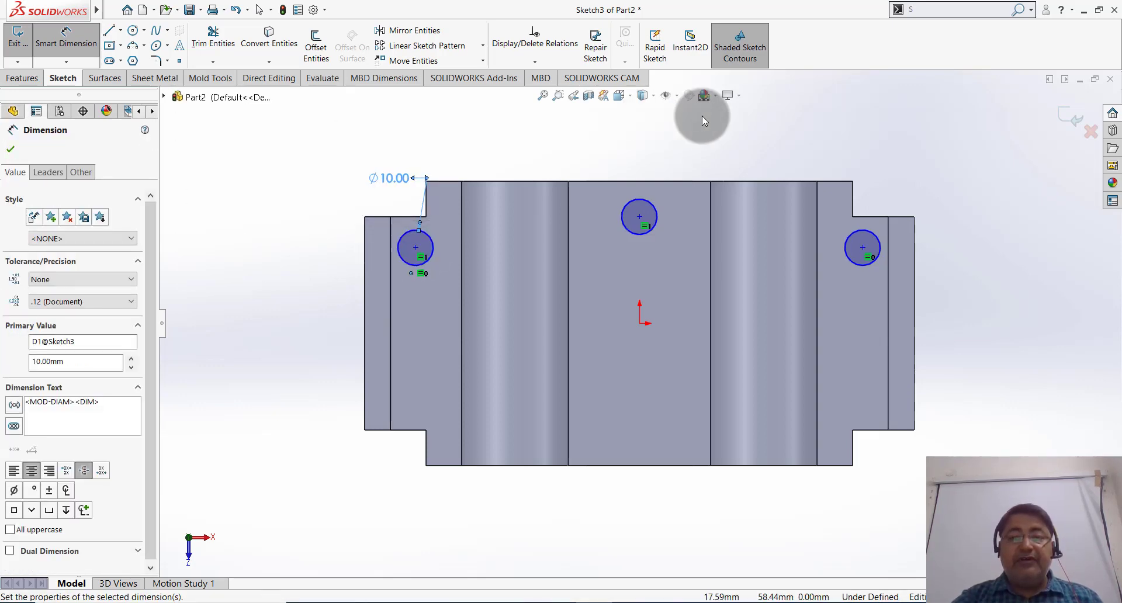
click(805, 118)
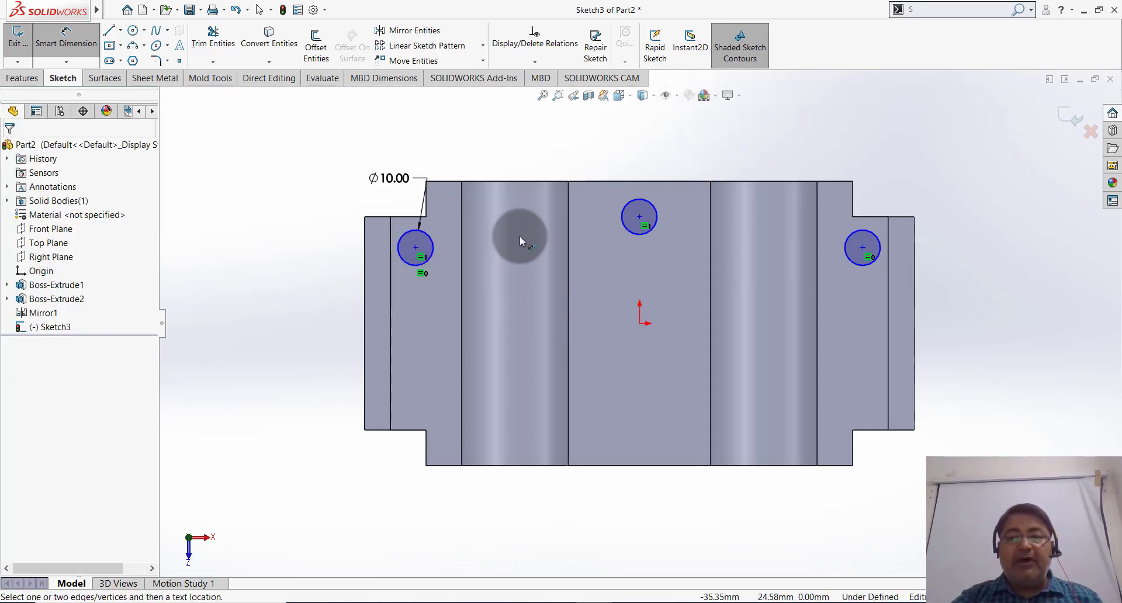
click(1012, 342)
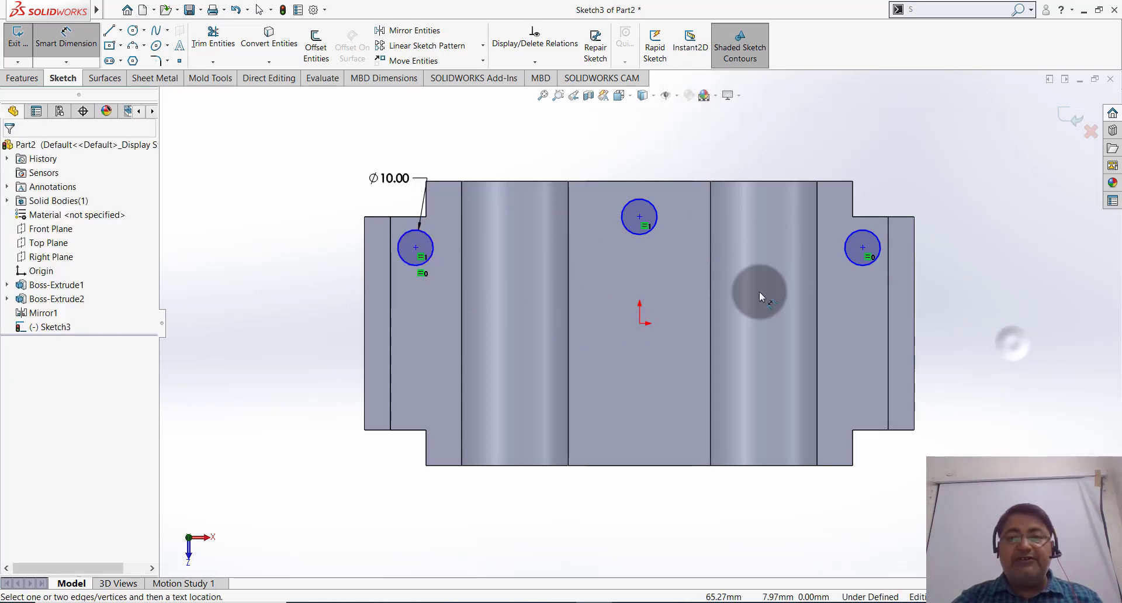
Step: Dimension the middle hole centre 30 mm from the origin
click(639, 323)
click(639, 217)
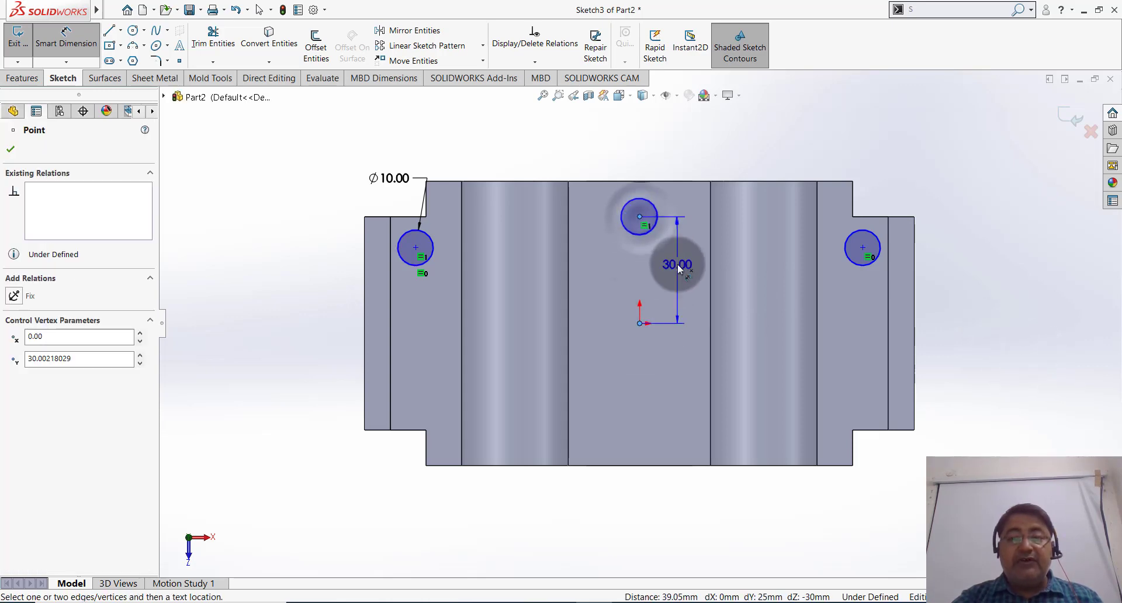
click(678, 269)
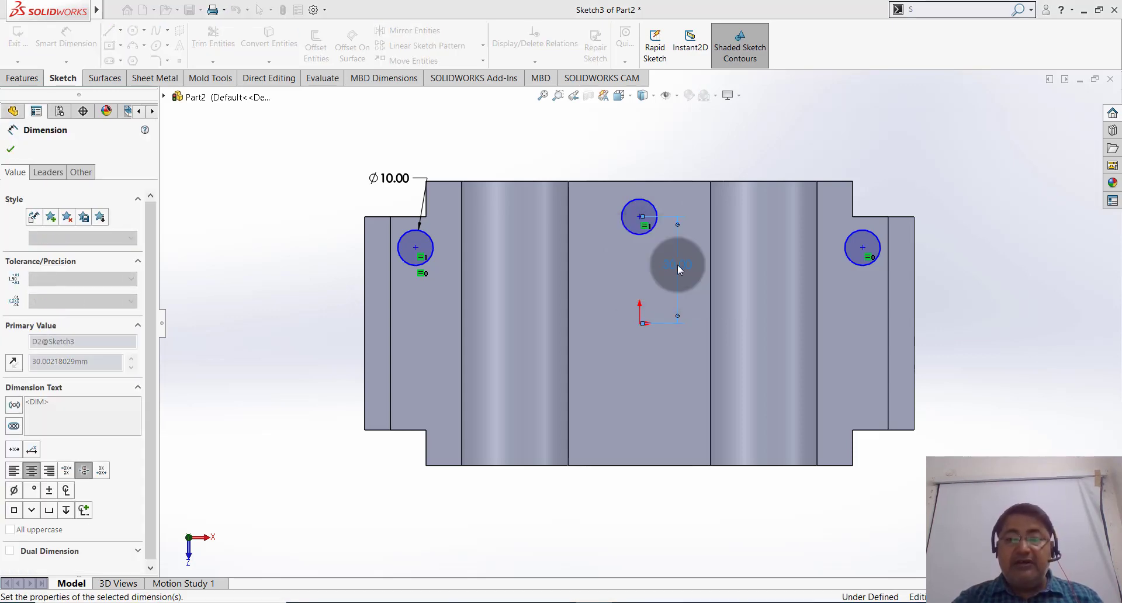
click(745, 139)
click(830, 128)
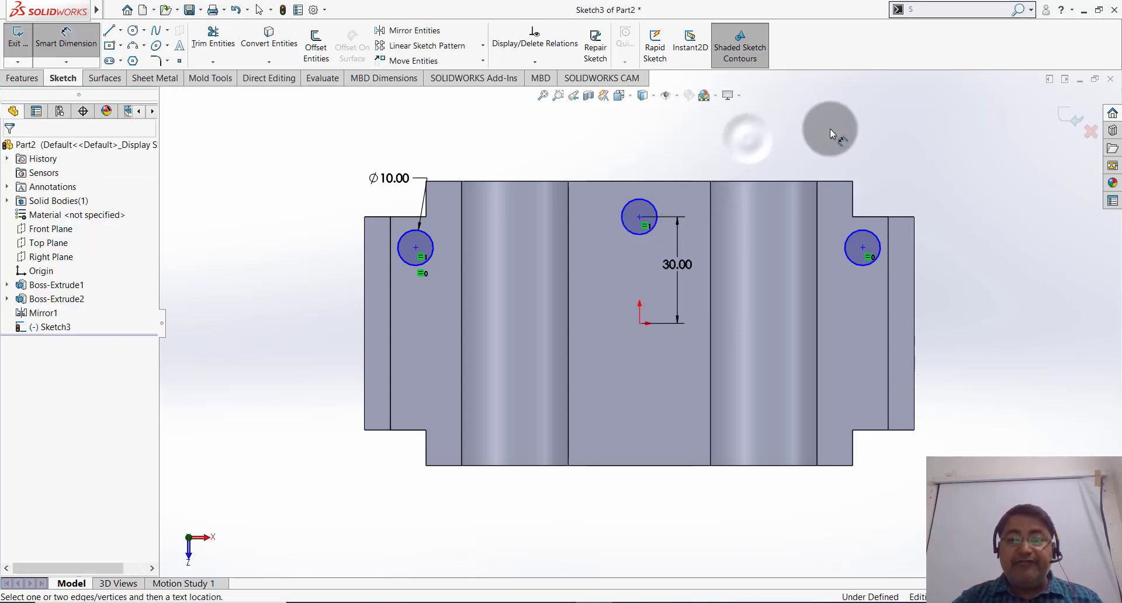
Step: Space the right and left hole centres 60 mm from the middle hole
click(643, 223)
click(862, 248)
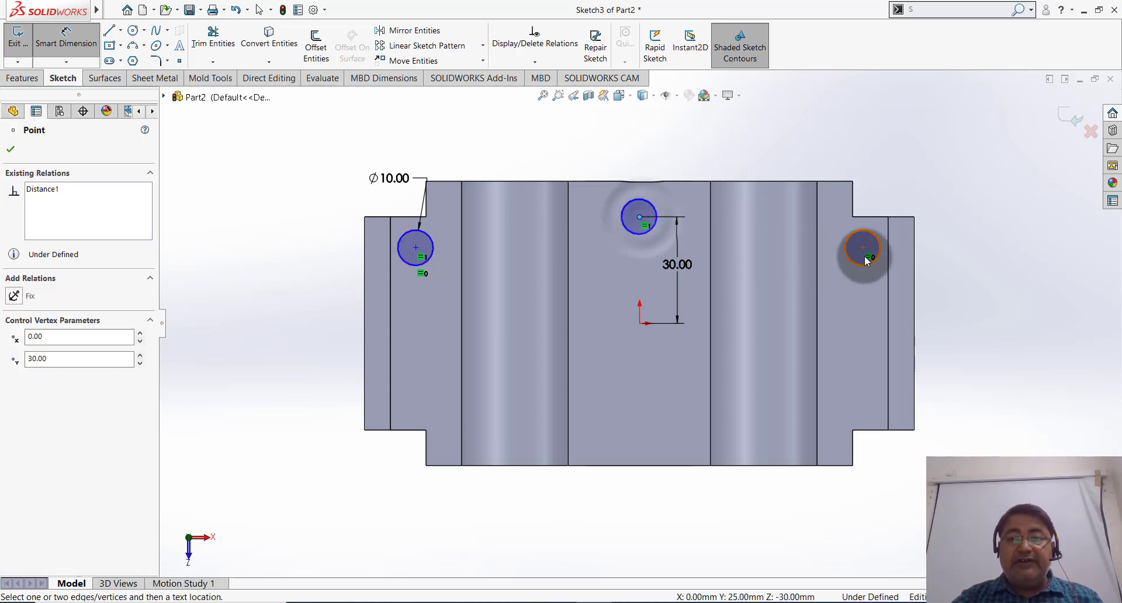
click(752, 140)
text(60)
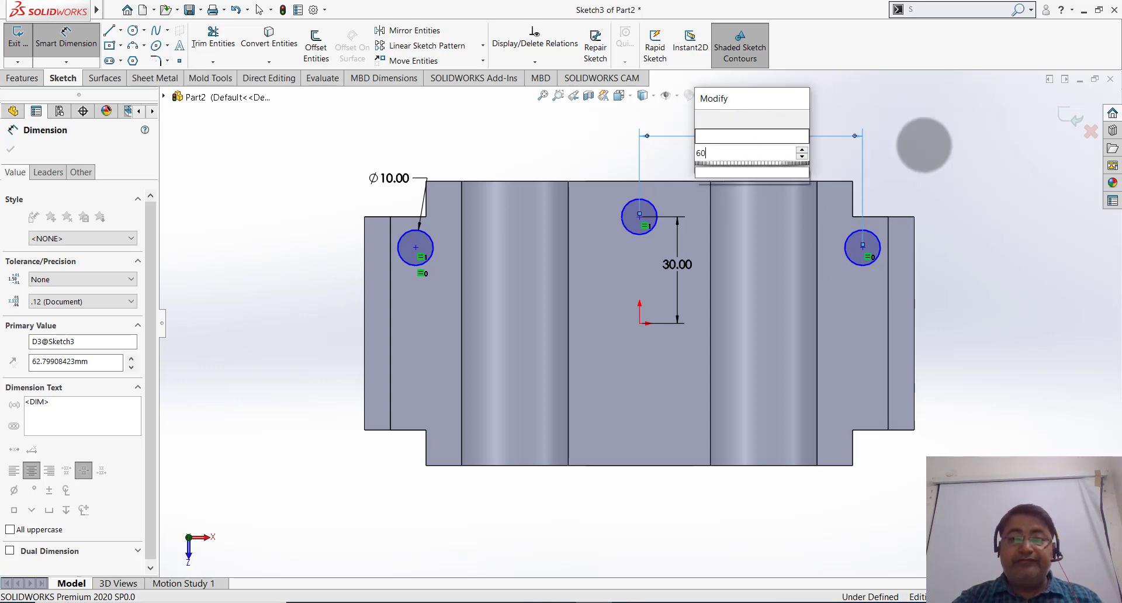
key(Return)
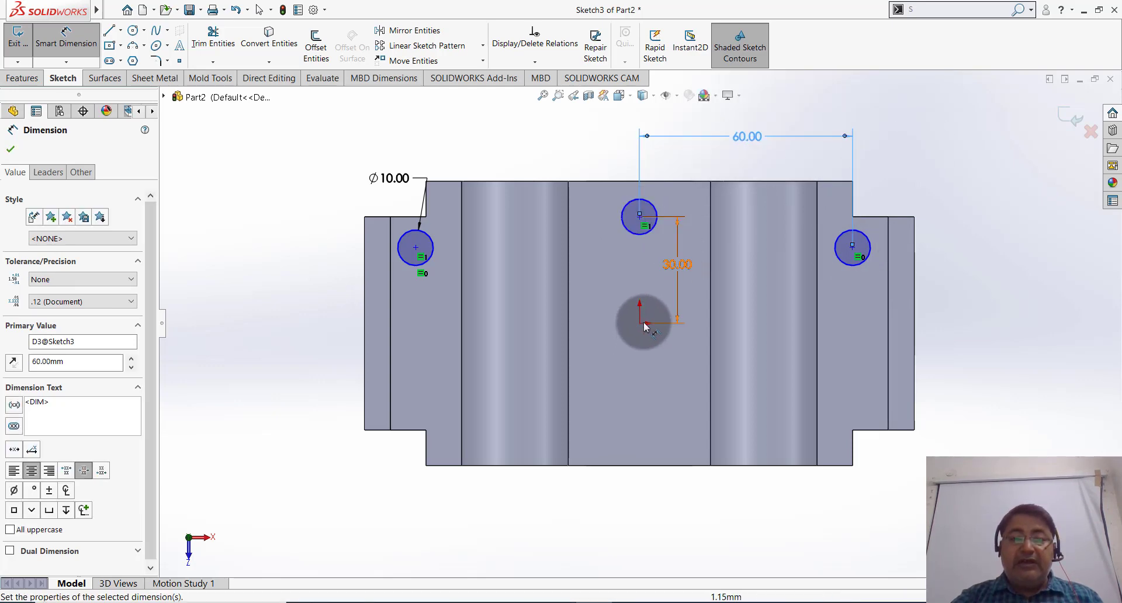
click(416, 247)
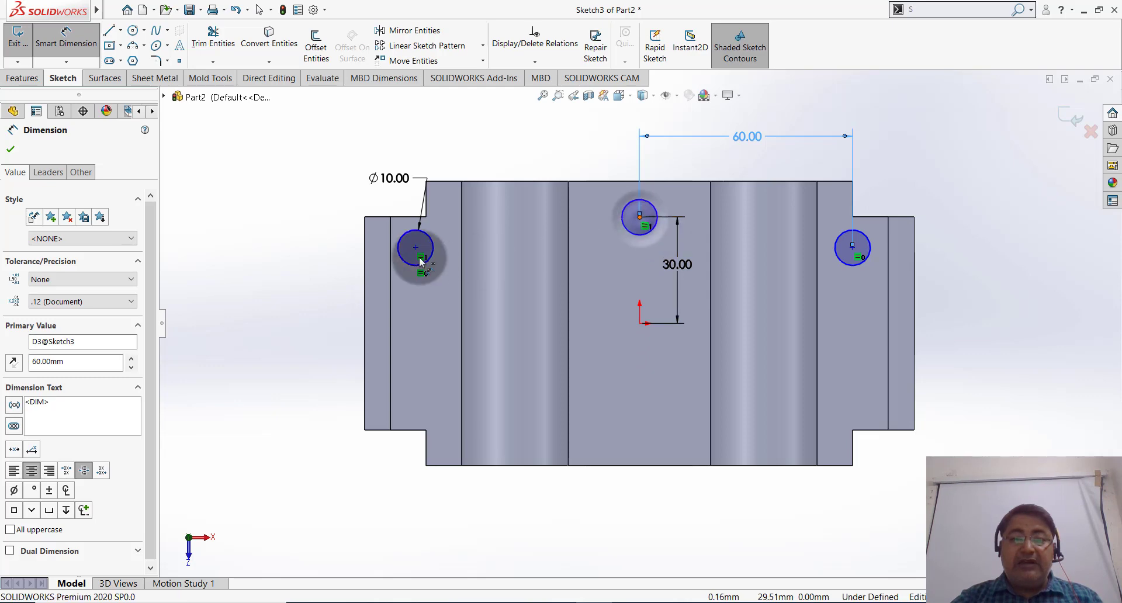
click(476, 160)
click(485, 144)
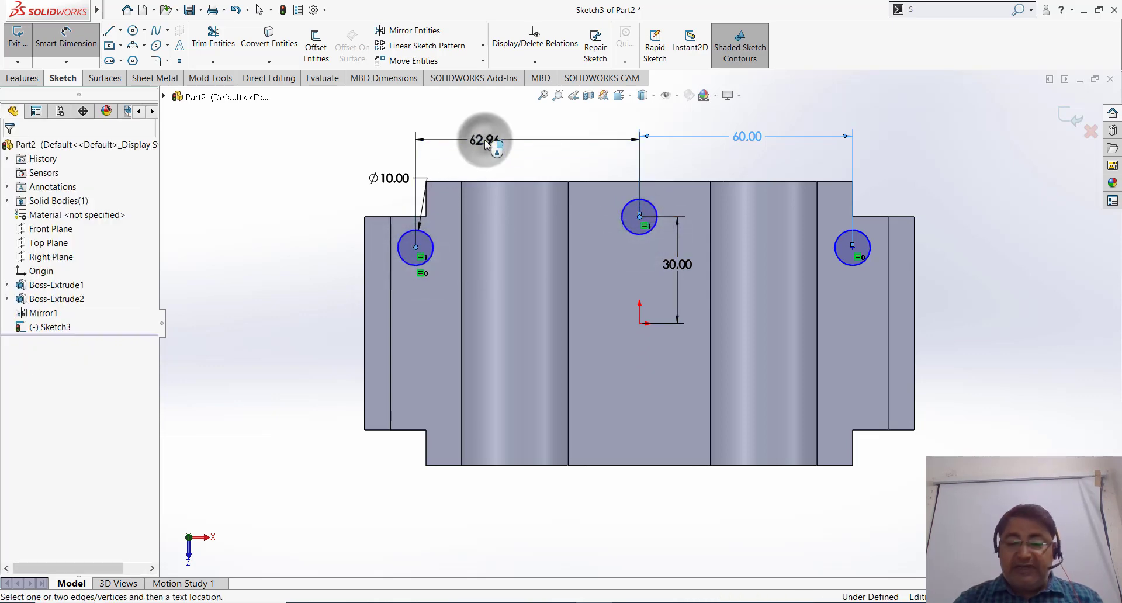
double_click(486, 144)
text(60)
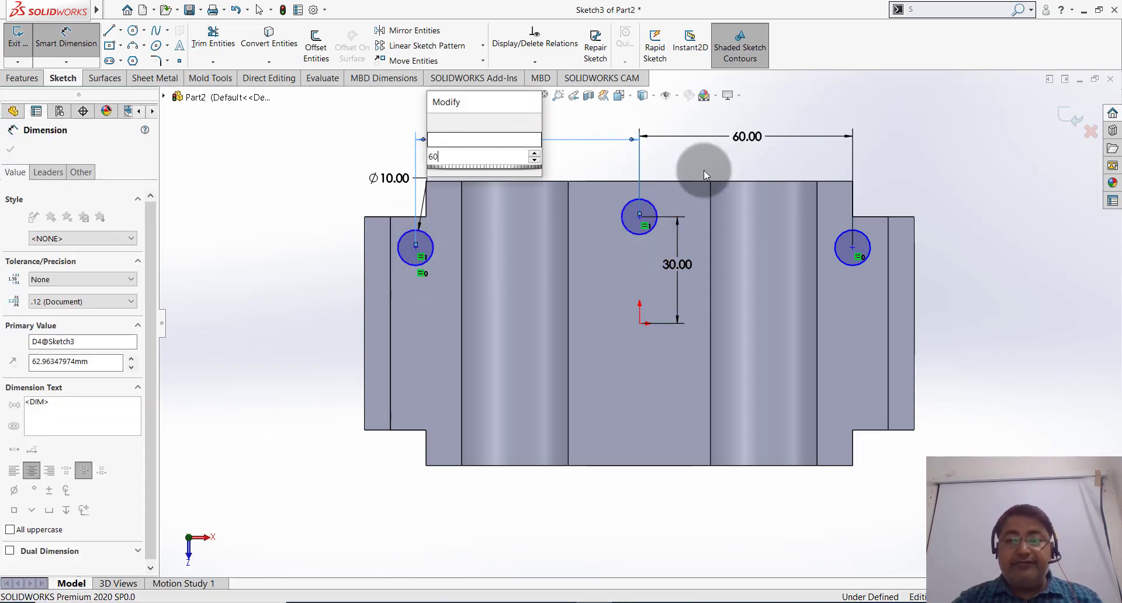
key(Escape)
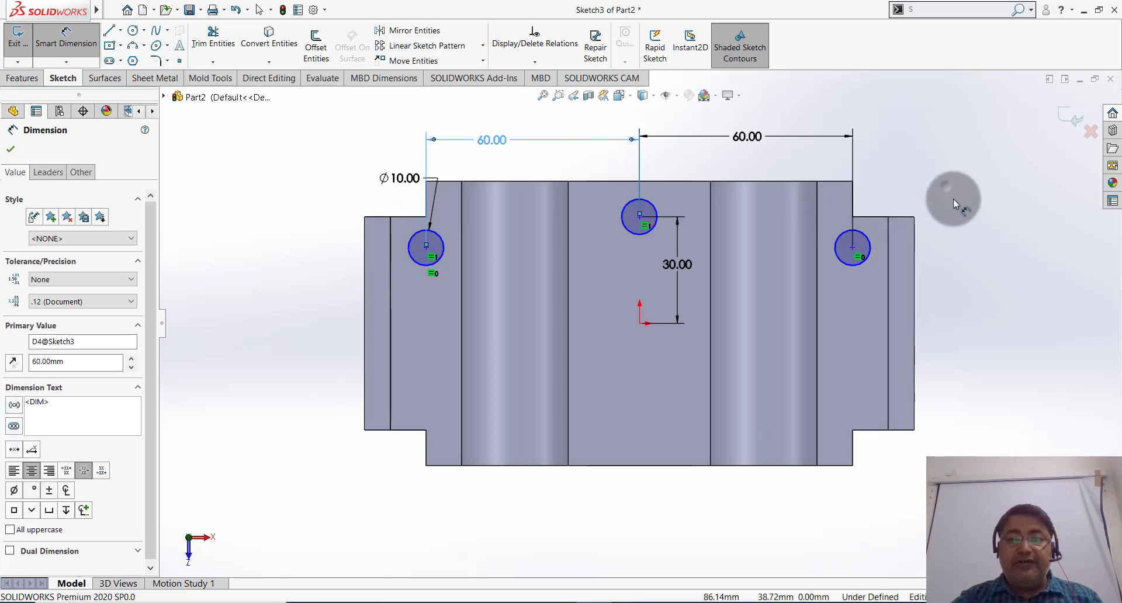
click(947, 195)
key(Escape)
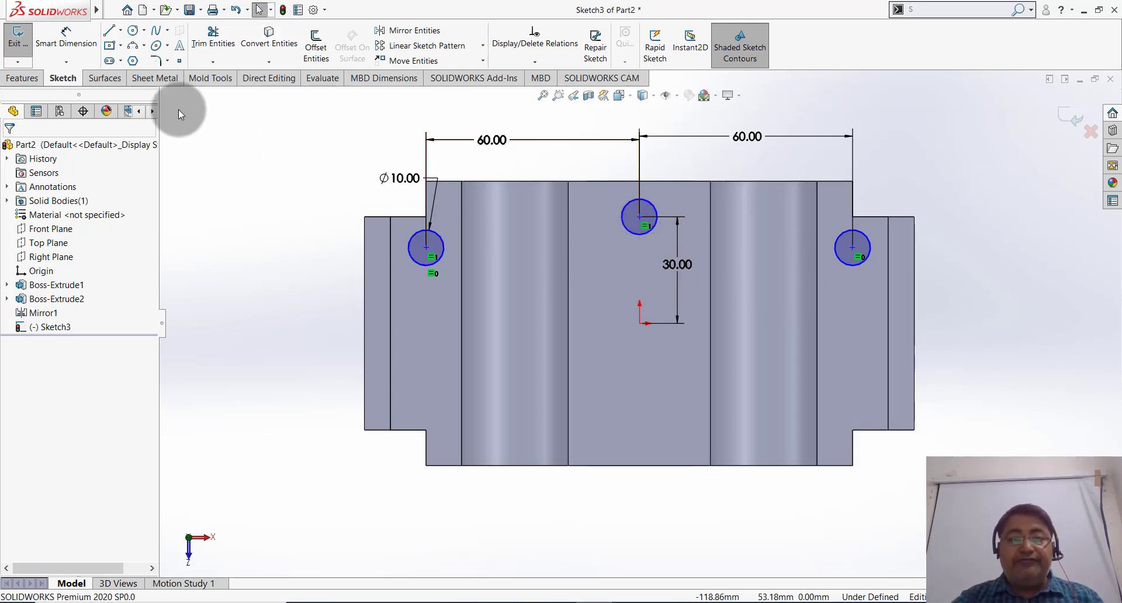
Step: Place the left hole centre 15 mm above the origin
click(75, 48)
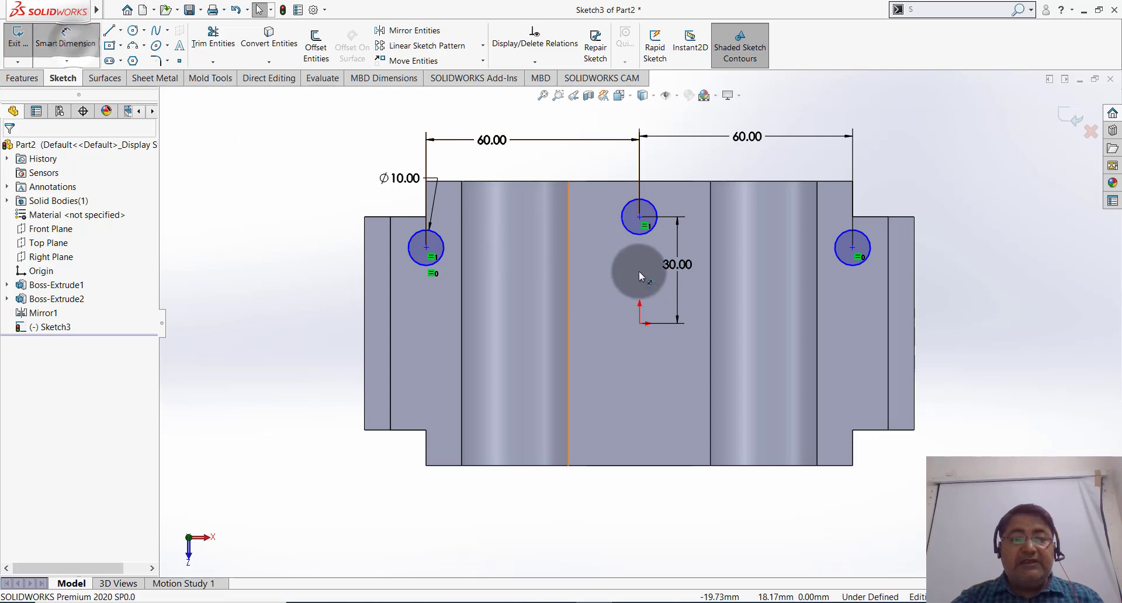
click(640, 323)
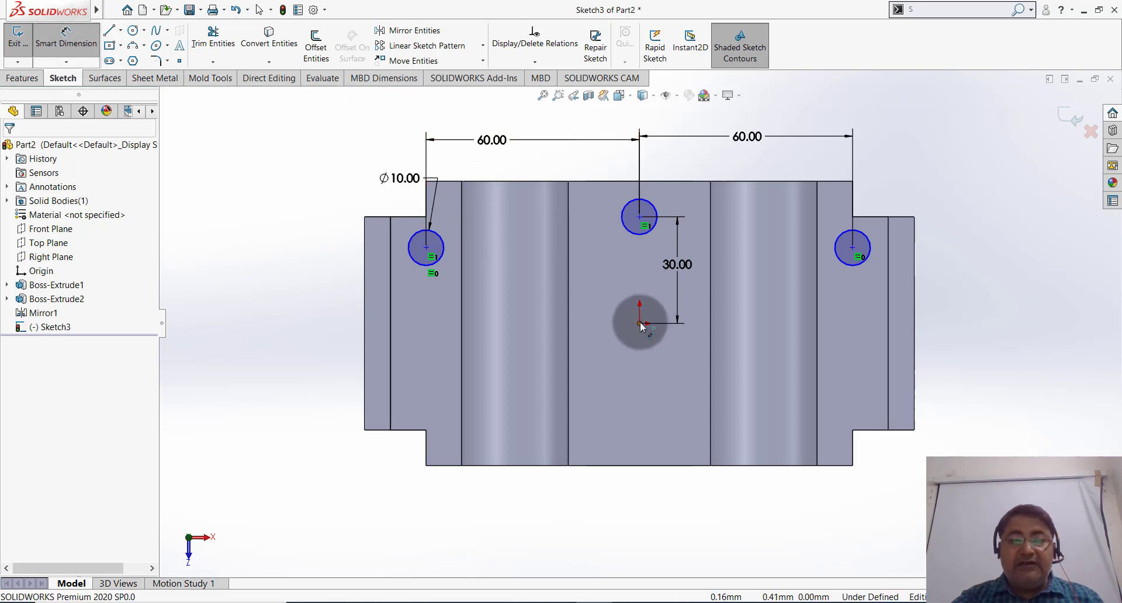
click(426, 248)
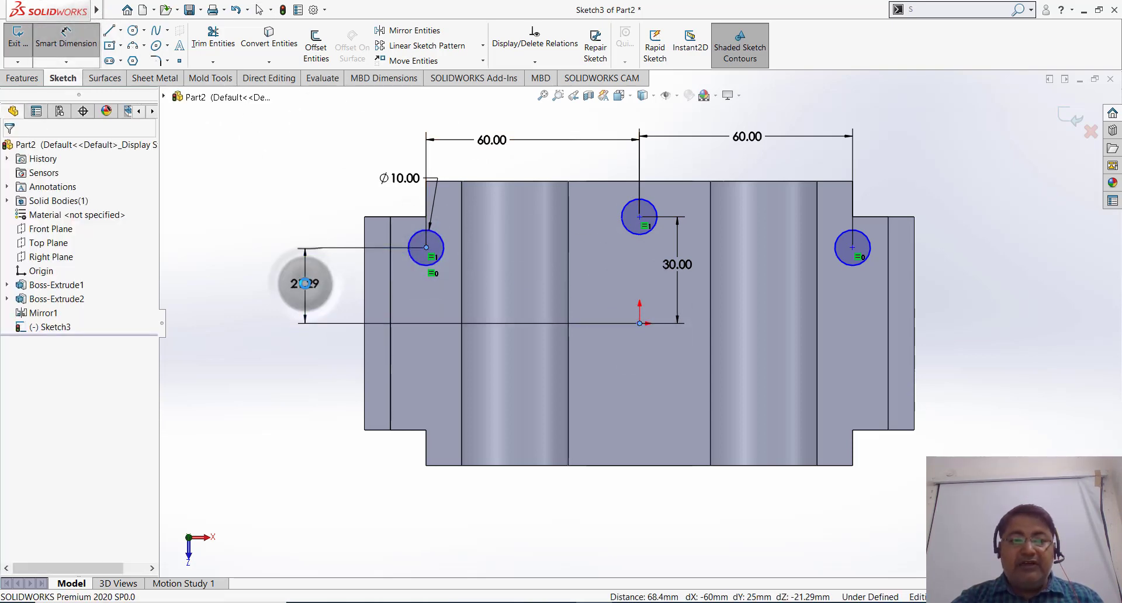
click(304, 283)
text(1)
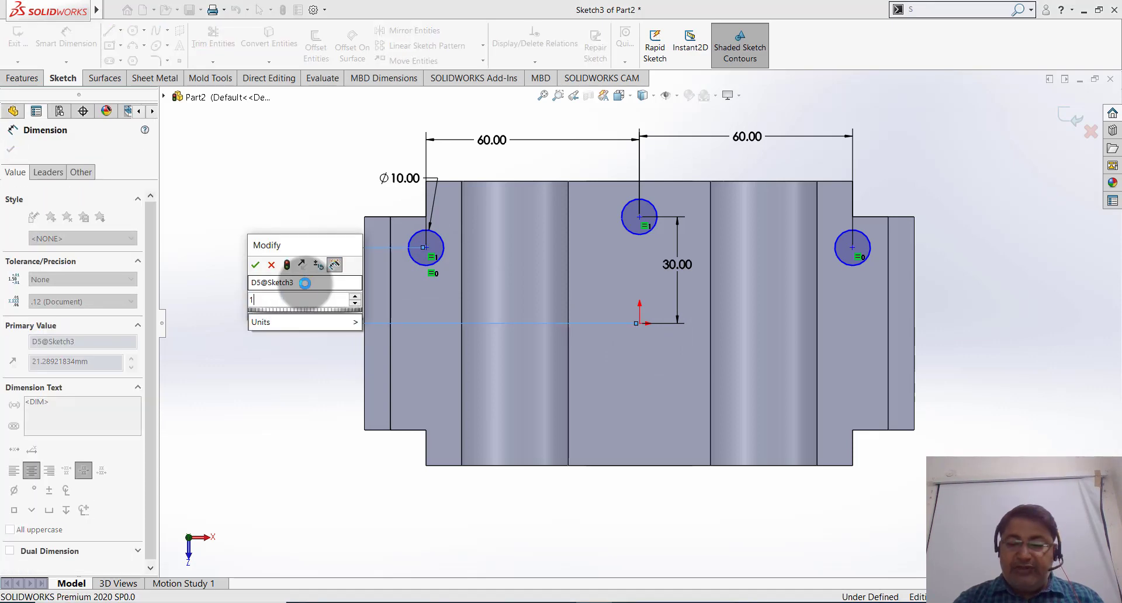
text(5)
key(Return)
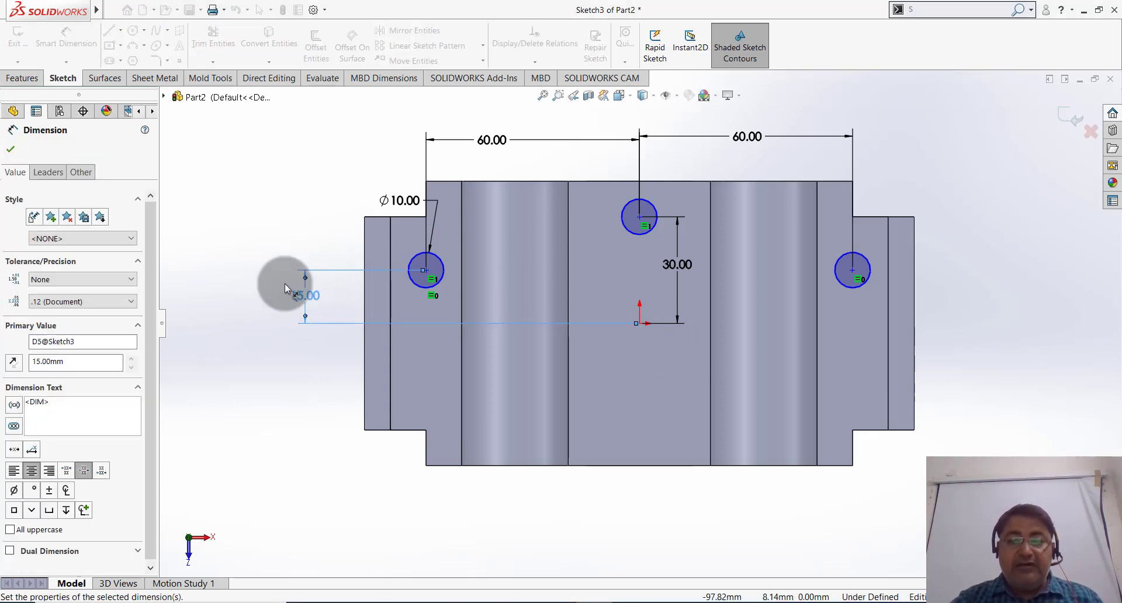
click(972, 261)
click(984, 299)
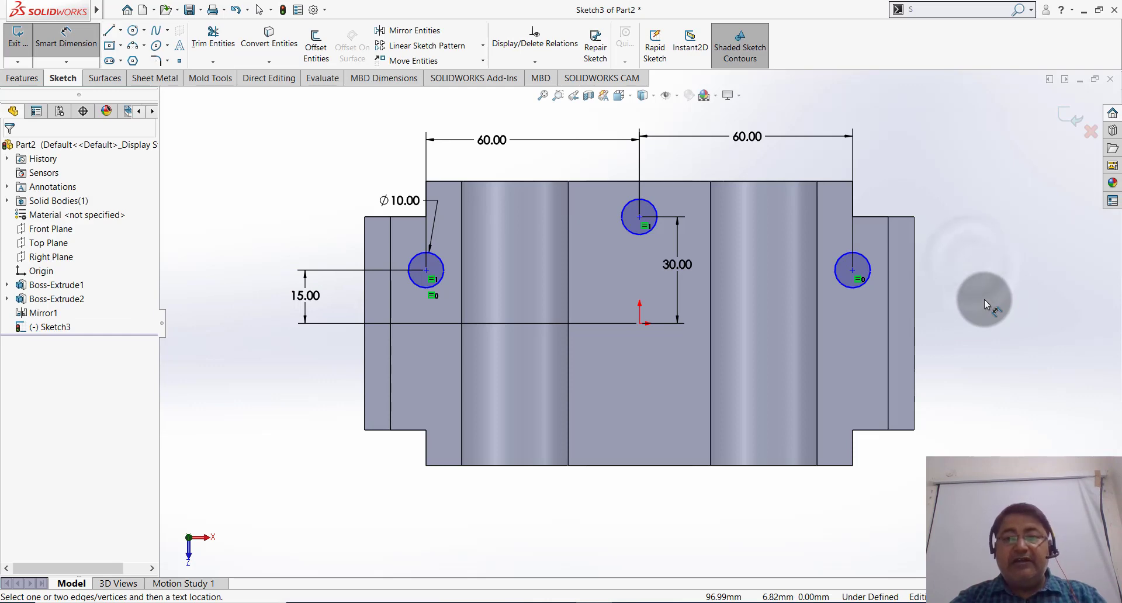
key(Escape)
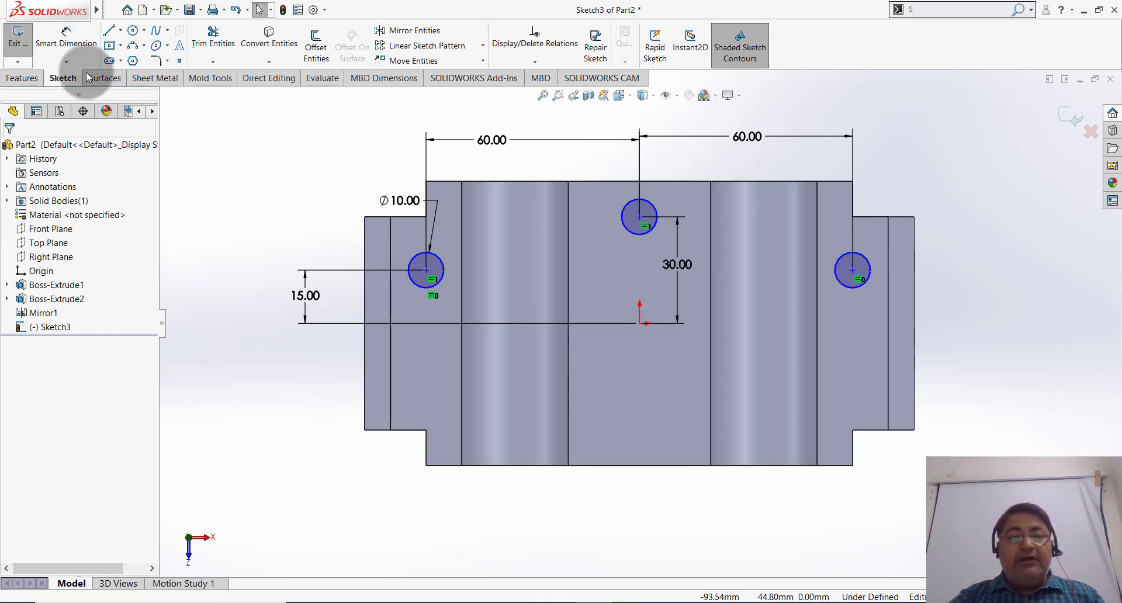
Step: Draw a horizontal centreline at origin height to the right of the part
click(120, 30)
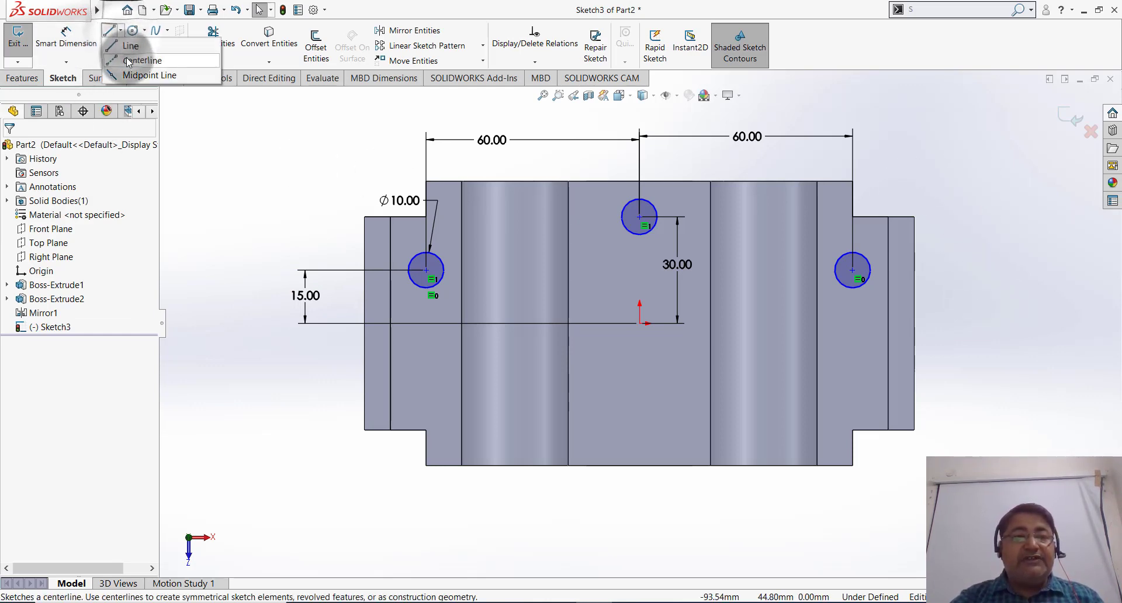
click(138, 60)
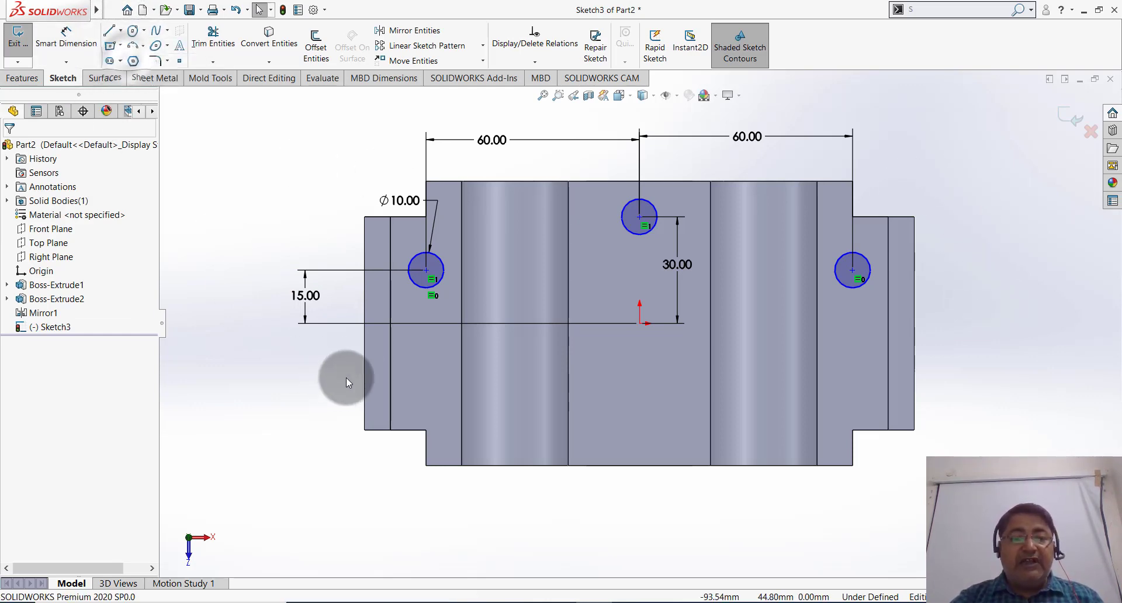
click(914, 322)
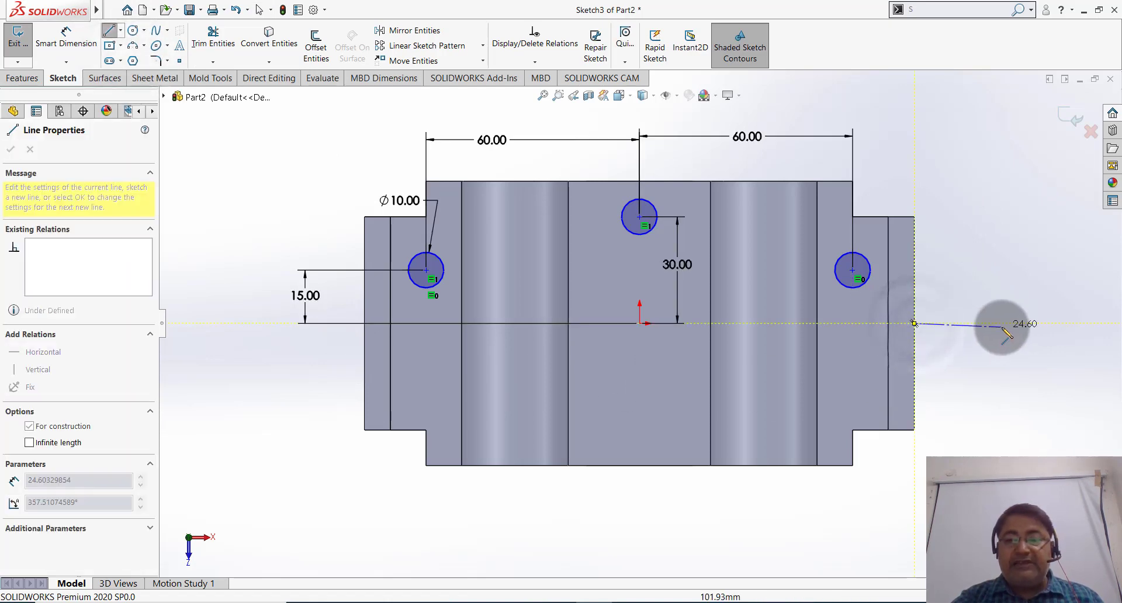
click(1003, 323)
key(Escape)
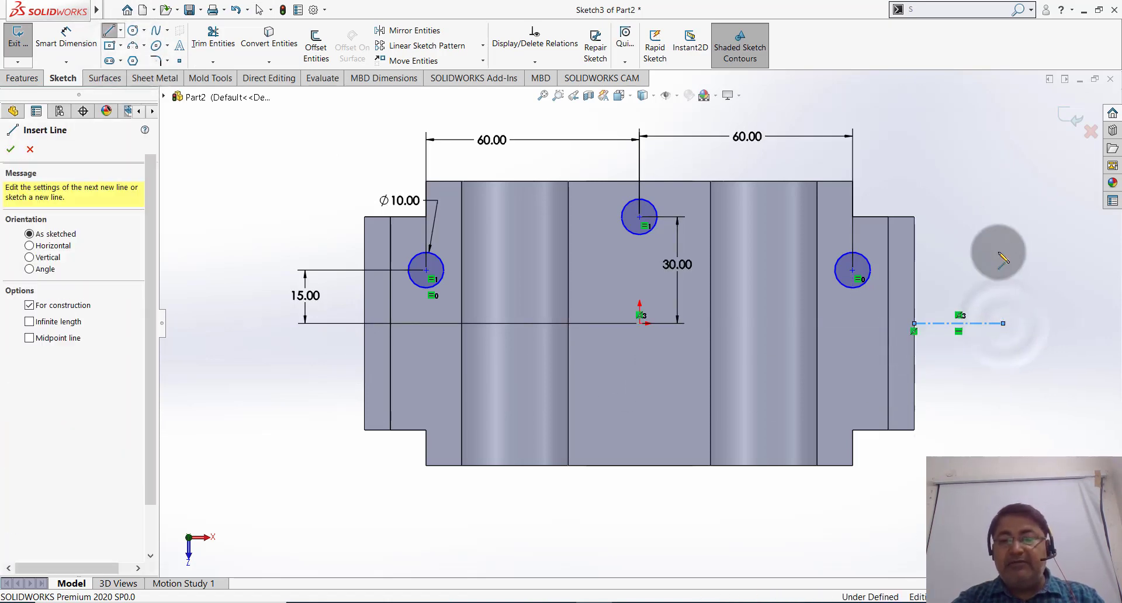
key(Escape)
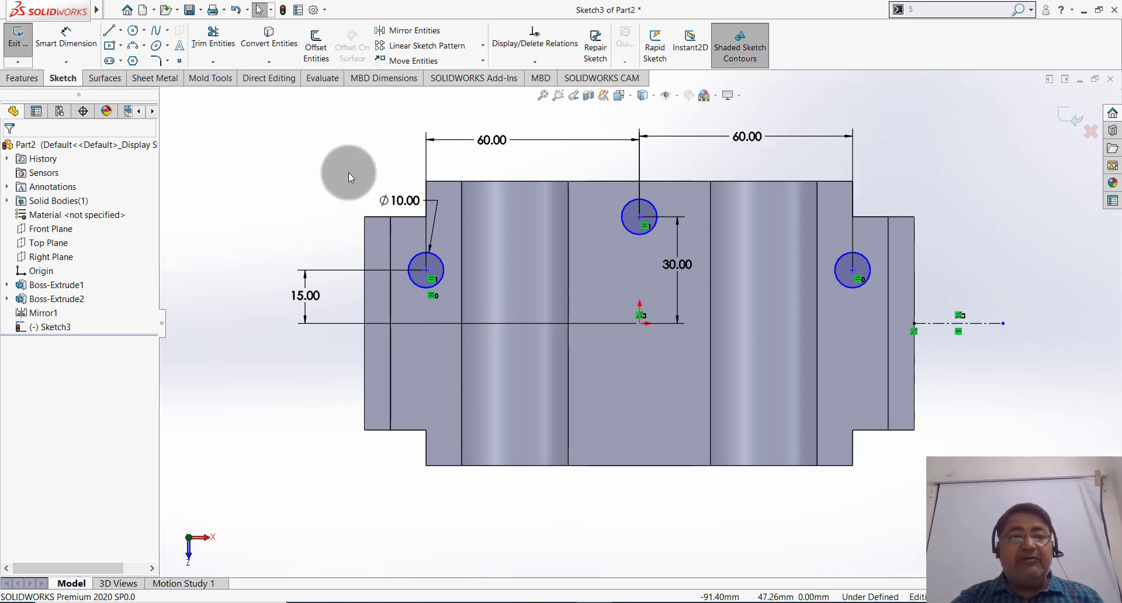
Step: Mirror the right, middle and left hole circles about the horizontal centreline
click(395, 36)
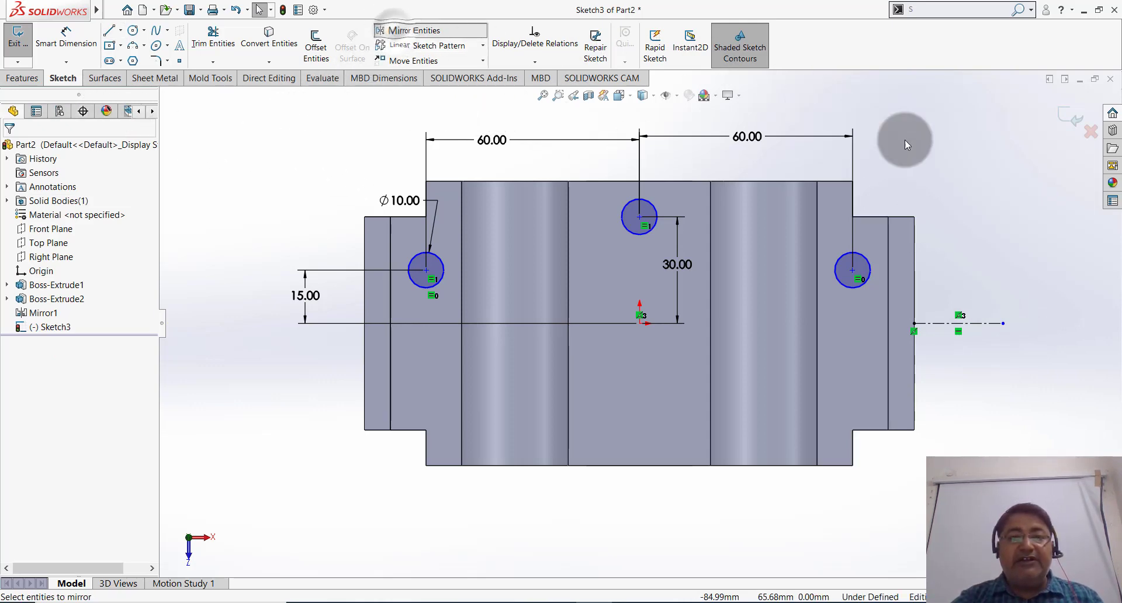
click(848, 287)
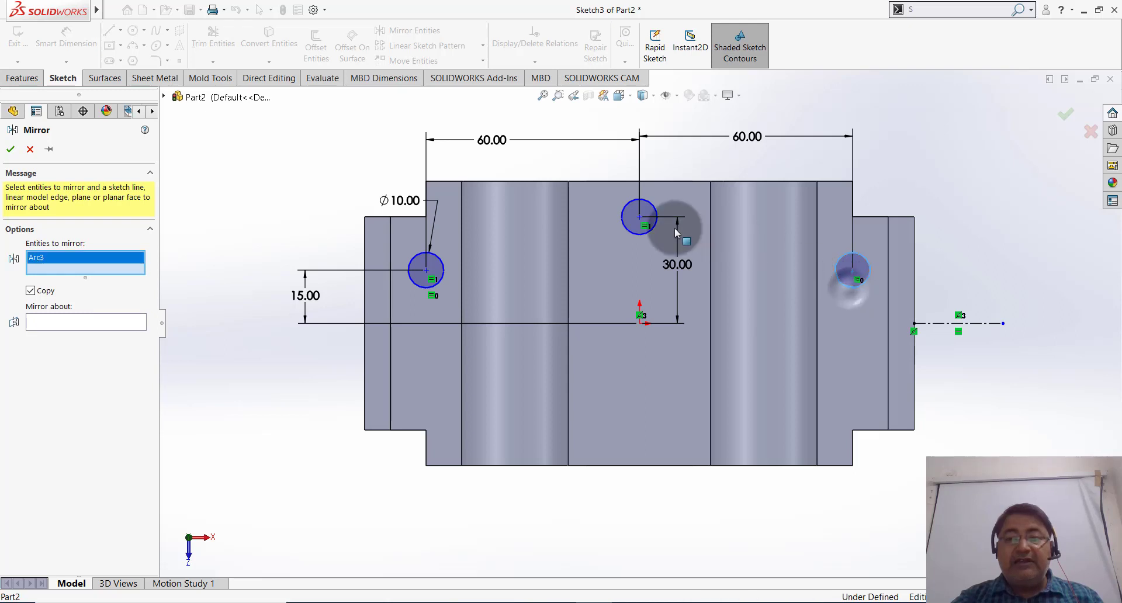
click(653, 229)
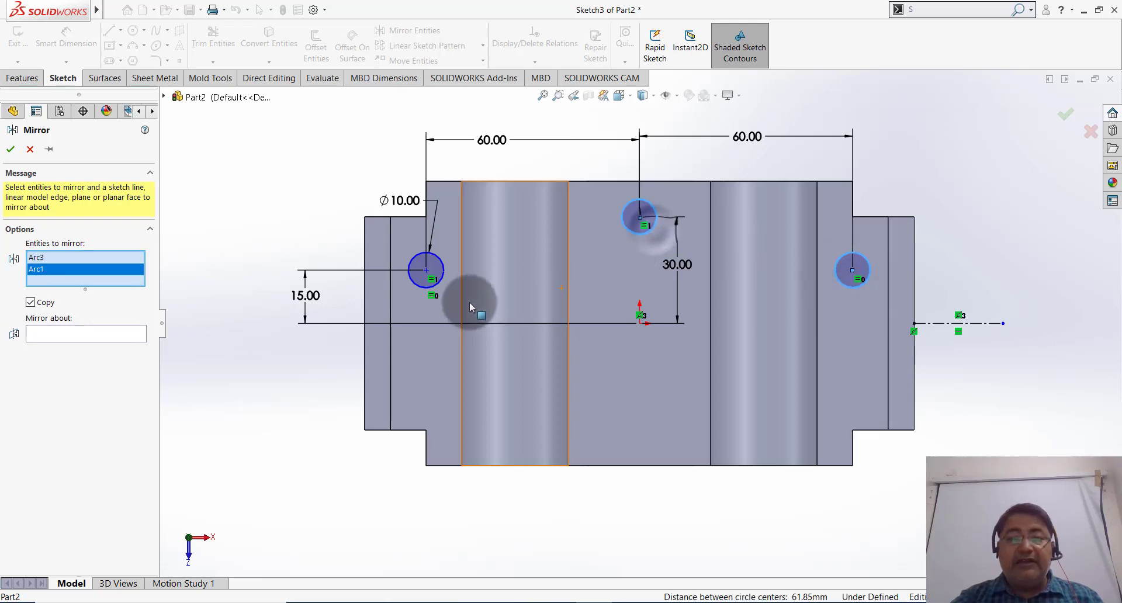
click(433, 284)
click(66, 350)
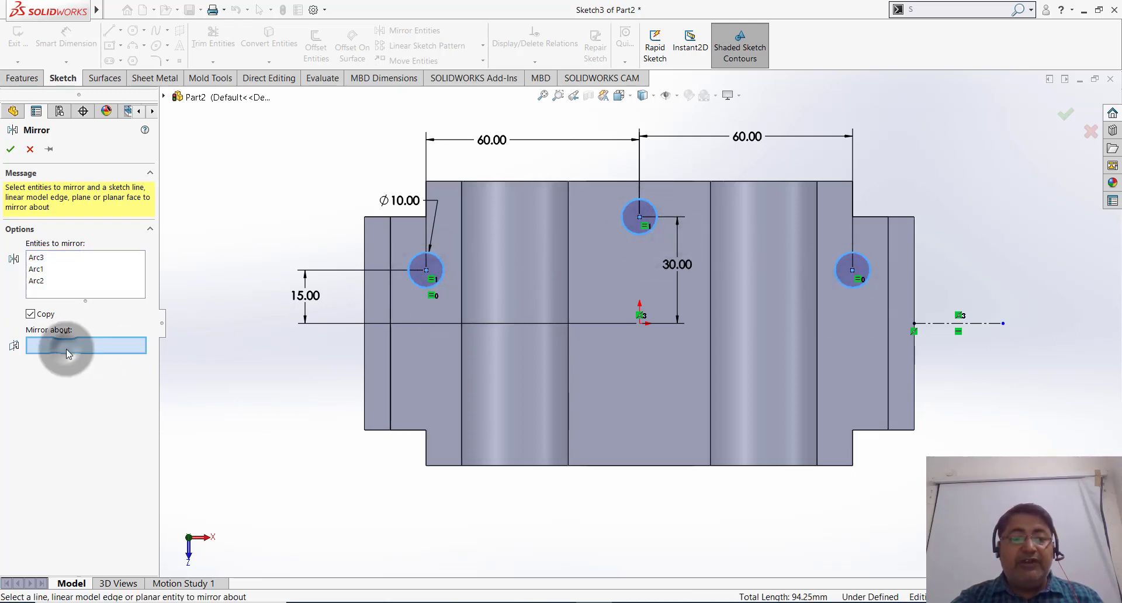
click(970, 323)
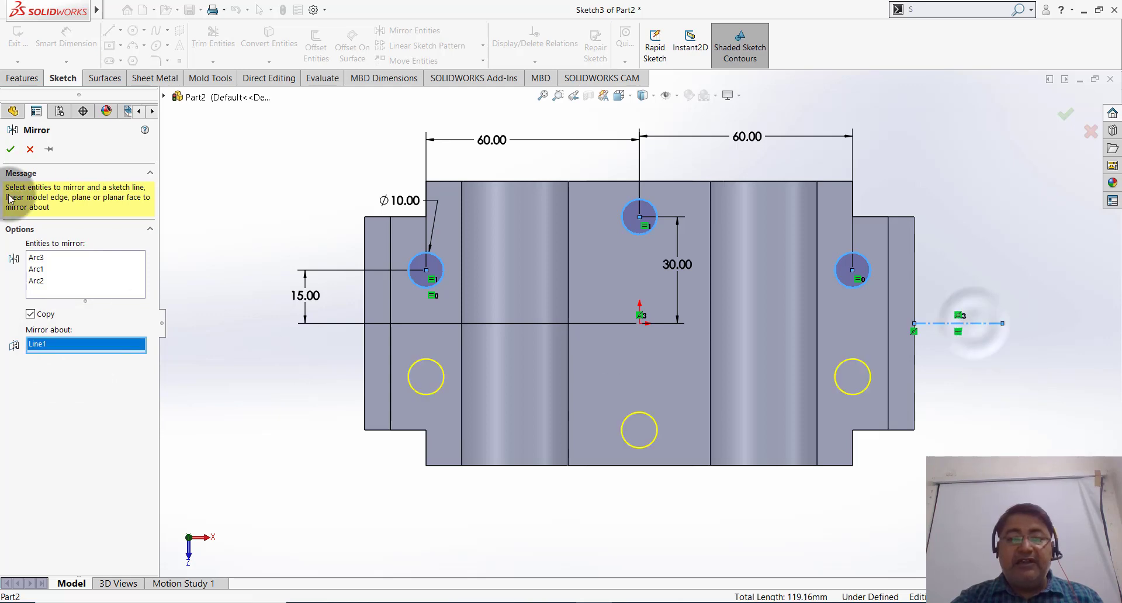
click(11, 149)
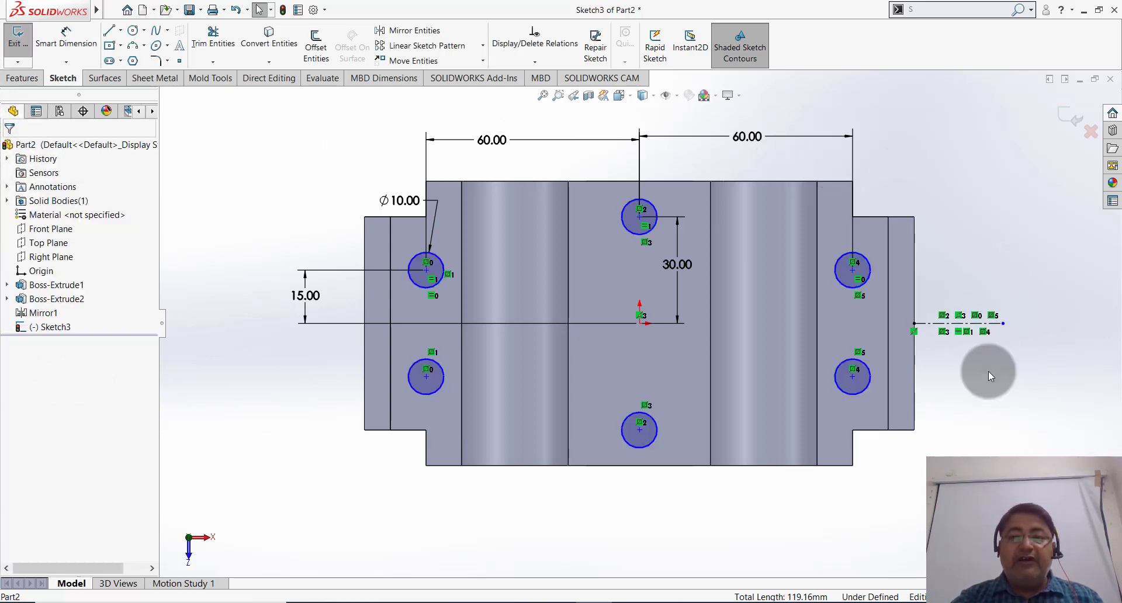
mouse_move(973, 383)
middle_down()
mouse_move(981, 268)
mouse_move(946, 270)
mouse_move(426, 514)
mouse_move(829, 233)
mouse_move(772, 251)
middle_up()
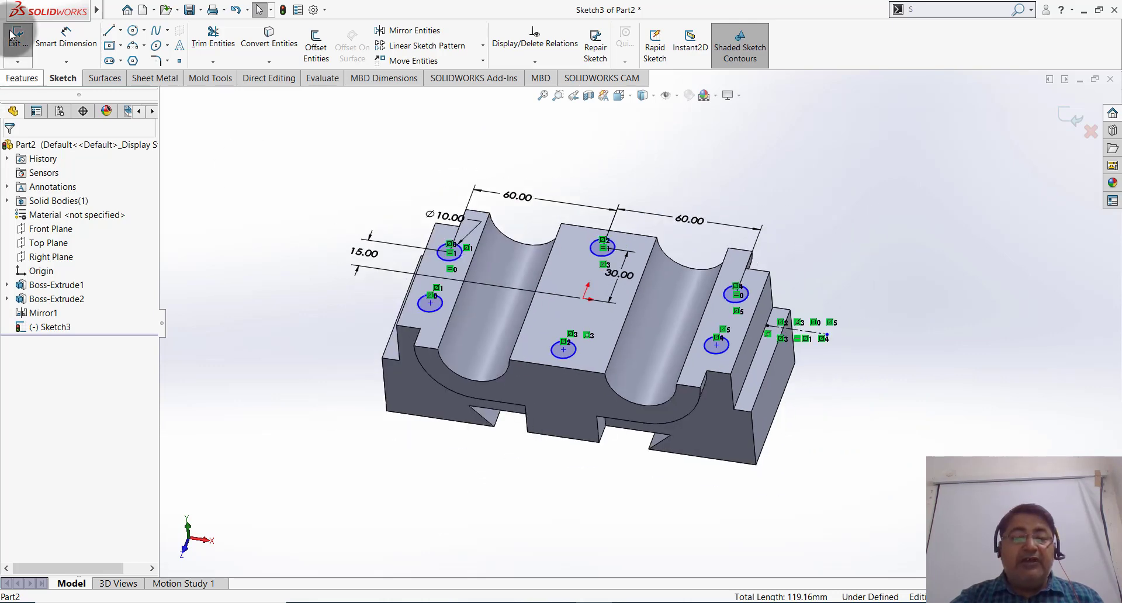
Step: Extrude-cut the six mirrored Ø10 circles 30 mm deep into the block's top
click(23, 78)
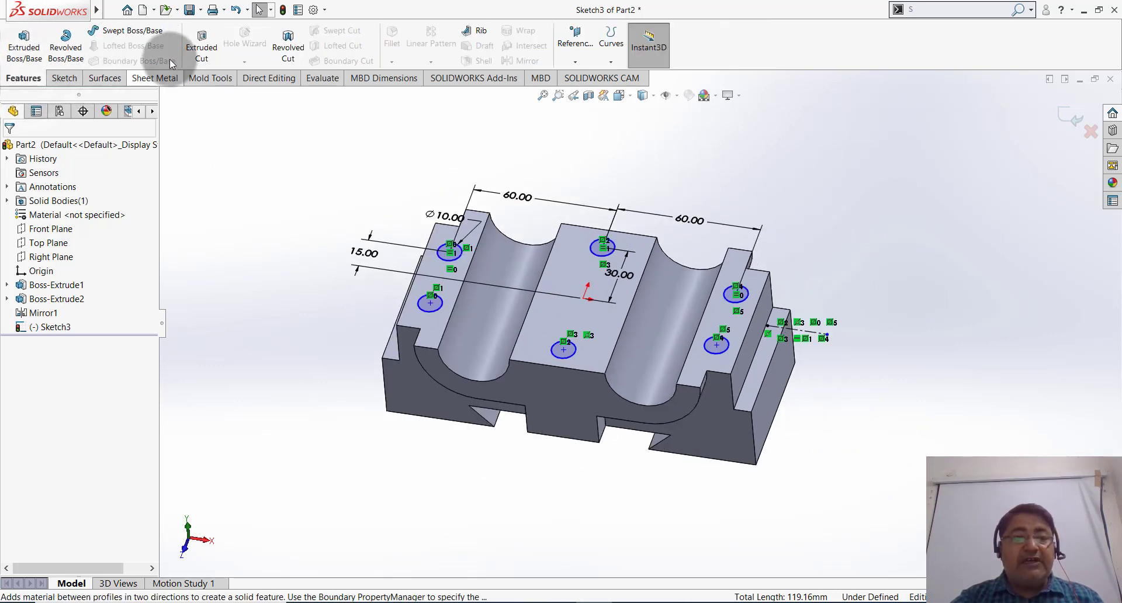
click(201, 44)
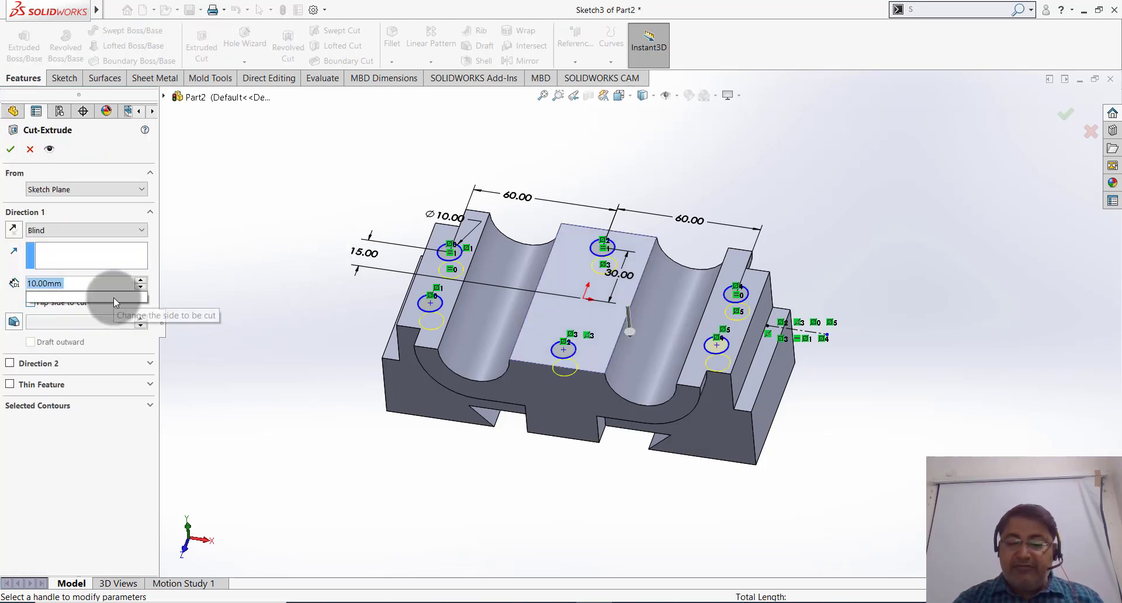
text(30)
key(Return)
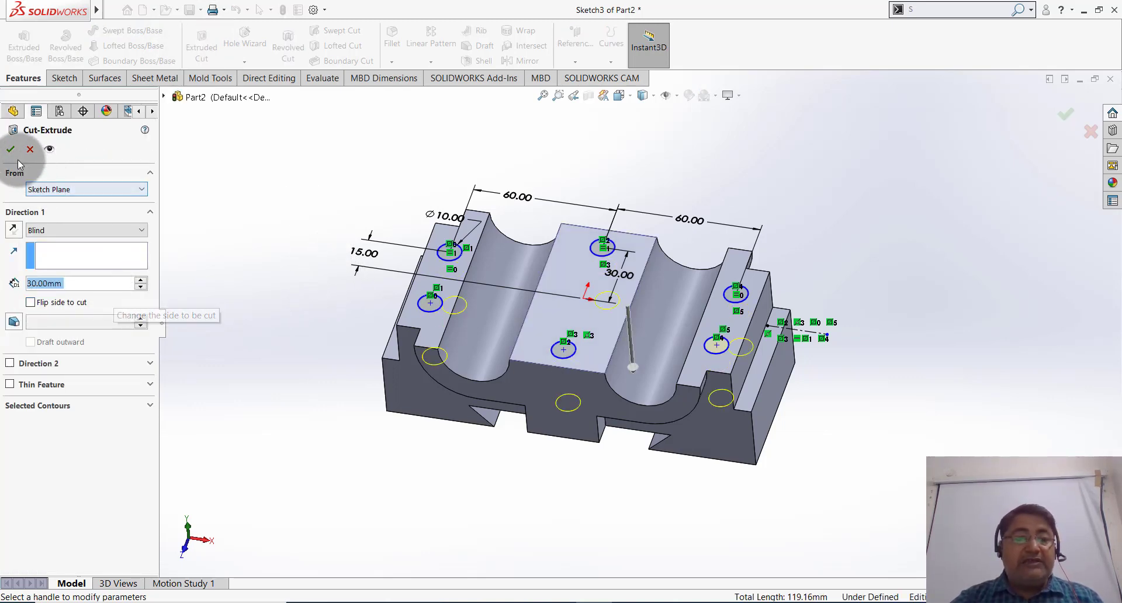
click(11, 149)
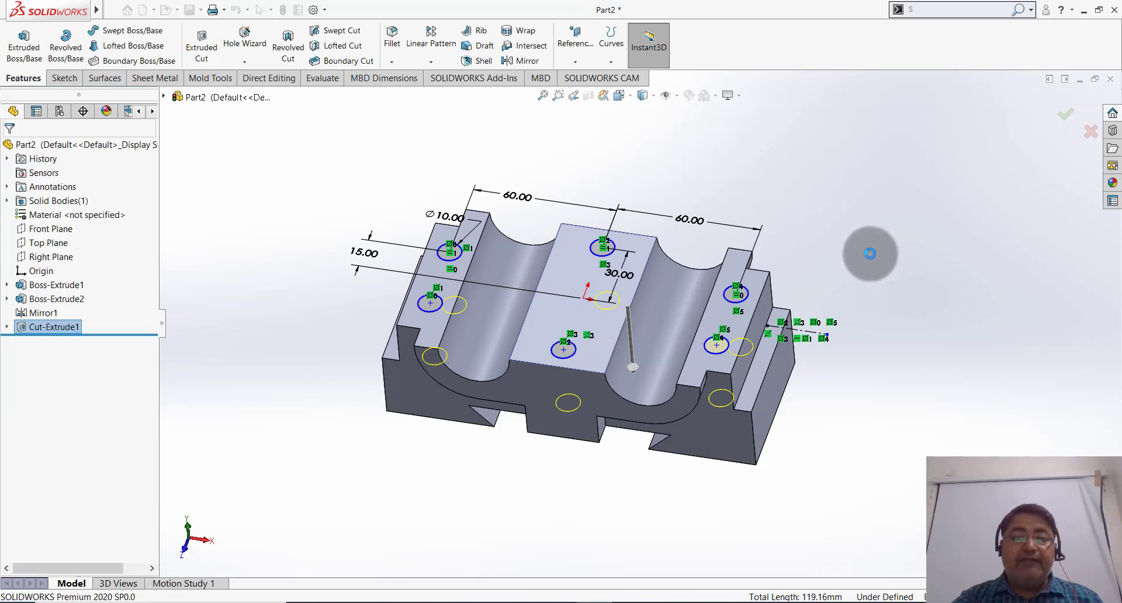
mouse_move(852, 393)
middle_down()
mouse_move(858, 354)
mouse_move(844, 394)
middle_up()
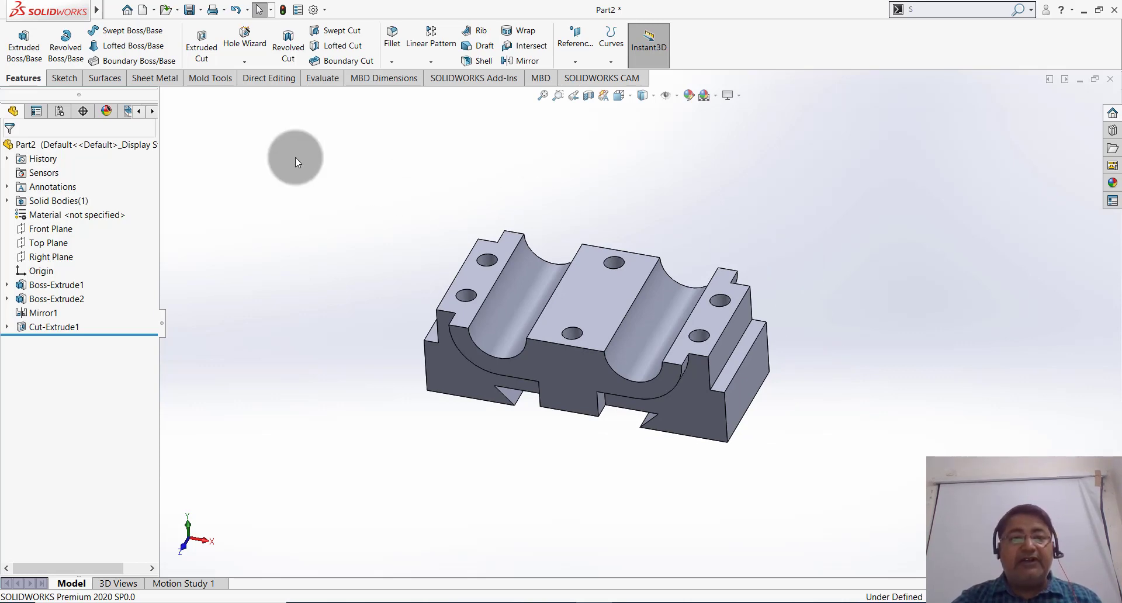
Step: Fillet all of the bearing block's edges, selected with a window and Ctrl+A, at 1 mm radius
click(401, 65)
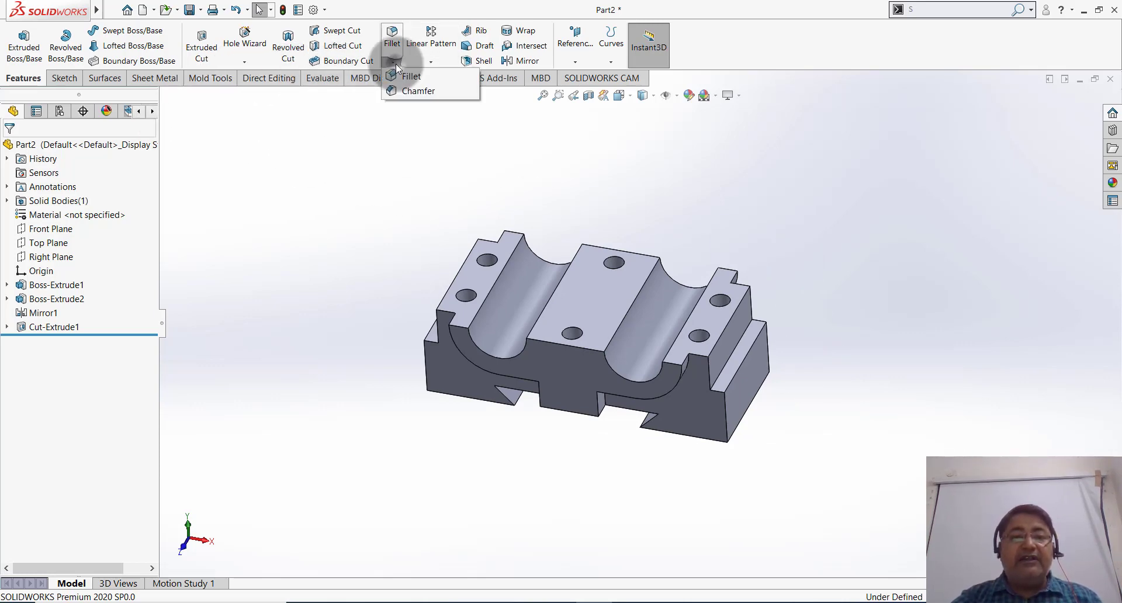
click(755, 210)
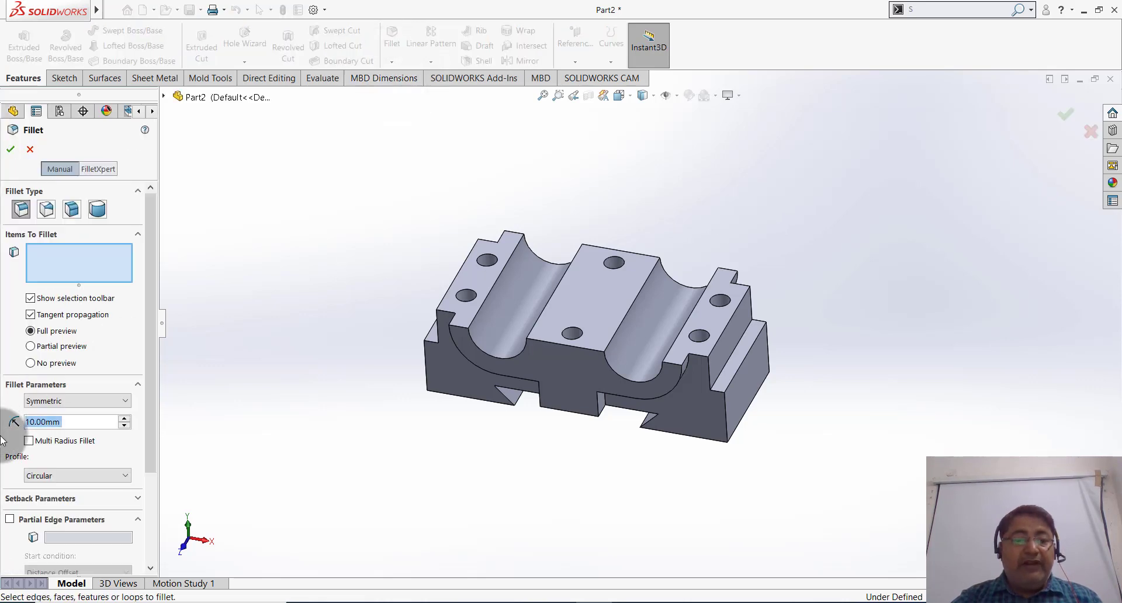
text(1)
key(Return)
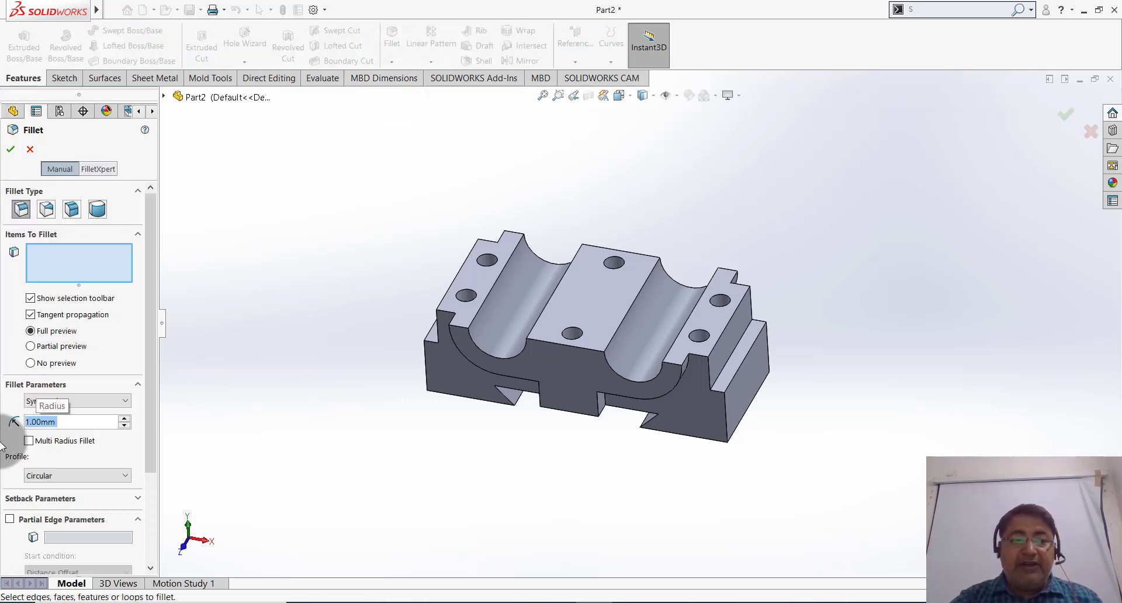
drag(864, 195, 362, 456)
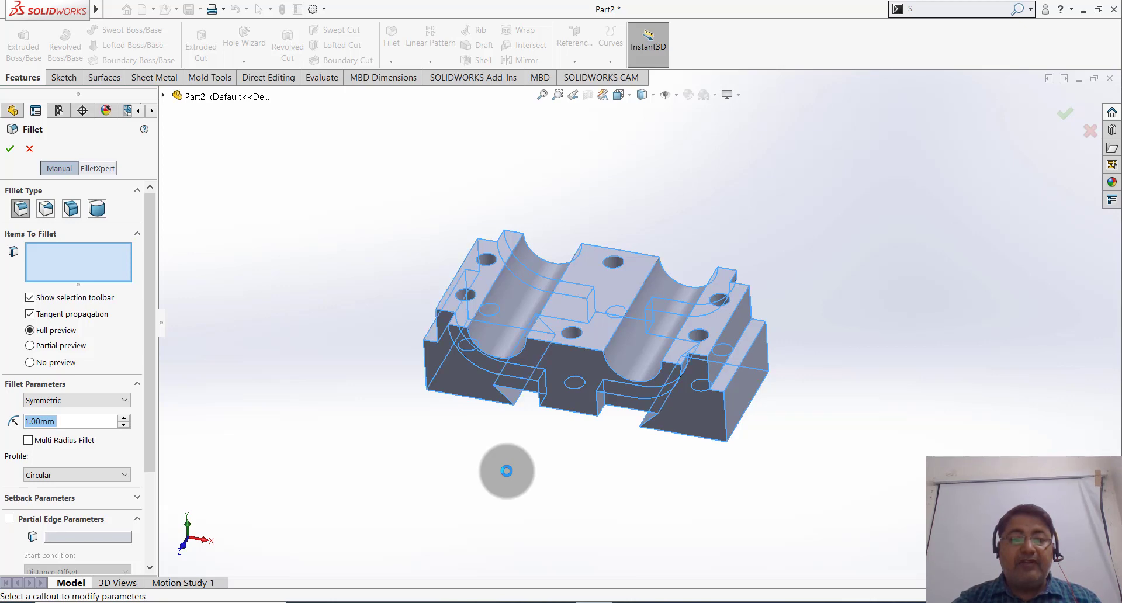
key(ctrl+a)
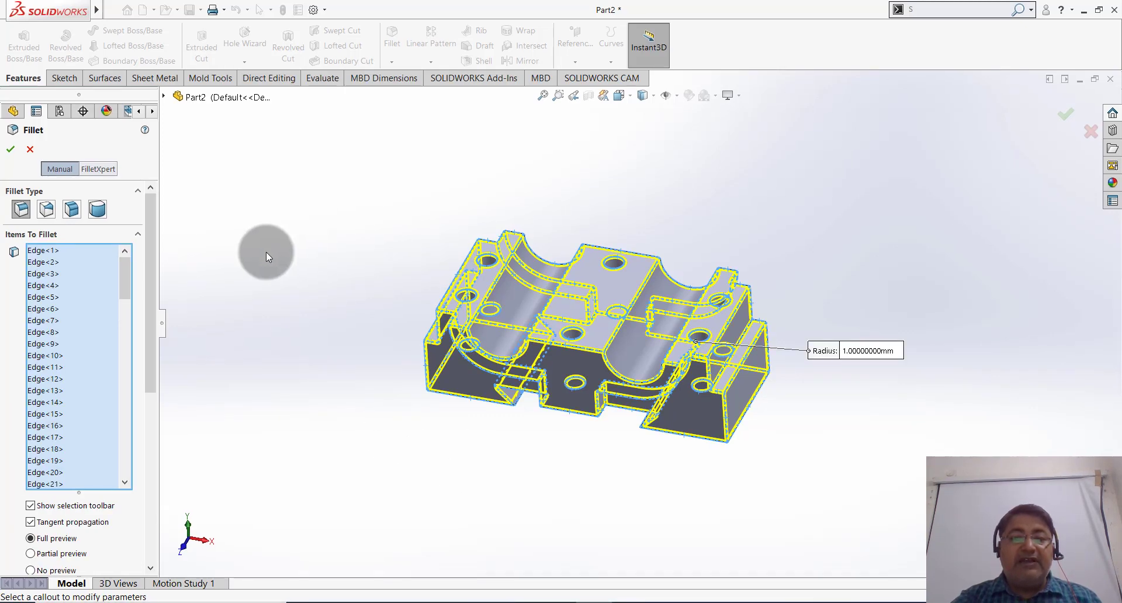
click(11, 150)
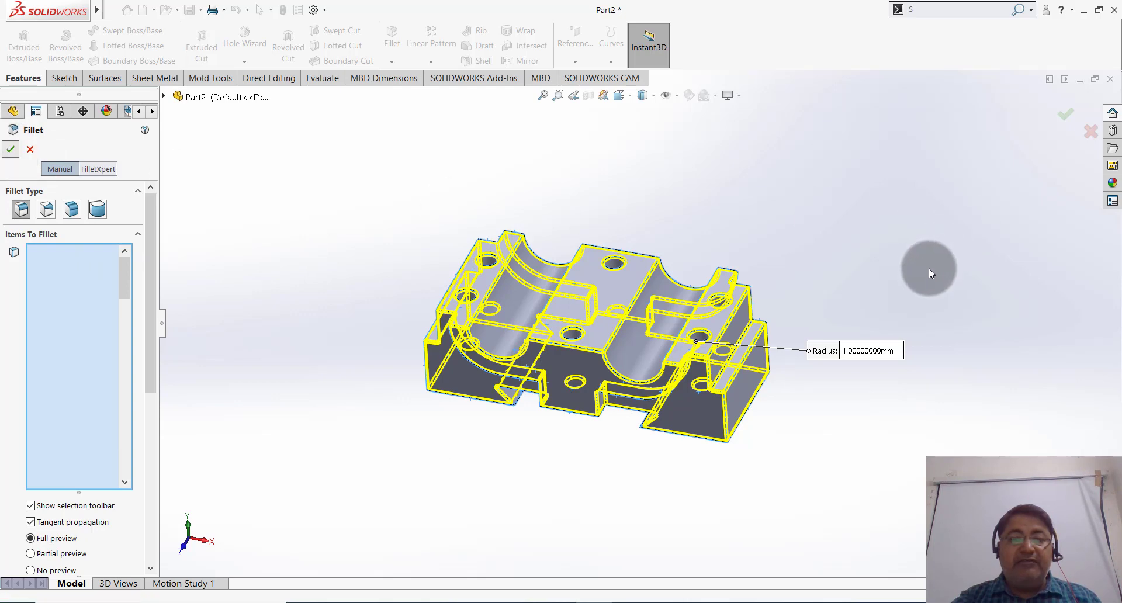
middle_drag(902, 380, 796, 246)
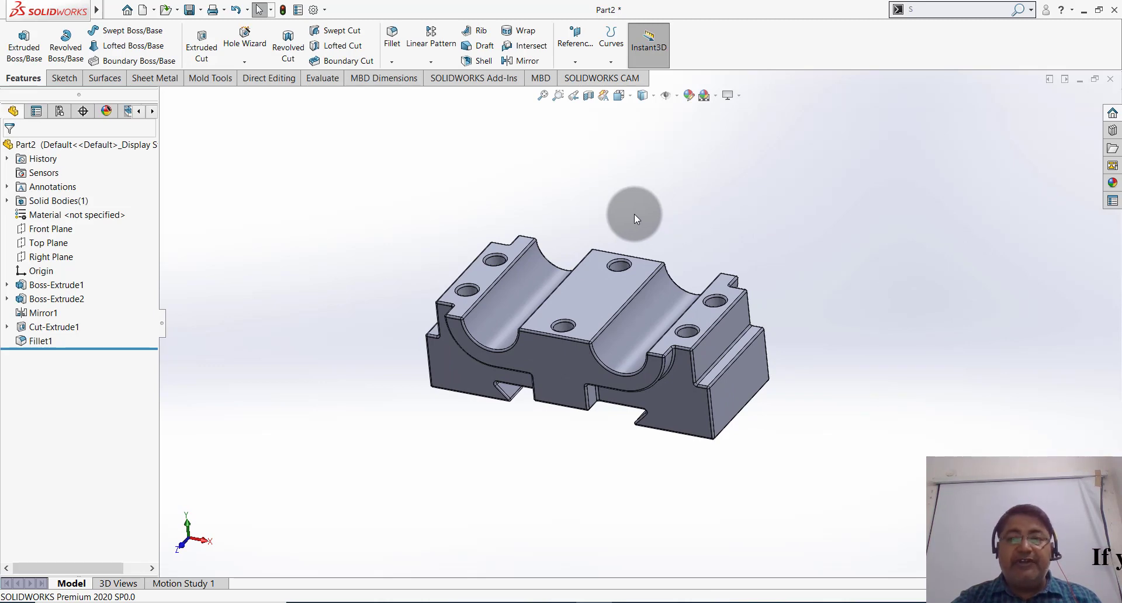
Step: Apply the Metal > Steel polished steel appearance to the entire bearing-block part
right_click(600, 298)
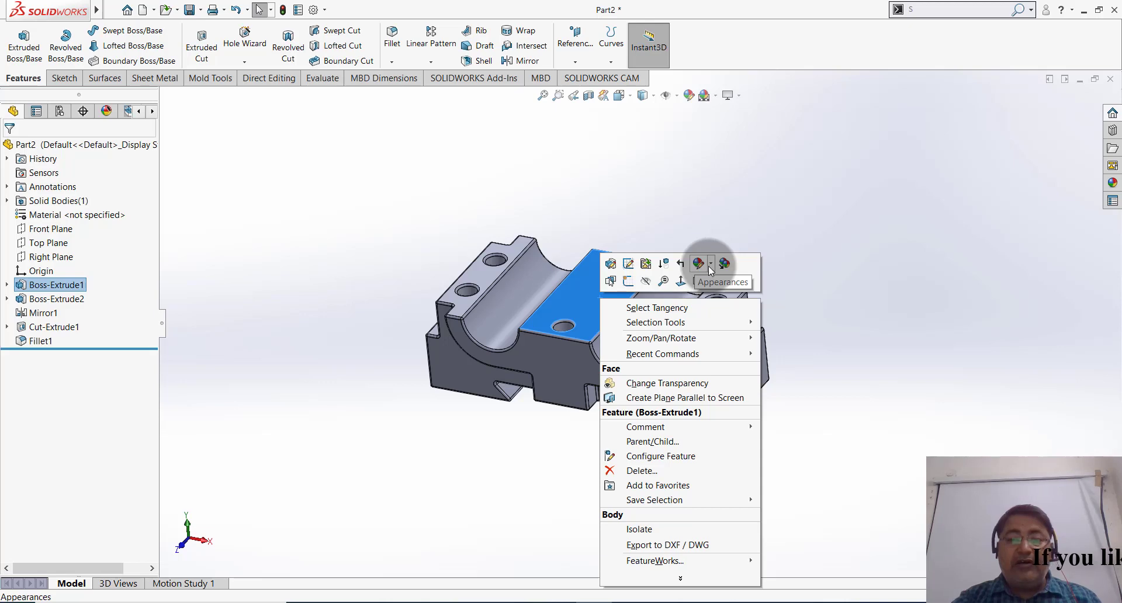
click(711, 264)
click(725, 321)
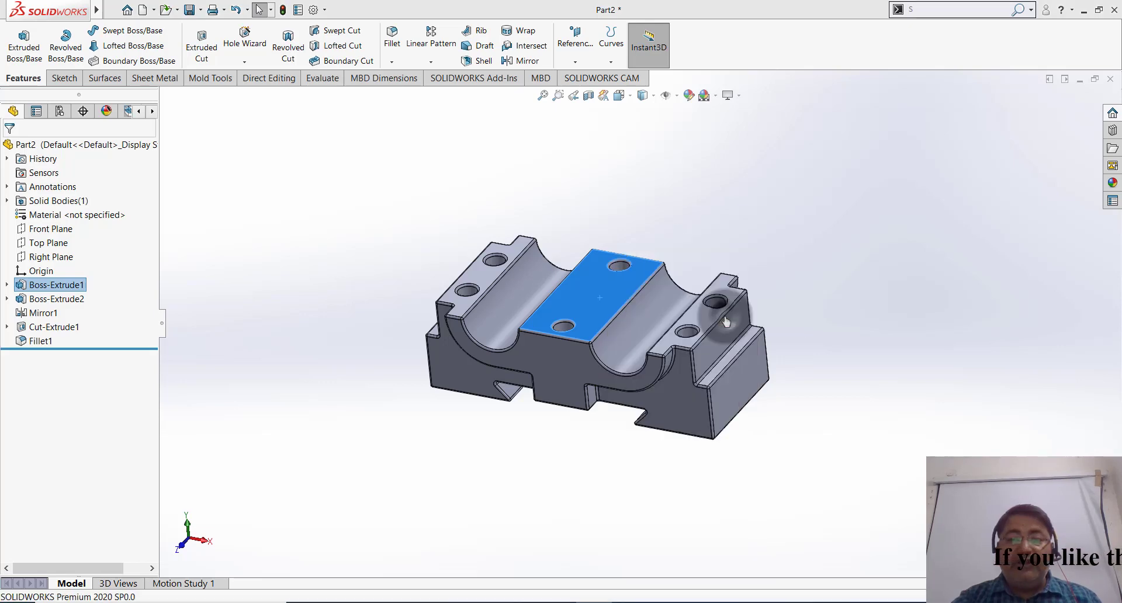
click(826, 276)
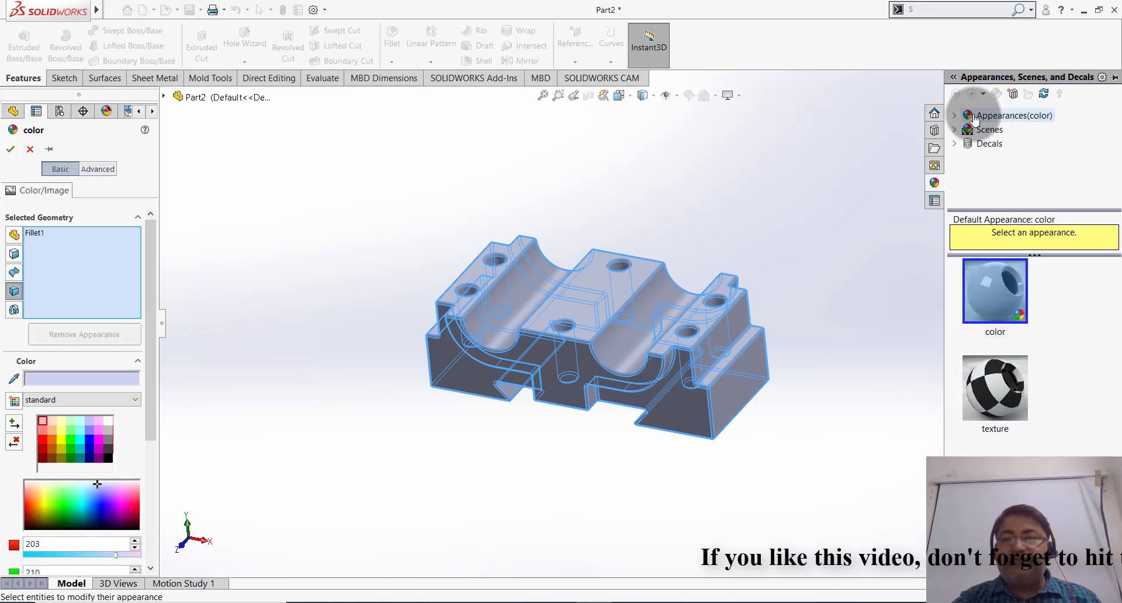
click(956, 119)
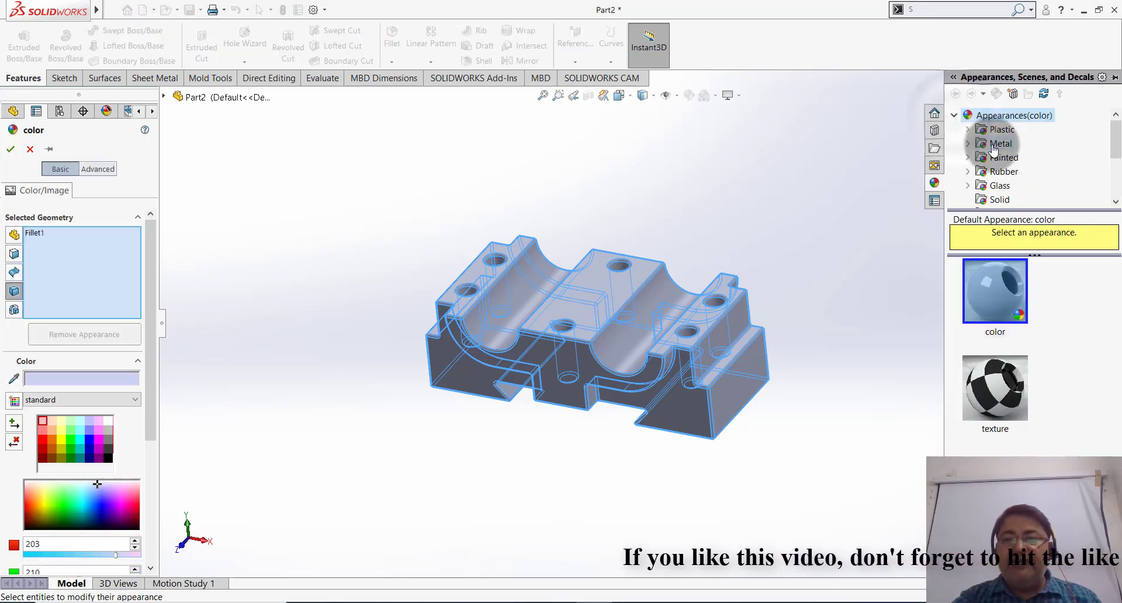
click(967, 146)
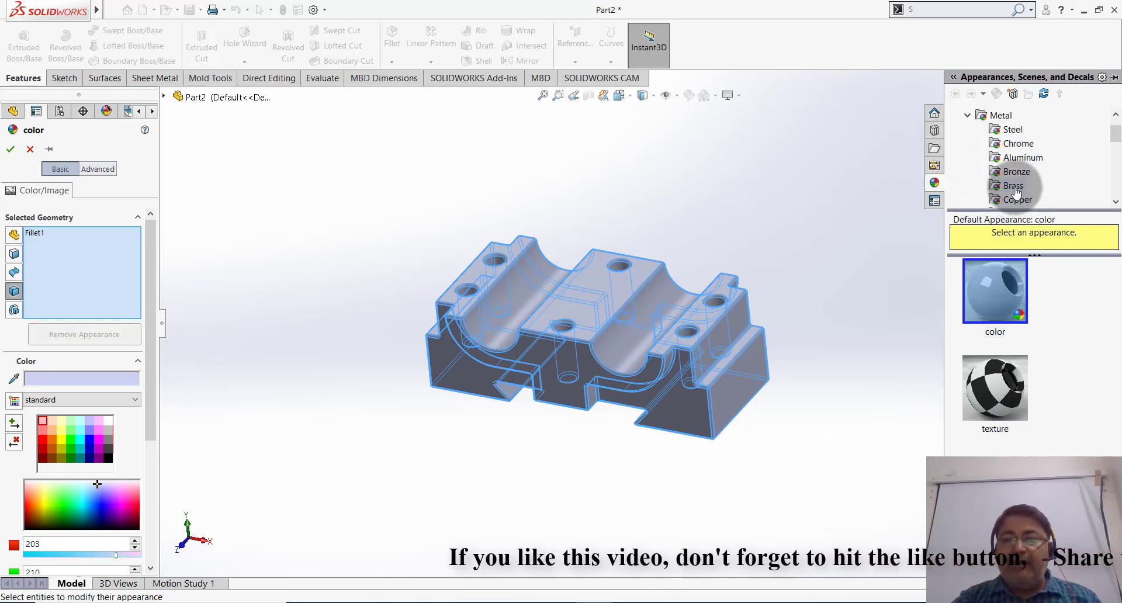
scroll(1028, 196, down, 1)
scroll(1057, 171, up, 2)
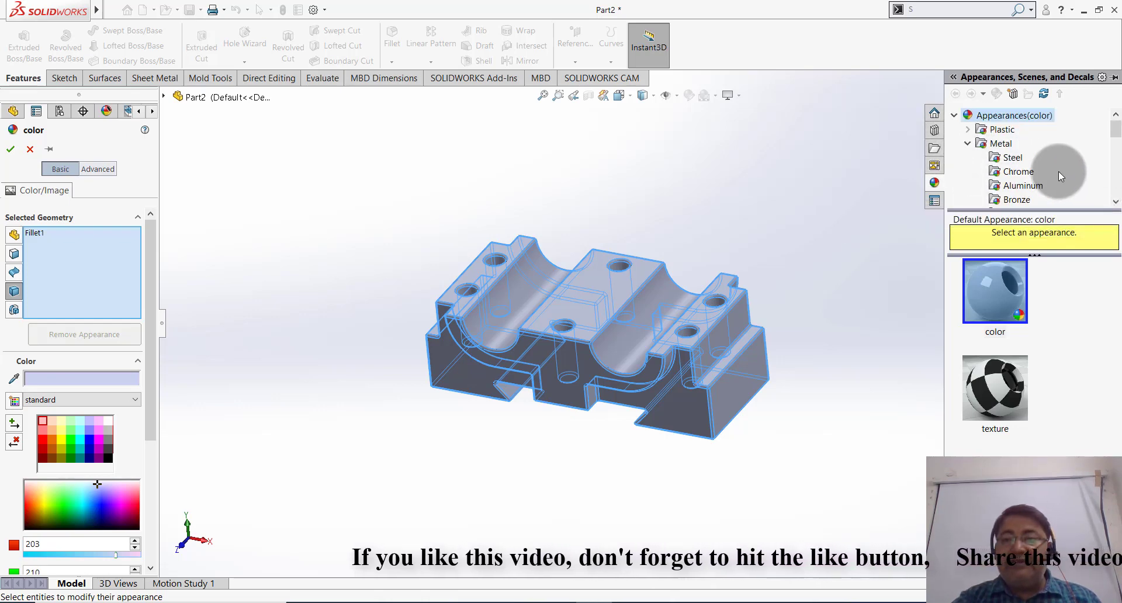
click(1013, 157)
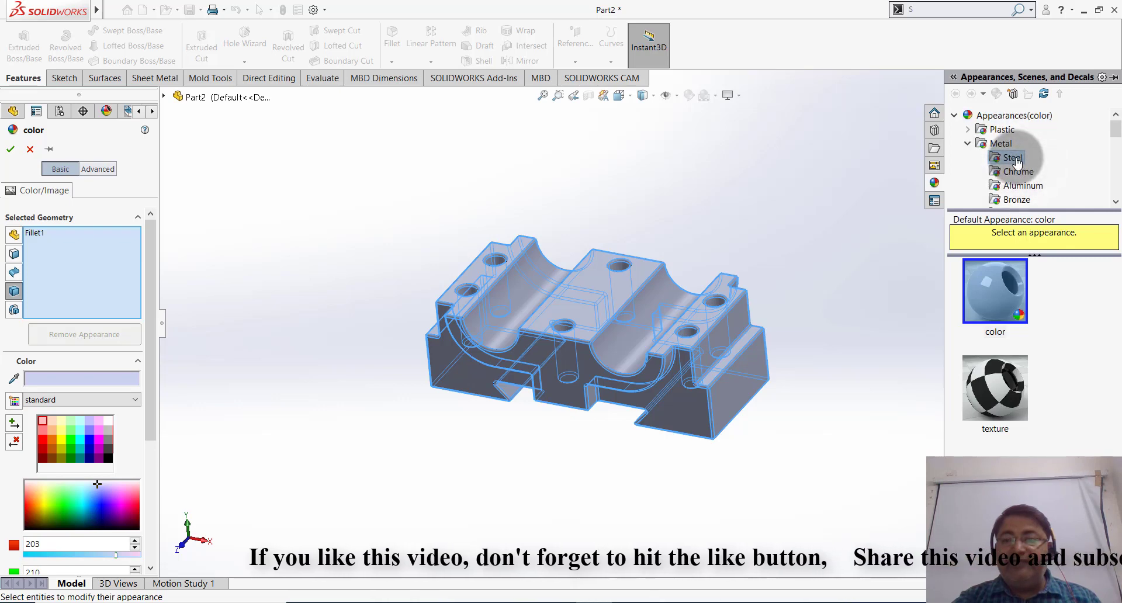
drag(995, 290, 622, 304)
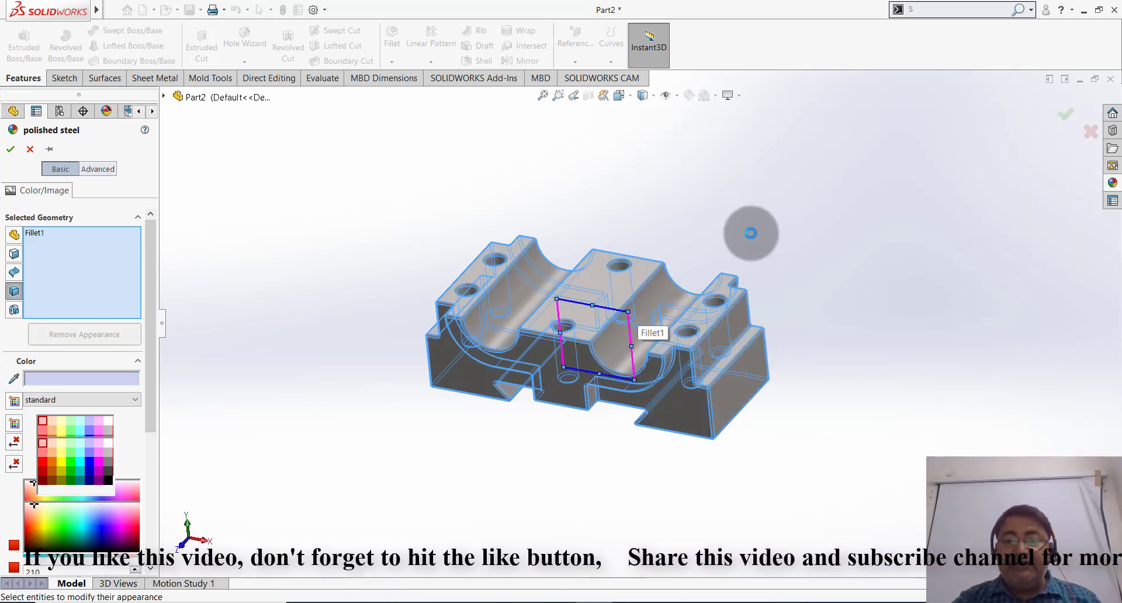
click(11, 150)
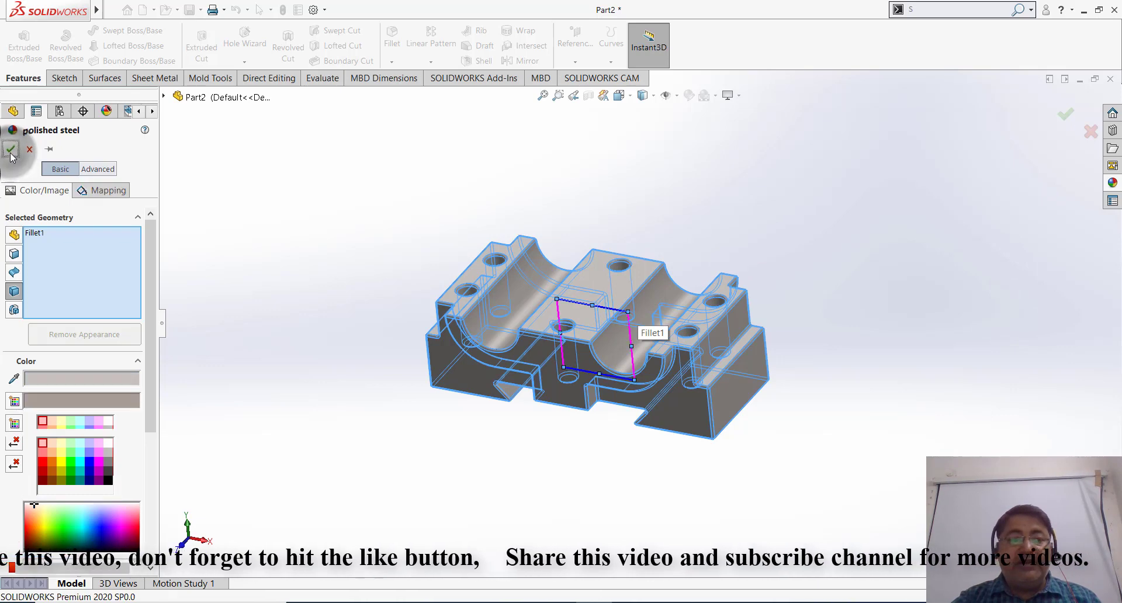
middle_drag(787, 271, 786, 234)
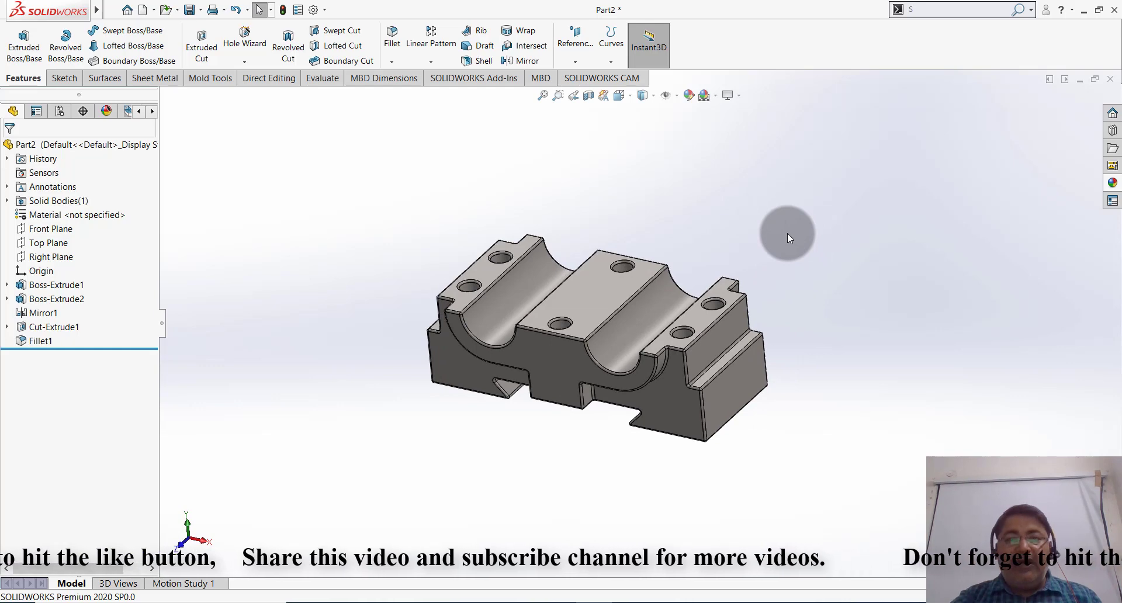
Step: Save the part to the Desktop with the file name BASE1
click(112, 10)
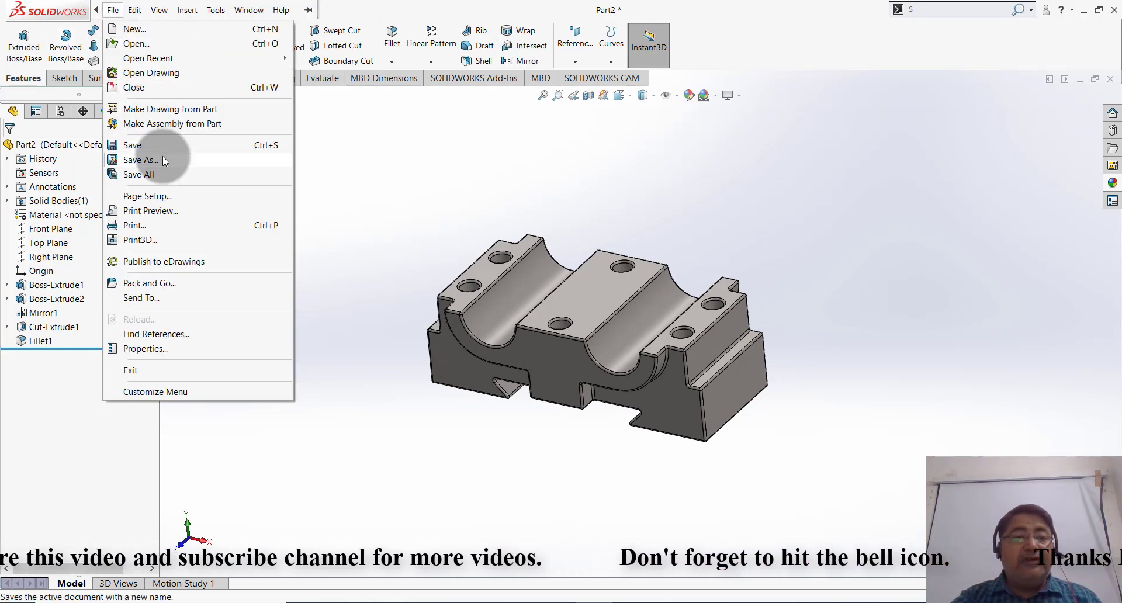
click(143, 157)
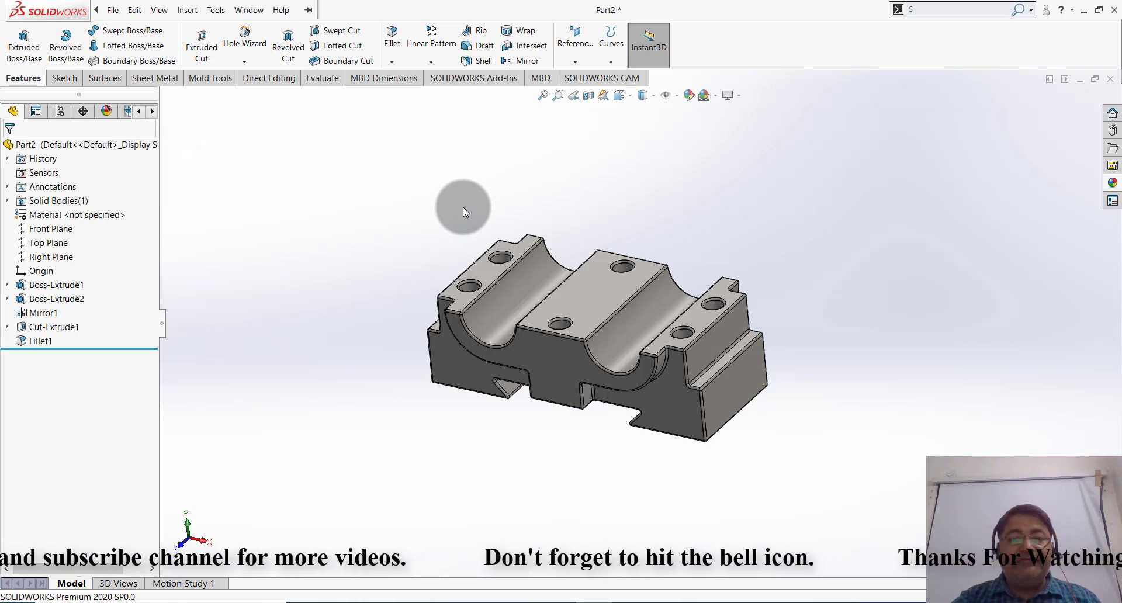
click(402, 234)
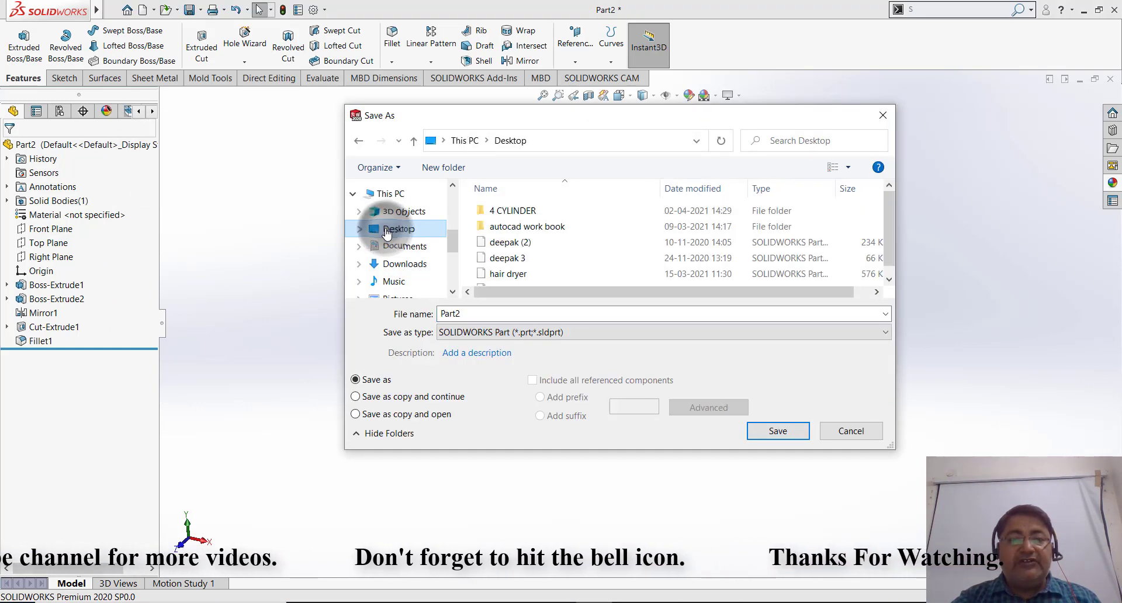
double_click(489, 314)
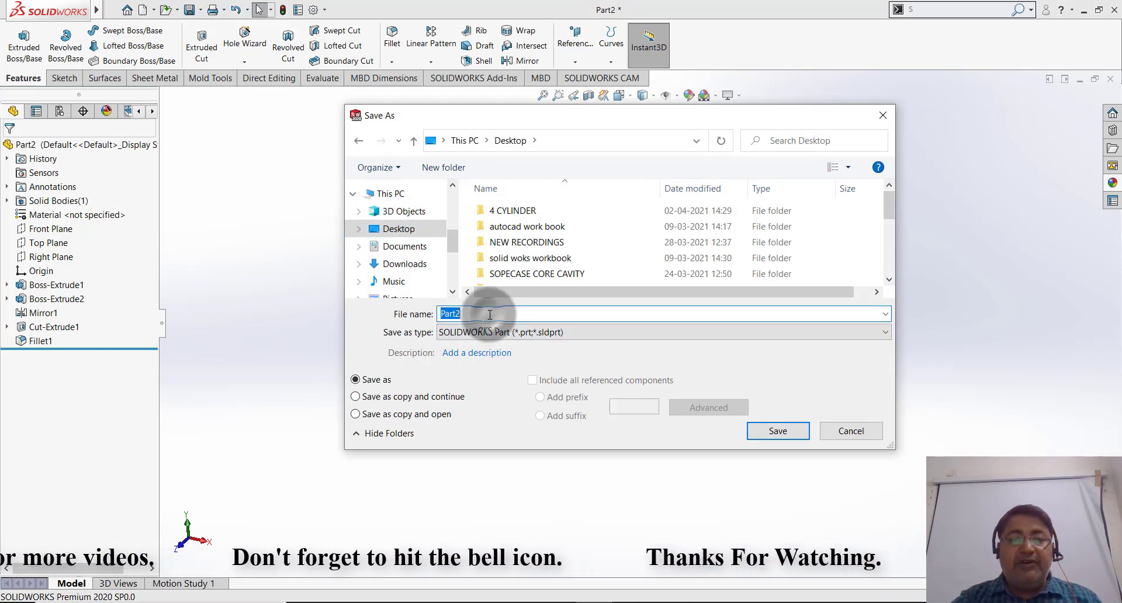
key(BackSpace)
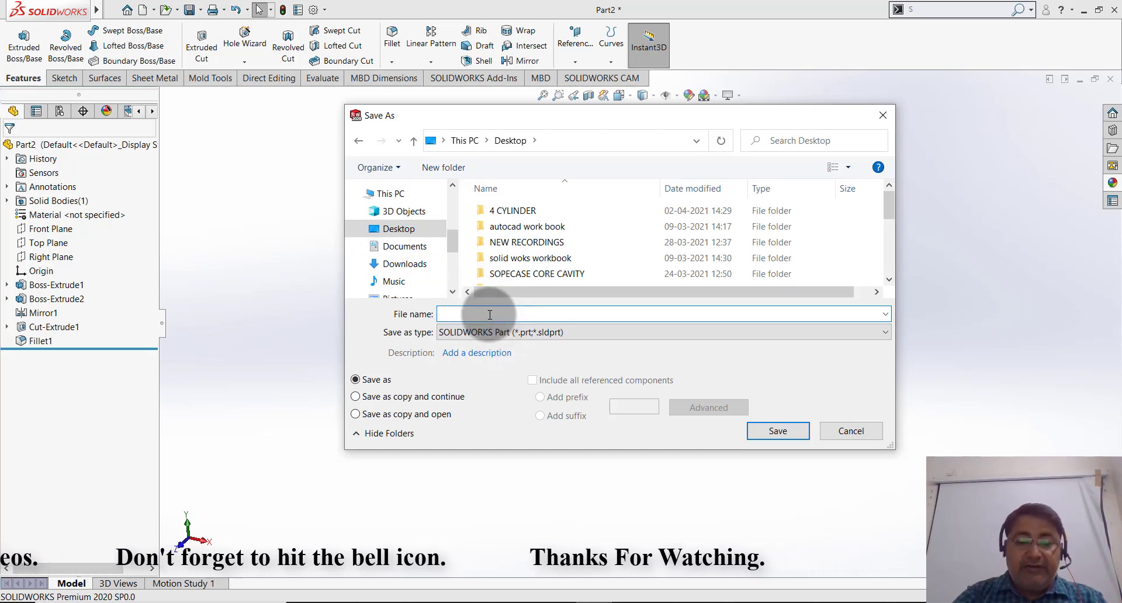
text(BA)
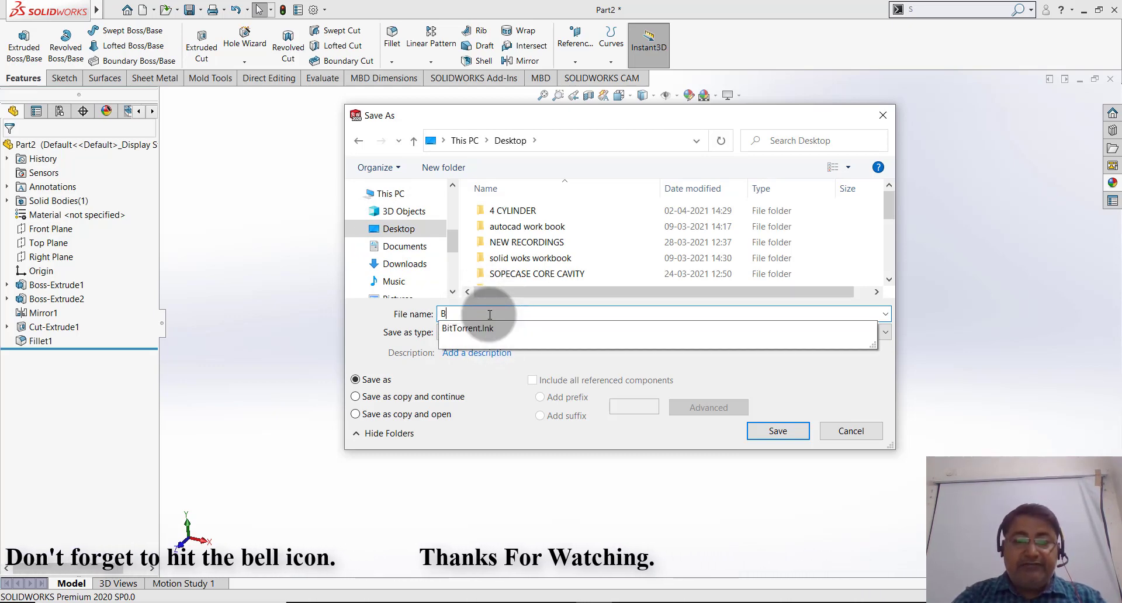
text(SE1)
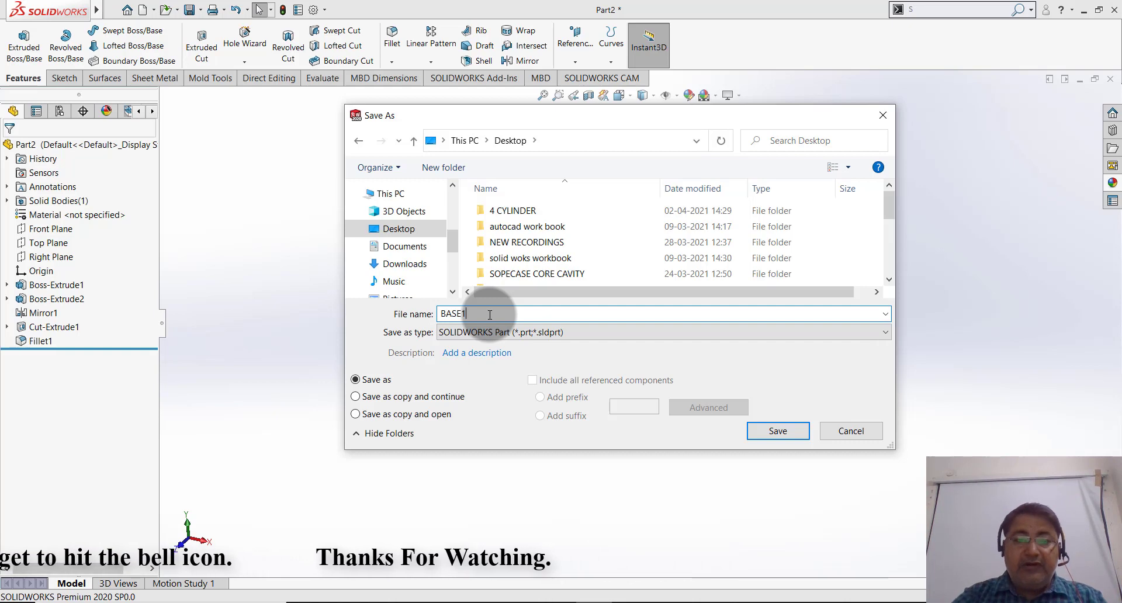
click(789, 431)
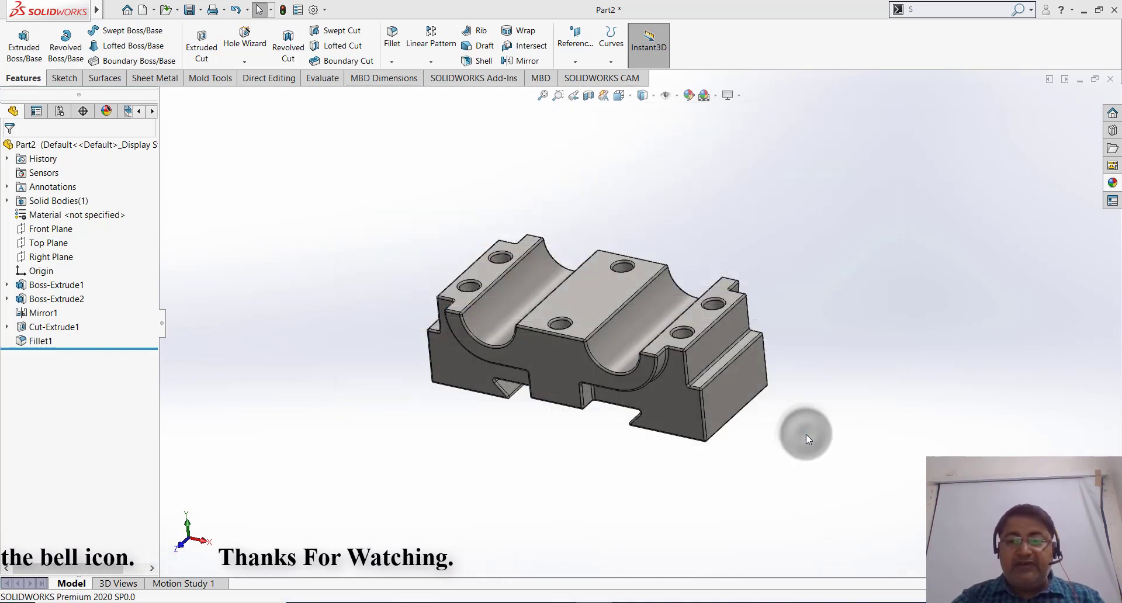
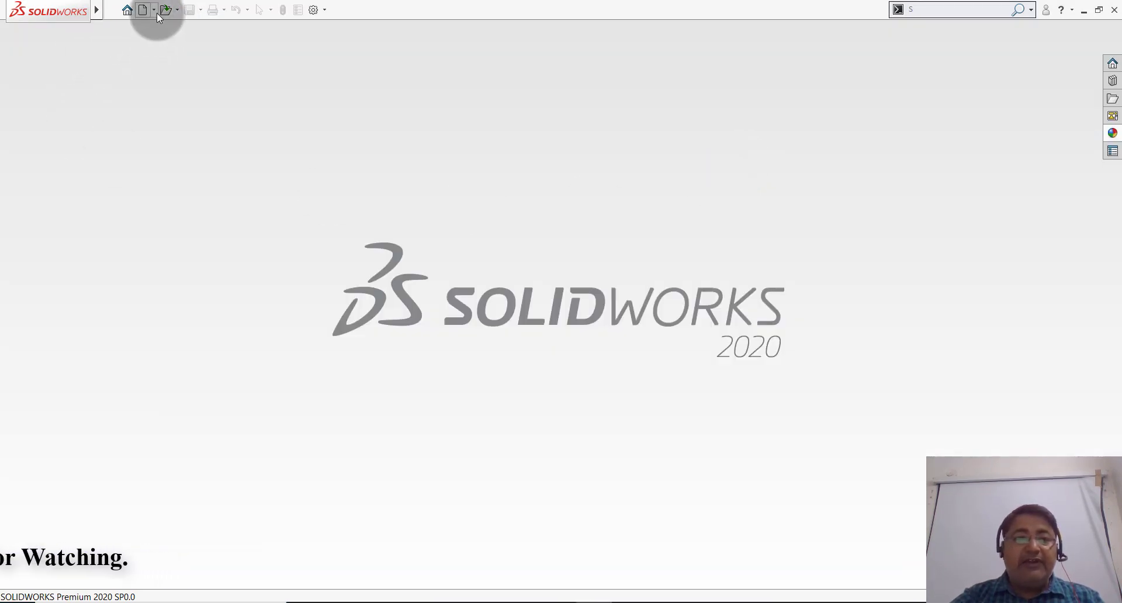
Step: Create a new Part document and bring up the Sketch tools
click(153, 12)
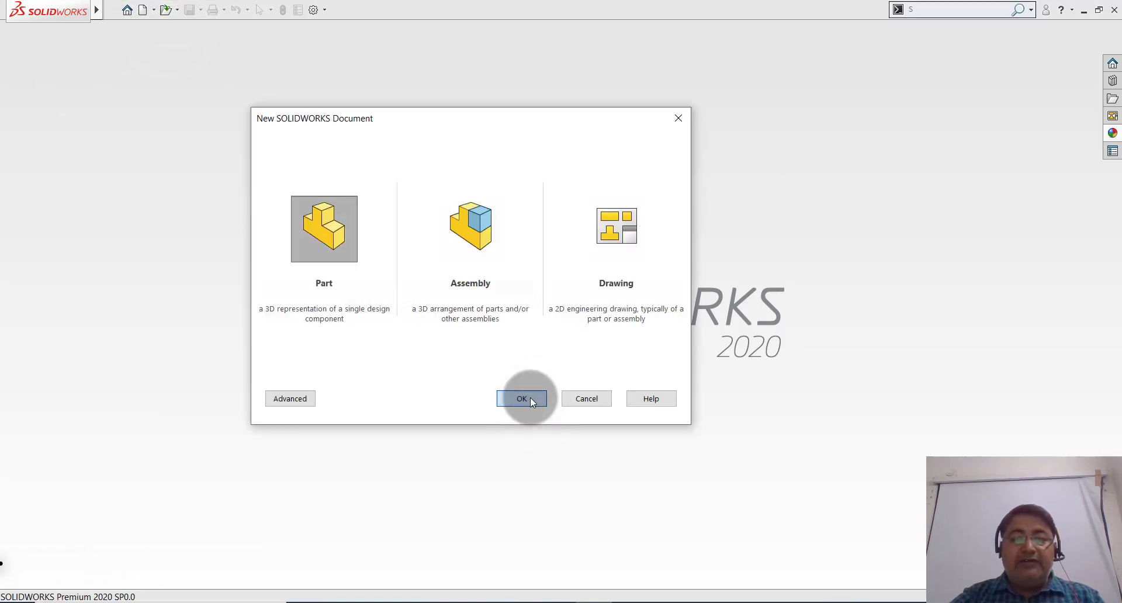
click(531, 398)
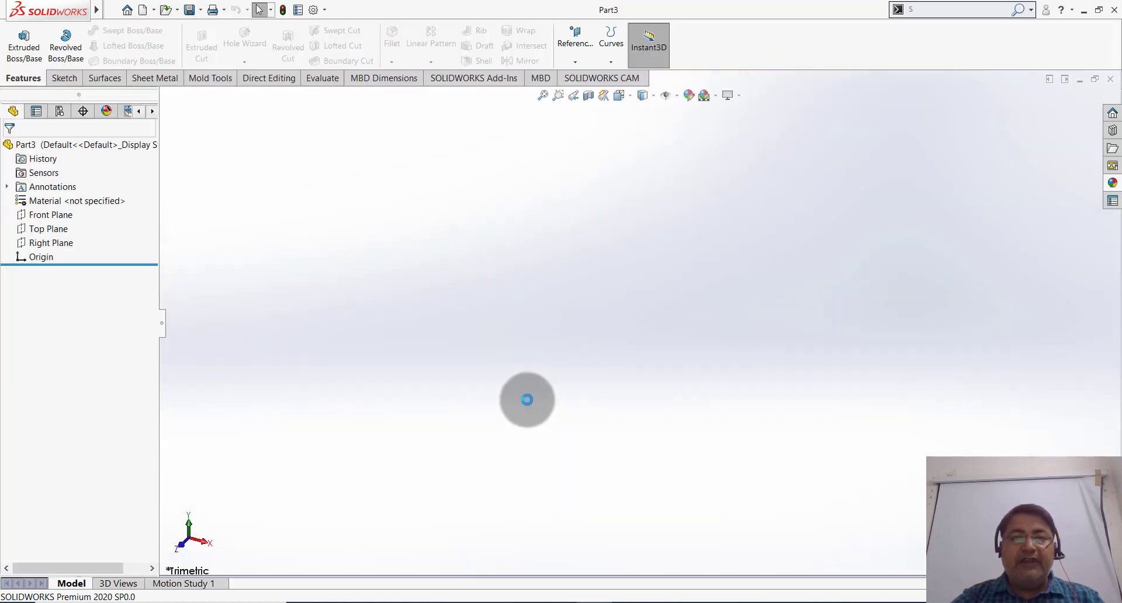
click(64, 82)
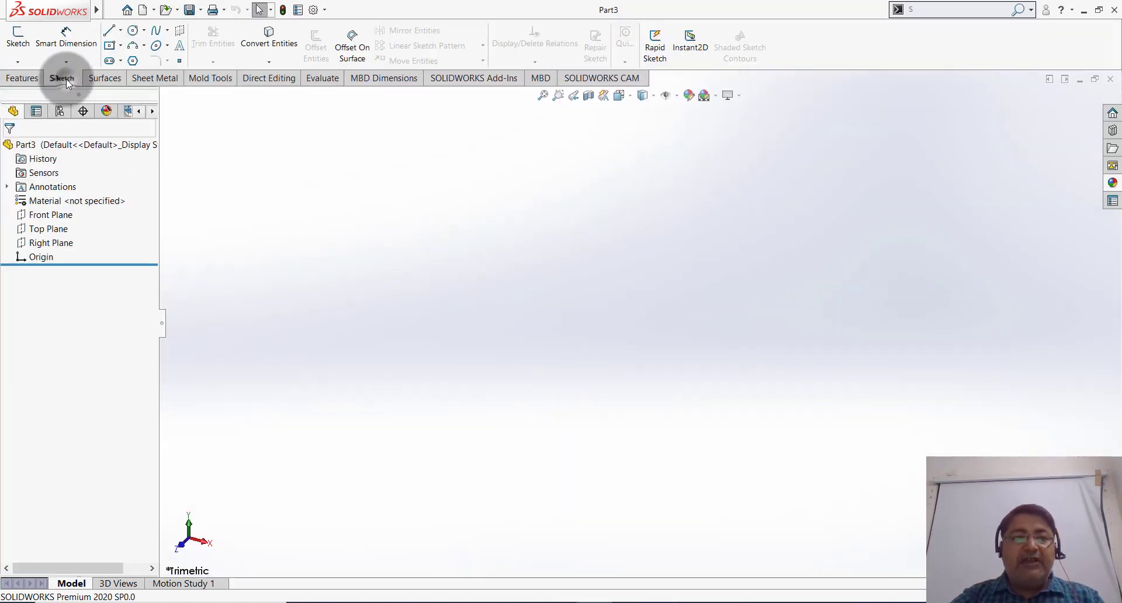
Step: On the Front Plane, draw a center rectangle anchored at the origin
click(25, 45)
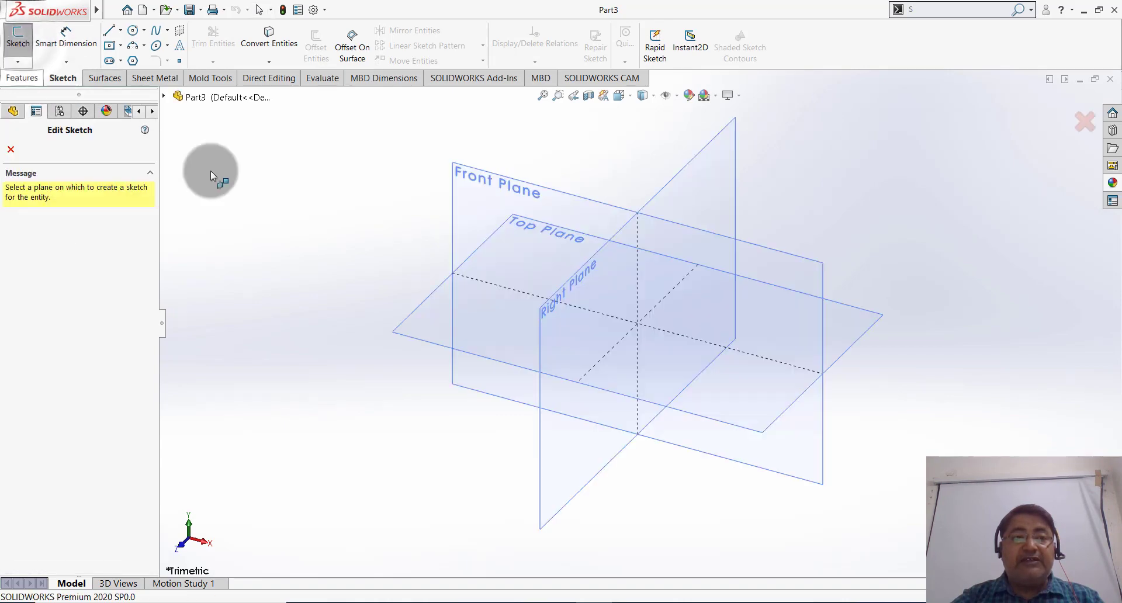
click(450, 168)
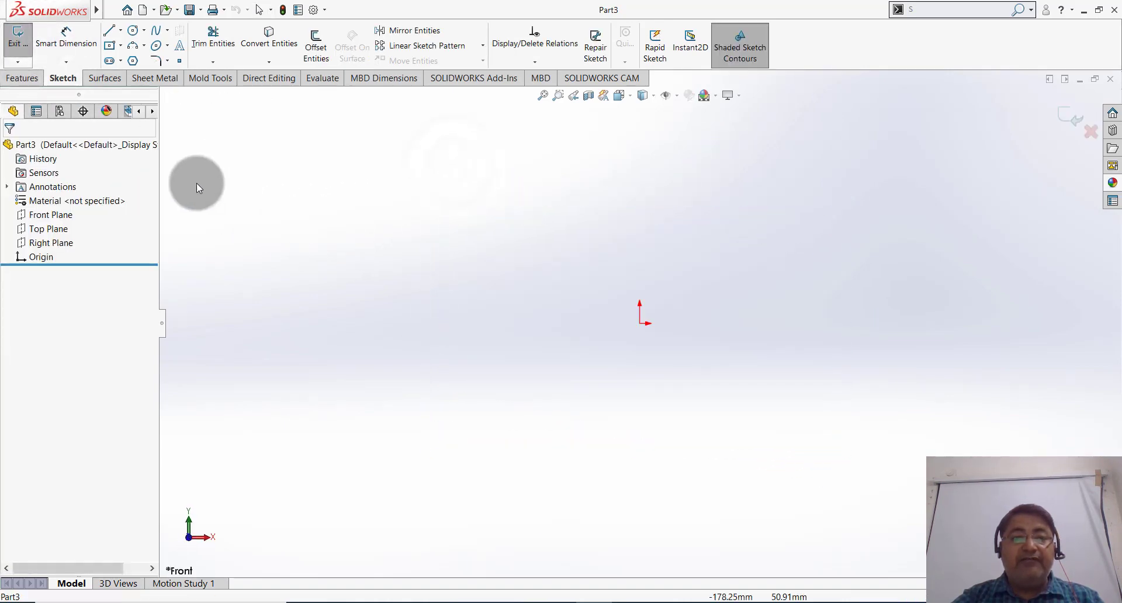
click(120, 46)
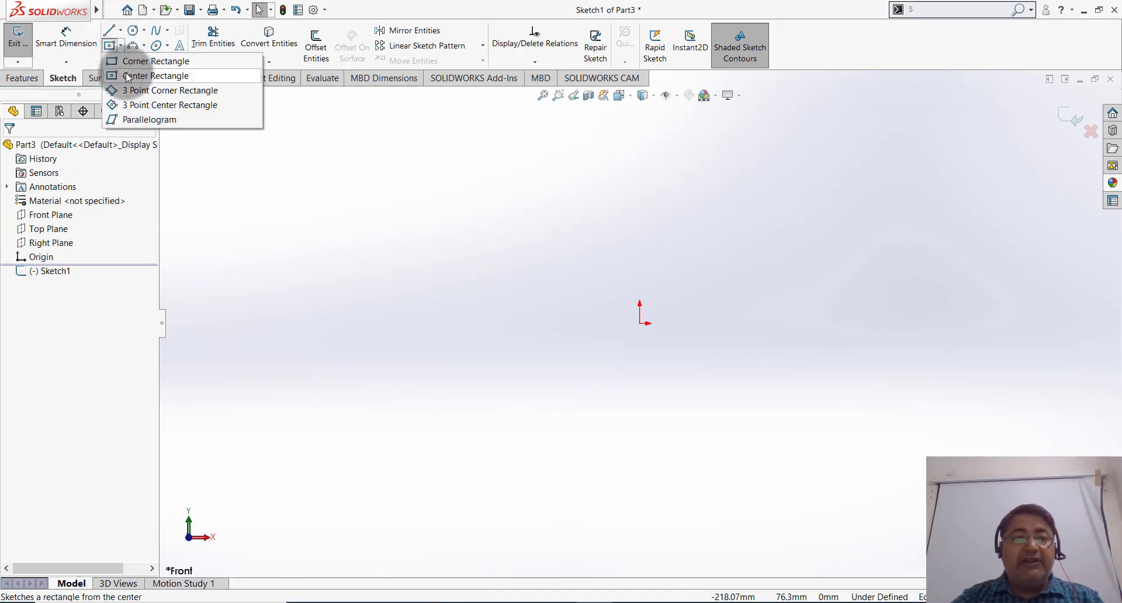
click(126, 75)
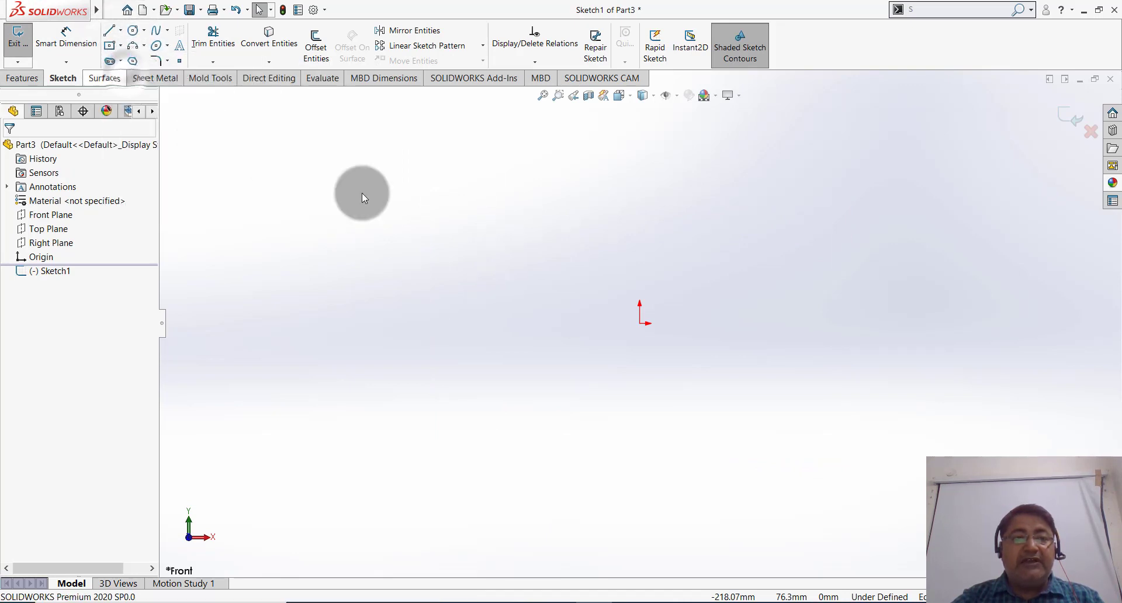
click(640, 323)
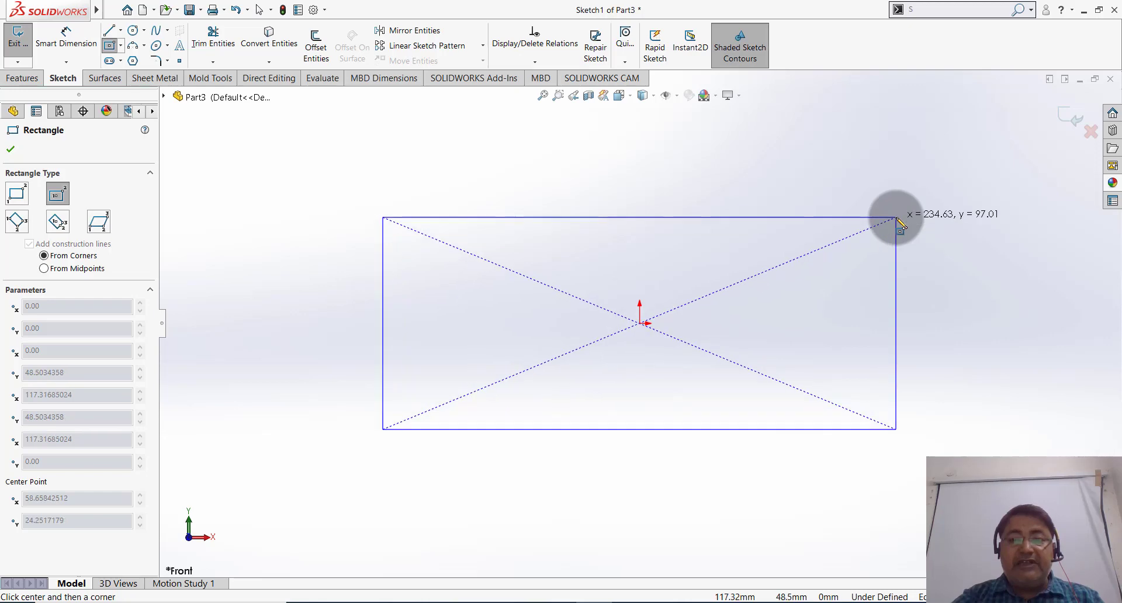
click(896, 217)
Step: Dimension the rectangle to 140 wide and 25 tall
click(72, 54)
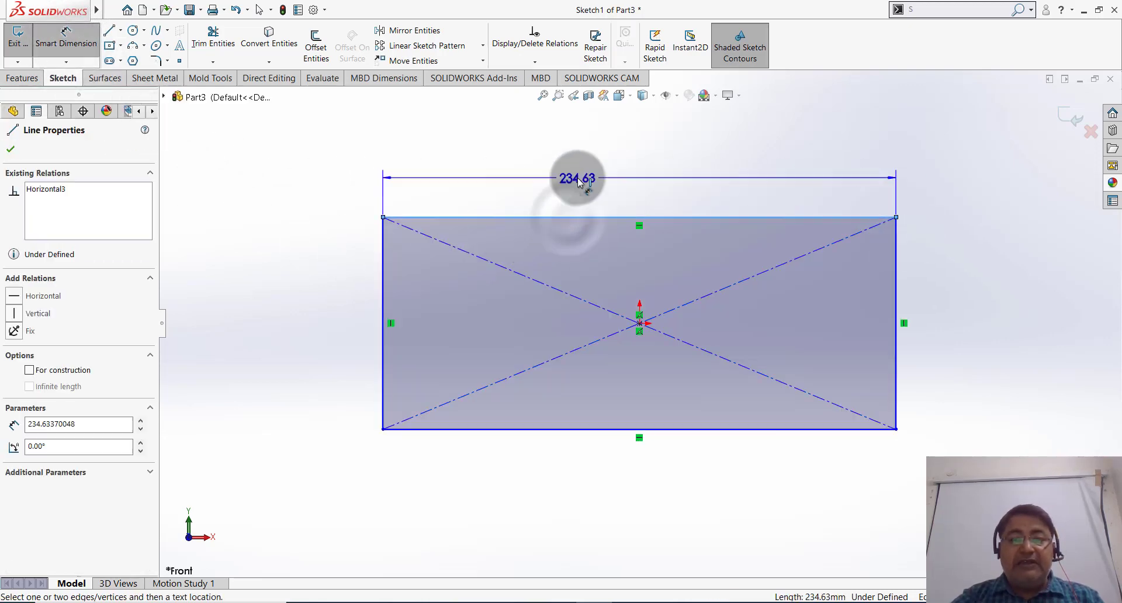
click(577, 178)
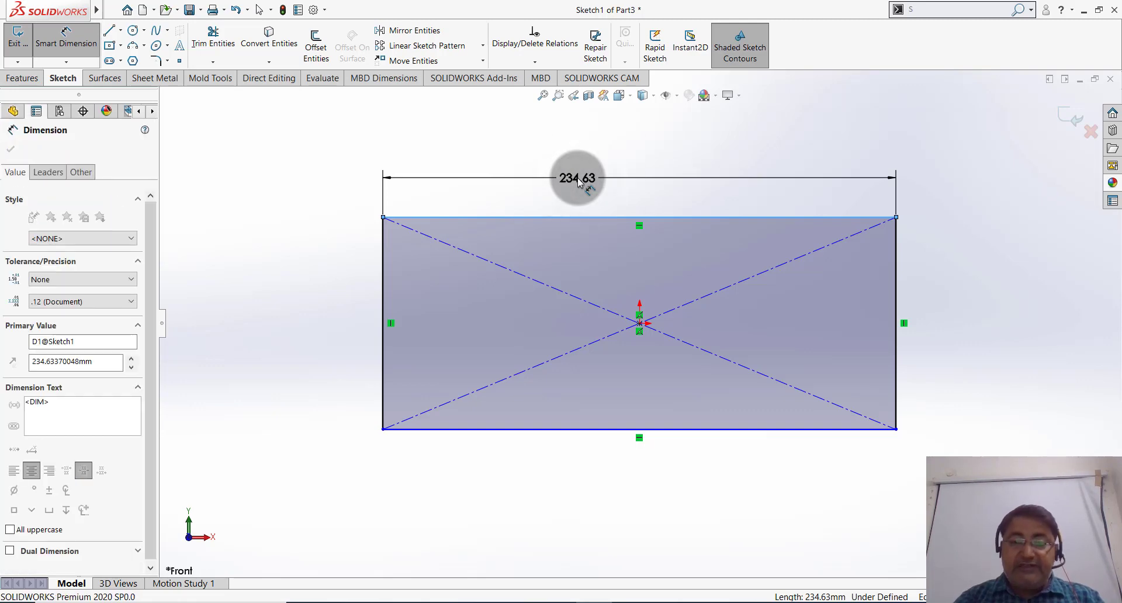
text(140)
key(Return)
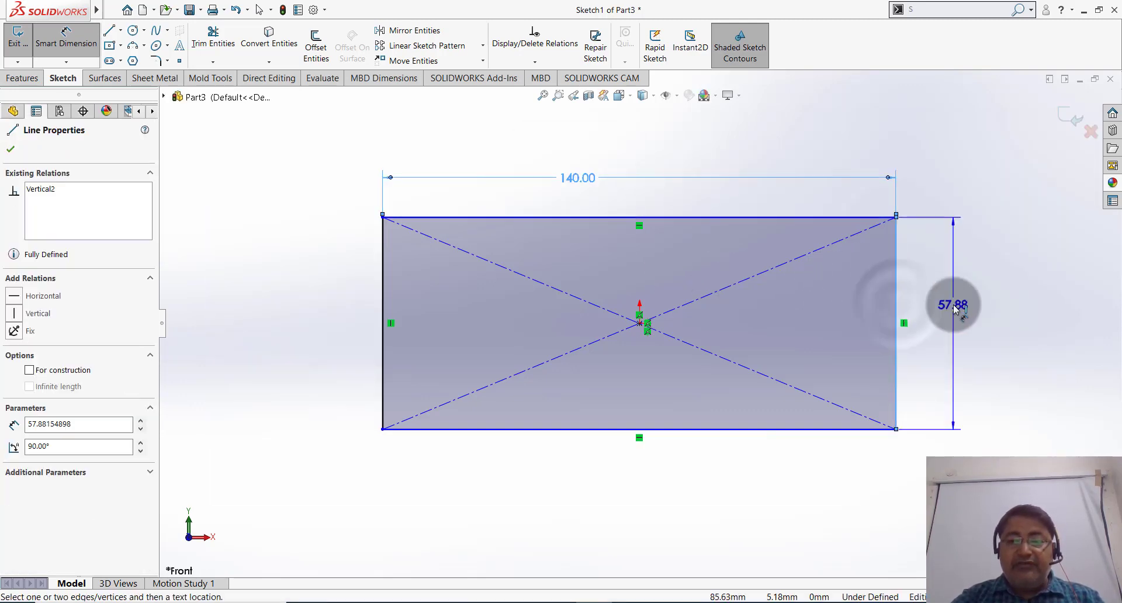
click(956, 309)
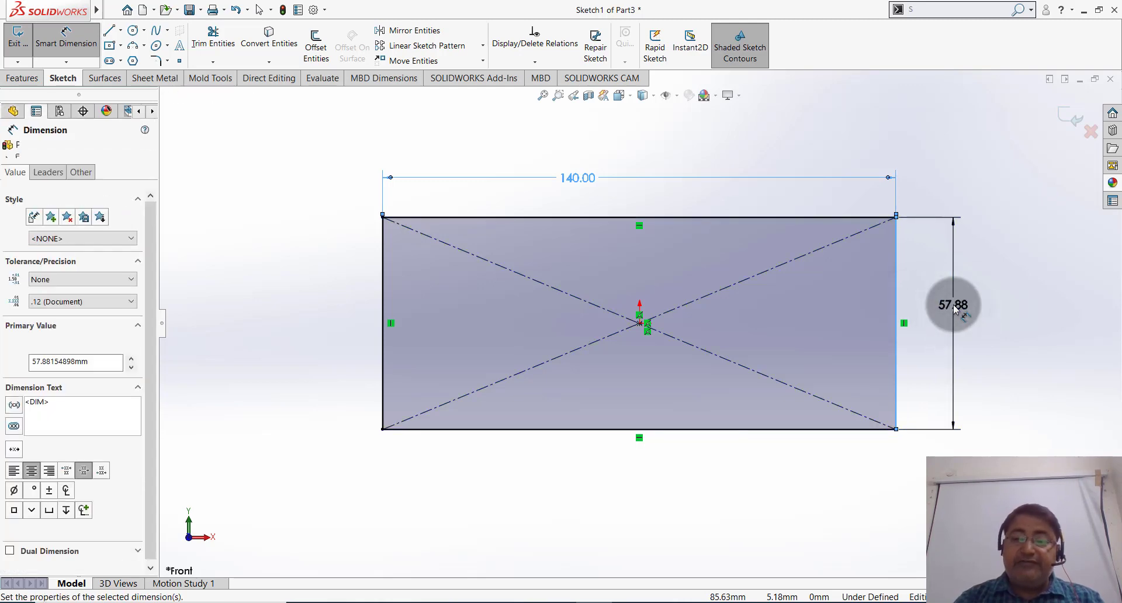
text(25)
click(743, 457)
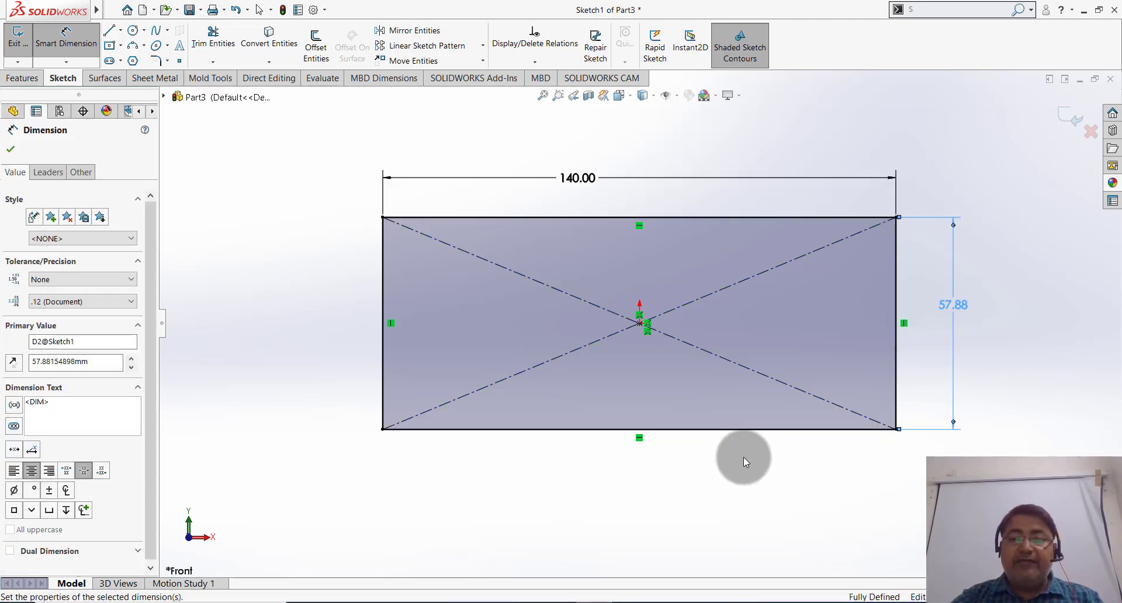
text(25)
click(713, 429)
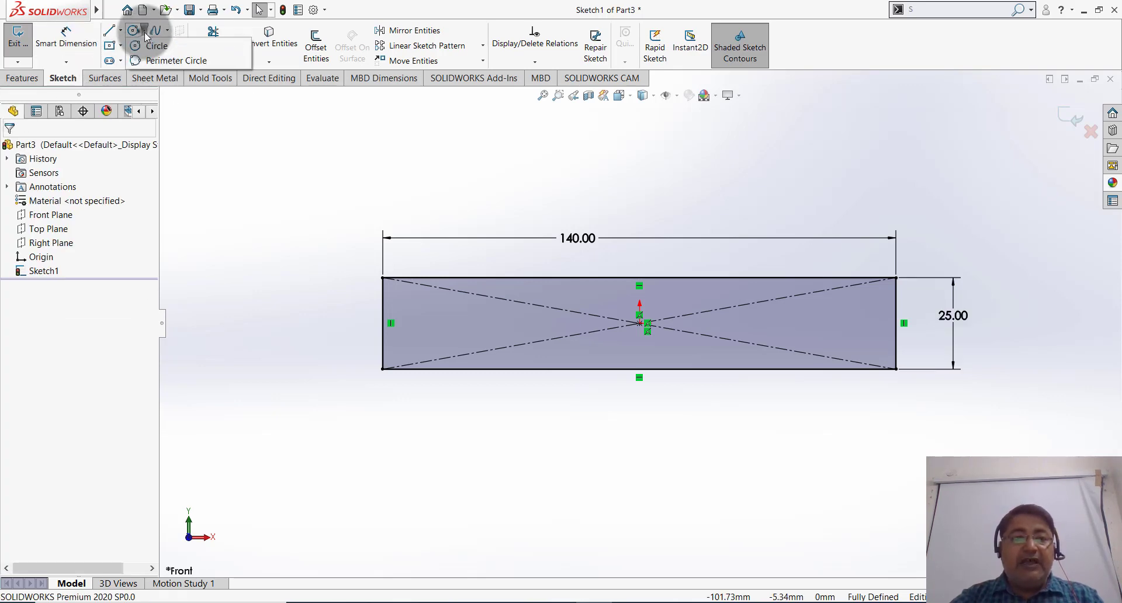
Step: Draw two circles centred on the rectangle's bottom edge, left and right
click(156, 45)
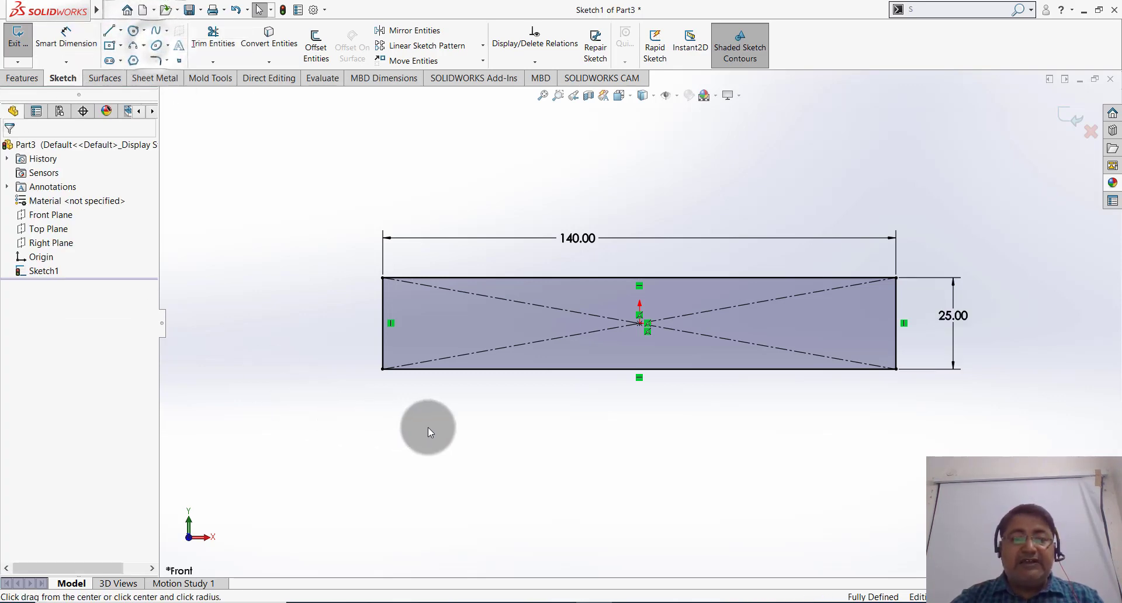
click(490, 368)
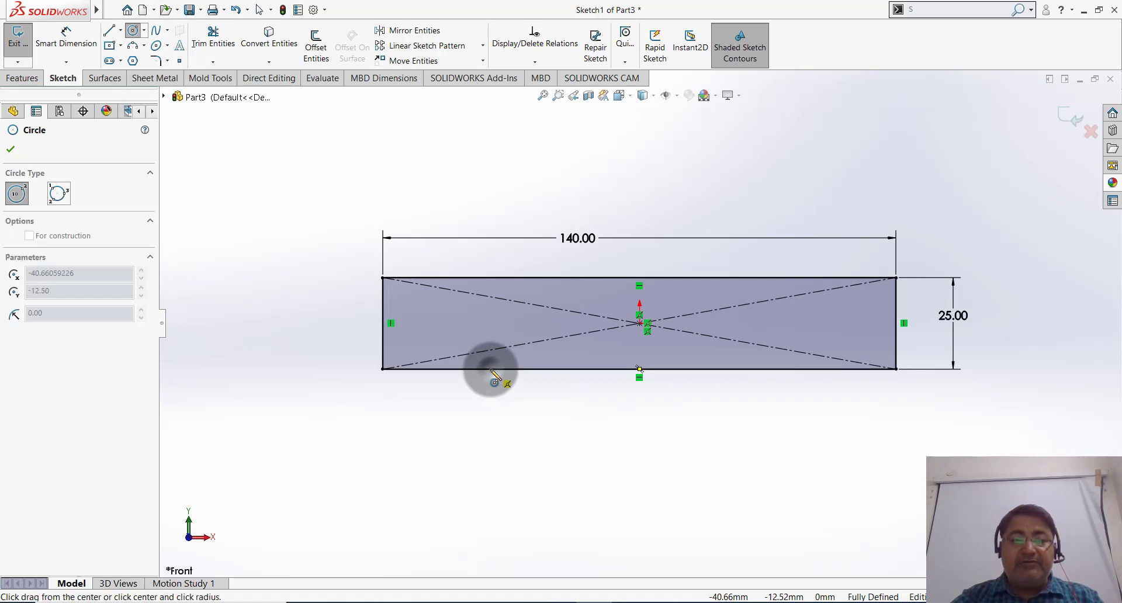
click(510, 335)
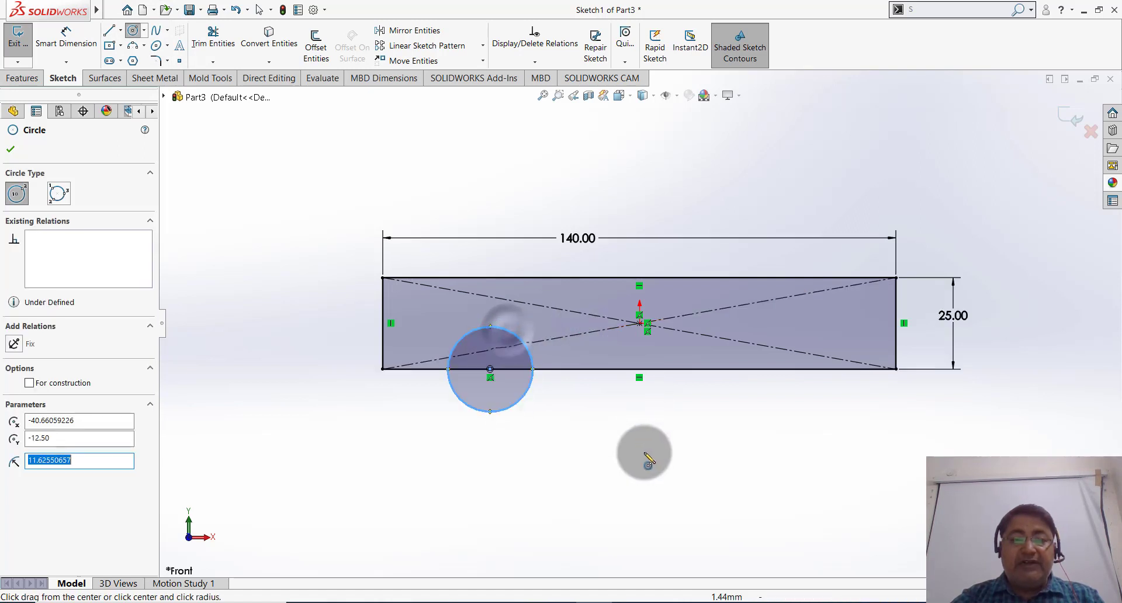
click(757, 369)
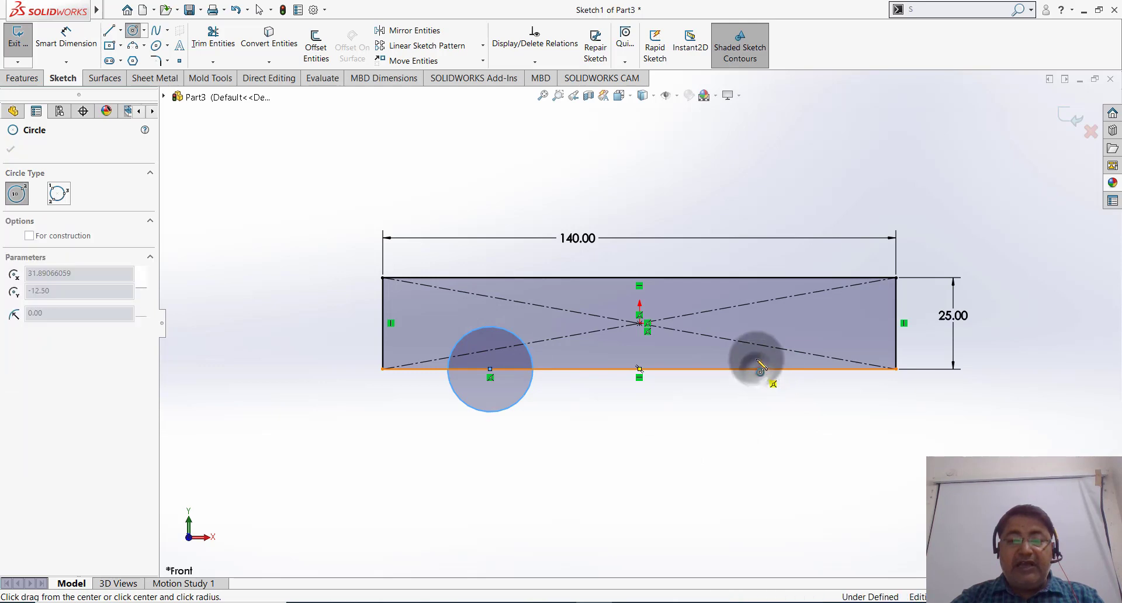
click(770, 339)
key(Escape)
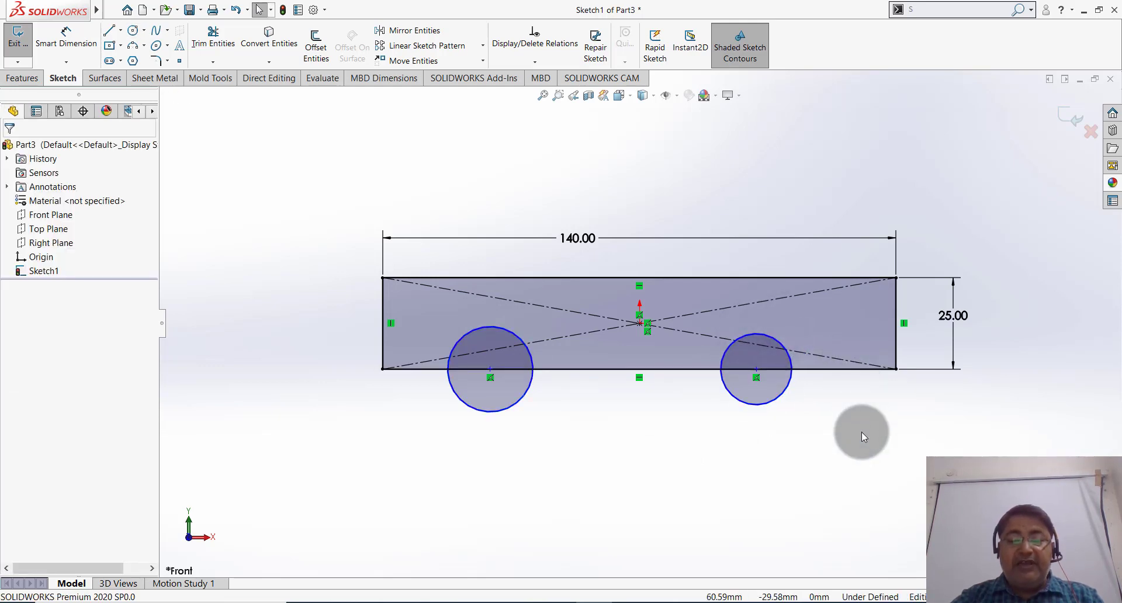
Step: Add an Equal relation between the two circles
click(520, 401)
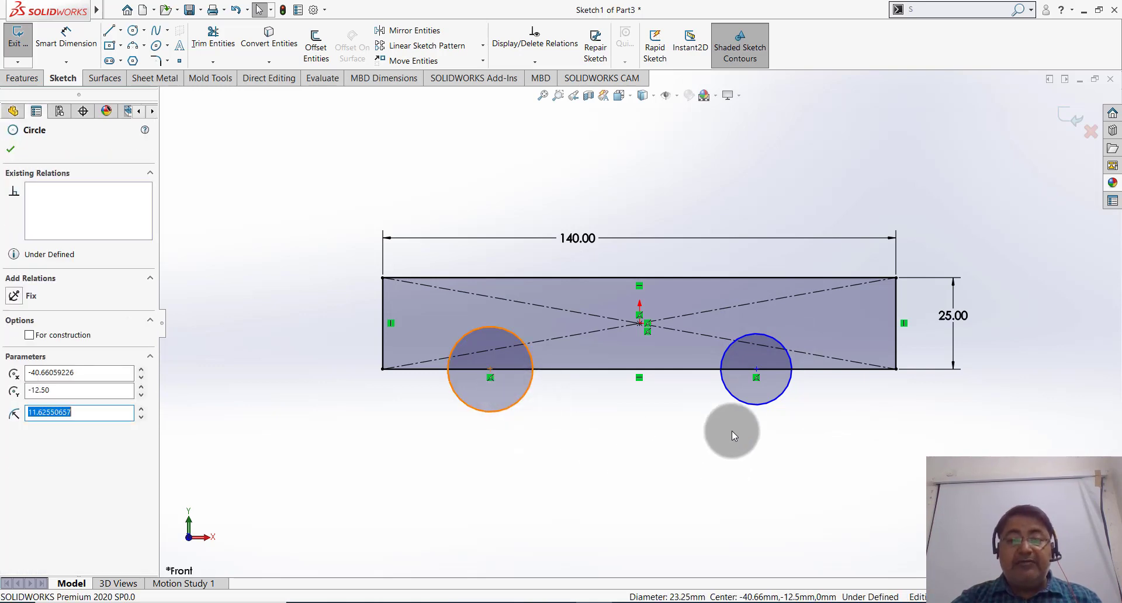
ctrl+click(745, 406)
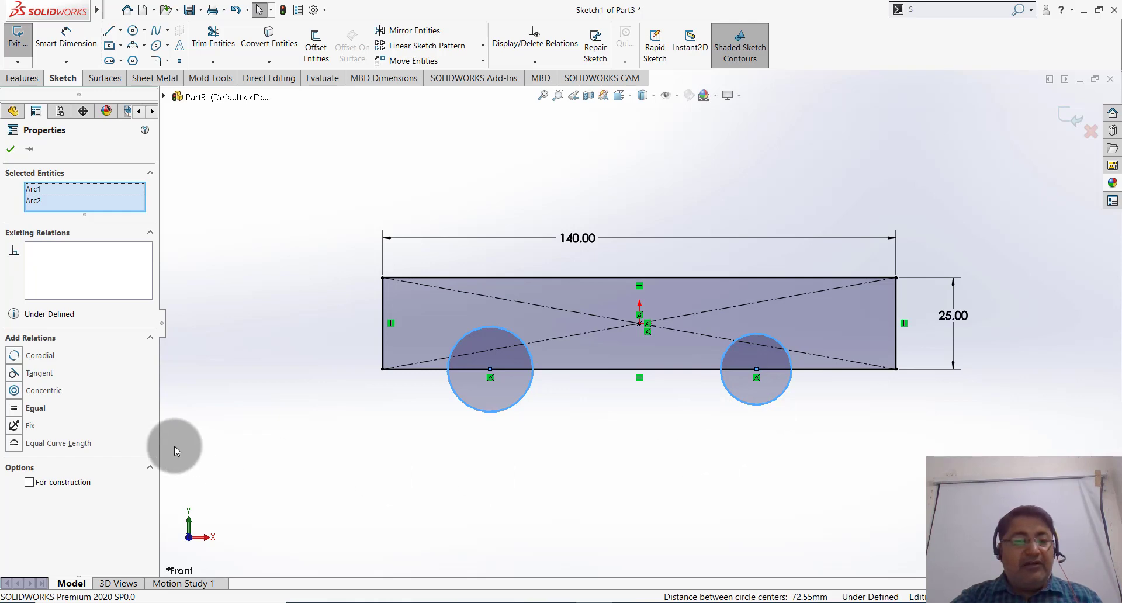
click(18, 409)
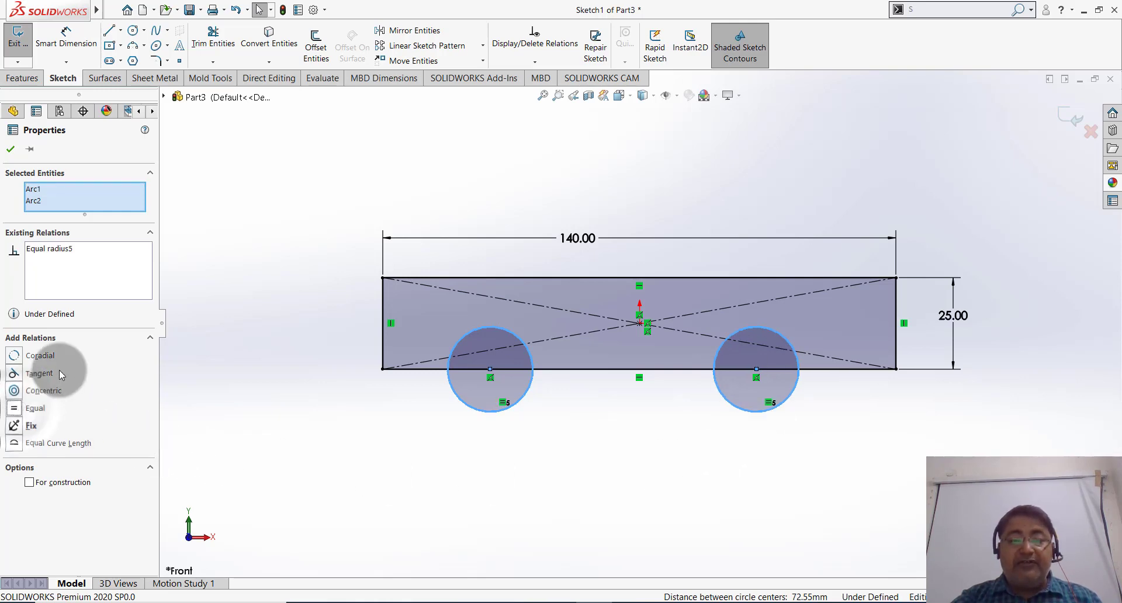
click(10, 151)
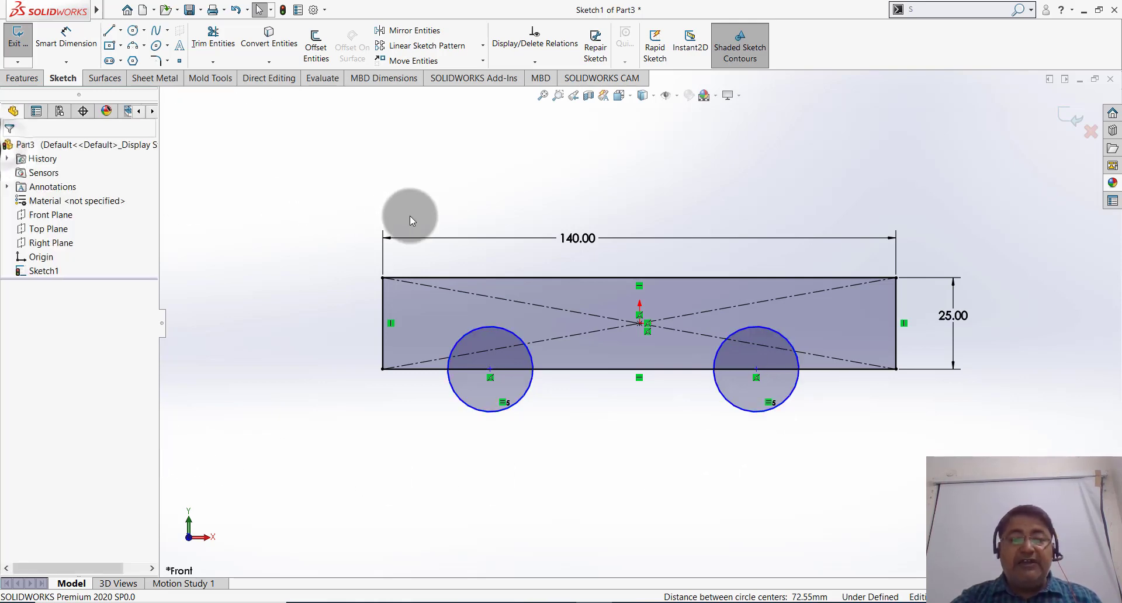
Step: Dimension the circle diameter to 30
click(65, 40)
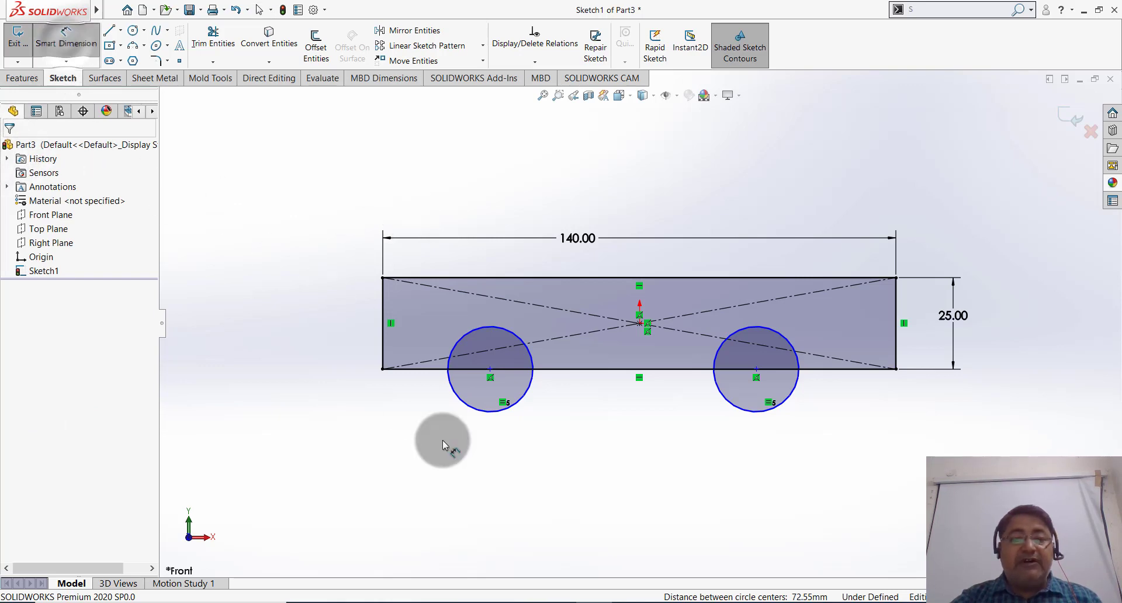
click(463, 407)
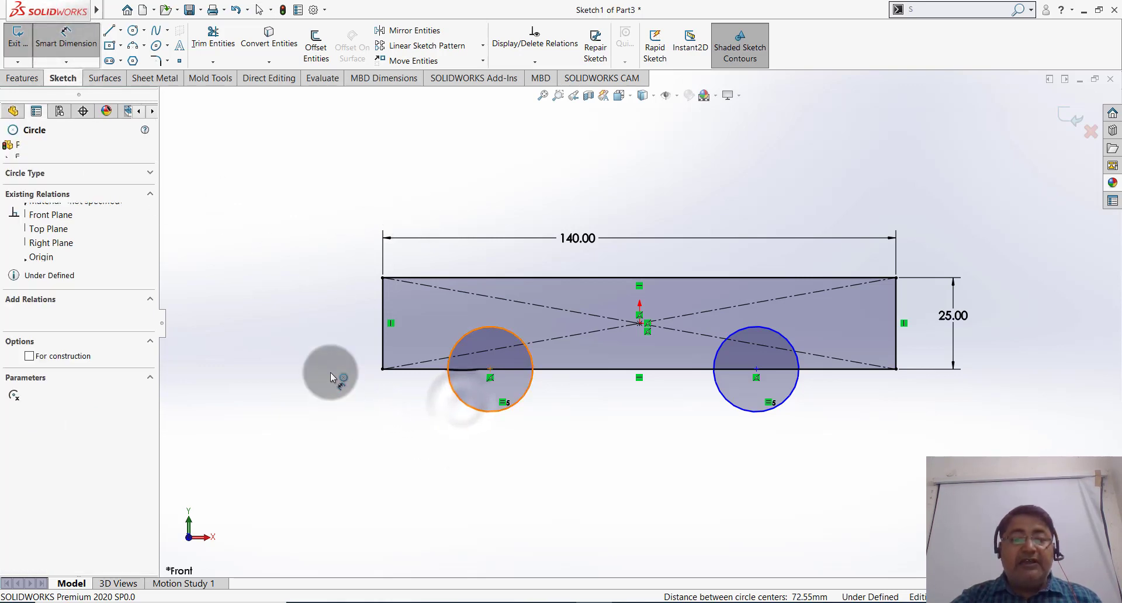
click(319, 327)
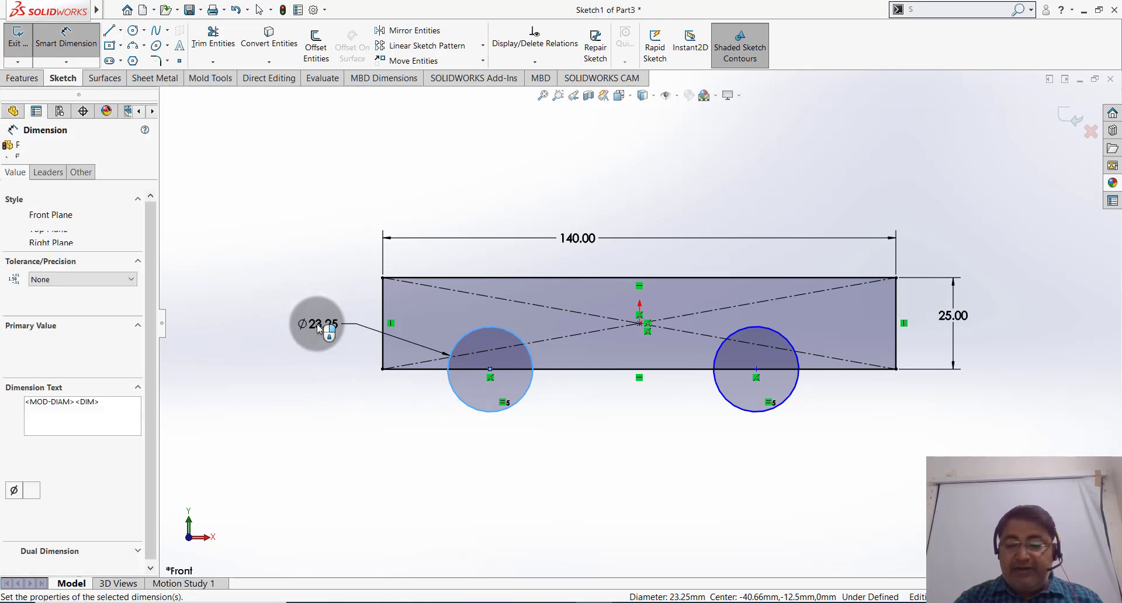
text(30)
key(Return)
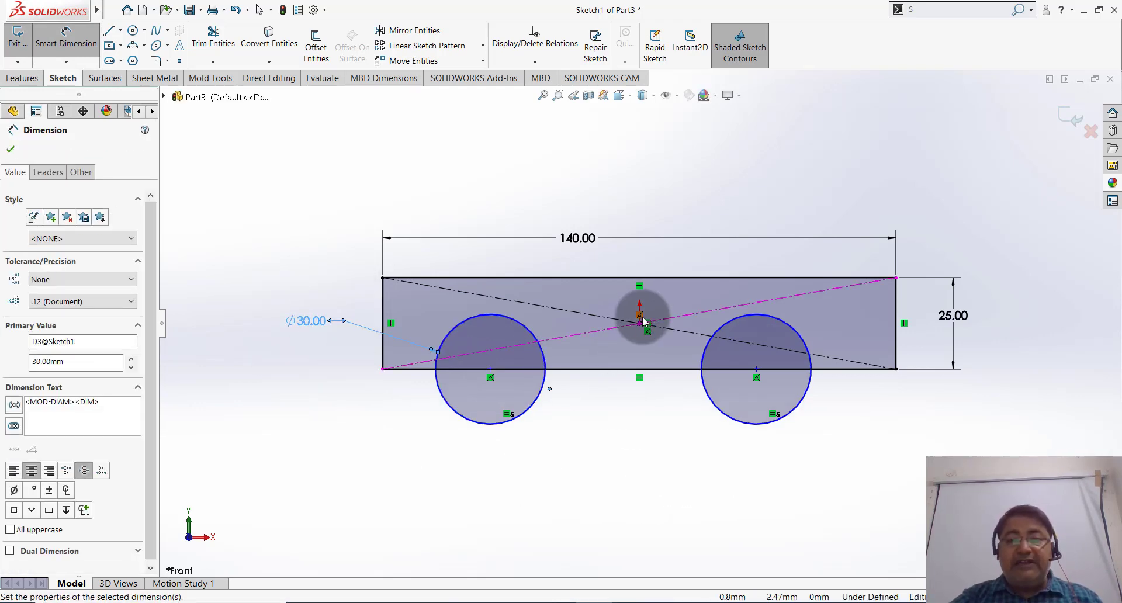
Step: Space each circle centre 35 mm from the origin on either side
click(491, 376)
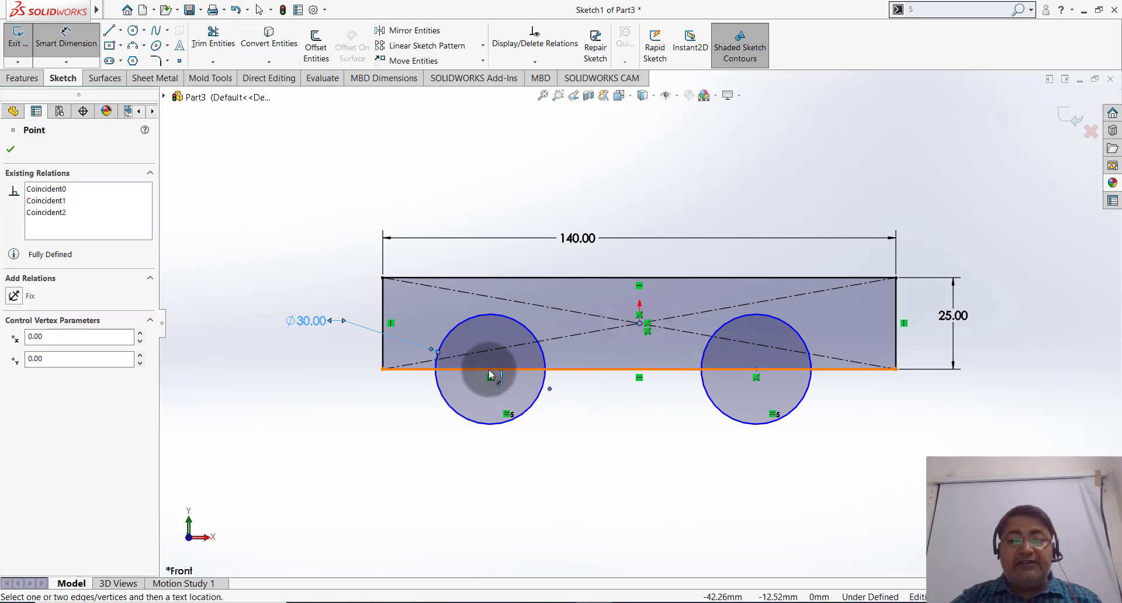
click(557, 462)
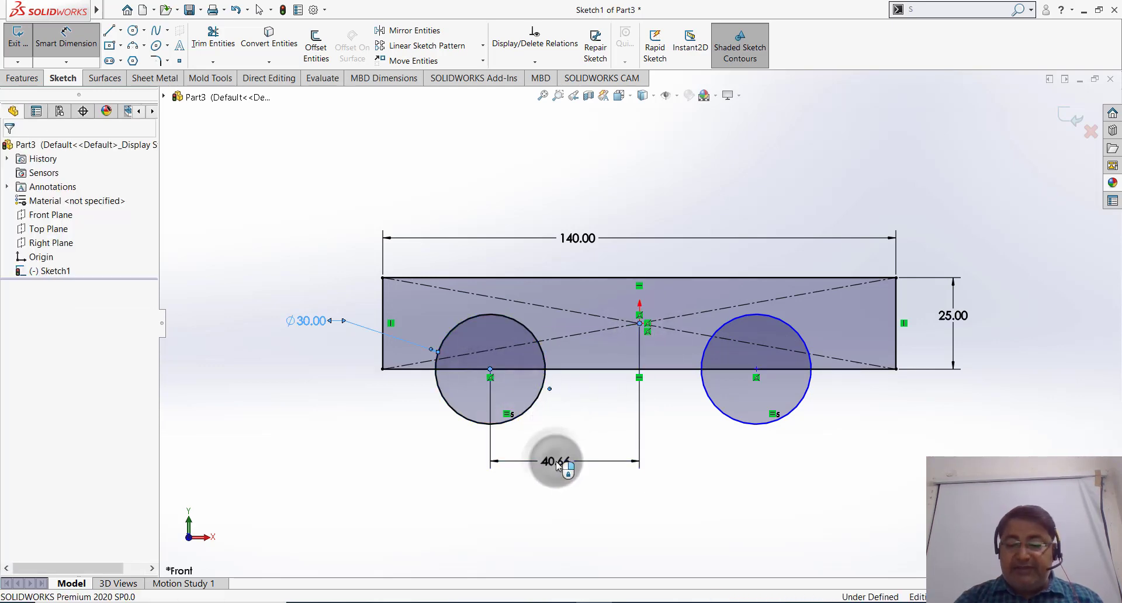
double_click(557, 461)
text(35)
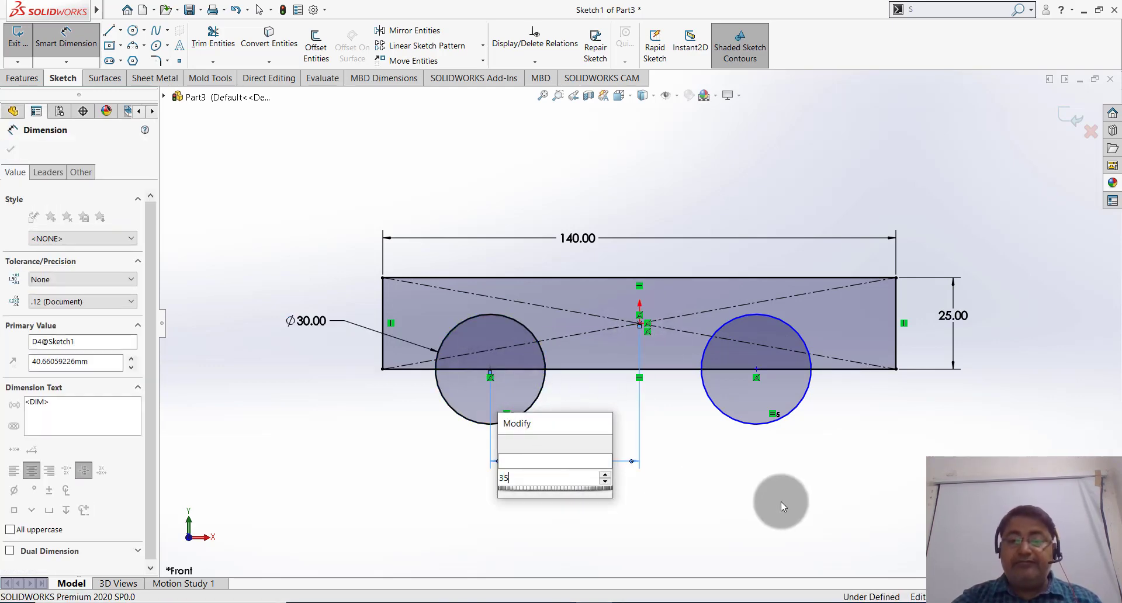
click(780, 501)
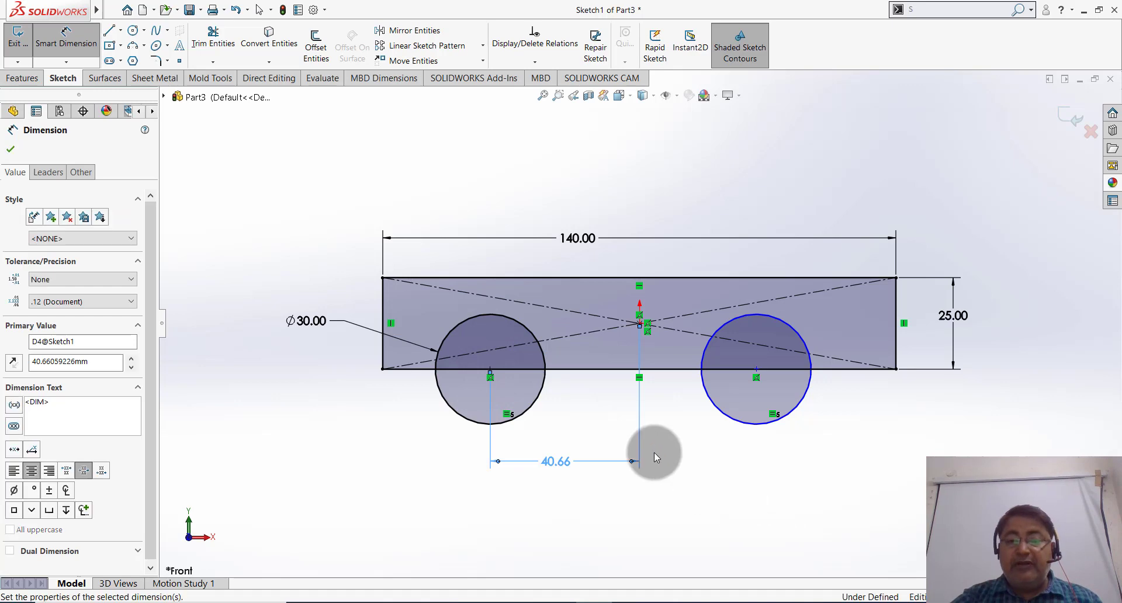
click(640, 325)
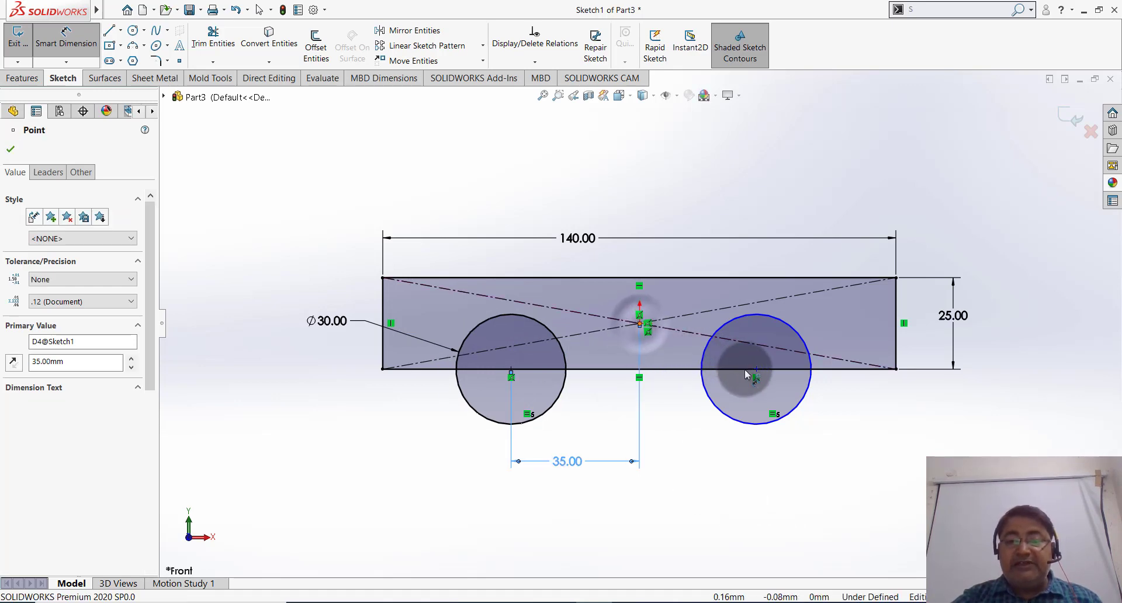
click(757, 372)
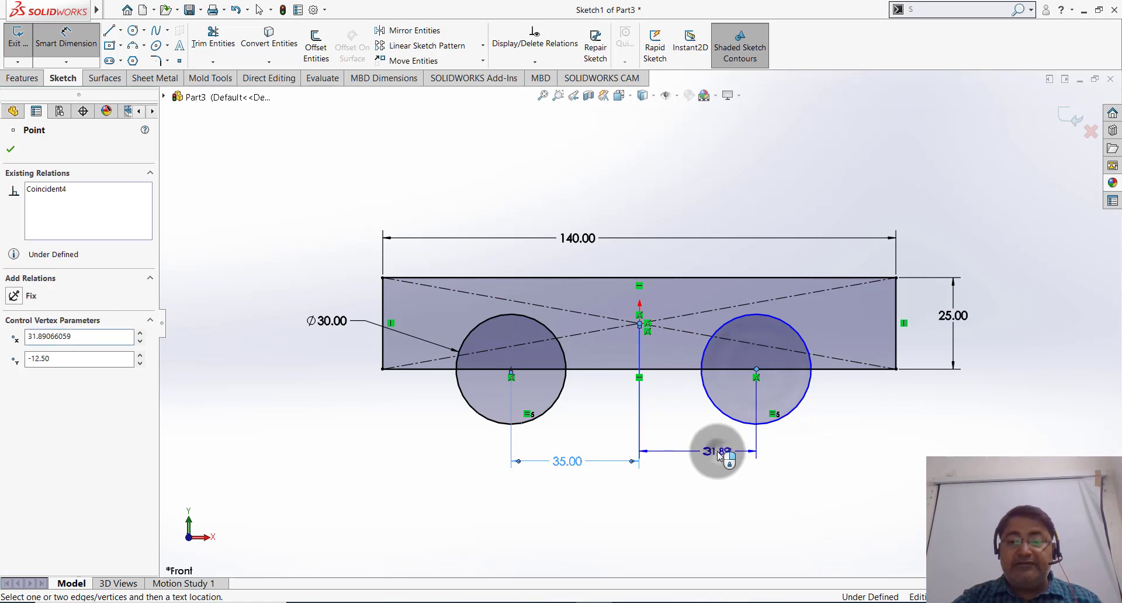
click(719, 454)
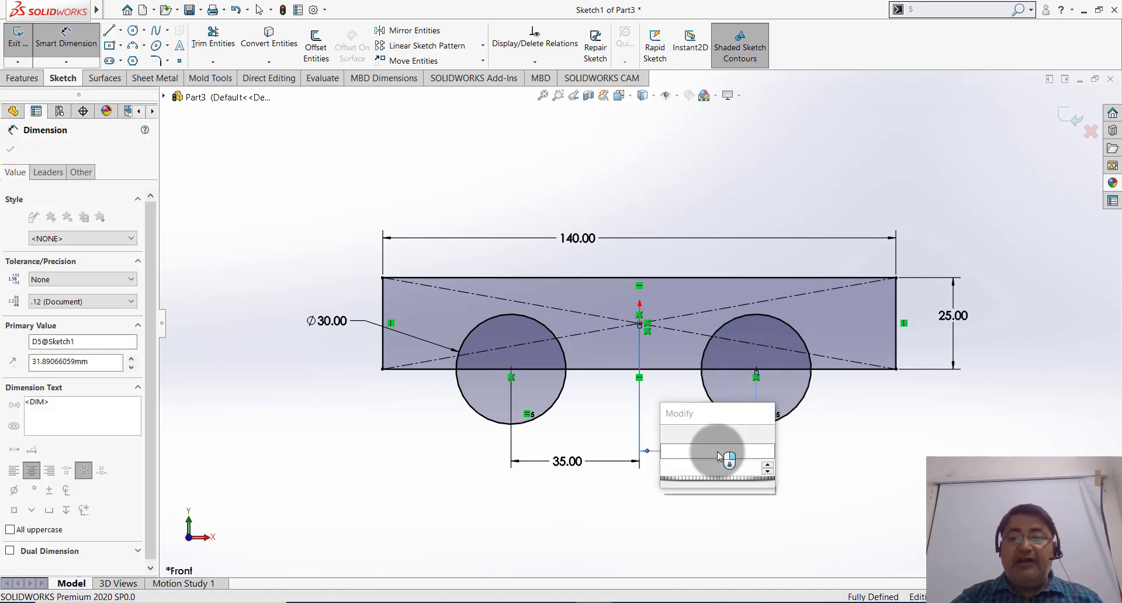
click(906, 465)
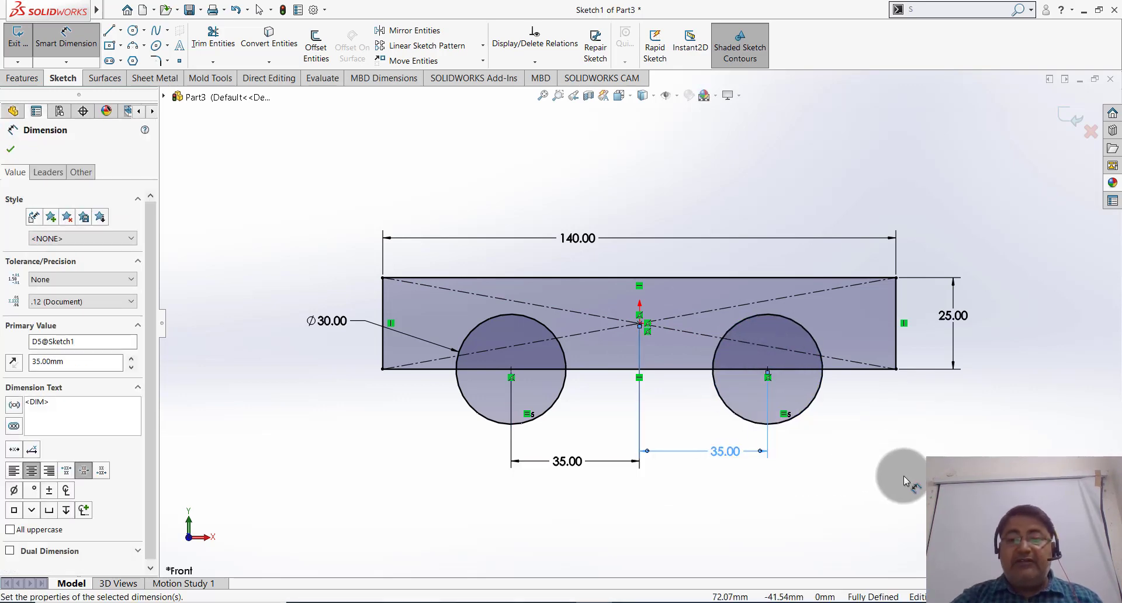
click(111, 295)
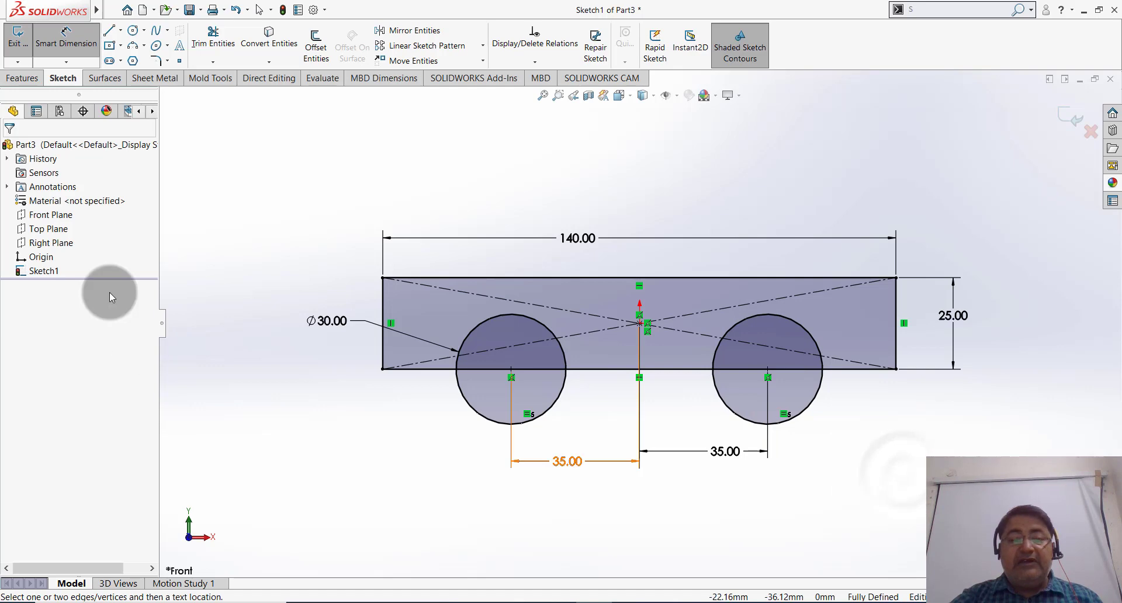
Step: Power-trim the circles' lower halves and the bottom line segments beneath them, then exit the sketch
click(212, 38)
drag(390, 448, 837, 400)
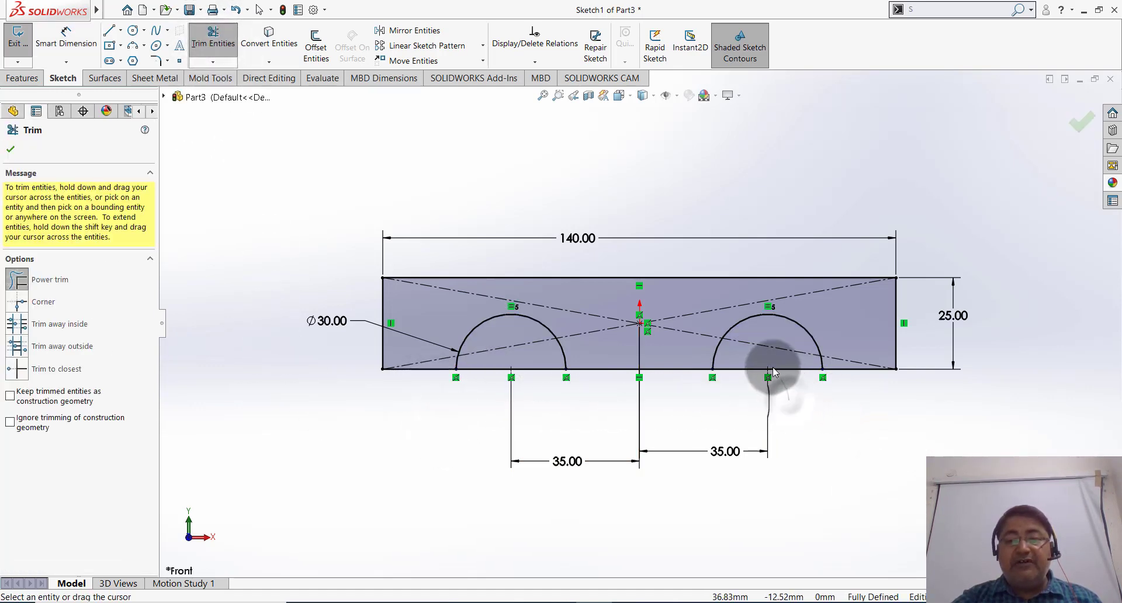
mouse_move(773, 372)
mouse_down()
mouse_move(526, 383)
mouse_move(526, 370)
mouse_move(559, 457)
mouse_move(270, 430)
mouse_move(8, 193)
mouse_move(4, 140)
mouse_up()
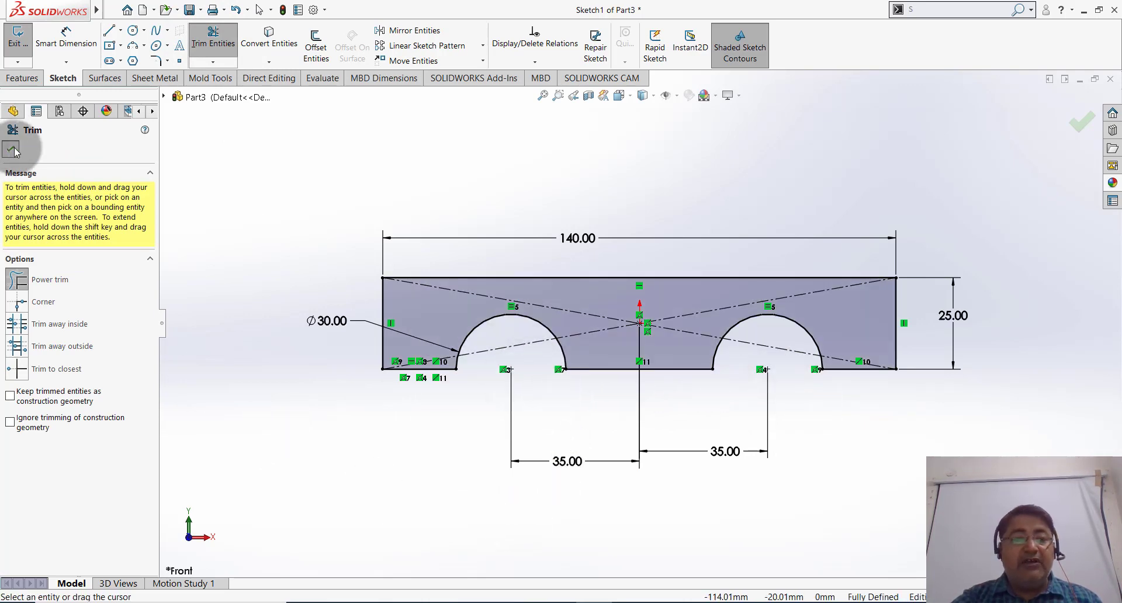
click(13, 150)
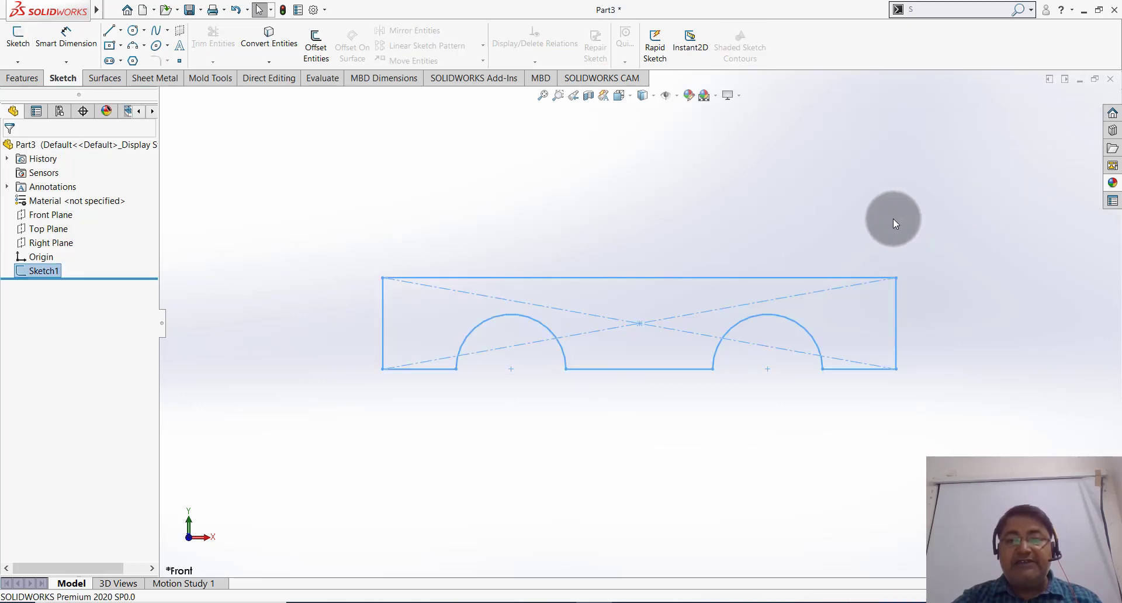
Step: Extrude Sketch1 with Mid Plane end condition to 60 mm depth
click(22, 78)
click(24, 46)
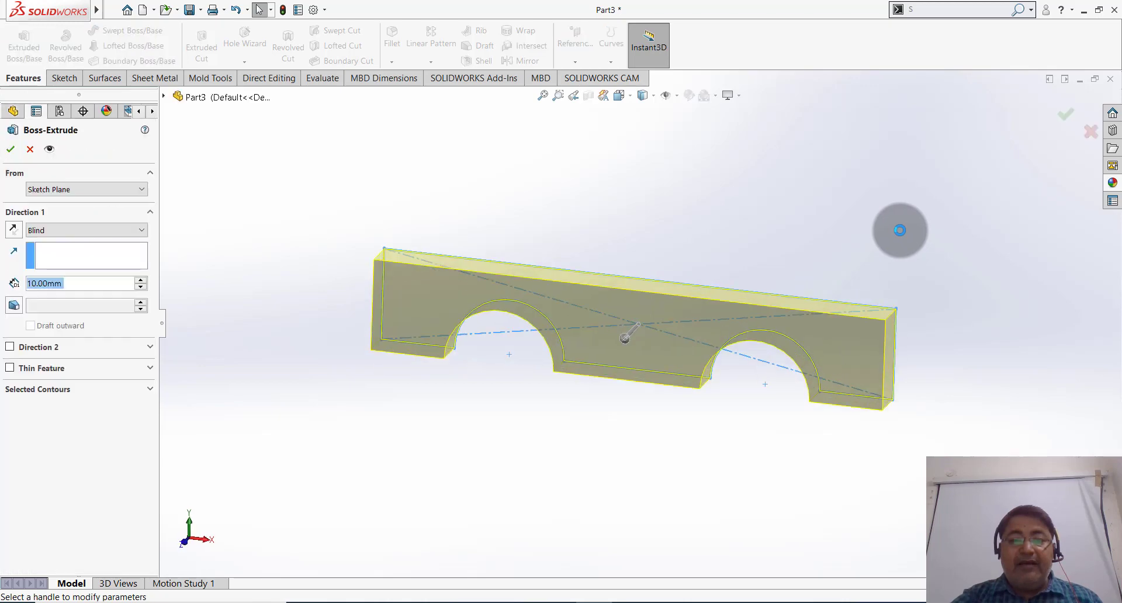
click(113, 231)
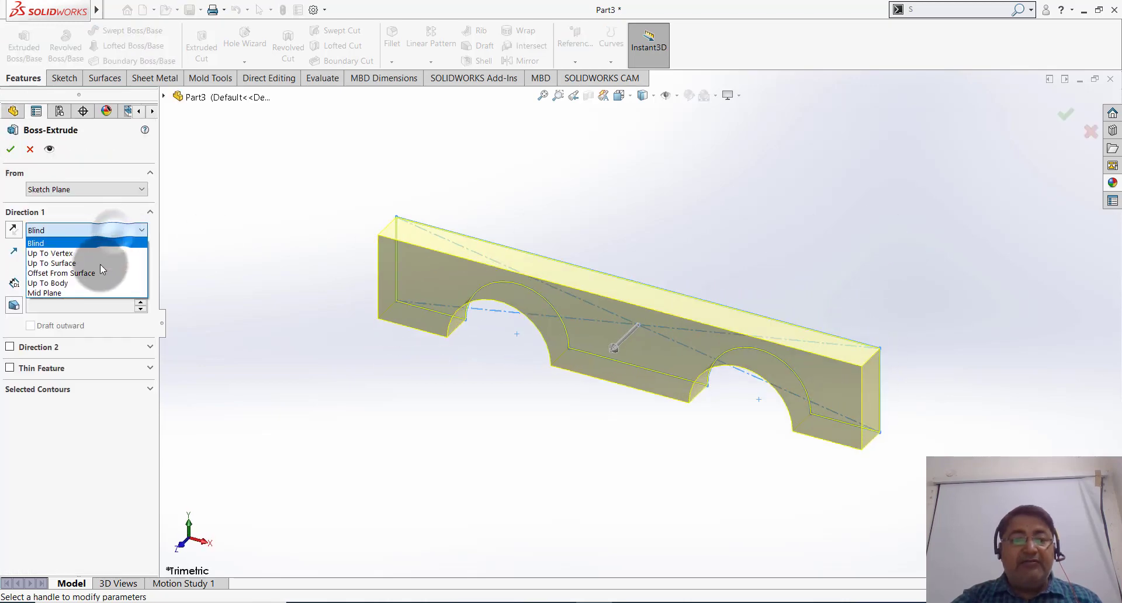
click(96, 288)
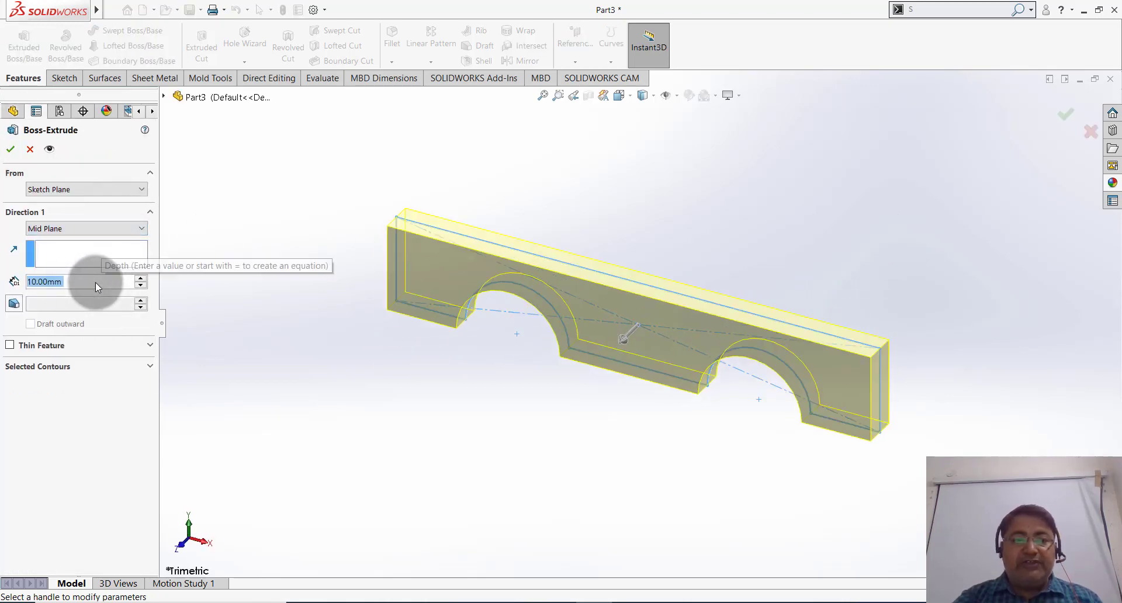
text(60)
key(Return)
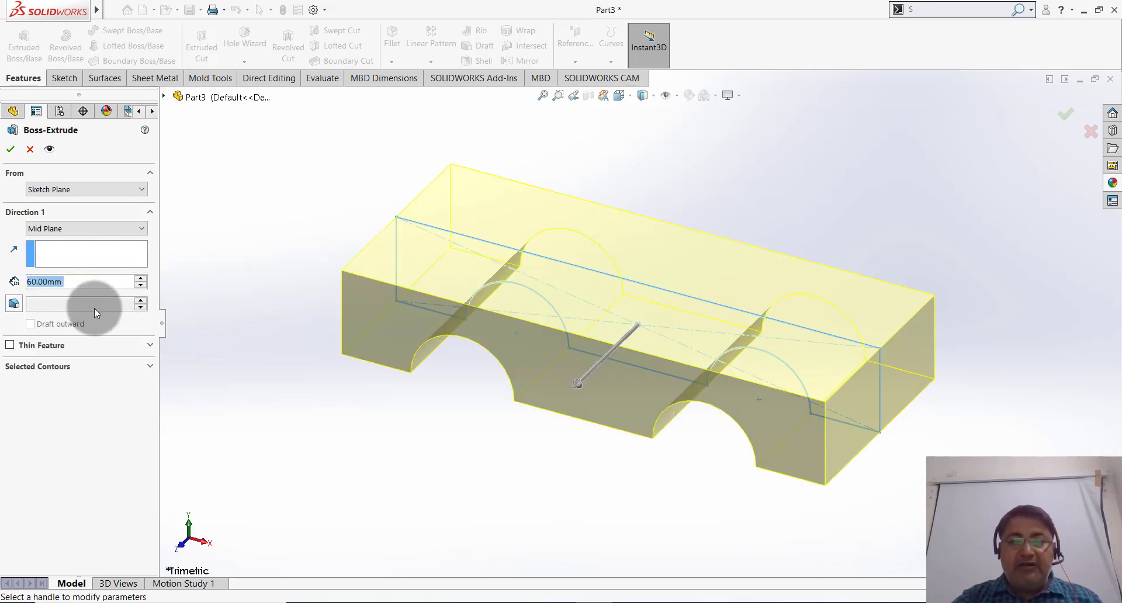
click(10, 151)
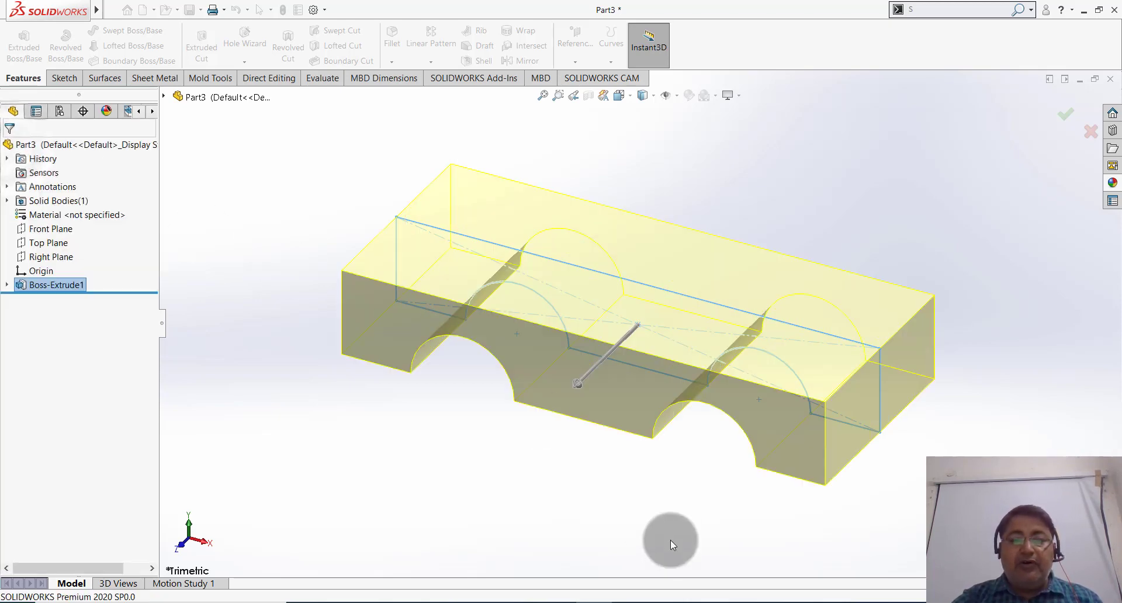
click(615, 490)
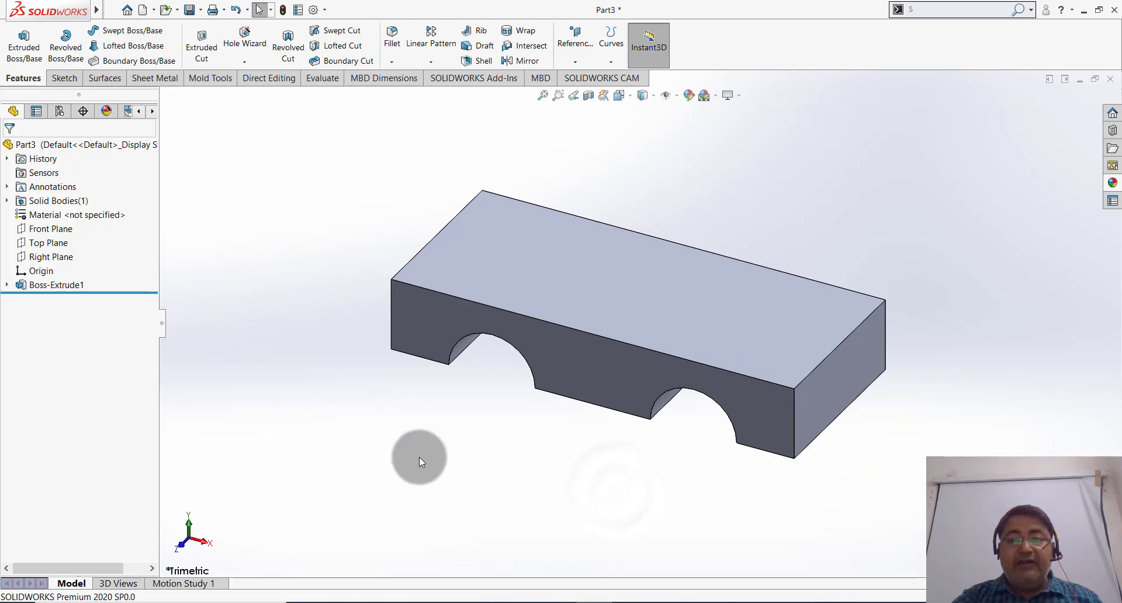
middle_drag(419, 456, 410, 439)
Step: Sketch on the block's front face, view it Normal To, and convert the face edges
key(f)
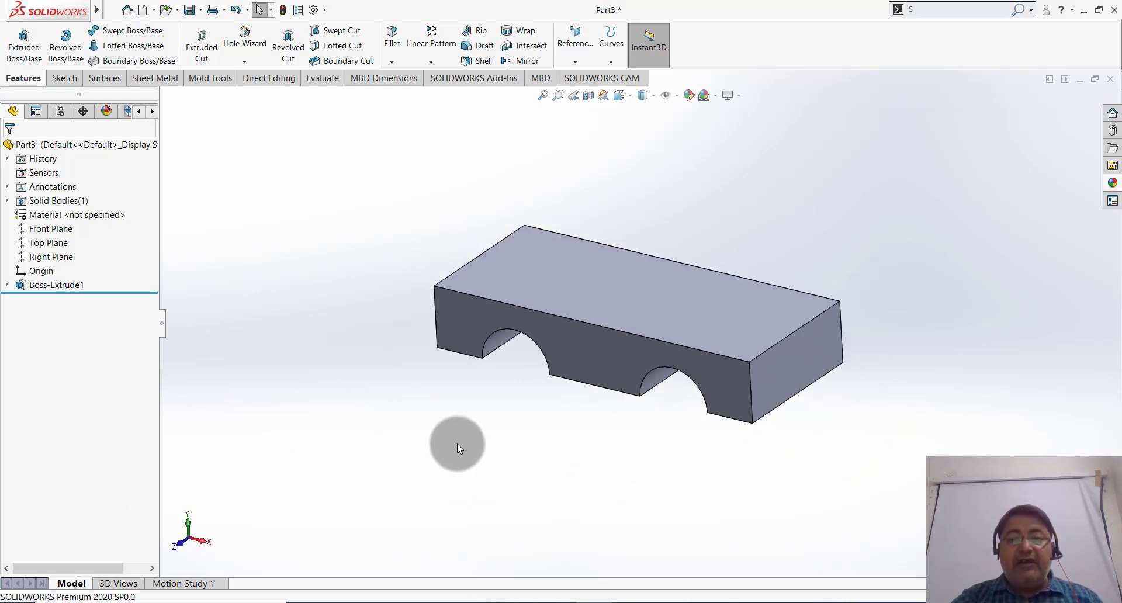
click(64, 78)
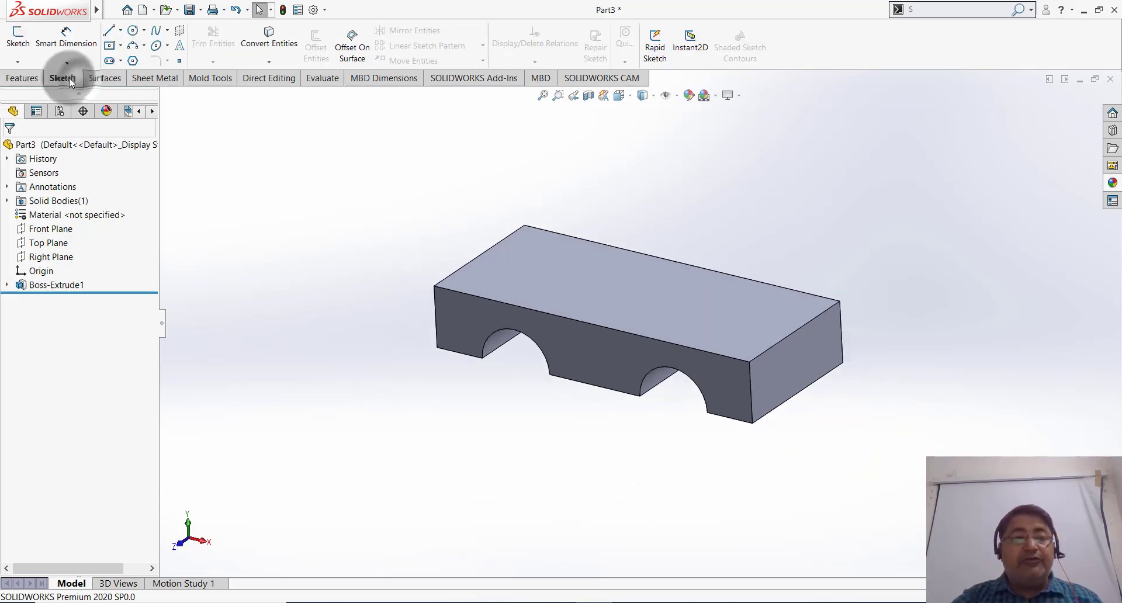
click(20, 51)
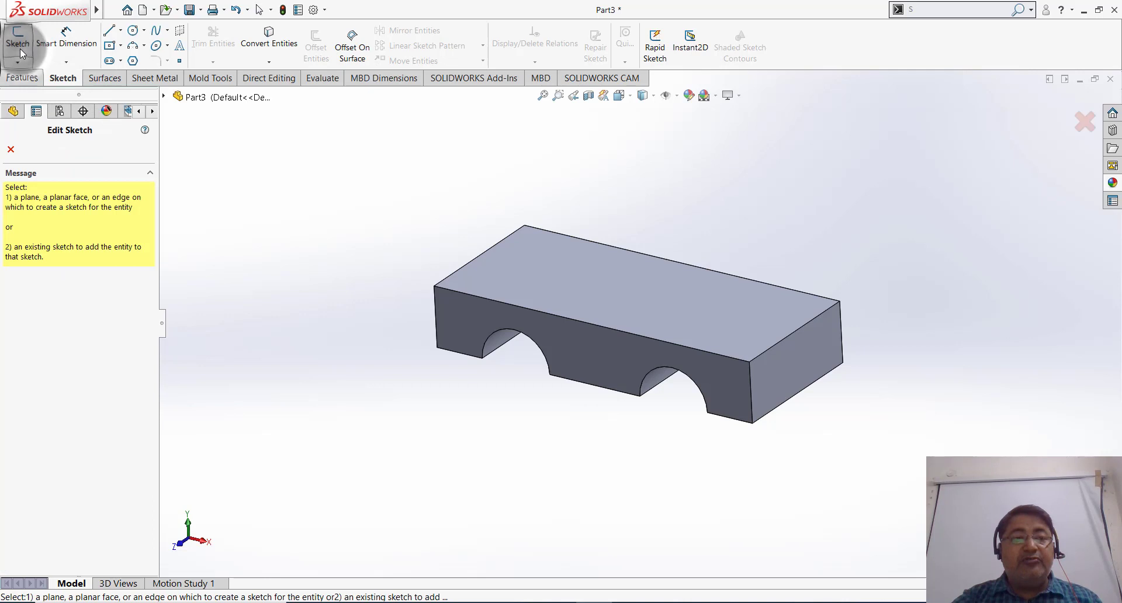
click(468, 319)
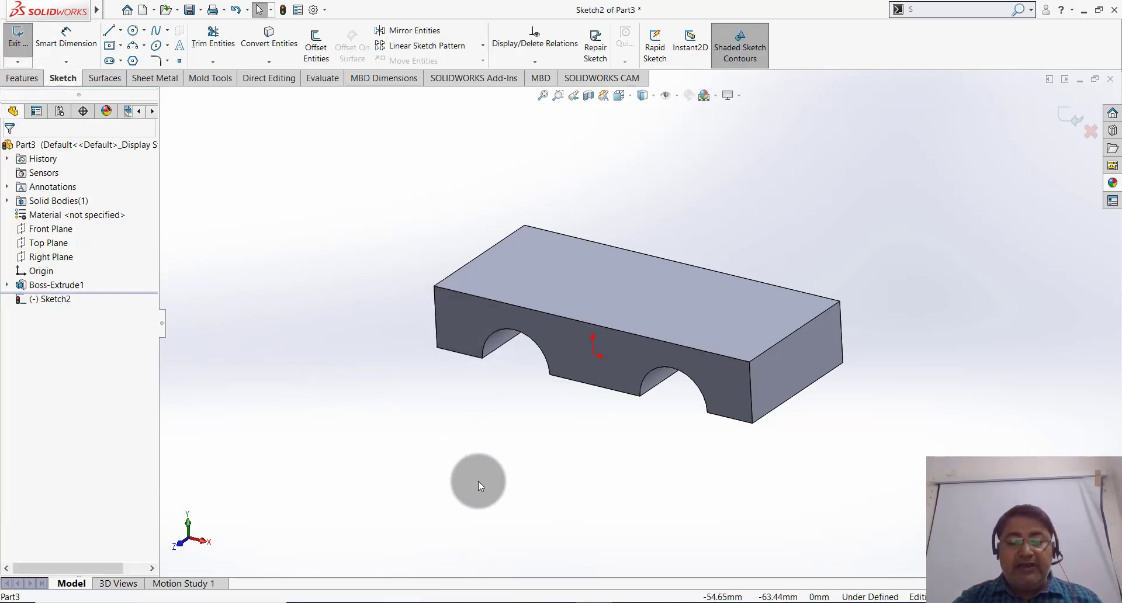
key(ctrl+8)
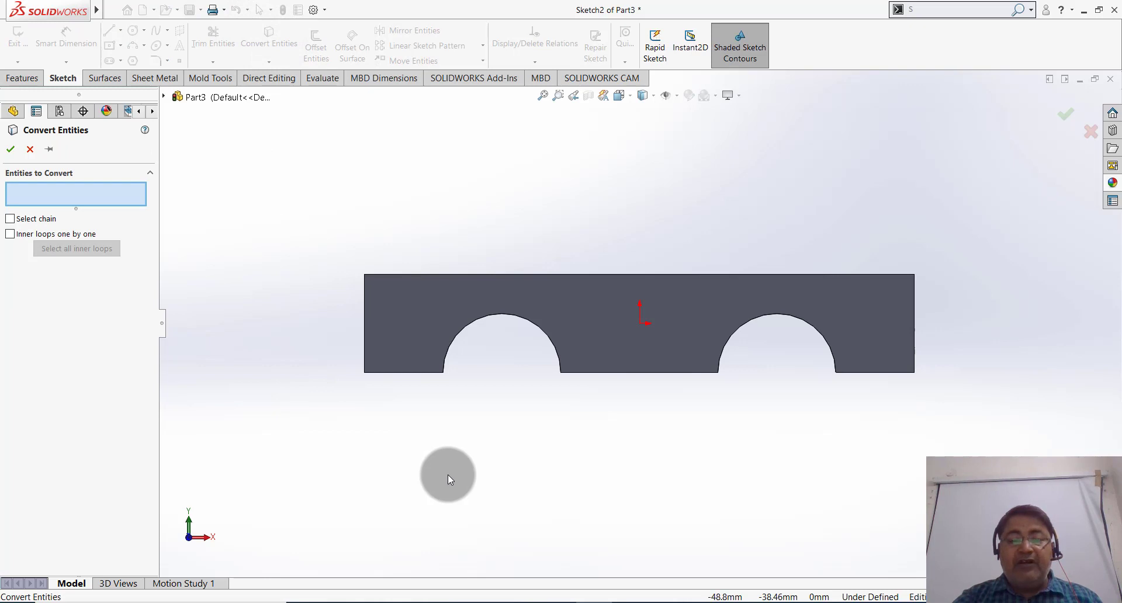
click(613, 345)
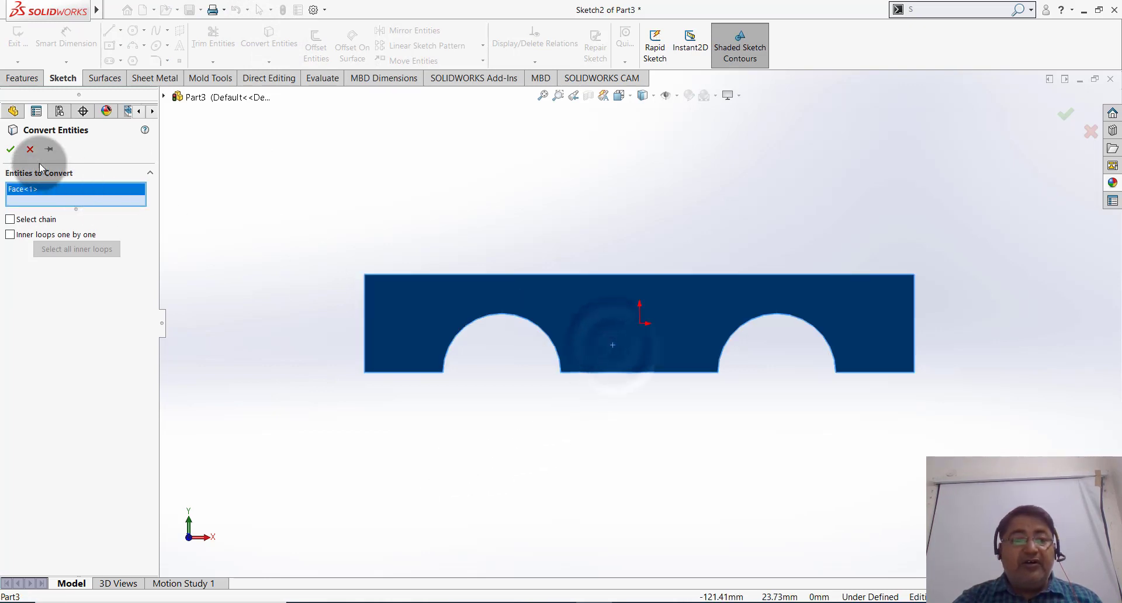
click(17, 153)
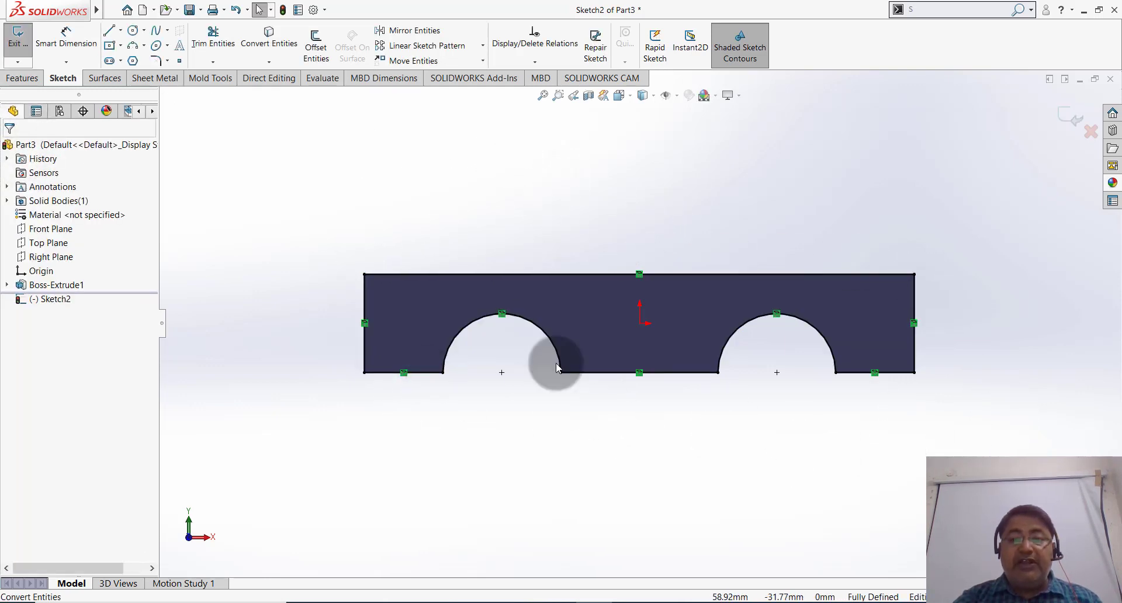
Step: Draw R25 circles on the left and right notch centres, tangent to the top edge
click(133, 30)
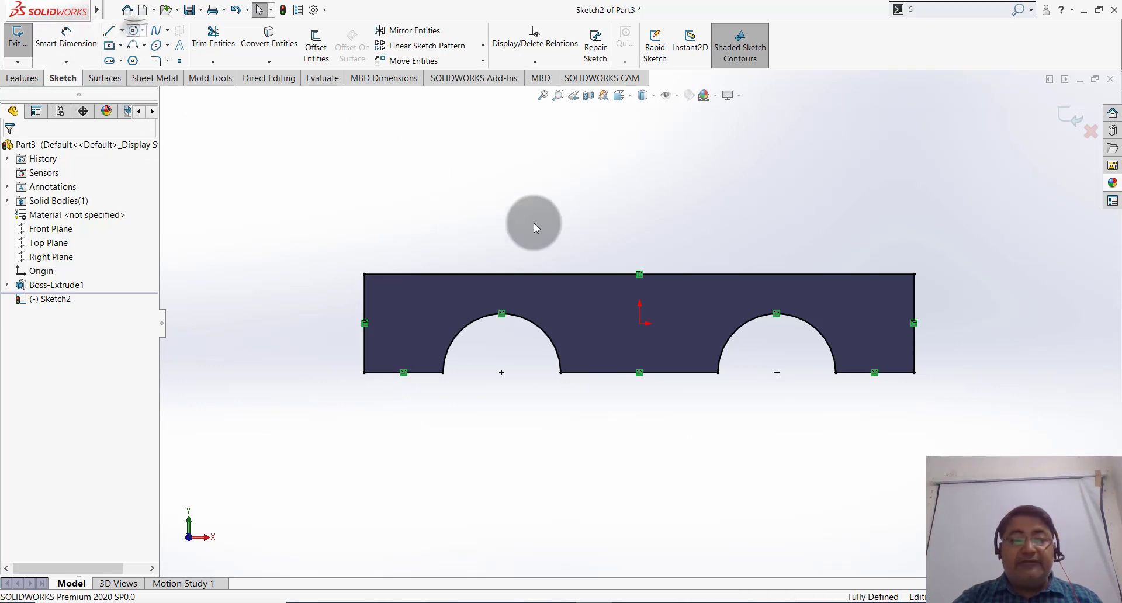
drag(502, 372, 505, 277)
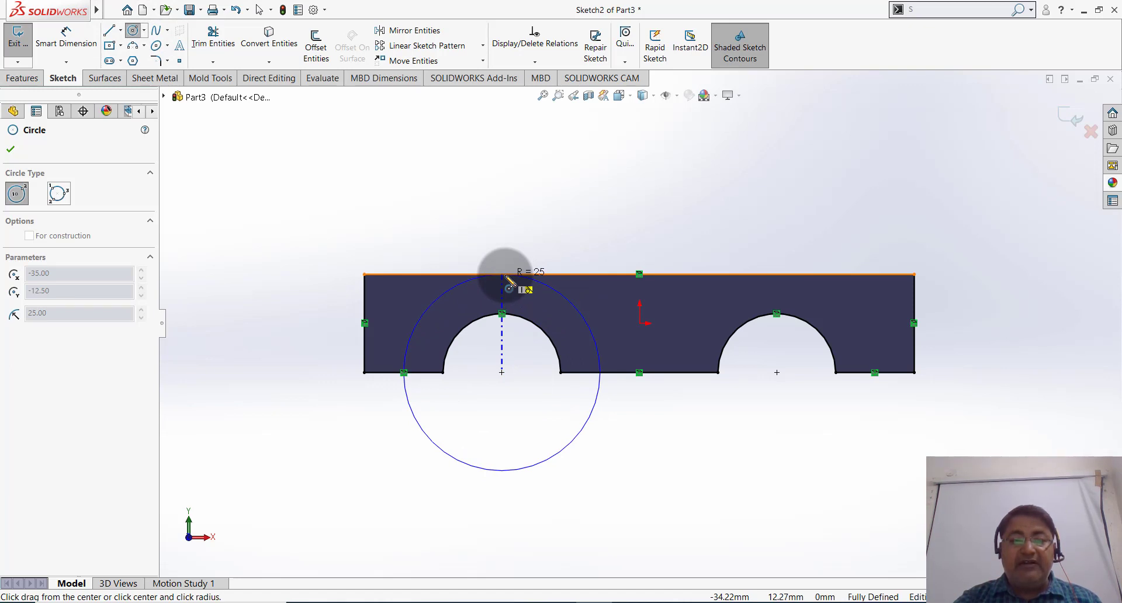
click(505, 275)
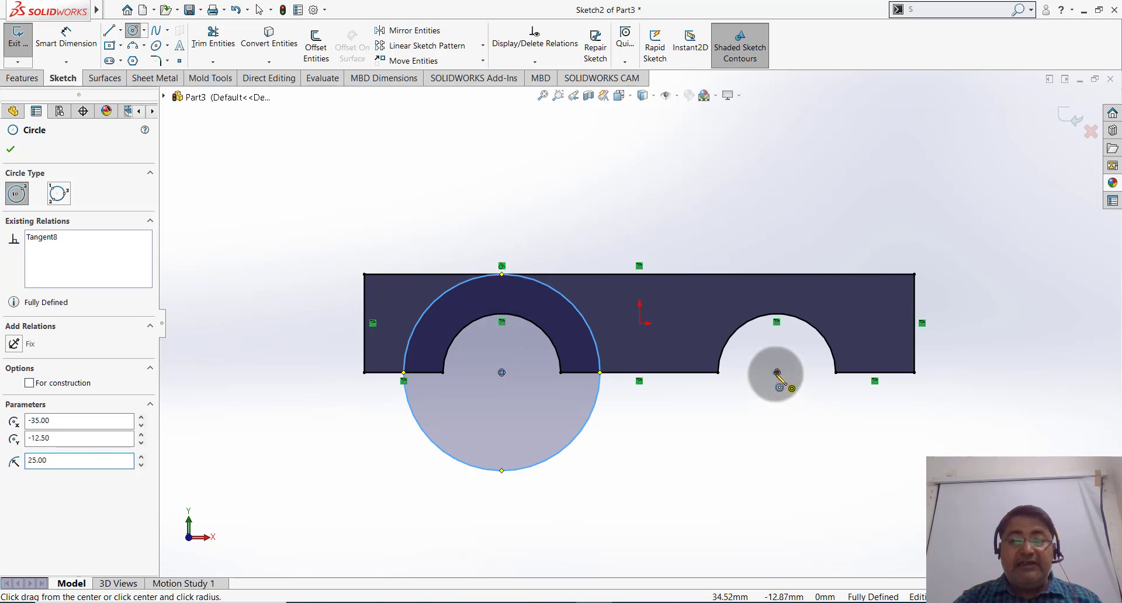
drag(776, 372, 781, 283)
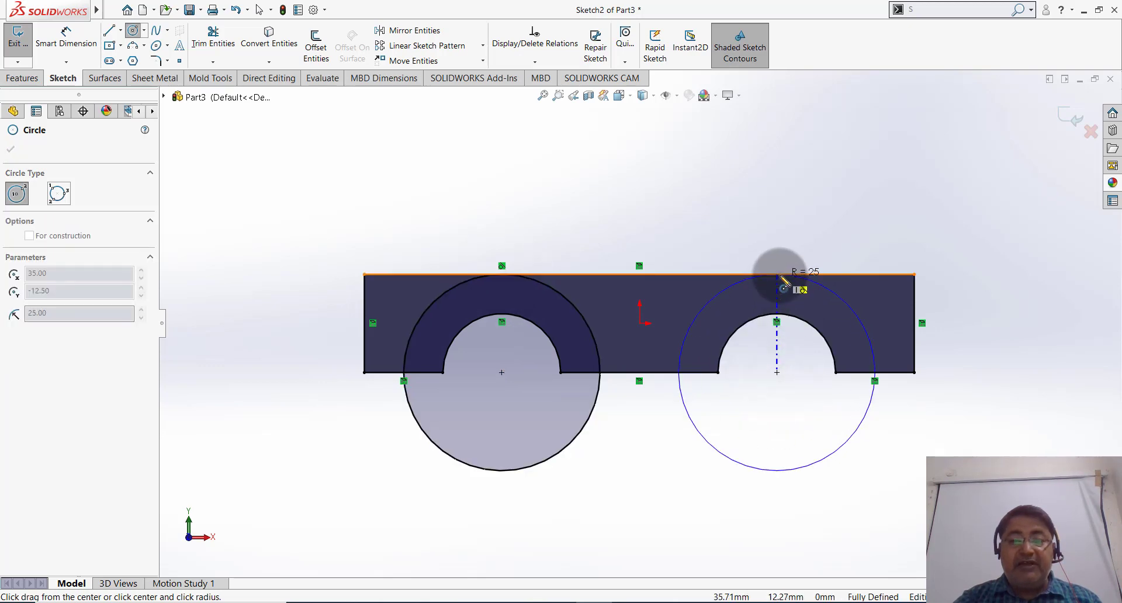
click(782, 283)
key(Escape)
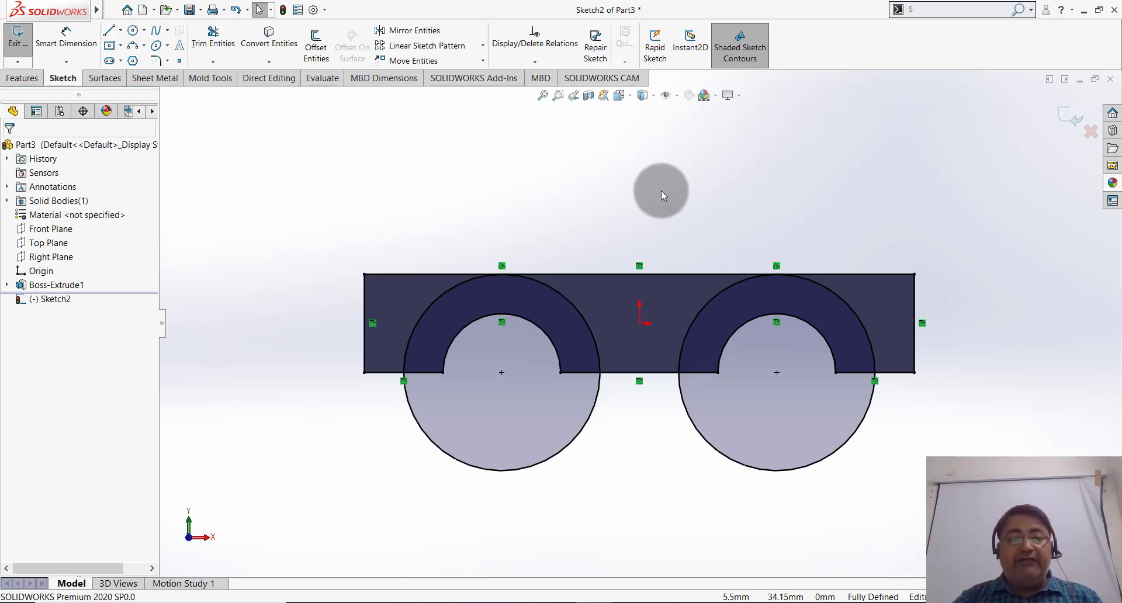
Step: Power-trim the circles' lower halves and leftover edge segments, leaving two 25-radius arches
click(213, 37)
drag(450, 222, 339, 332)
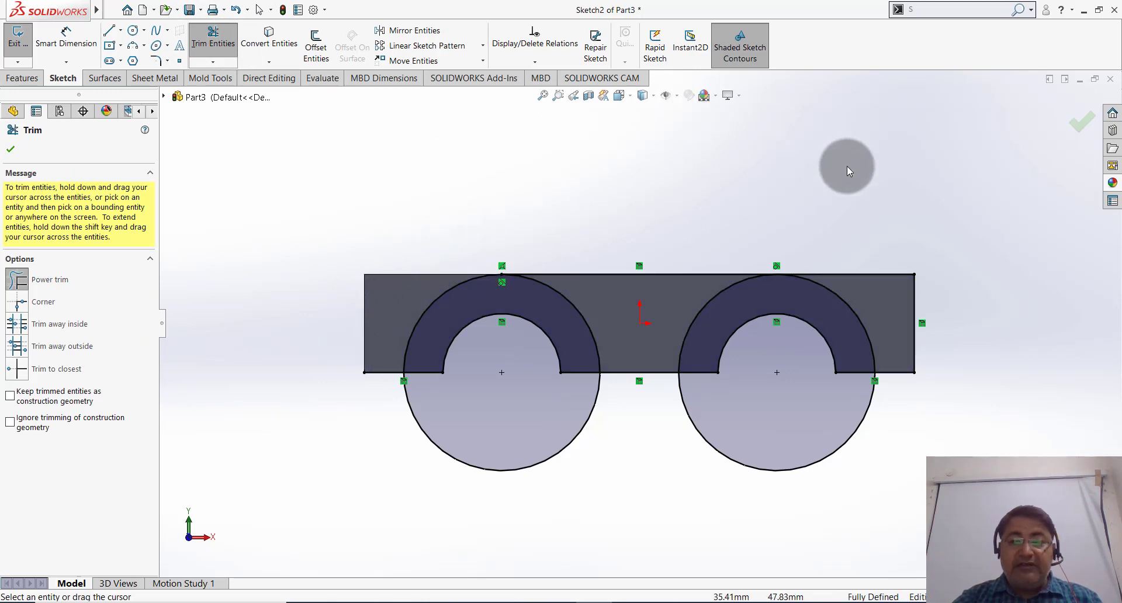
drag(890, 307, 935, 366)
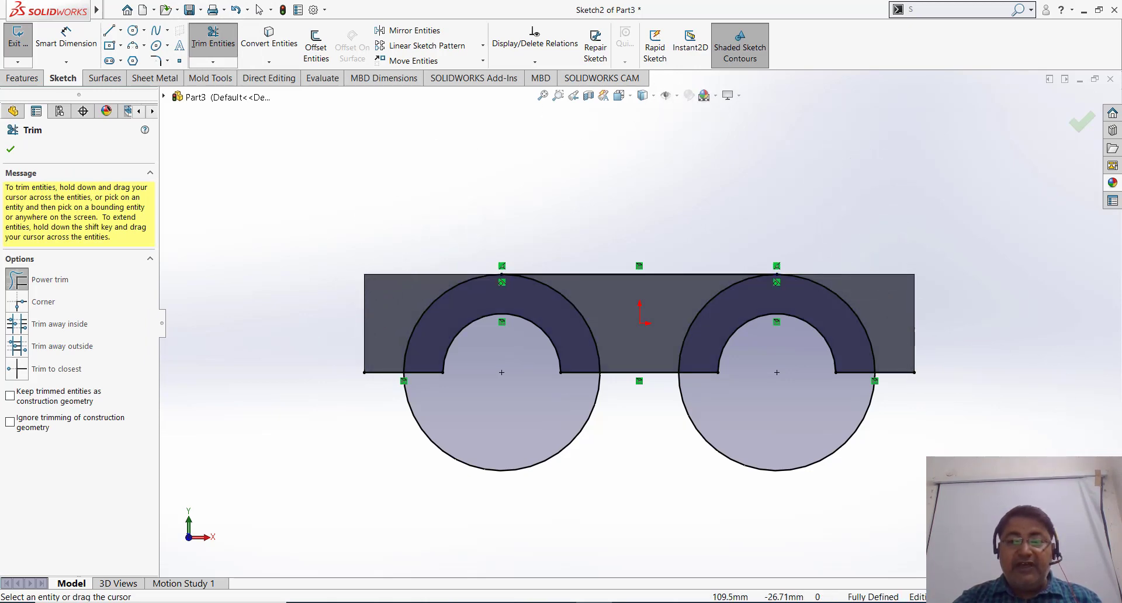
drag(398, 446, 829, 436)
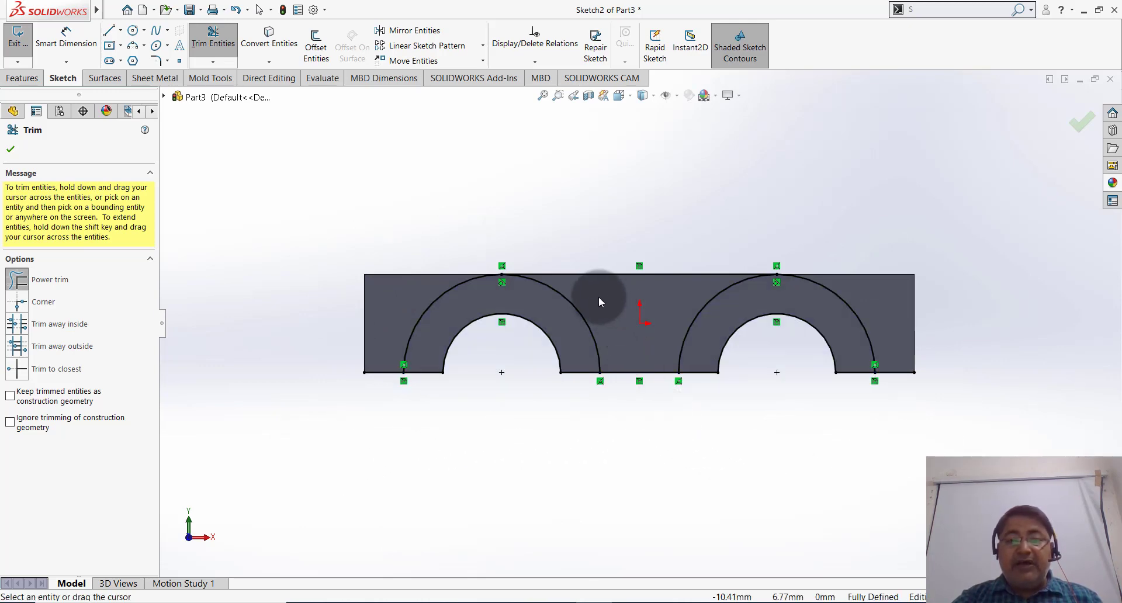
drag(384, 354, 376, 375)
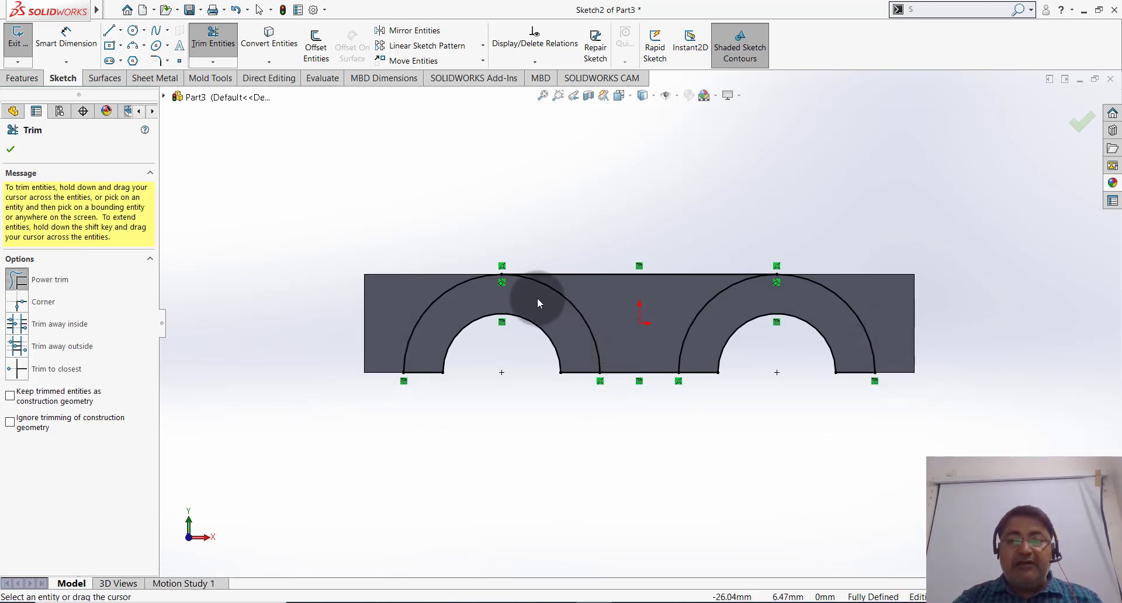
mouse_move(538, 303)
mouse_down()
mouse_move(662, 303)
mouse_move(688, 321)
mouse_up()
middle_drag(787, 199, 750, 223)
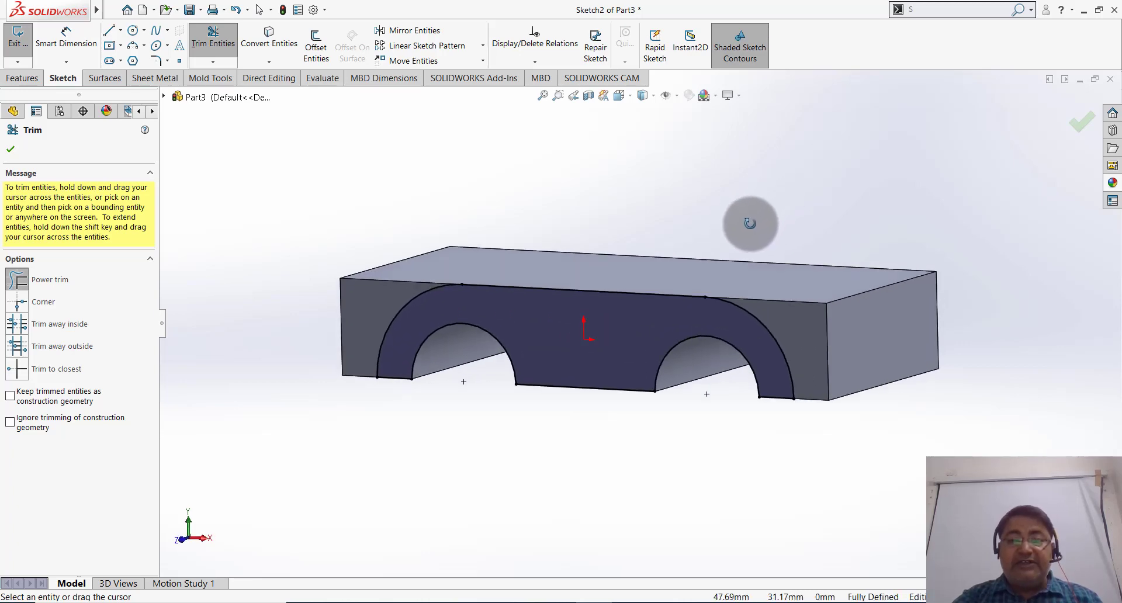
click(9, 150)
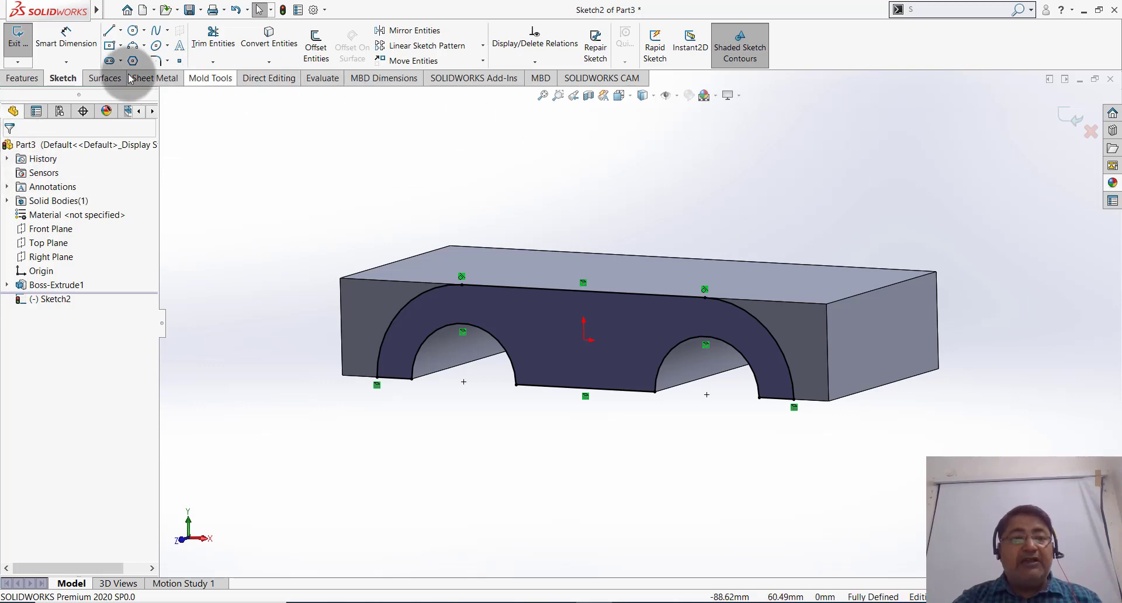
Step: Extrude the double-arch Sketch2 as a 10 mm boss from the front face
click(7, 81)
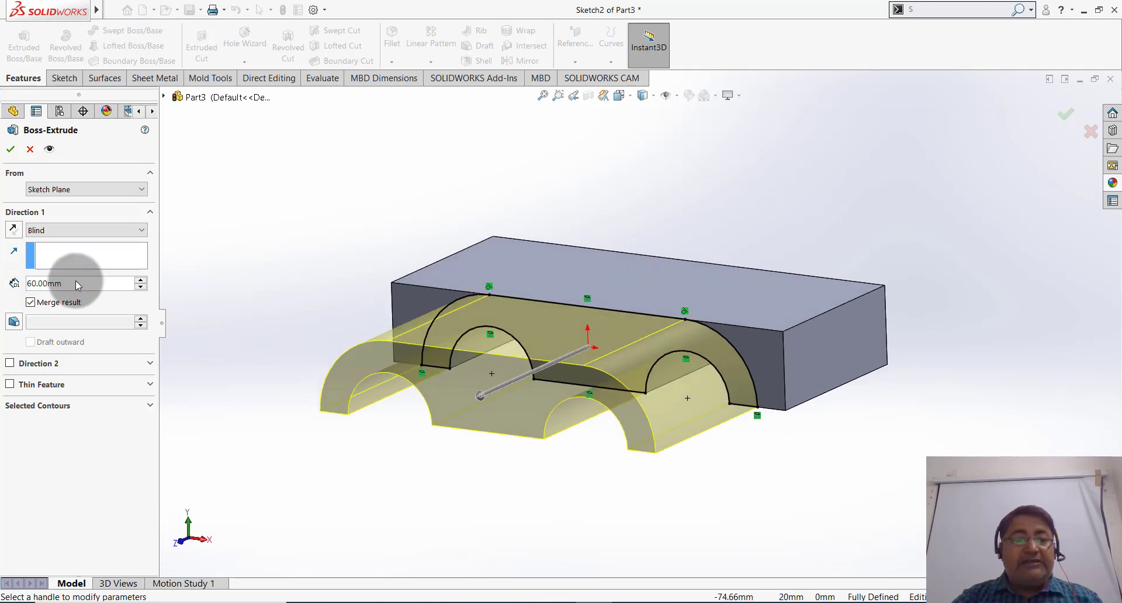
text(10)
key(Return)
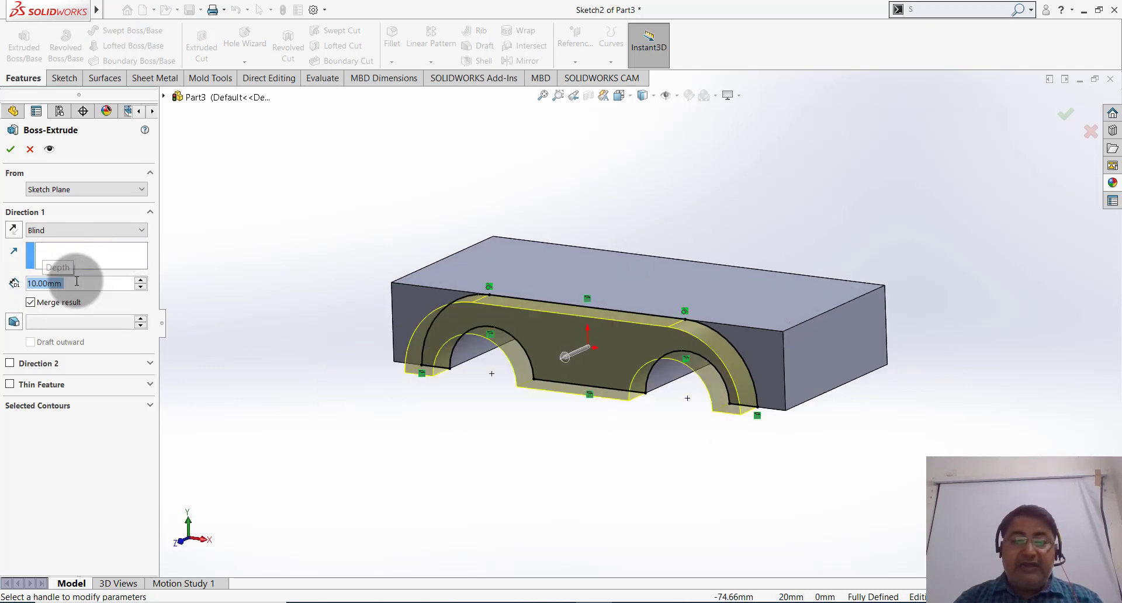
click(8, 153)
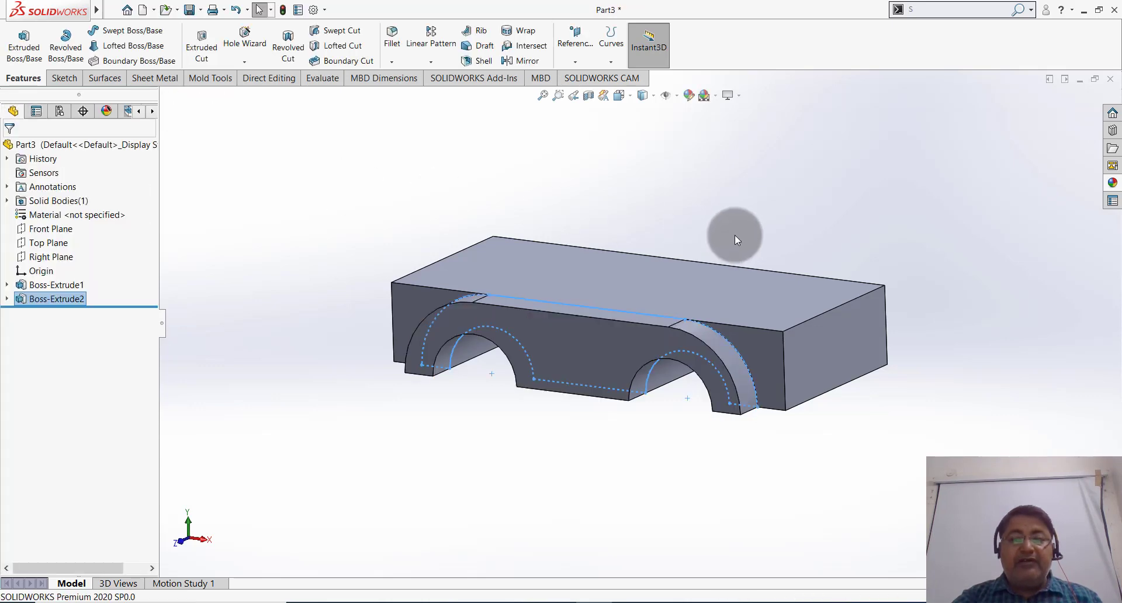
click(740, 224)
middle_drag(748, 223, 742, 245)
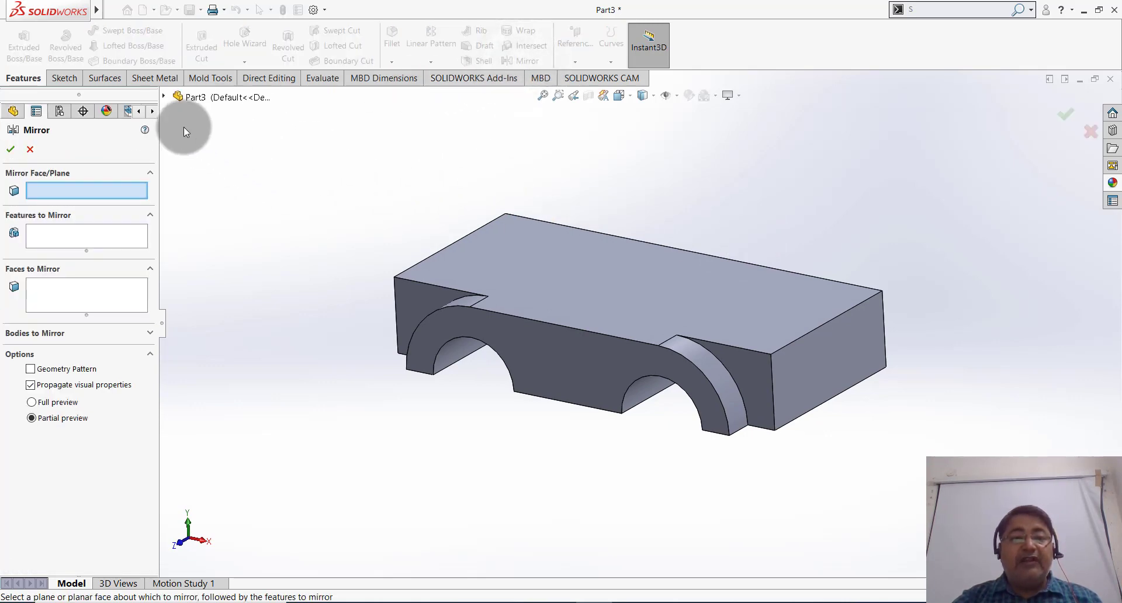
Step: Mirror Boss-Extrude2 across the Front Plane, creating Mirror1 on the block's back face
click(165, 97)
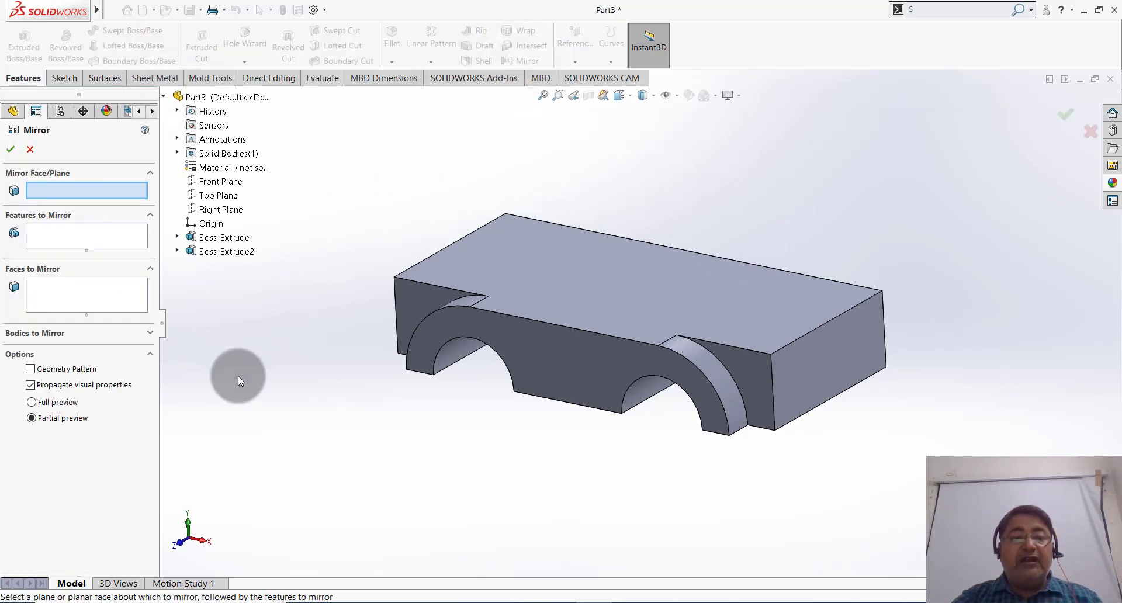
click(240, 181)
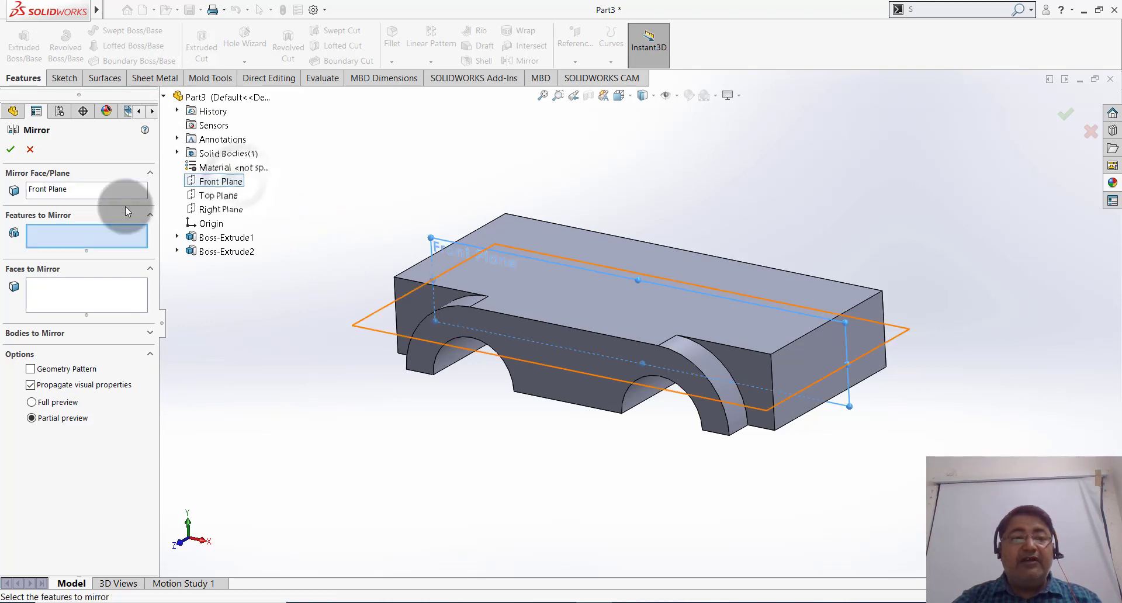
click(226, 252)
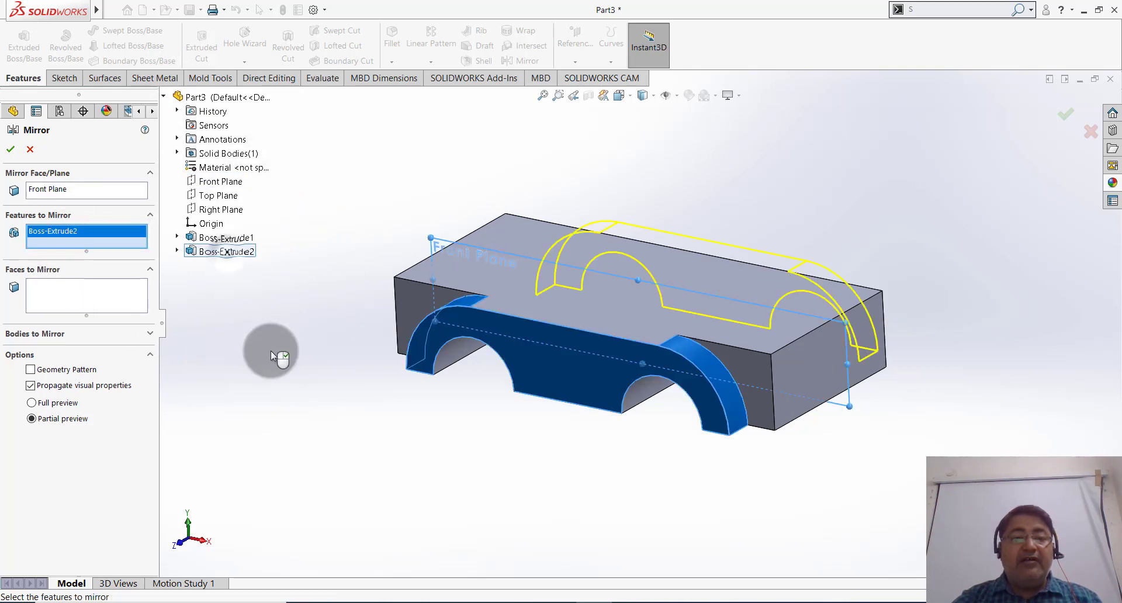
click(10, 149)
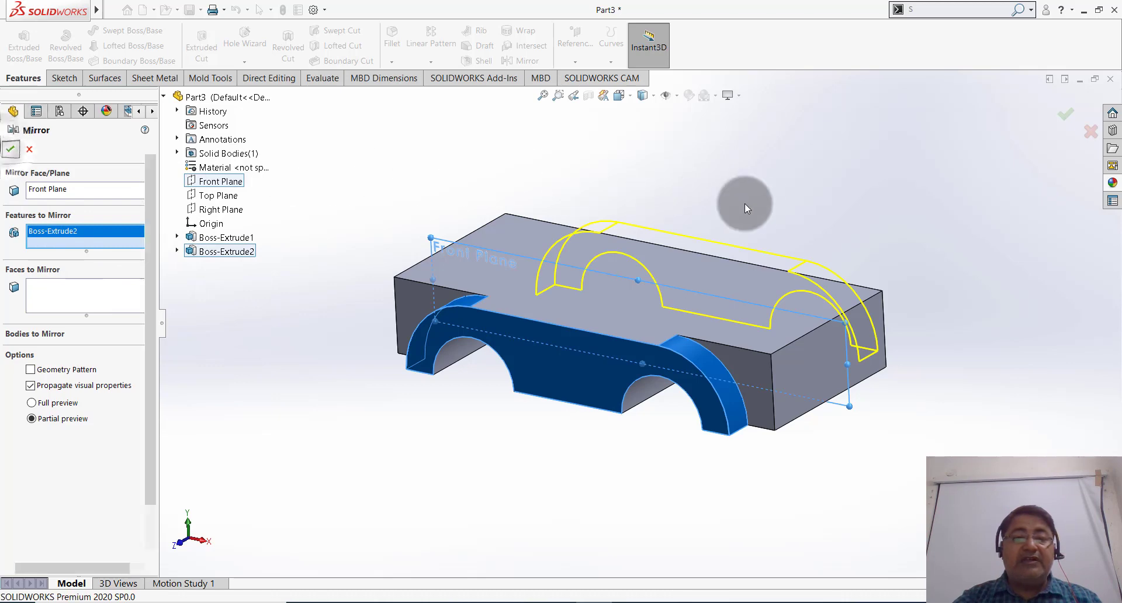
click(801, 205)
middle_drag(840, 248, 842, 247)
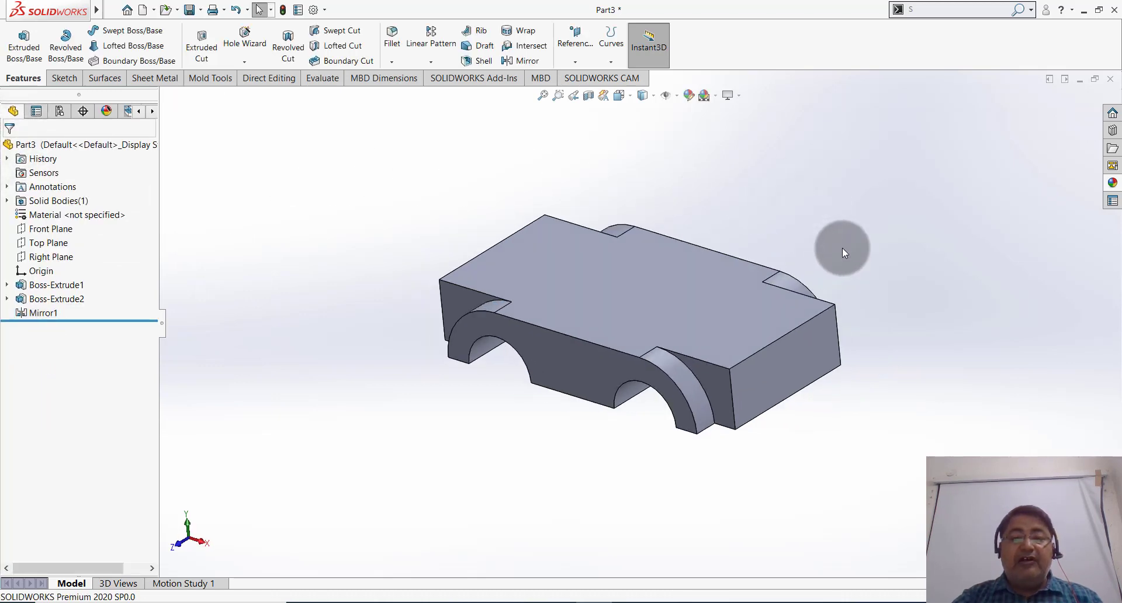
mouse_move(480, 461)
middle_down()
mouse_move(653, 382)
mouse_move(730, 528)
middle_up()
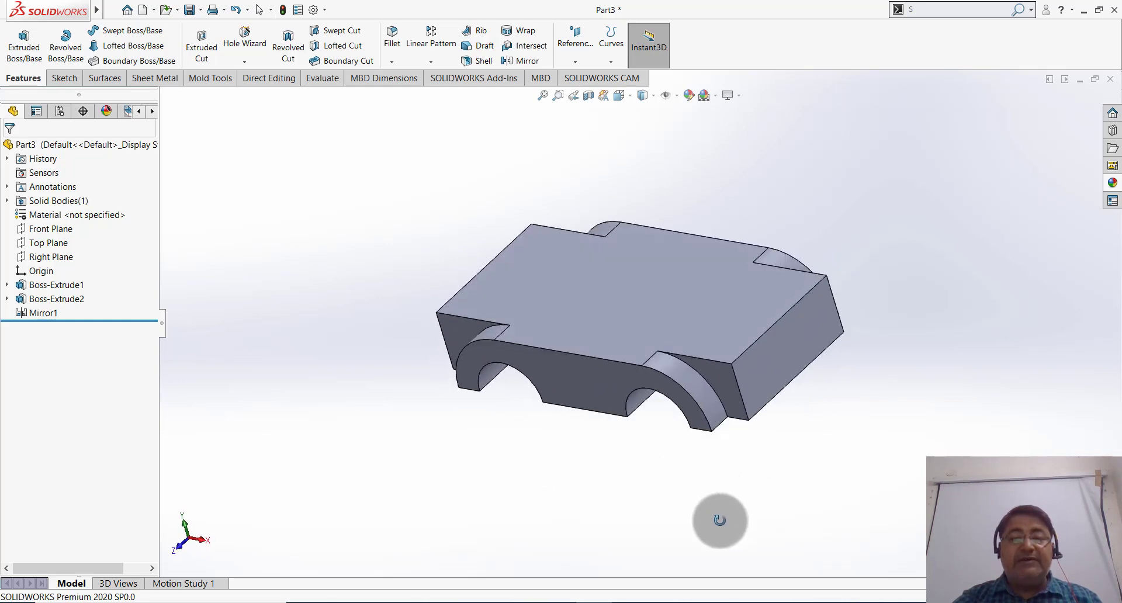
Step: Start a new sketch on the block's top face and view it Normal To
click(63, 77)
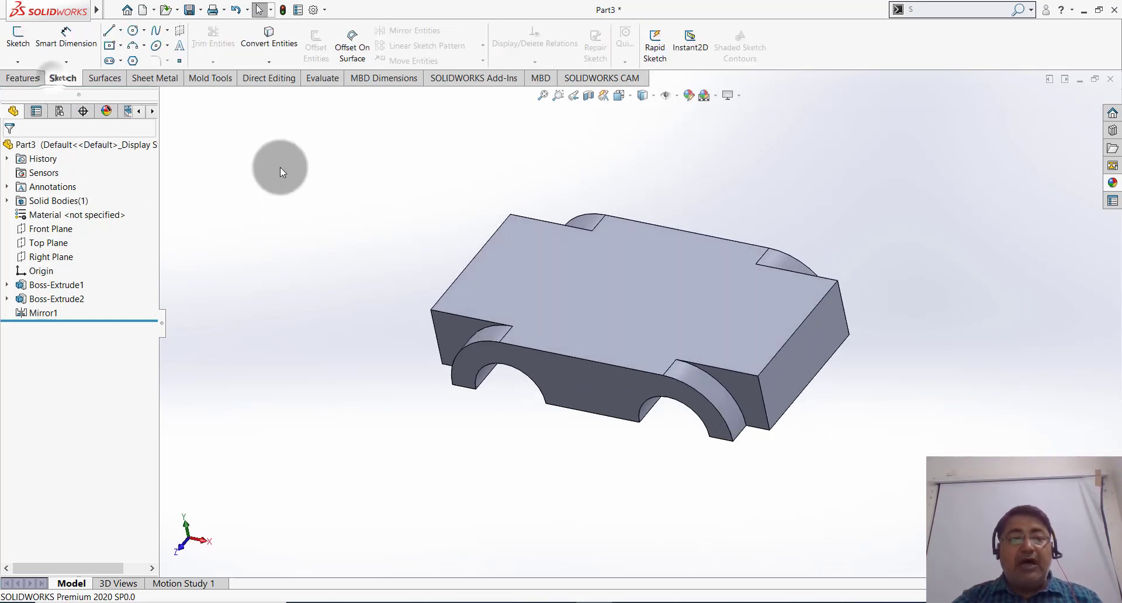
click(17, 36)
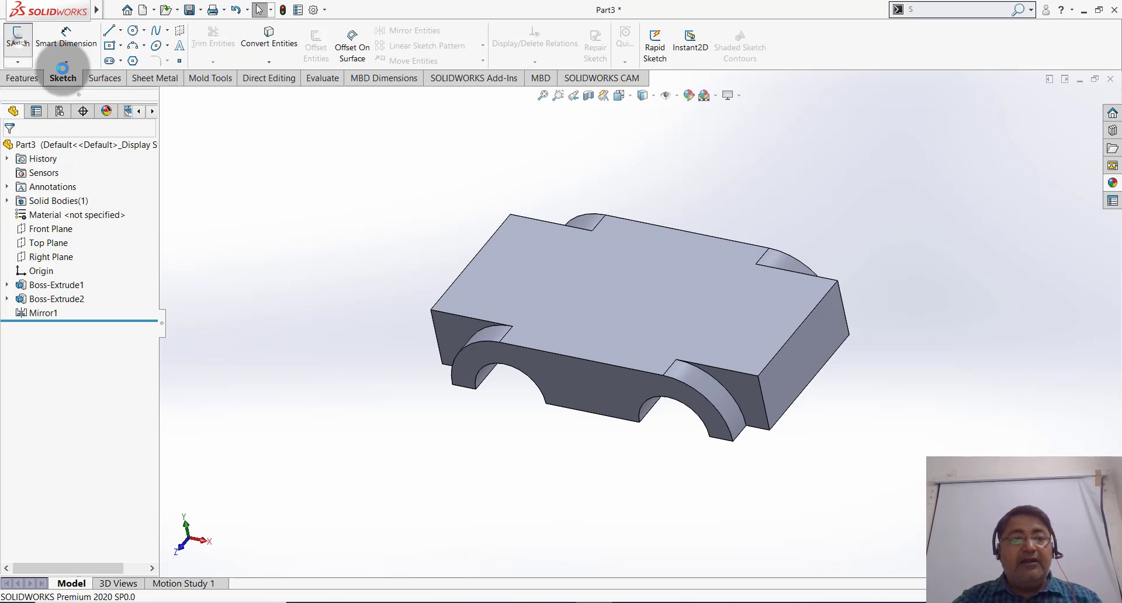
click(611, 260)
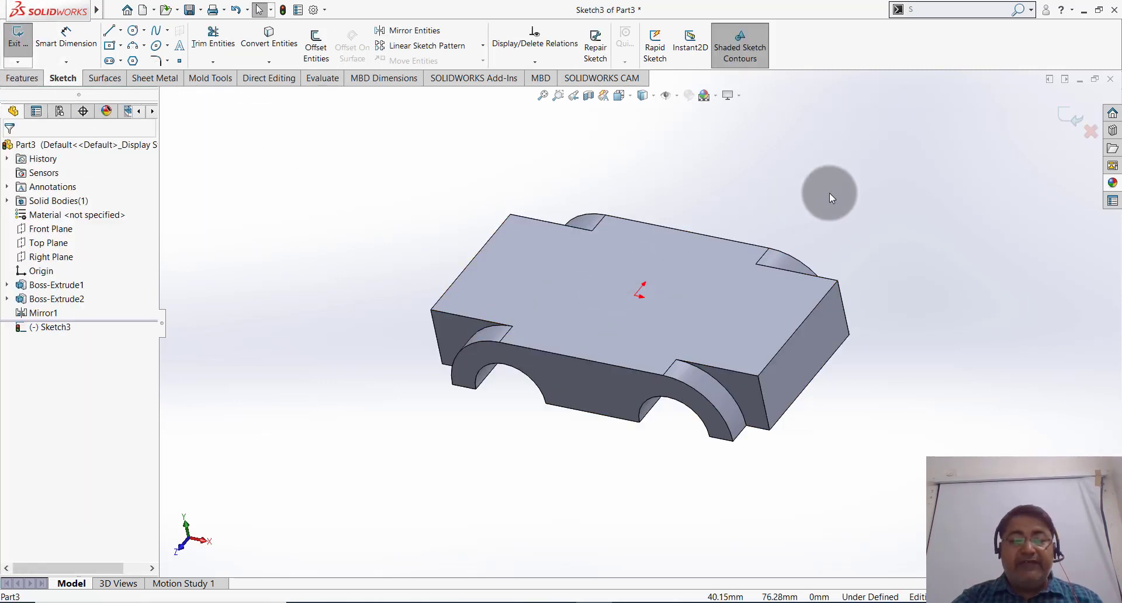
key(ctrl+8)
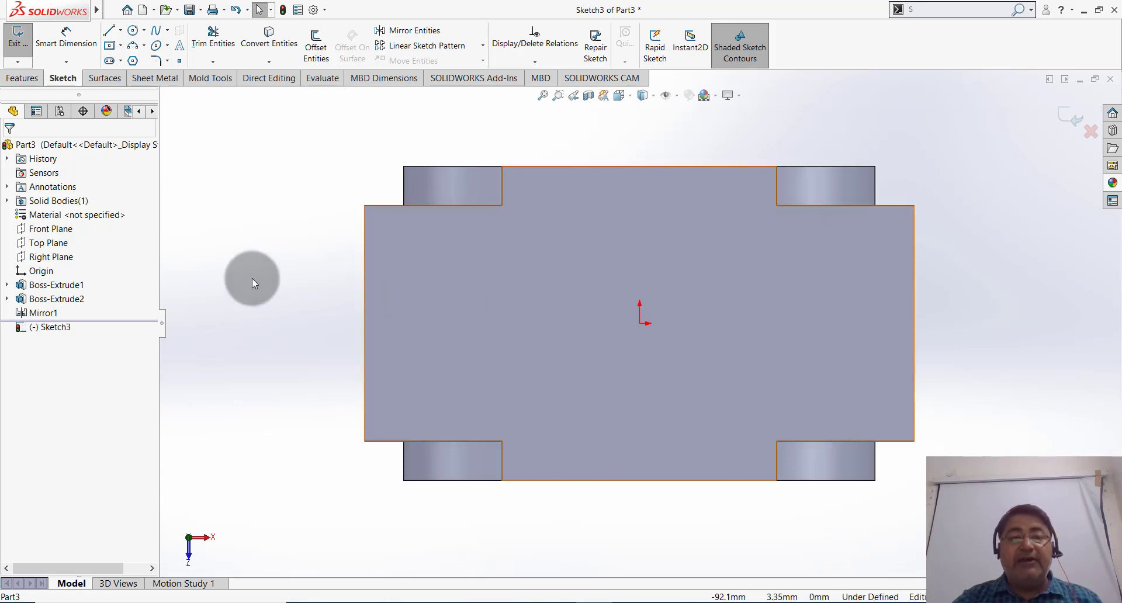
Step: Draw three small circles at the left, top-centre and right of the face
click(144, 30)
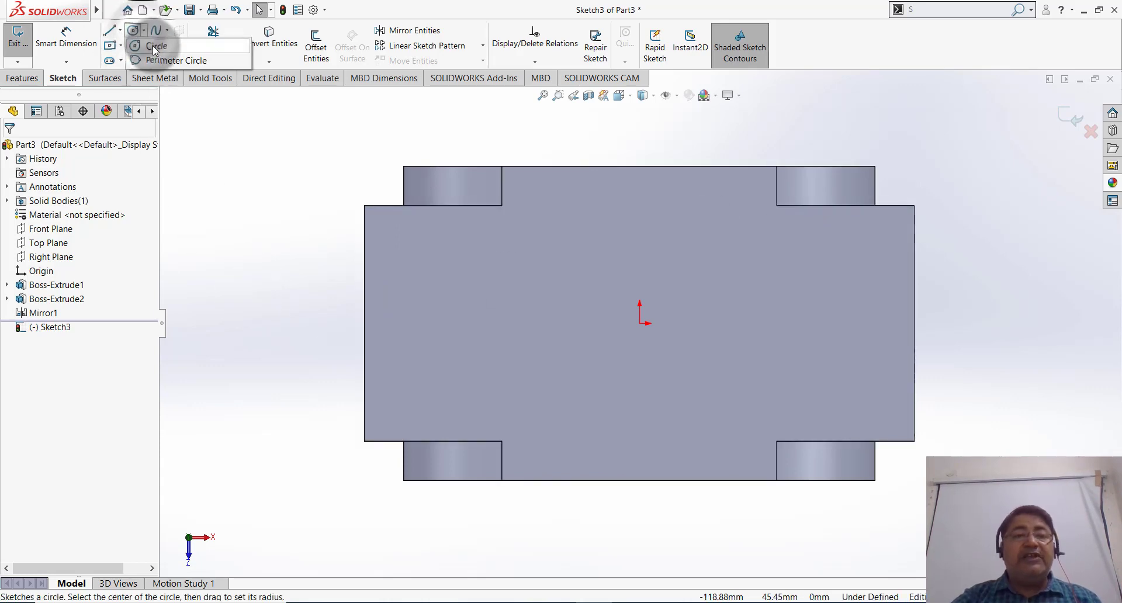
click(152, 45)
click(428, 250)
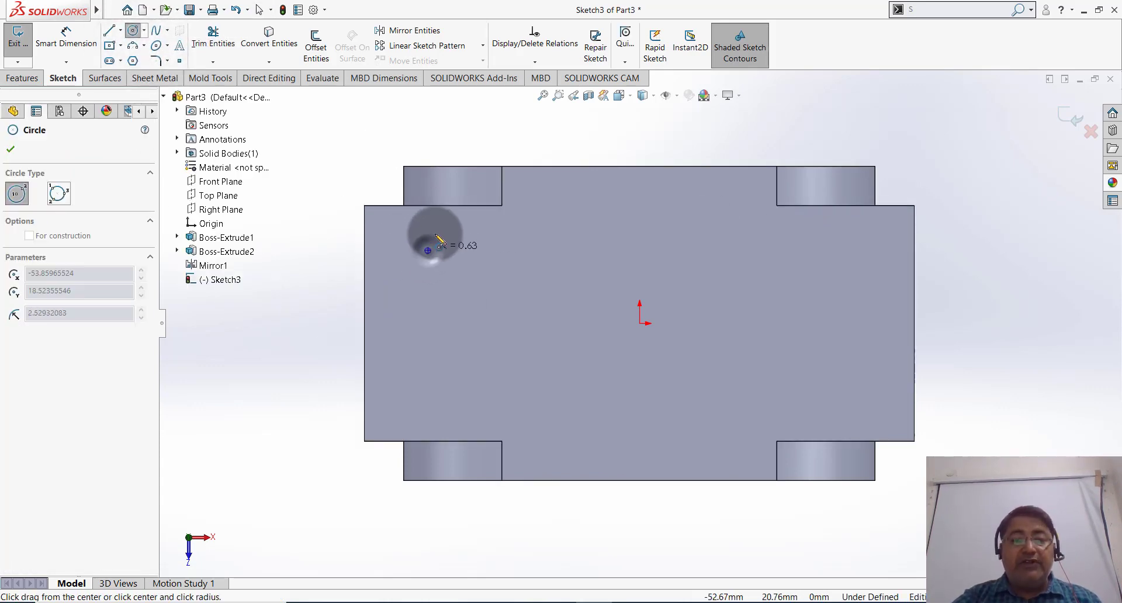
click(443, 236)
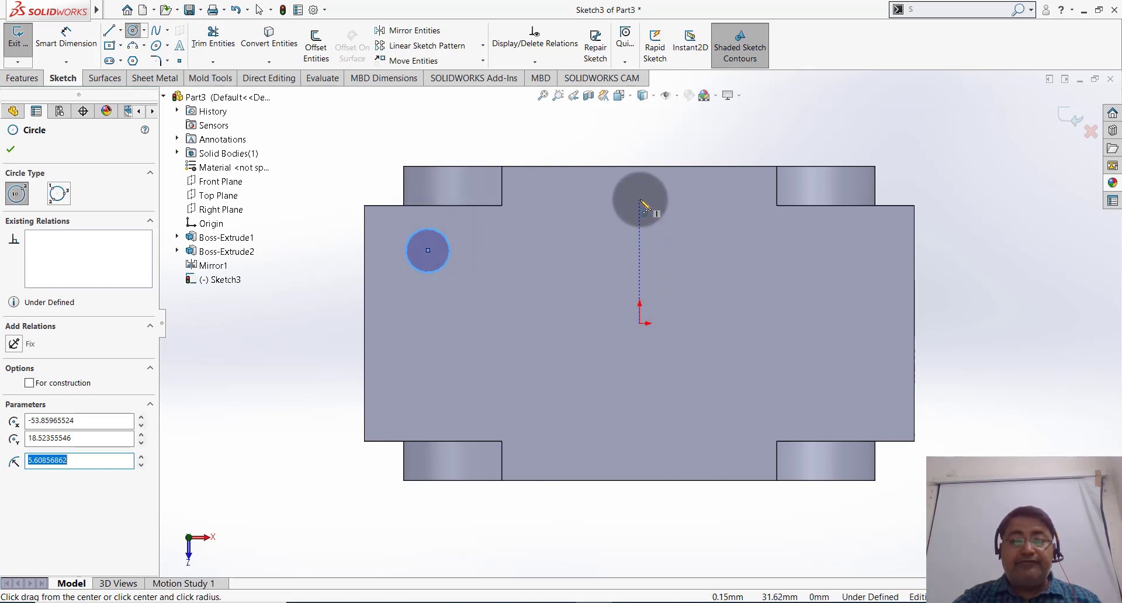
click(639, 199)
click(643, 216)
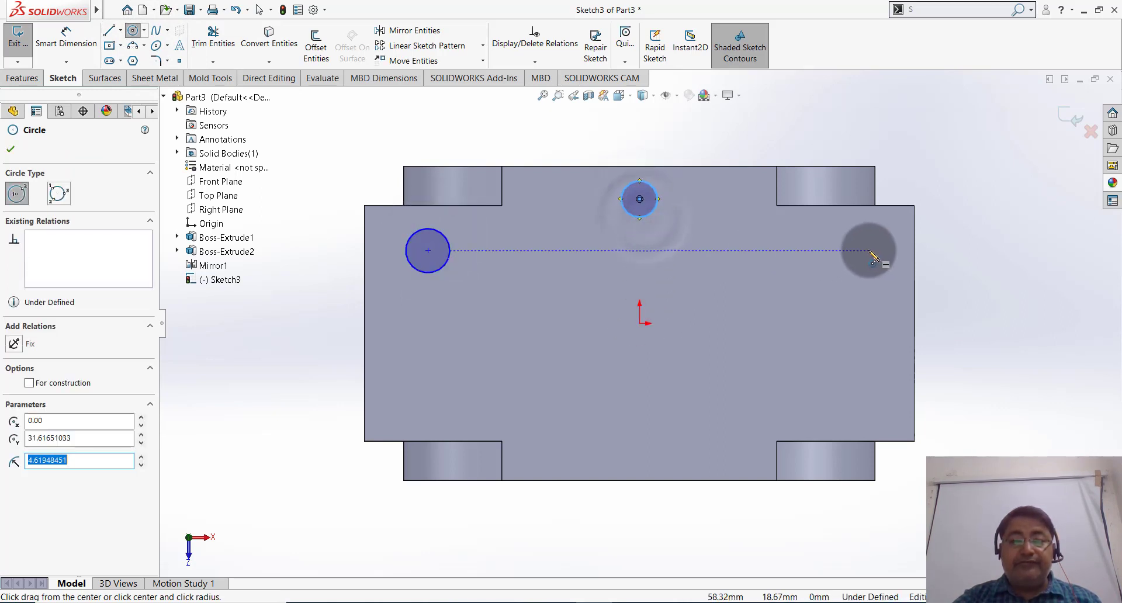
click(859, 250)
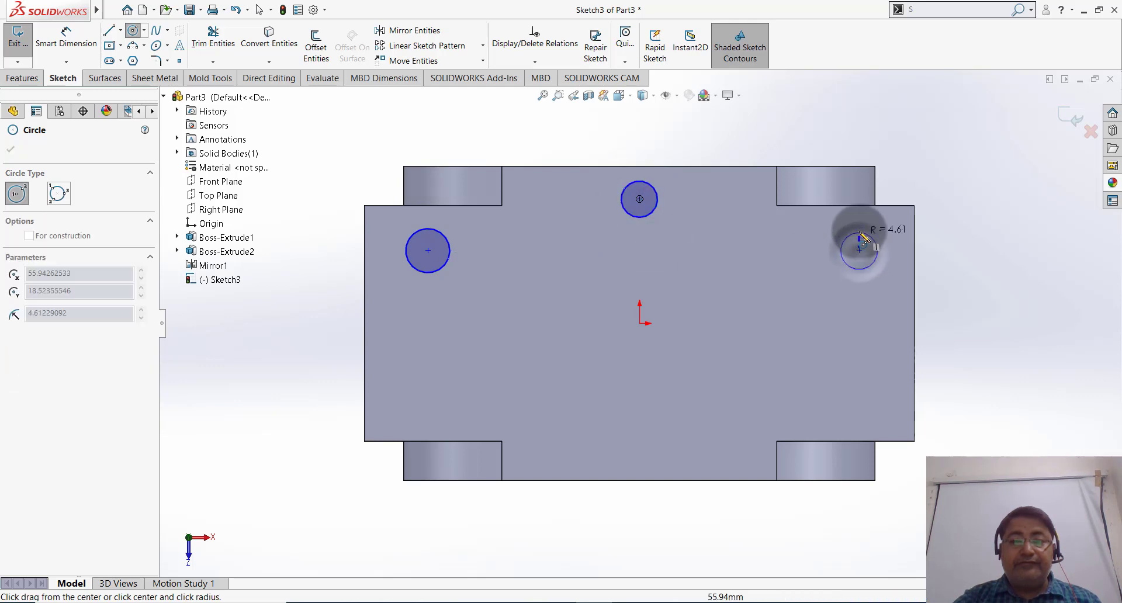
click(854, 232)
key(Escape)
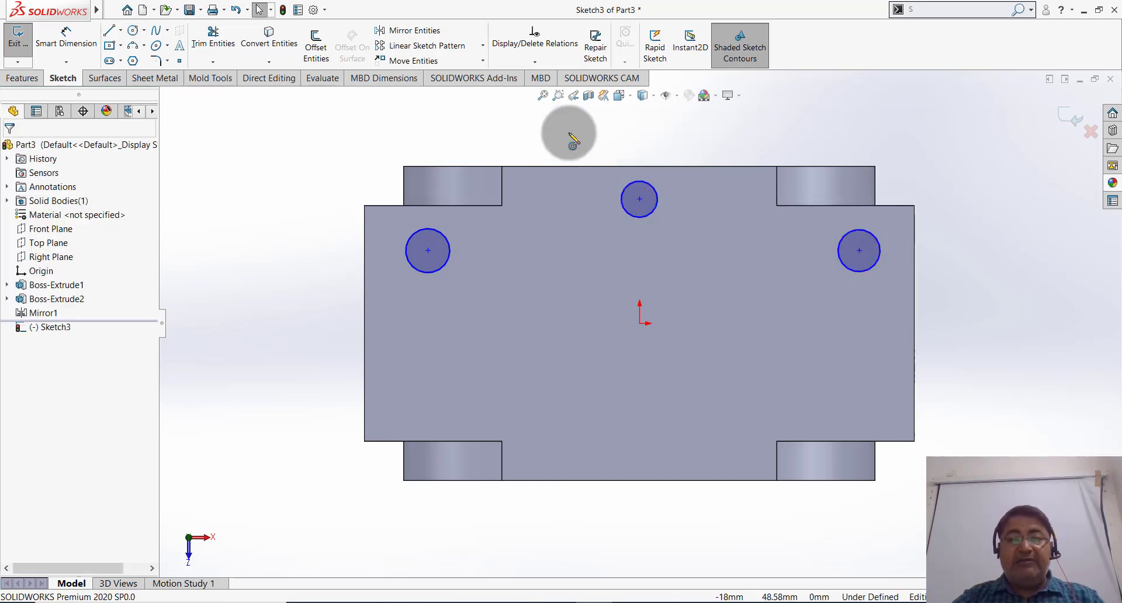
Step: Make the right, top and left circles equal with an Equal relation
click(852, 271)
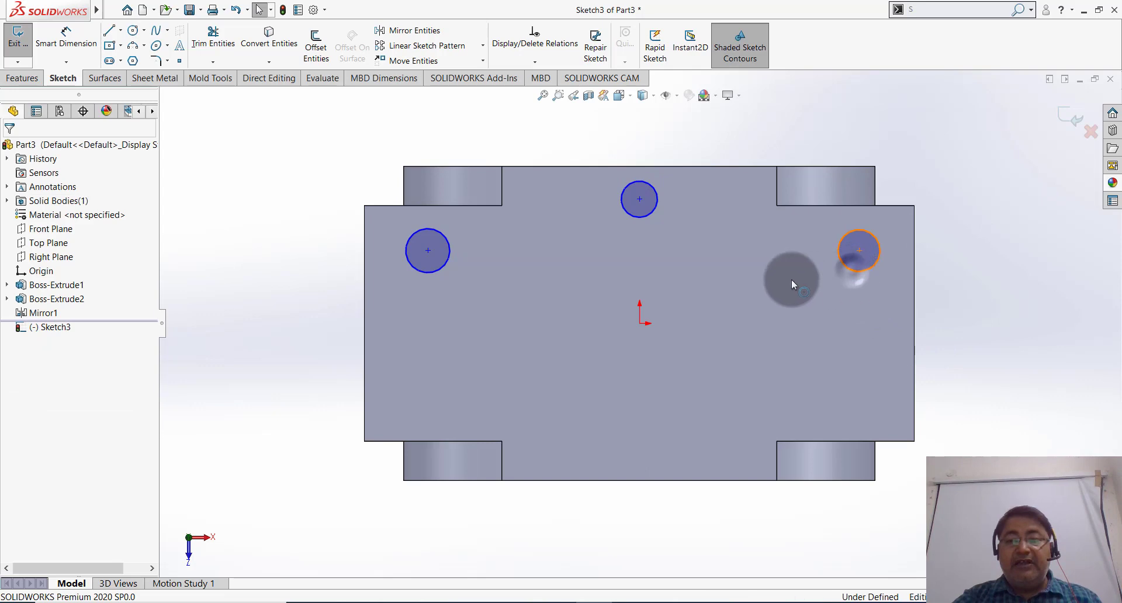
ctrl+click(645, 216)
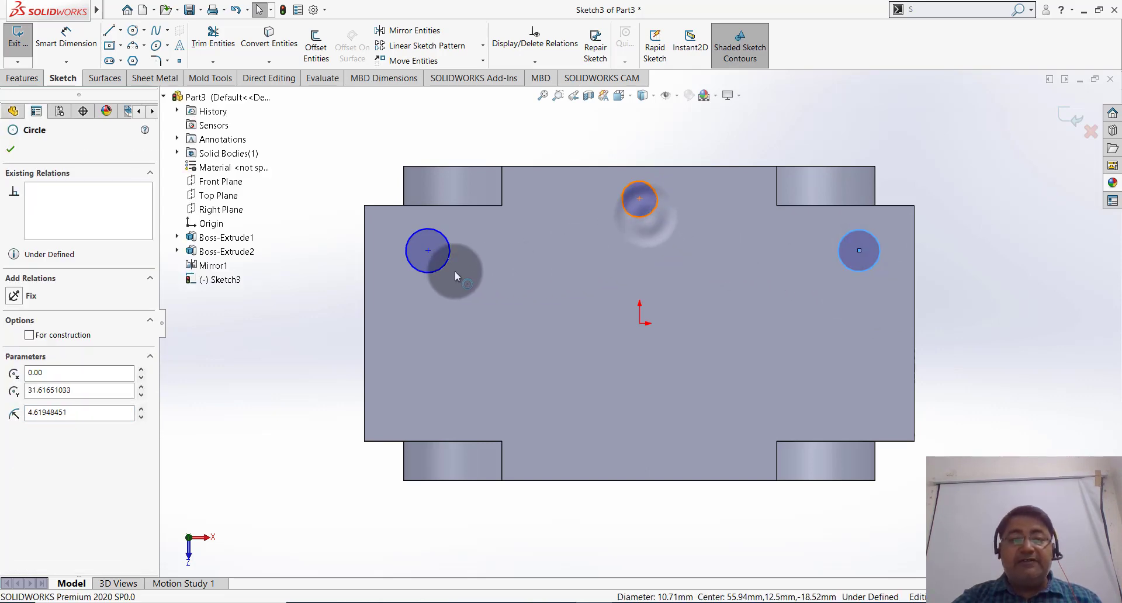
ctrl+click(438, 269)
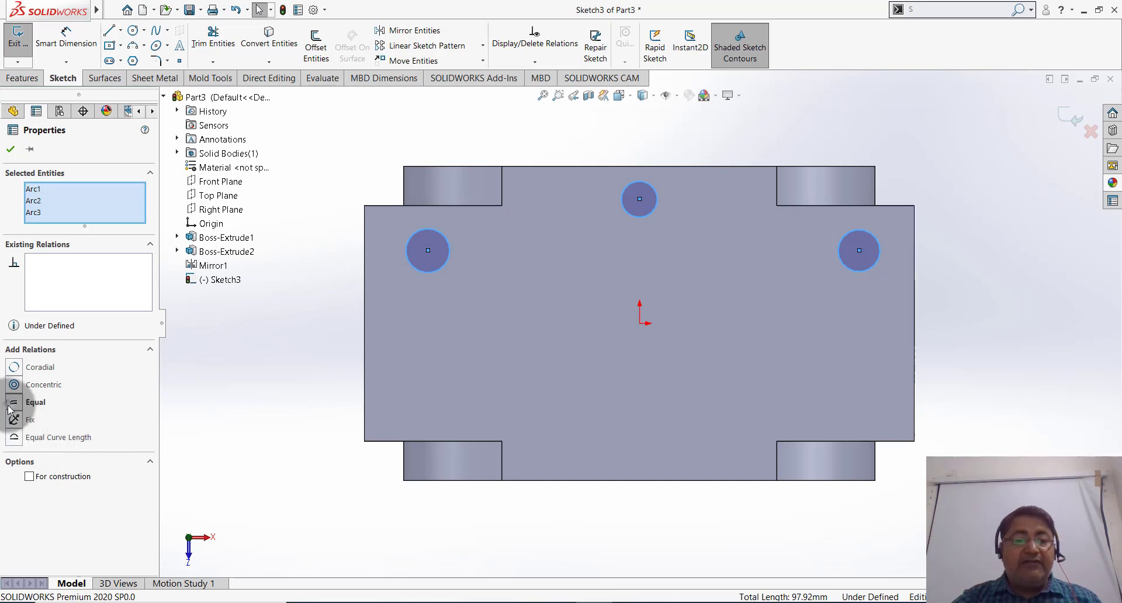
click(11, 403)
click(10, 151)
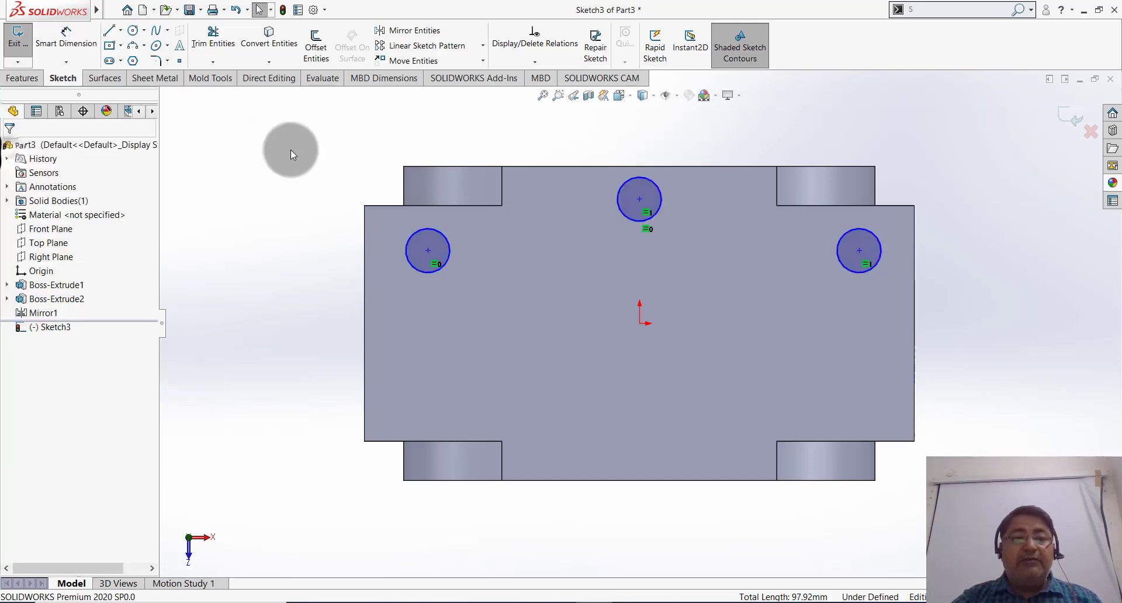
Step: Give the left circle a 10 mm diameter dimension
key(d)
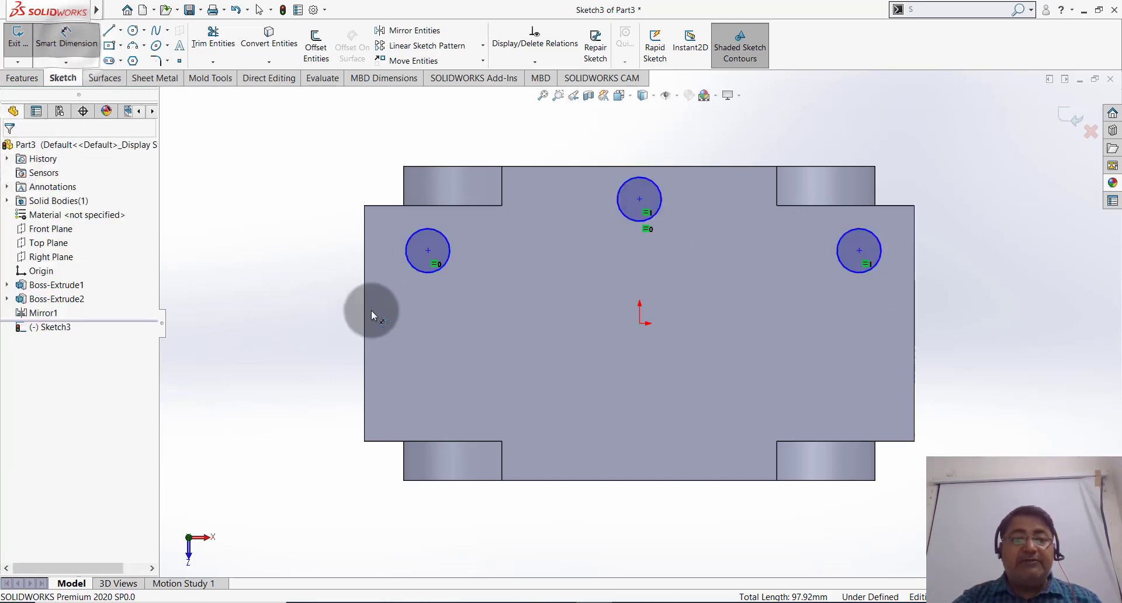
click(391, 256)
click(323, 176)
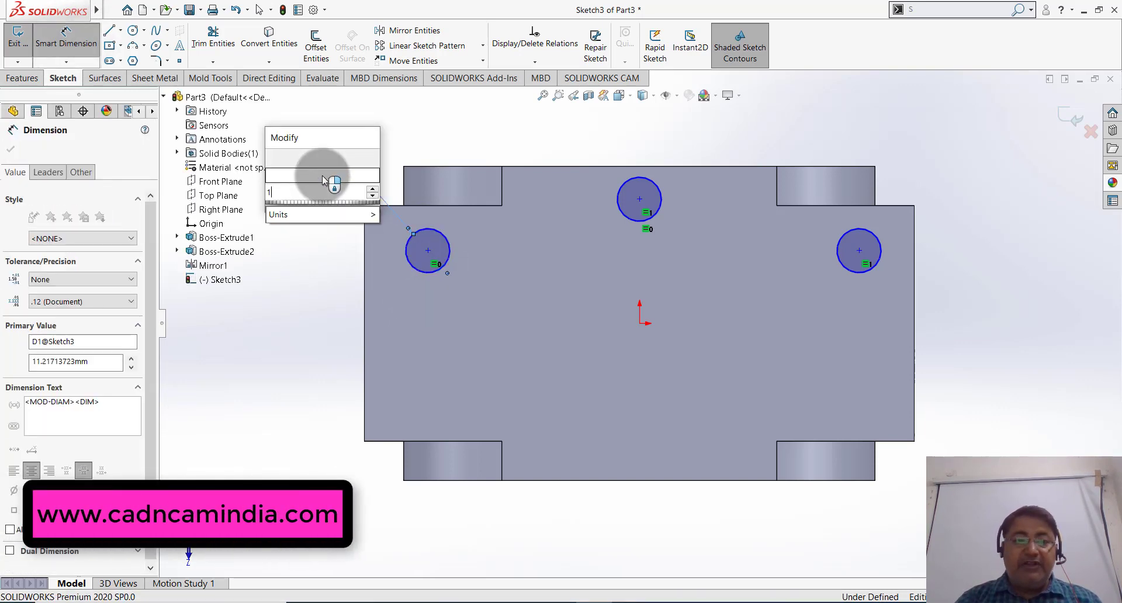
click(303, 253)
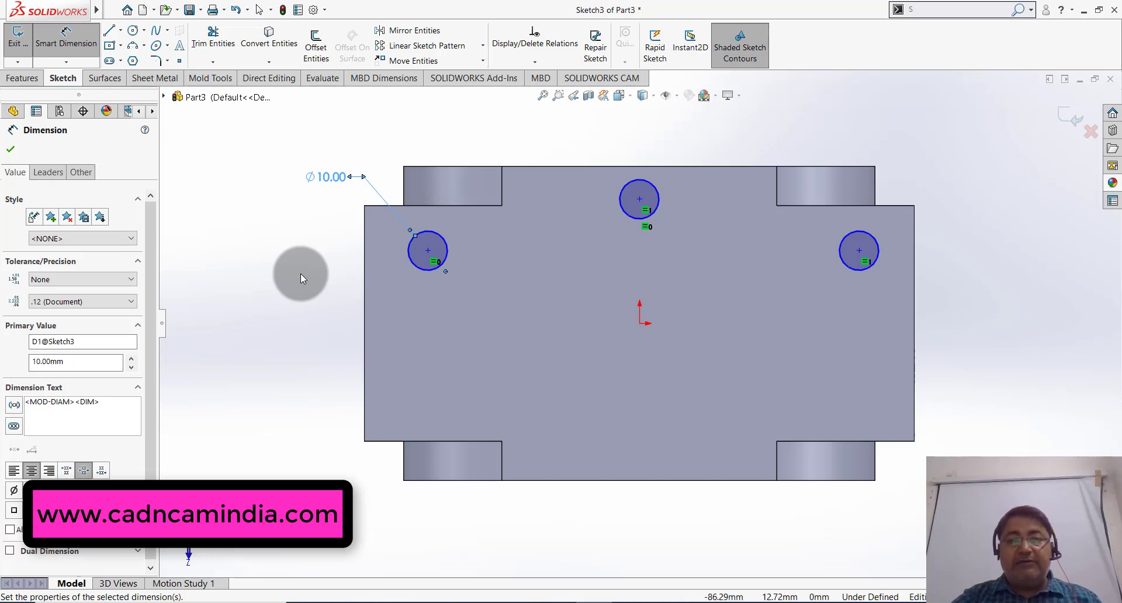
click(300, 273)
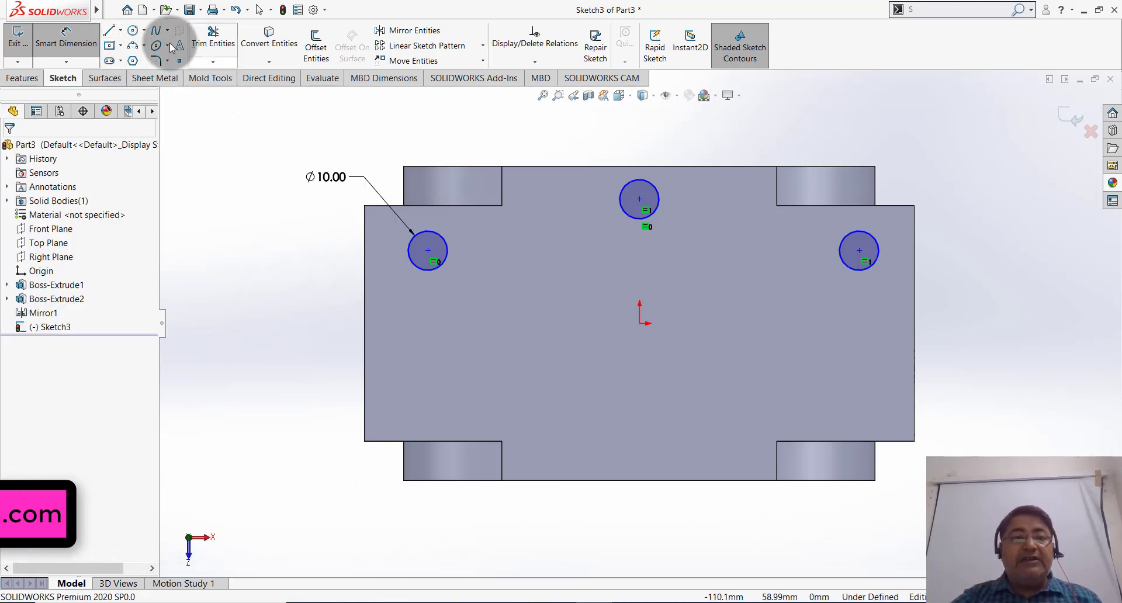
click(68, 62)
Step: Dimension the top circle's centre 30 mm above the origin
click(85, 78)
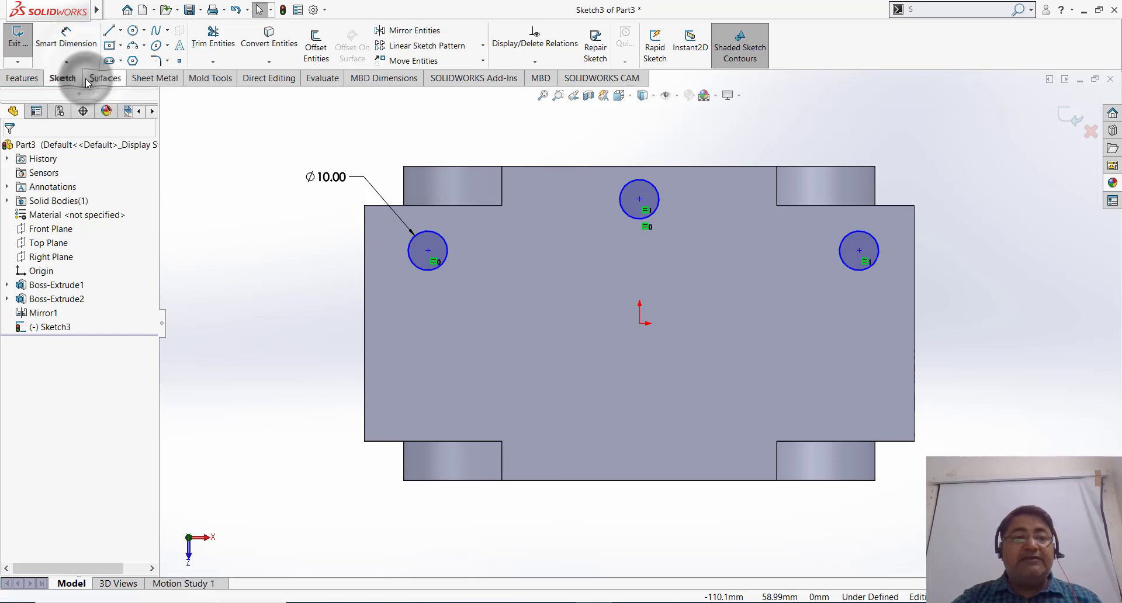
click(66, 62)
click(88, 75)
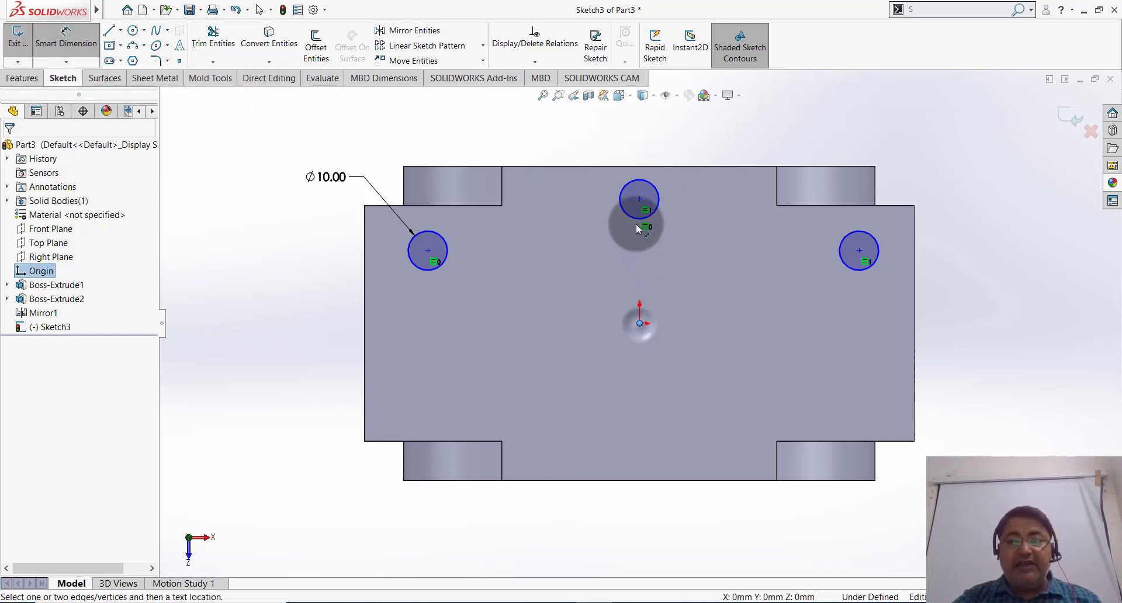
click(639, 199)
click(958, 250)
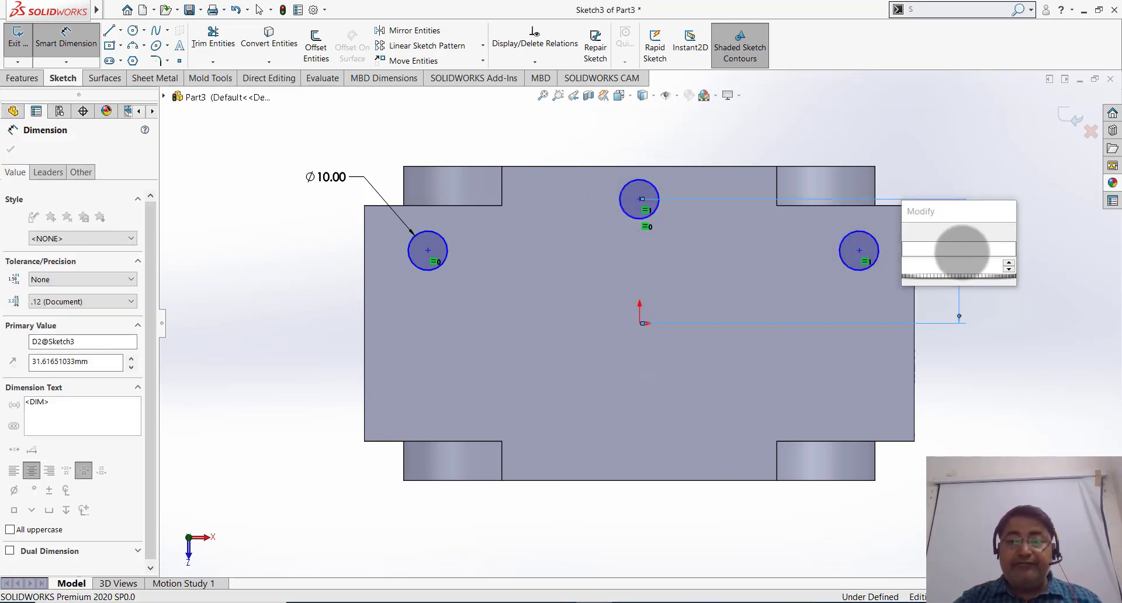
text(30)
click(988, 380)
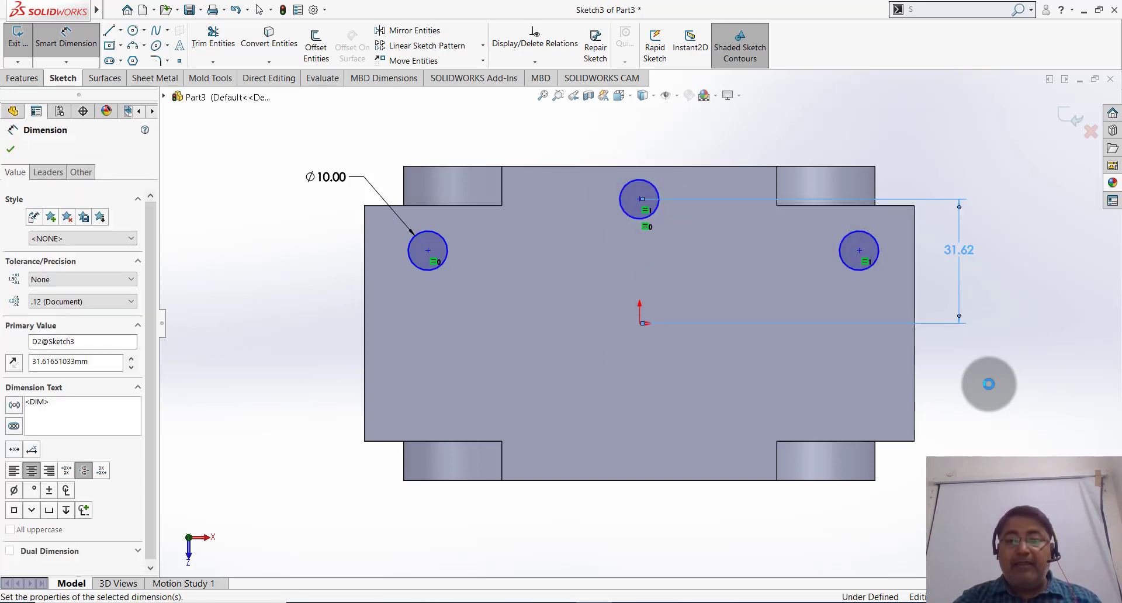
click(638, 325)
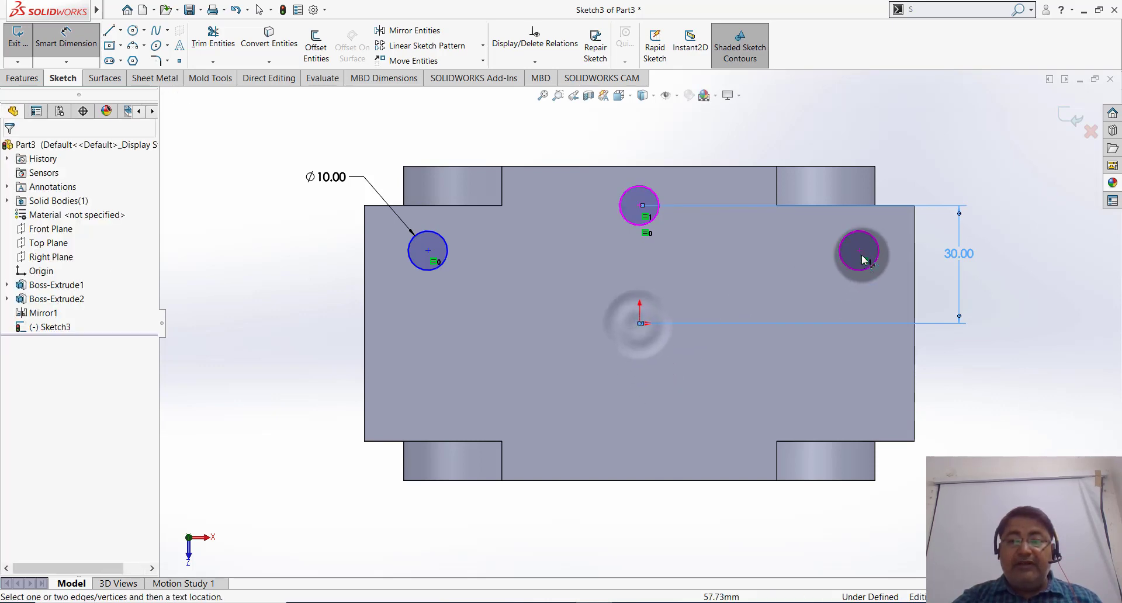
Step: Dimension the right and left circle centres 15 mm above the origin
click(859, 284)
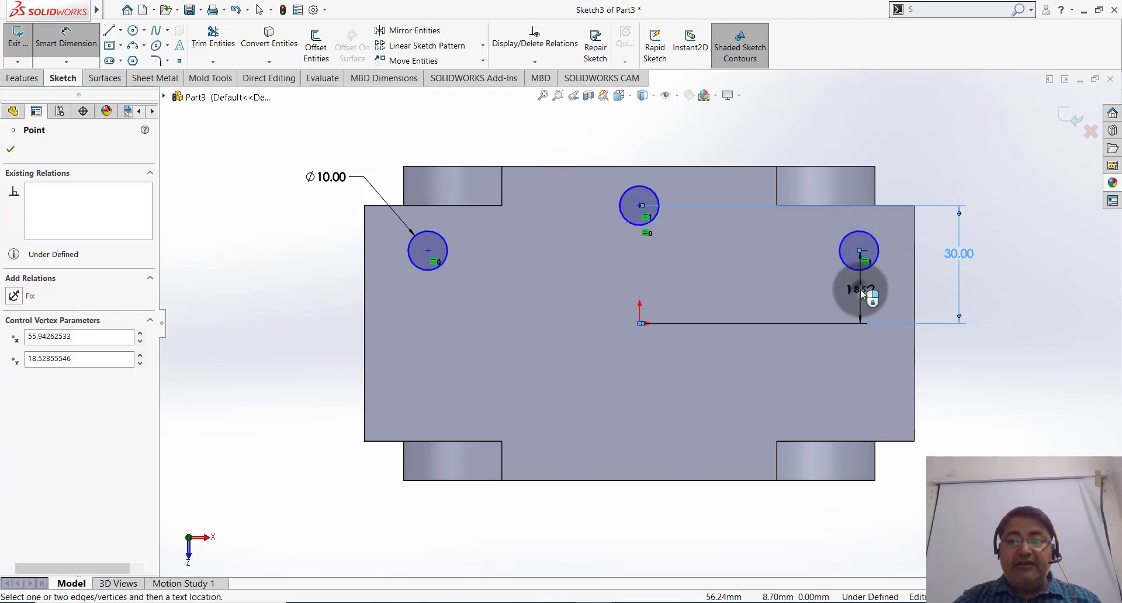
click(860, 289)
text(1)
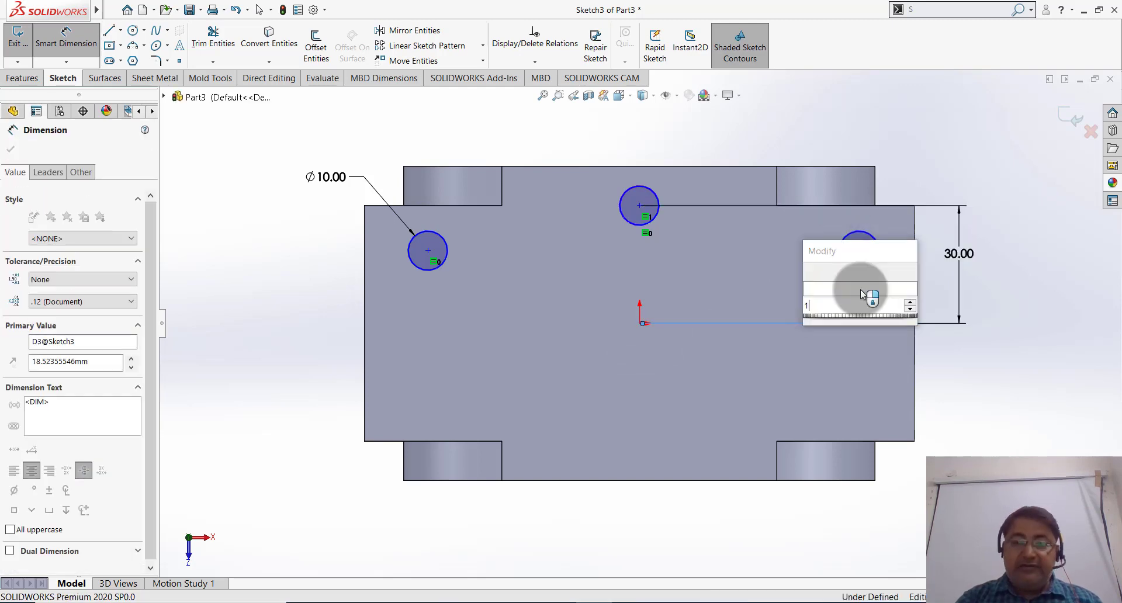
text(5)
key(Return)
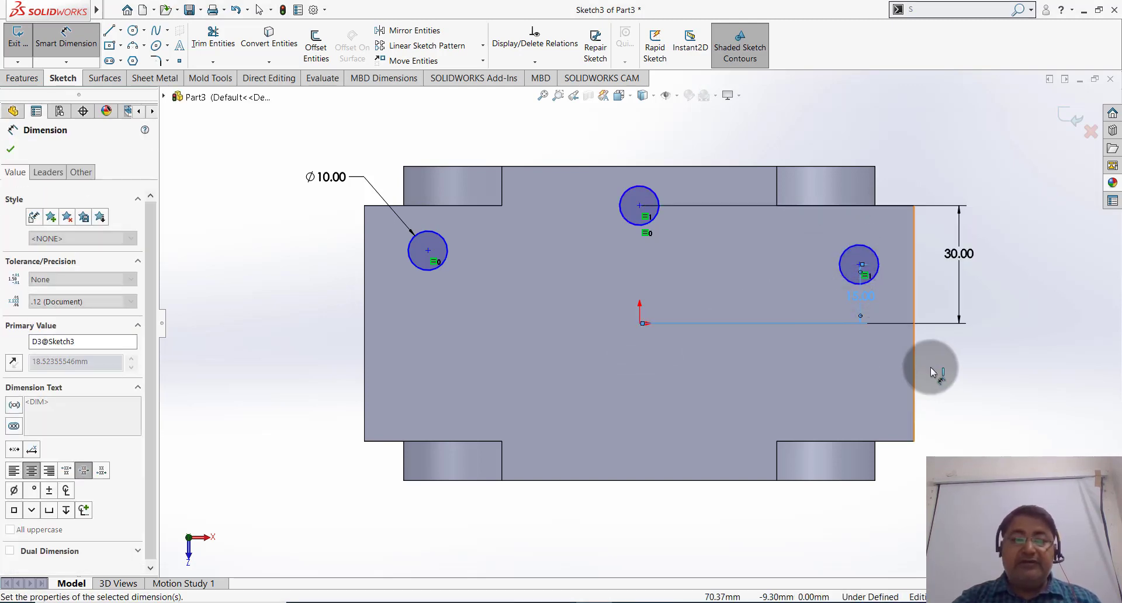
click(640, 326)
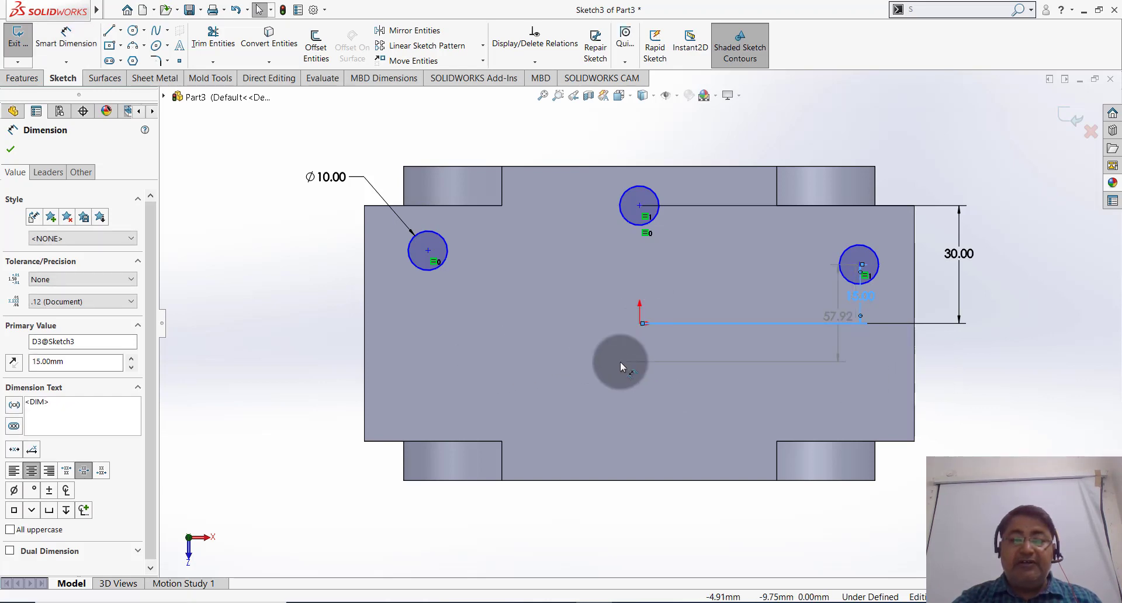
key(Escape)
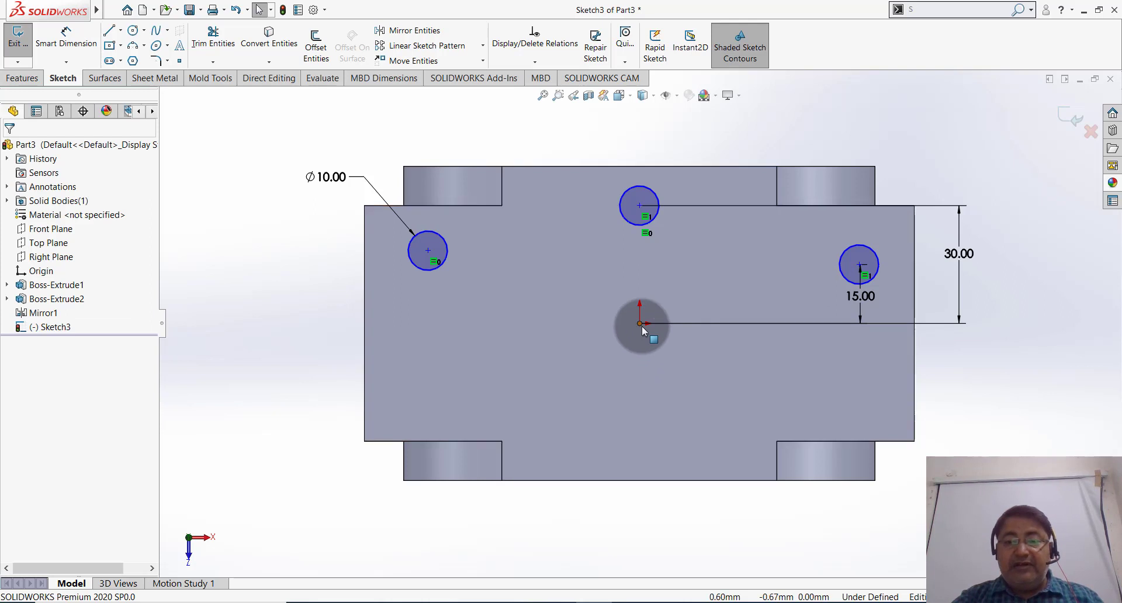
click(66, 36)
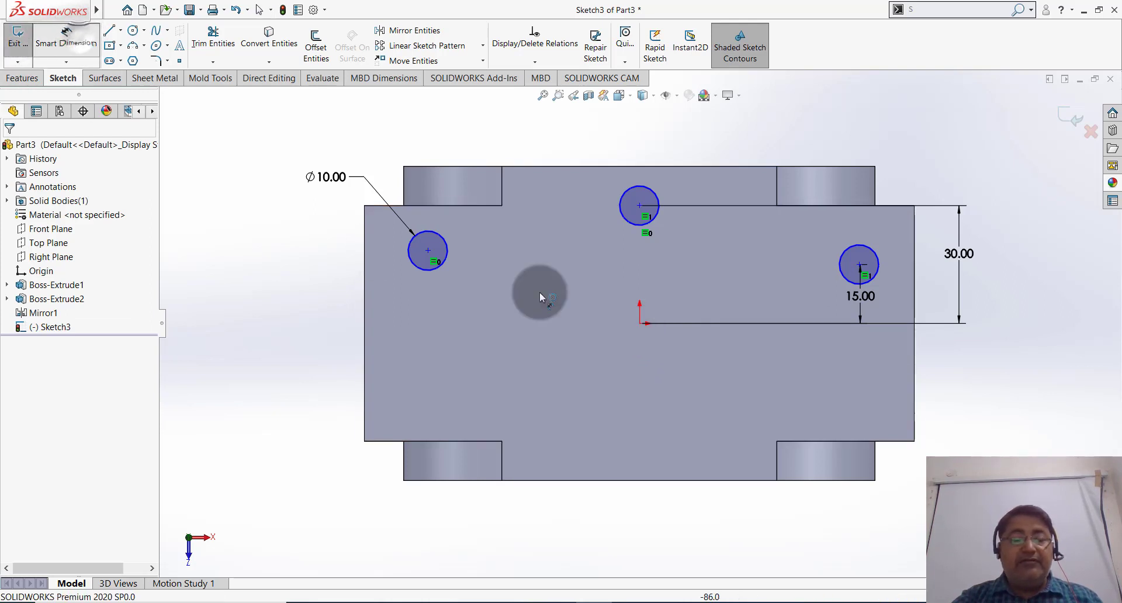
click(639, 323)
click(427, 251)
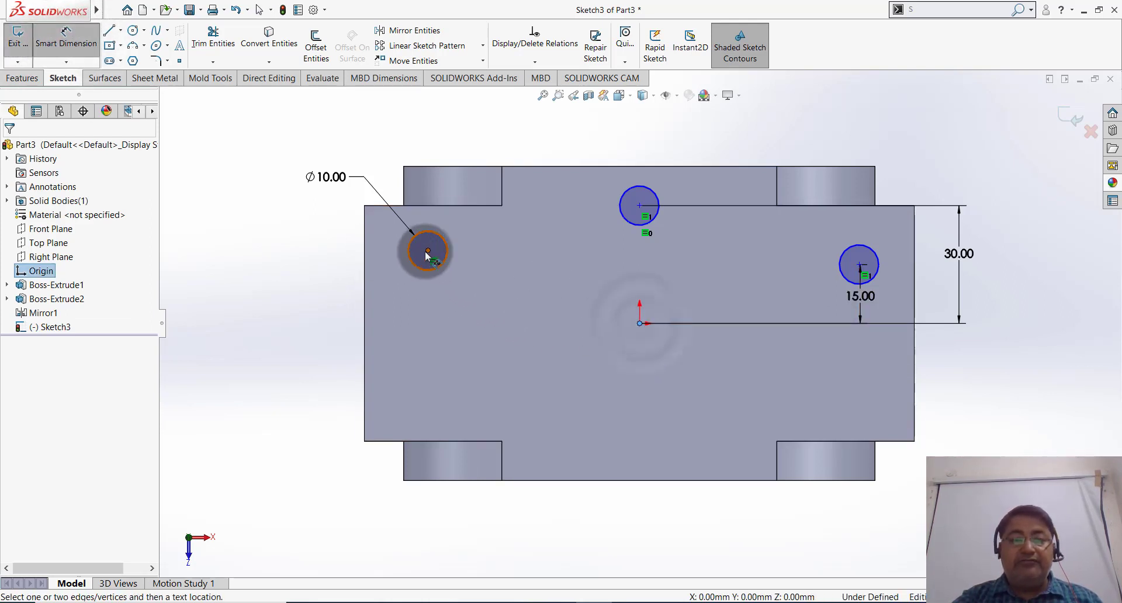
click(324, 274)
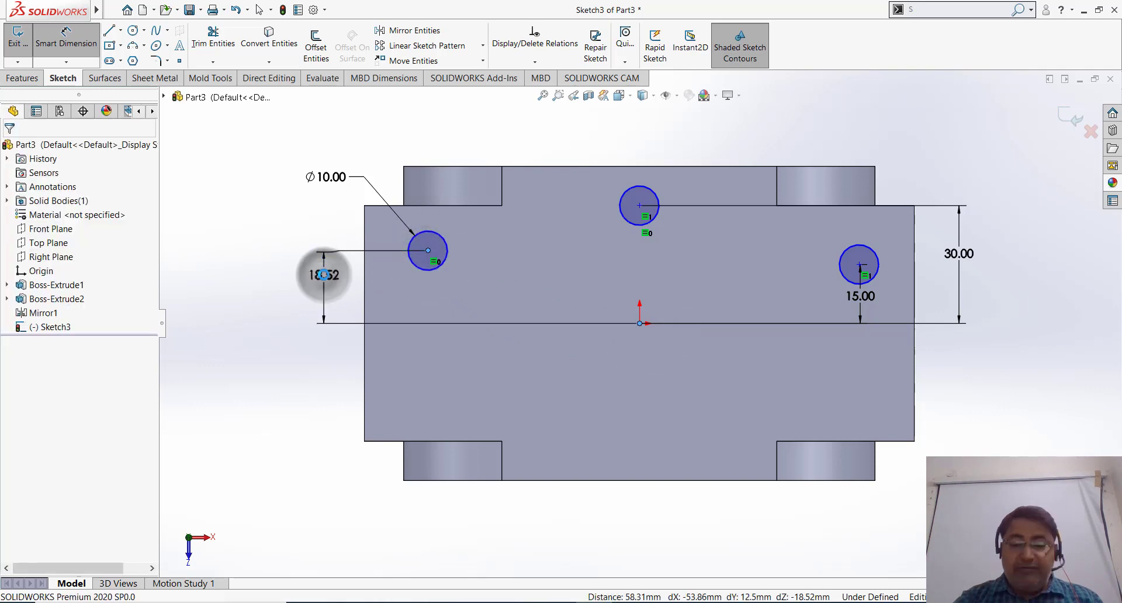
click(290, 394)
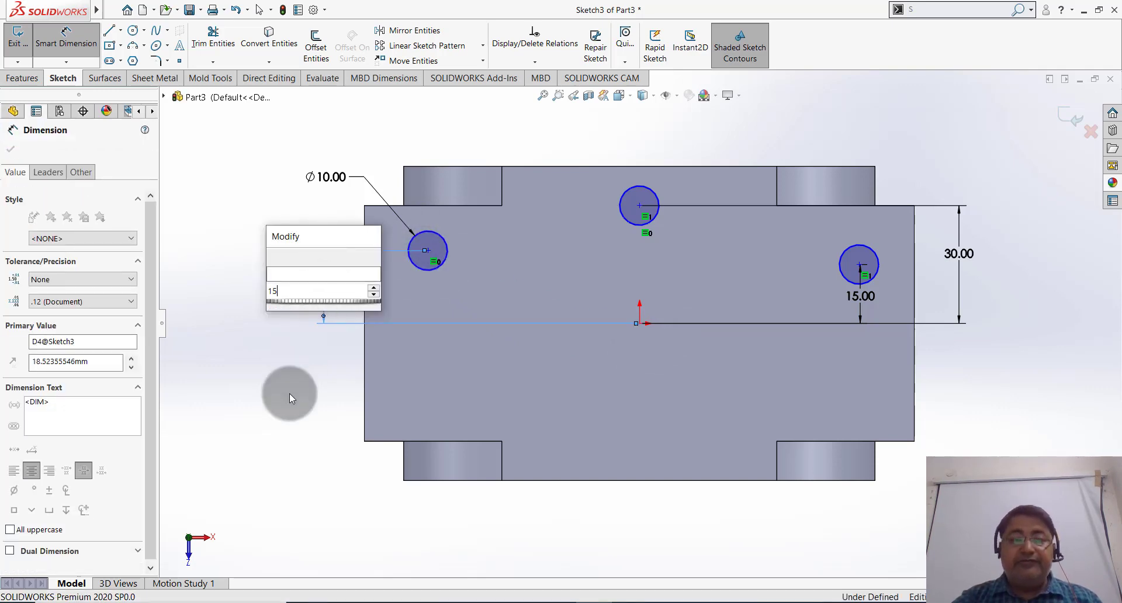
click(289, 394)
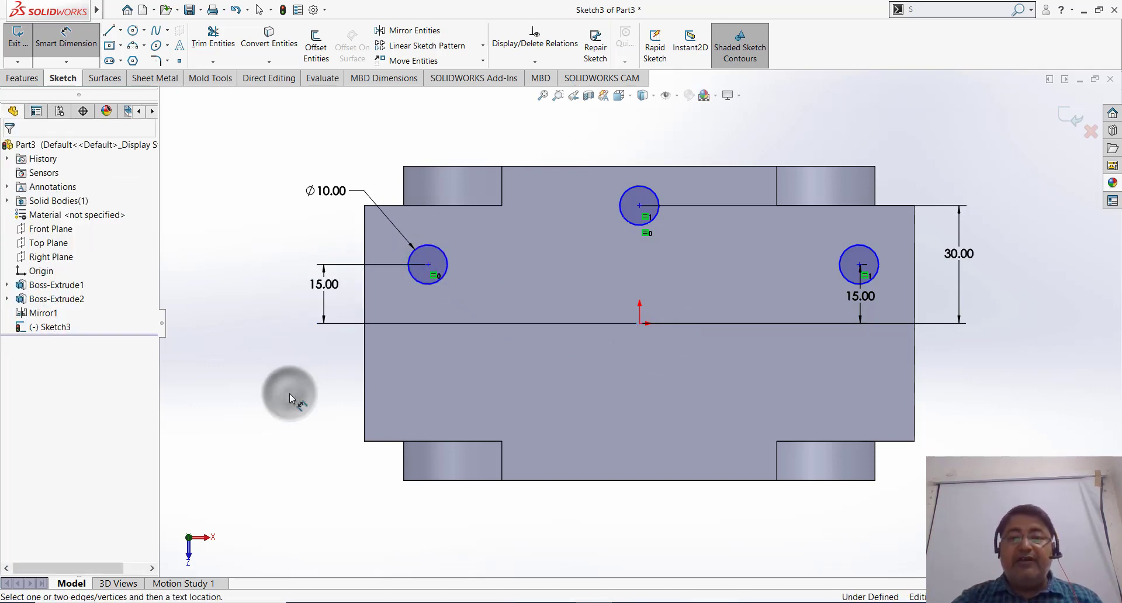
key(Escape)
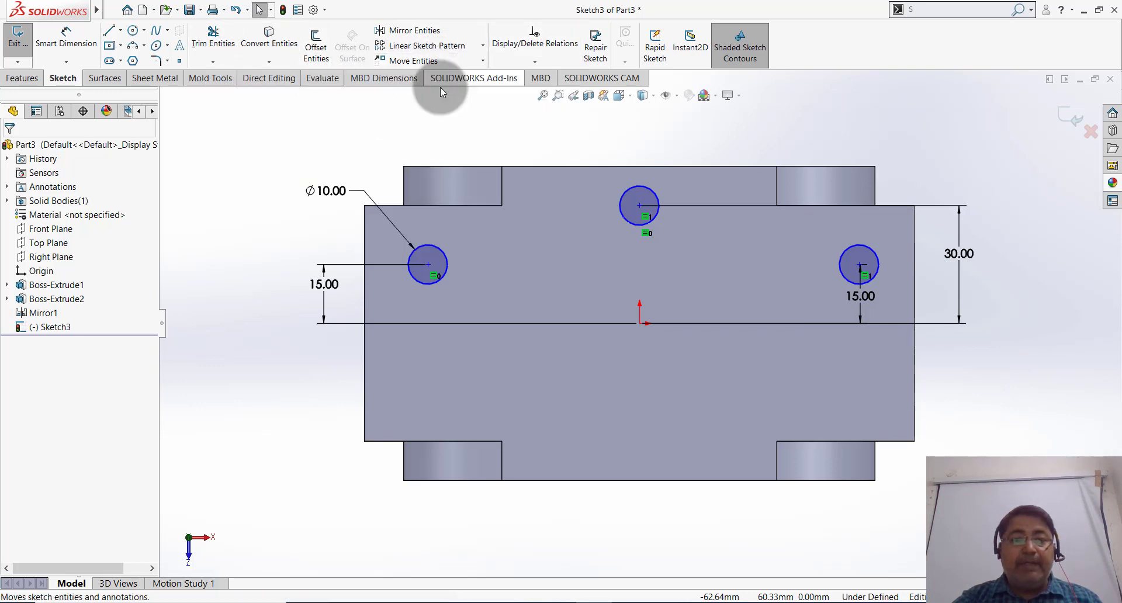
Step: Add a Vertical relation between the origin and the top circle's centre
click(639, 324)
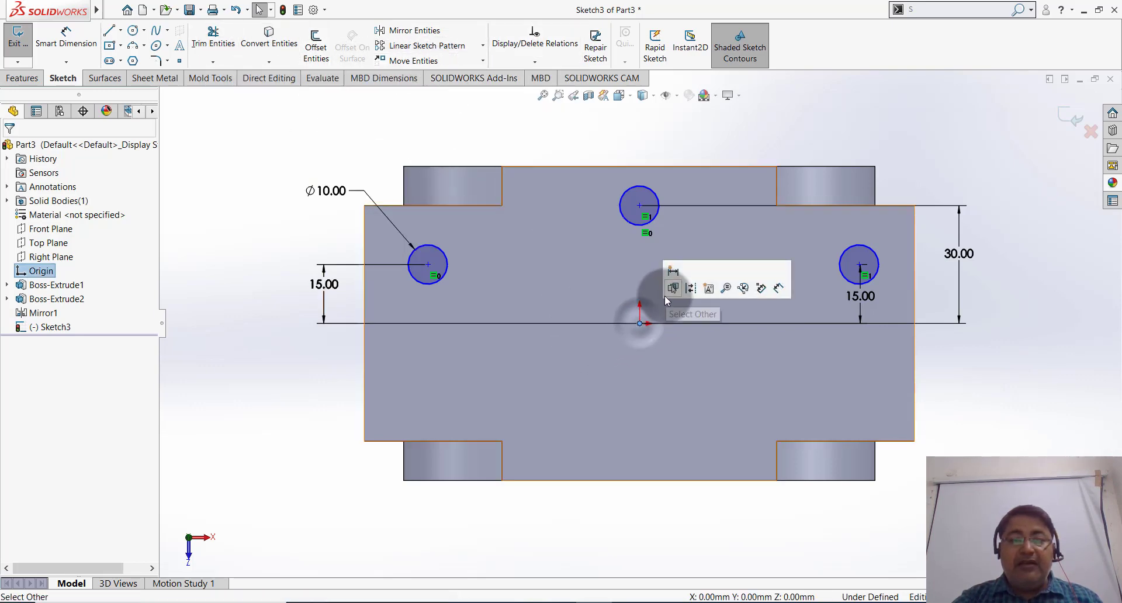
ctrl+click(640, 206)
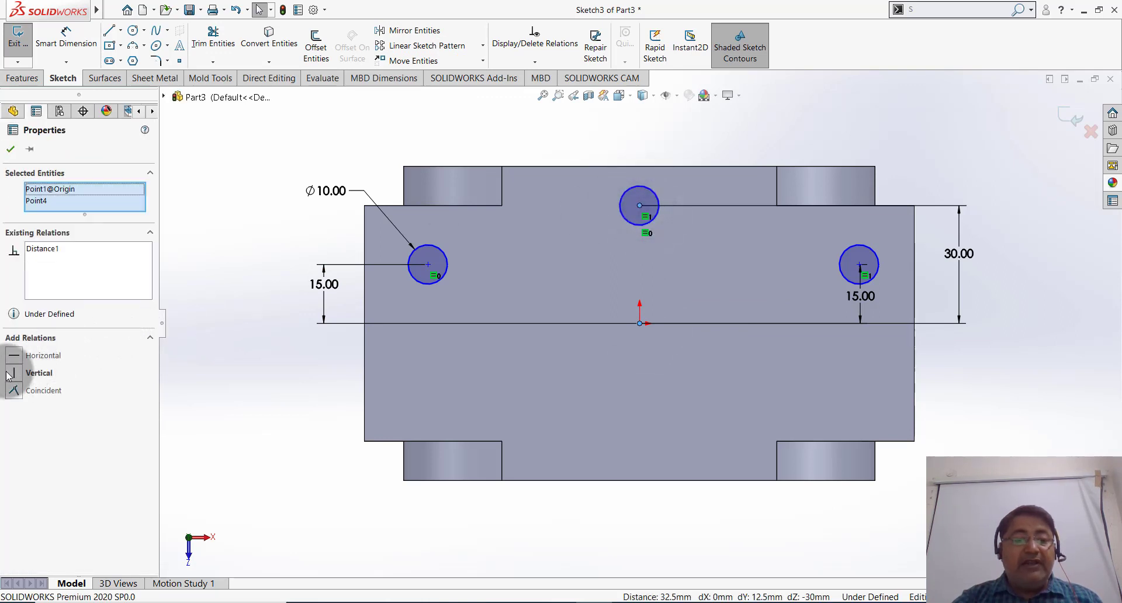
click(19, 374)
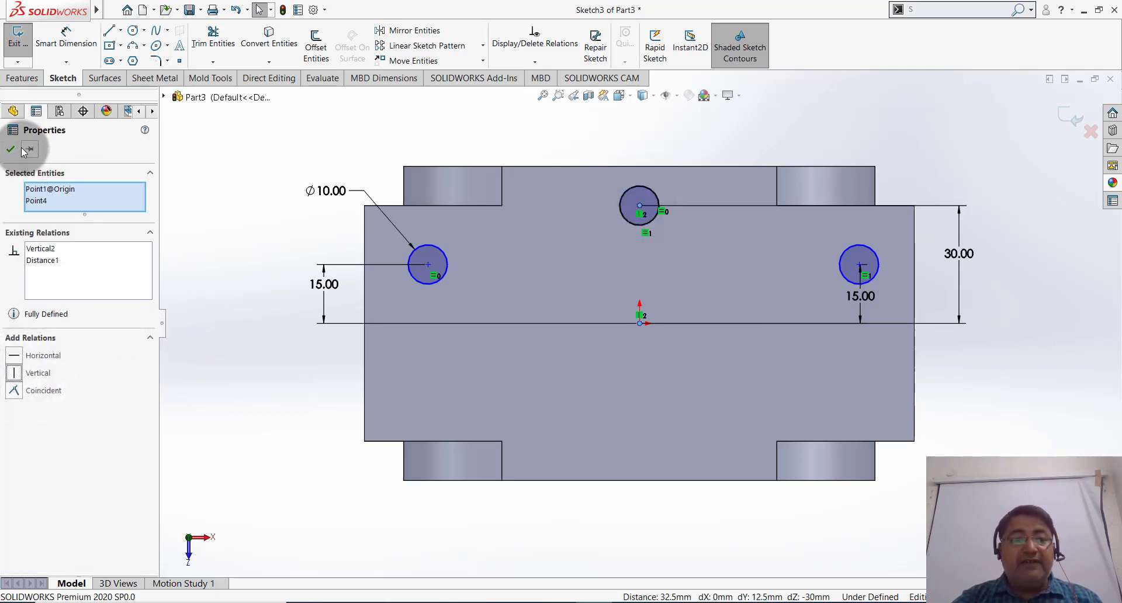
key(Escape)
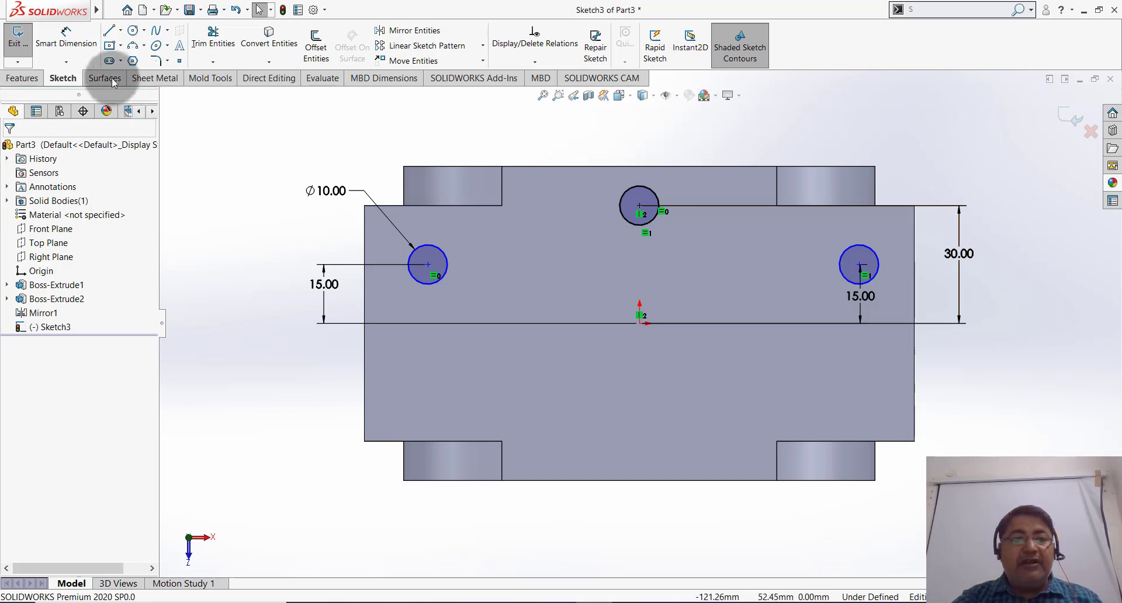
Step: Set the left-to-top and top-to-right circle centre spacings to 60 mm each
click(66, 38)
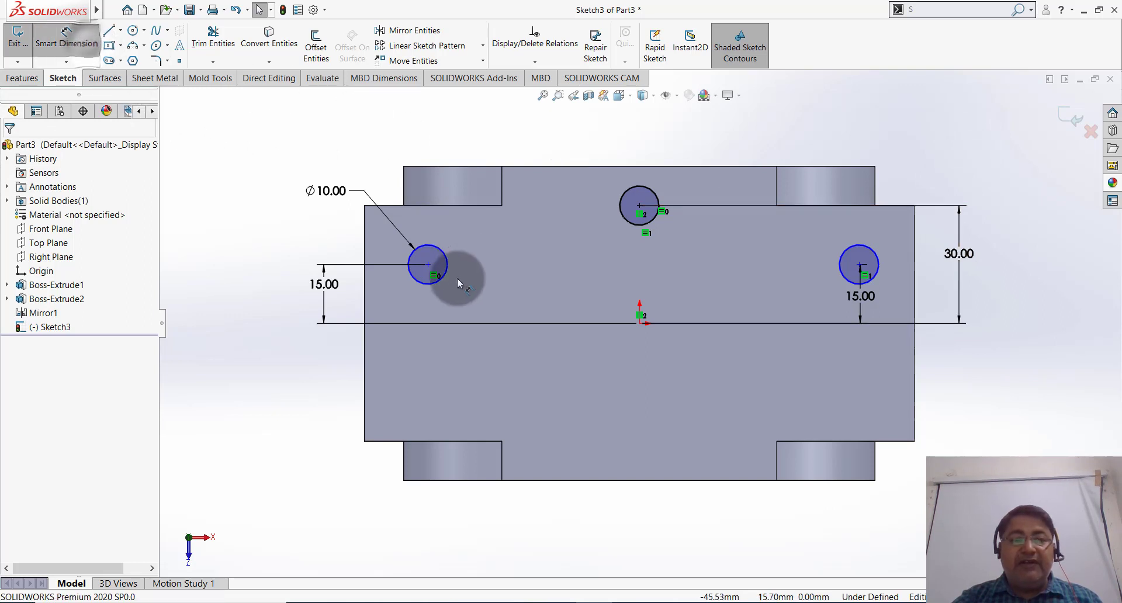
click(428, 265)
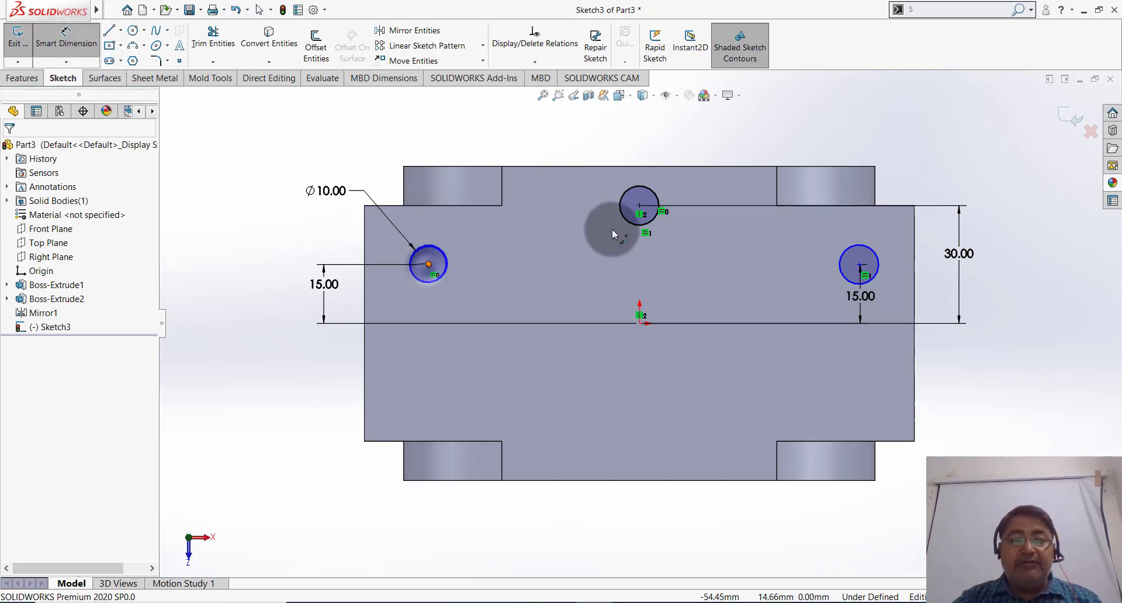
click(639, 206)
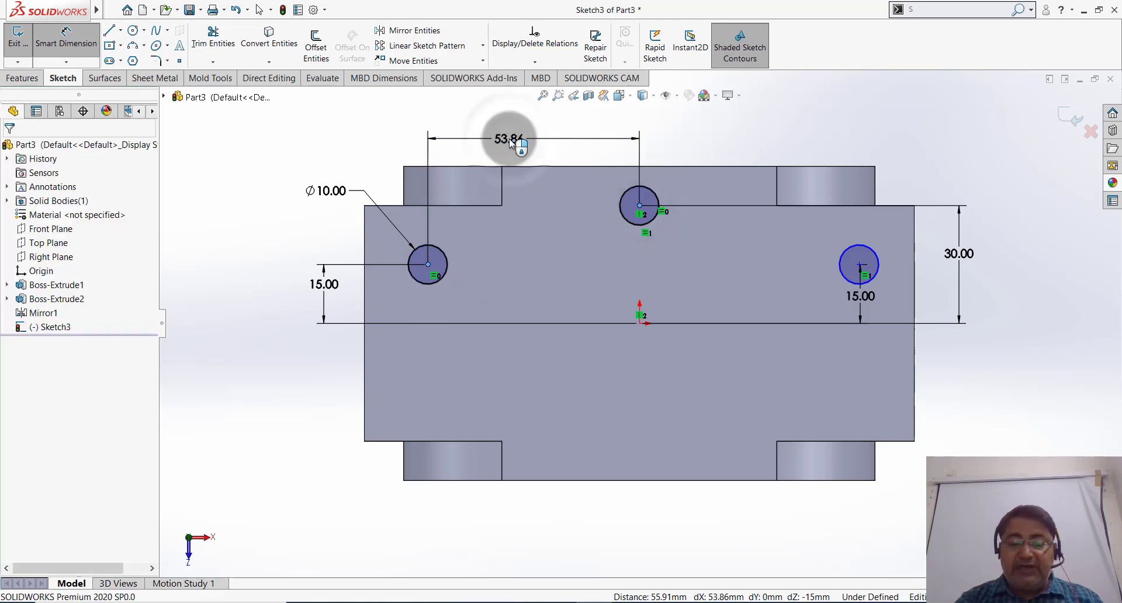
click(509, 138)
click(764, 144)
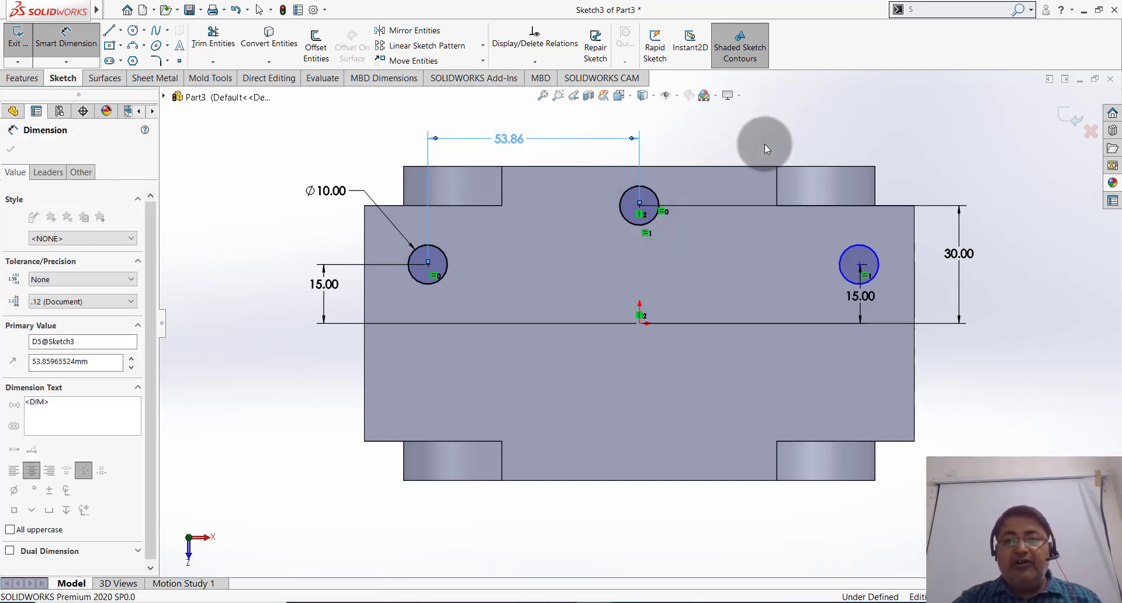
click(645, 214)
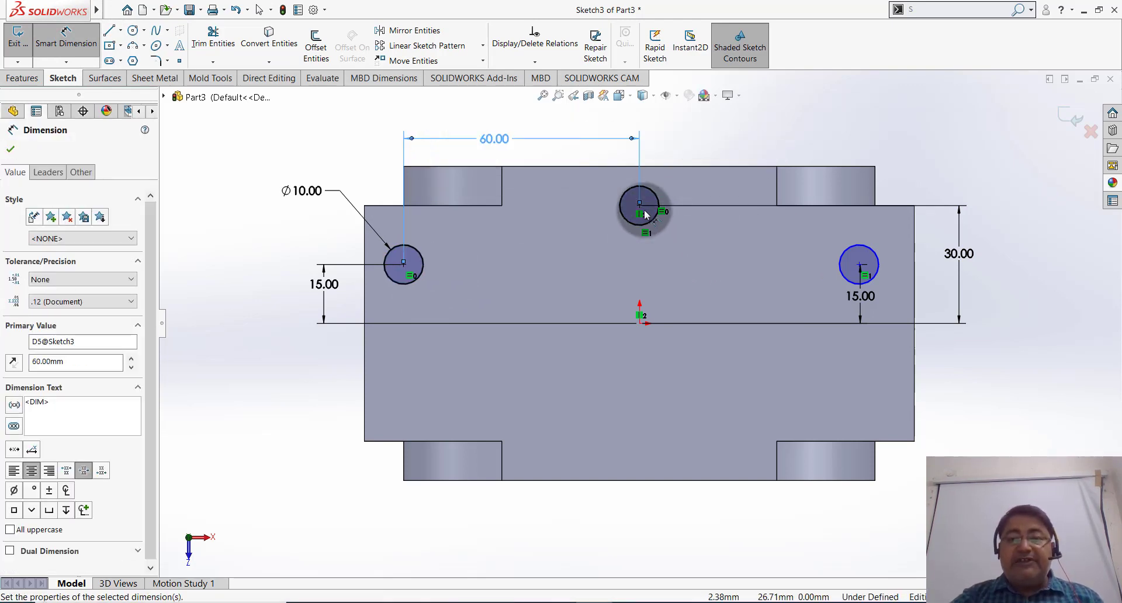
click(859, 267)
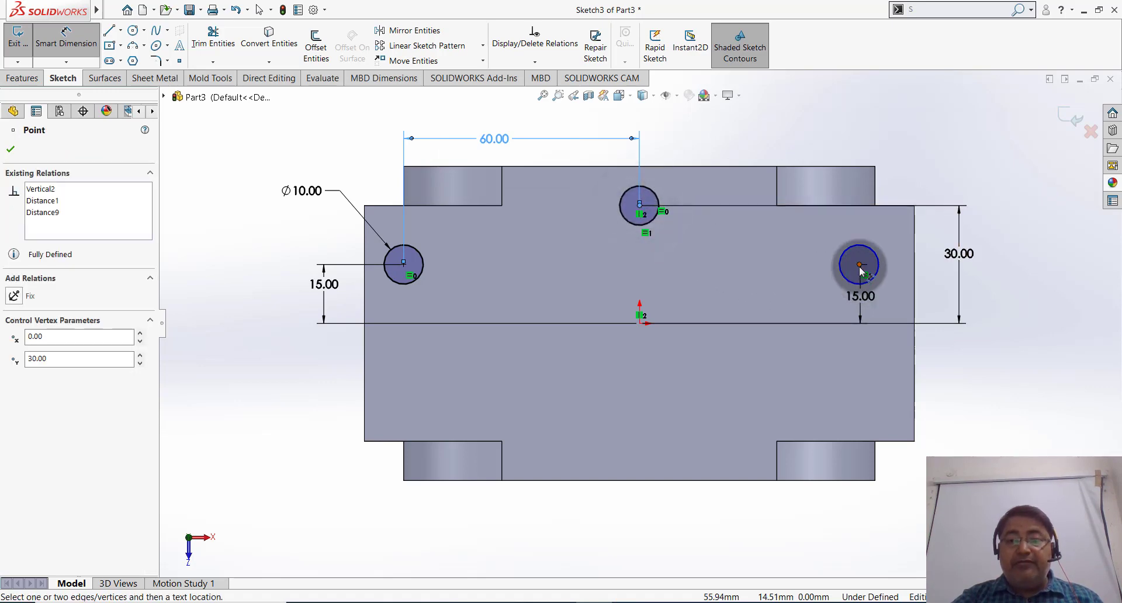
click(760, 133)
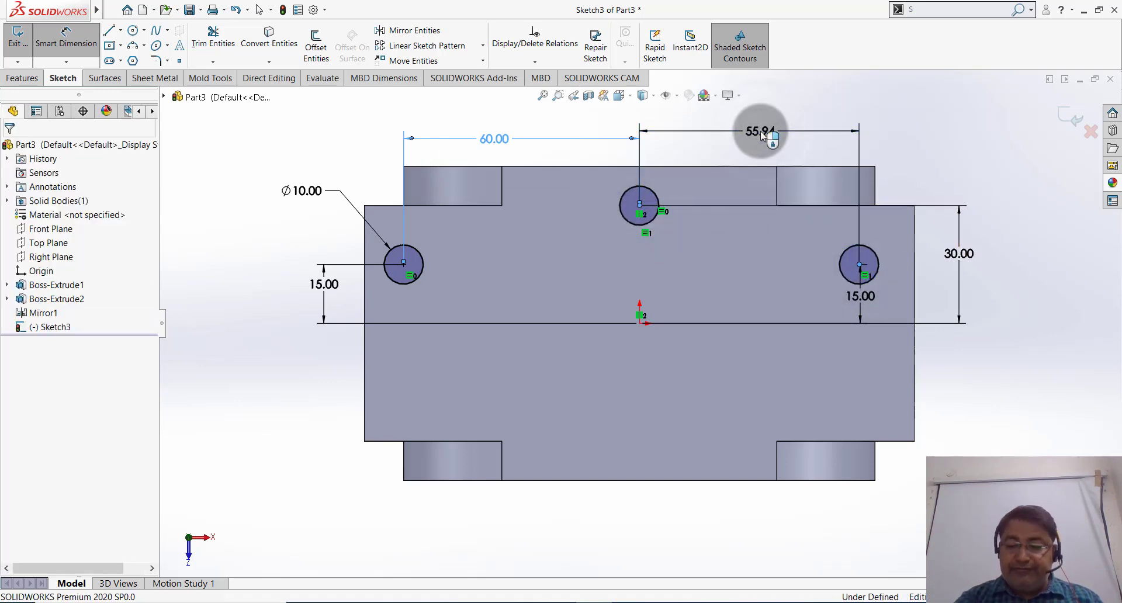
text(60)
click(944, 142)
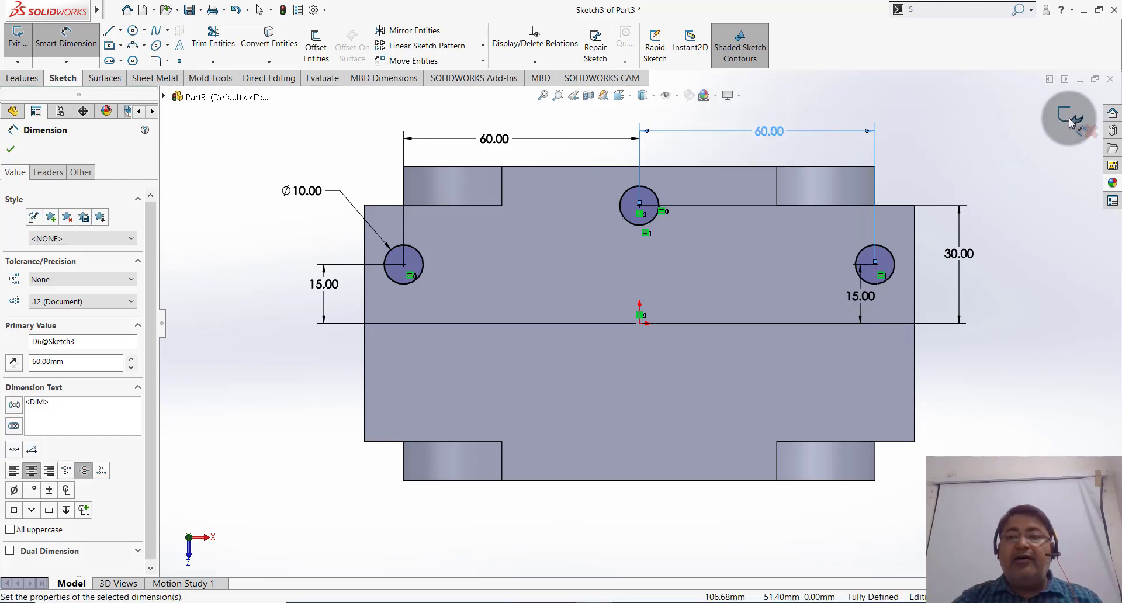
click(120, 32)
Step: Draw a short horizontal centerline out from the block's right edge, level with the origin
click(131, 57)
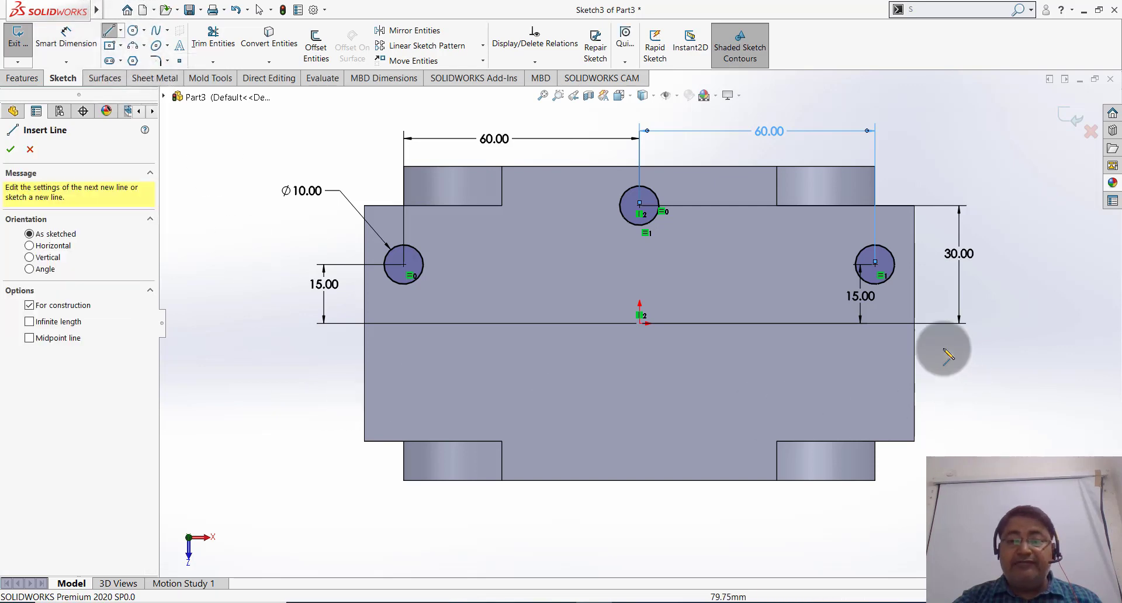
click(915, 323)
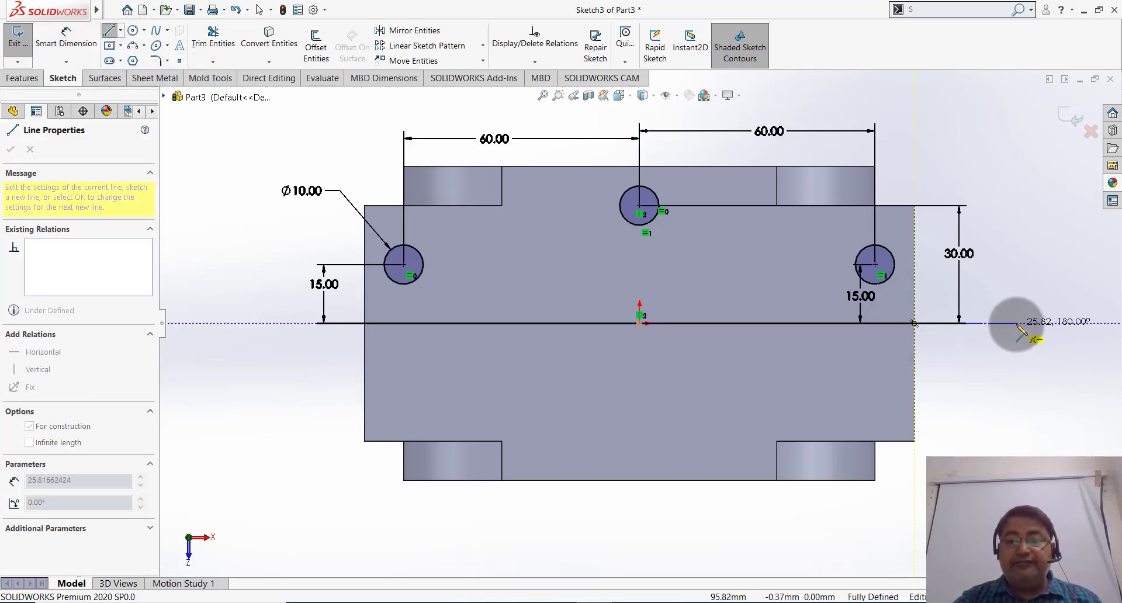
click(1016, 323)
key(Escape)
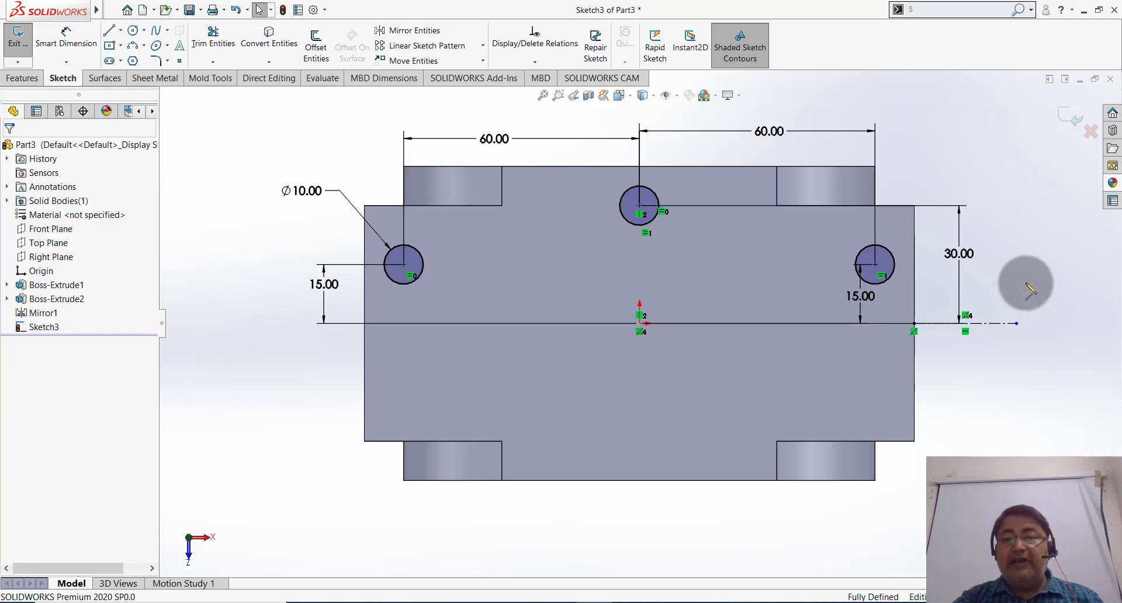
Step: Mirror the left, top and right circles about the centerline, giving six circles
click(400, 32)
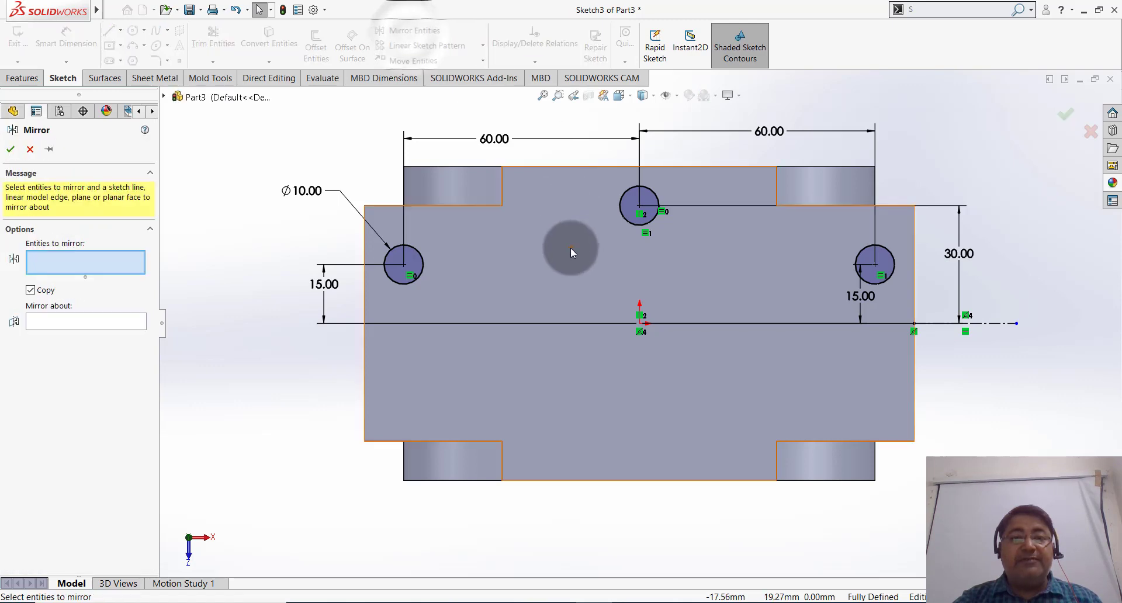
click(405, 283)
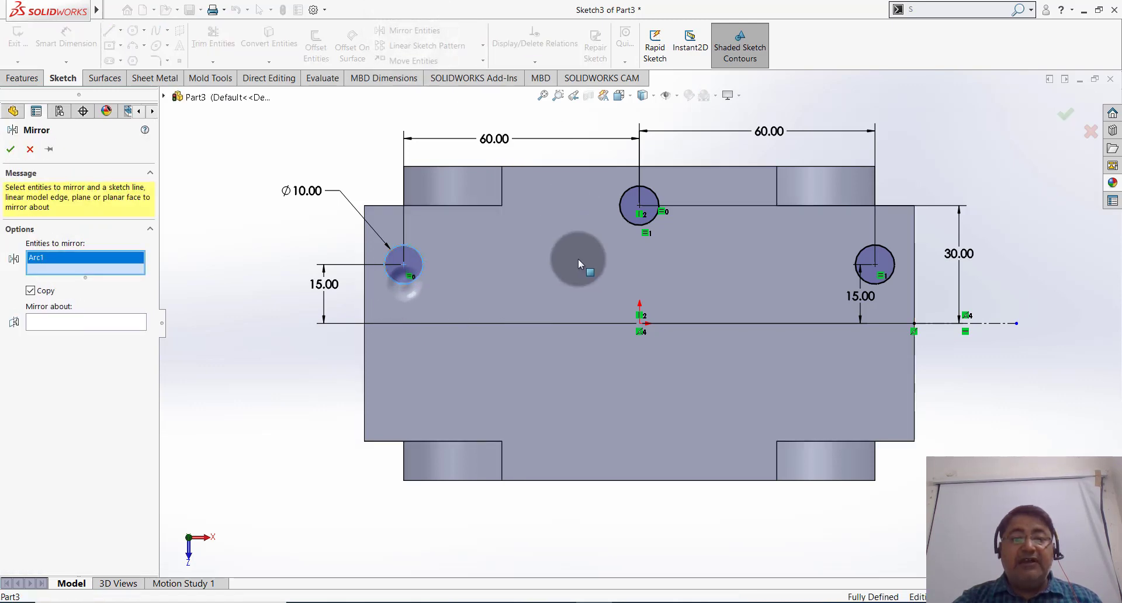
click(635, 227)
click(881, 286)
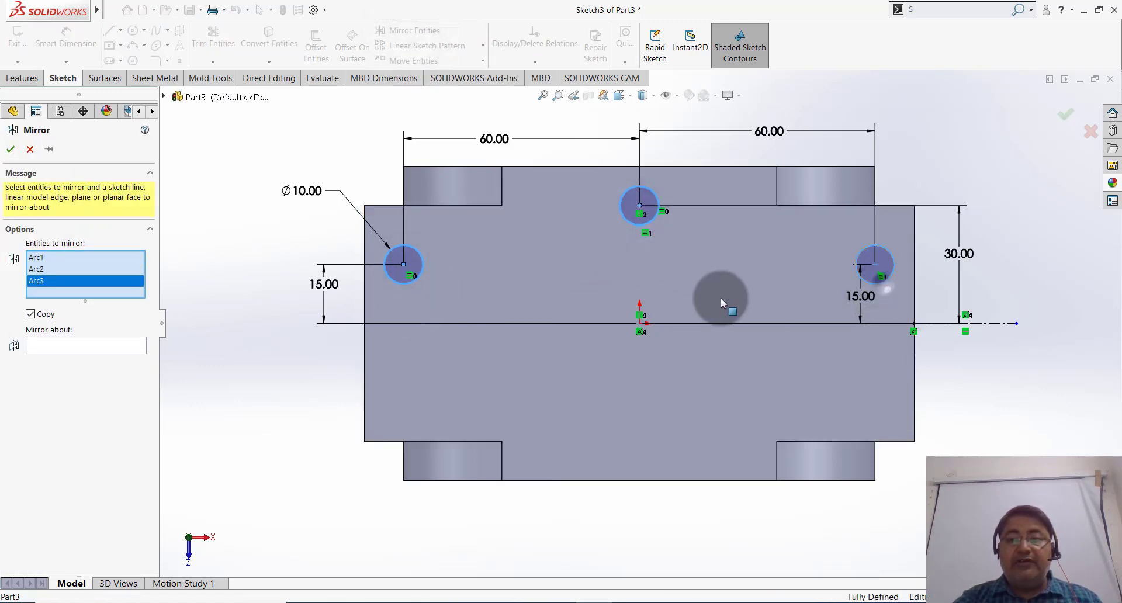
click(54, 345)
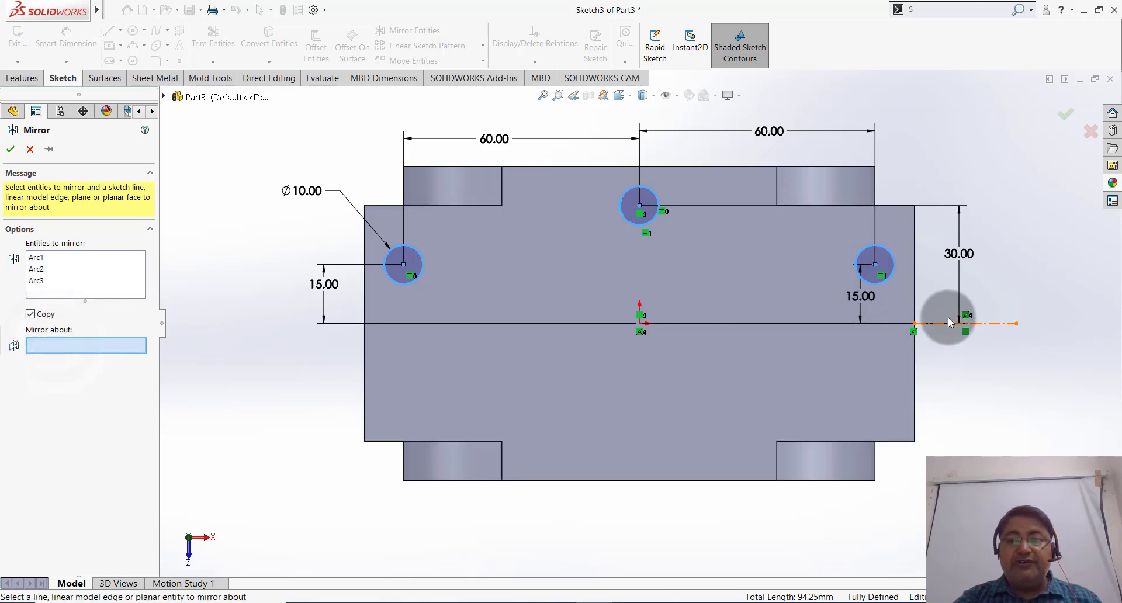
click(982, 325)
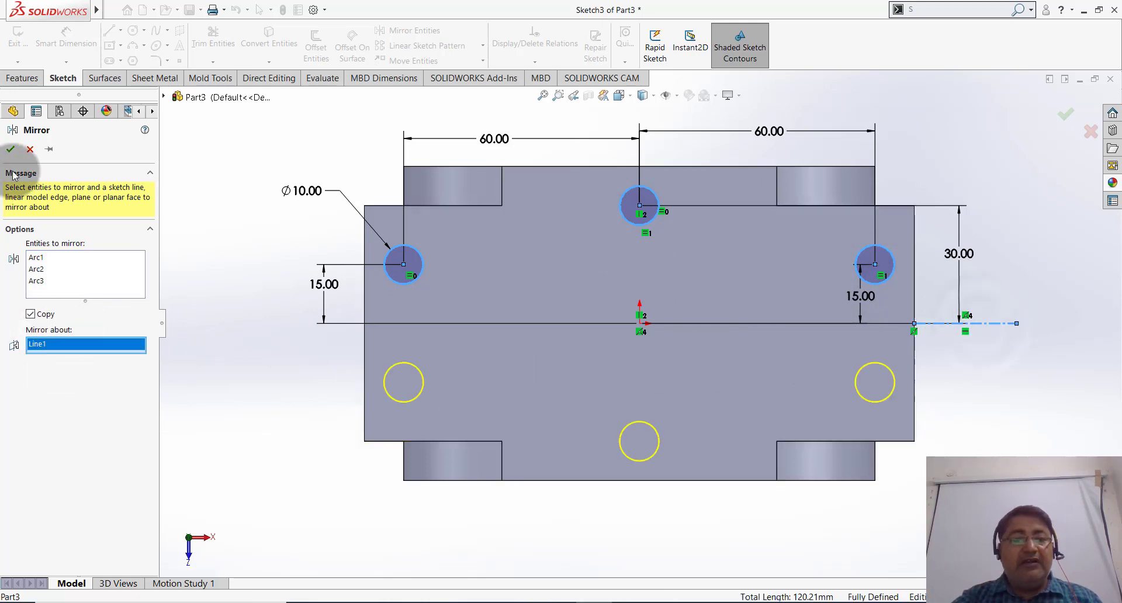
click(10, 149)
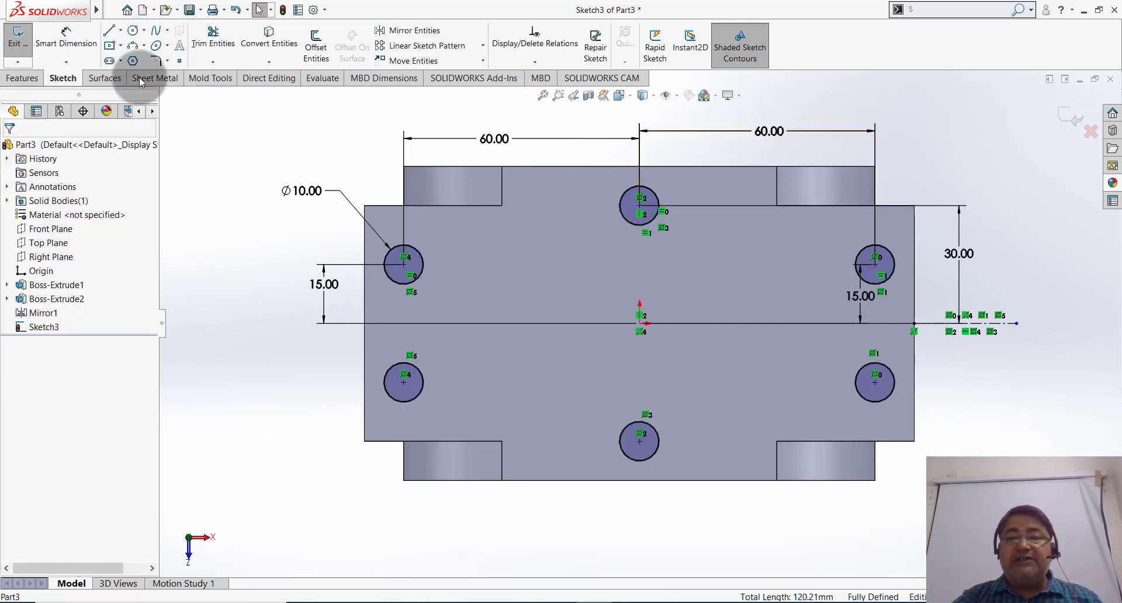
click(33, 82)
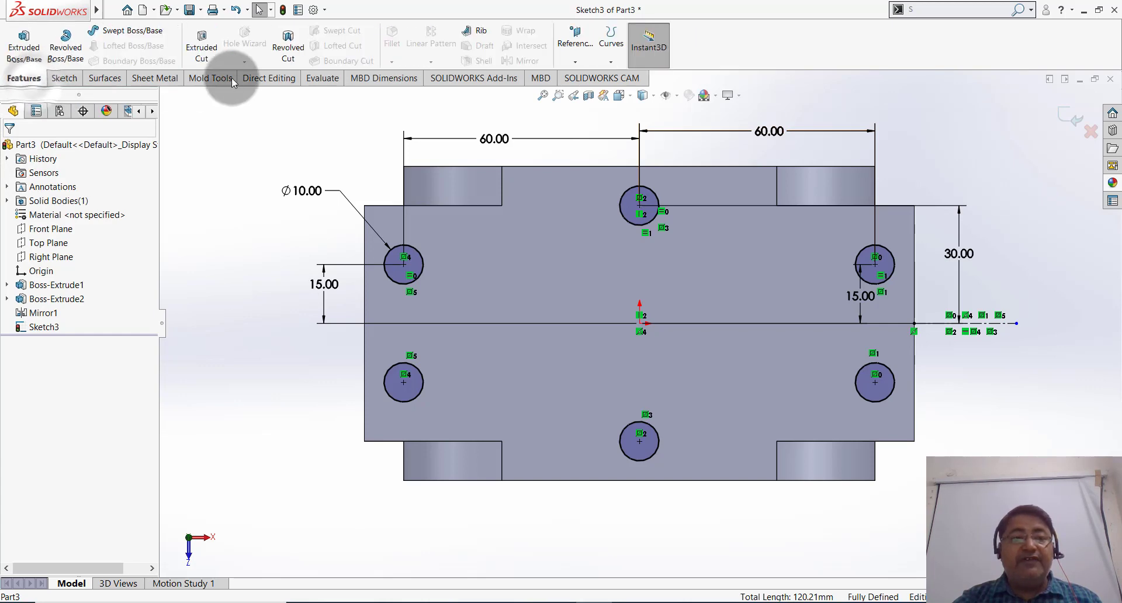
Step: Extrude-cut the six circles Through All to make six 10 mm holes
click(202, 47)
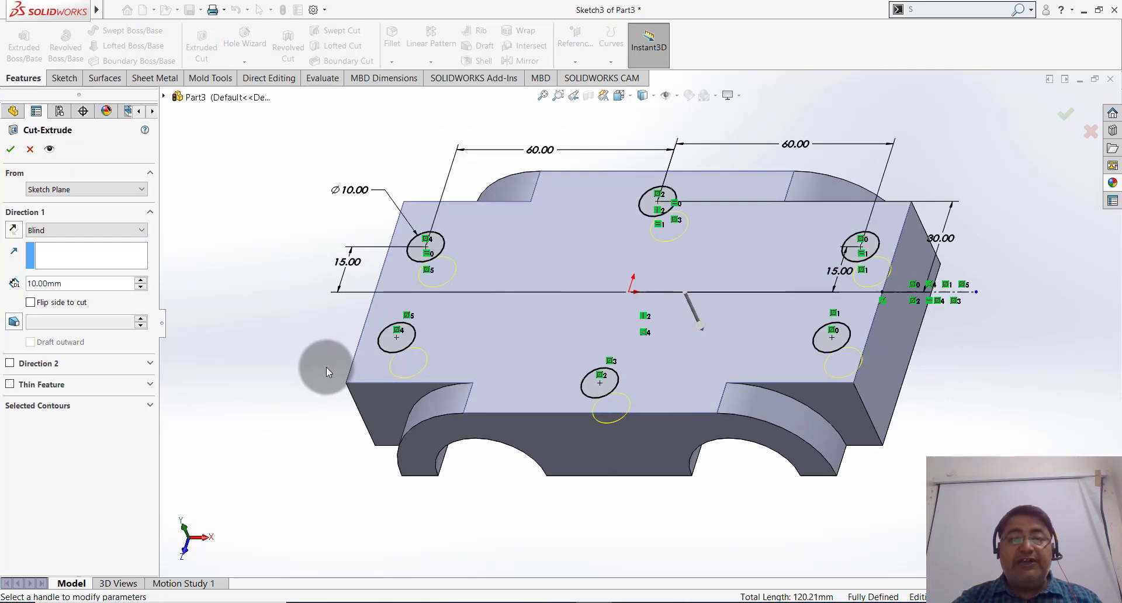
click(87, 230)
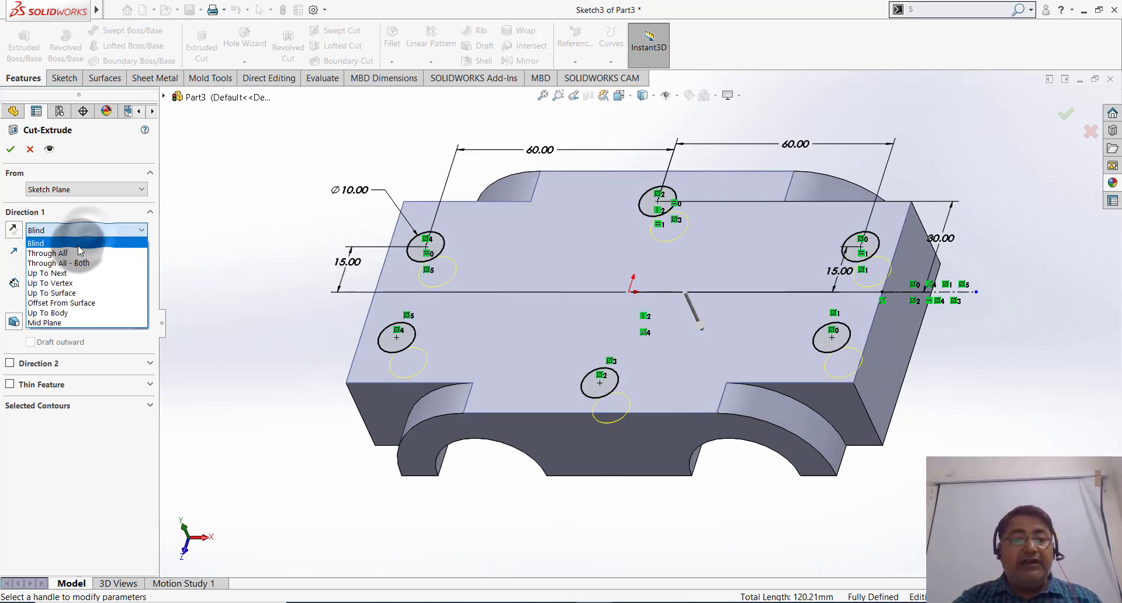
click(78, 254)
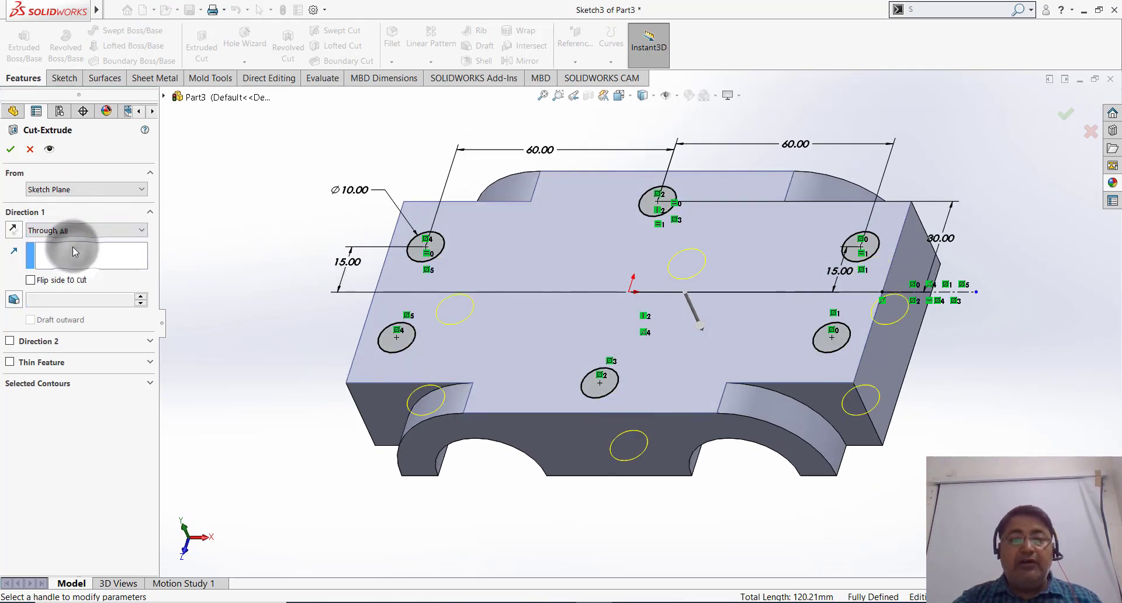
click(8, 151)
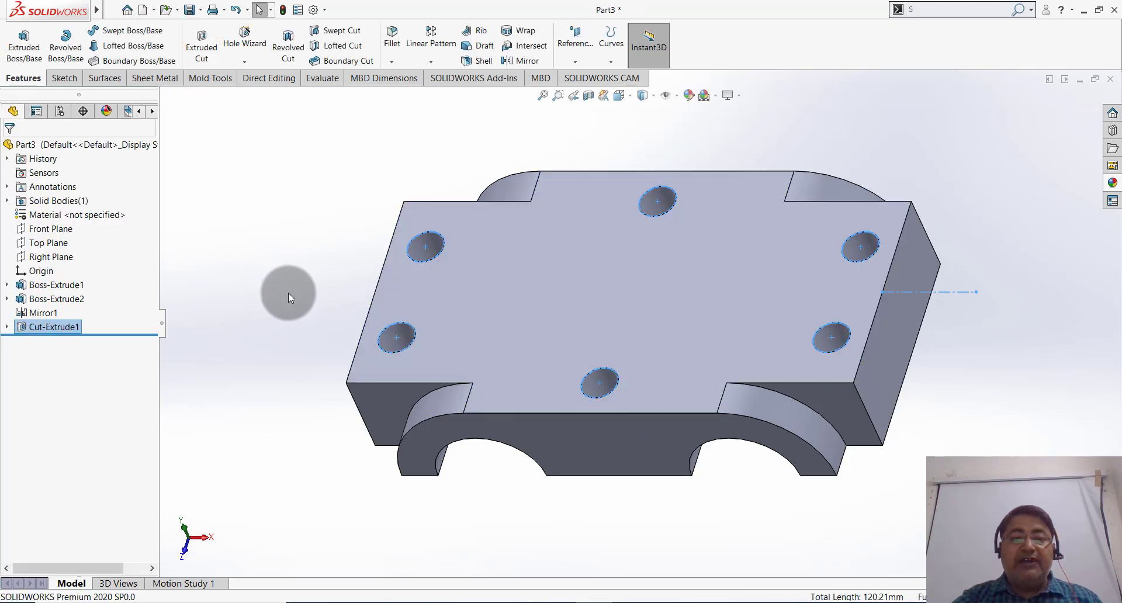
scroll(289, 293, up, 3)
middle_drag(384, 381, 362, 324)
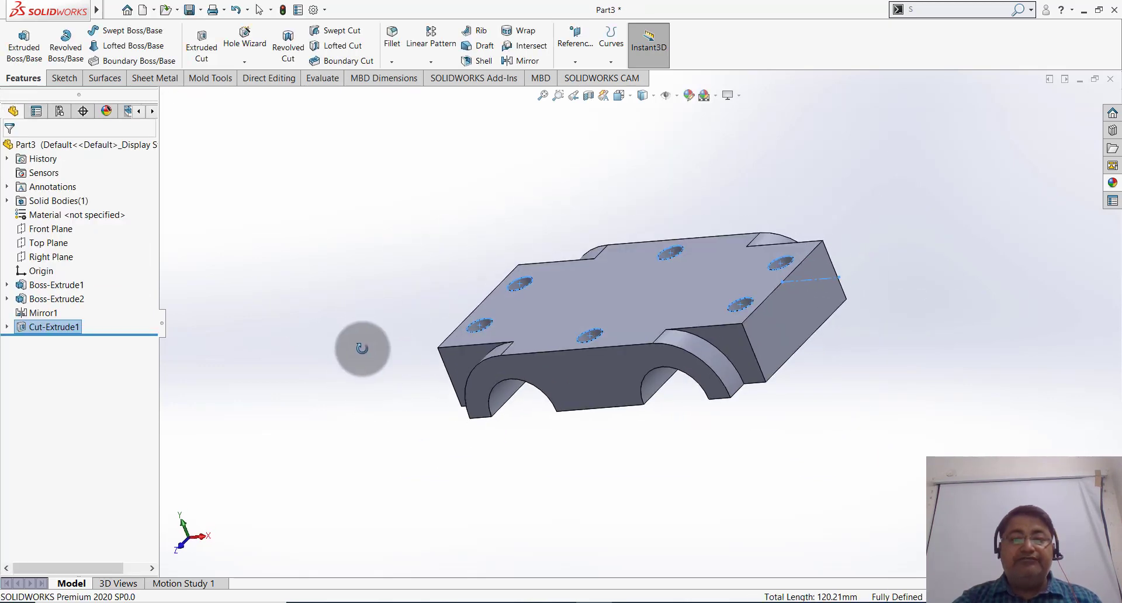
click(363, 325)
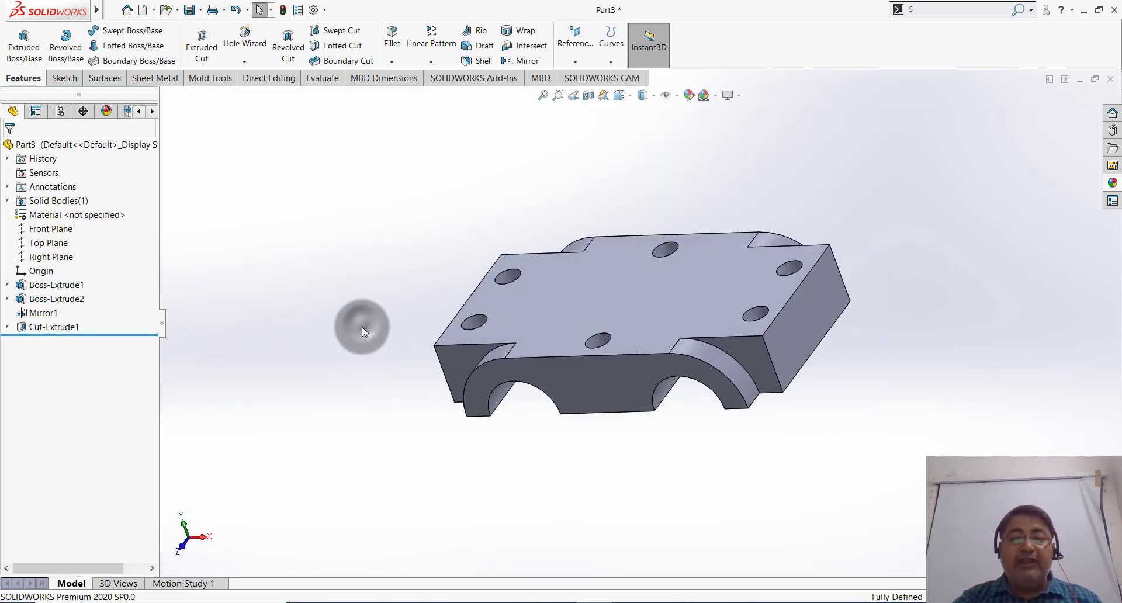
click(391, 61)
Step: Fillet every edge of the part with a 1 mm radius
click(404, 183)
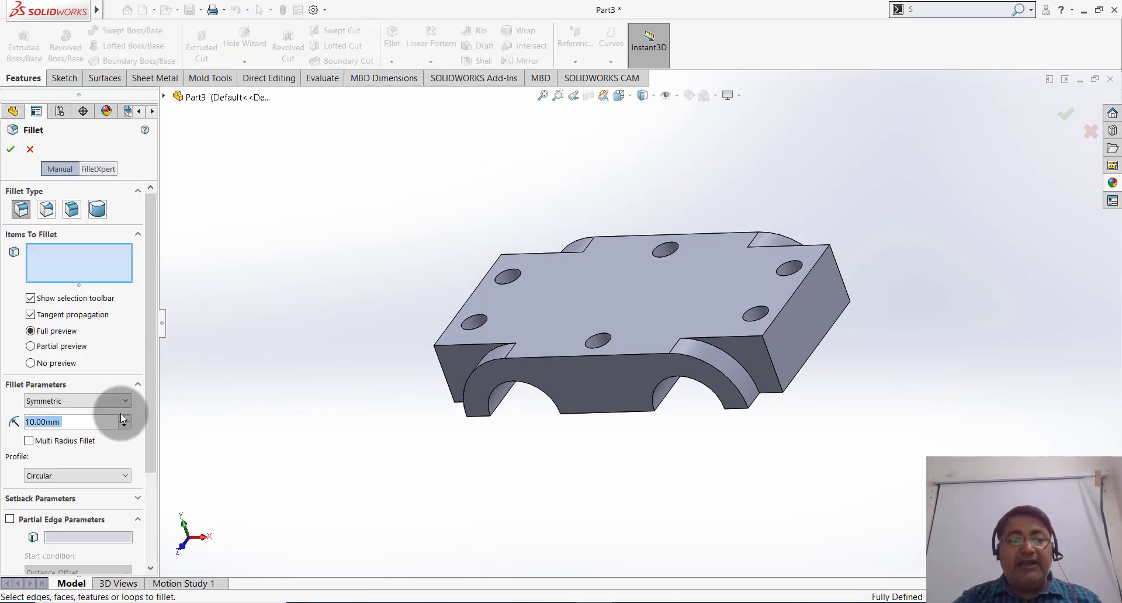
text(1)
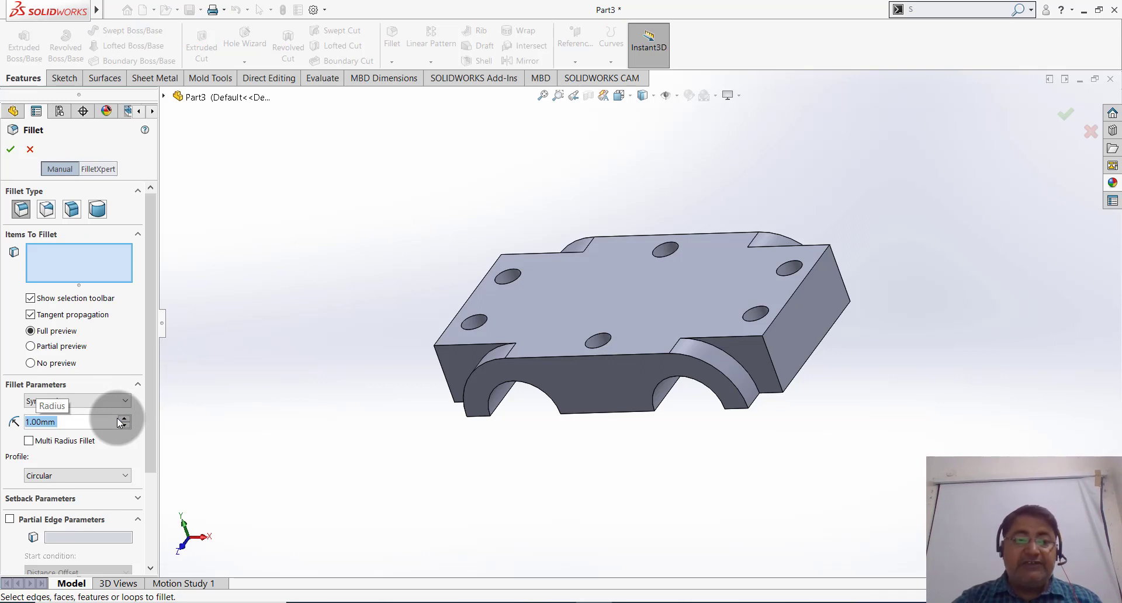
key(Return)
drag(850, 331, 373, 493)
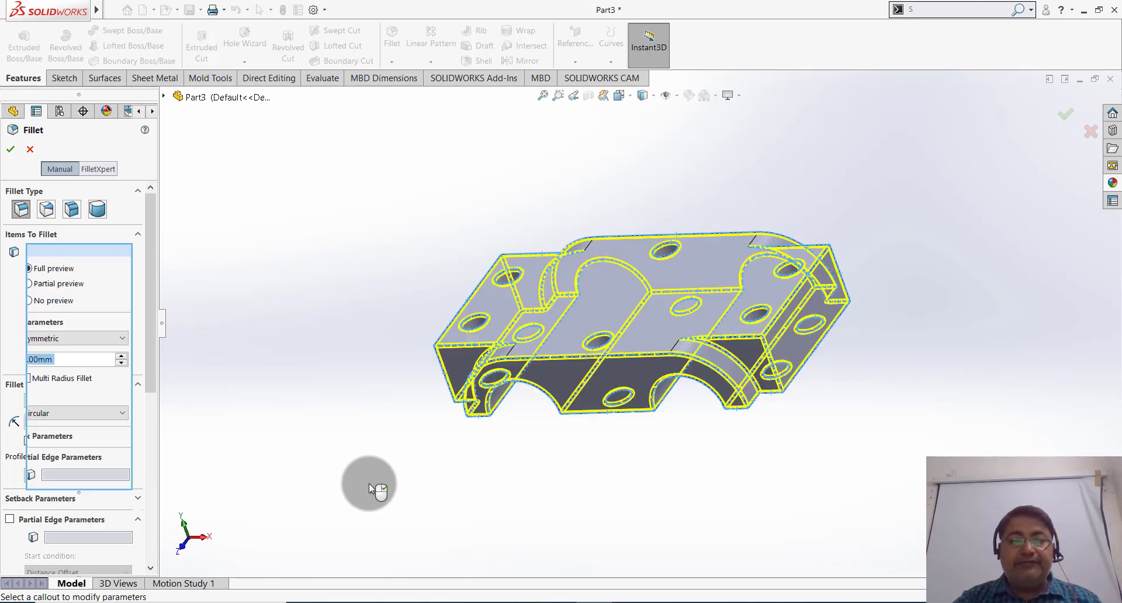
click(12, 151)
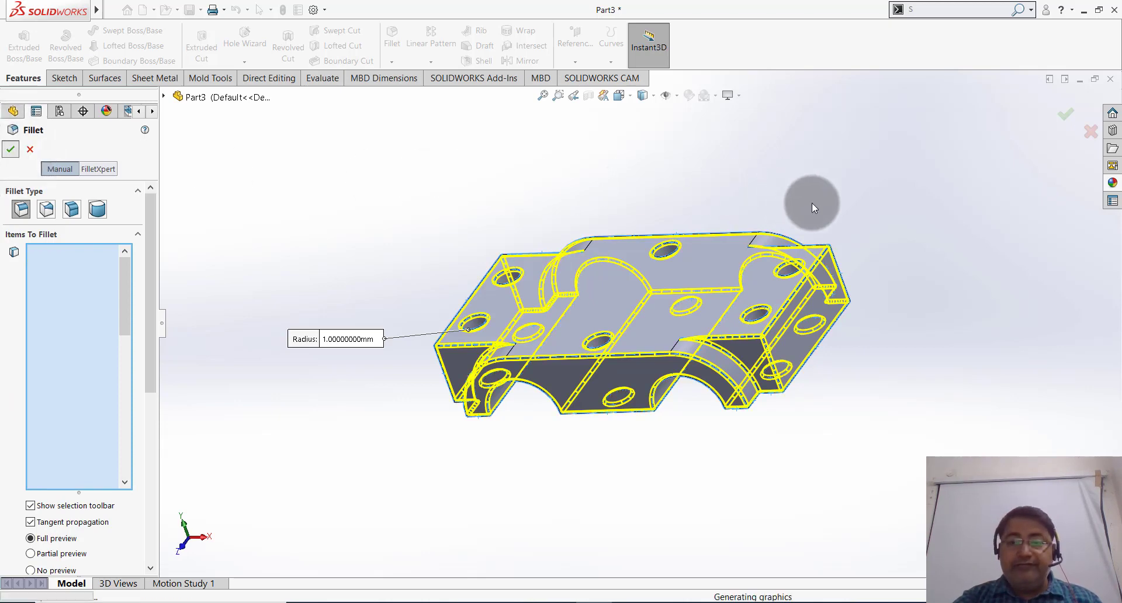
mouse_move(849, 199)
middle_down()
mouse_move(824, 232)
mouse_move(867, 211)
mouse_move(862, 183)
mouse_move(795, 188)
middle_up()
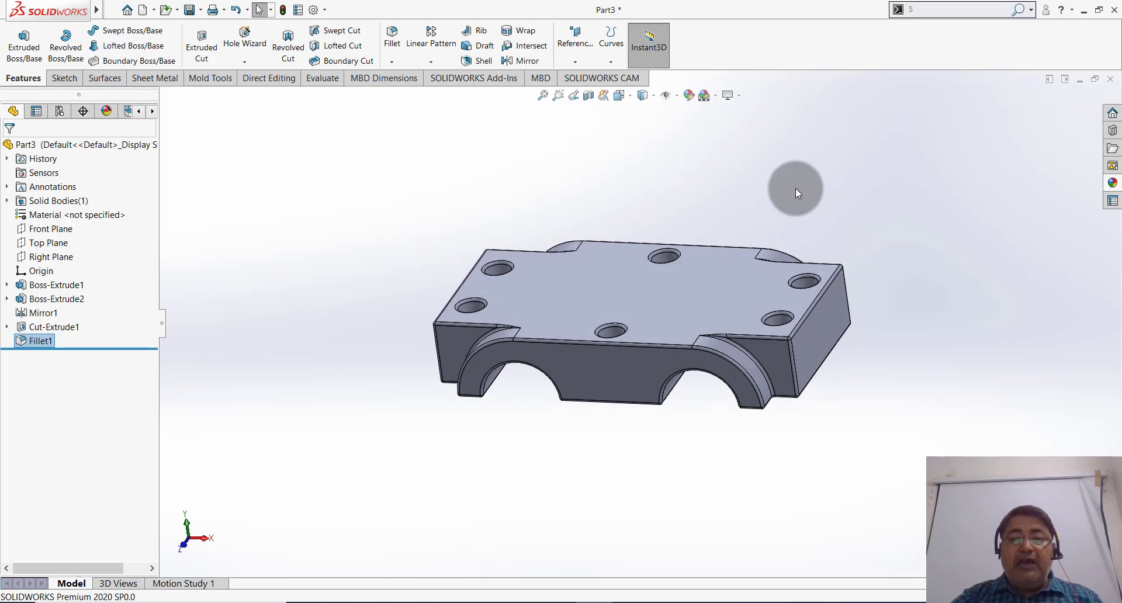
Step: Apply the polished steel appearance to the whole cap part, then orbit to inspect it
right_click(712, 272)
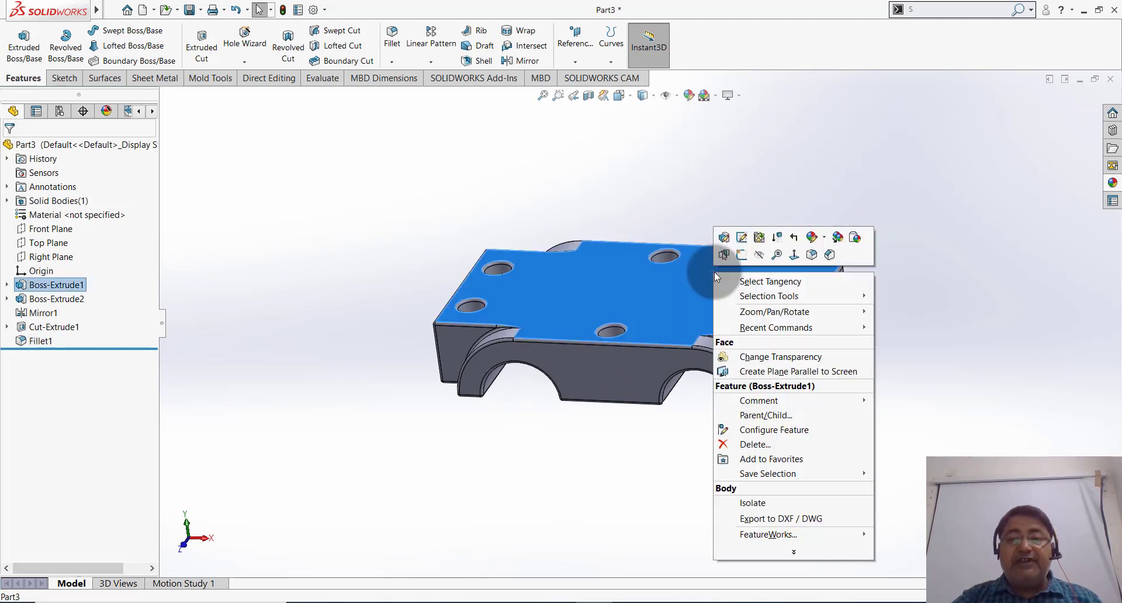
click(825, 238)
click(905, 245)
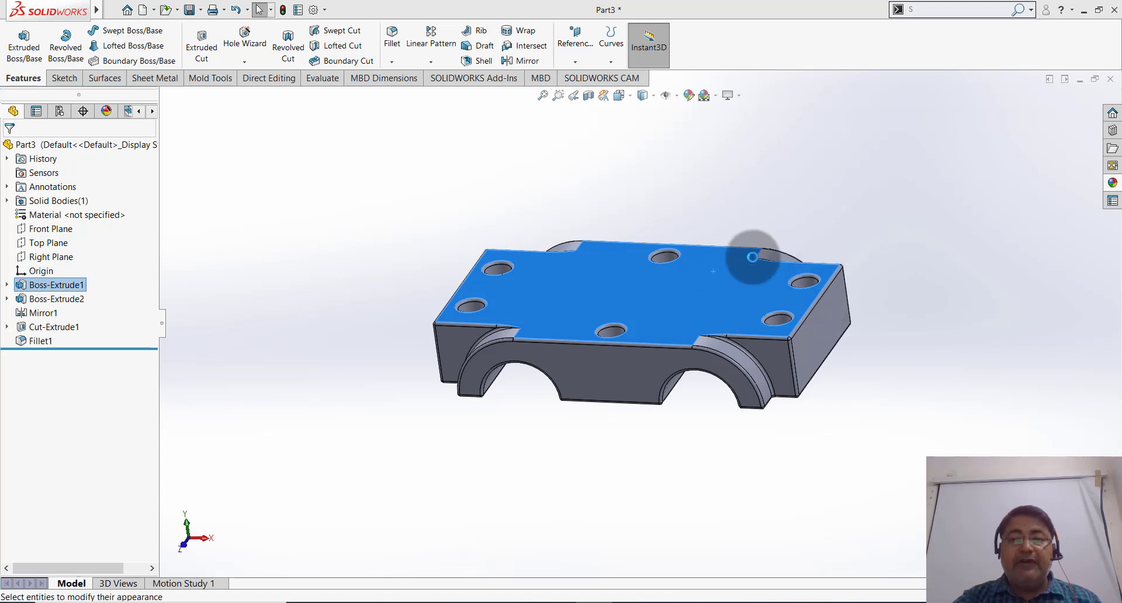
click(705, 286)
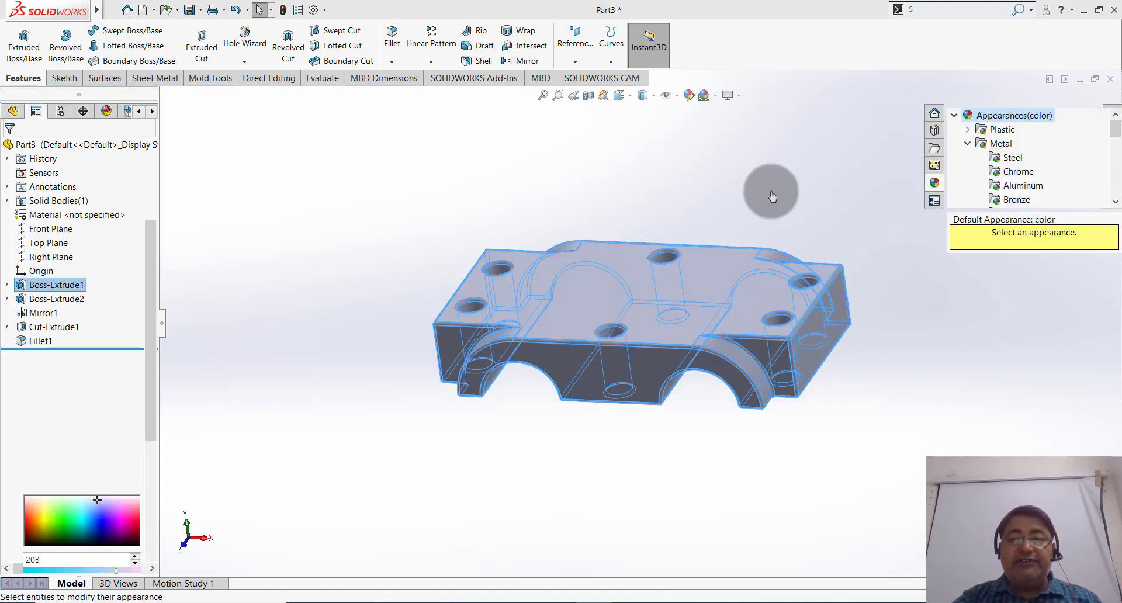
click(1014, 165)
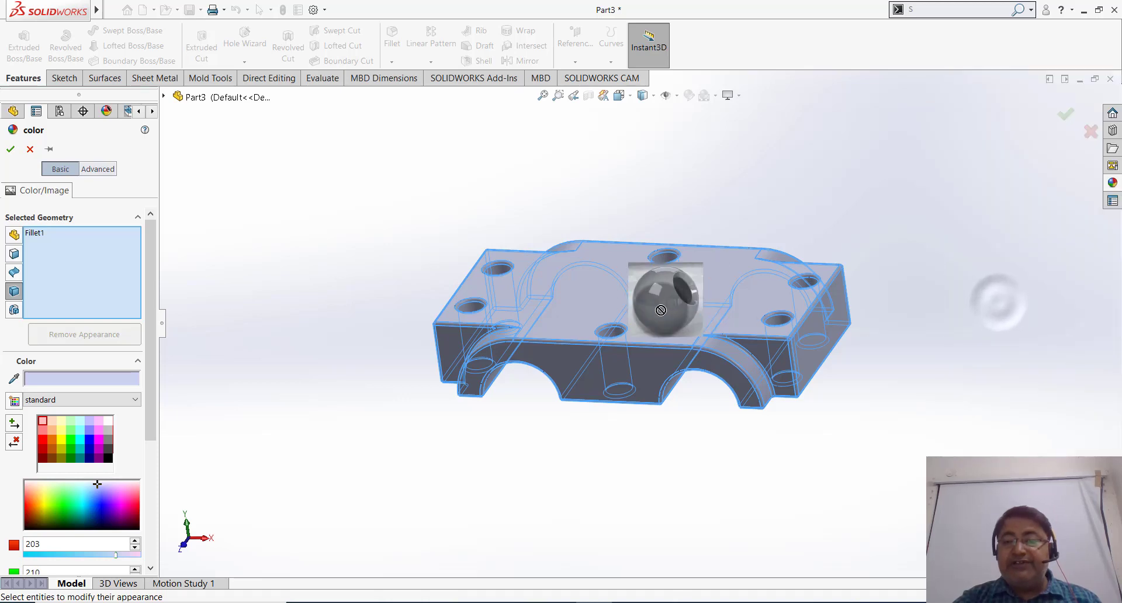
drag(1000, 311, 642, 321)
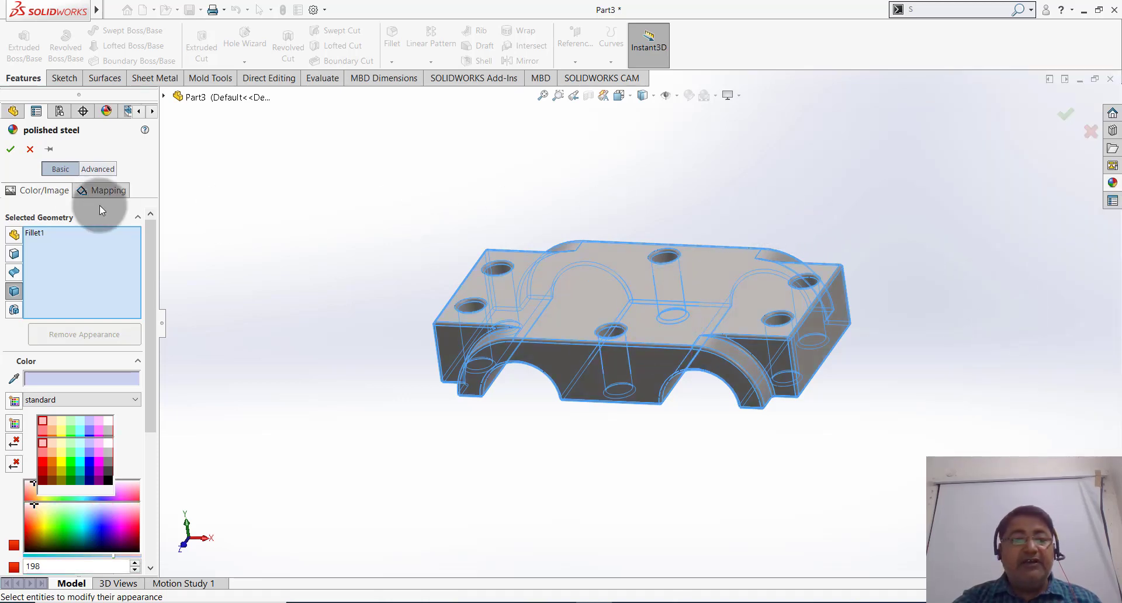
click(8, 153)
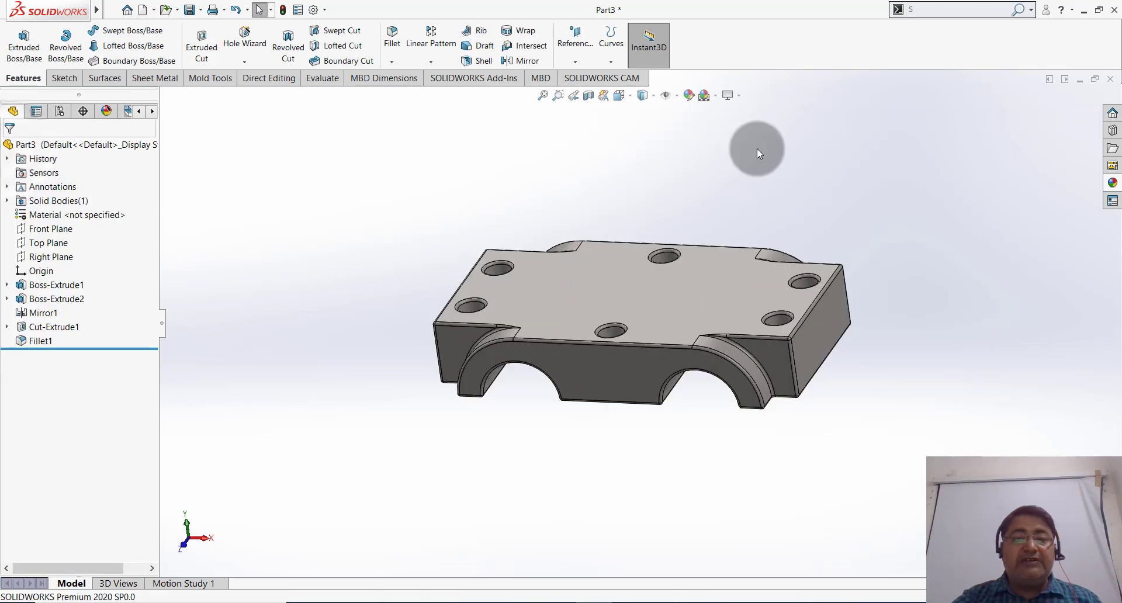
mouse_move(796, 191)
middle_down()
mouse_move(737, 126)
mouse_move(779, 187)
middle_up()
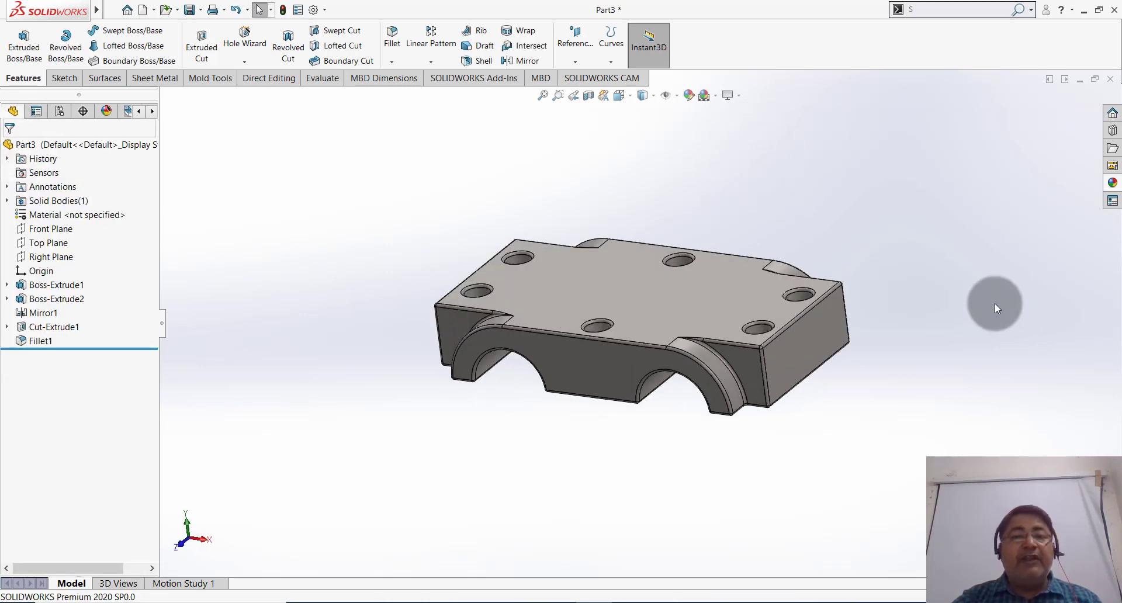
Step: Save the part as CAP1 and close the document
click(113, 10)
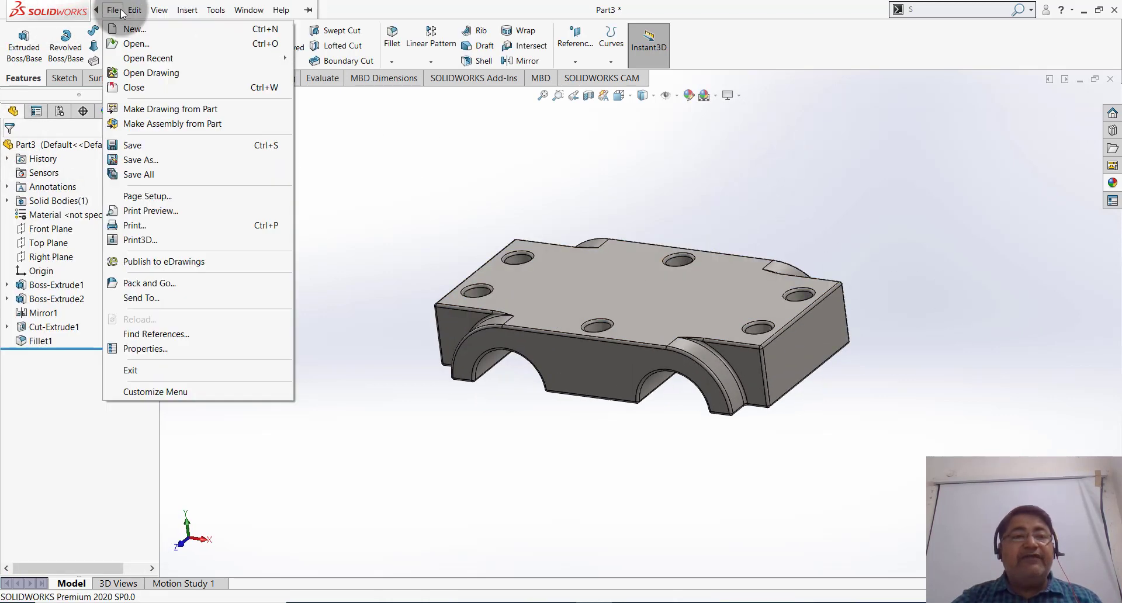
click(195, 155)
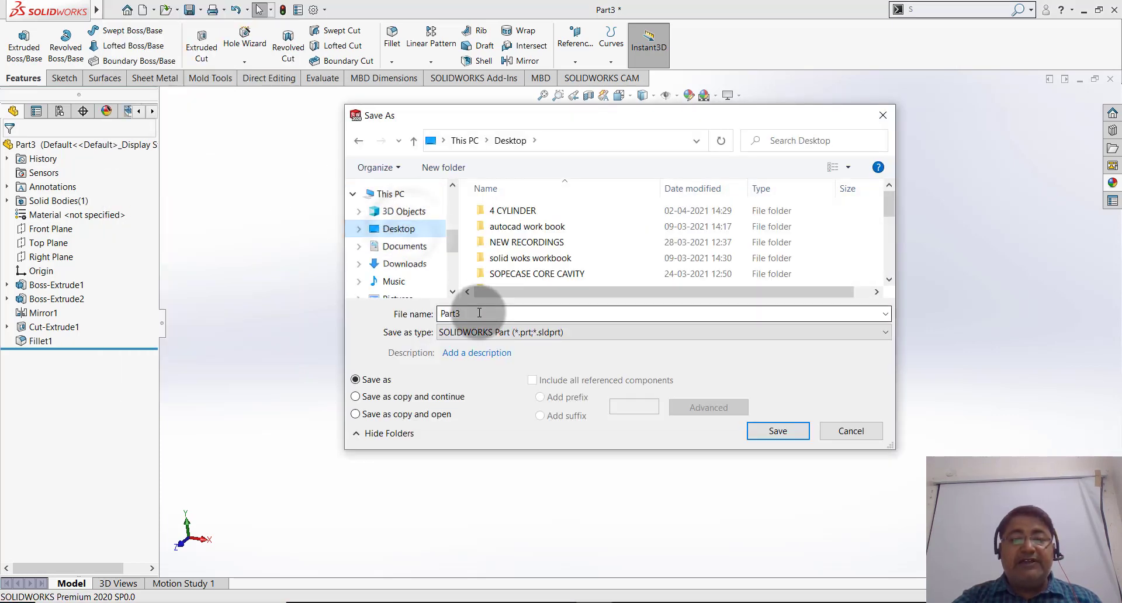
double_click(480, 312)
text(C)
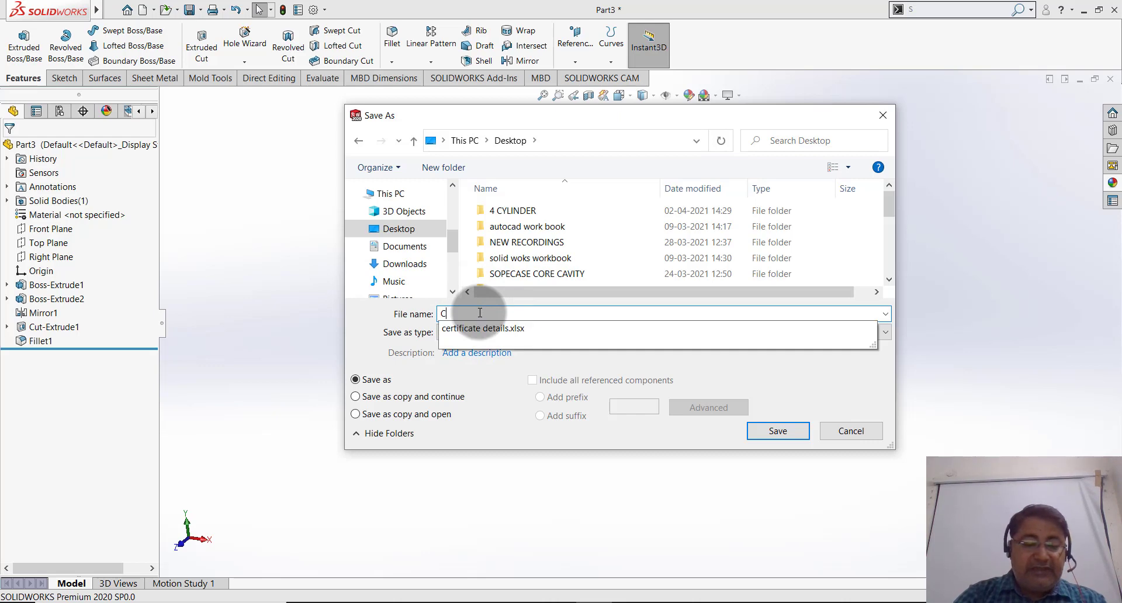
text(AP1)
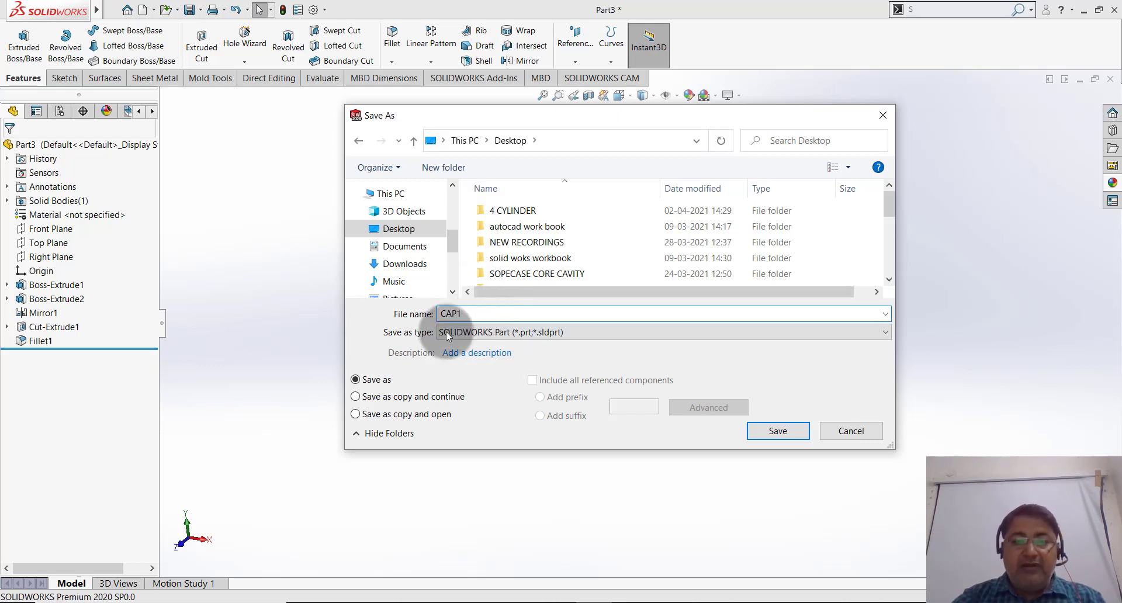
click(788, 431)
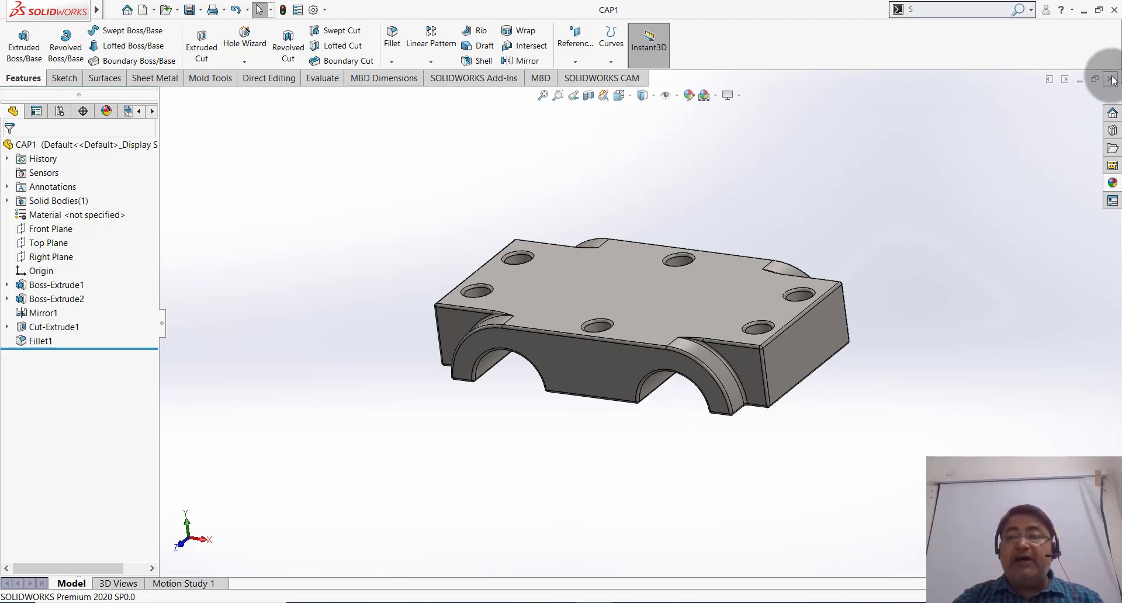
key(ctrl+w)
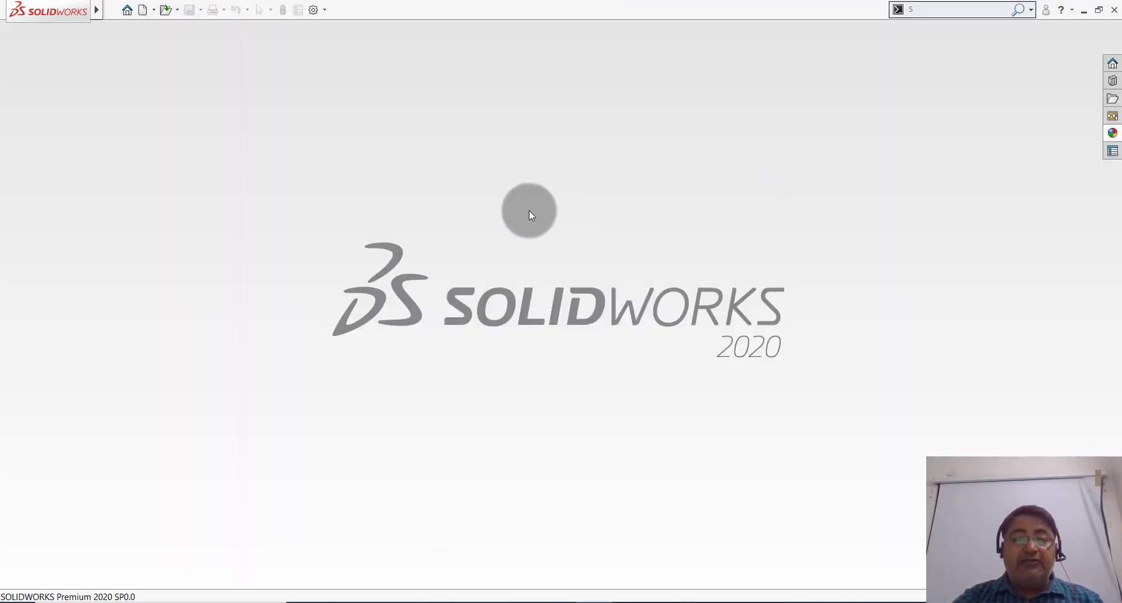
Step: Create a new blank part document, Part4, and bring up the sketching commands
click(155, 11)
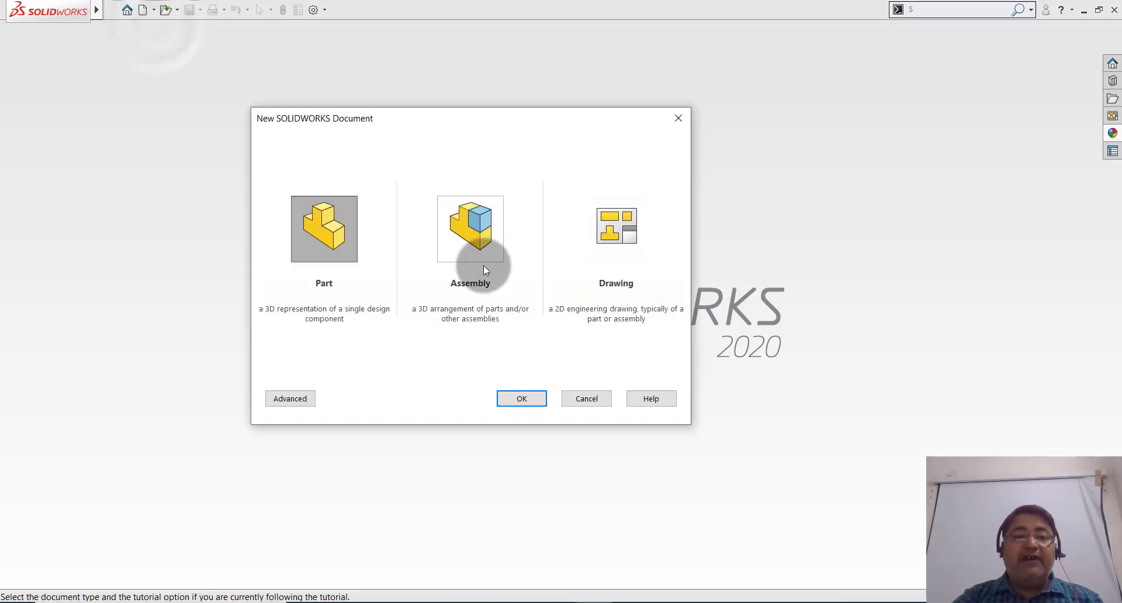
click(512, 396)
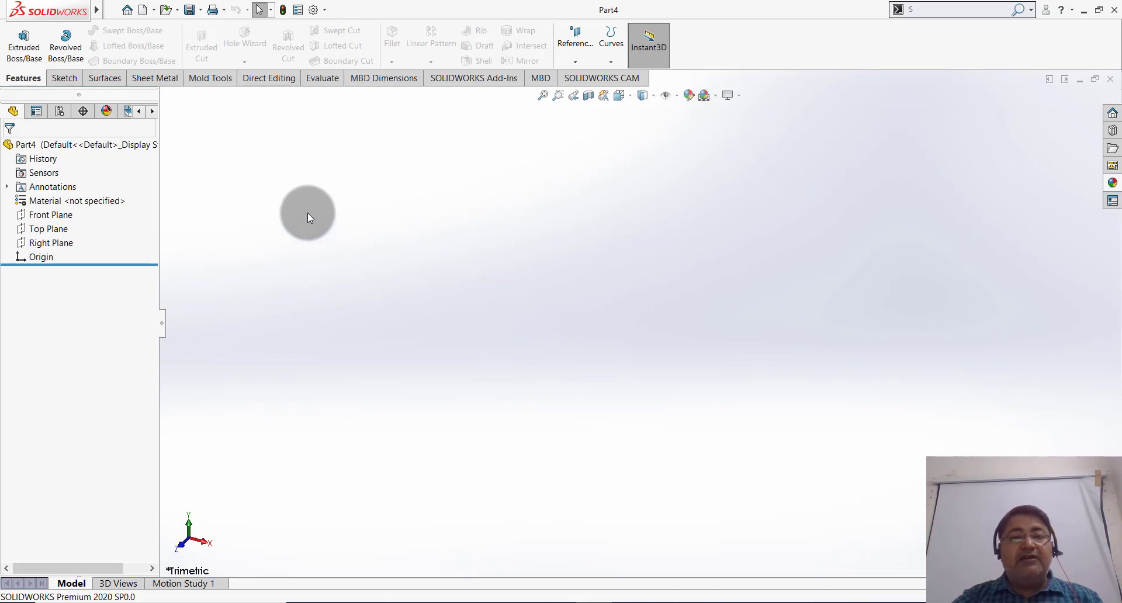
click(70, 80)
Step: Start a sketch on the Right Plane and draw a horizontal centerline from the origin
click(24, 47)
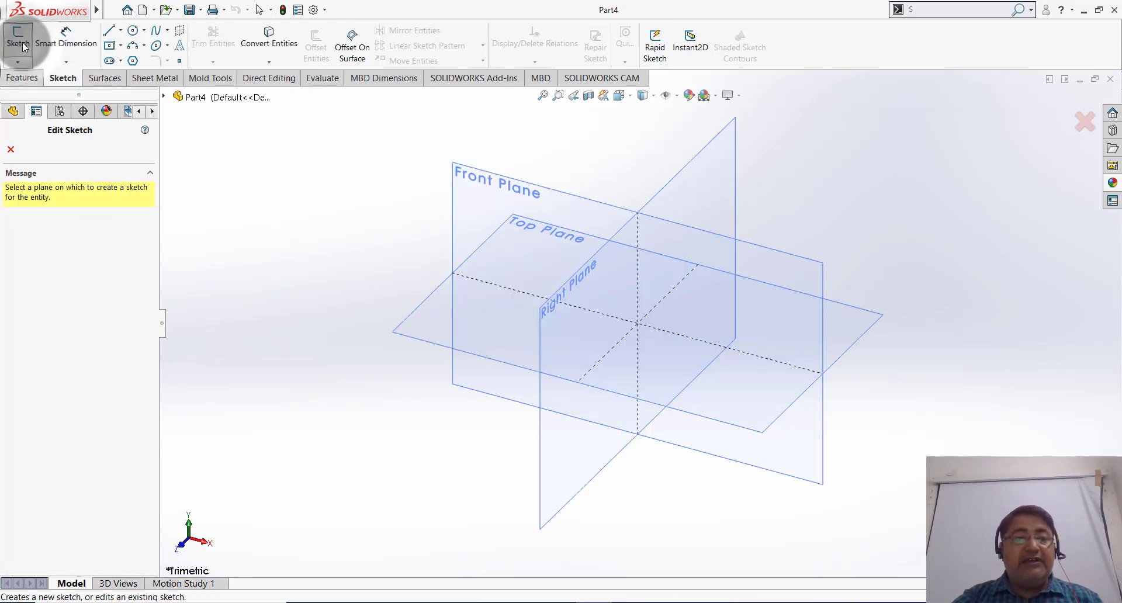
click(668, 180)
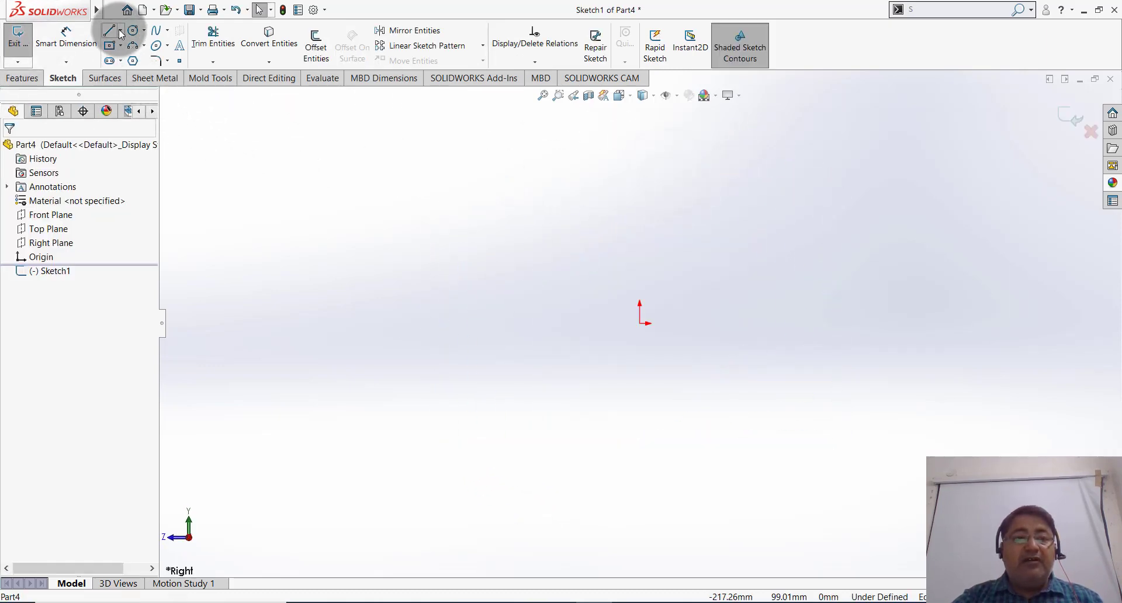
key(l)
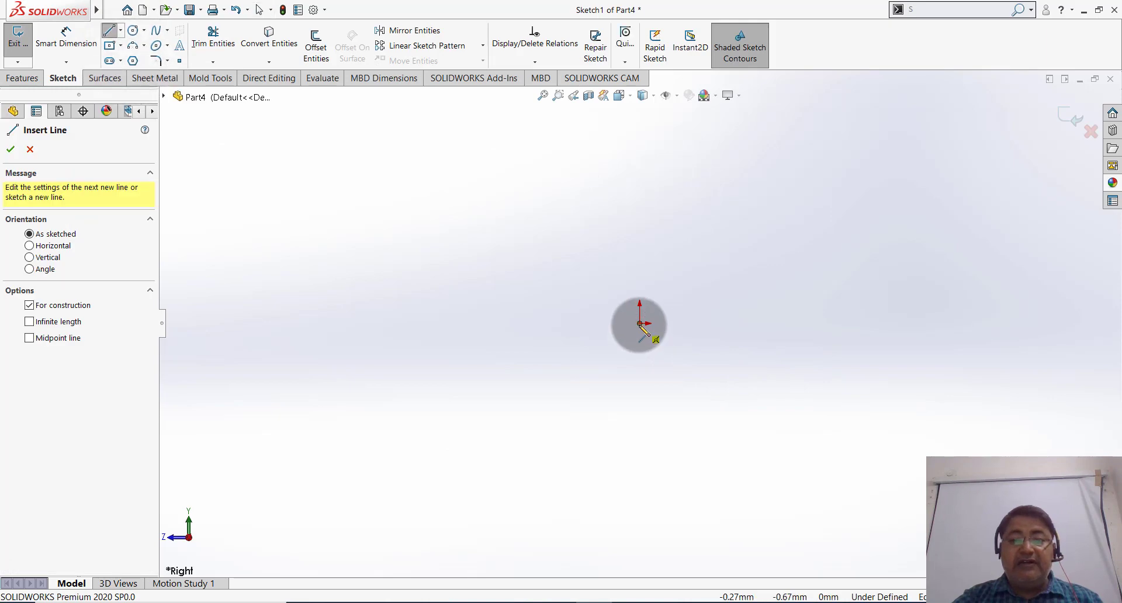
click(640, 323)
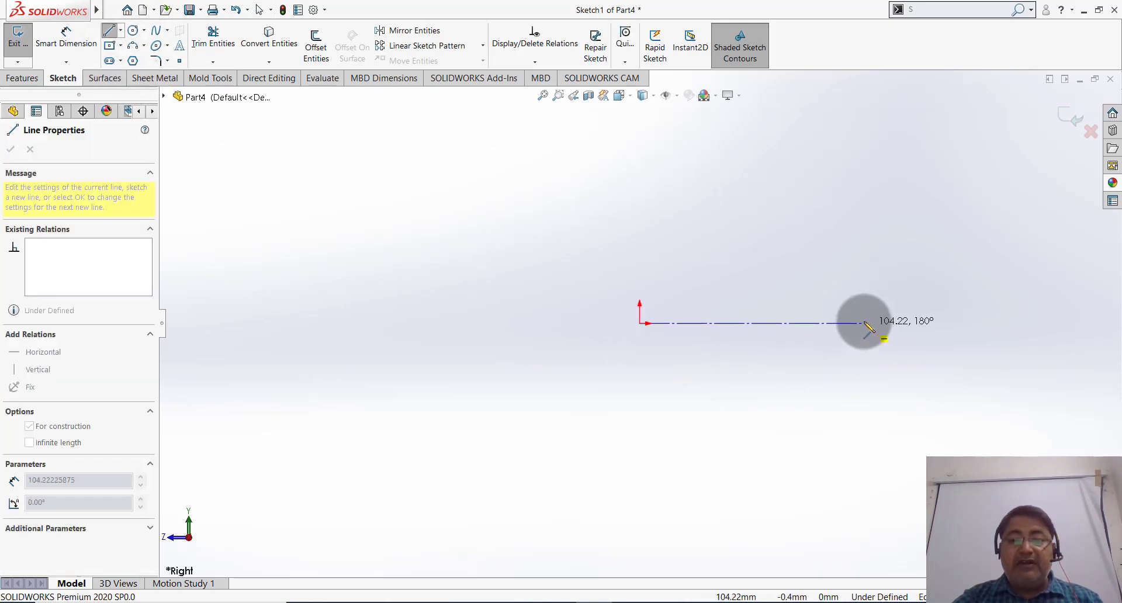
click(811, 323)
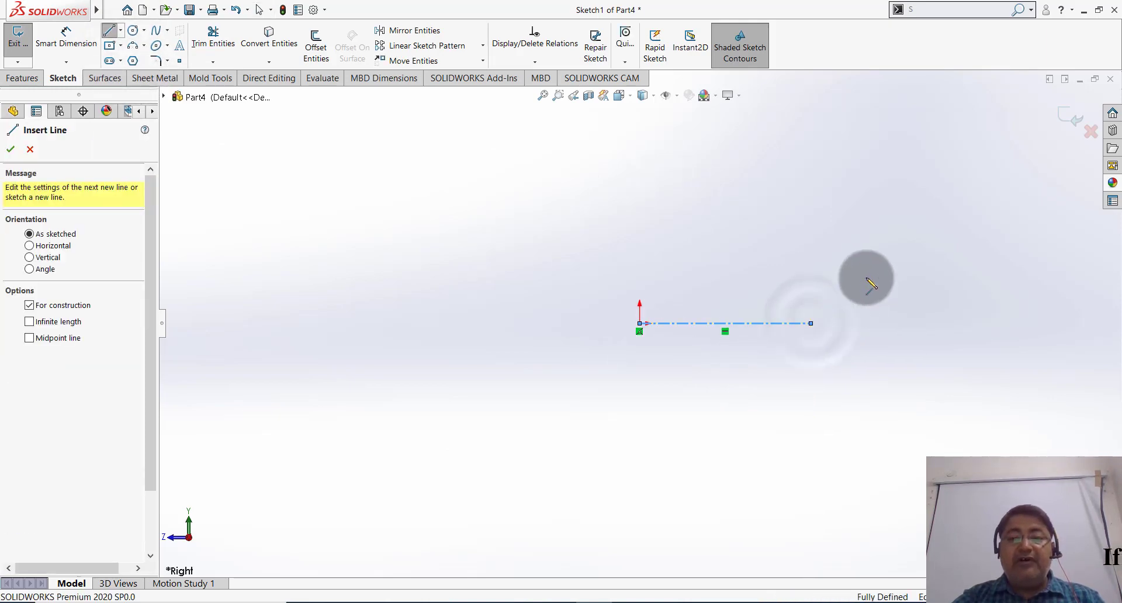
key(Escape)
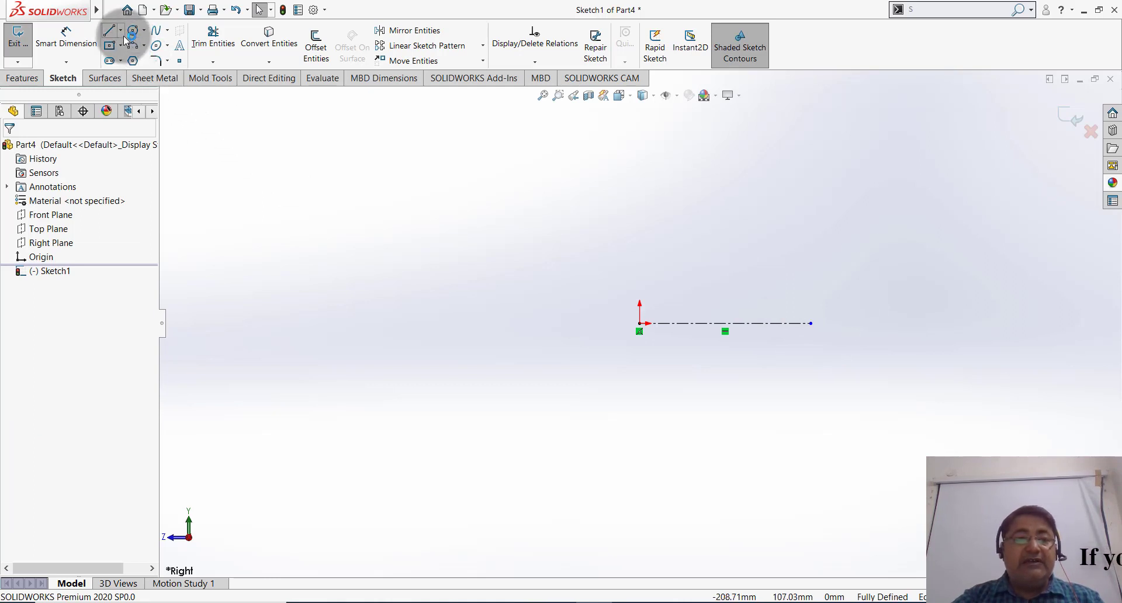
Step: Draw the closed six-line stepped profile above the centerline
click(120, 30)
click(131, 40)
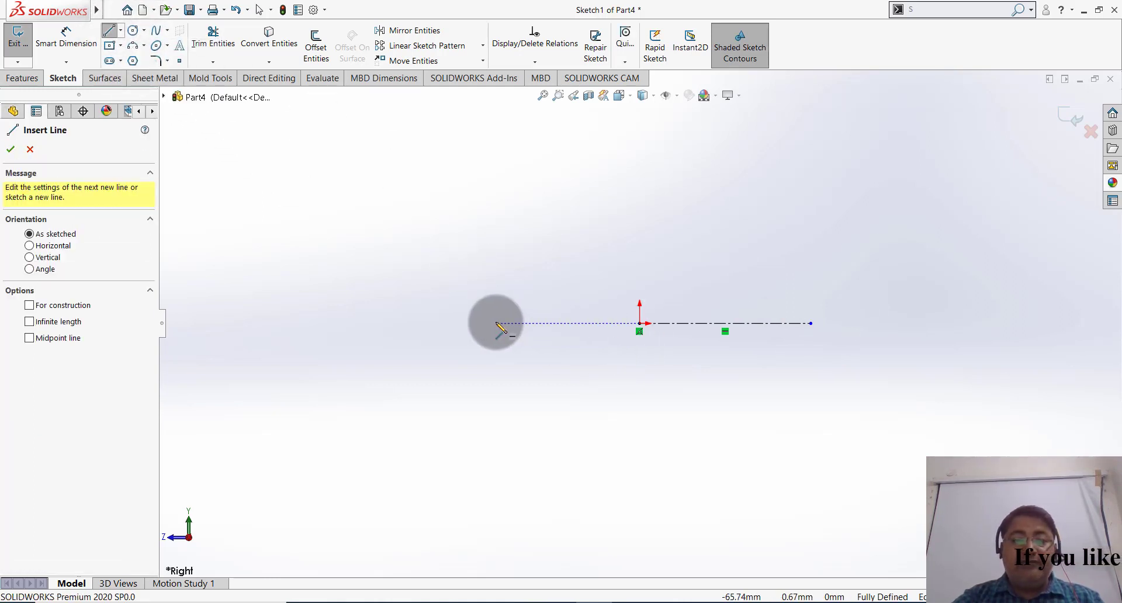
drag(497, 286, 501, 234)
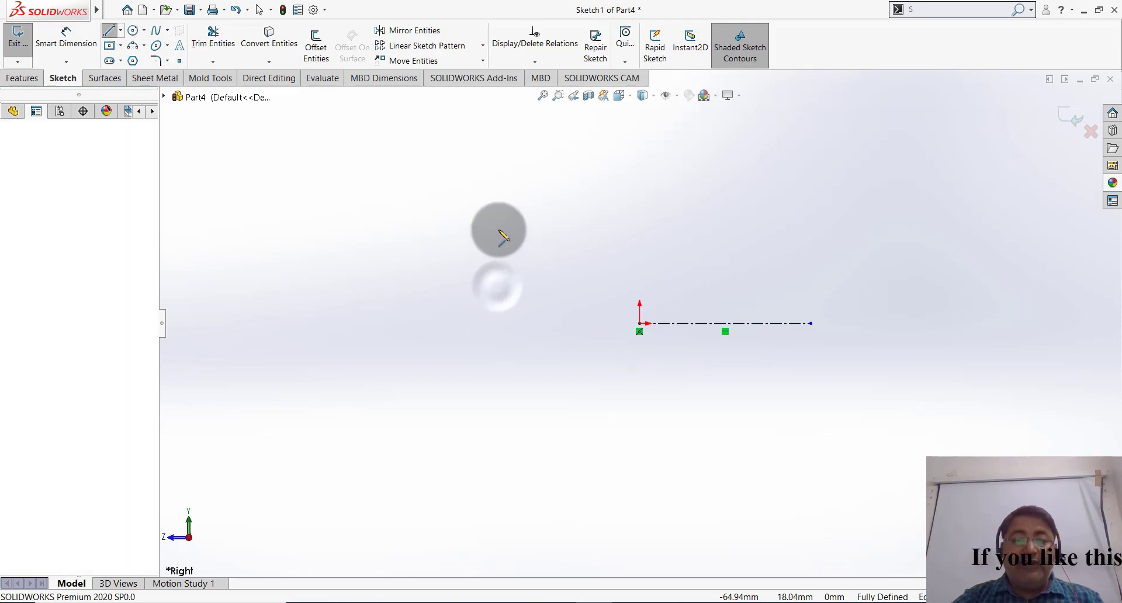
click(497, 228)
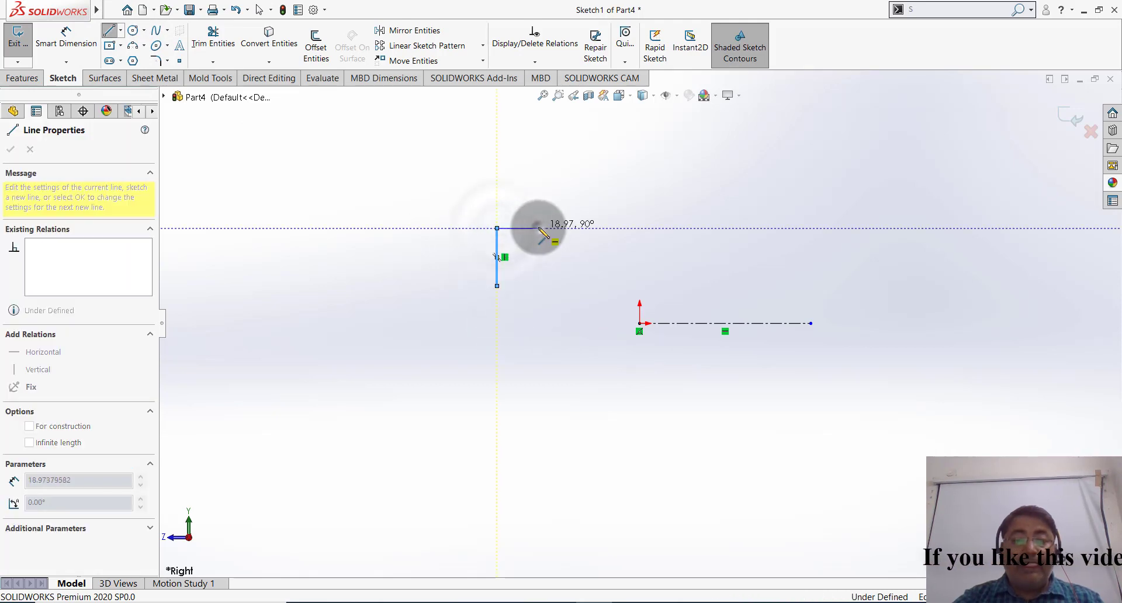
click(538, 228)
click(610, 262)
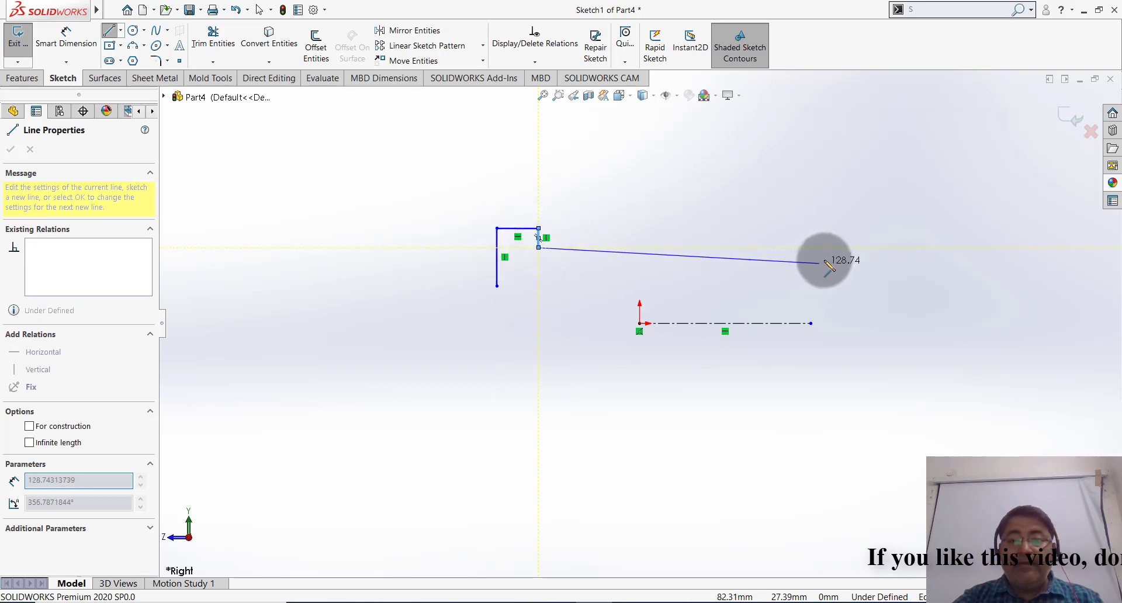
click(857, 248)
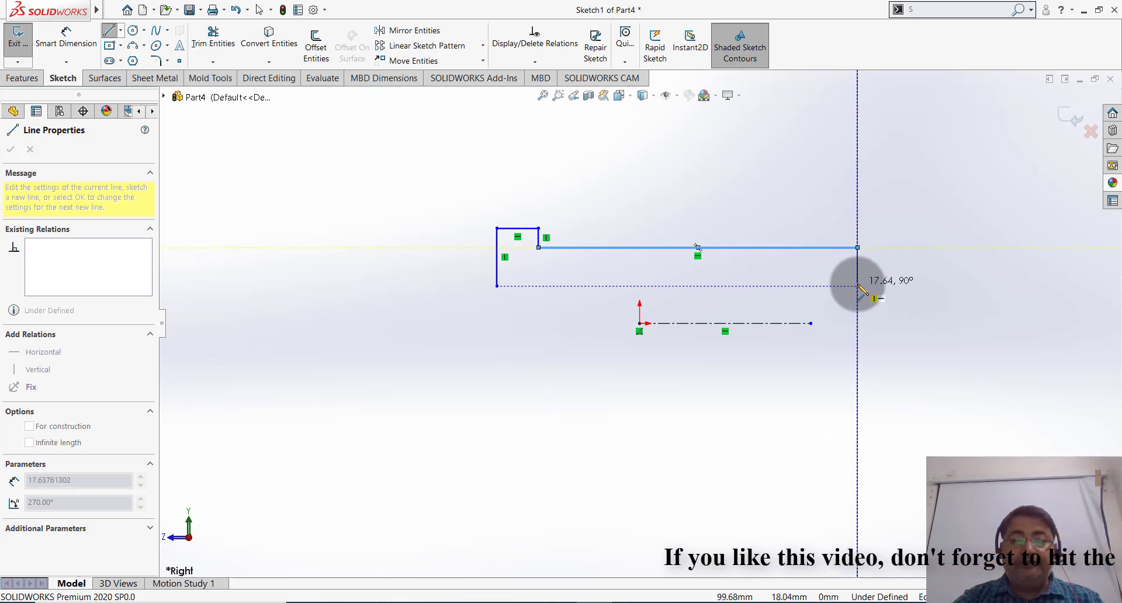
click(857, 286)
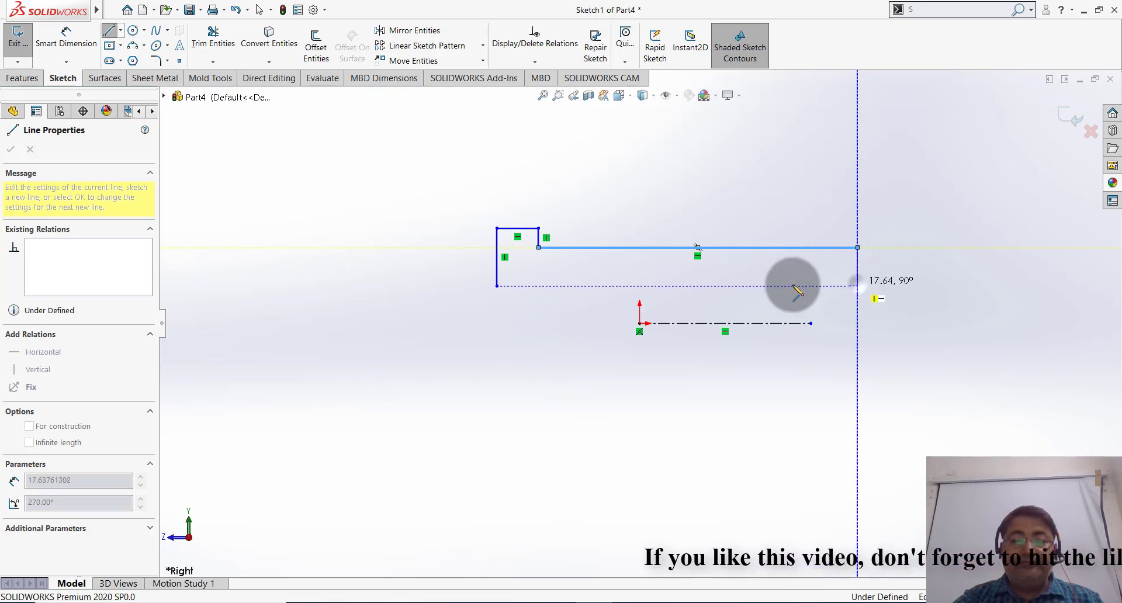
click(498, 286)
click(728, 215)
key(Escape)
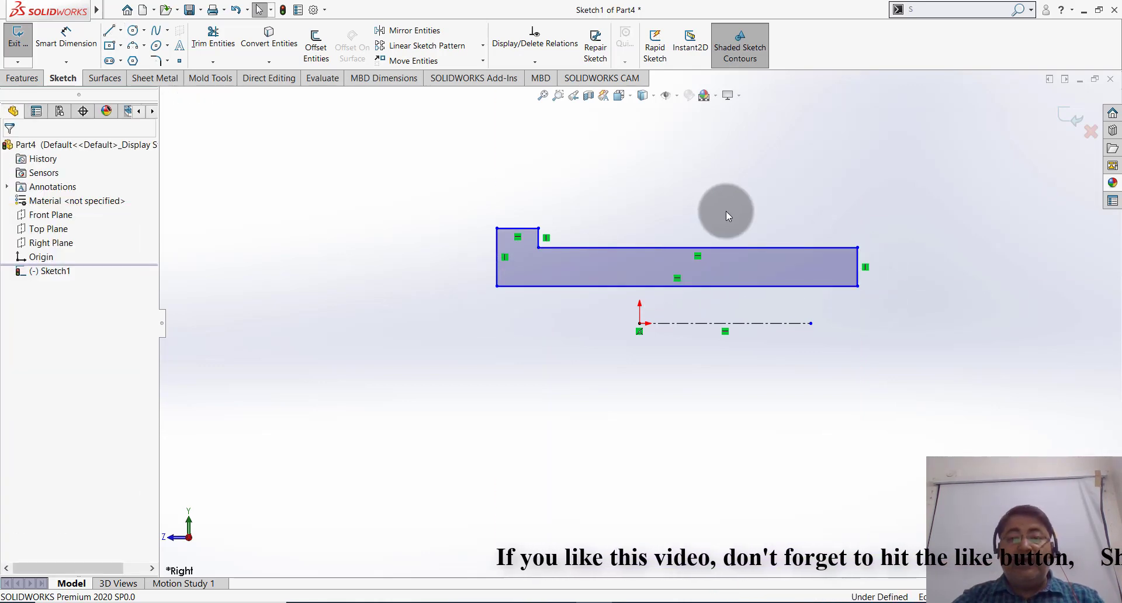
click(66, 36)
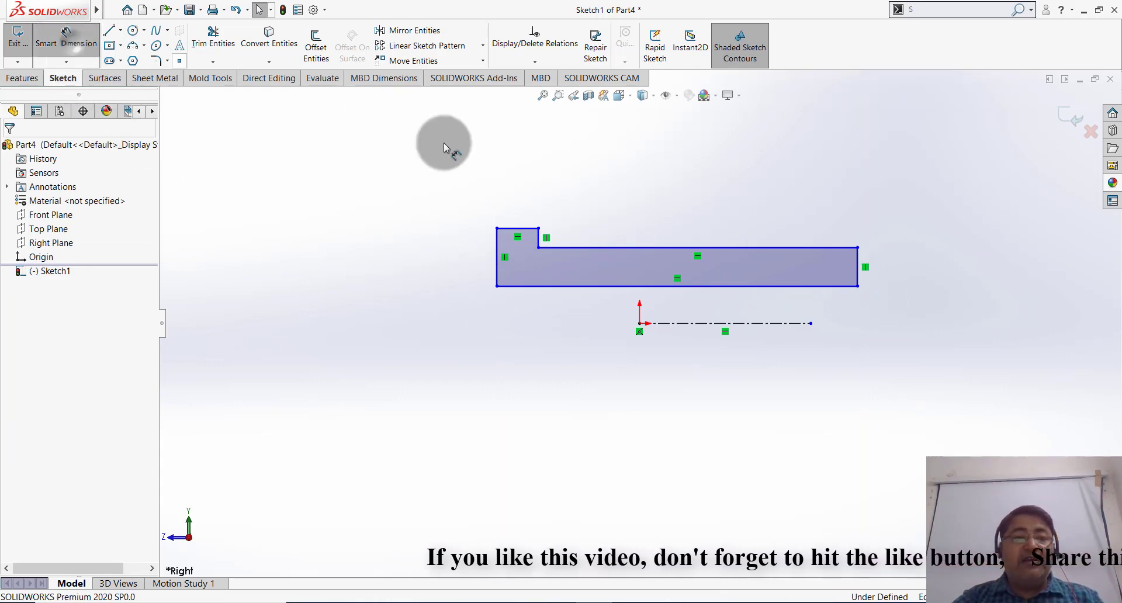
Step: Dimension the bottom edge to 90 mm and the left edge 45 mm from the origin
click(678, 286)
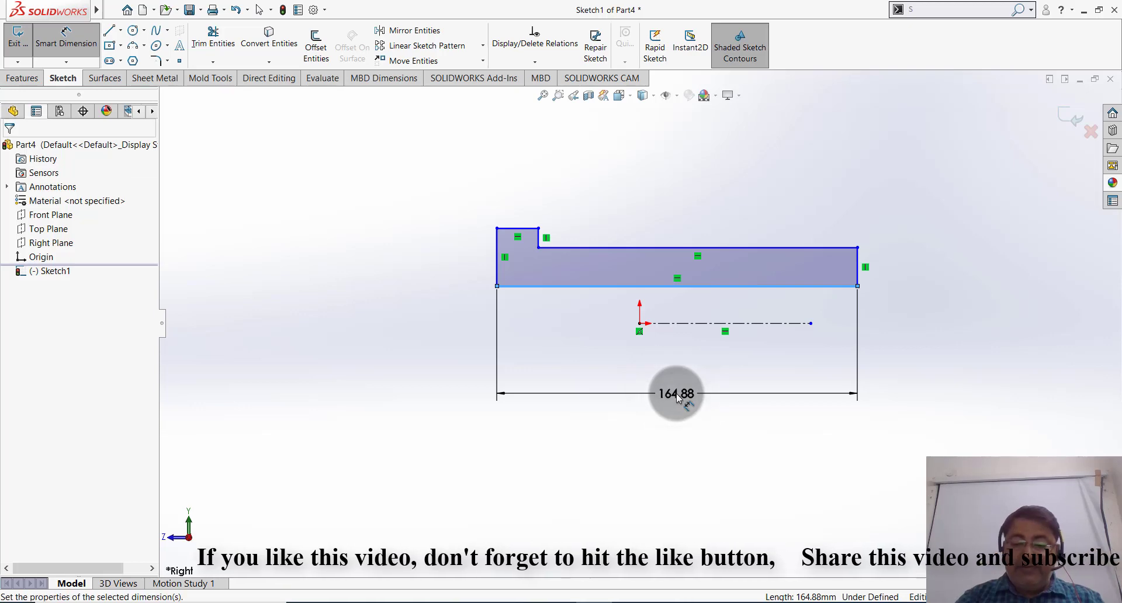
click(676, 395)
text(90)
key(Return)
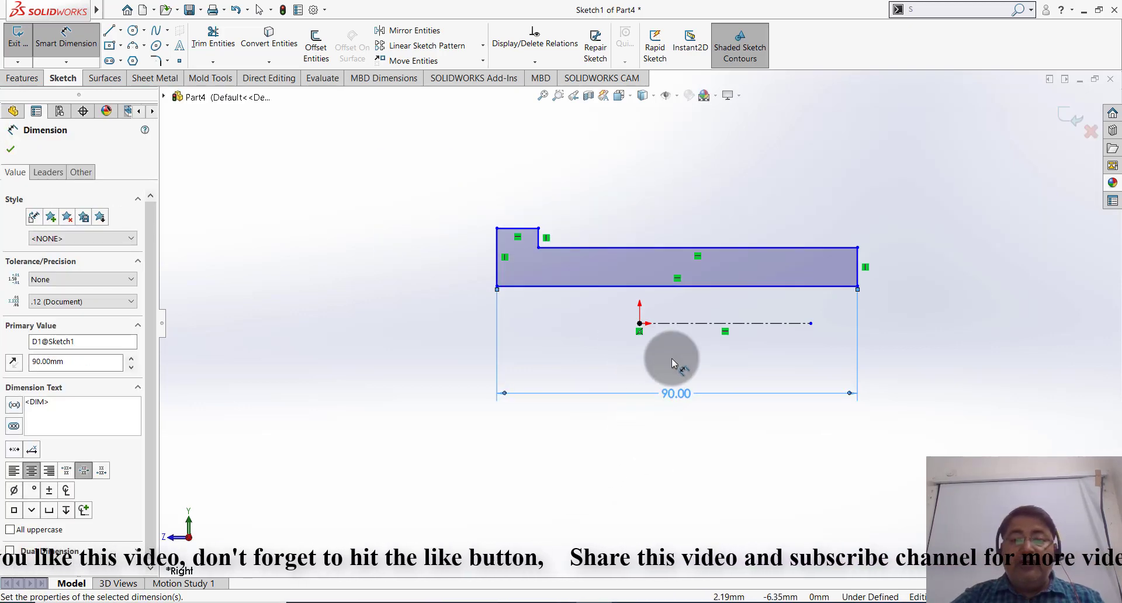
click(730, 472)
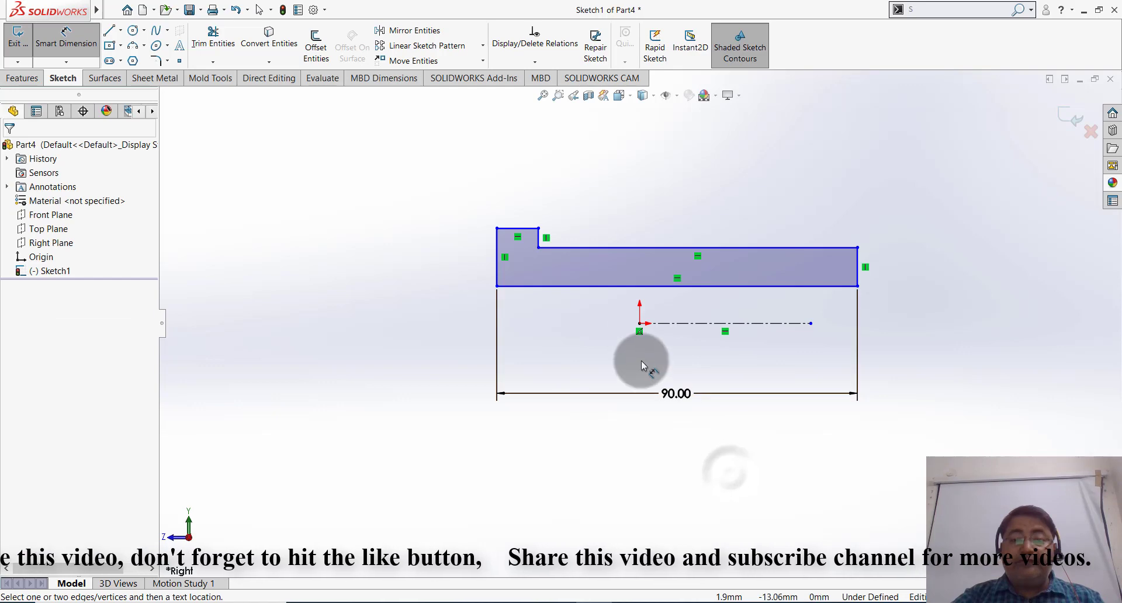
click(641, 325)
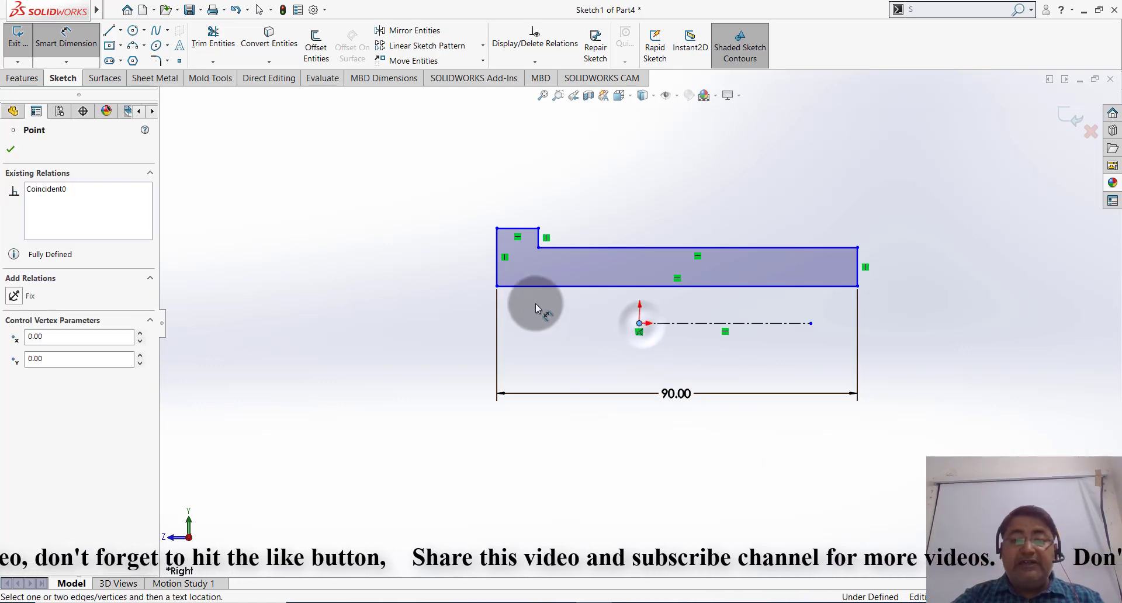
click(496, 279)
click(550, 337)
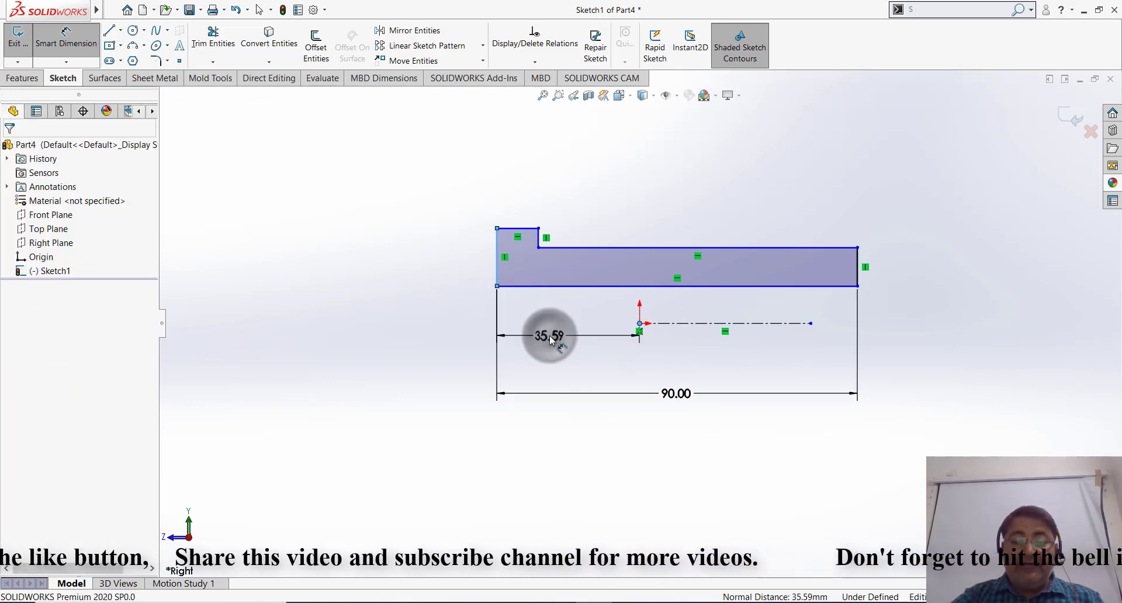
text(45)
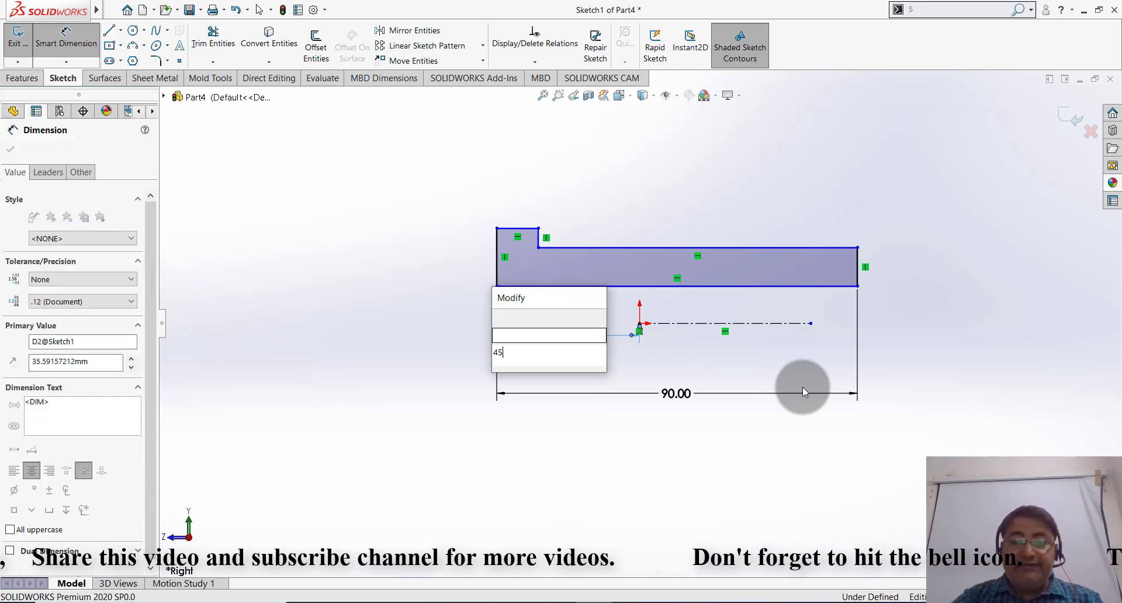
key(Return)
click(922, 193)
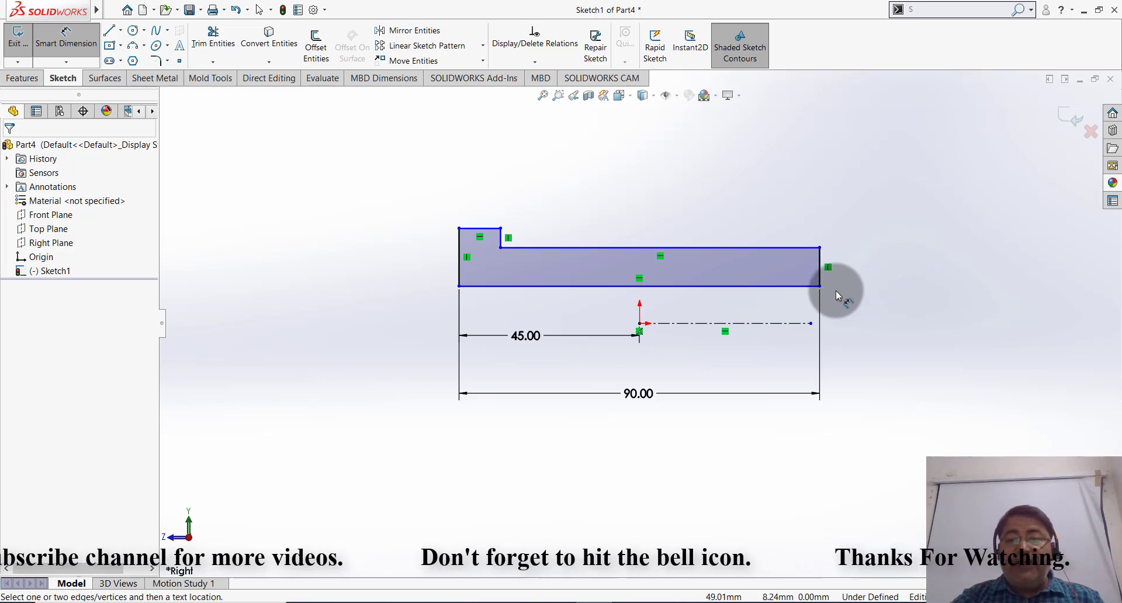
Step: Set the bore radius, bottom edge to centerline, to 11 mm
click(784, 287)
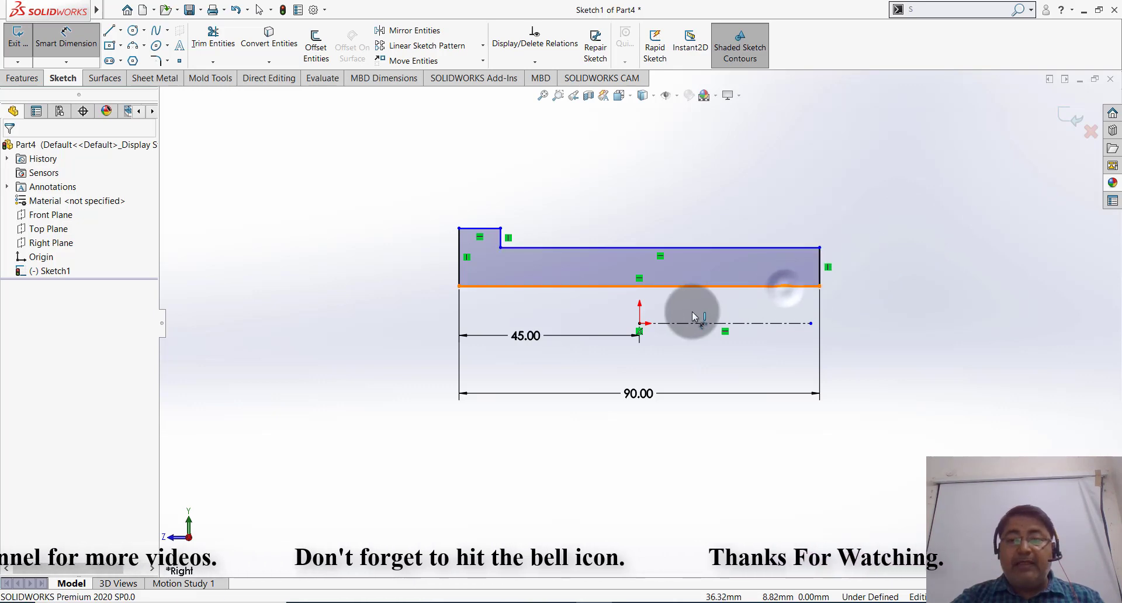
click(693, 316)
click(639, 324)
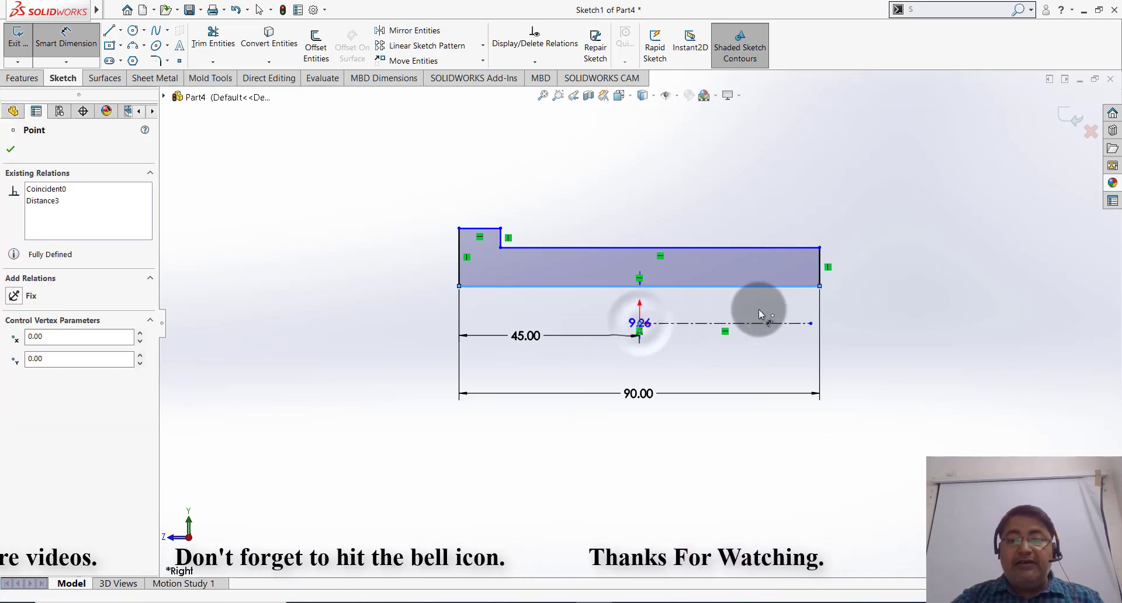
click(843, 308)
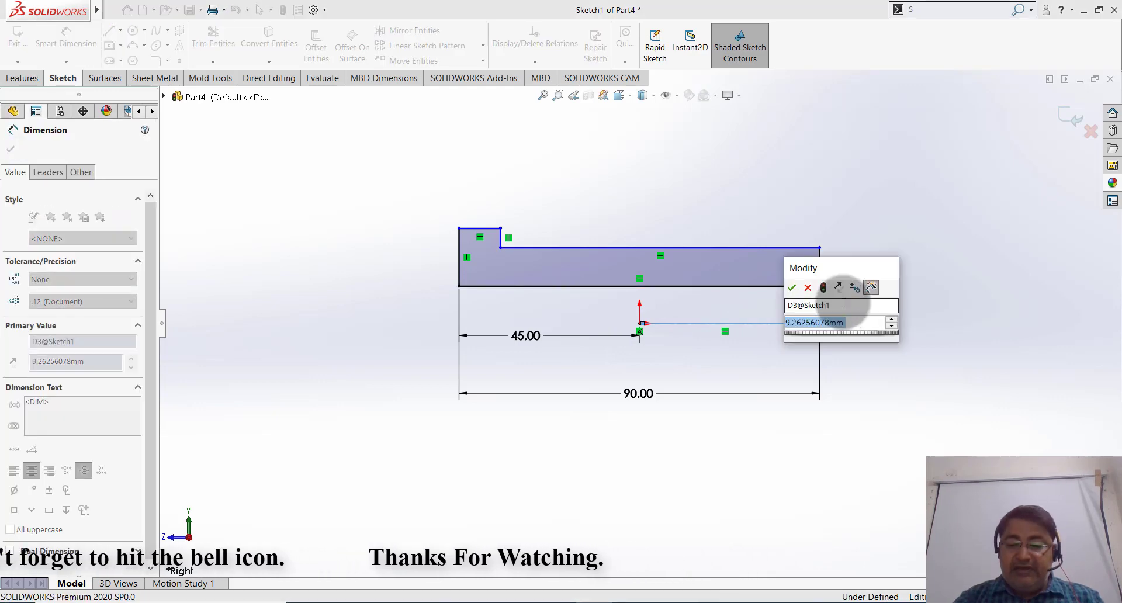
text(11)
key(Return)
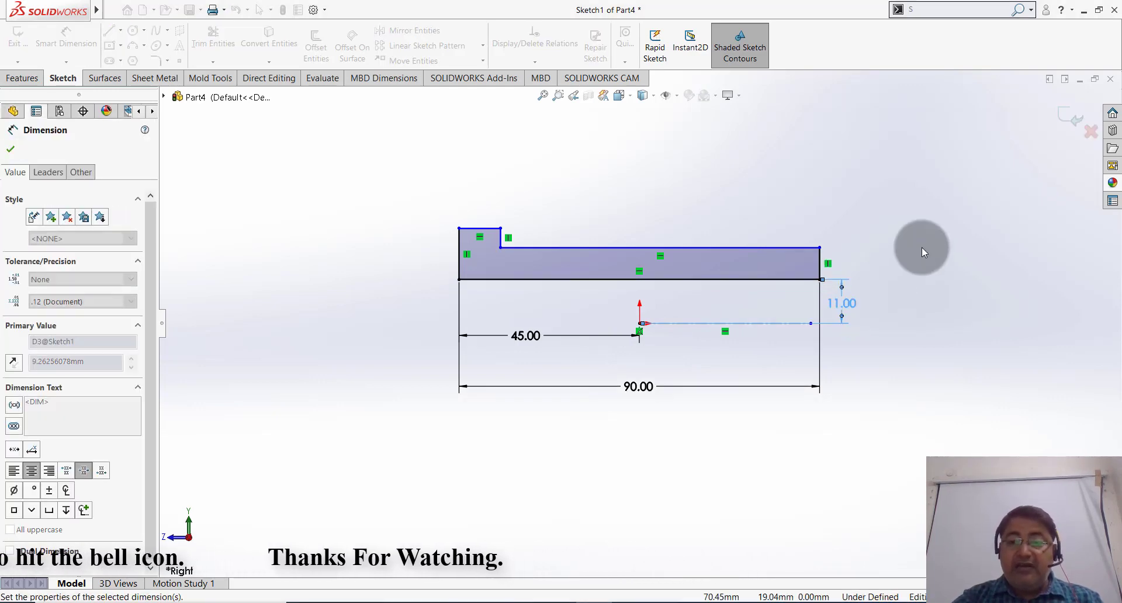
Step: Undo the stray 7.89 dimension and set the outer radius to 15 mm
click(641, 323)
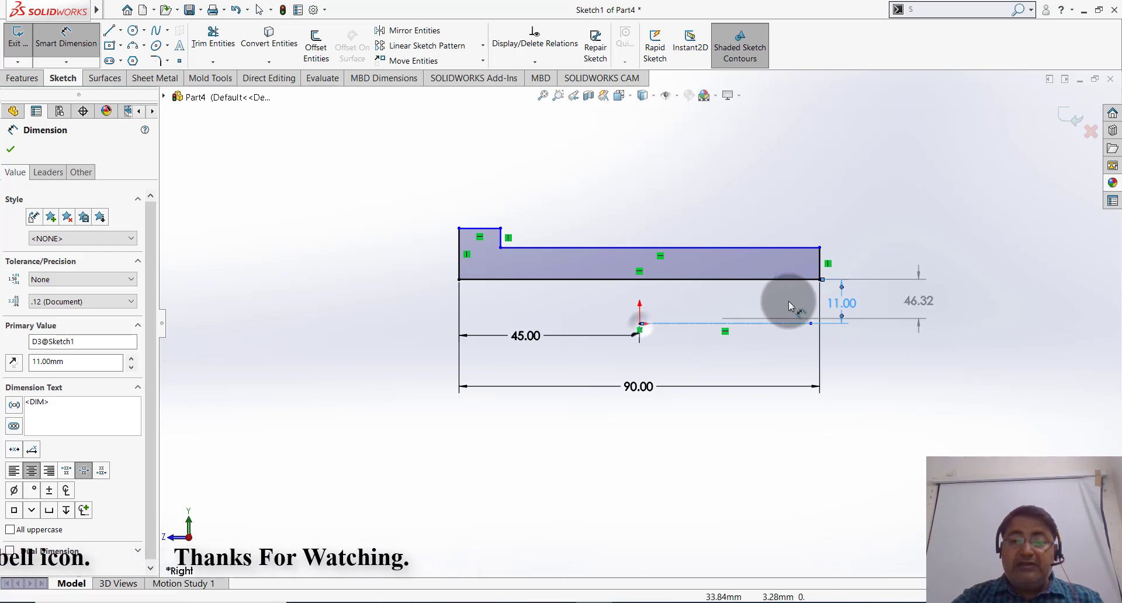
click(899, 285)
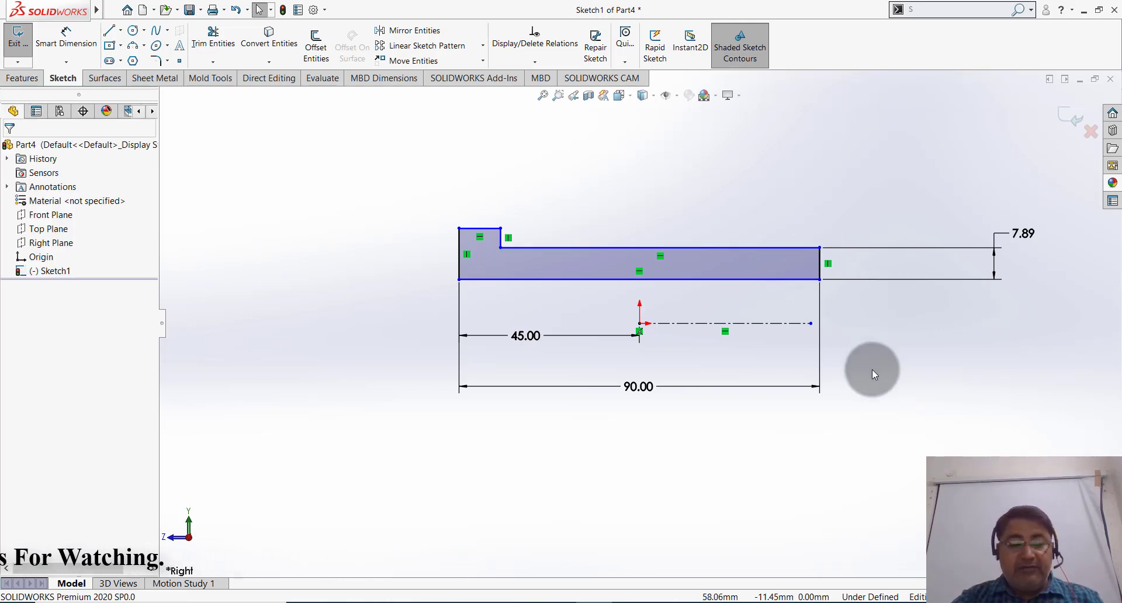
key(ctrl+z)
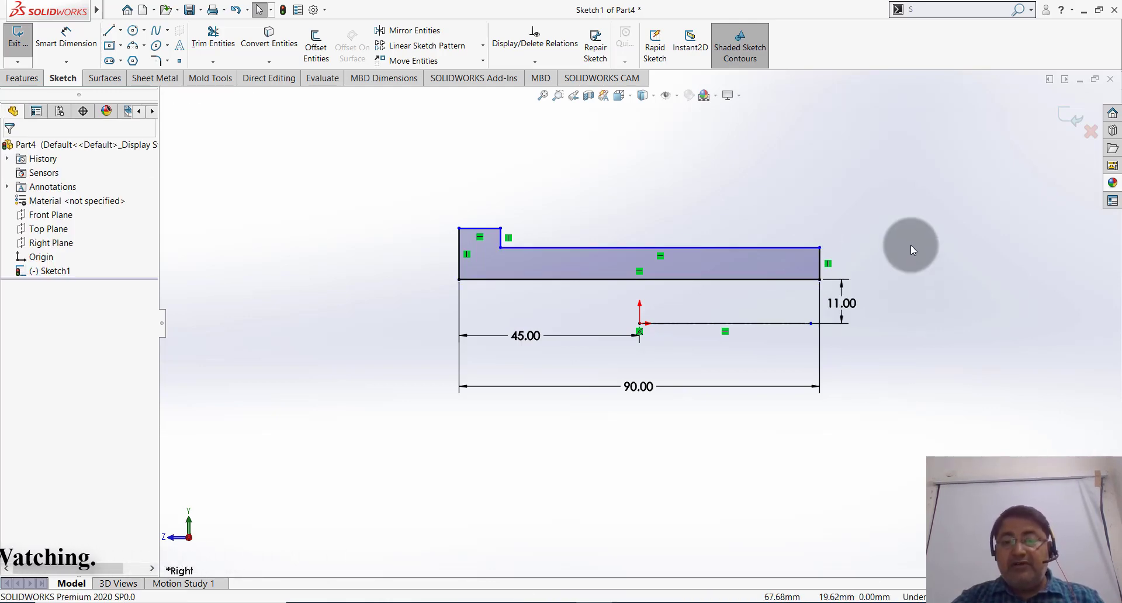
click(66, 36)
click(666, 253)
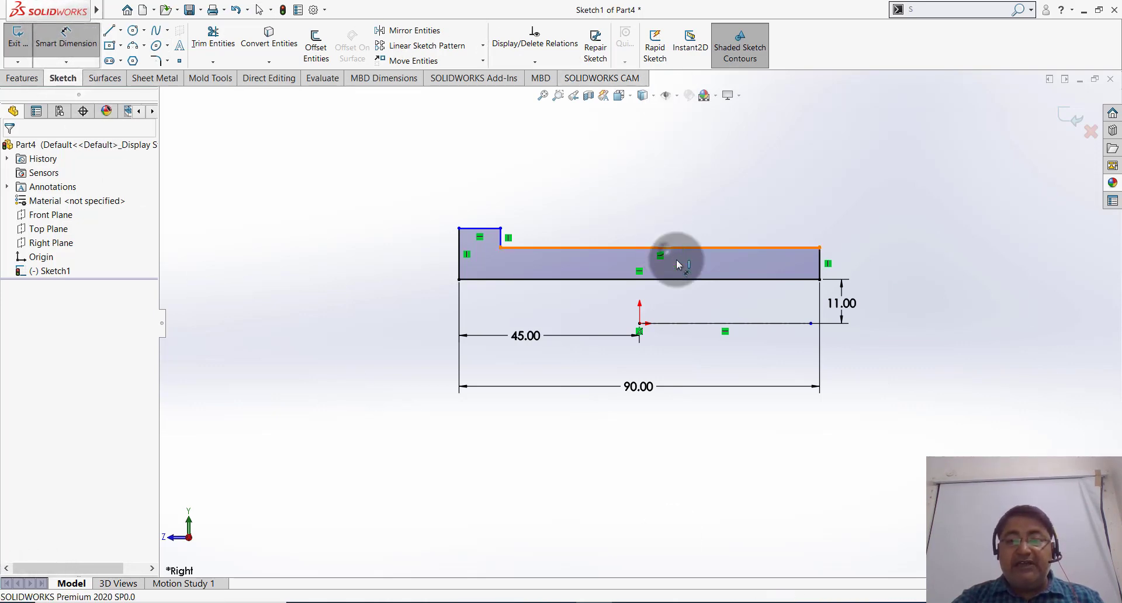
click(640, 325)
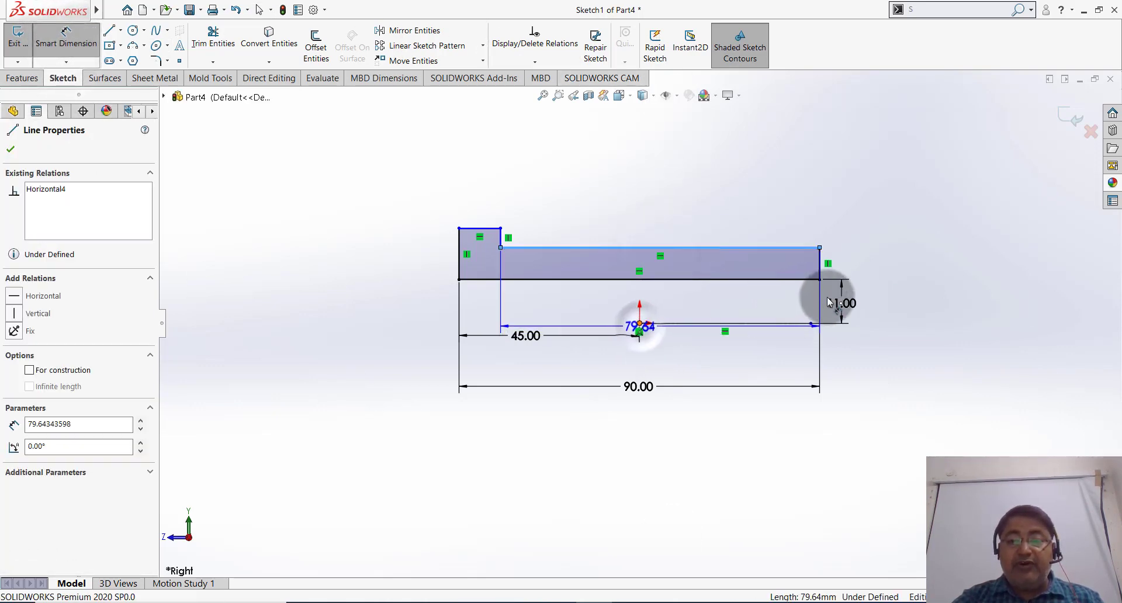
click(876, 292)
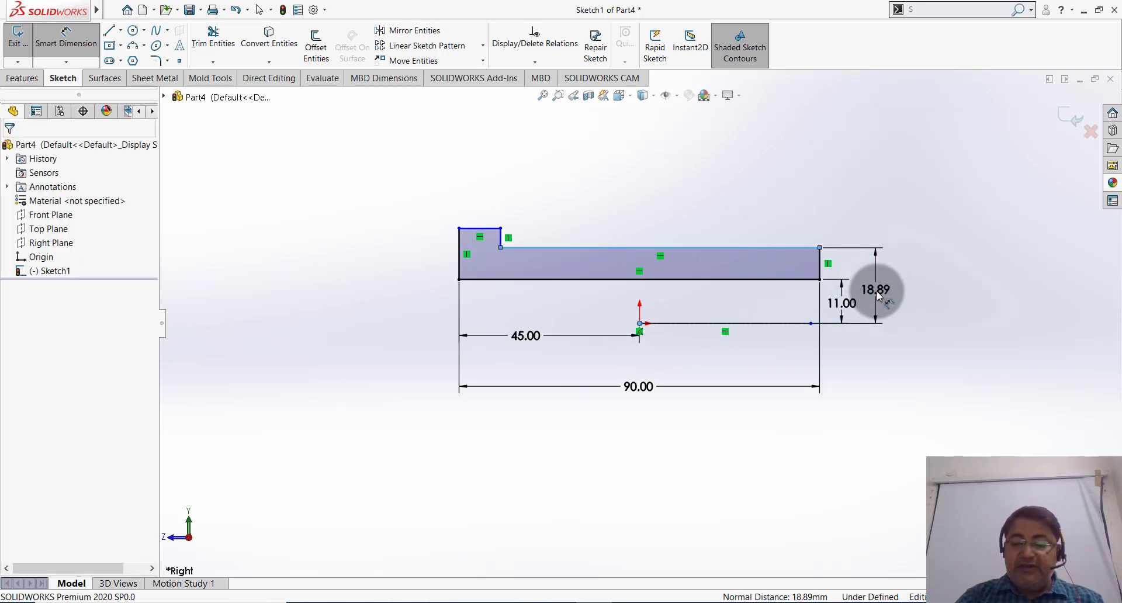
click(956, 171)
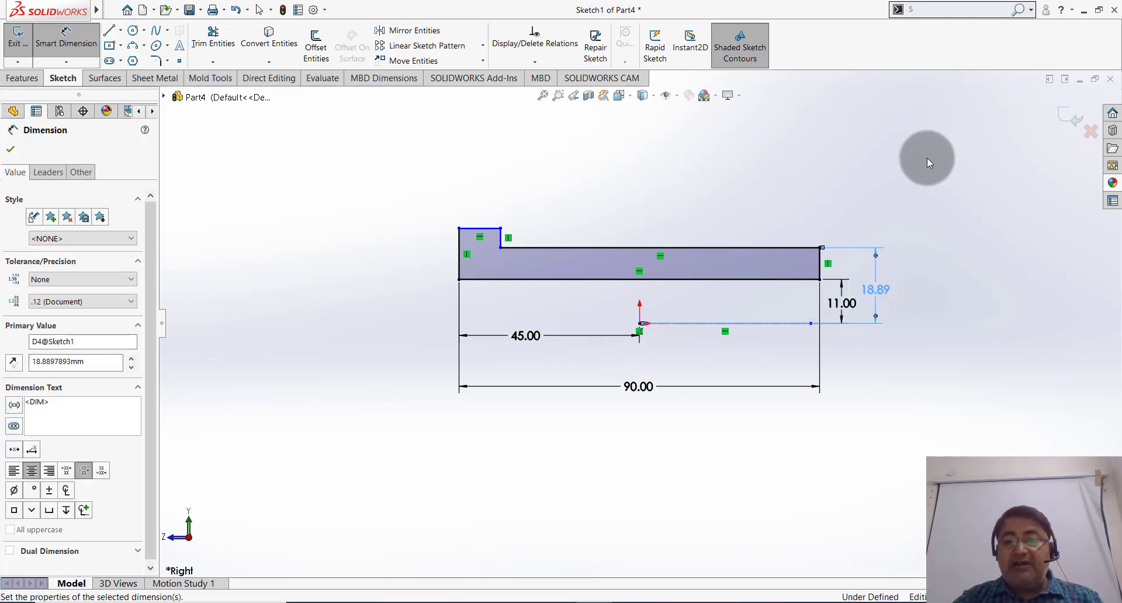
click(867, 163)
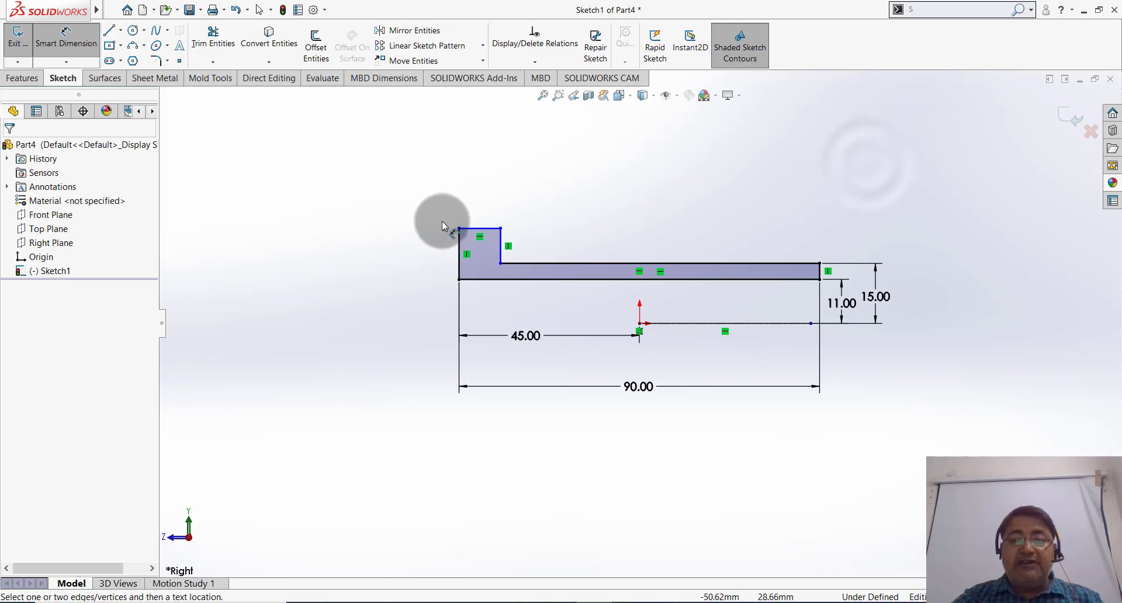
Step: Dimension the flange at 20 mm height and 10 mm width, fully defining the sketch
click(471, 228)
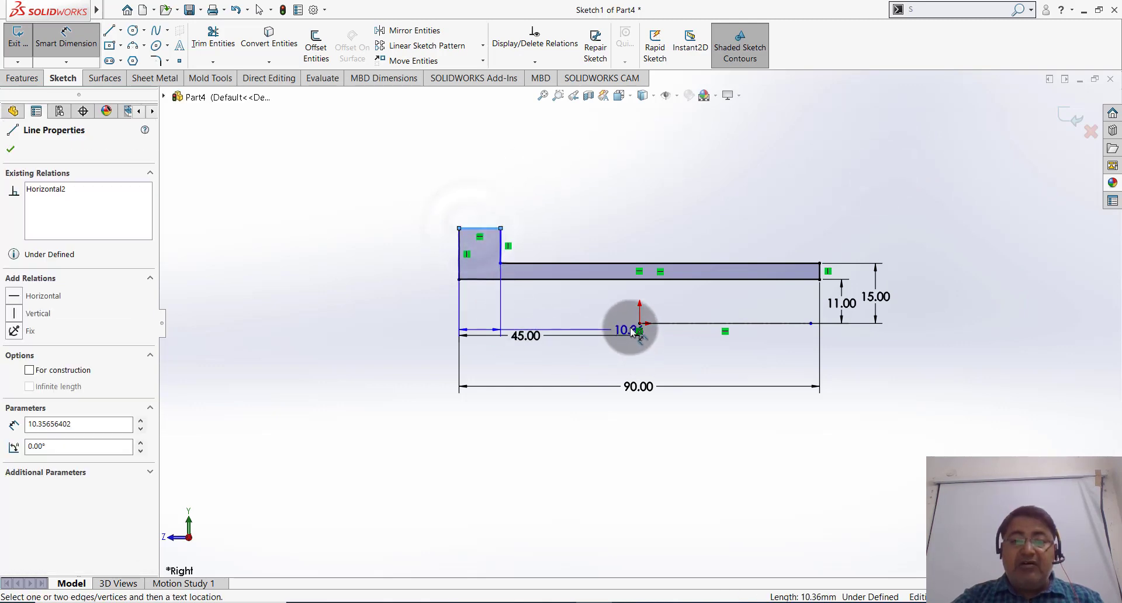
click(583, 318)
click(413, 288)
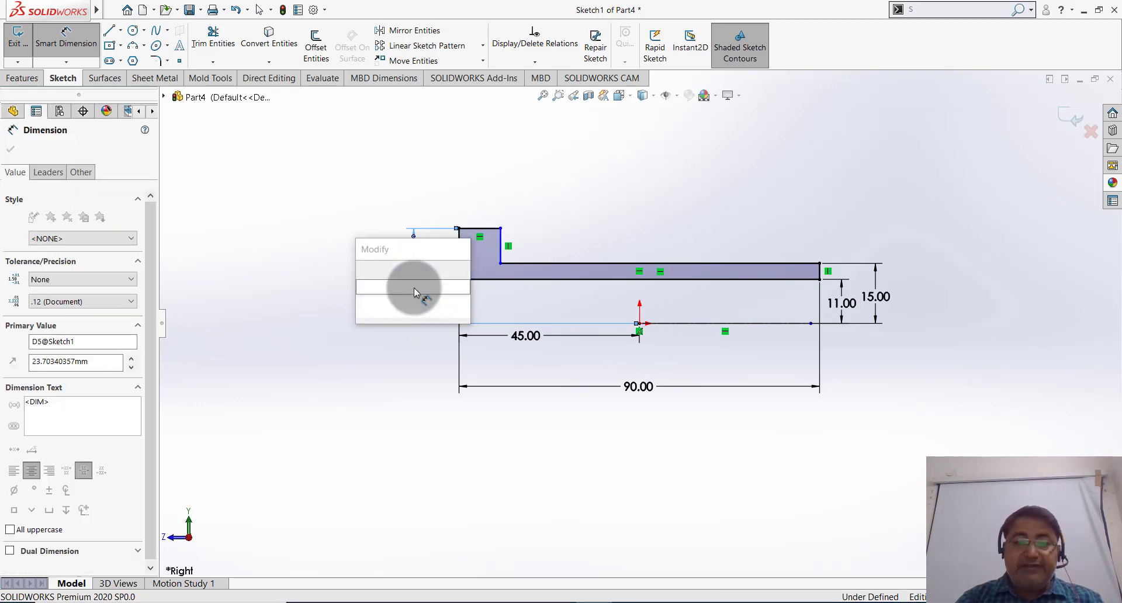
click(549, 154)
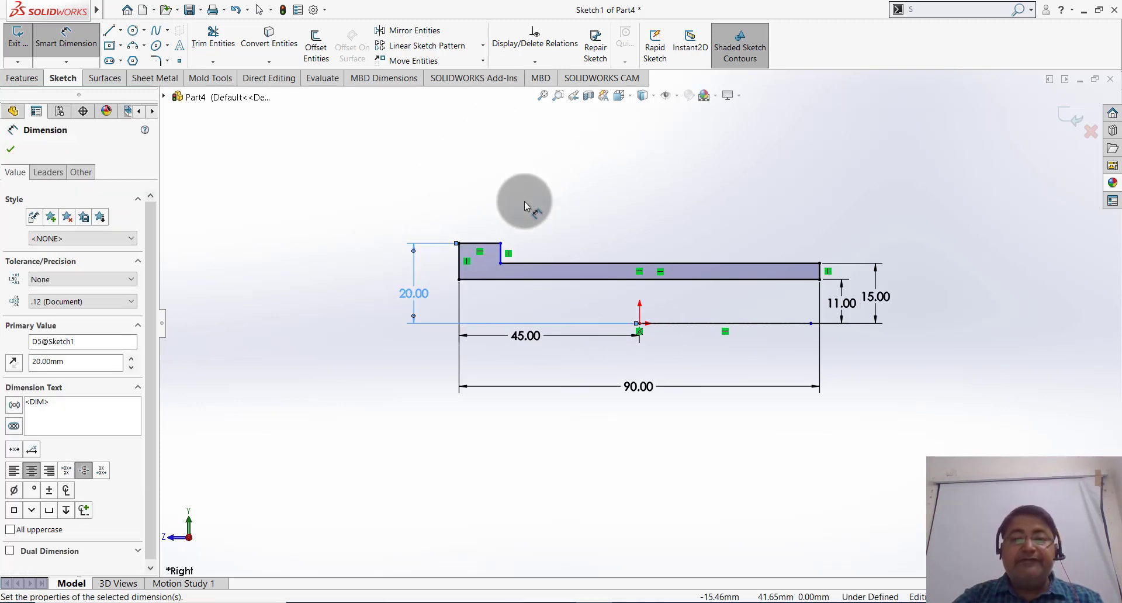
click(482, 220)
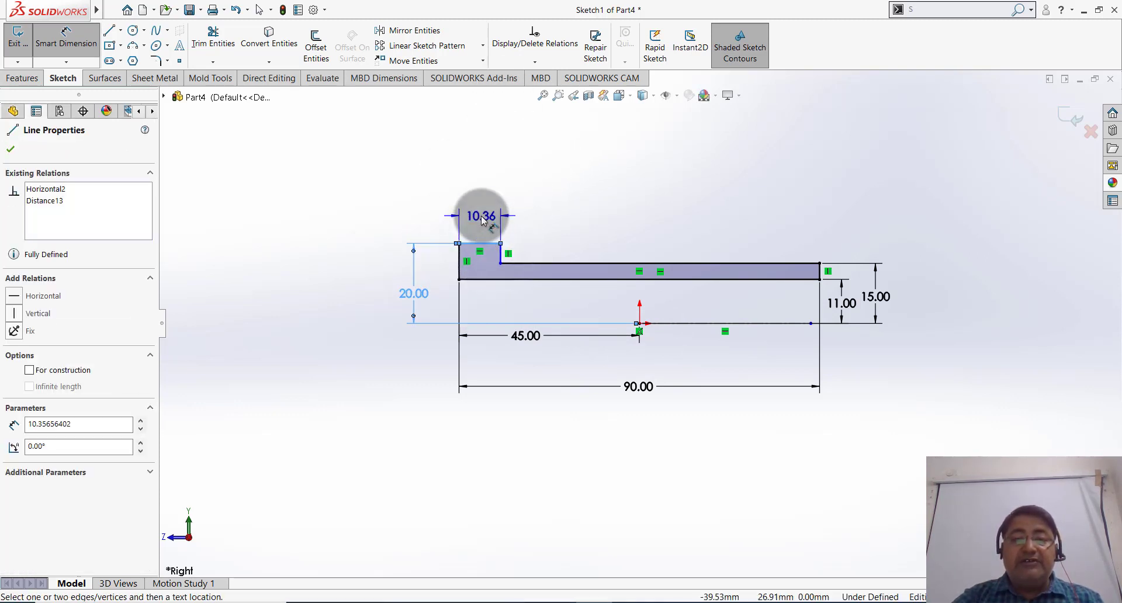
click(481, 216)
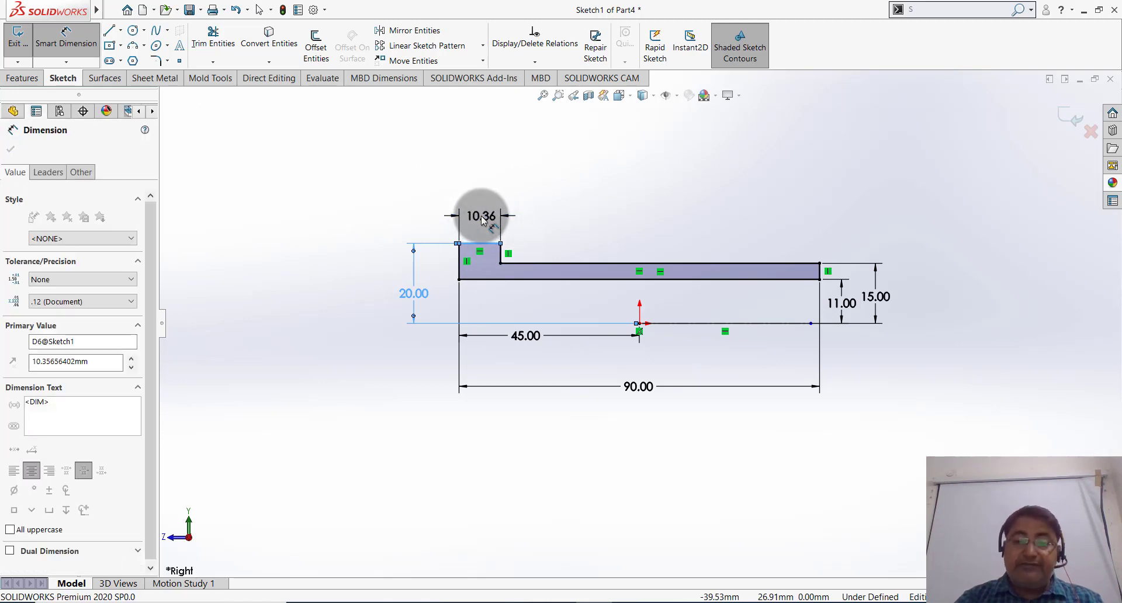
text(1)
key(Return)
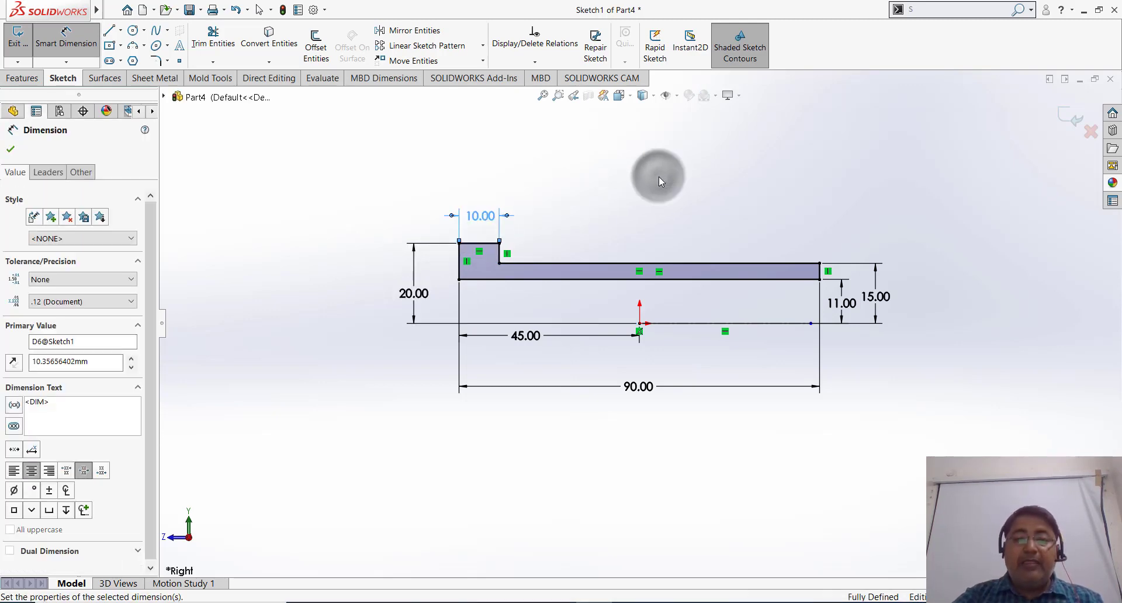
click(658, 177)
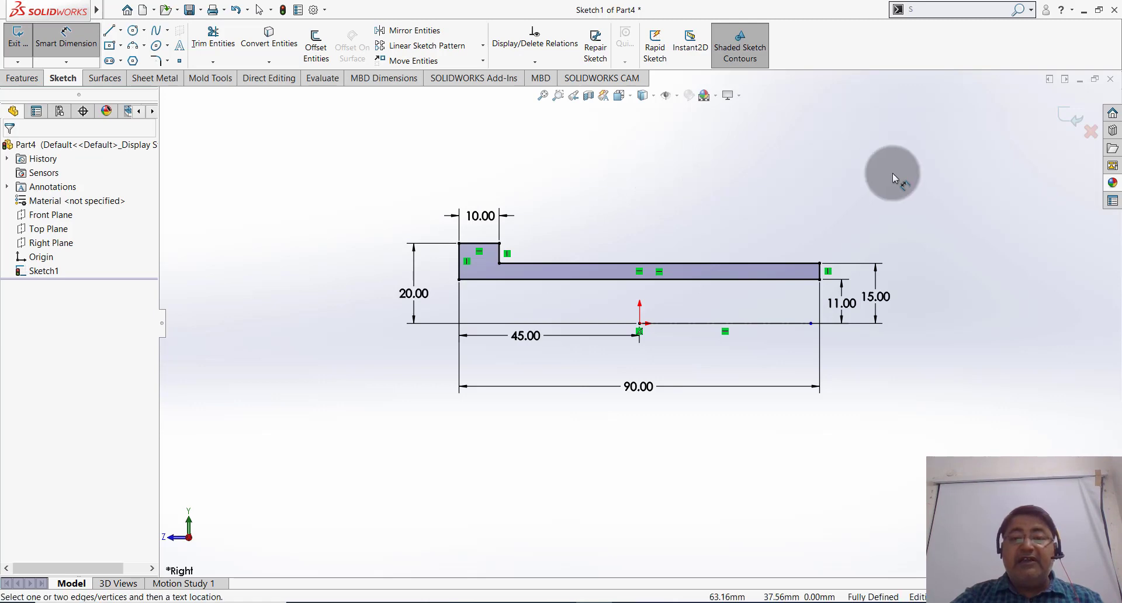
Step: Revolve Sketch1 360° around the centerline to create Revolve1, a hollow flanged bush
click(17, 78)
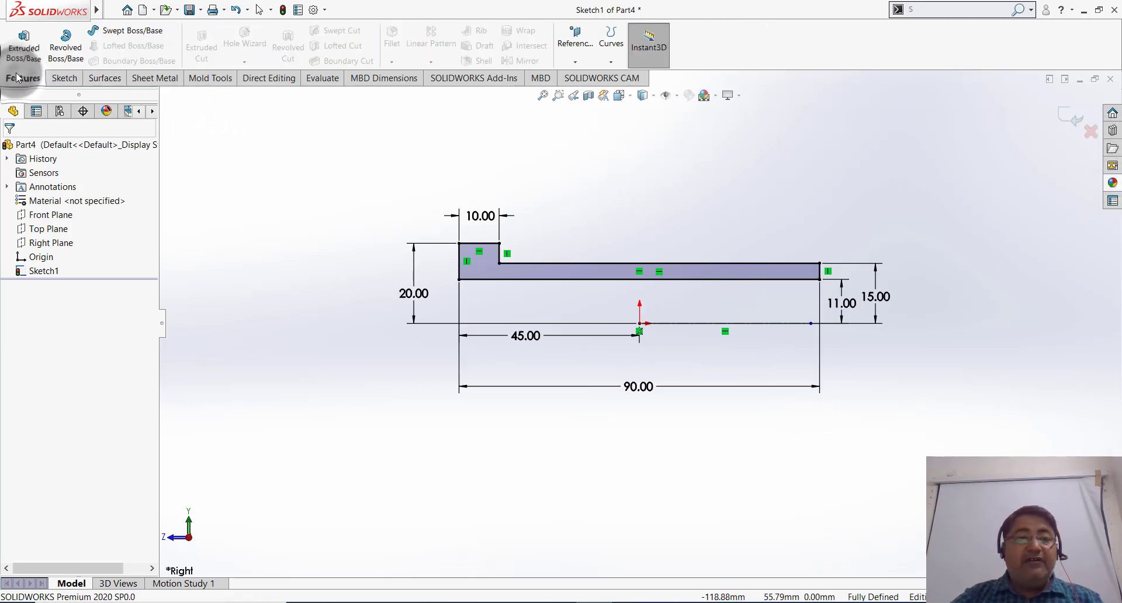
click(65, 46)
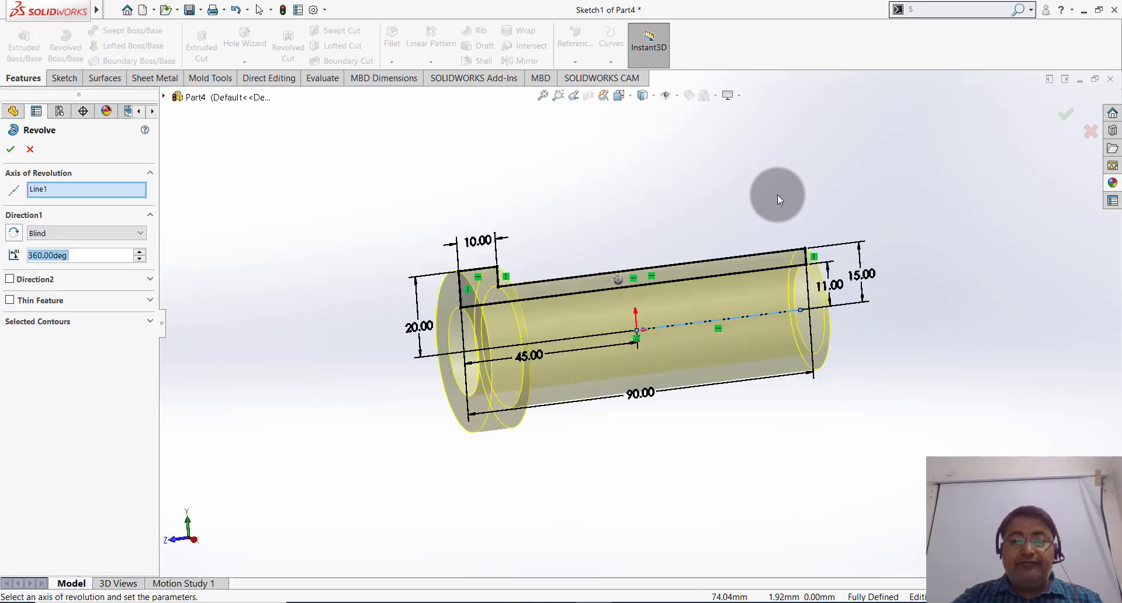
click(11, 150)
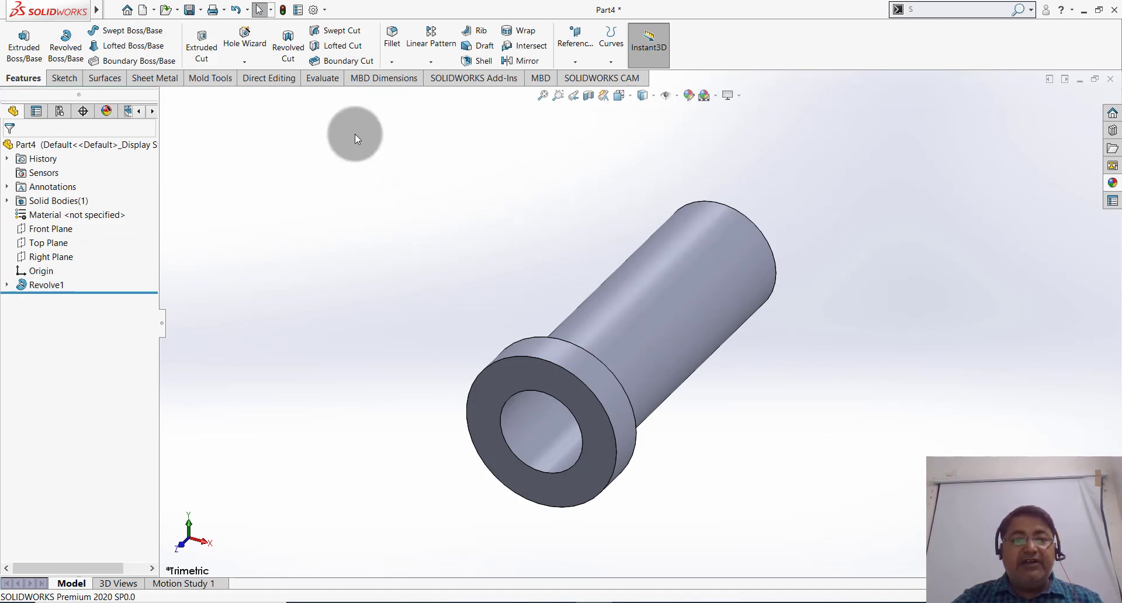
Step: Chamfer the flange outer edge and shaft end edge at 1 mm × 45°, then orbit to inspect
click(392, 62)
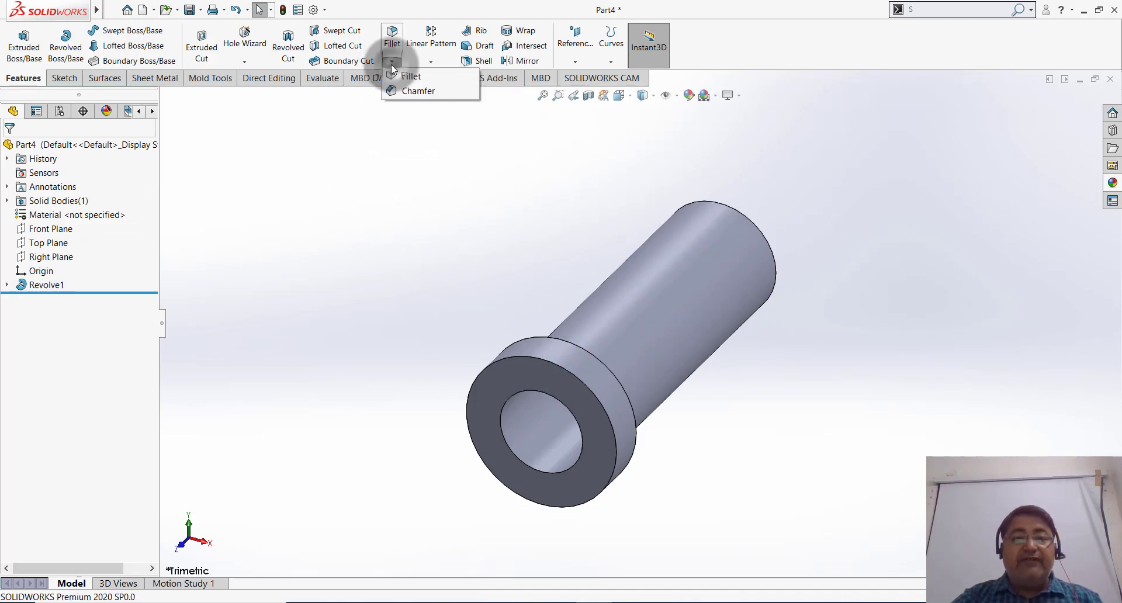
click(451, 205)
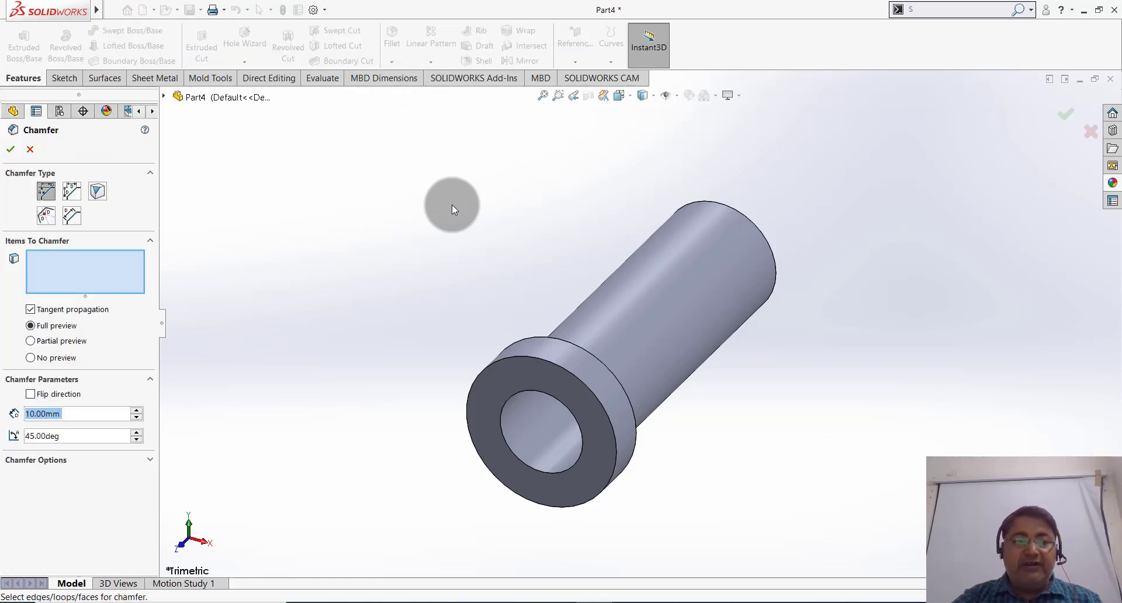
text(1)
key(Return)
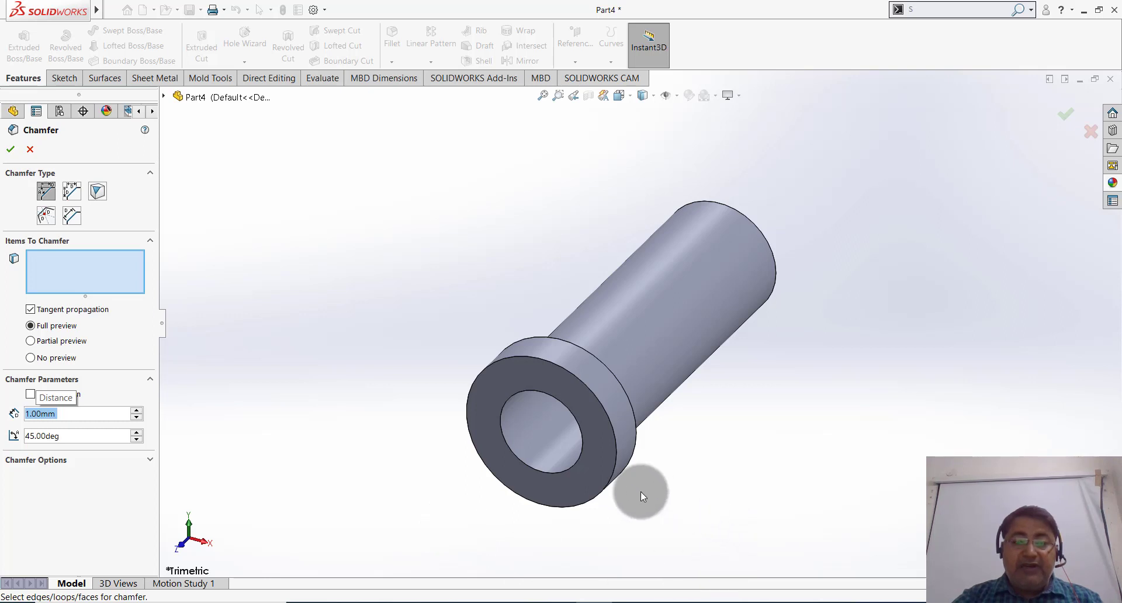
click(611, 486)
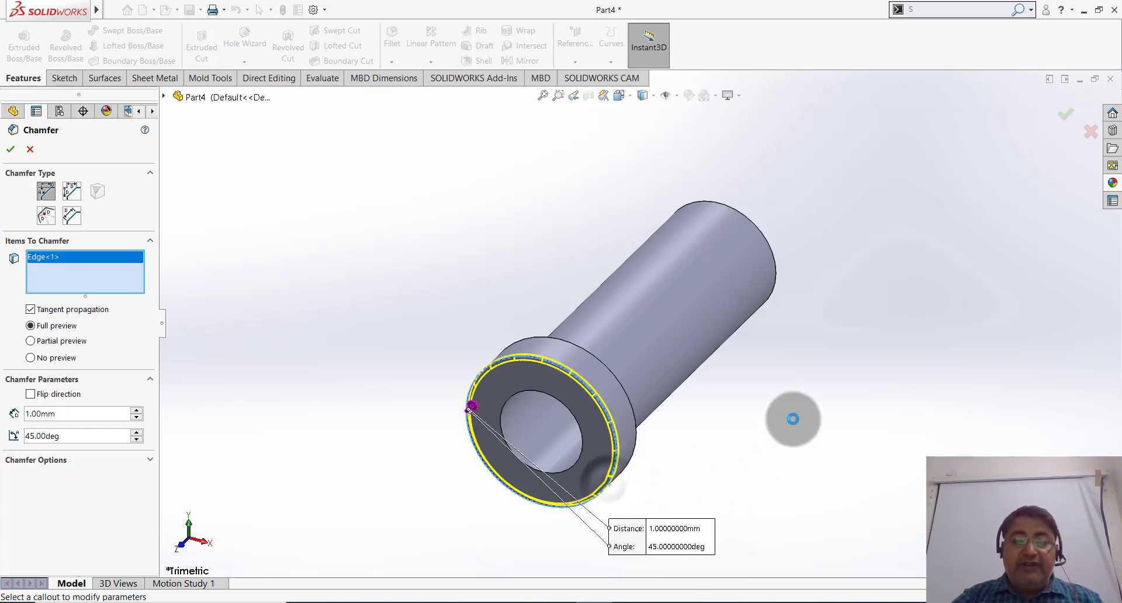
click(775, 254)
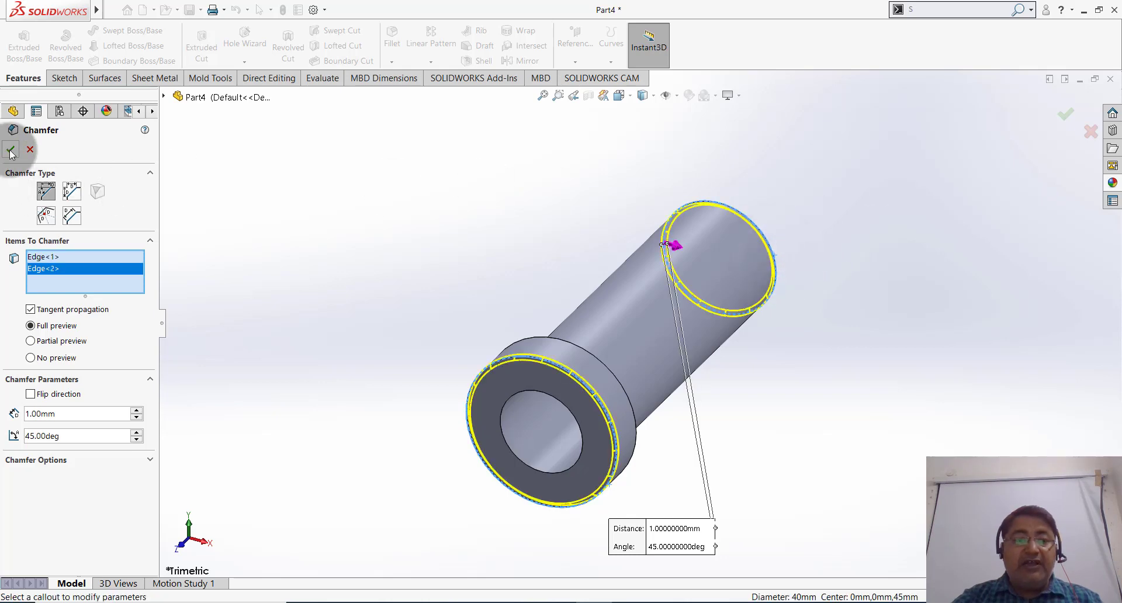
right_click(661, 170)
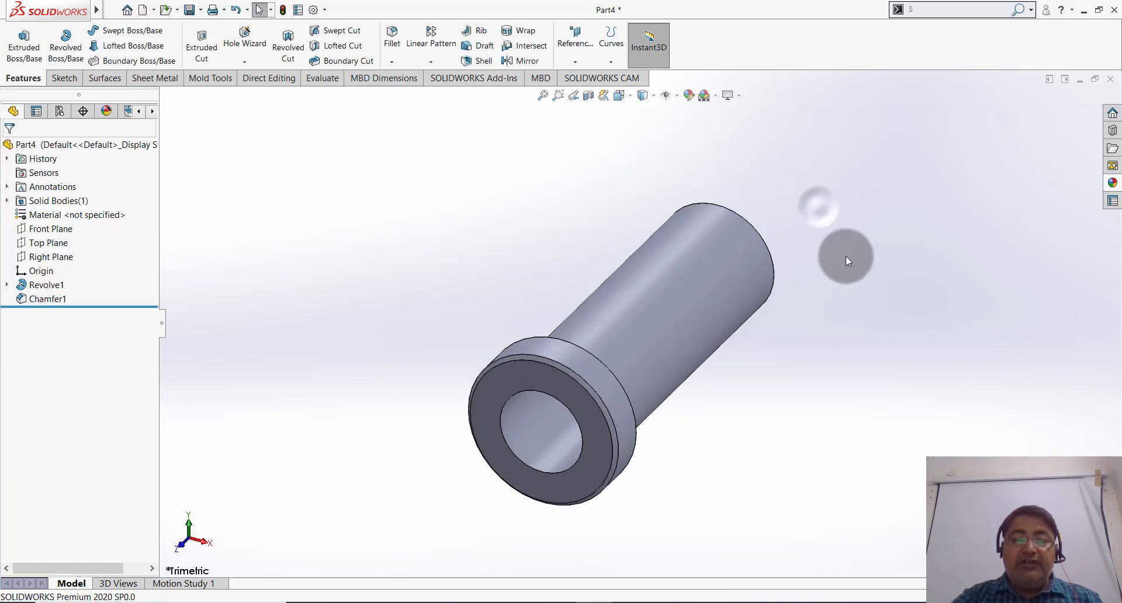
mouse_move(846, 251)
middle_down()
mouse_move(753, 239)
mouse_move(786, 216)
mouse_move(804, 303)
mouse_move(788, 290)
mouse_move(776, 309)
mouse_move(806, 345)
mouse_move(768, 318)
mouse_move(763, 334)
middle_up()
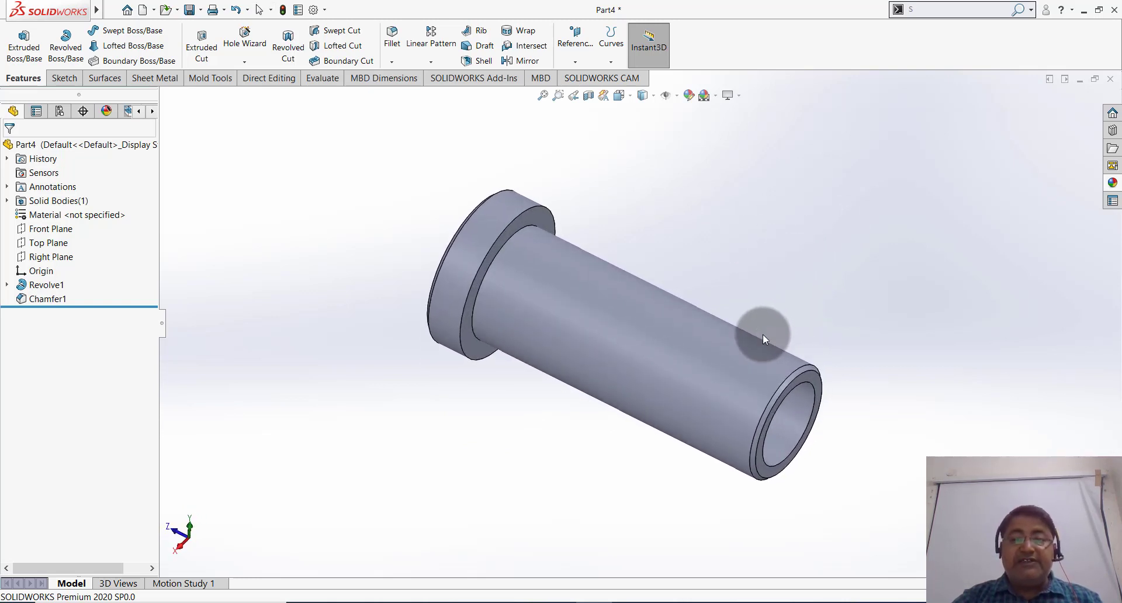
mouse_move(647, 270)
middle_down()
mouse_move(818, 256)
mouse_move(459, 303)
middle_up()
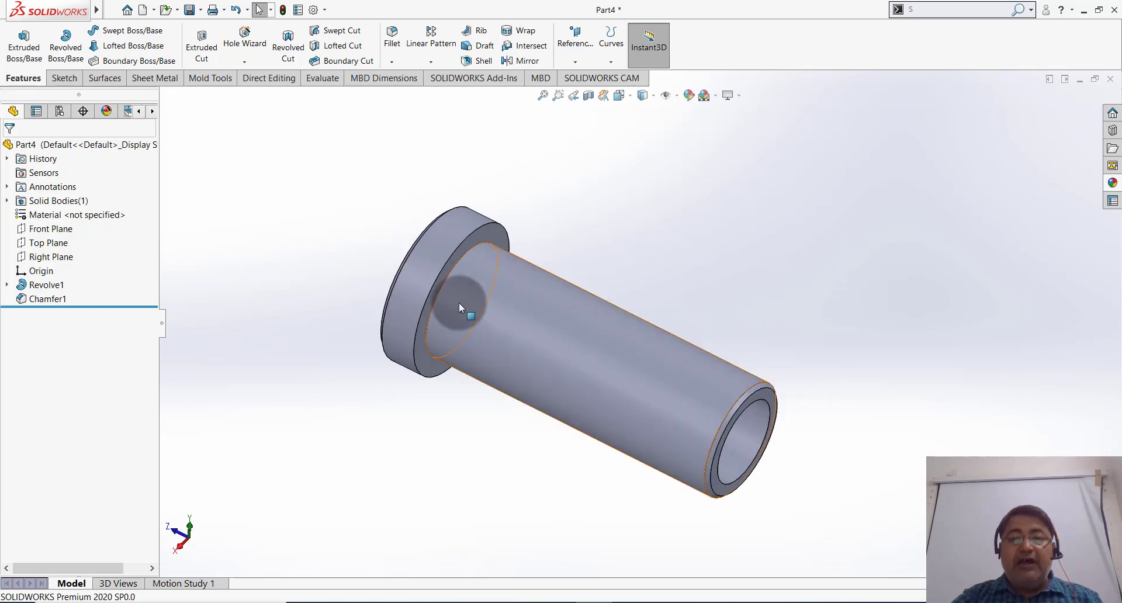
Step: Apply the polished brass appearance from Metal > Brass to the entire bush
right_click(530, 305)
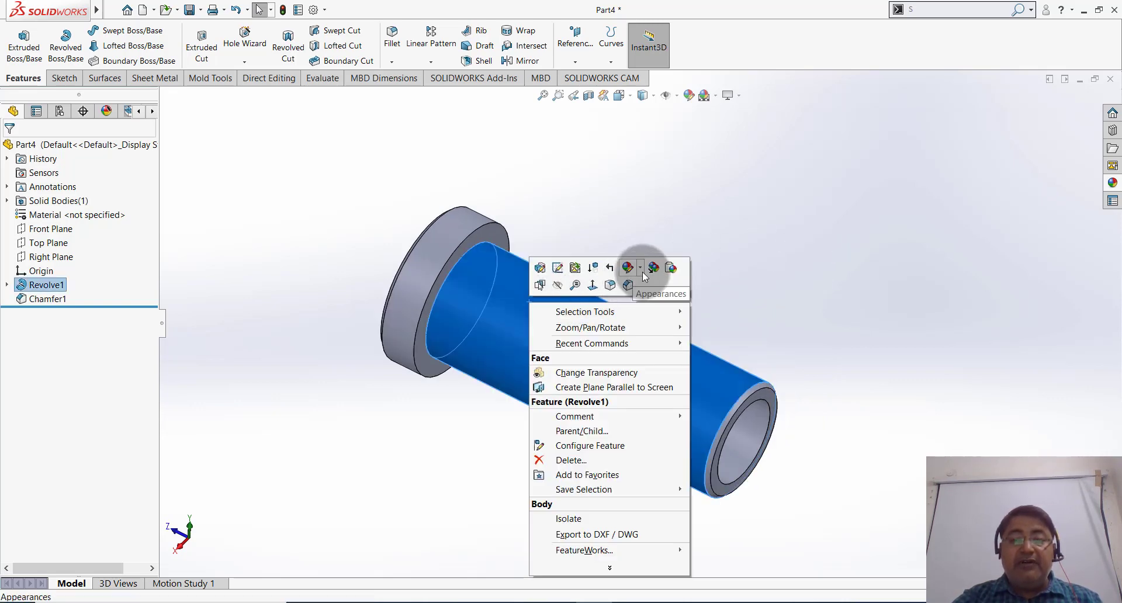
click(641, 272)
click(657, 316)
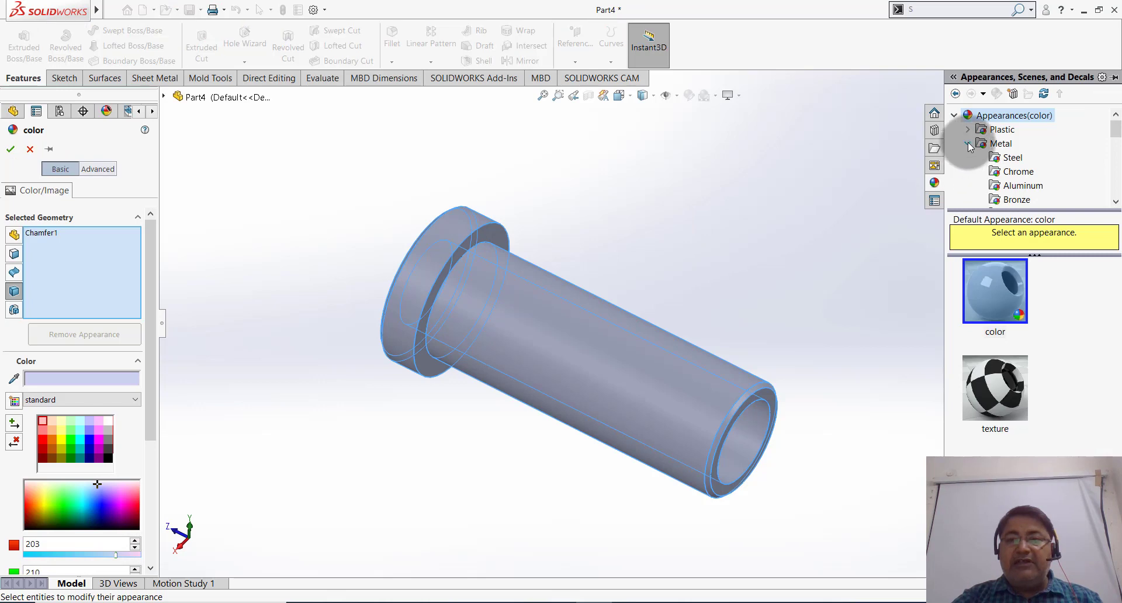
click(1114, 202)
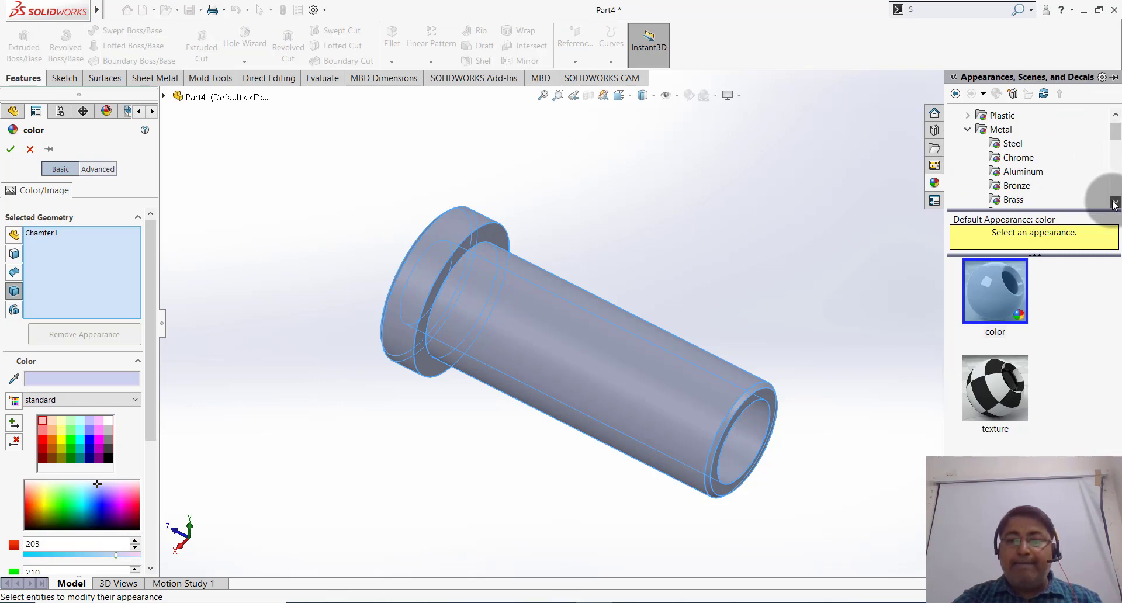
click(1113, 202)
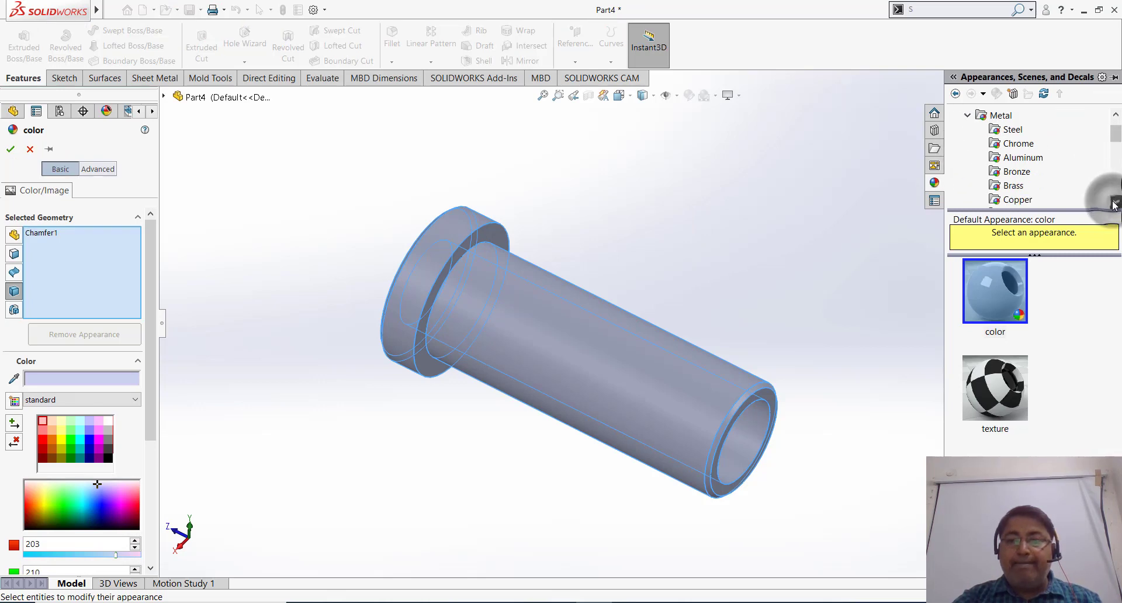
click(1014, 185)
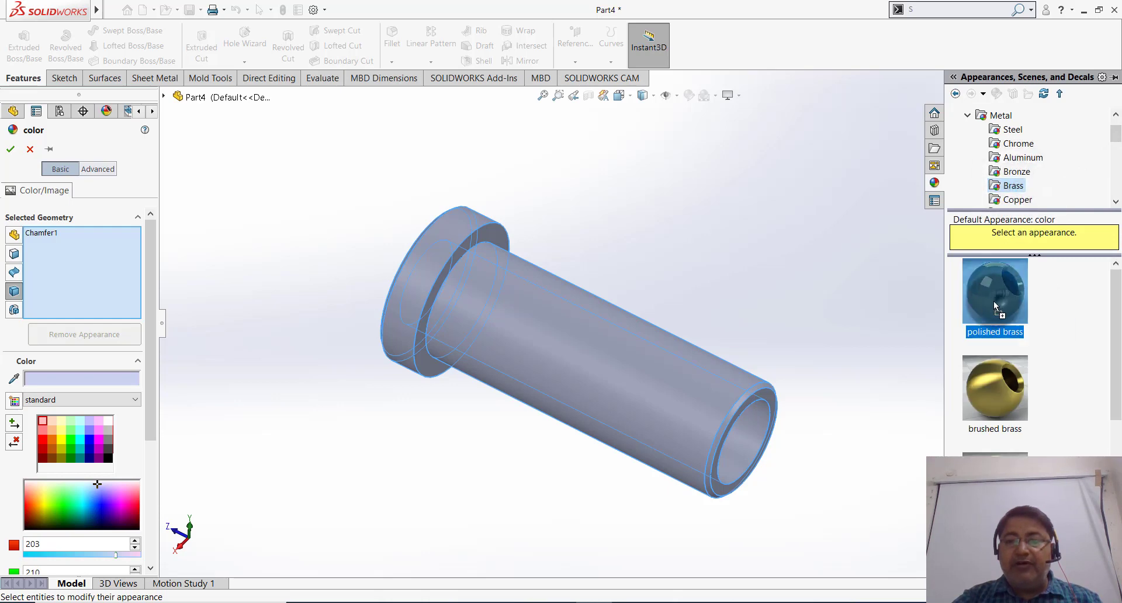
drag(993, 300, 584, 350)
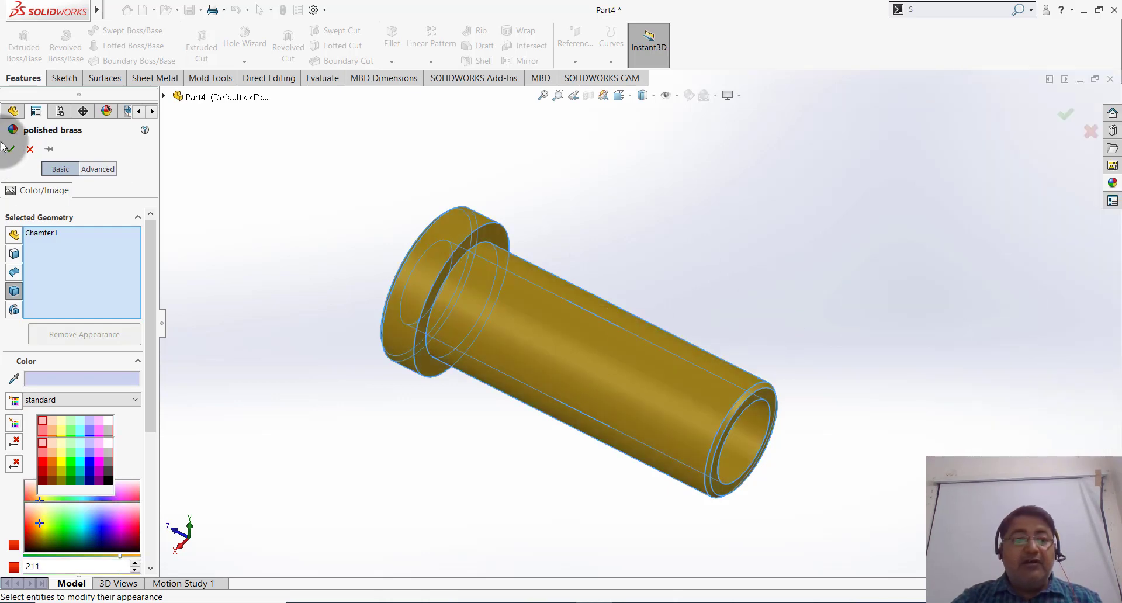
click(10, 149)
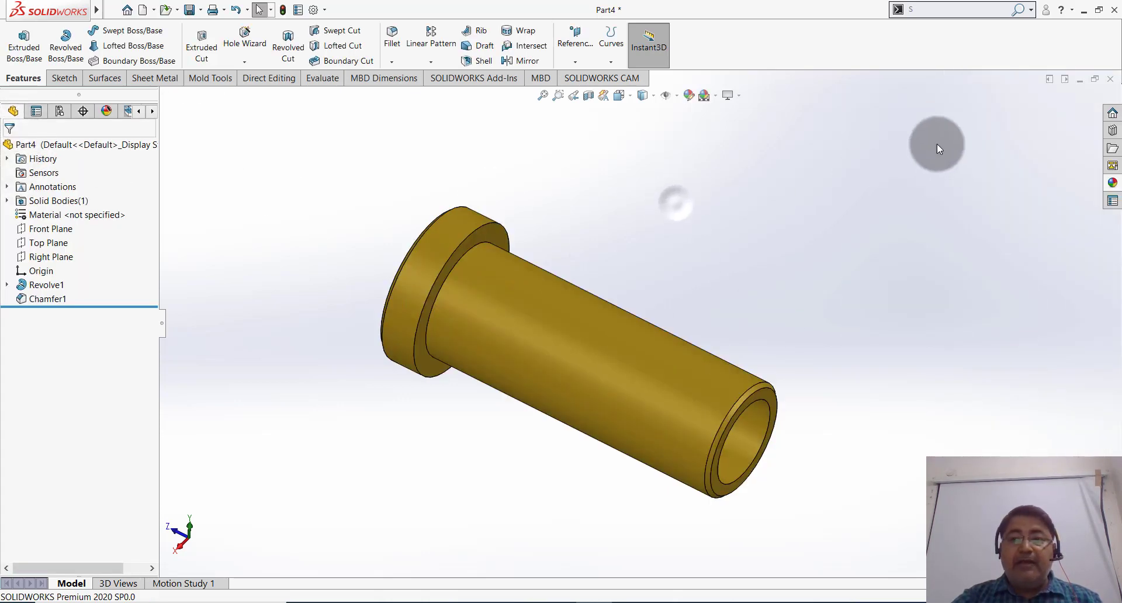
Step: Save Part4 under the new file name BUSH1
mouse_move(96, 9)
click(112, 10)
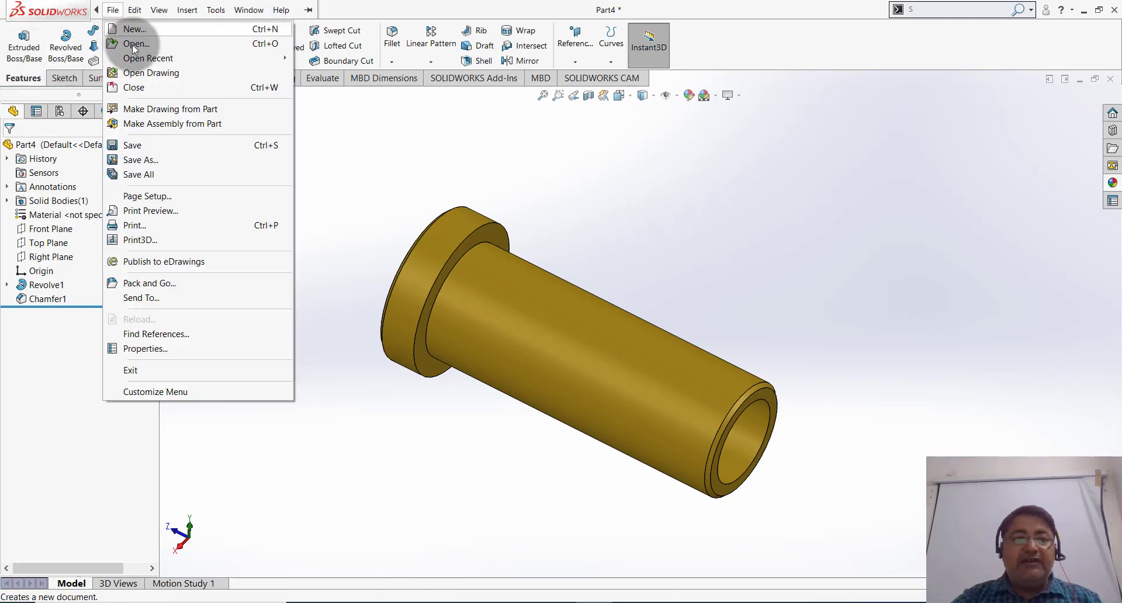
click(167, 158)
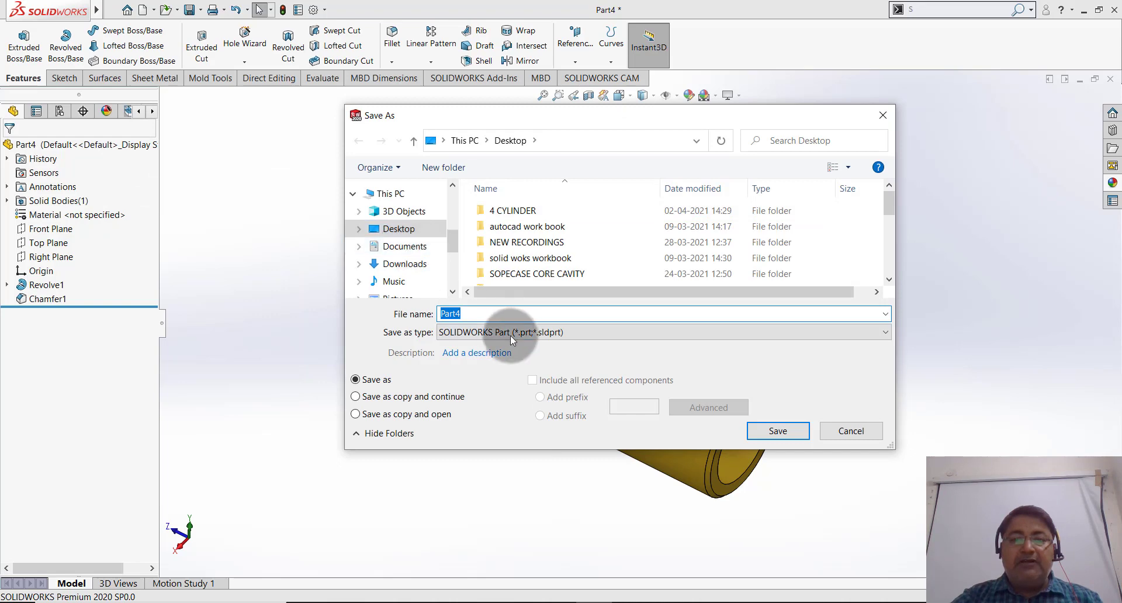
text(BU)
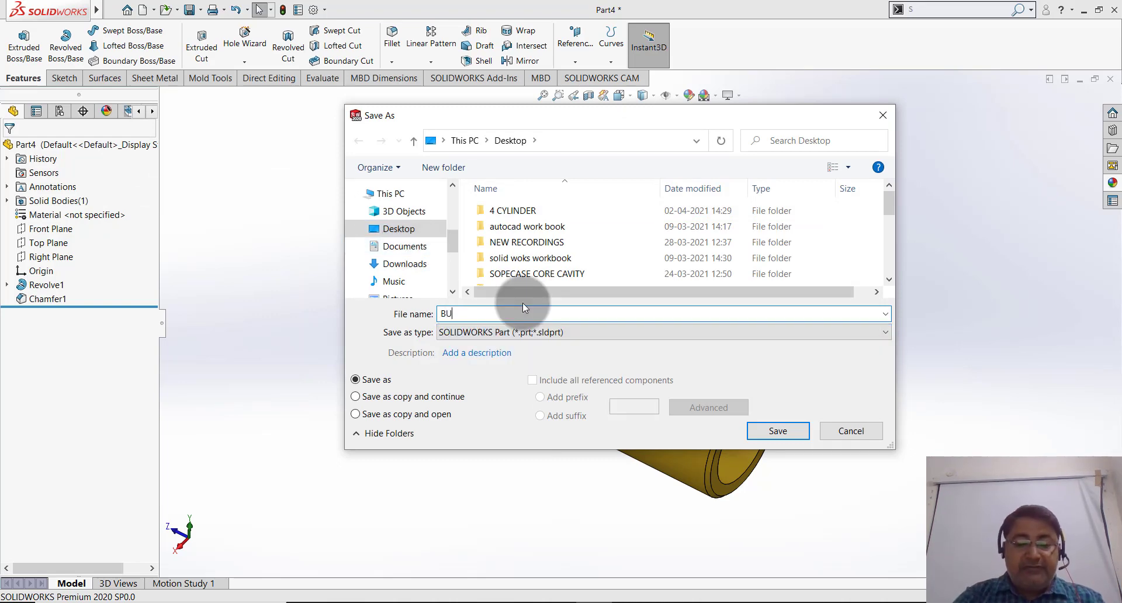
text(SH1)
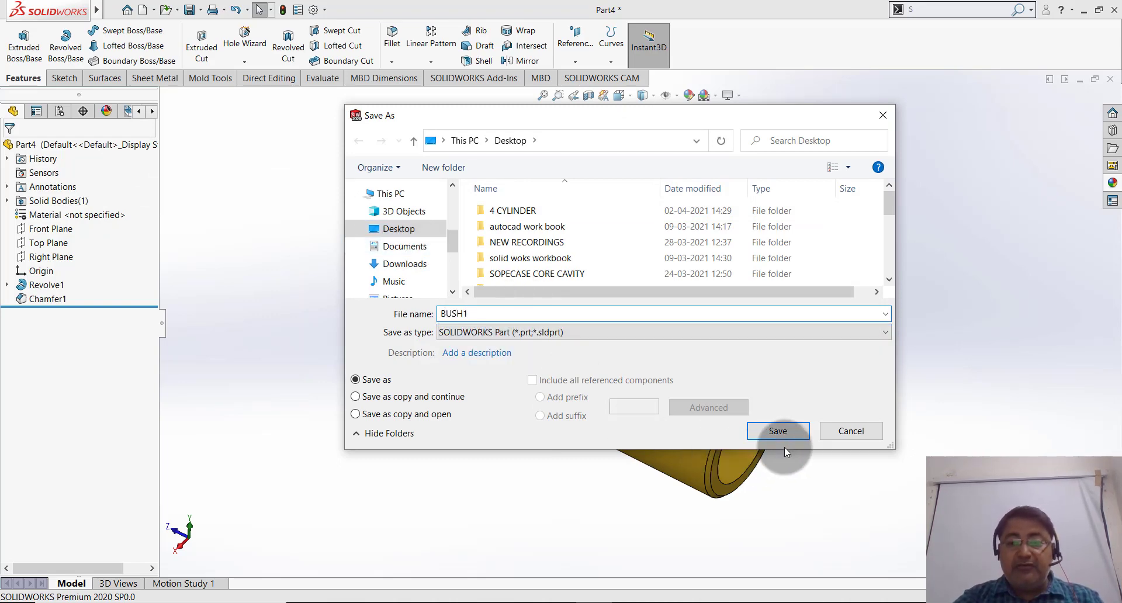
click(782, 431)
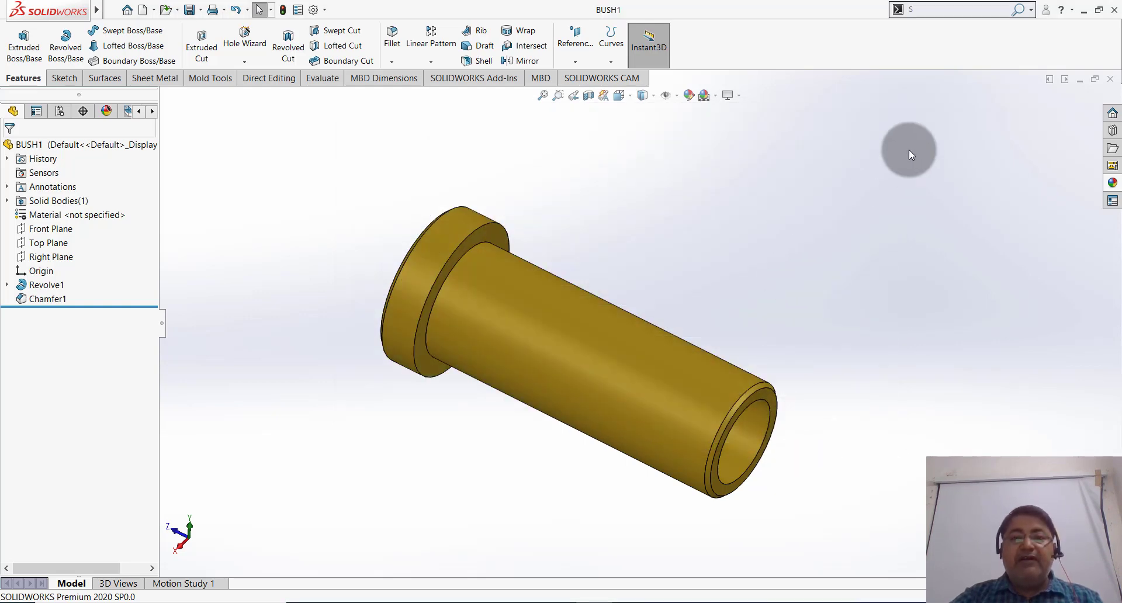
Step: Close BUSH1 and create a new blank part, Part5
click(1110, 79)
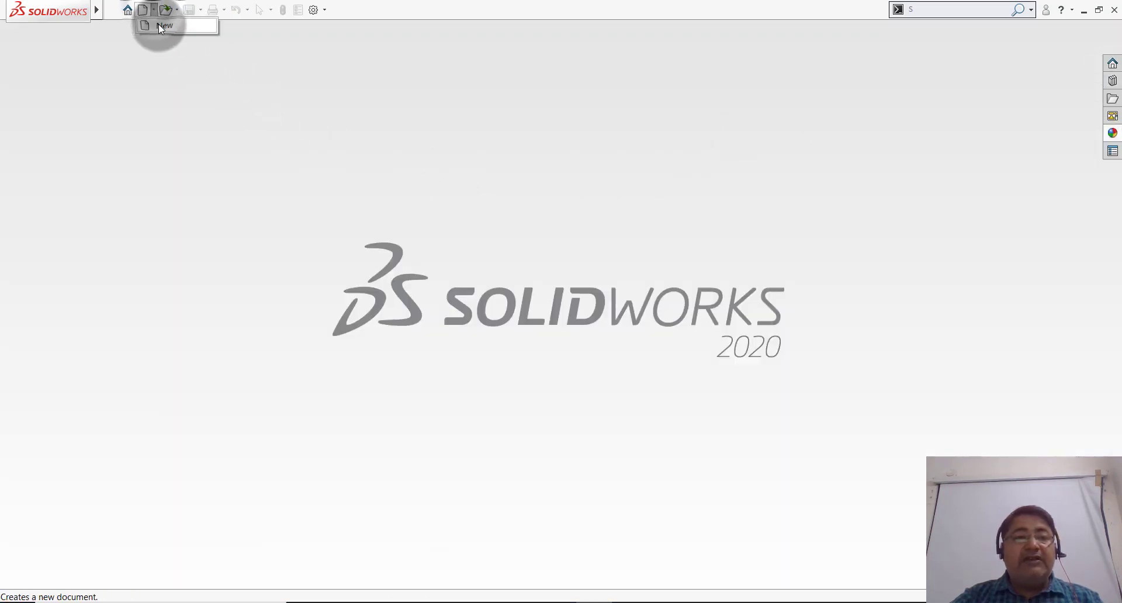
click(142, 9)
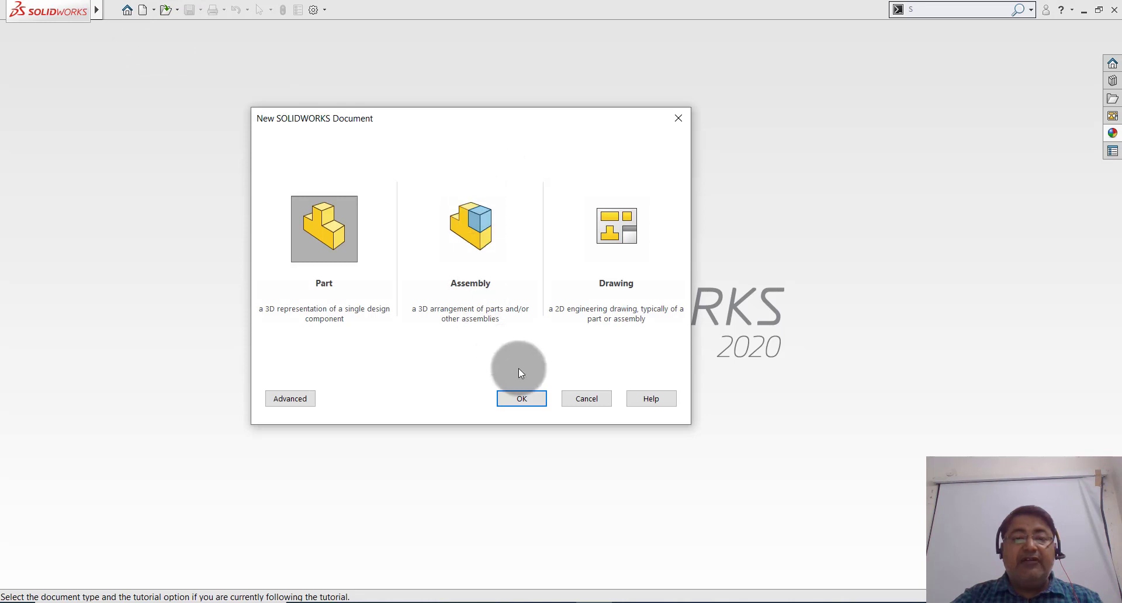
click(520, 401)
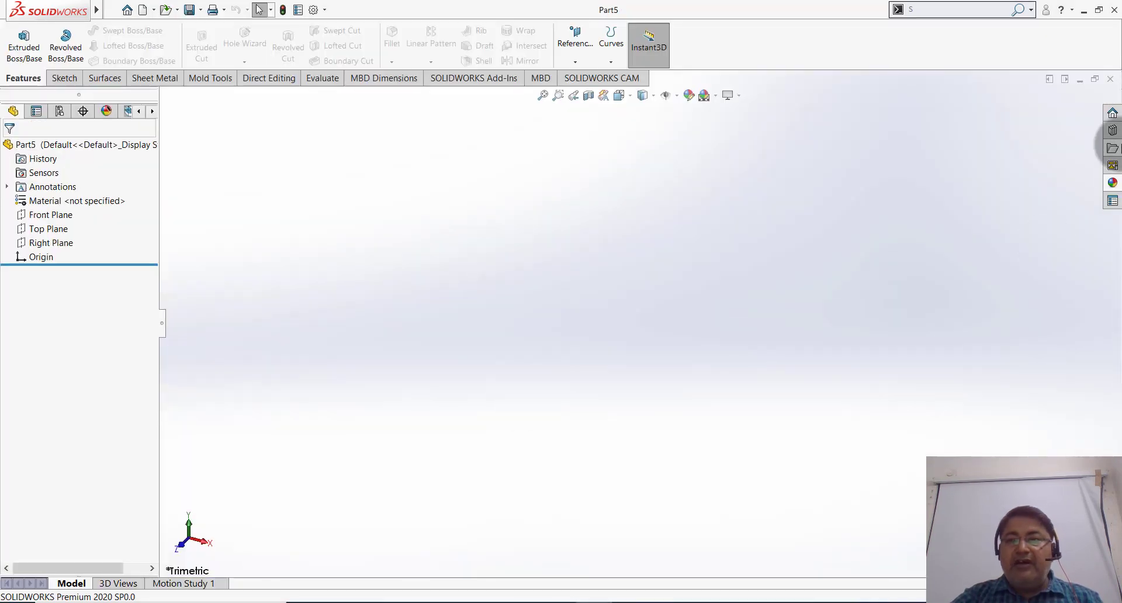
Step: Add in Toolbox from the Design Library and browse to ANSI Metric > Bolts and Screws to show Hex Head
click(1112, 130)
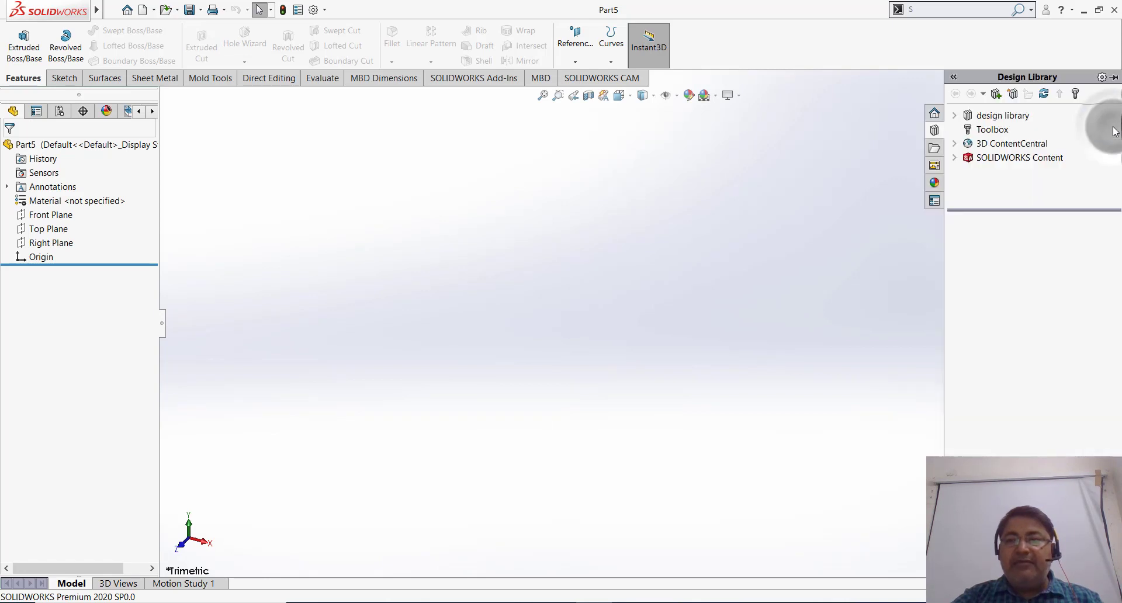
click(994, 131)
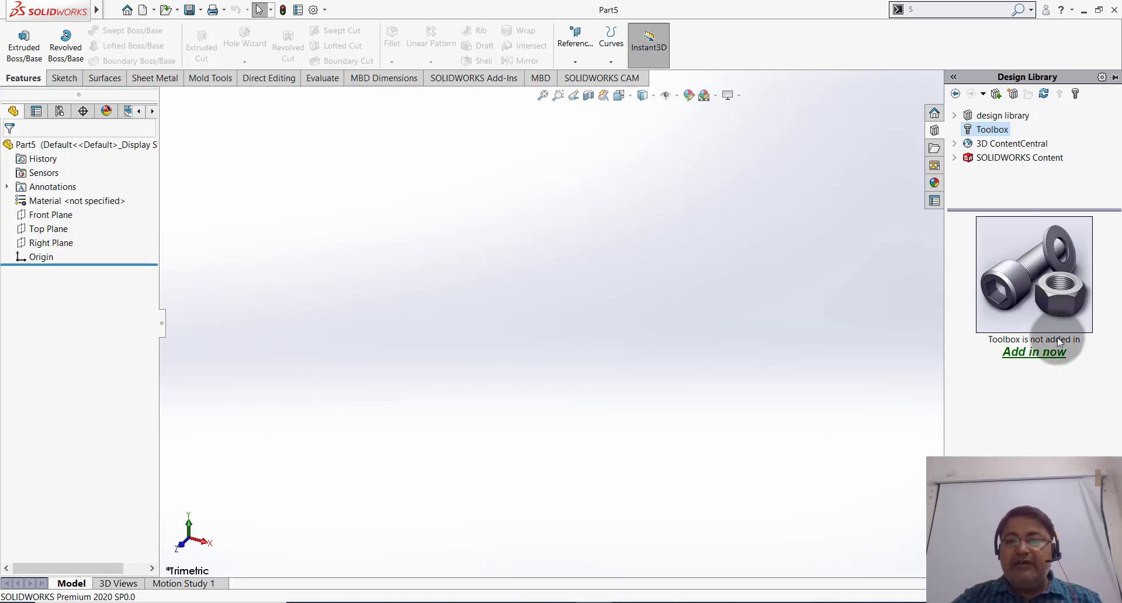
click(1045, 354)
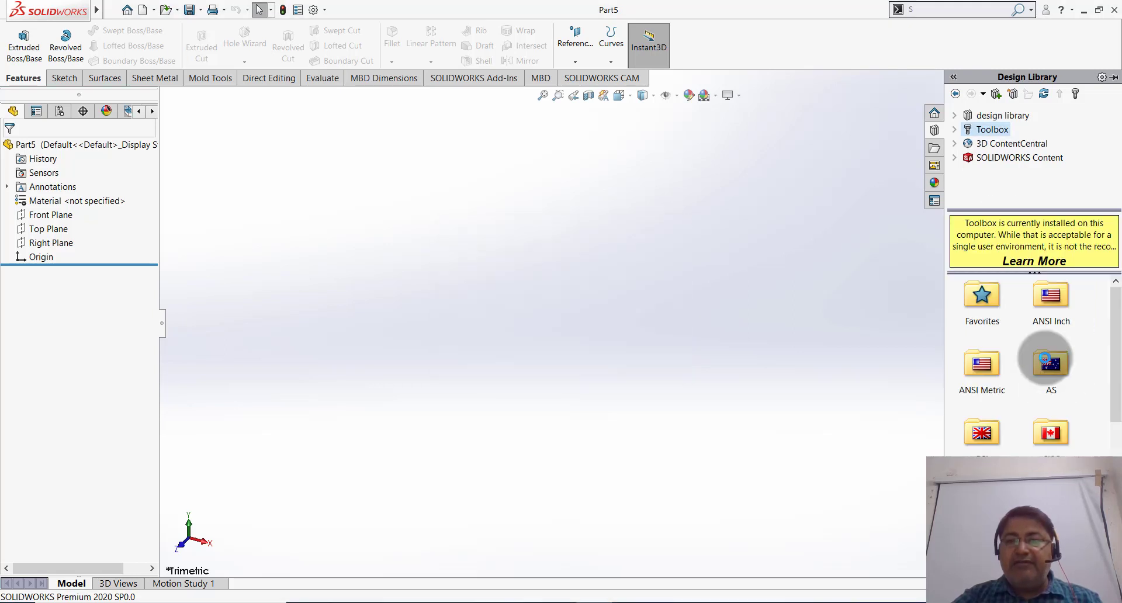
double_click(981, 363)
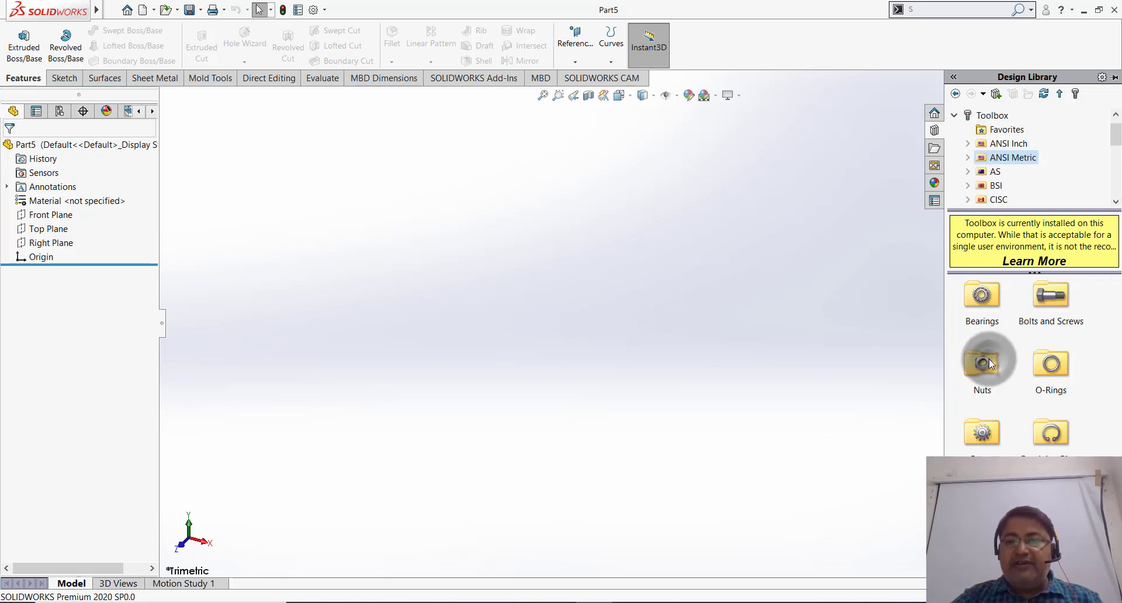
double_click(1048, 292)
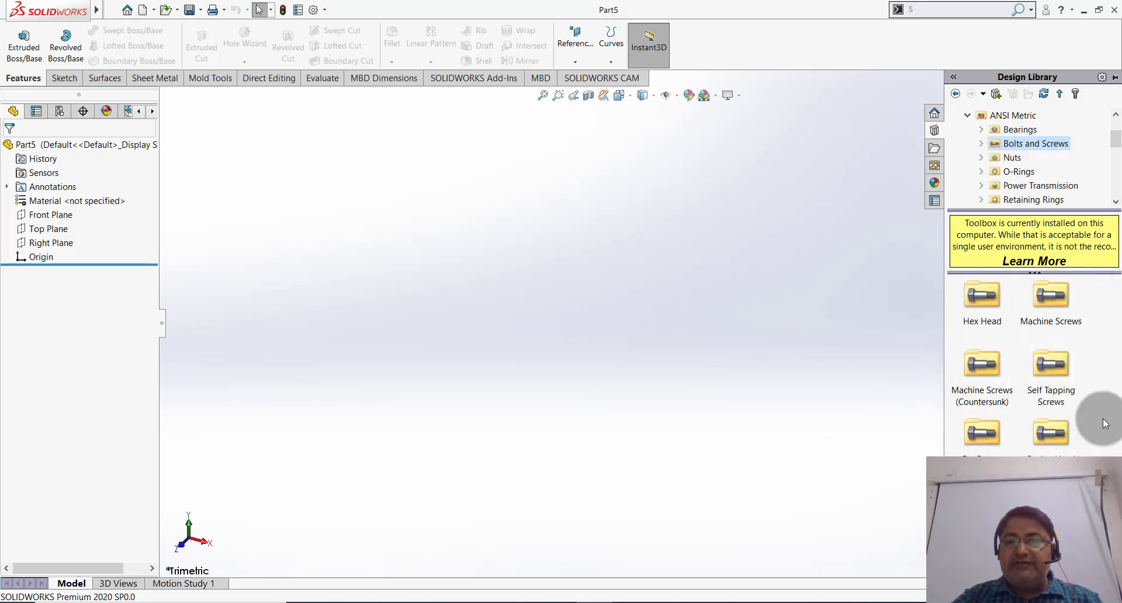
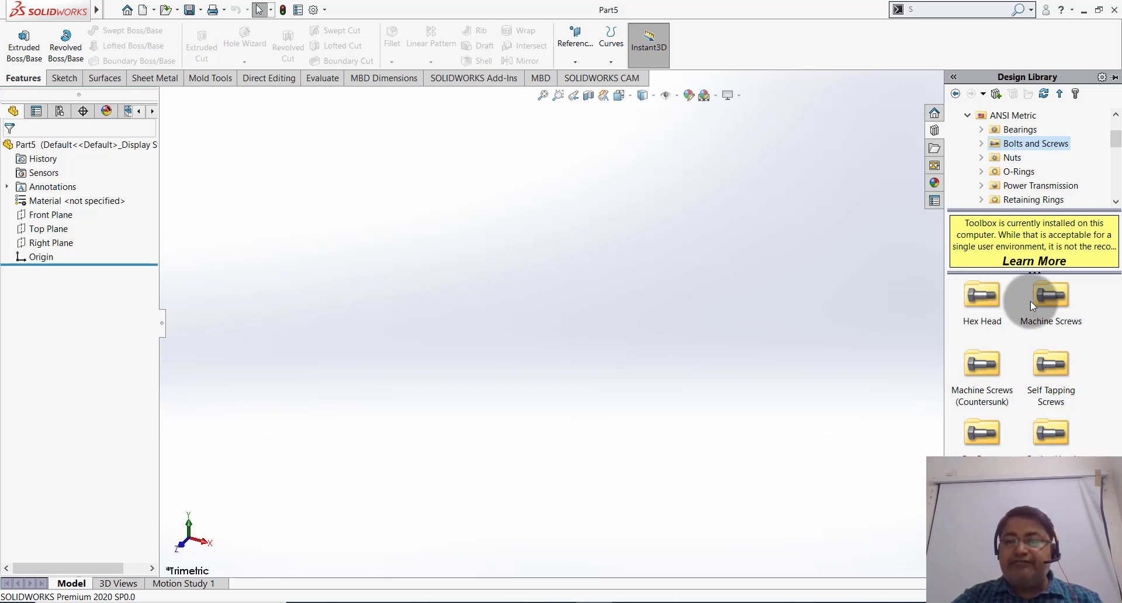
Step: Close the empty Part5 and create a new Assembly document, Assem2
click(634, 599)
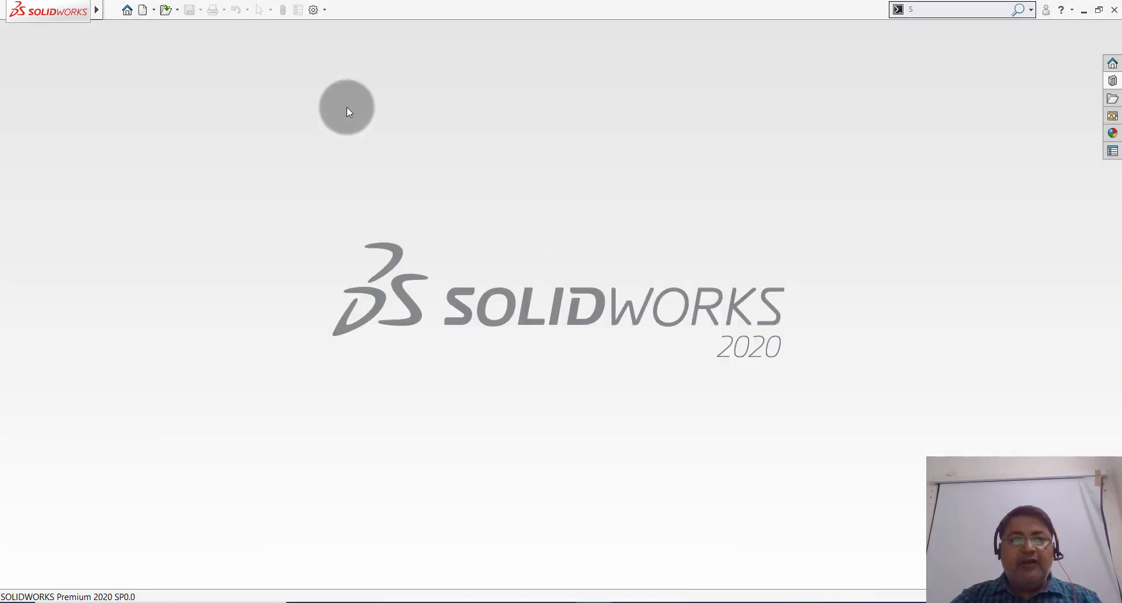
click(153, 18)
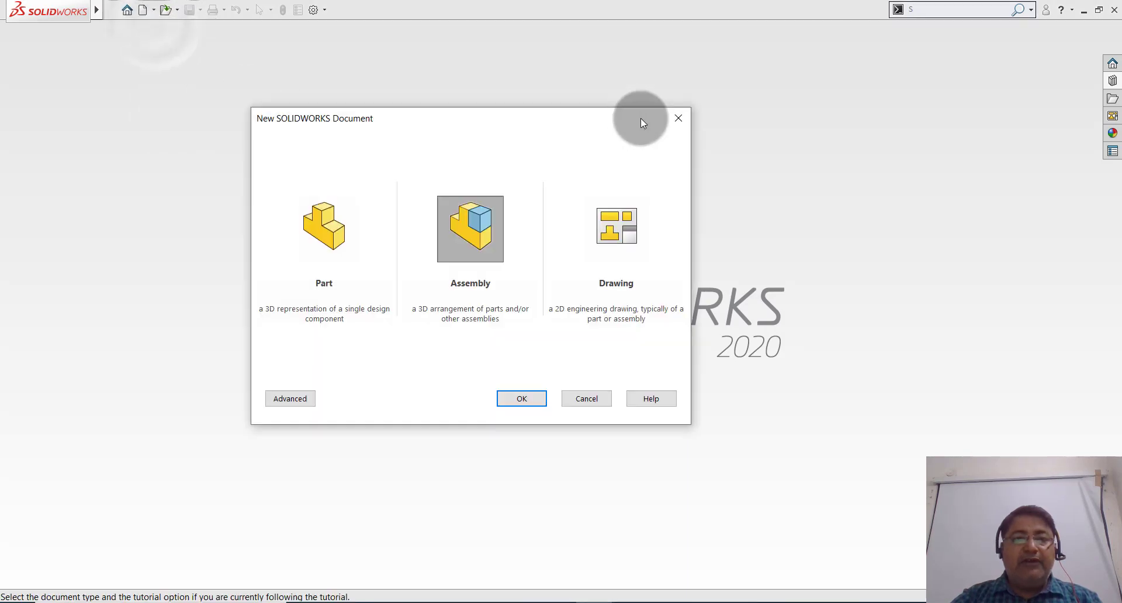
click(440, 245)
click(524, 398)
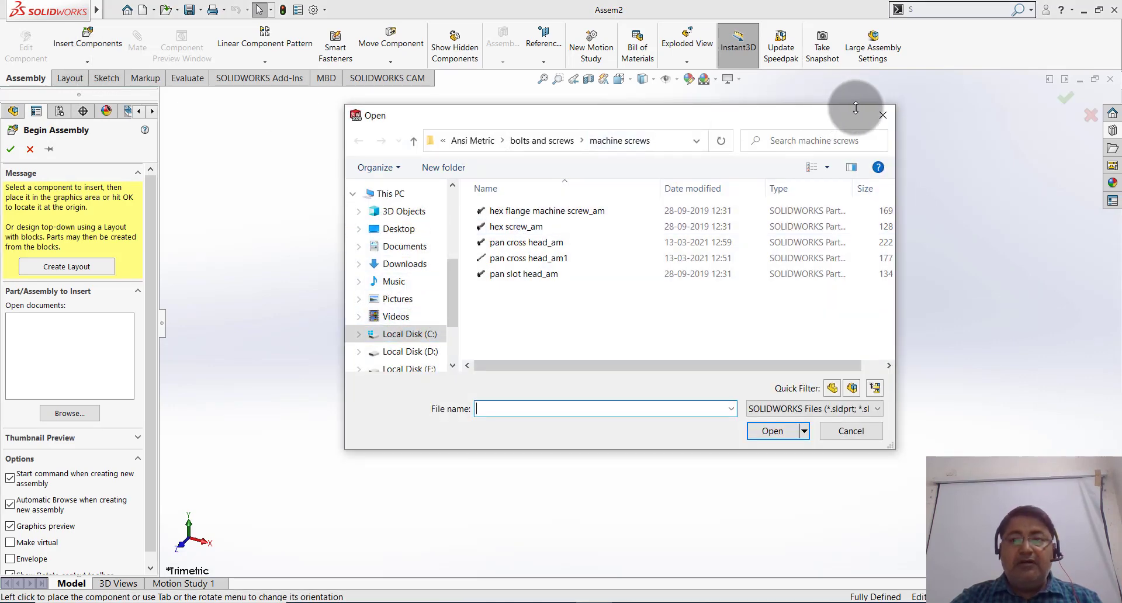
Step: Open BASE1 from the Desktop and place it in Assem2 as the first component
click(882, 114)
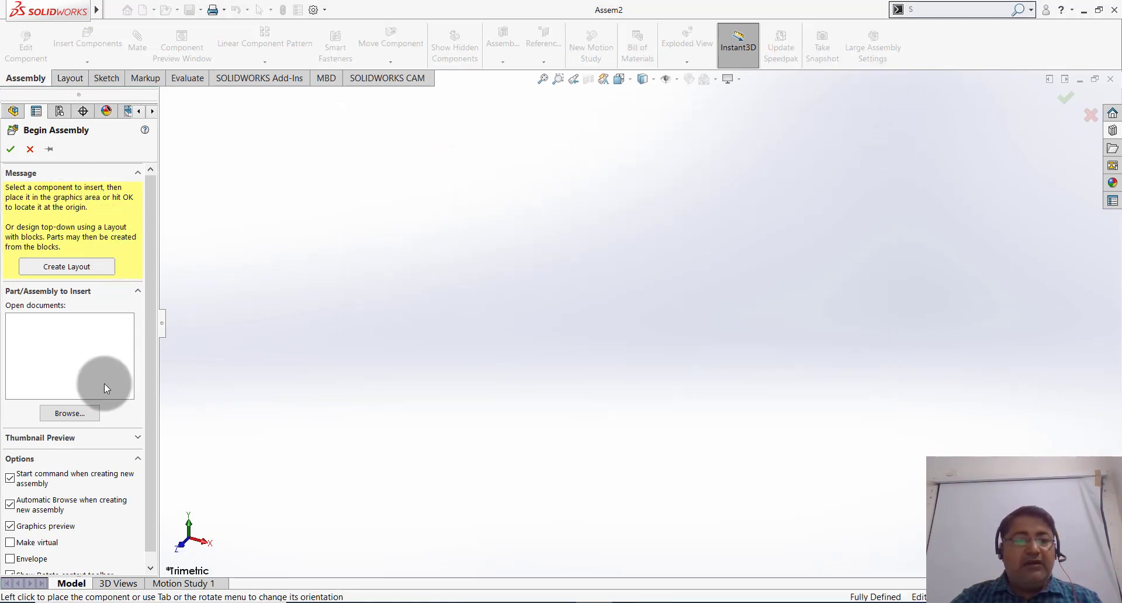
click(79, 414)
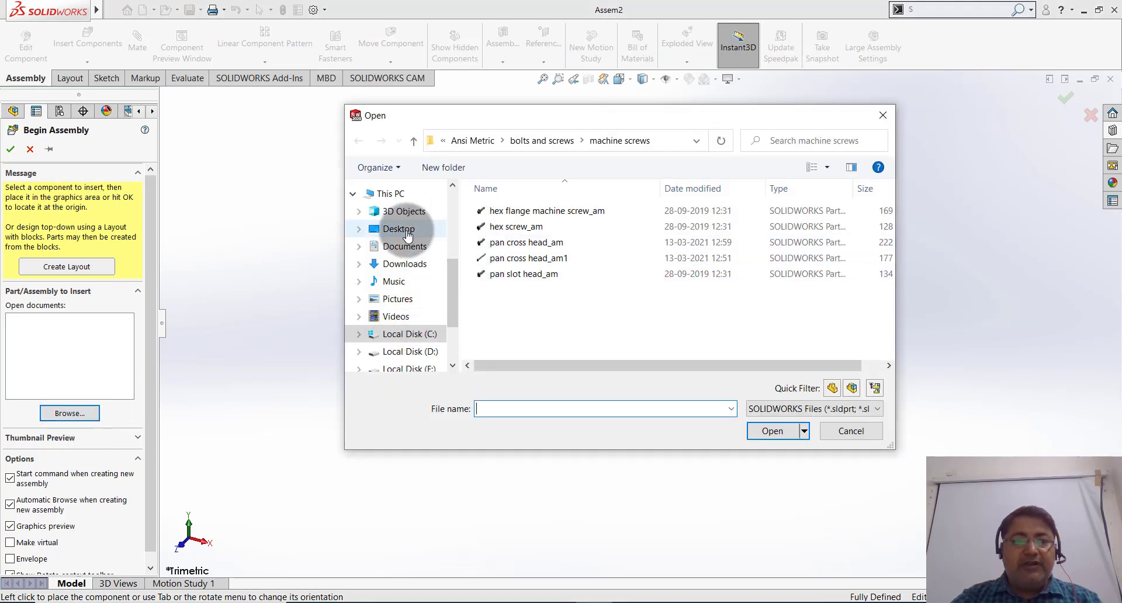
click(404, 229)
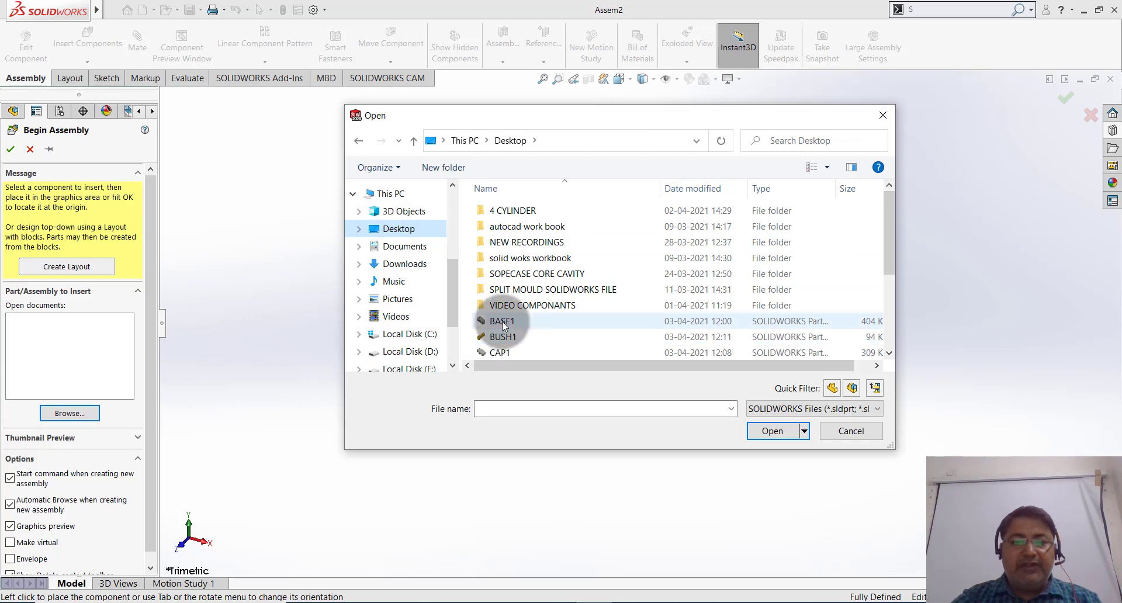
click(502, 322)
click(772, 430)
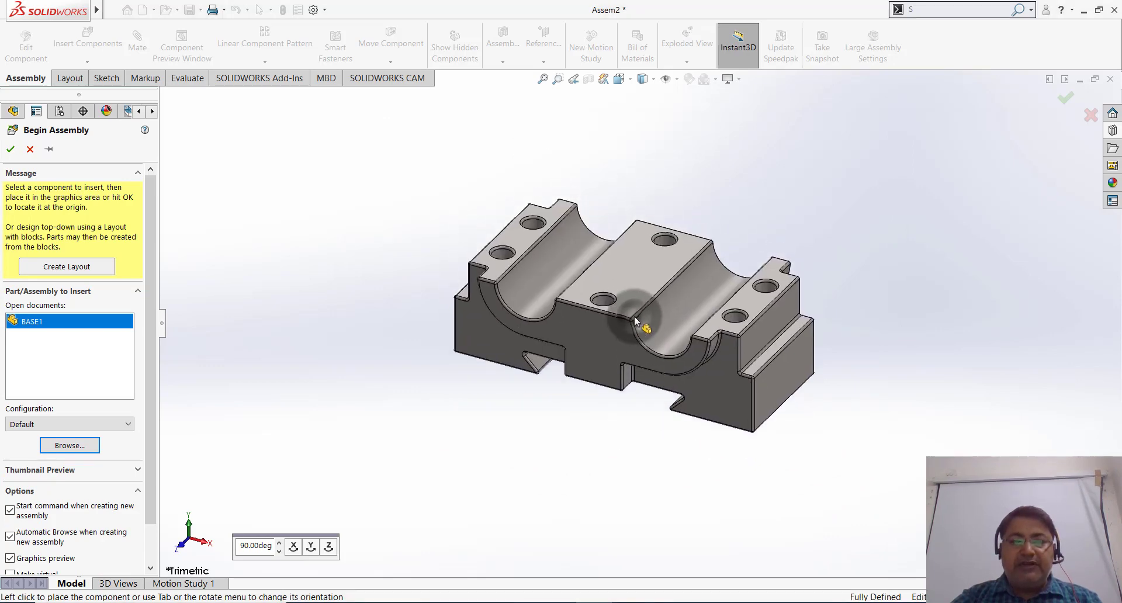
click(636, 322)
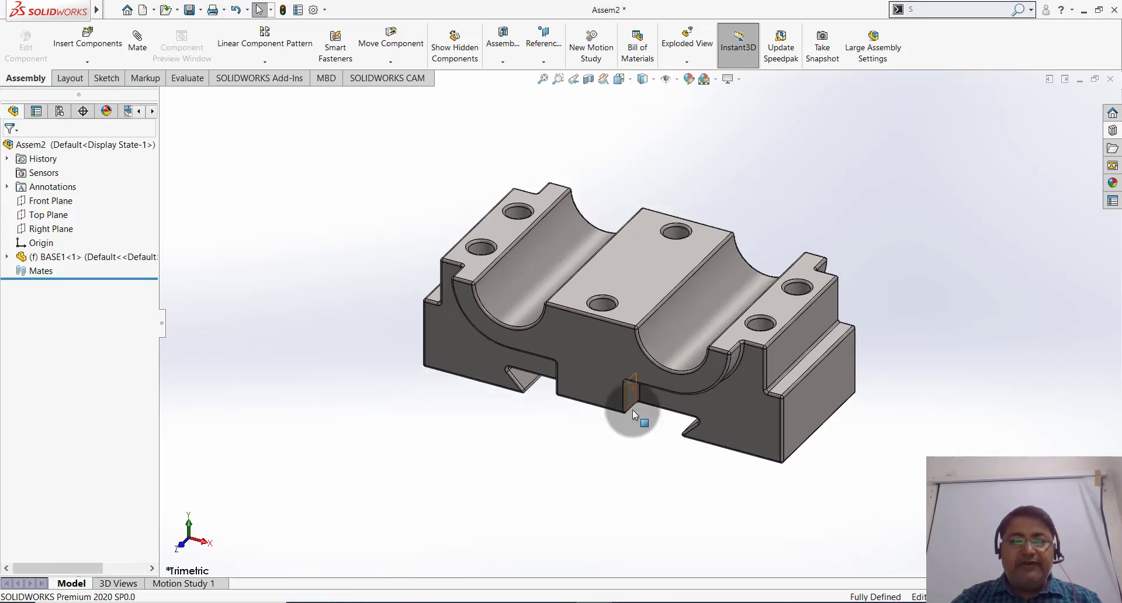
Step: Set BASE1 to Float, drag it aside, and start a mate with BASE1's tree expanded
right_click(624, 341)
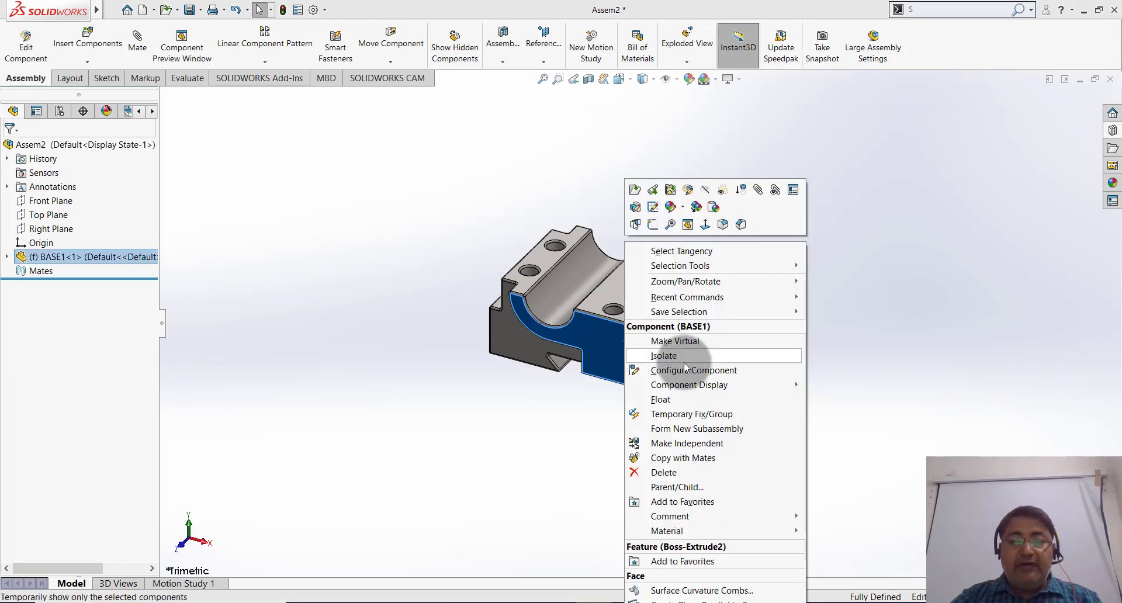
click(682, 400)
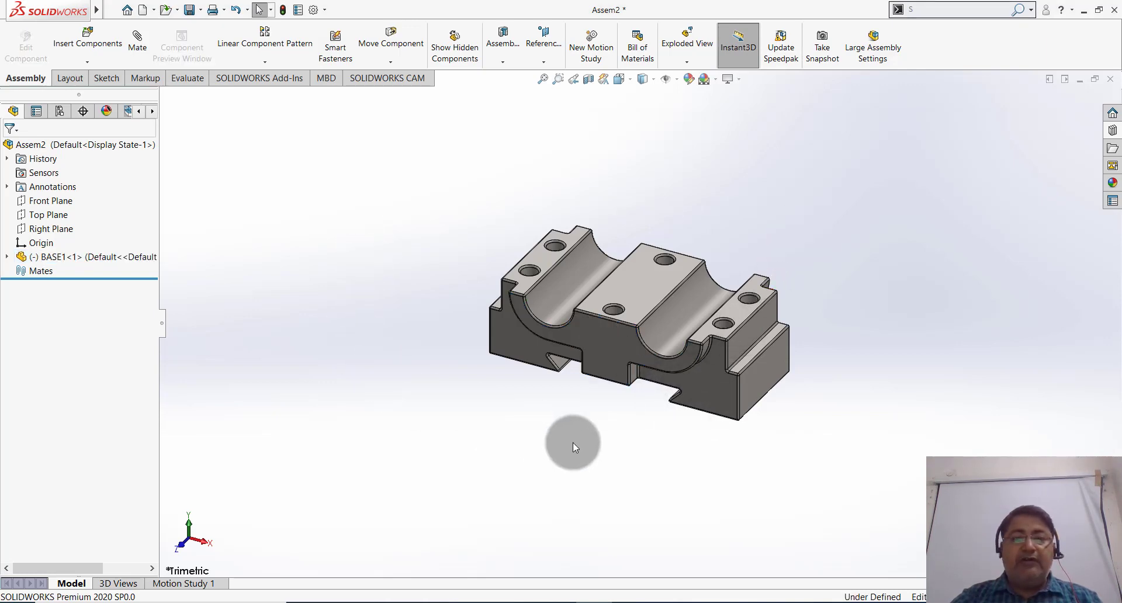
drag(572, 443, 655, 223)
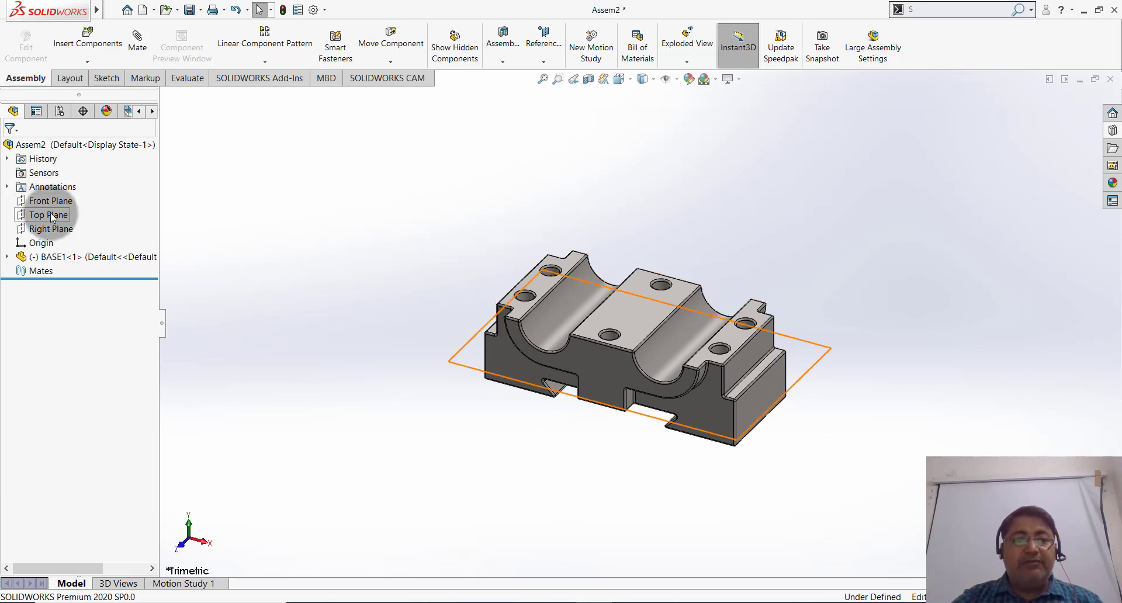
click(7, 256)
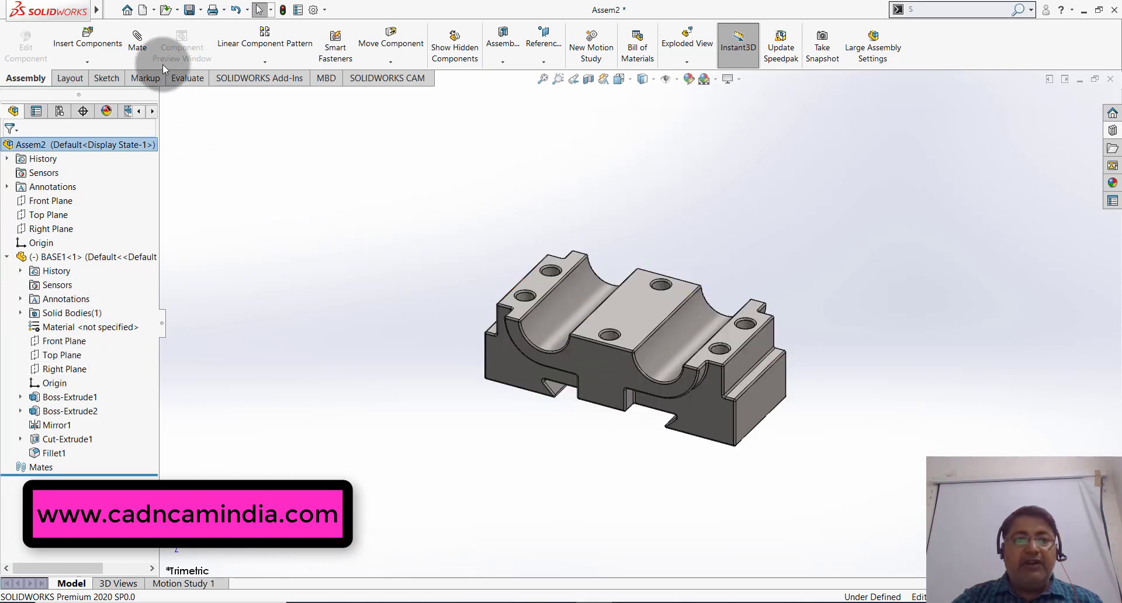
click(137, 39)
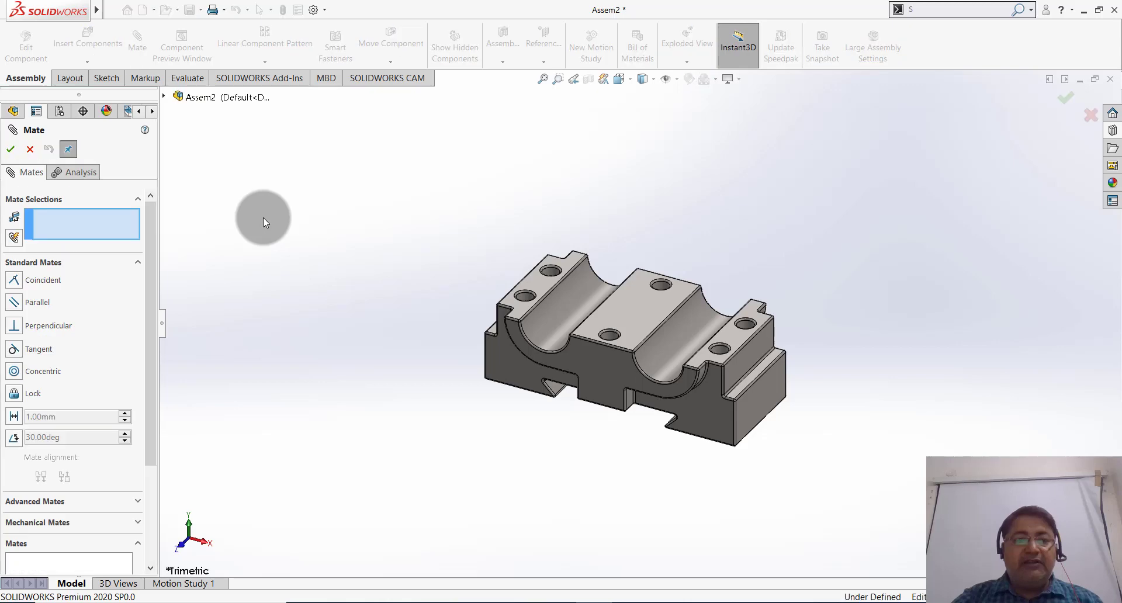
Step: Mate the assembly Top Plane coincident with BASE1's Top Plane
click(164, 97)
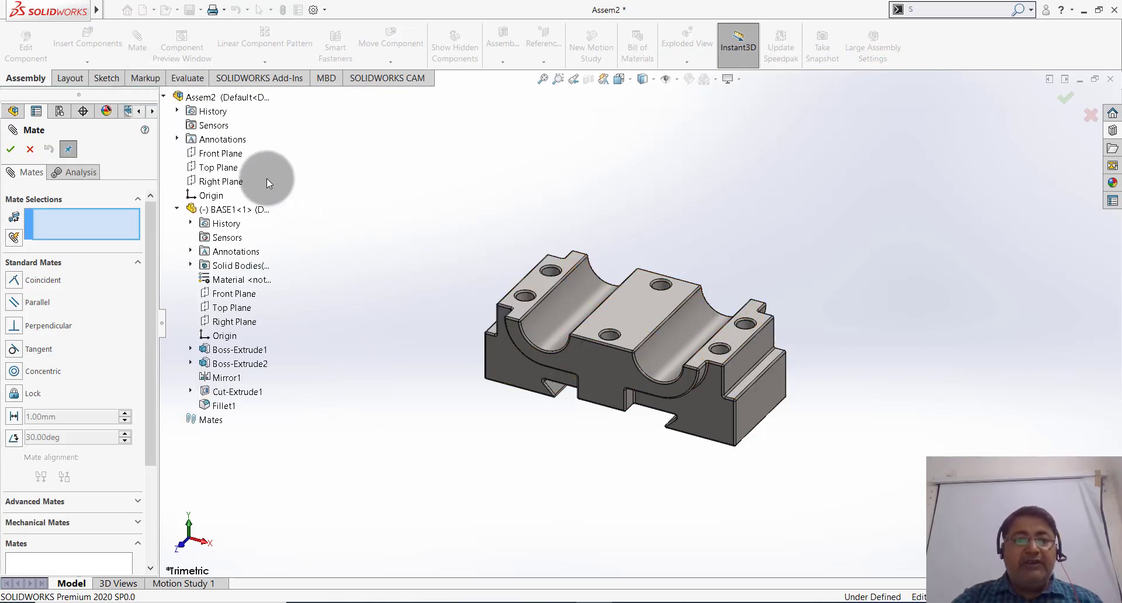
click(225, 167)
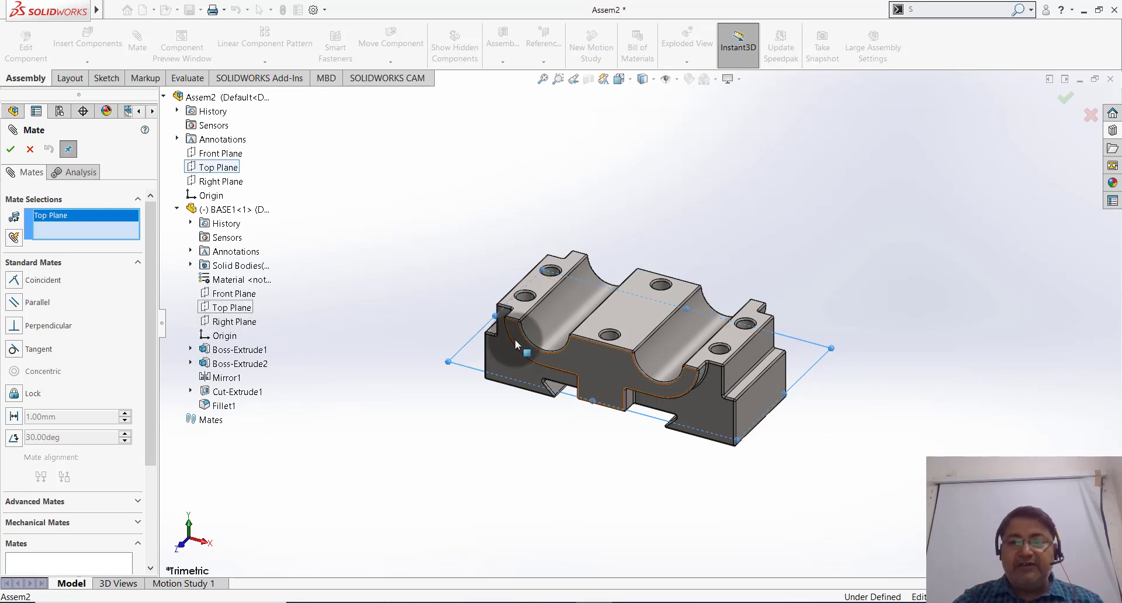
middle_drag(497, 280, 508, 285)
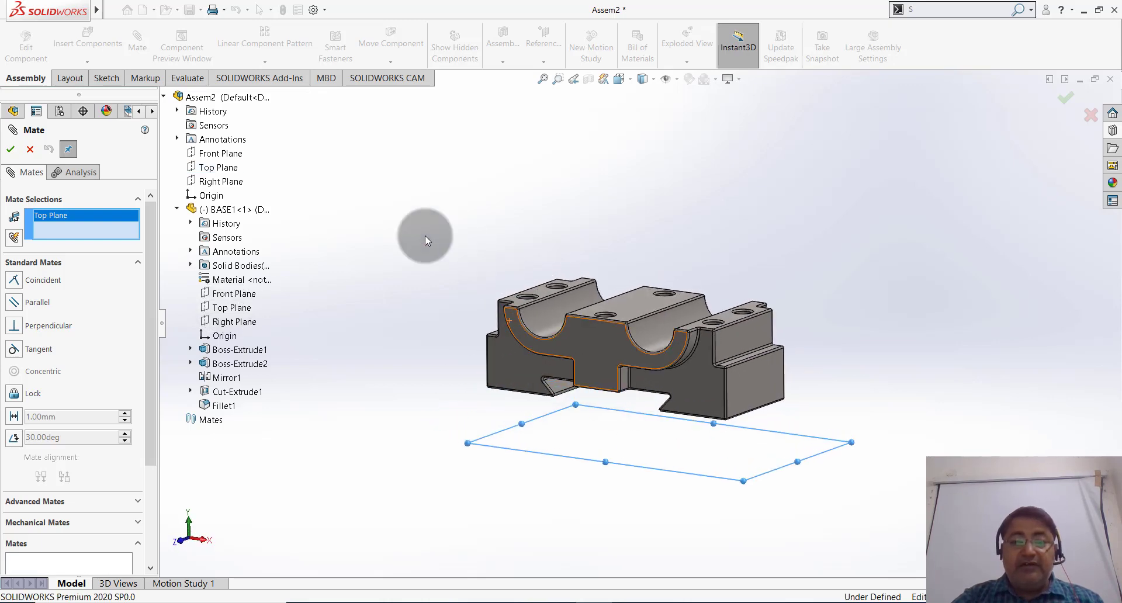
click(236, 308)
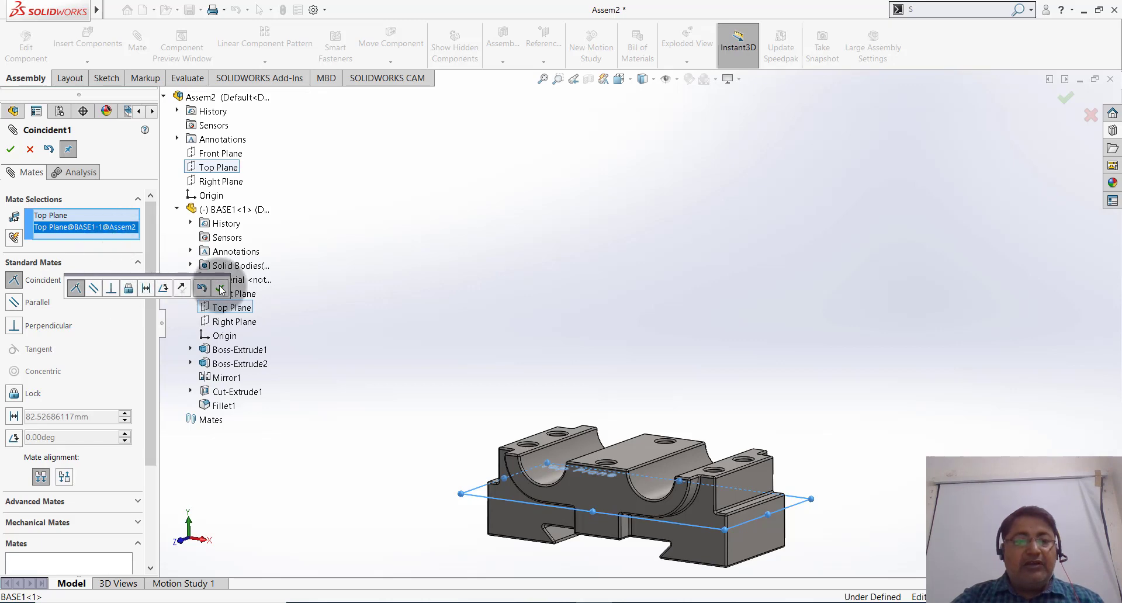
click(220, 288)
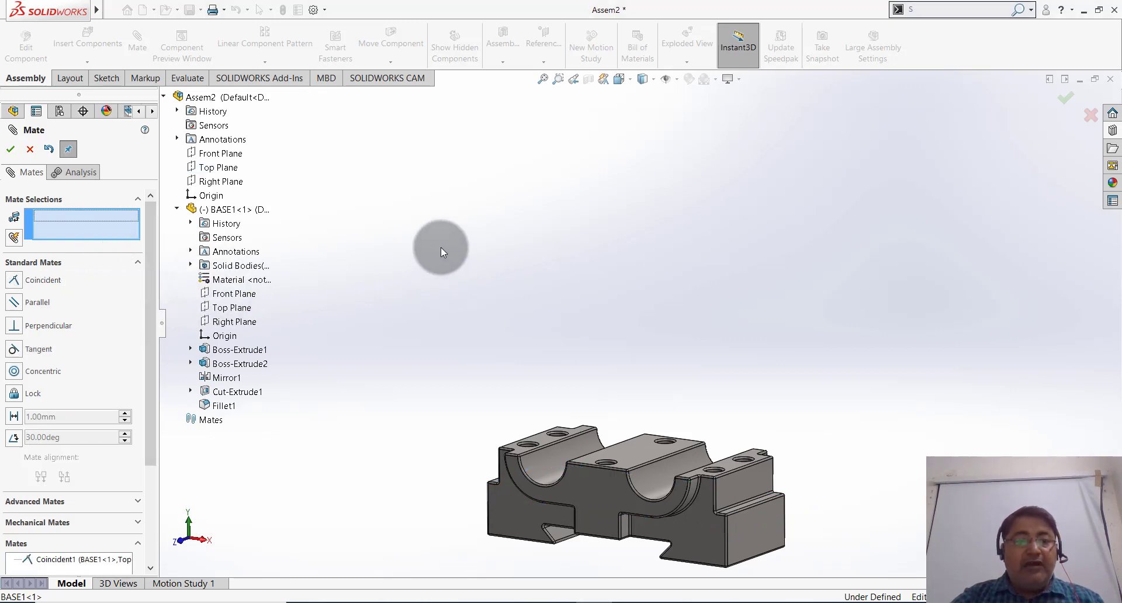
Step: Mate the assembly Front Plane coincident with BASE1's Front Plane
mouse_move(464, 279)
middle_down()
mouse_move(458, 302)
mouse_move(471, 262)
mouse_move(446, 237)
middle_up()
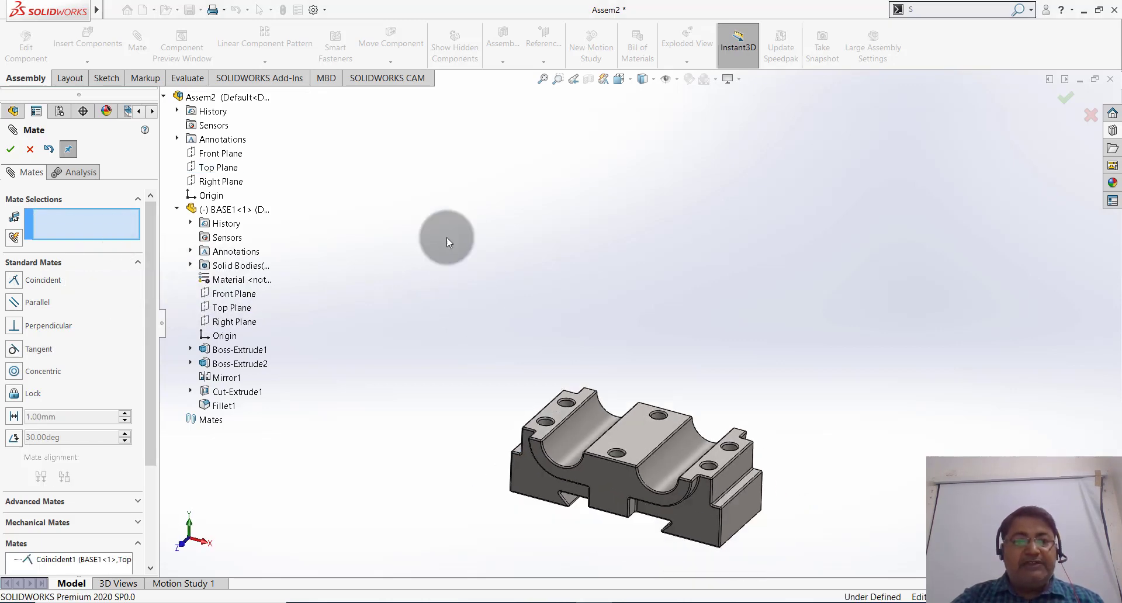
click(235, 156)
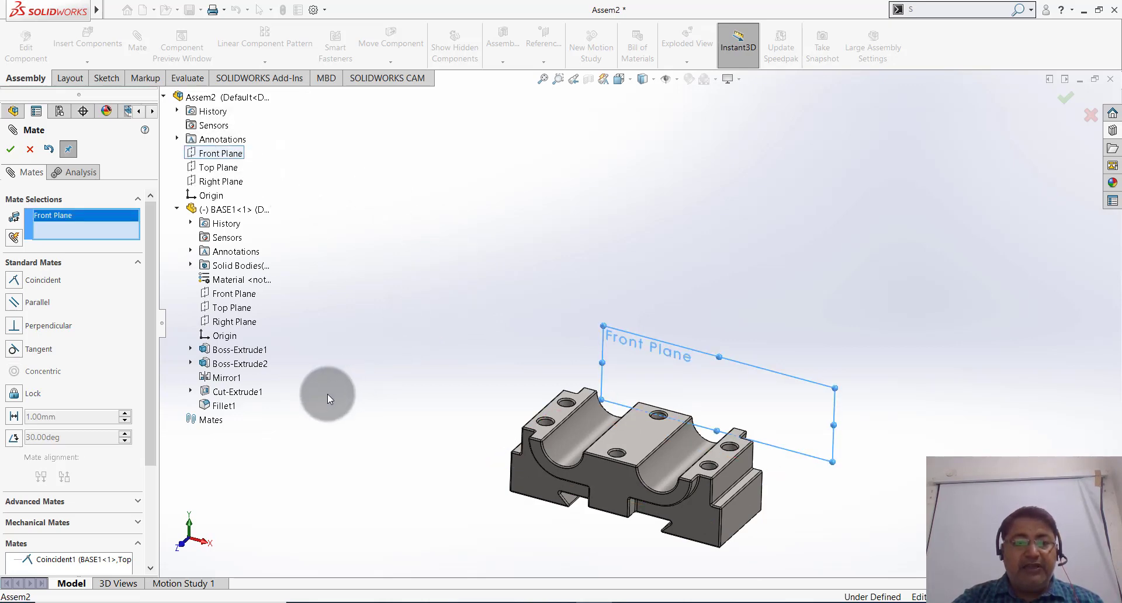
click(243, 298)
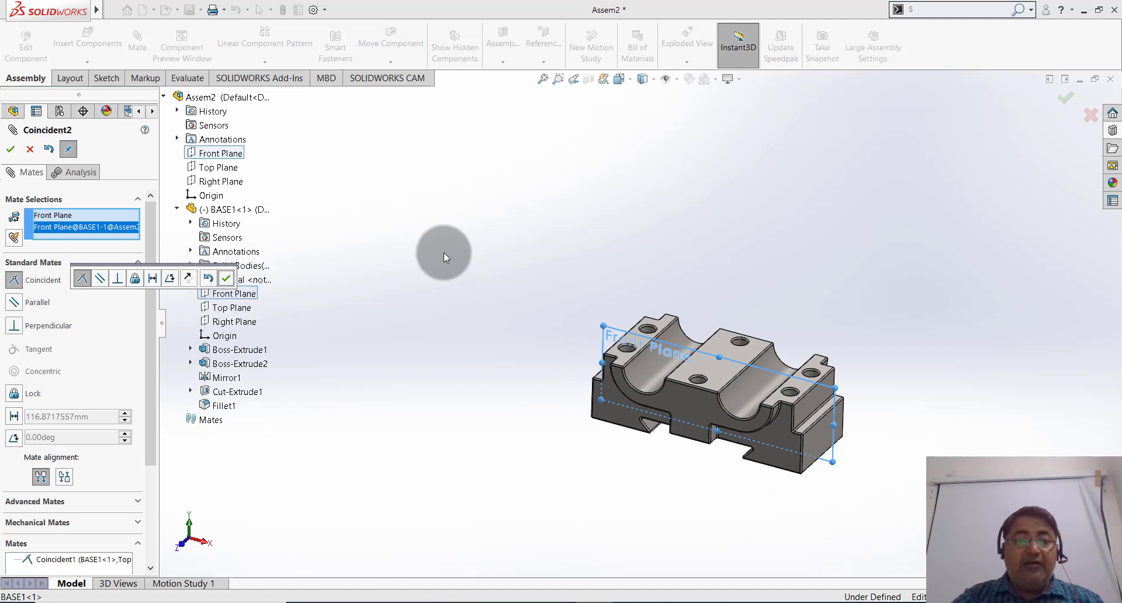
click(226, 279)
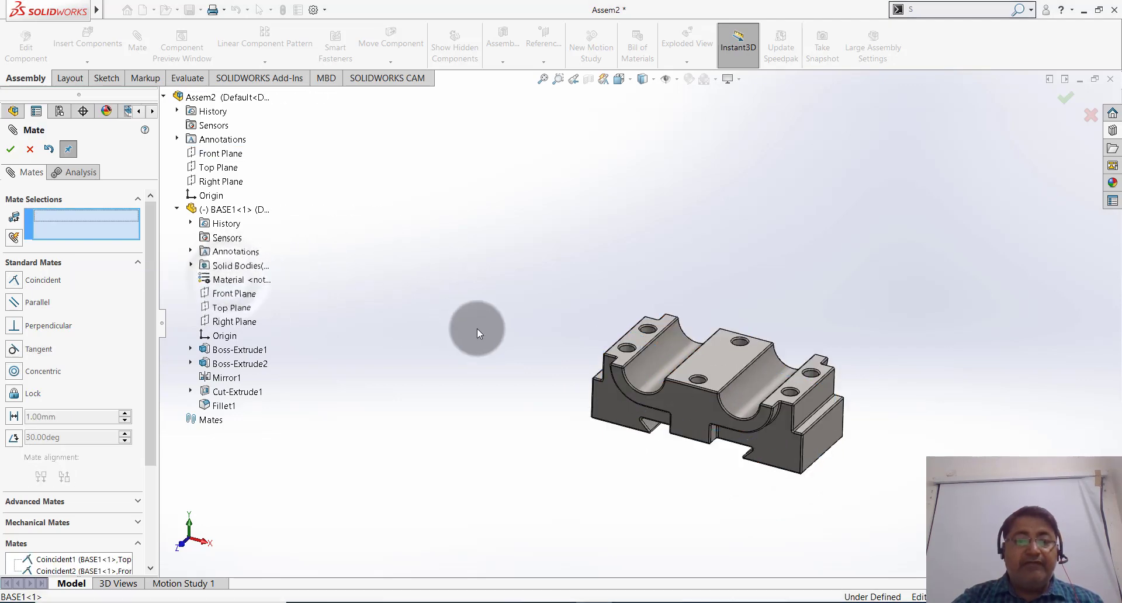
Step: Mate the assembly Right Plane coincident with BASE1's Right Plane and close Mate
click(225, 181)
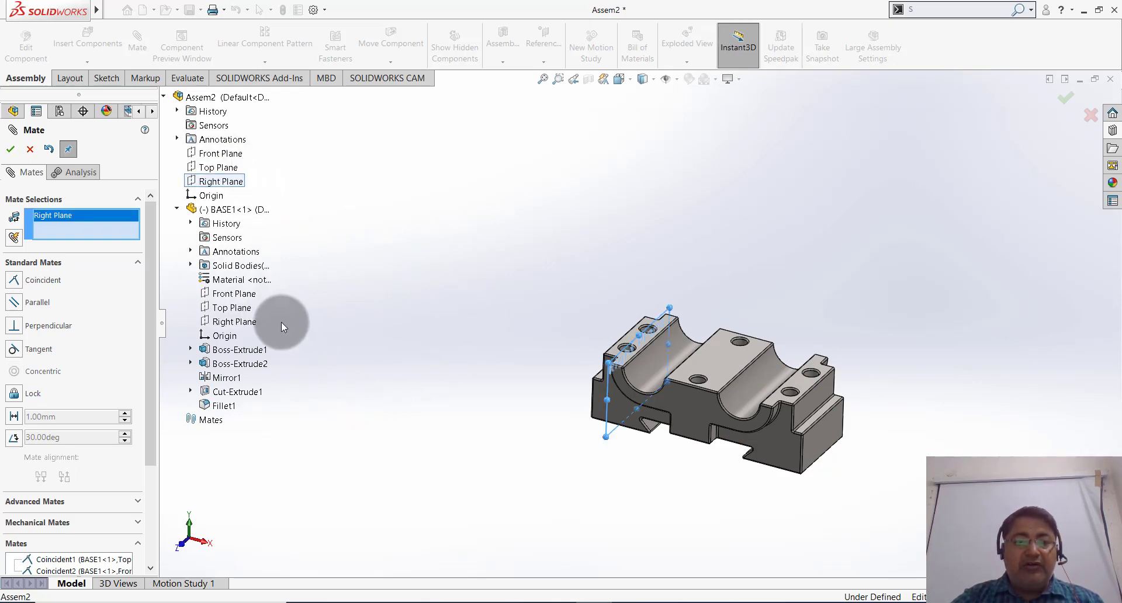
click(247, 323)
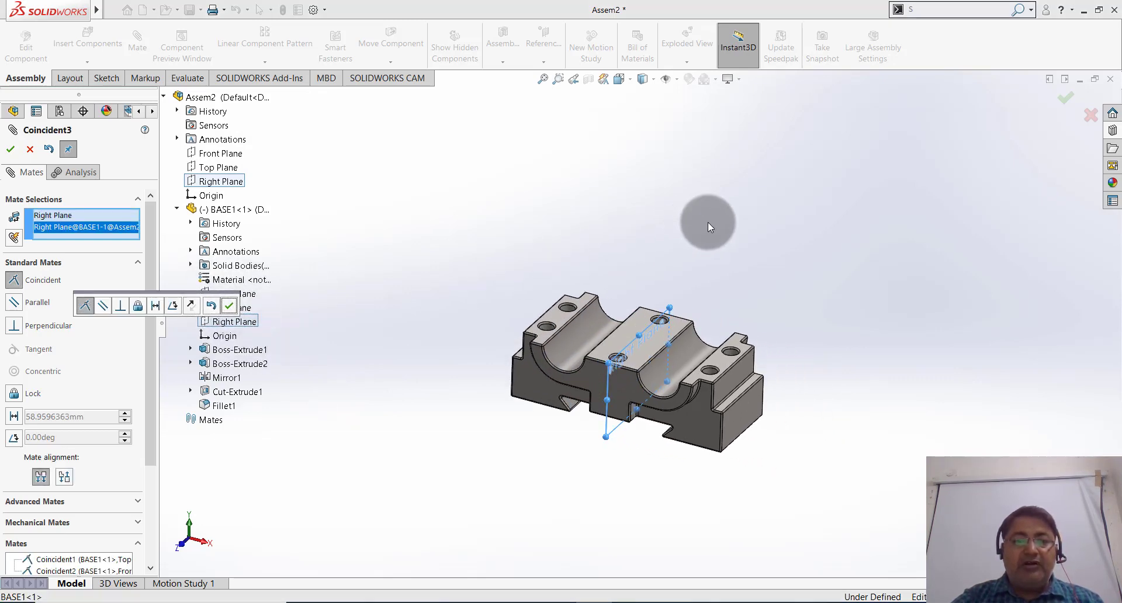
click(229, 306)
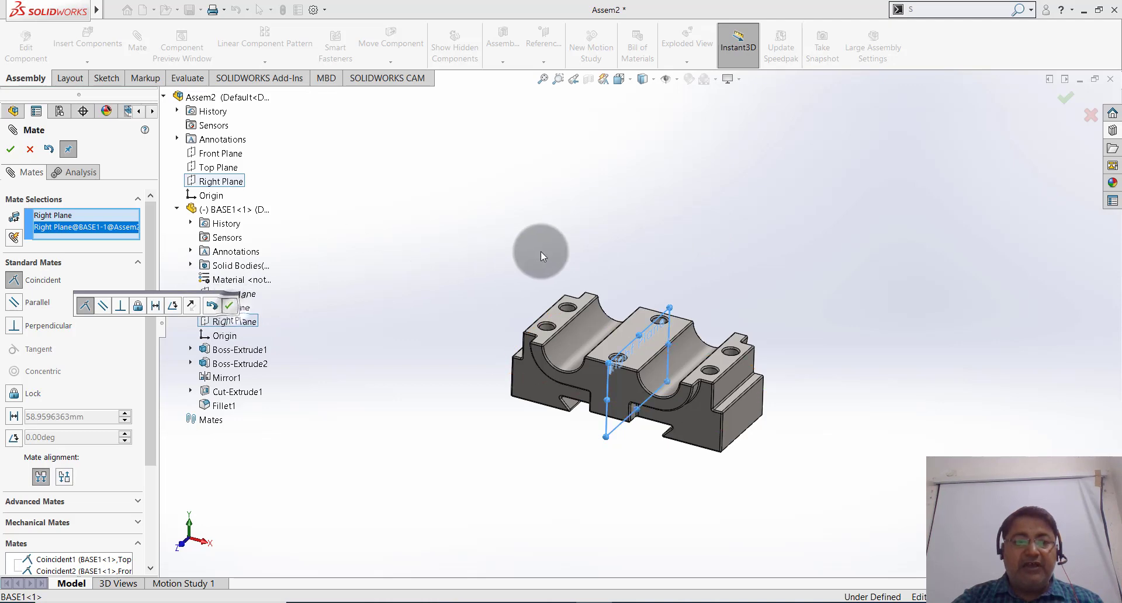
click(11, 149)
key(Escape)
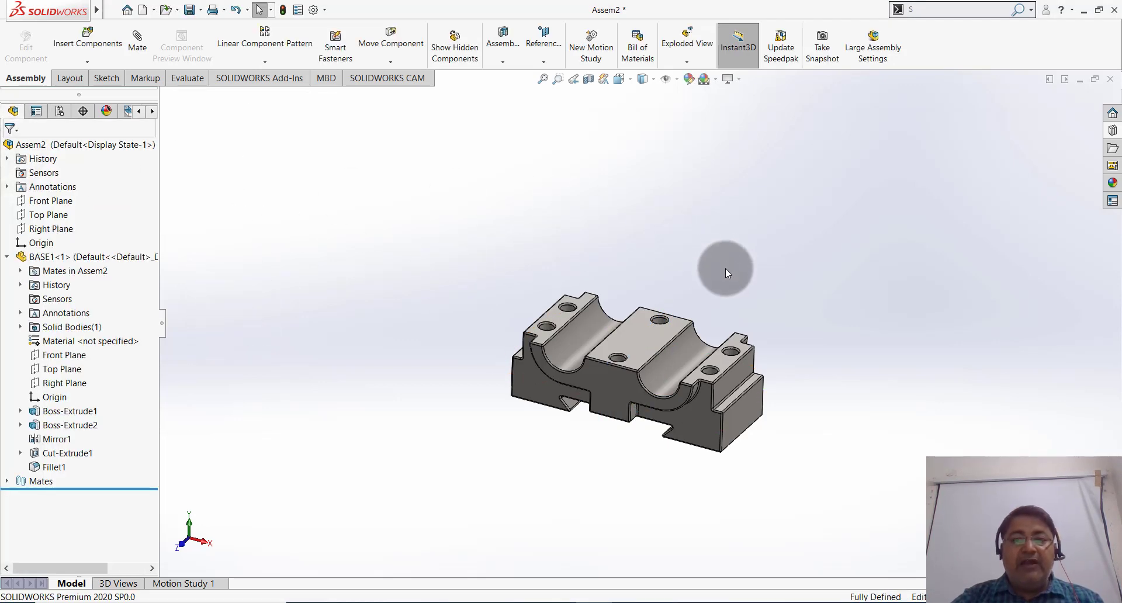
Step: Insert CAP1 from the Desktop and place it above the BASE1 base
mouse_move(744, 282)
middle_down()
mouse_move(724, 263)
mouse_move(738, 275)
middle_up()
click(101, 65)
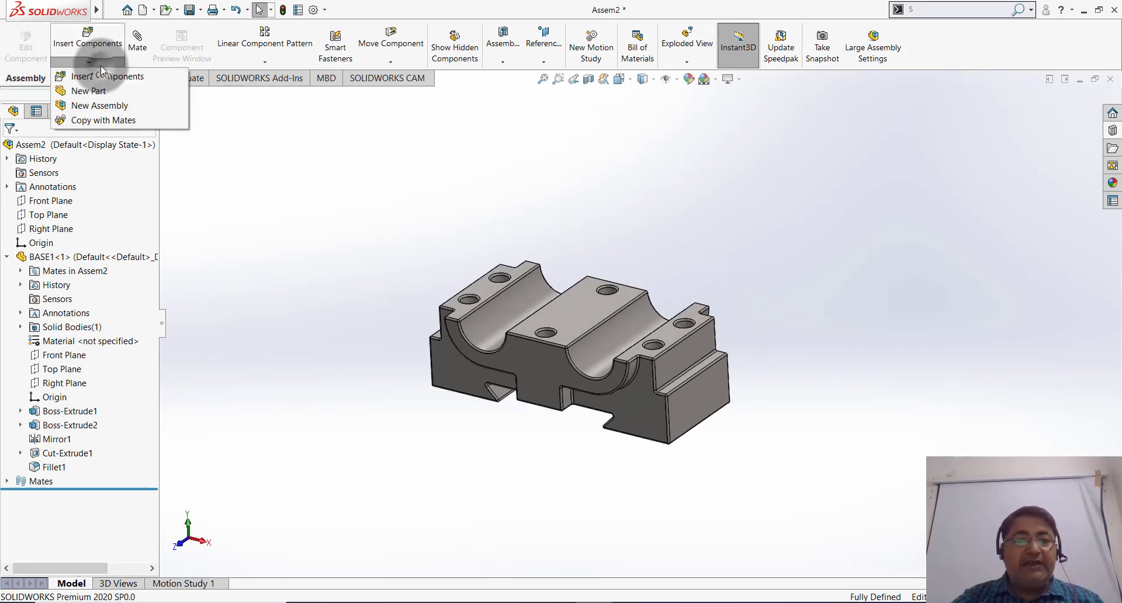
click(105, 76)
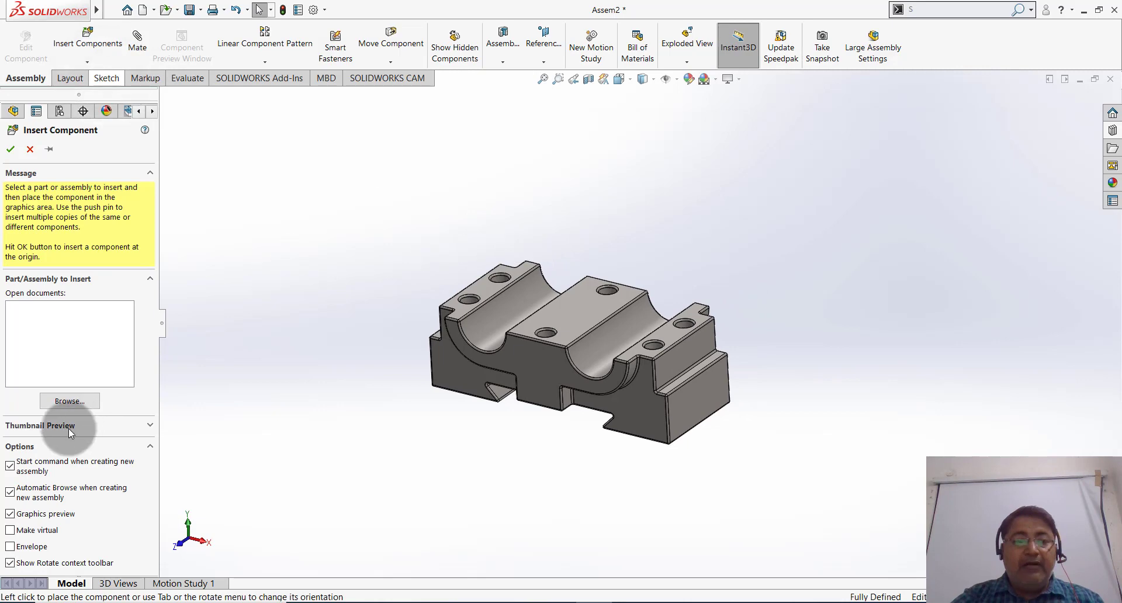
click(82, 401)
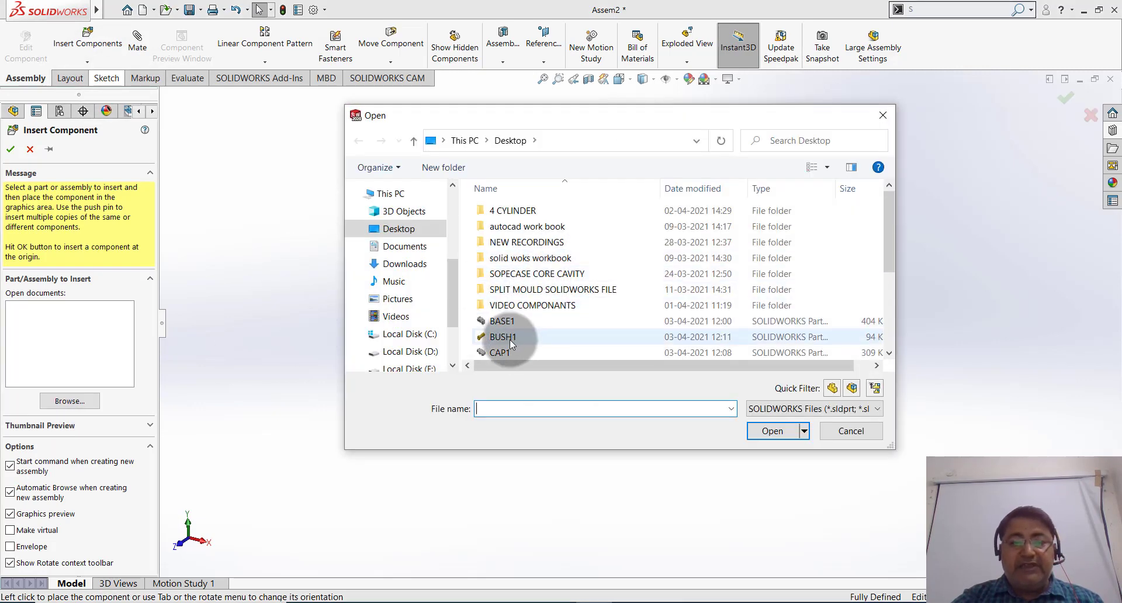
click(505, 351)
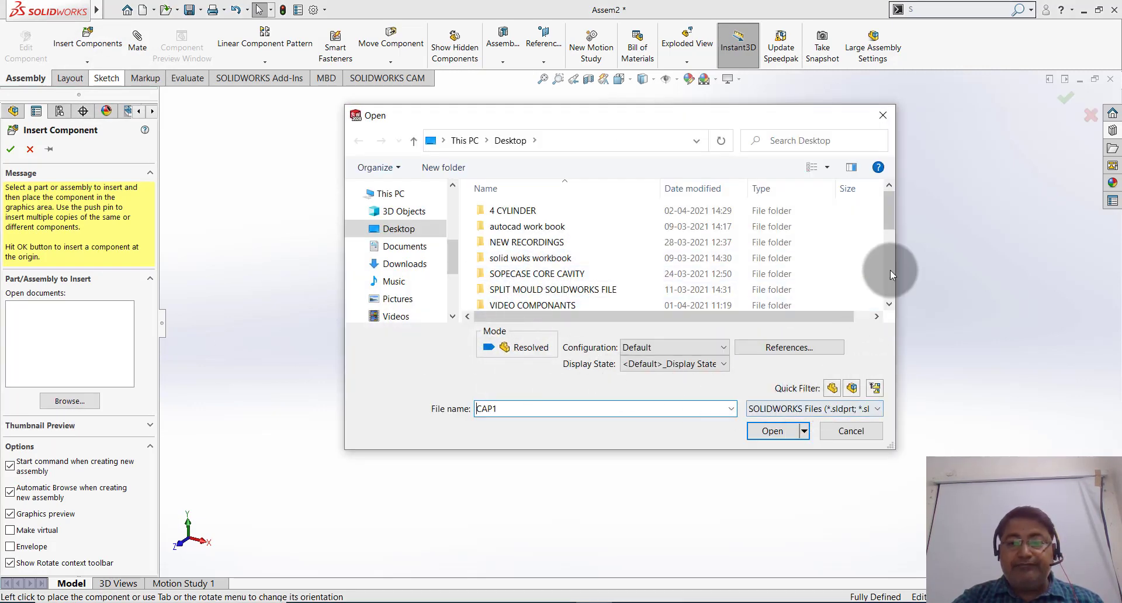
click(889, 304)
click(889, 304)
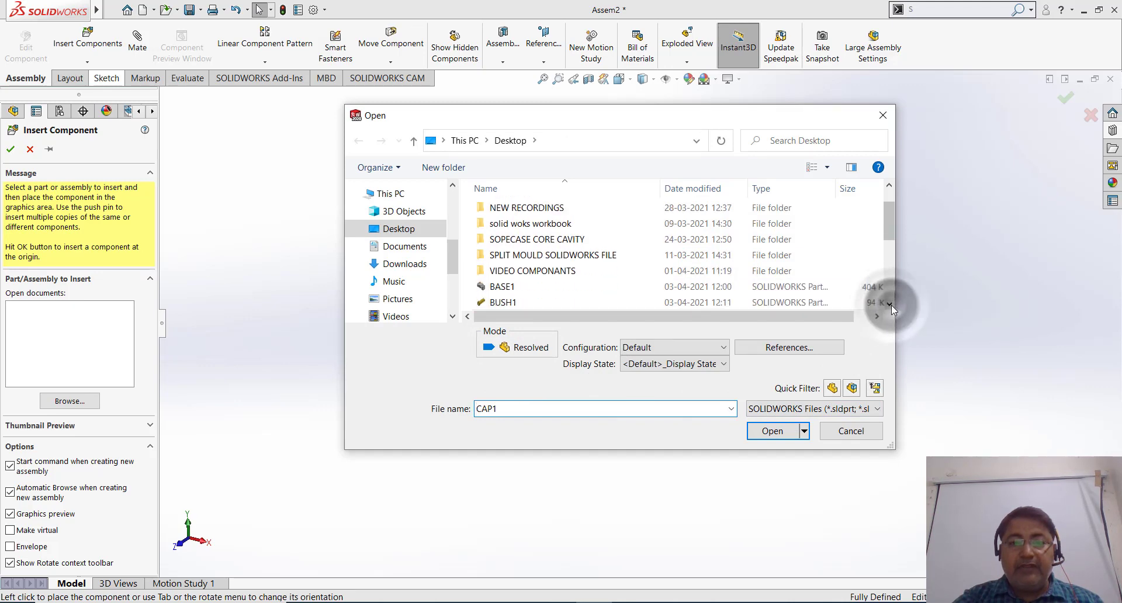
click(889, 303)
click(889, 303)
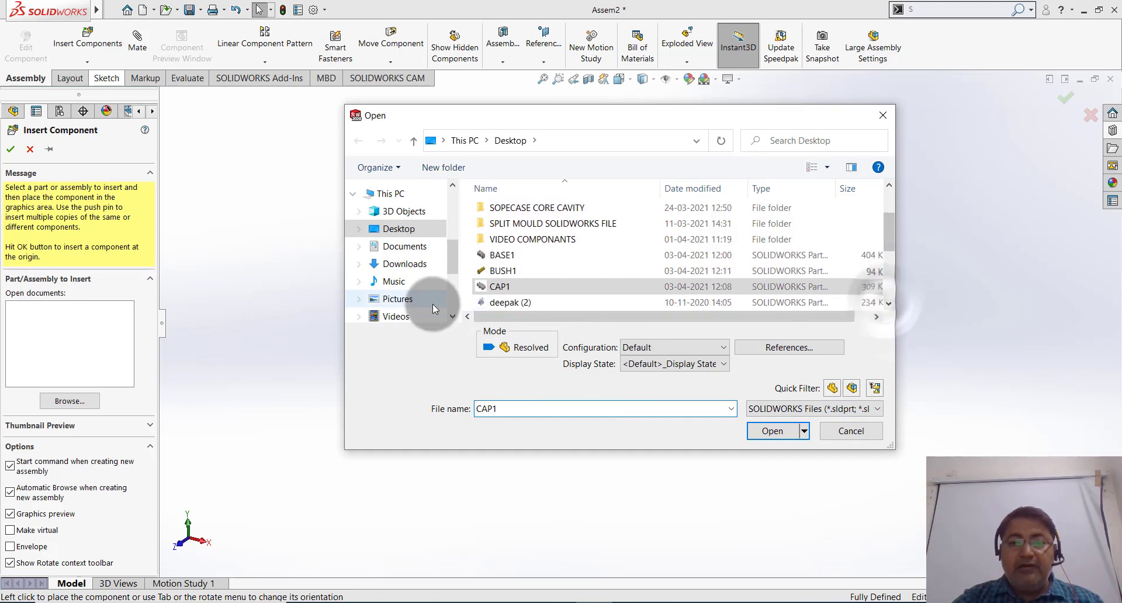
click(769, 434)
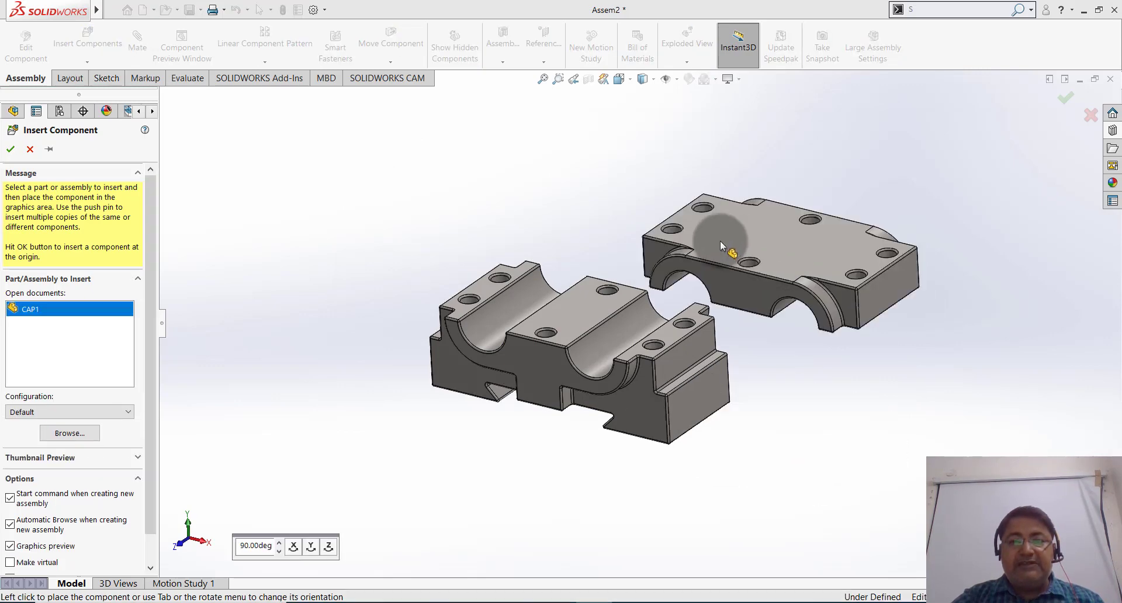
click(620, 179)
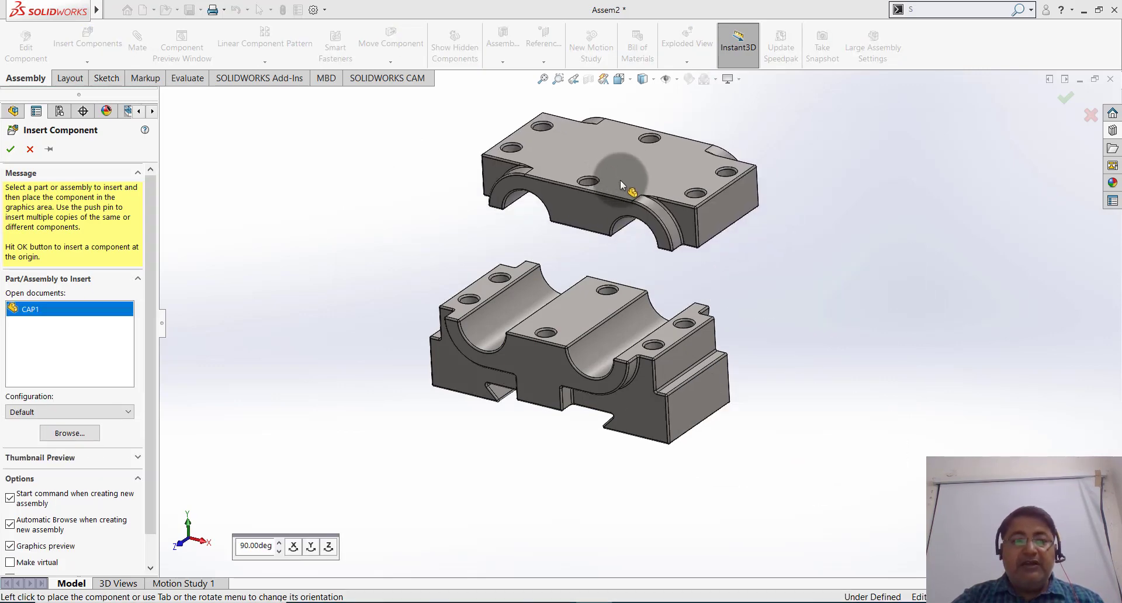
Step: Mate a base face coincident with a cap face so CAP1 rests on BASE1 (Coincident4)
key(Escape)
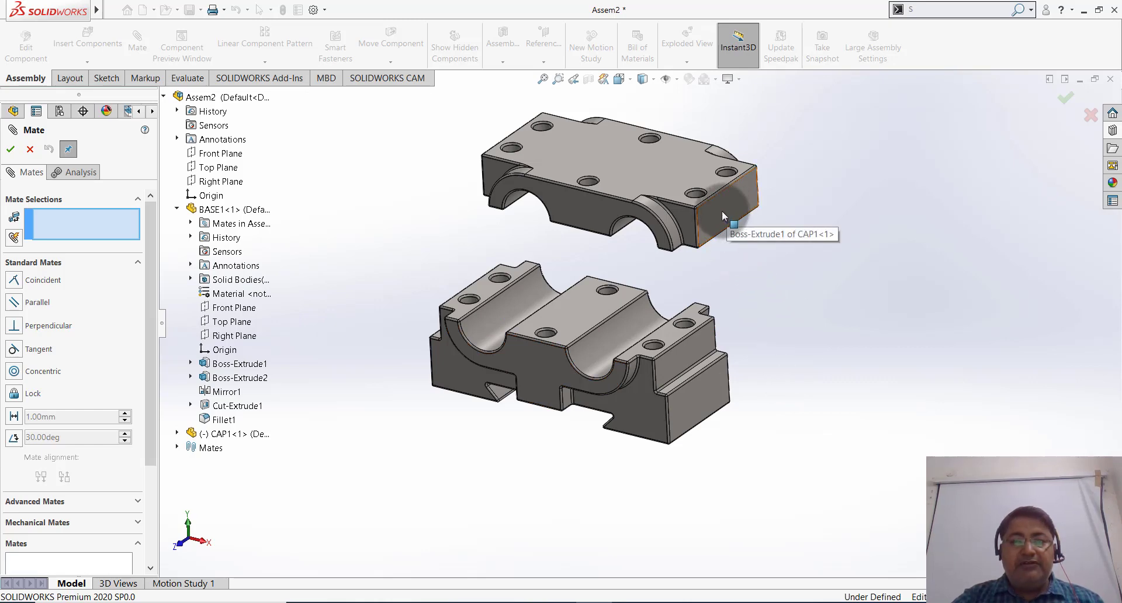
click(535, 355)
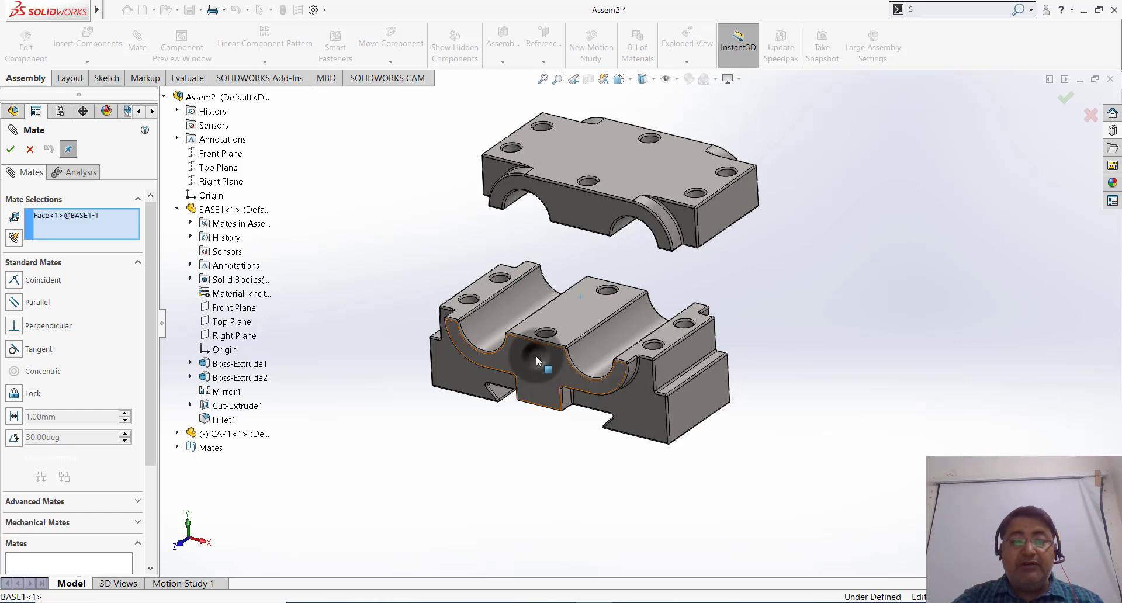
click(581, 208)
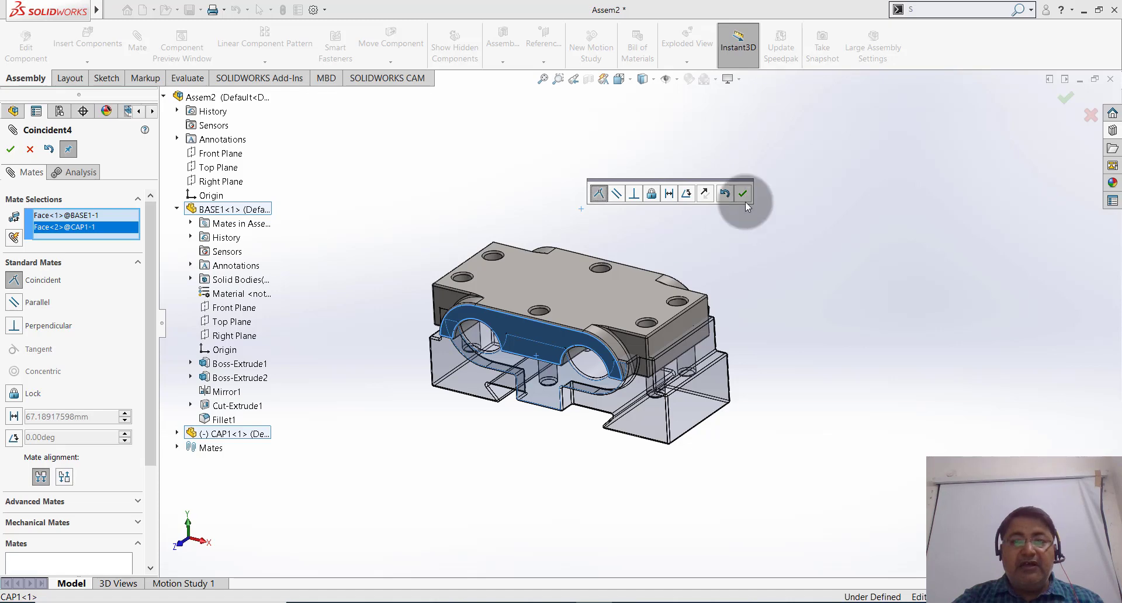
click(742, 195)
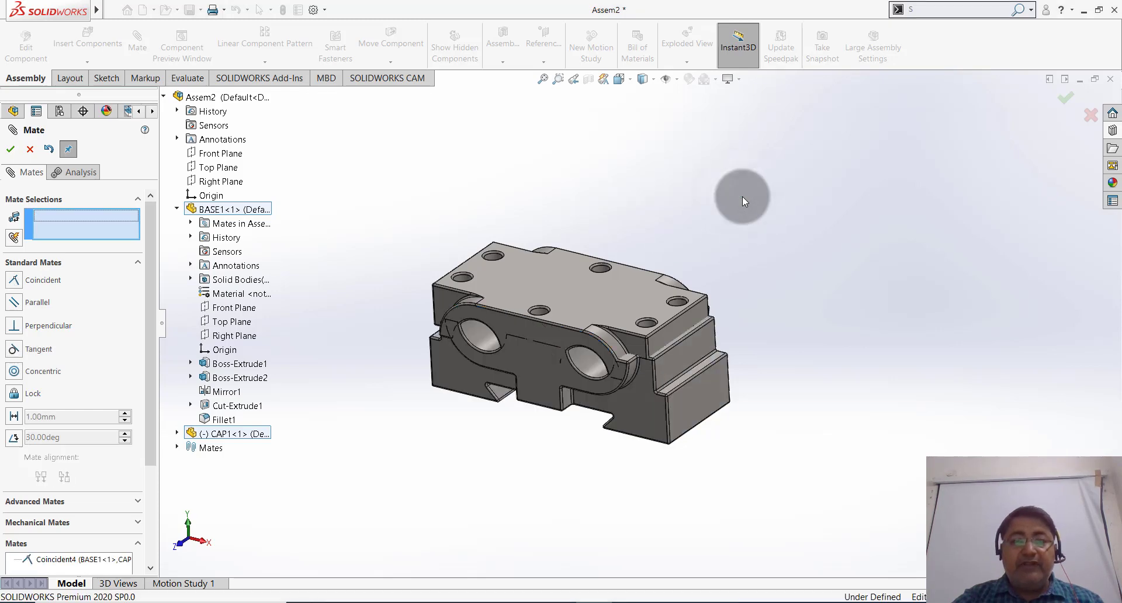
click(36, 149)
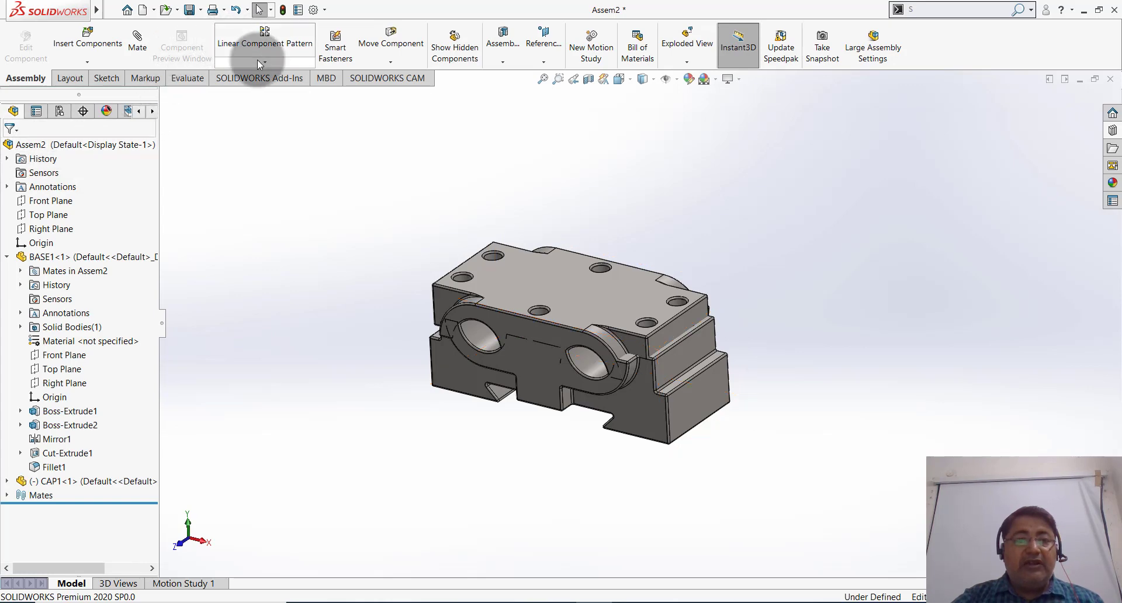
Step: Free-drag CAP1 upward off BASE1, leaving a visible gap between them
click(387, 46)
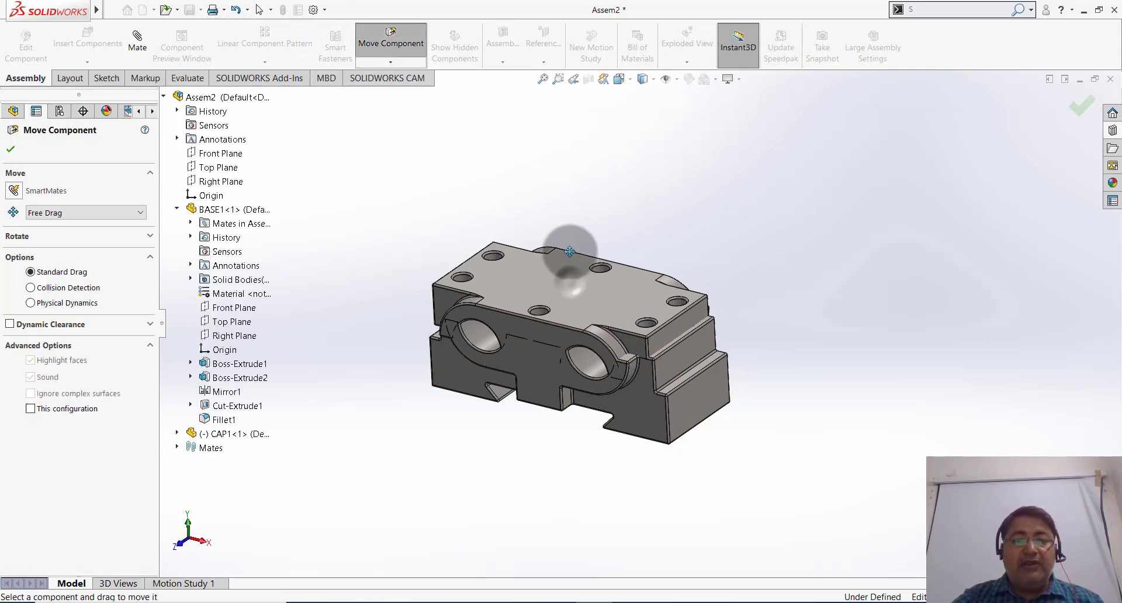
drag(571, 257, 568, 176)
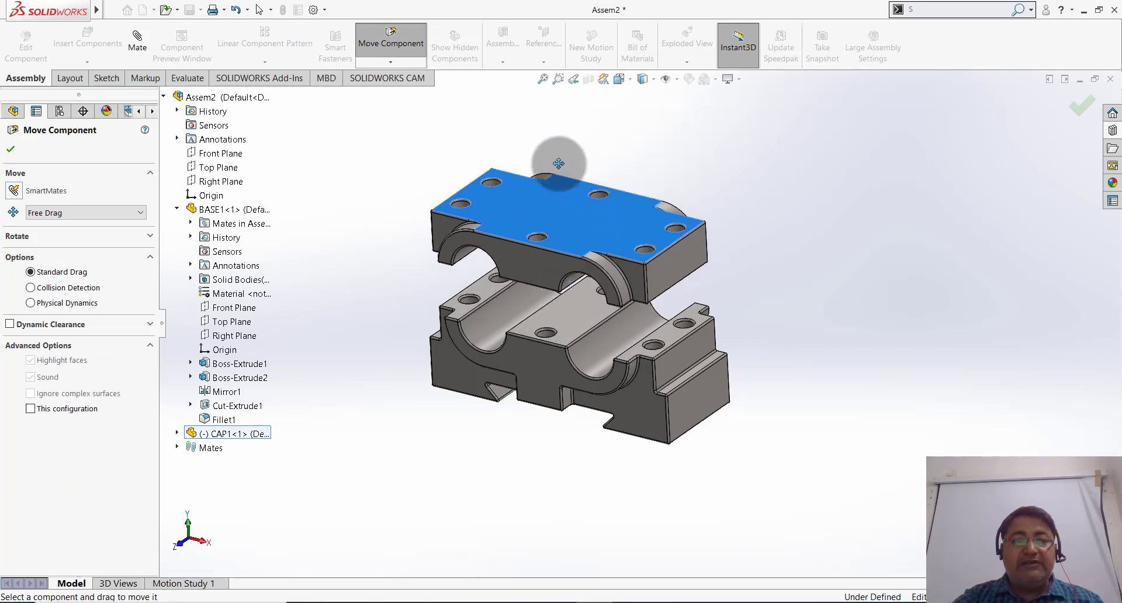
click(9, 152)
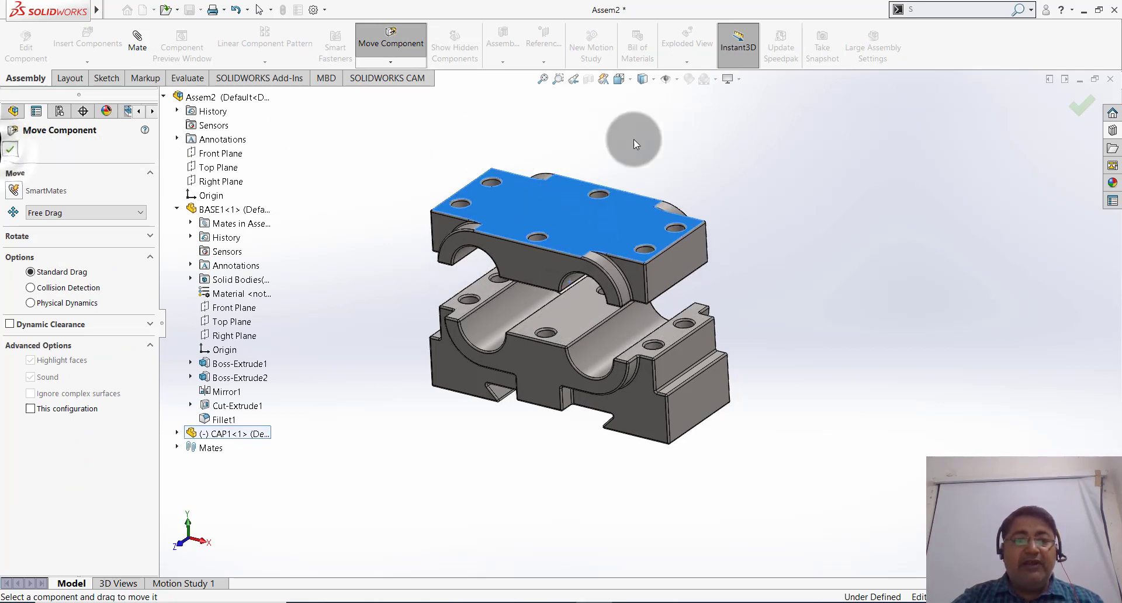
mouse_move(769, 239)
middle_down()
mouse_move(796, 198)
mouse_move(829, 195)
mouse_move(853, 226)
mouse_move(817, 196)
mouse_move(733, 180)
mouse_move(769, 172)
mouse_move(778, 202)
middle_up()
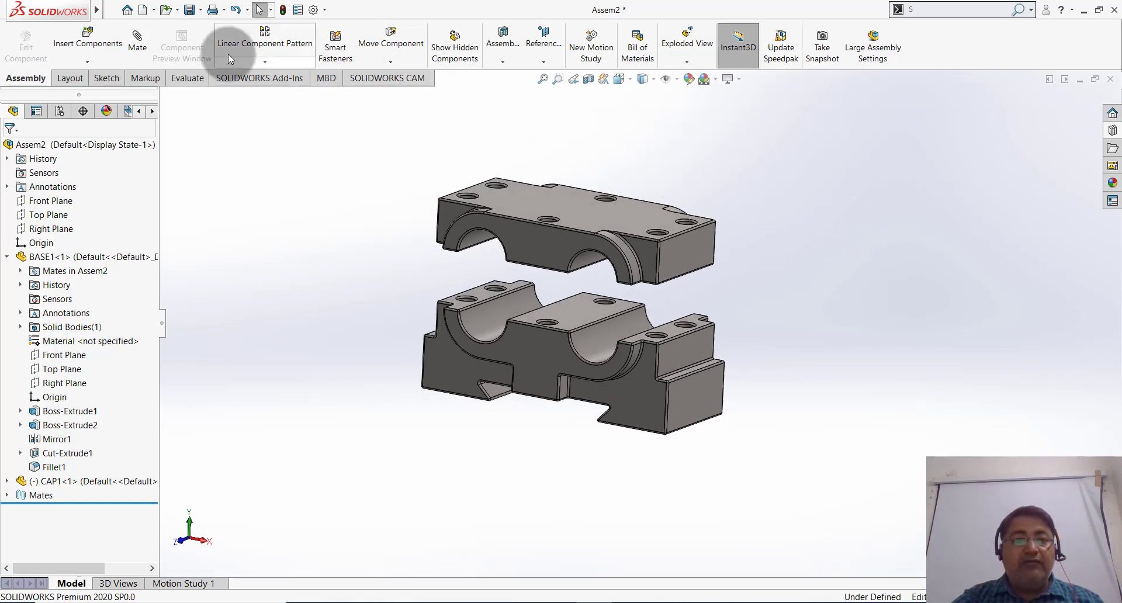
Step: Mate CAP1's half-bore concentric with BASE1's bore (Concentric1), seating the cap on the base
click(134, 51)
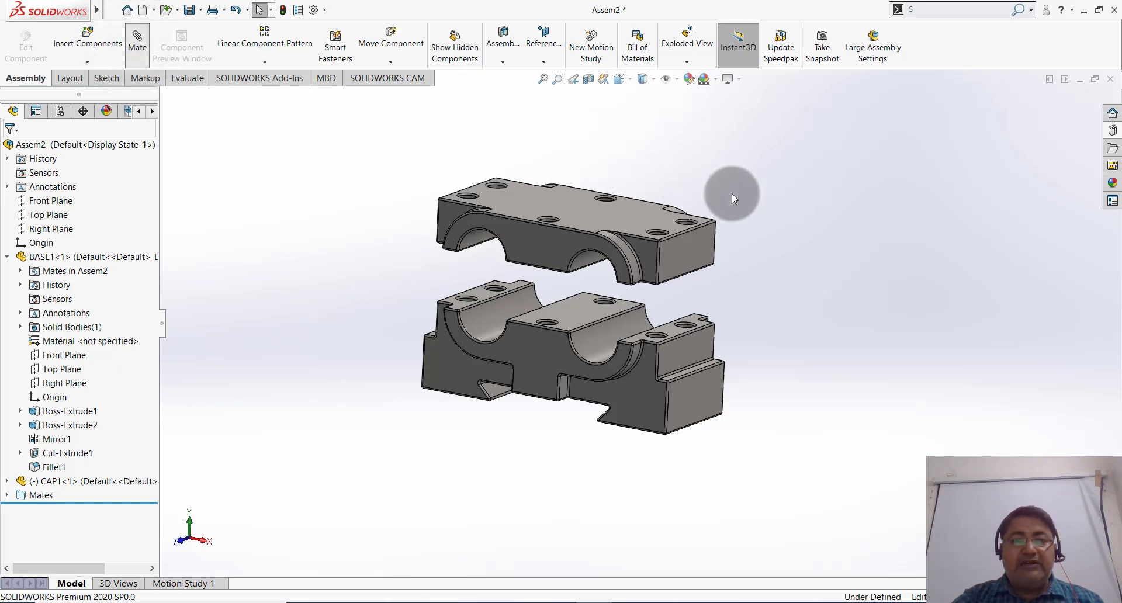
click(491, 317)
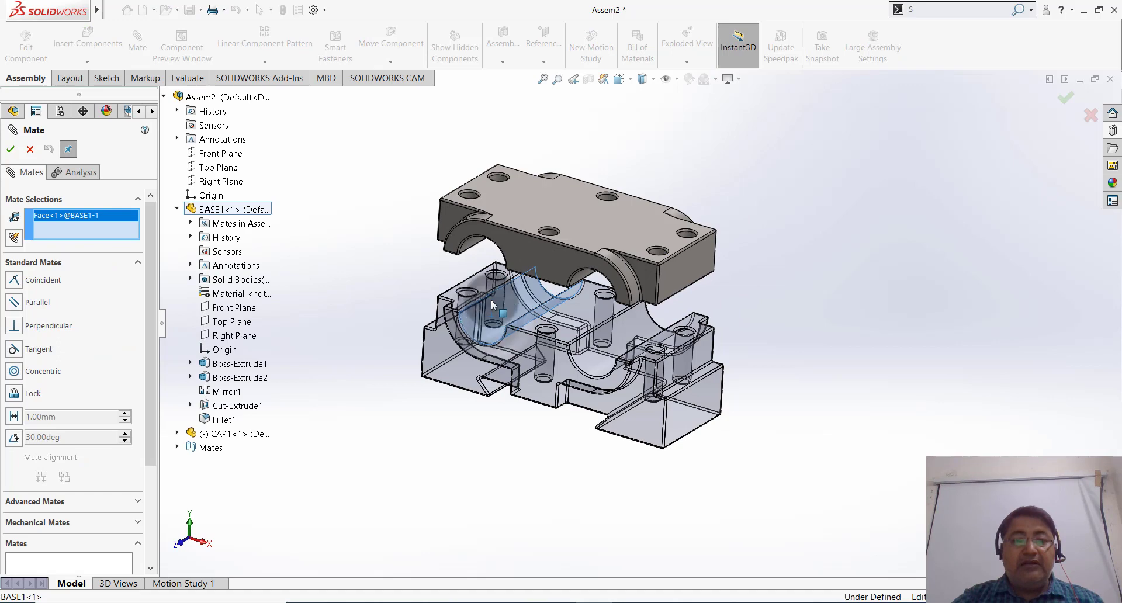
middle_drag(485, 400, 494, 303)
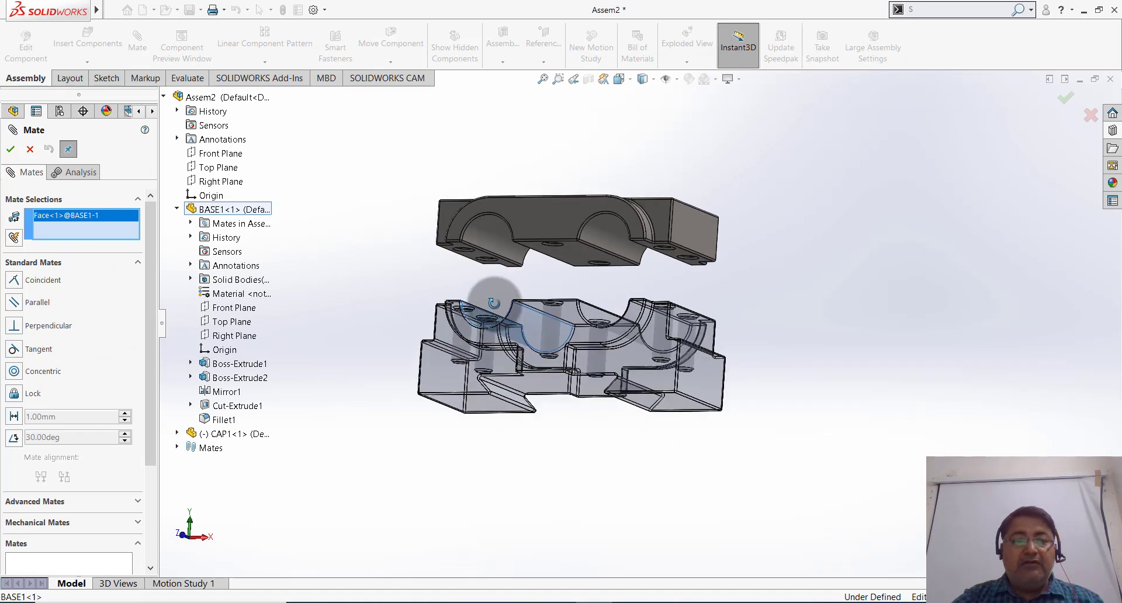
click(491, 233)
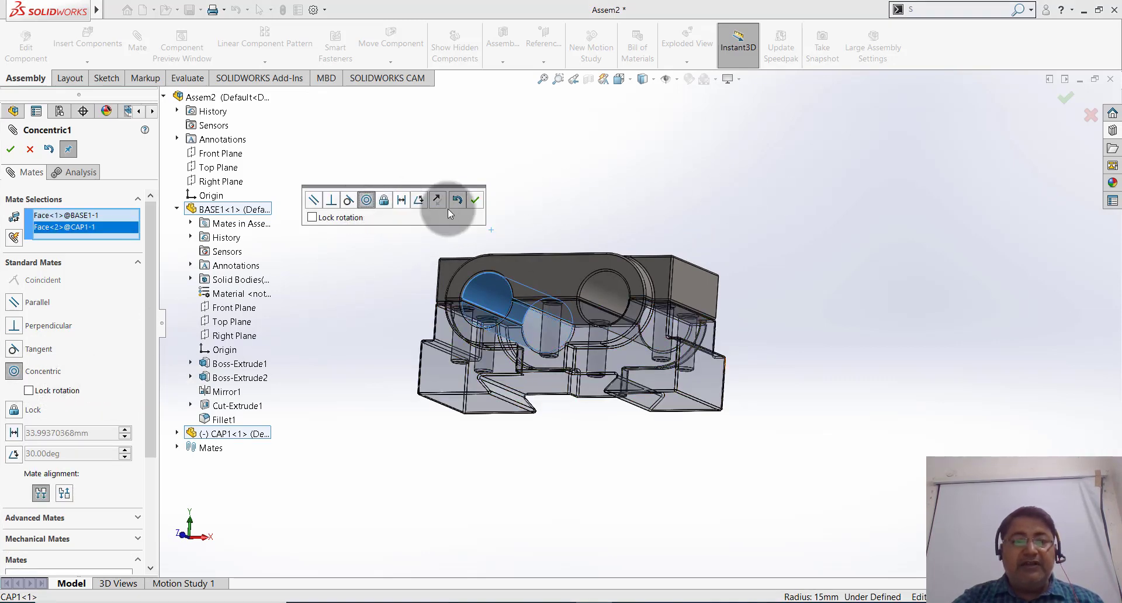
click(474, 200)
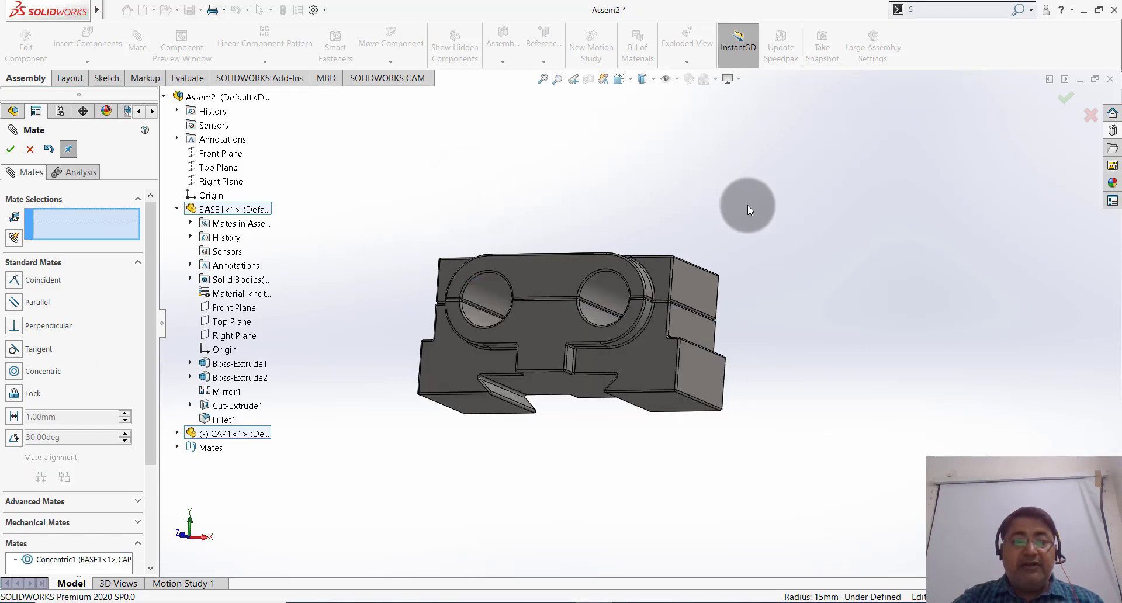
mouse_move(748, 205)
middle_down()
mouse_move(734, 265)
mouse_move(634, 274)
mouse_move(640, 359)
mouse_move(704, 261)
mouse_move(746, 275)
mouse_move(748, 290)
mouse_move(718, 281)
middle_up()
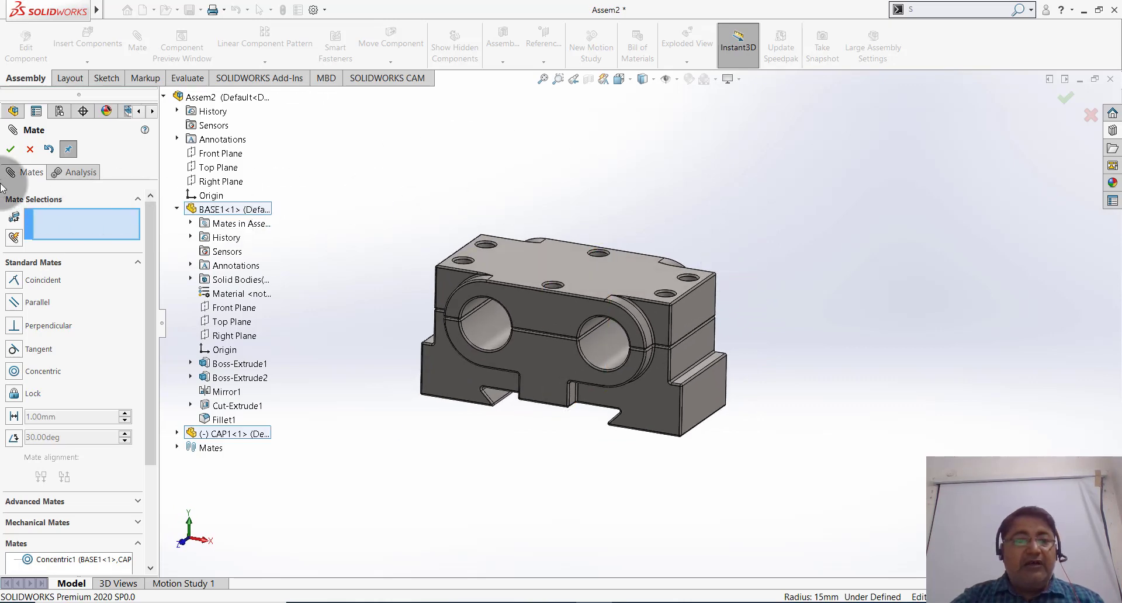
click(11, 149)
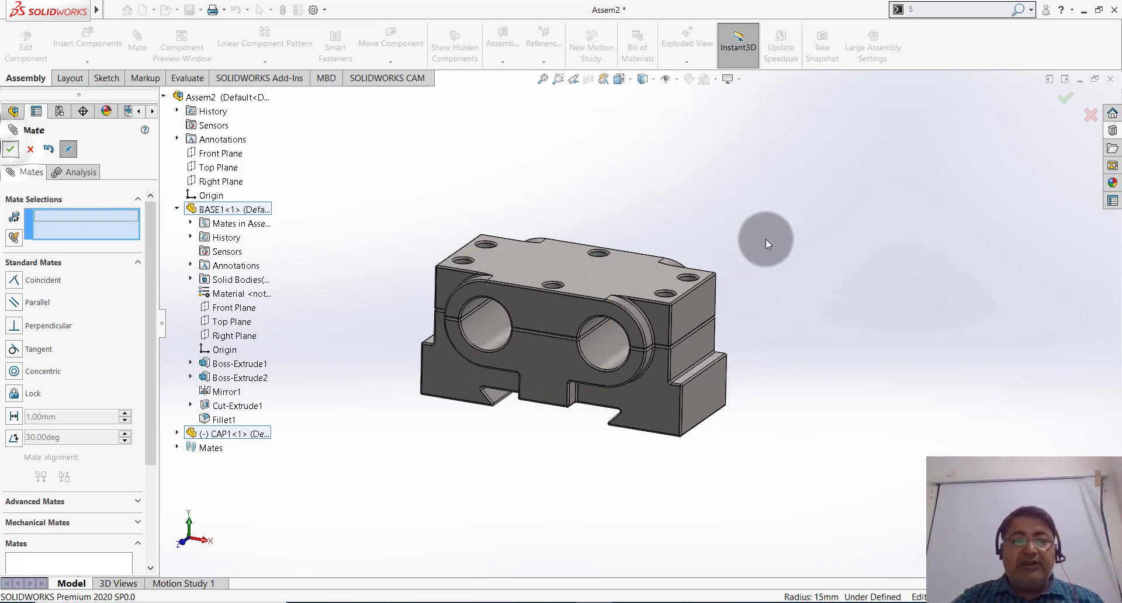
scroll(780, 280, up, 2)
middle_drag(739, 261, 742, 248)
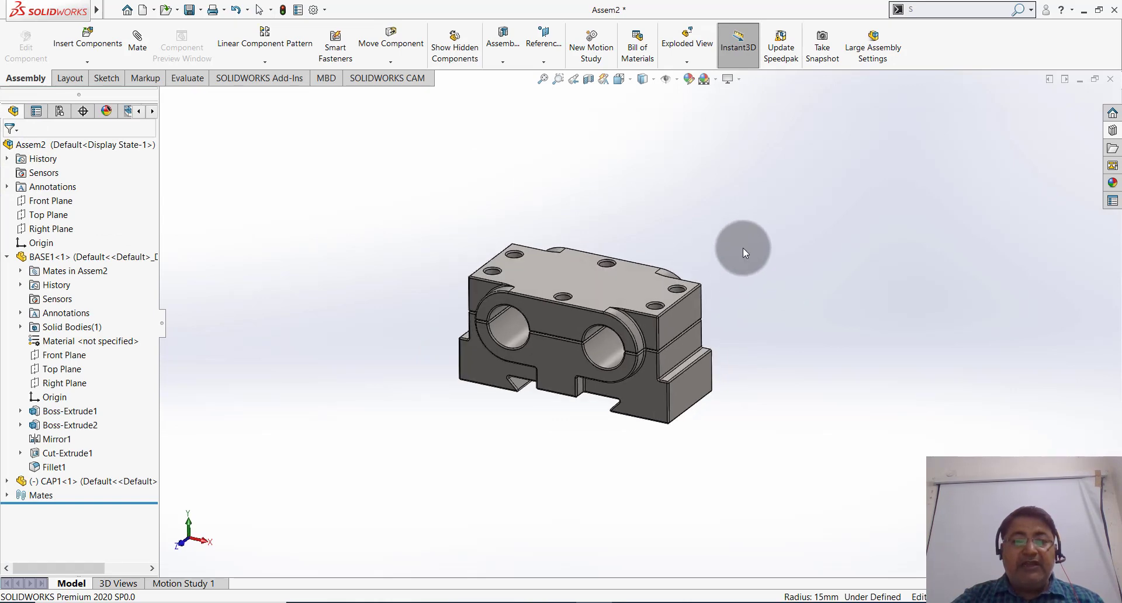
scroll(702, 221, down, 1)
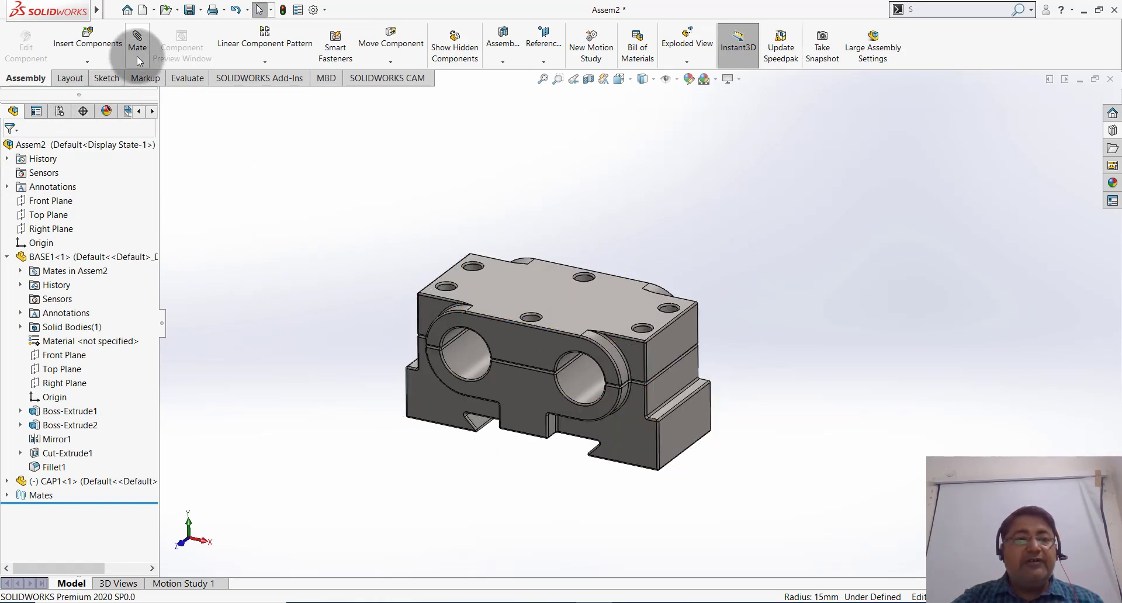
Step: Insert BUSH1 from the Desktop into Assem2, beside the bearing block
click(86, 61)
click(85, 76)
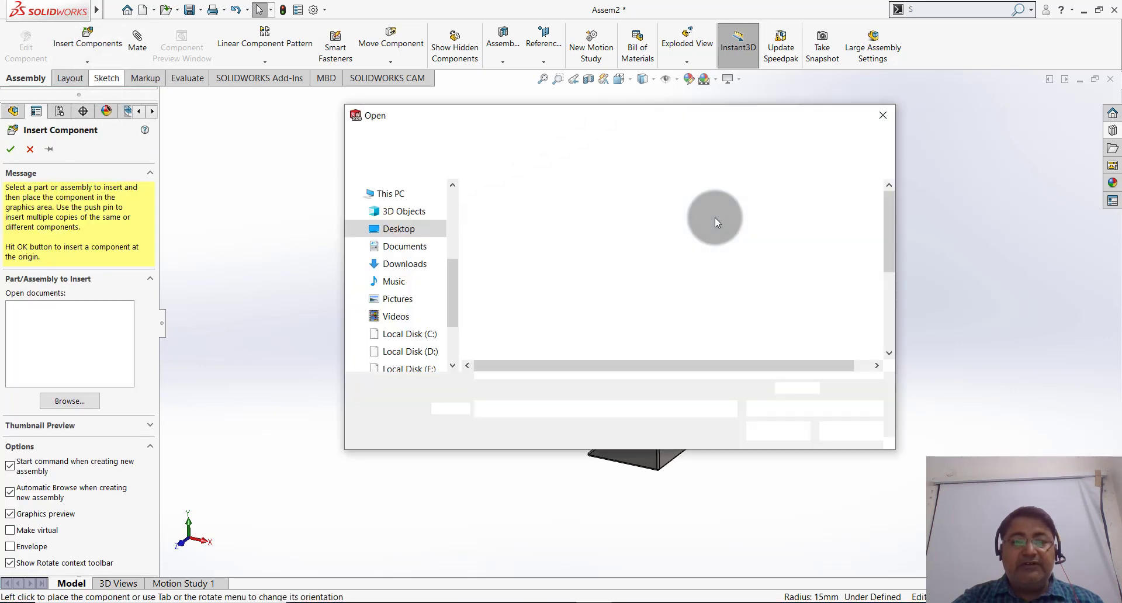
click(513, 343)
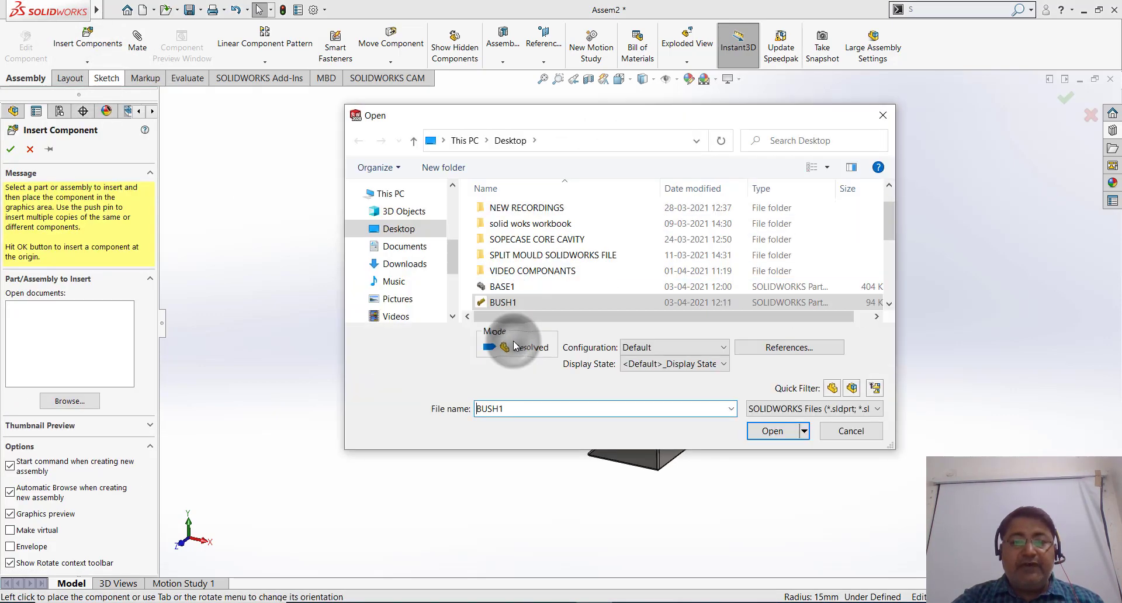
click(772, 435)
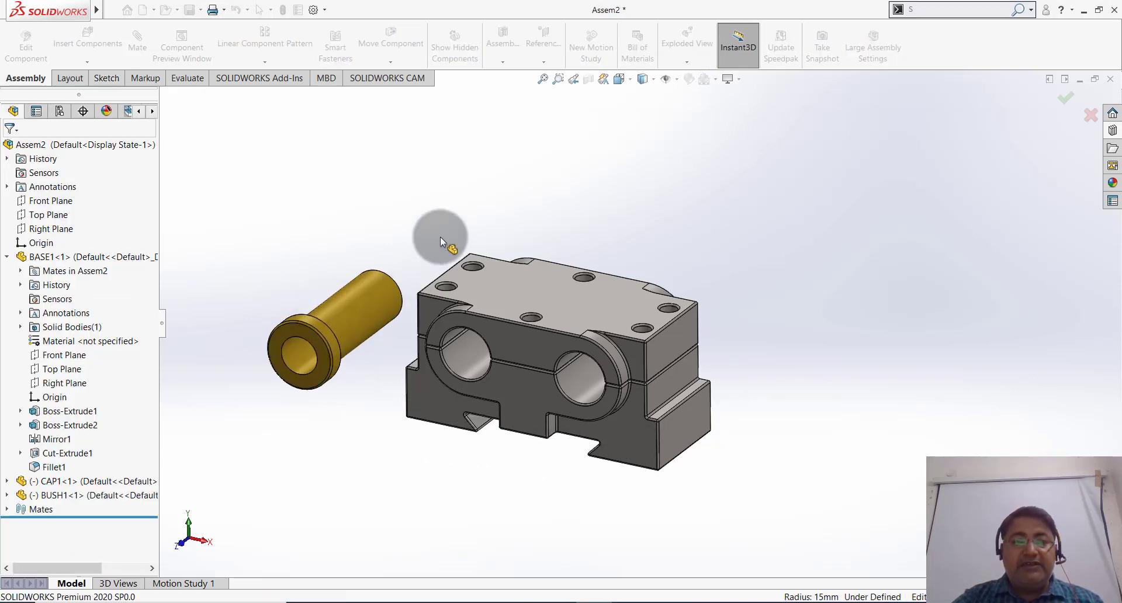
click(129, 61)
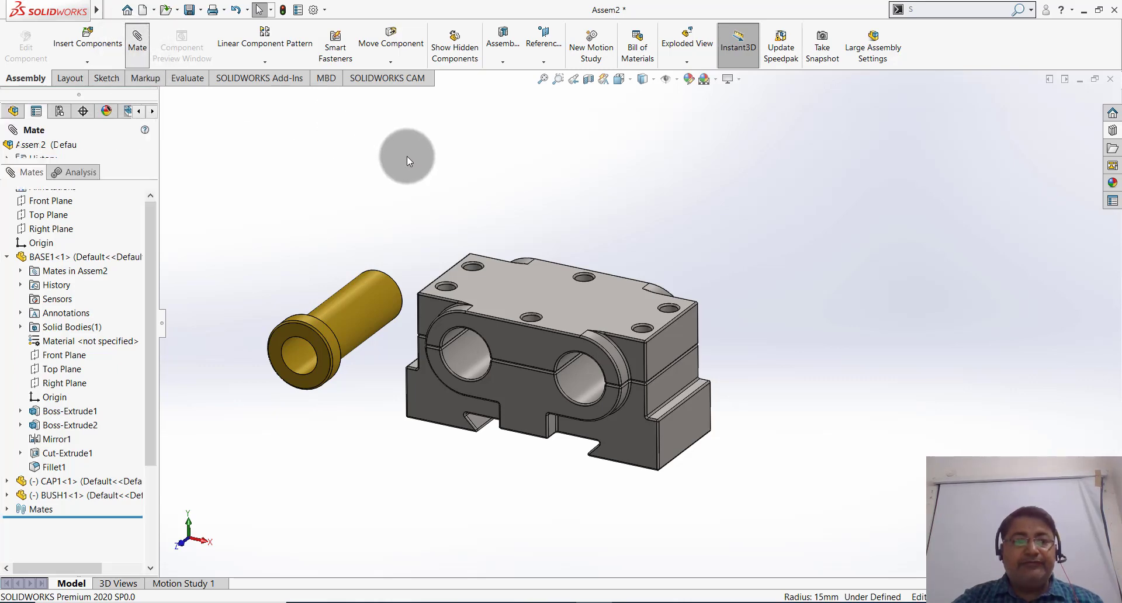
Step: Make the bush's outer cylinder concentric with the base bore (Concentric2)
click(472, 357)
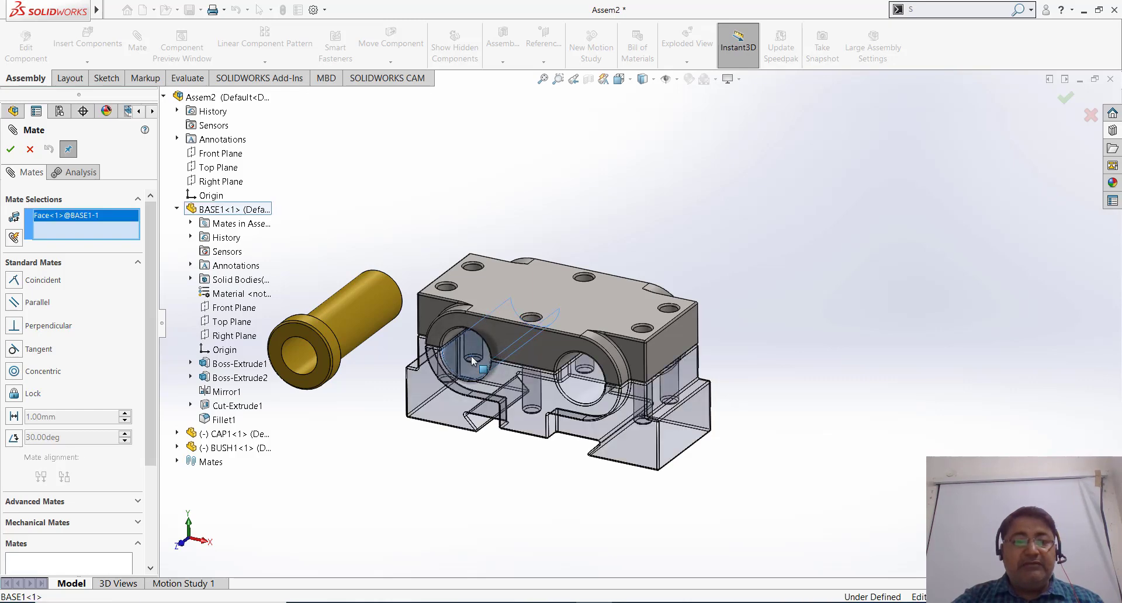
scroll(471, 356, up, 3)
click(437, 325)
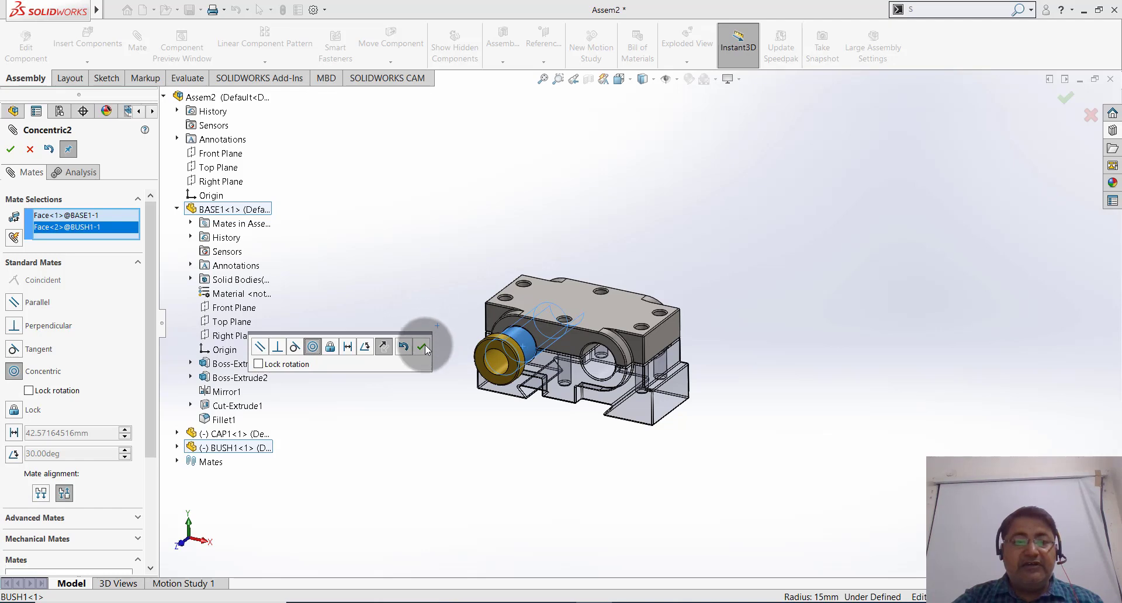
click(424, 347)
mouse_move(717, 279)
middle_down()
mouse_move(685, 305)
mouse_move(723, 280)
middle_up()
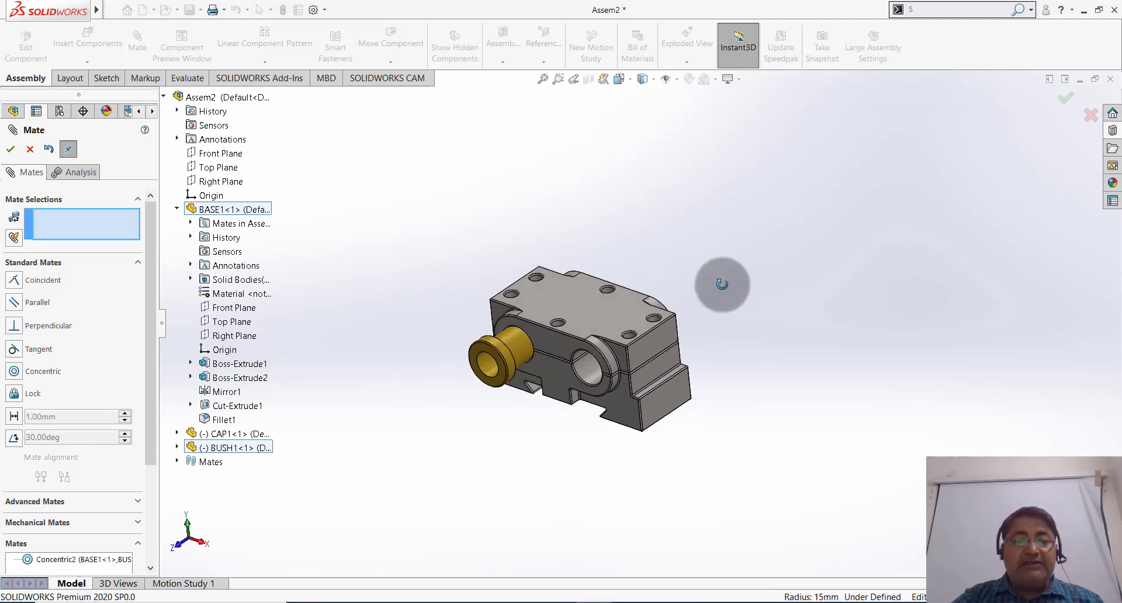
Step: Mate the bush flange flush against the cap's end face (Coincident5) and close Mate
click(555, 338)
middle_drag(596, 324, 707, 357)
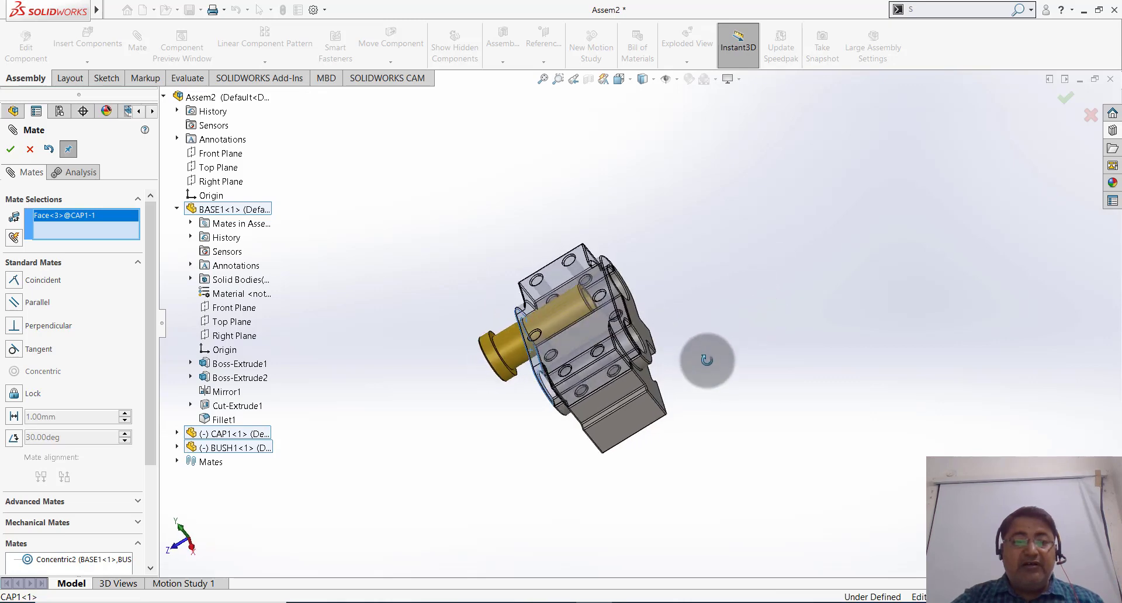
scroll(528, 335, down, 2)
scroll(514, 332, down, 4)
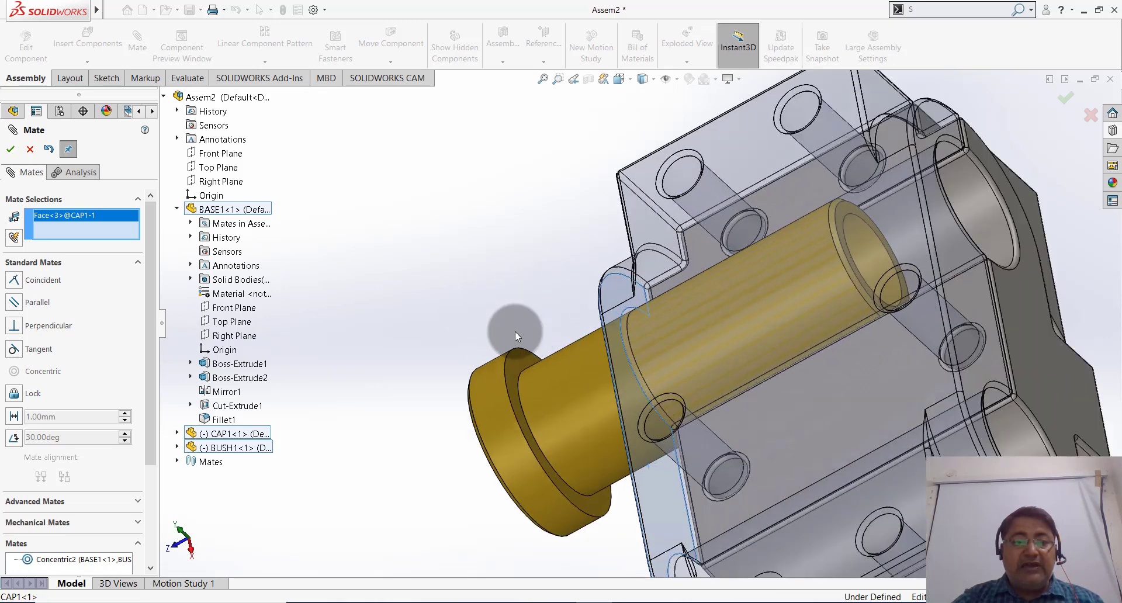
click(510, 367)
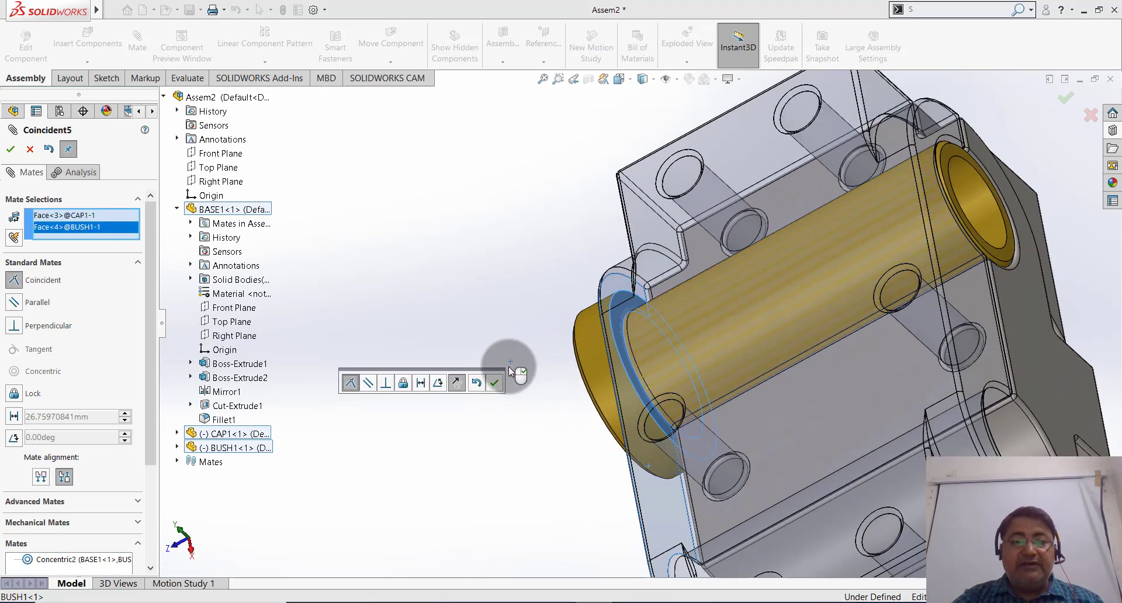
click(494, 383)
scroll(494, 385, up, 3)
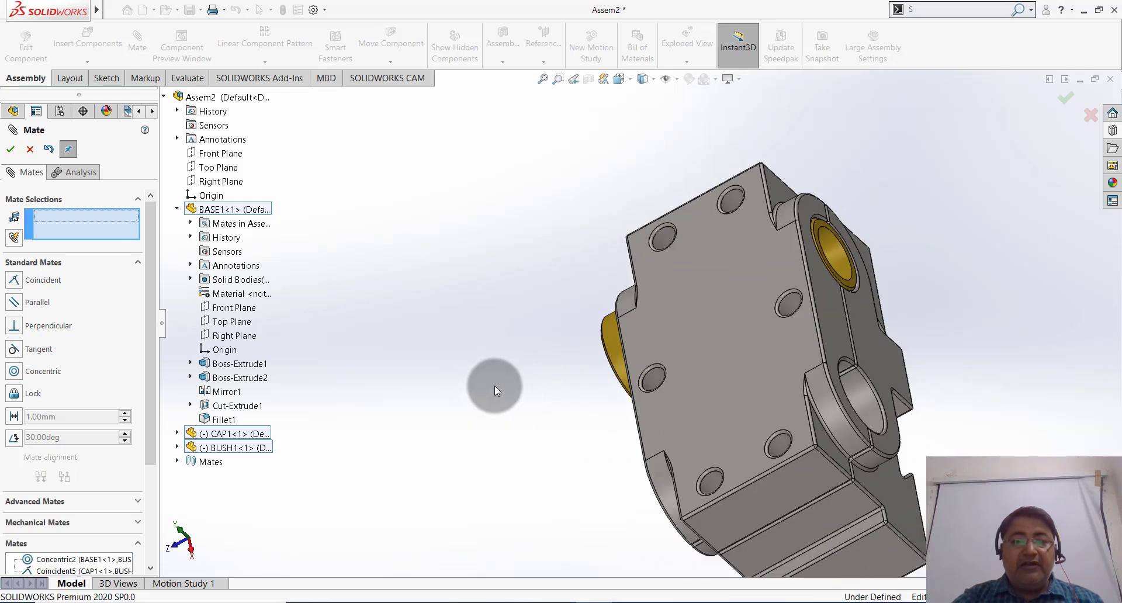
scroll(494, 386, up, 2)
right_drag(494, 388, 553, 306)
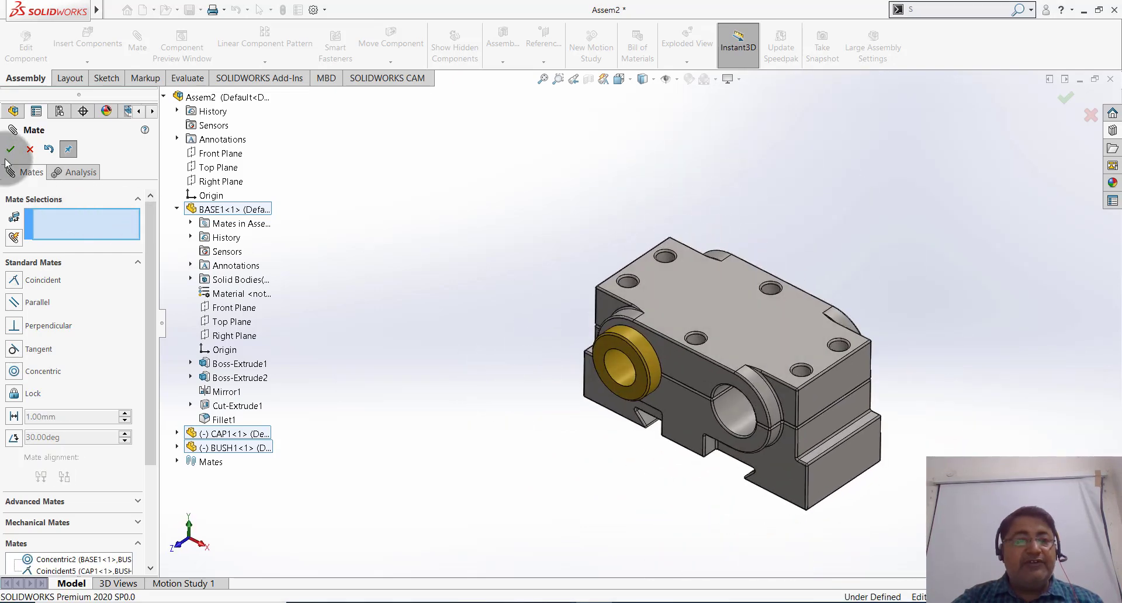
click(30, 149)
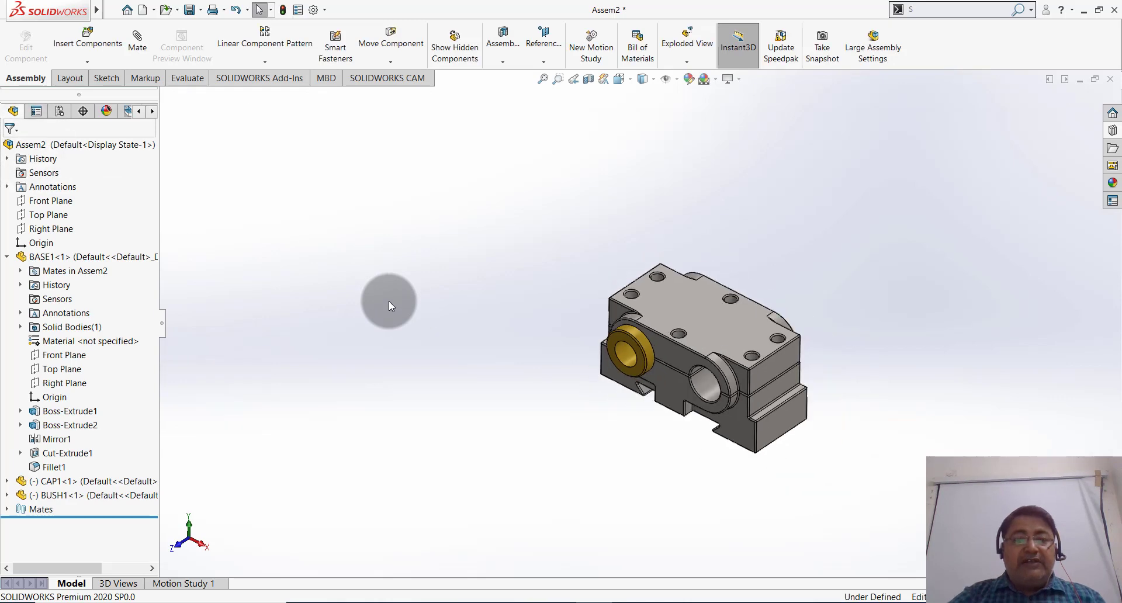
Step: Copy BUSH1 with its mates into the second base bore, repeating the flush Coincident5 mate
scroll(891, 374, down, 3)
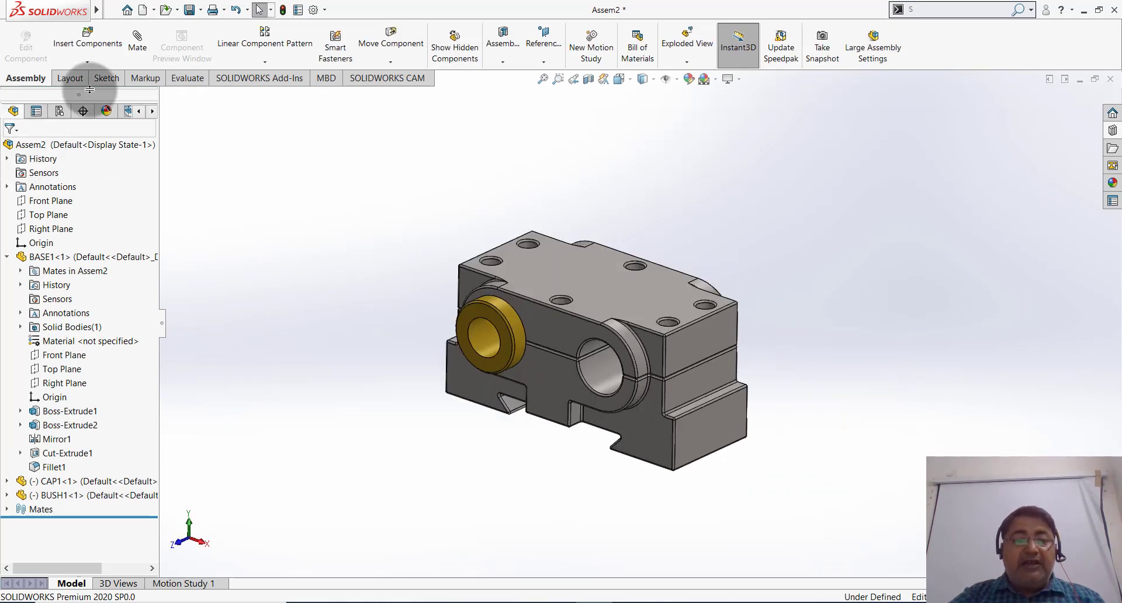
click(87, 64)
click(104, 124)
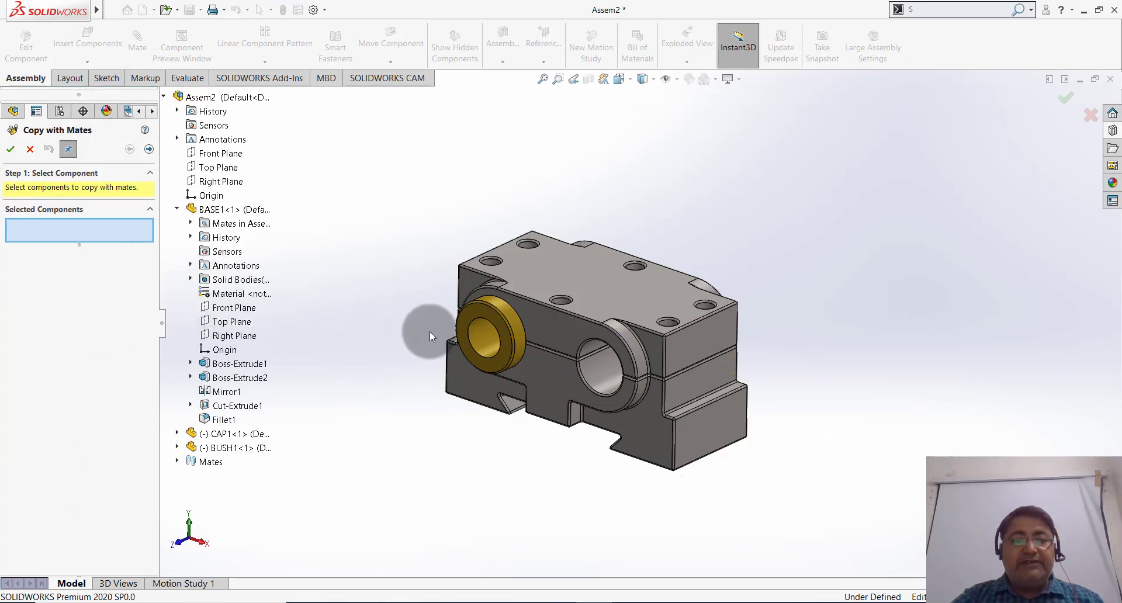
click(475, 313)
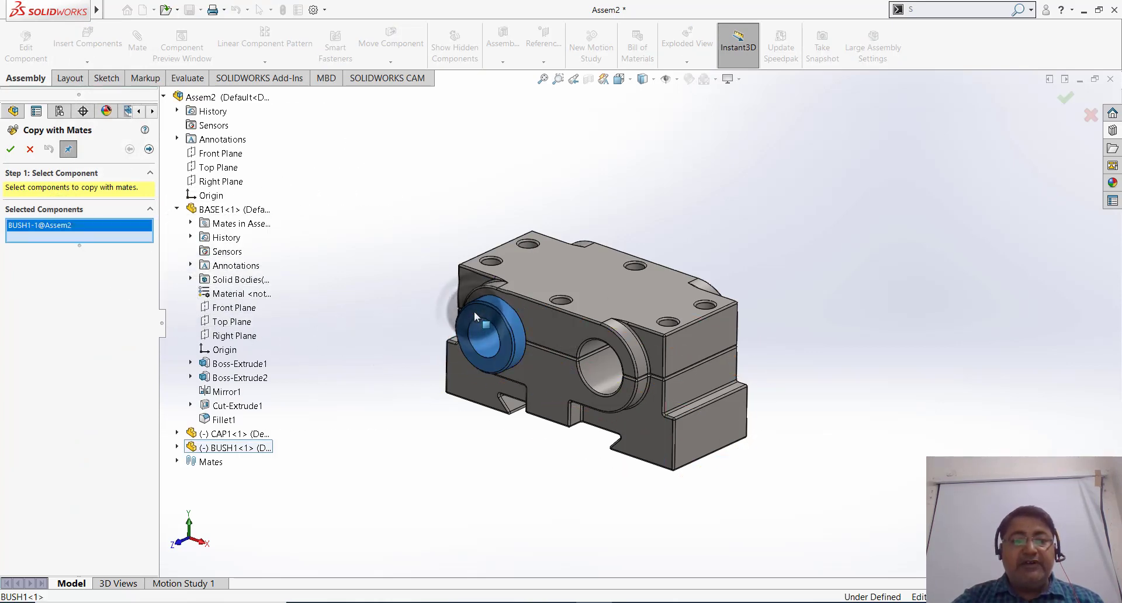
click(150, 149)
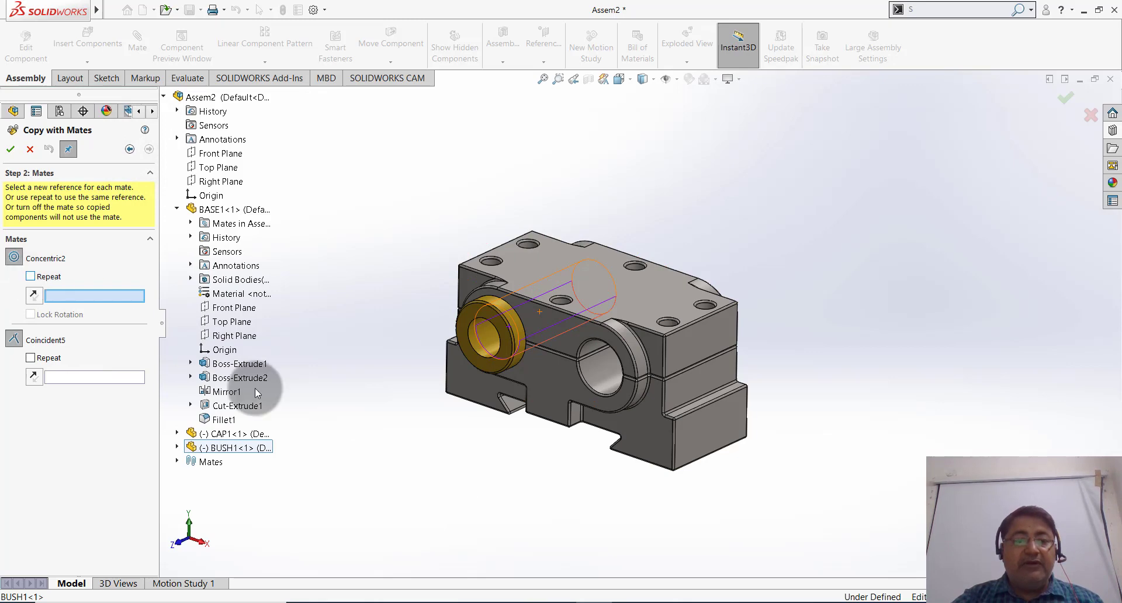
click(598, 369)
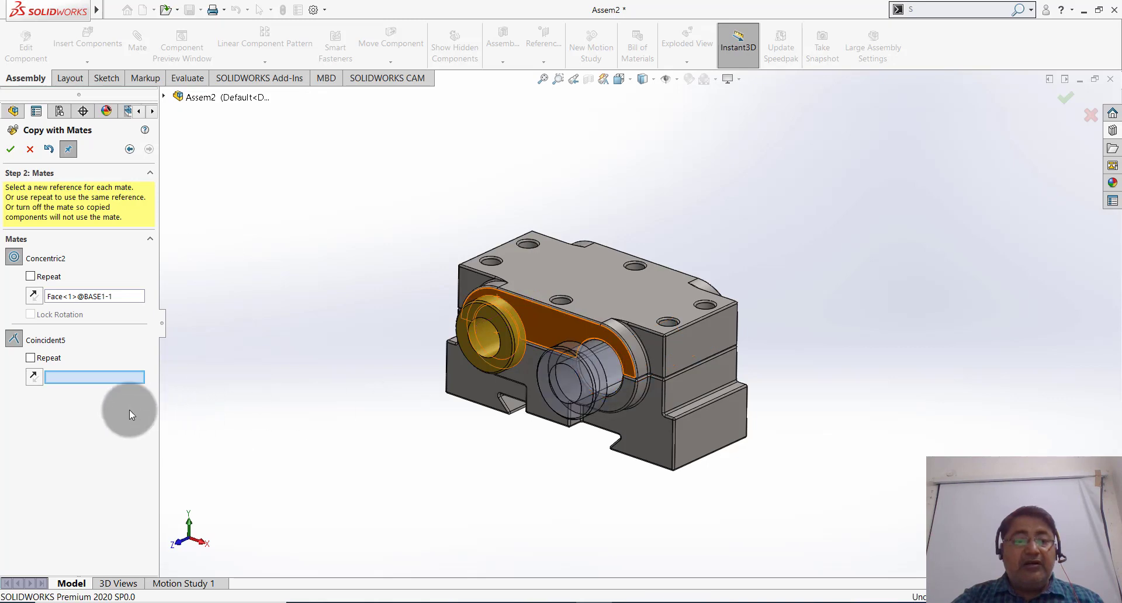
click(31, 358)
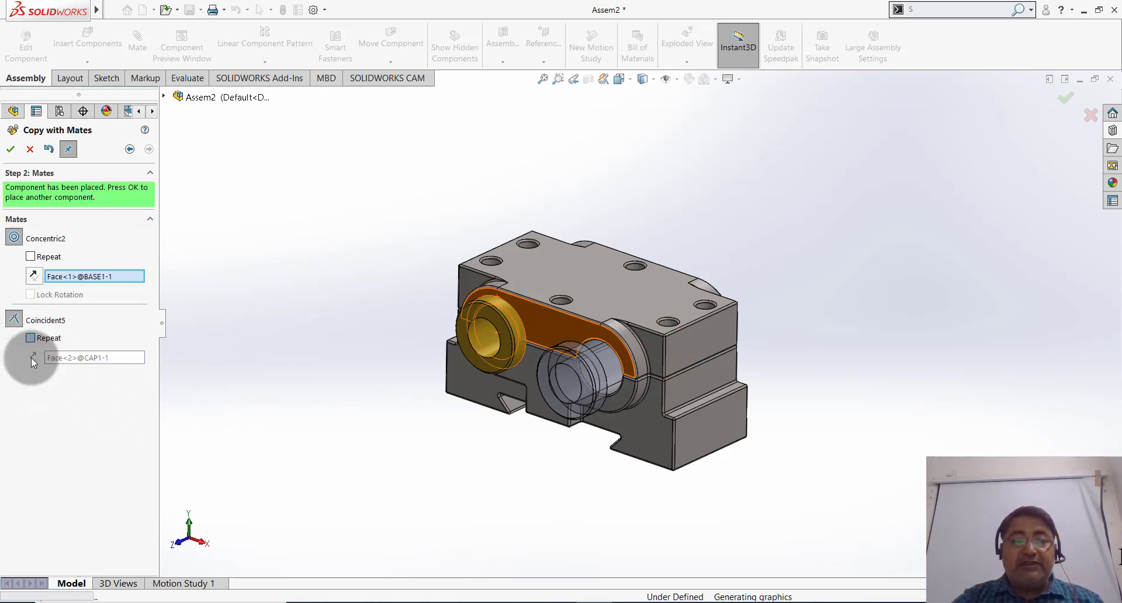
click(10, 149)
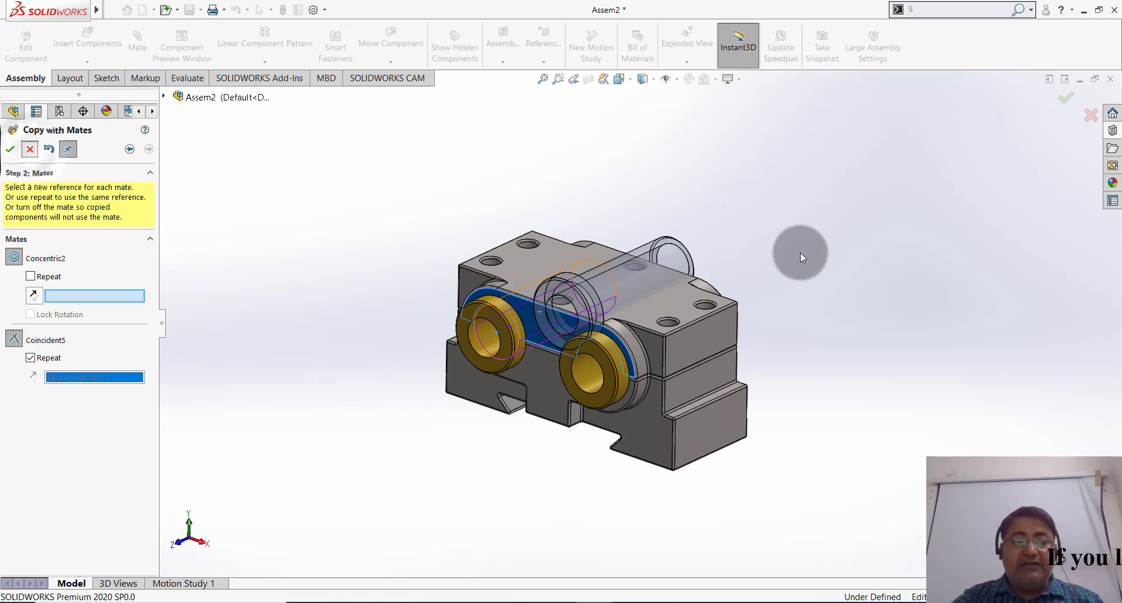
key(Escape)
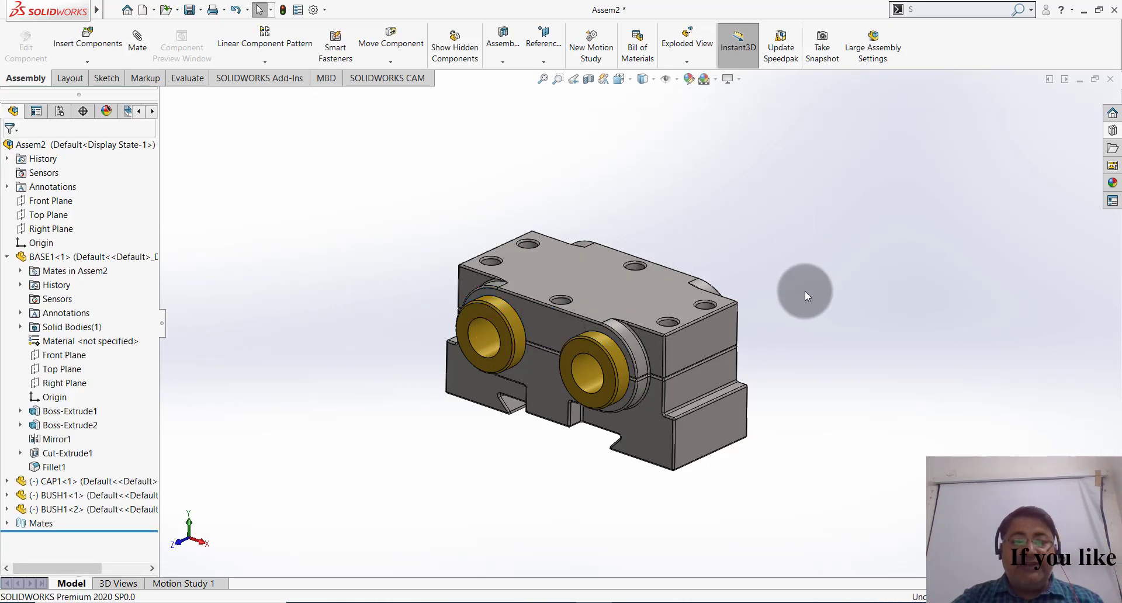
Step: Orbit and zoom the model to inspect both bushed bores from the front
mouse_move(804, 291)
middle_down()
mouse_move(813, 275)
mouse_move(807, 301)
middle_up()
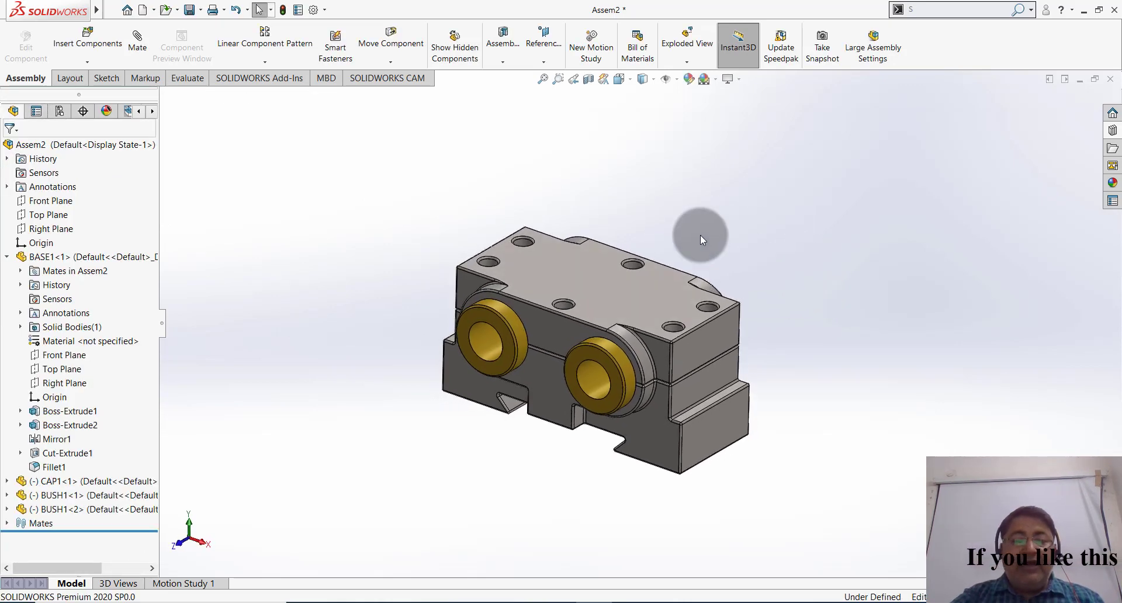
scroll(700, 235, down, 2)
middle_drag(703, 248, 665, 233)
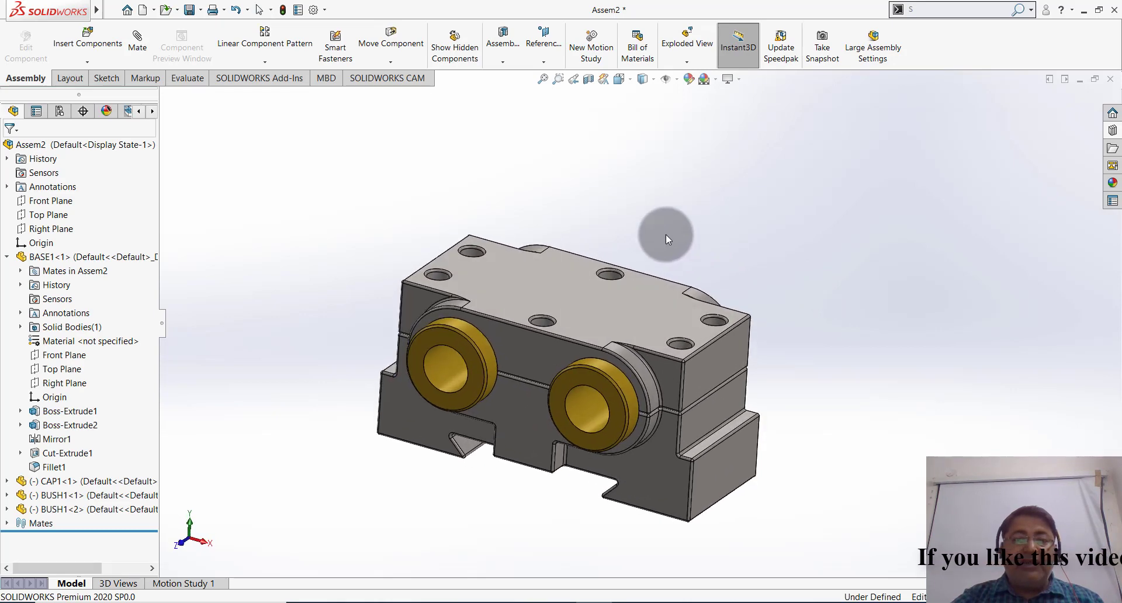
scroll(660, 238, up, 2)
mouse_move(741, 300)
middle_down()
mouse_move(756, 281)
mouse_move(756, 305)
middle_up()
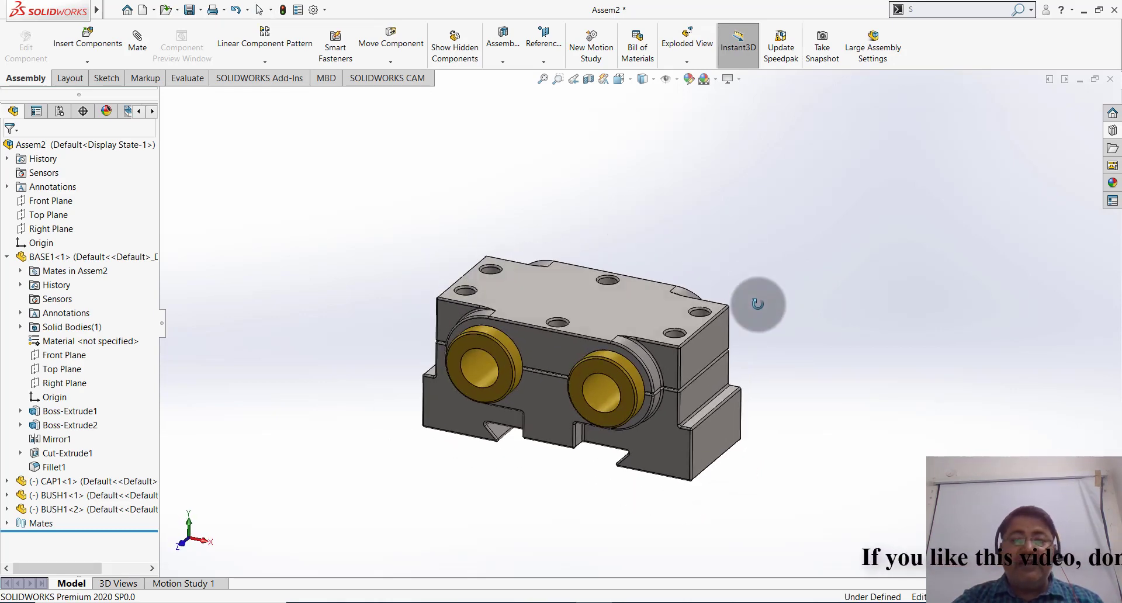
Step: Drag a hex head bolt from Toolbox ANSI Metric > Bolts and Screws into the assembly
click(1113, 131)
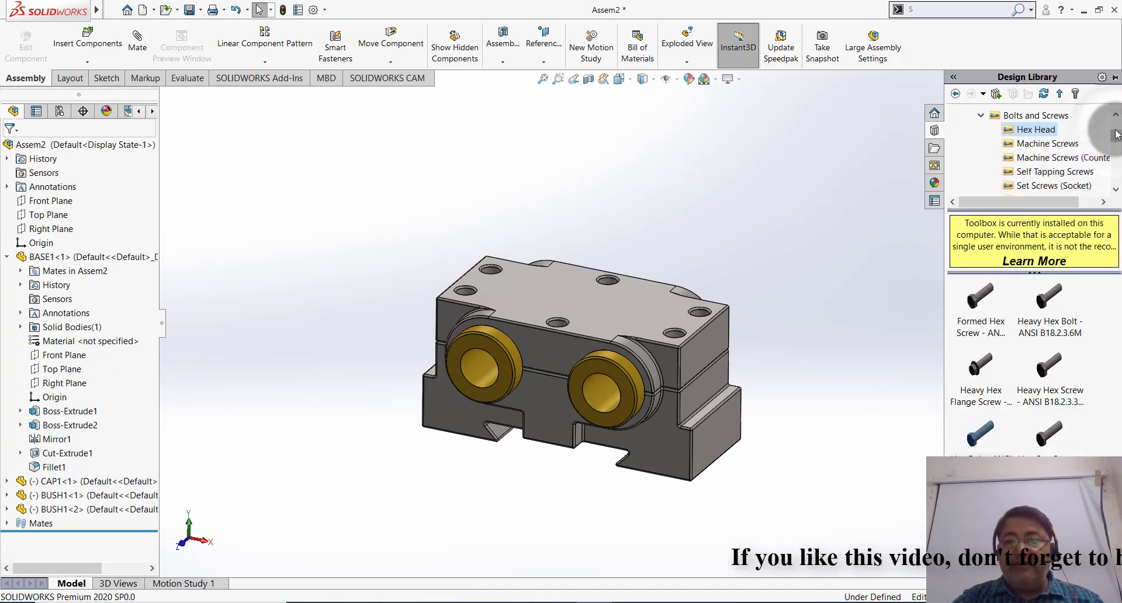
click(981, 116)
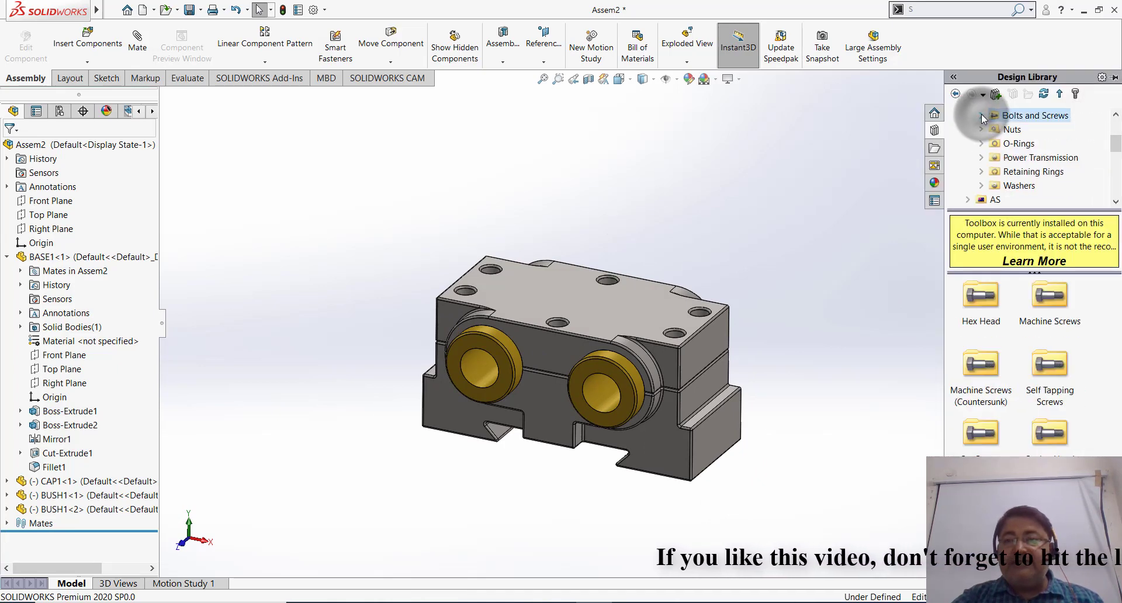
click(955, 95)
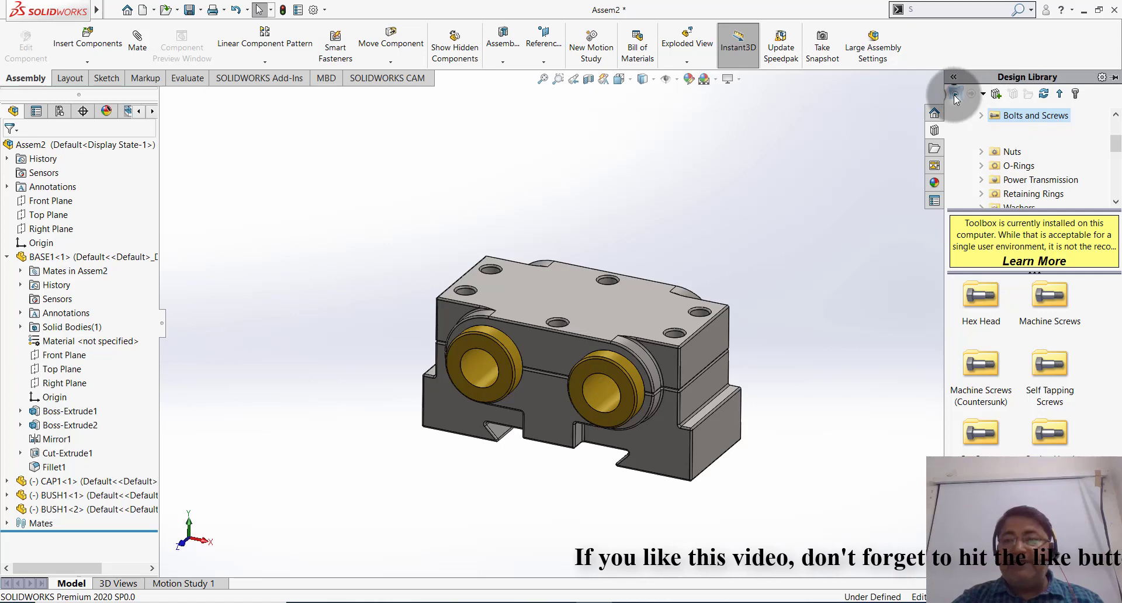
click(981, 116)
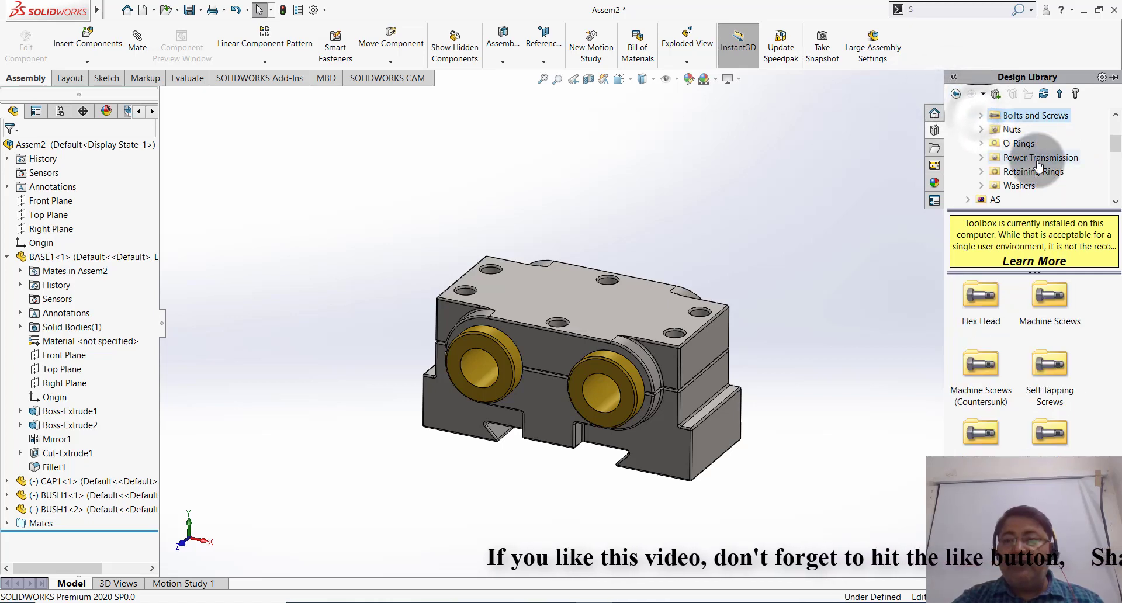
scroll(1017, 164, up, 2)
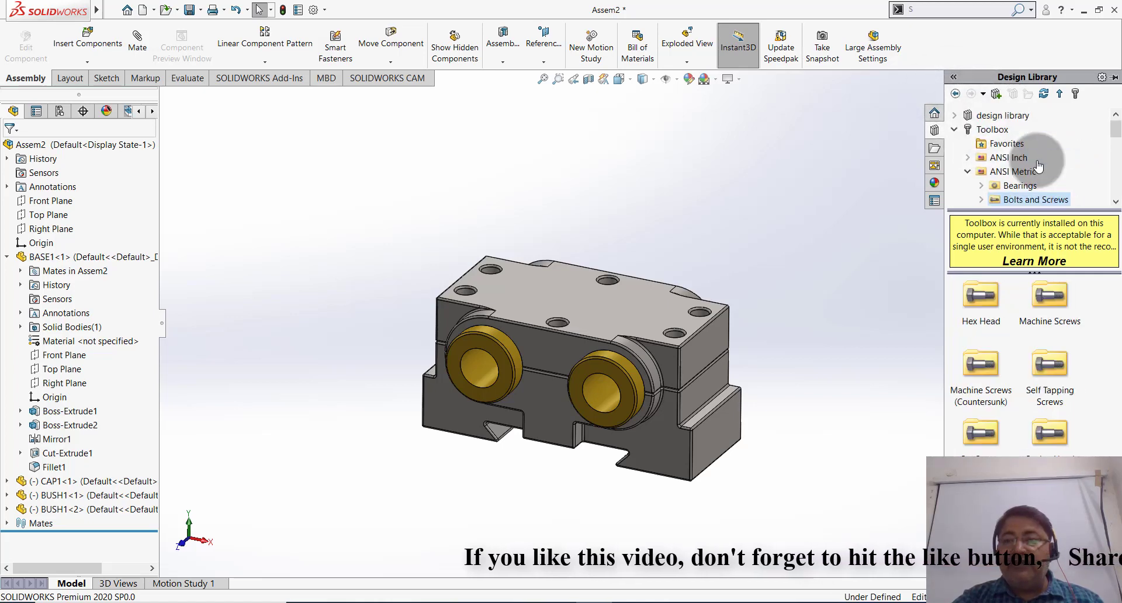
click(955, 130)
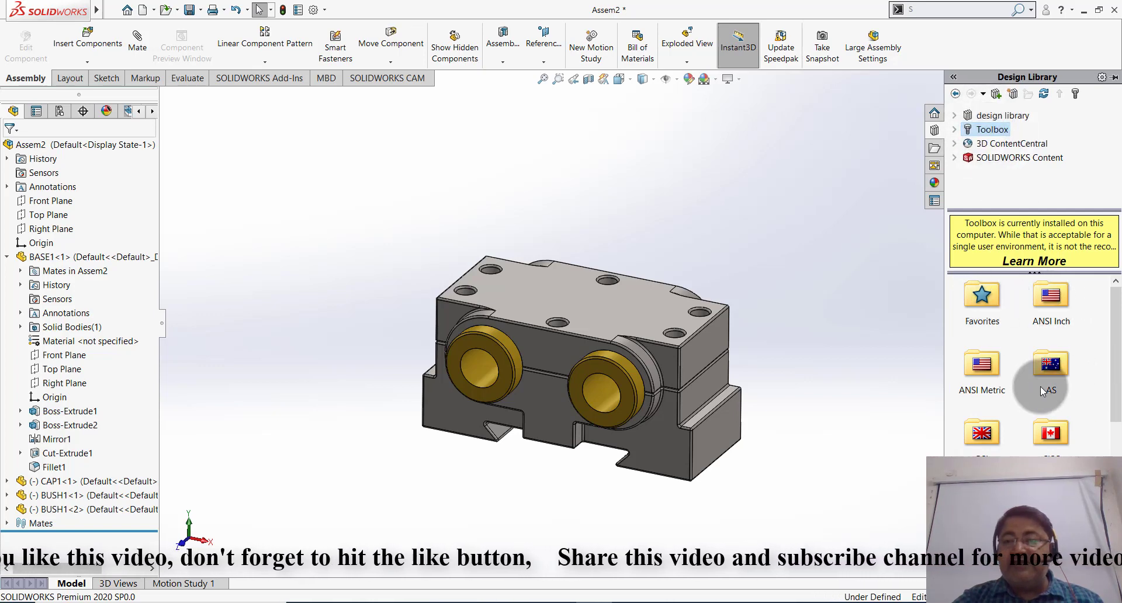
double_click(977, 378)
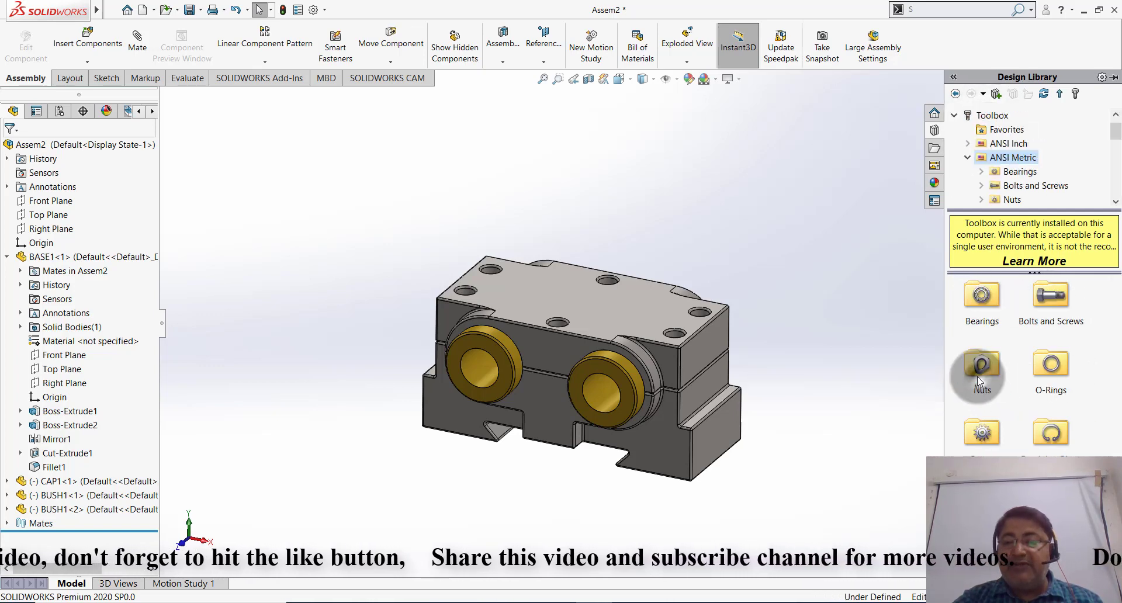
double_click(1057, 306)
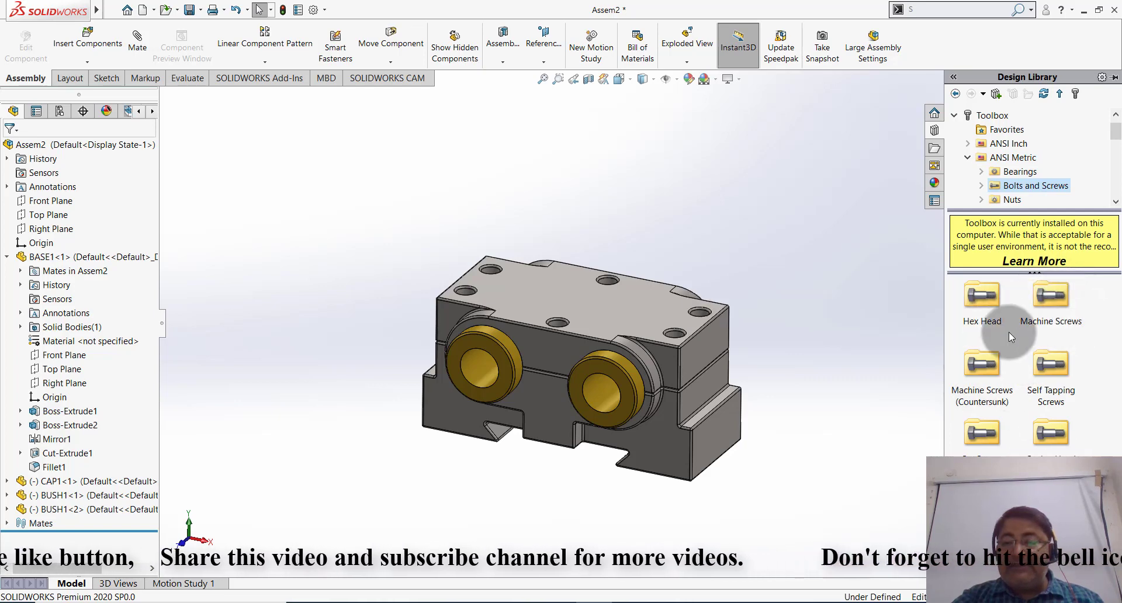
mouse_move(981, 298)
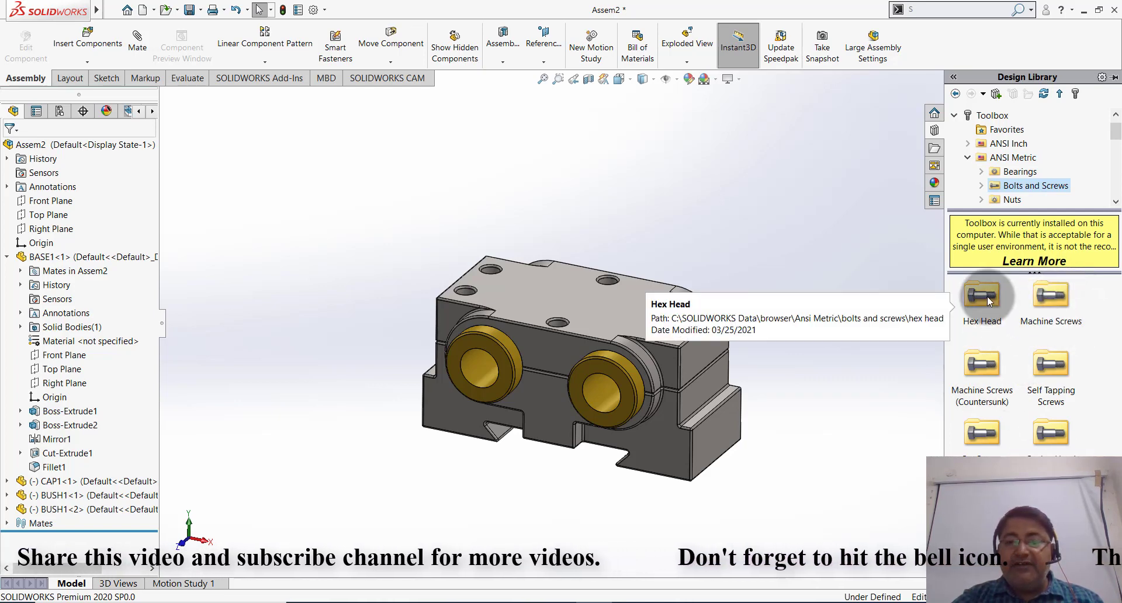
double_click(986, 296)
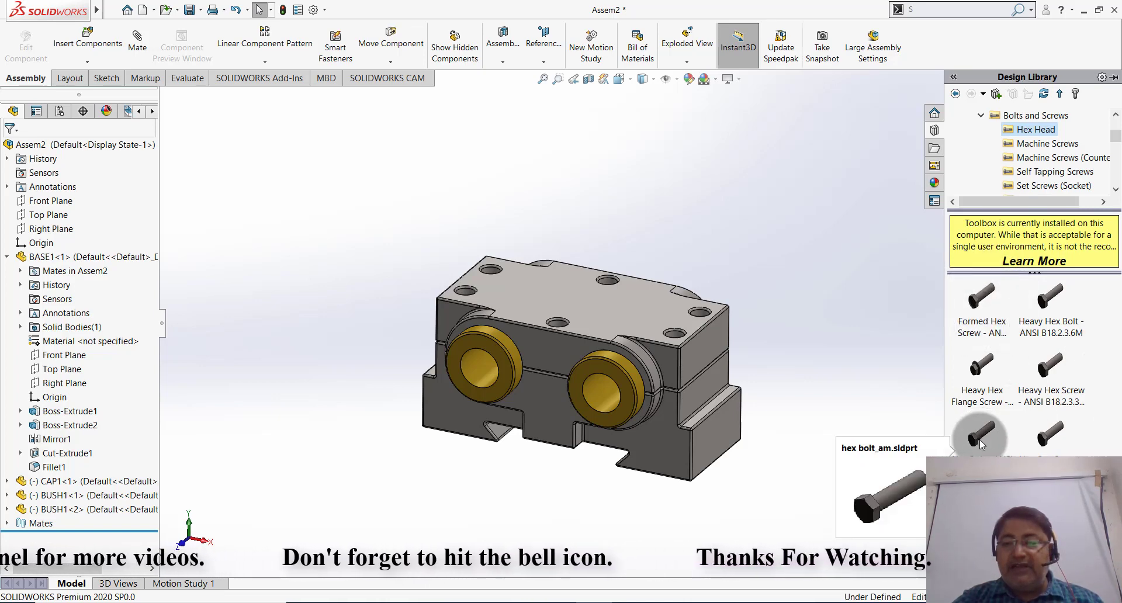
mouse_move(981, 444)
mouse_down()
mouse_move(467, 204)
mouse_move(503, 142)
mouse_up()
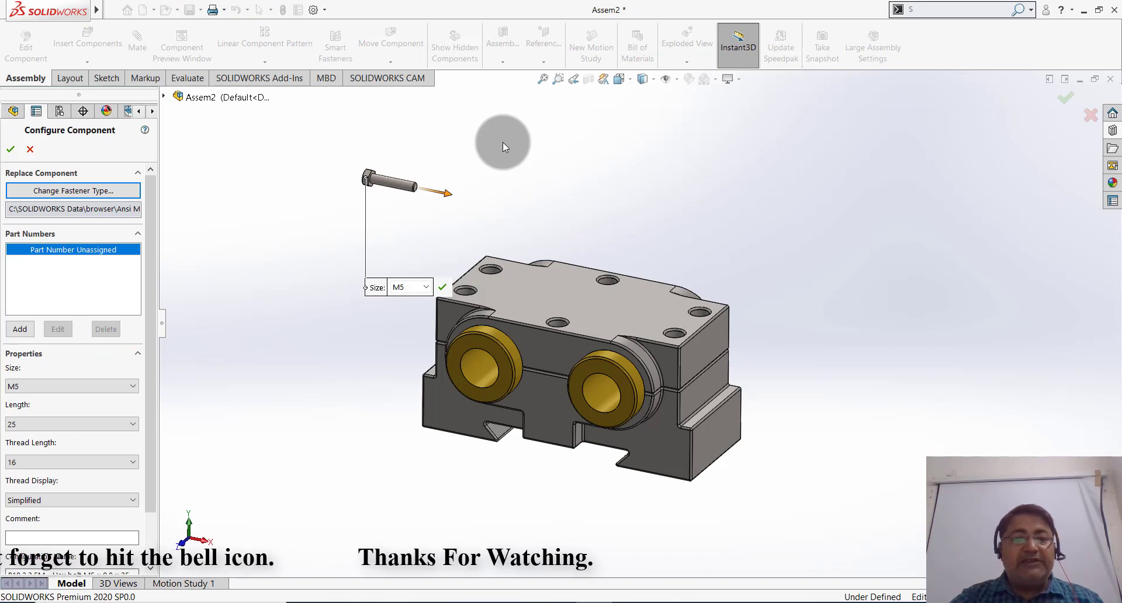
Step: Set the hex bolt's size to M10 and its length to 50
click(425, 287)
click(413, 327)
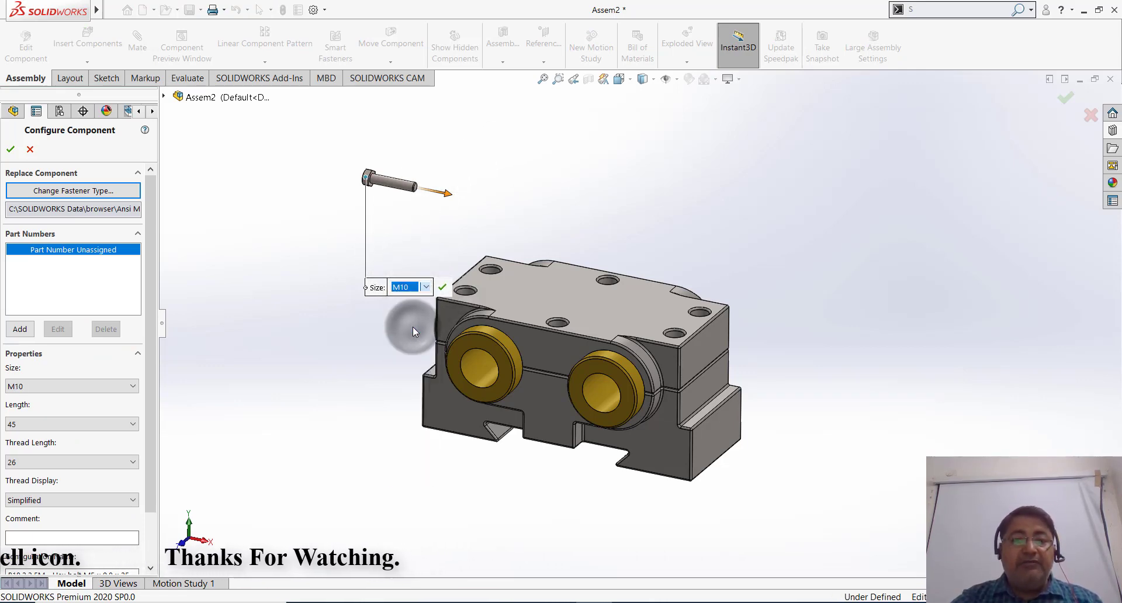
click(75, 424)
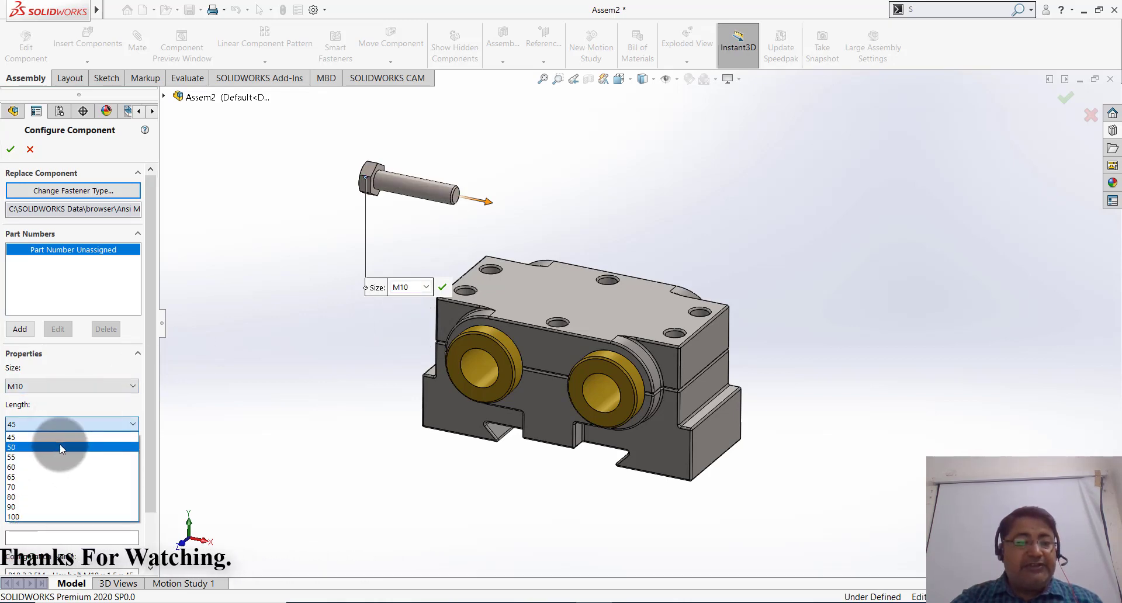
click(60, 446)
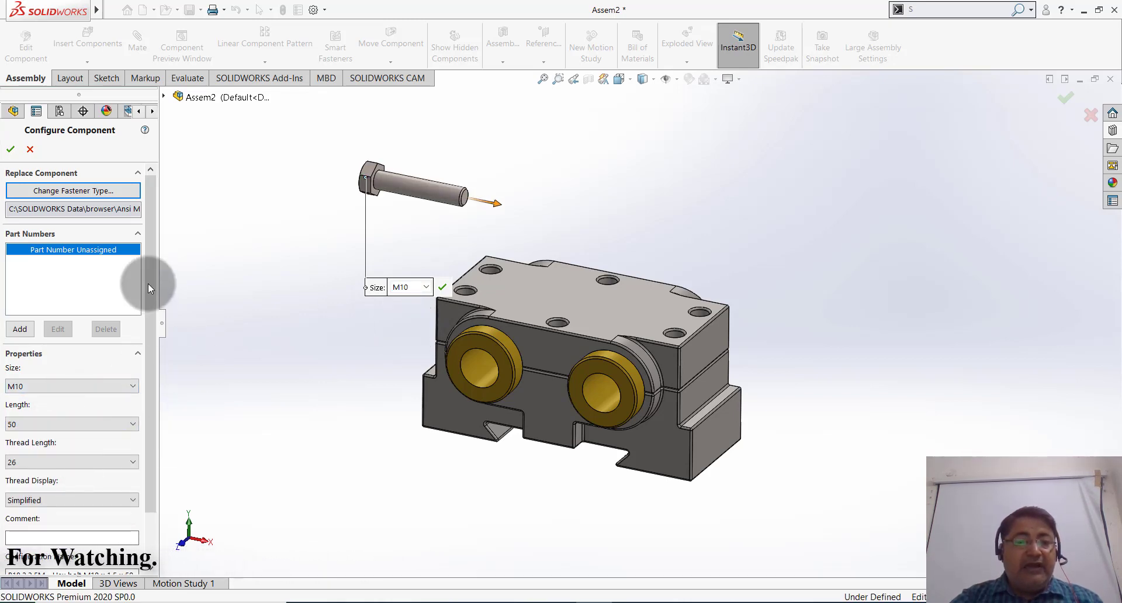
drag(146, 254, 144, 303)
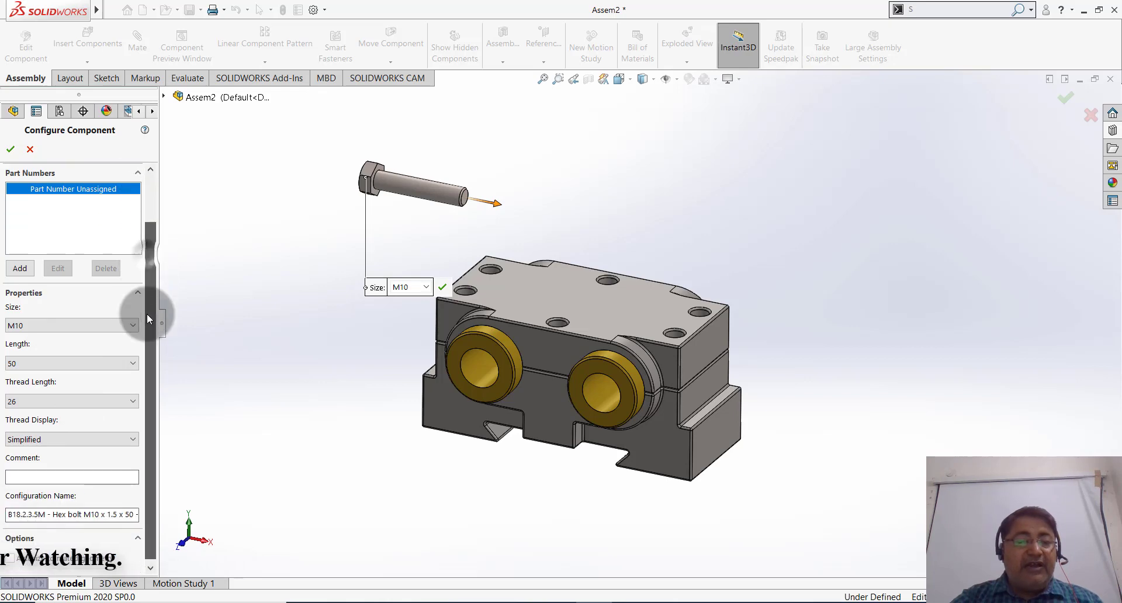
Step: Set the thread length to 50 and the thread display to Cosmetic
click(107, 401)
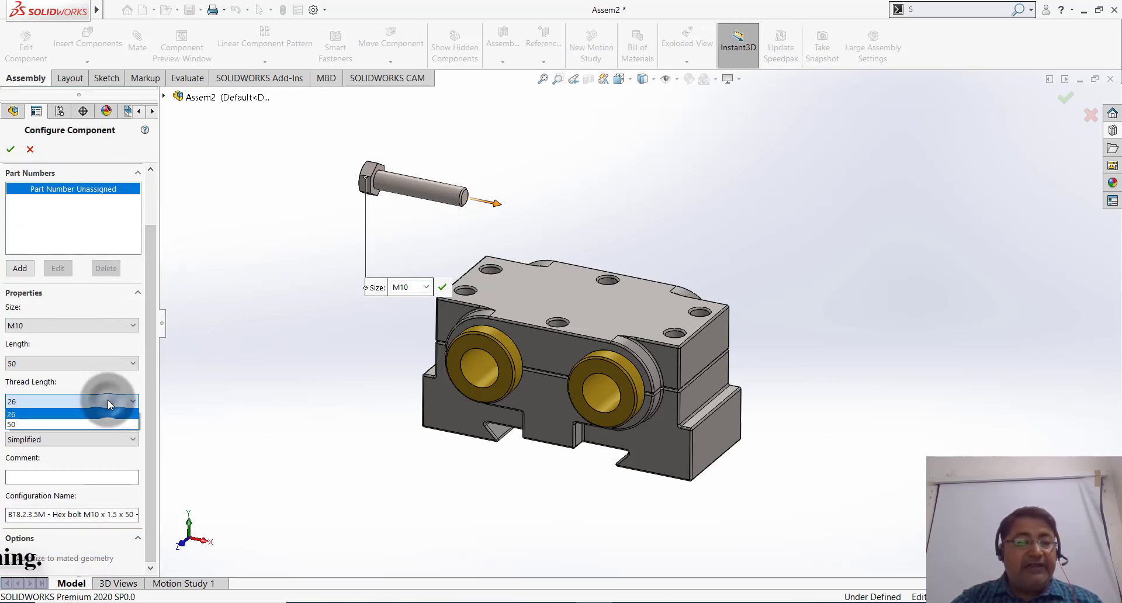
click(73, 425)
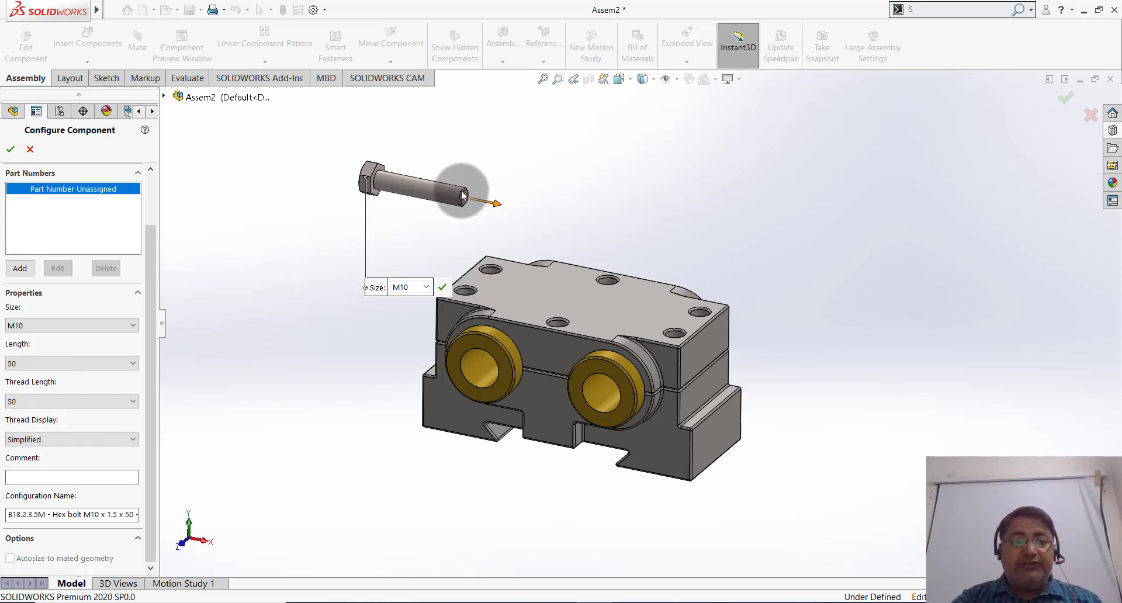
click(128, 440)
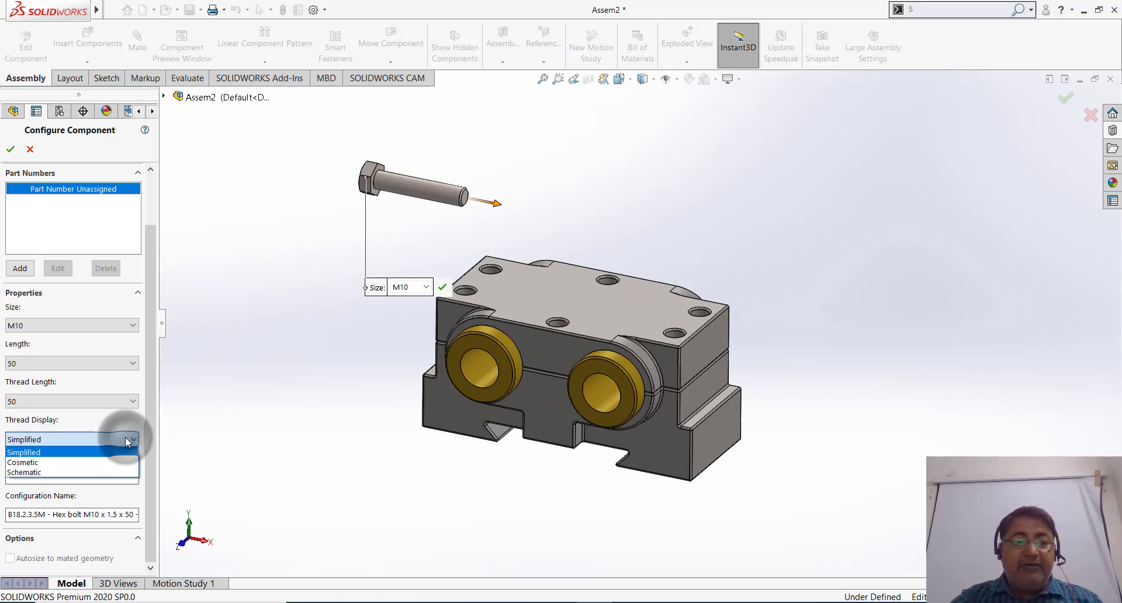
click(66, 464)
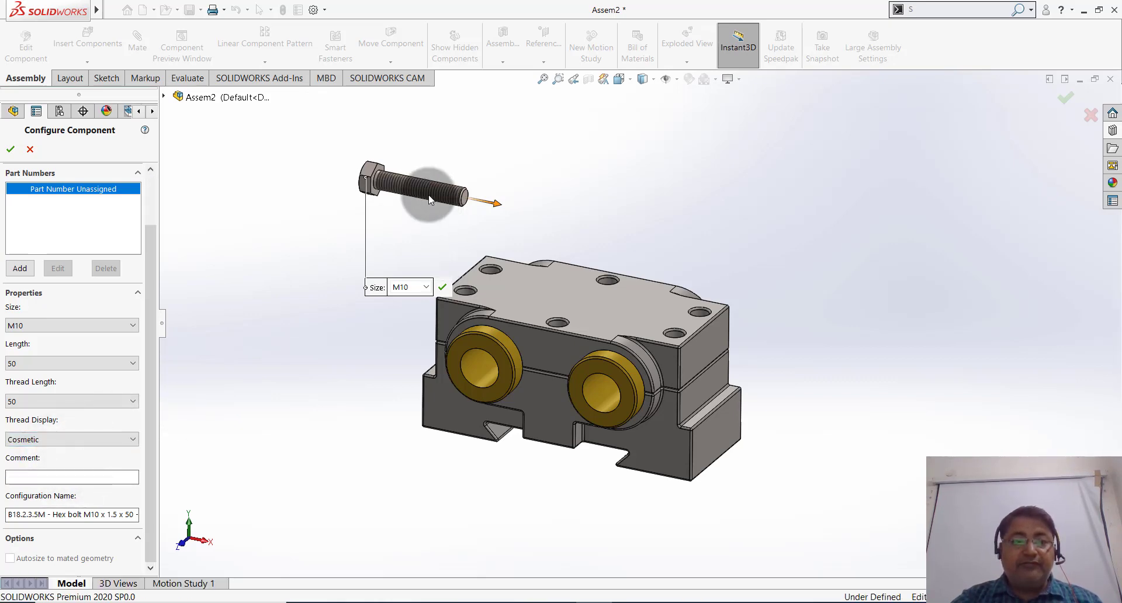
scroll(453, 181, down, 5)
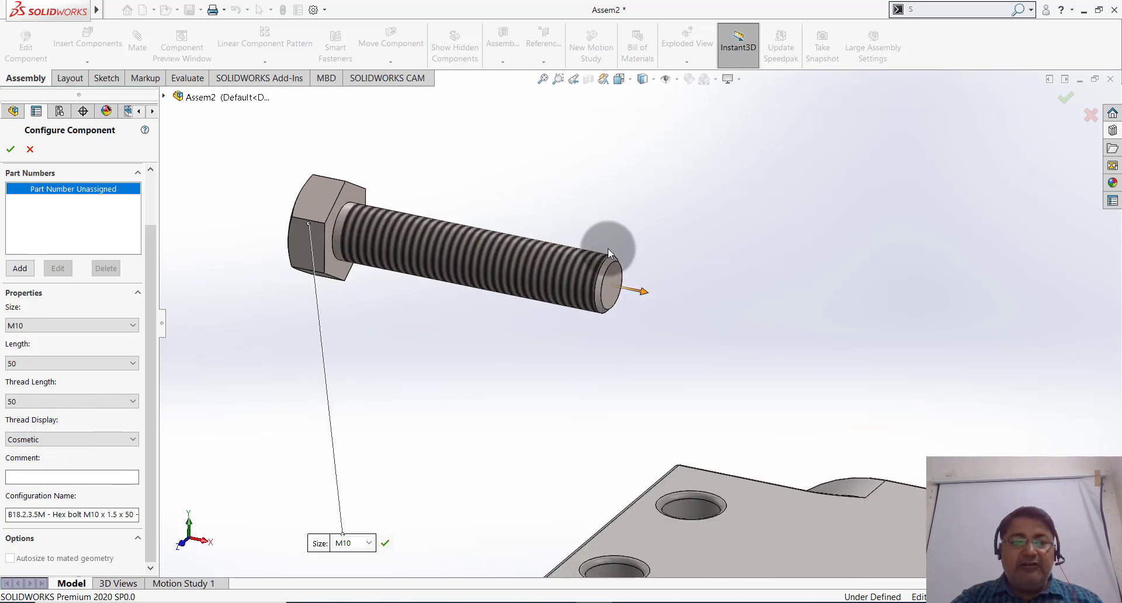
scroll(608, 248, down, 1)
scroll(583, 211, up, 3)
scroll(583, 211, up, 2)
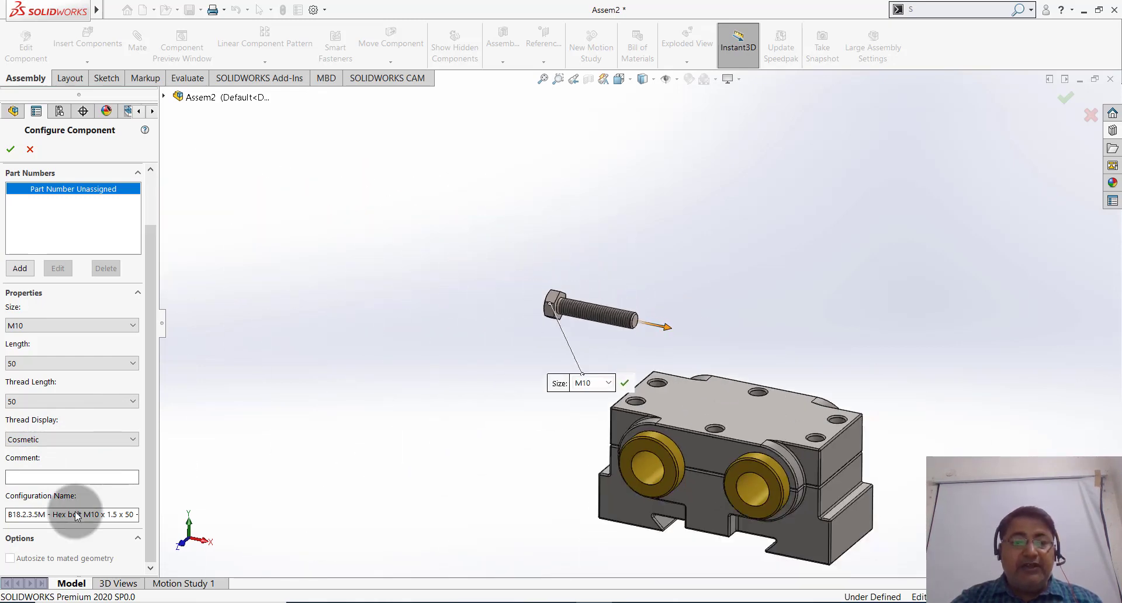
Step: Try Schematic thread display, revert to Cosmetic, and accept the M10 × 50 bolt
click(107, 437)
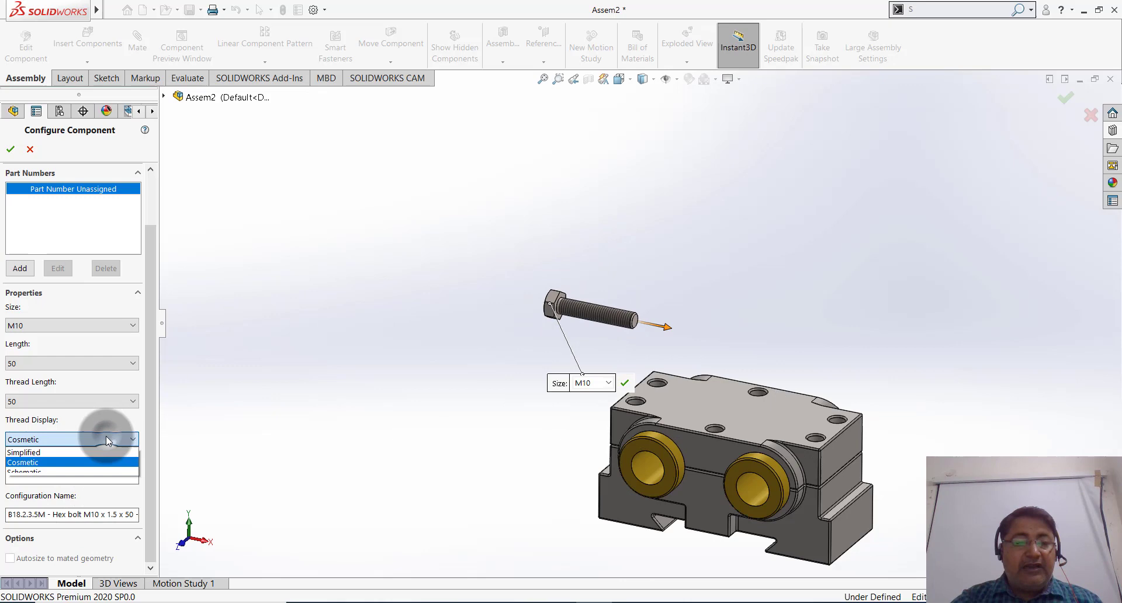
click(55, 472)
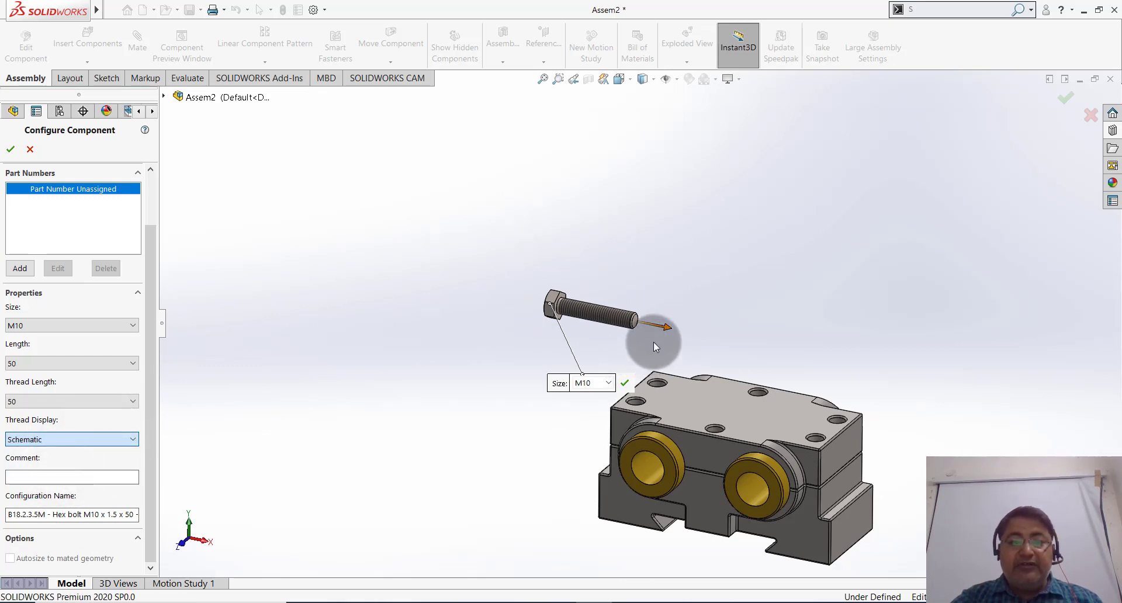
scroll(640, 315, down, 1)
scroll(635, 304, down, 2)
scroll(635, 303, down, 2)
scroll(635, 303, down, 2)
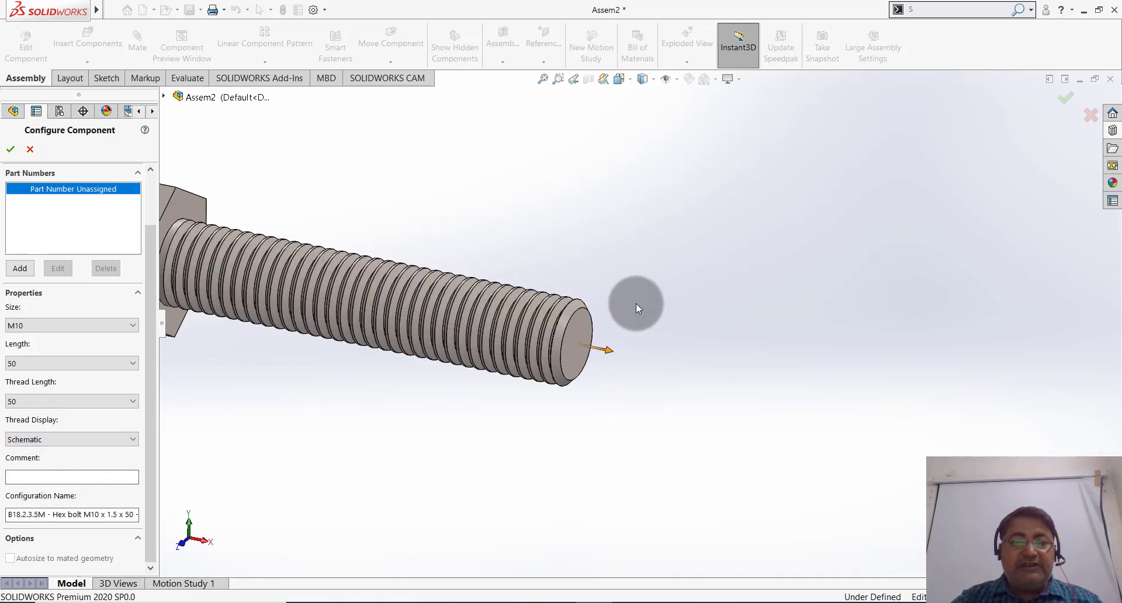
scroll(636, 303, up, 3)
scroll(625, 328, up, 1)
scroll(634, 329, up, 1)
scroll(644, 331, up, 1)
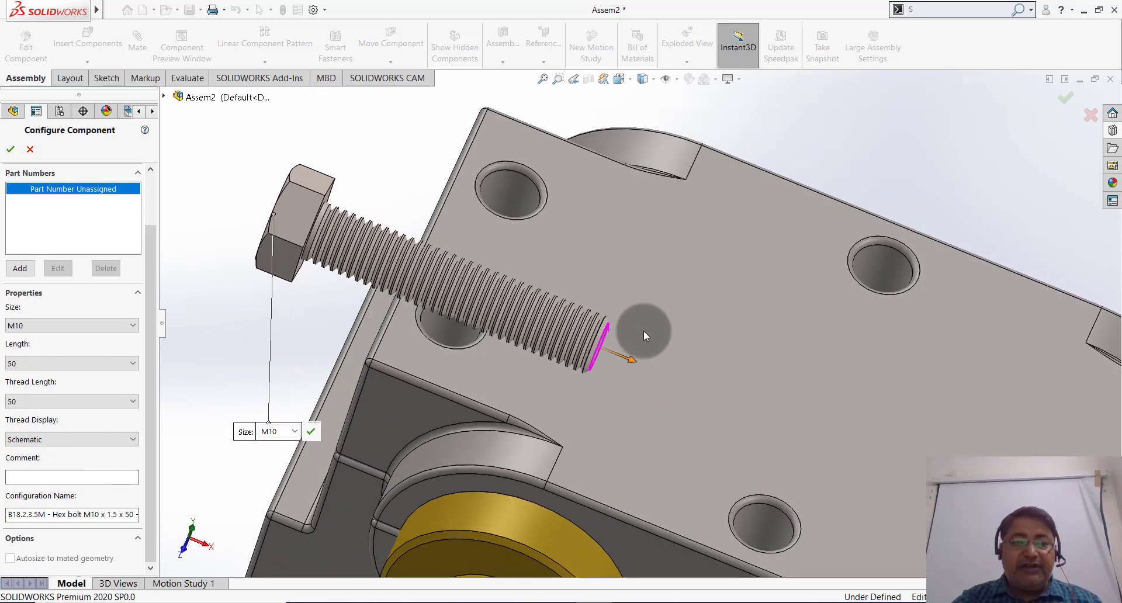
scroll(629, 299, up, 3)
scroll(629, 299, up, 2)
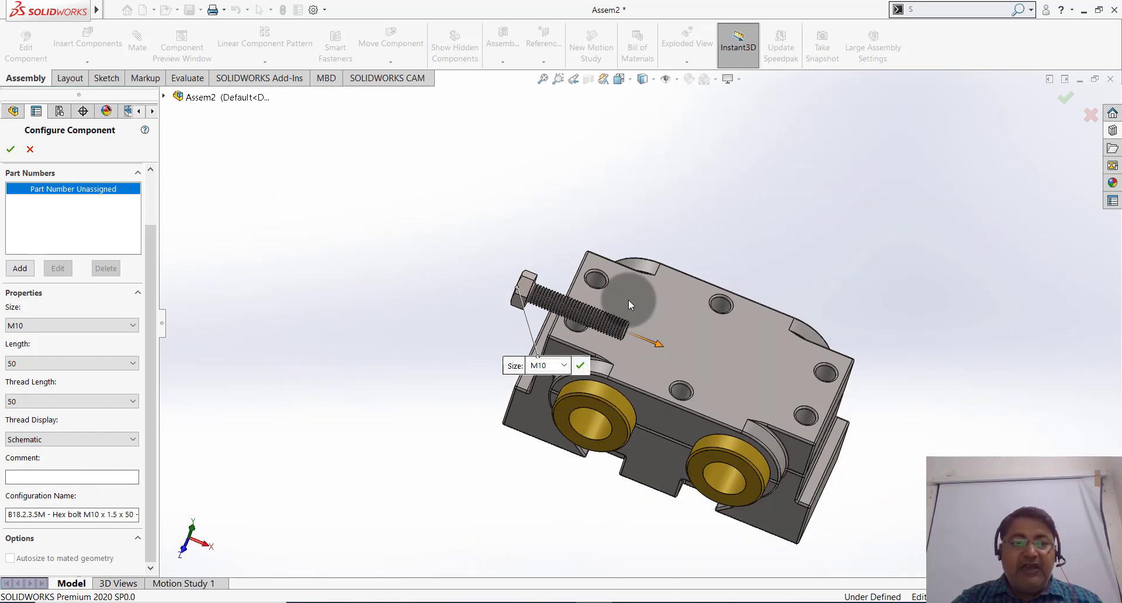
click(89, 441)
click(57, 464)
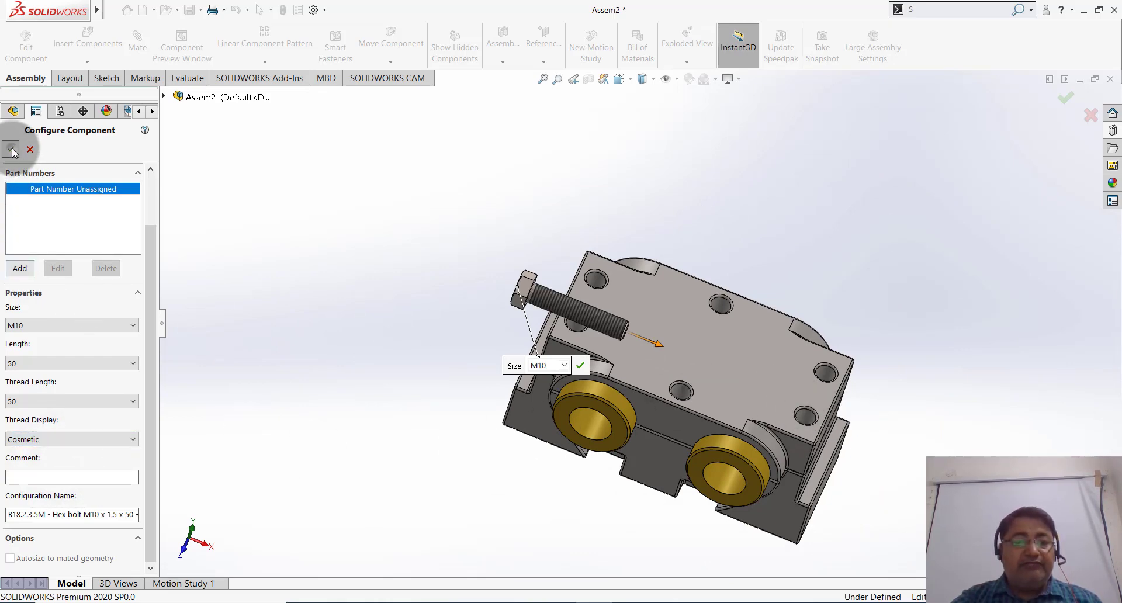
click(11, 150)
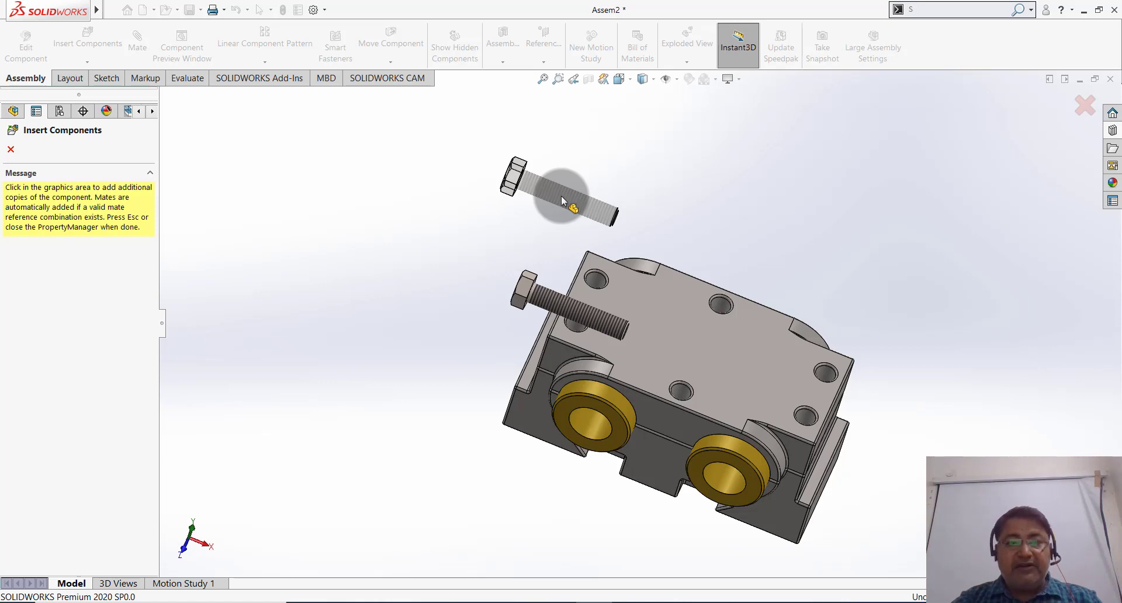
Step: Stop inserting after one hex bolt and orbit the assembly to a better working angle
key(Escape)
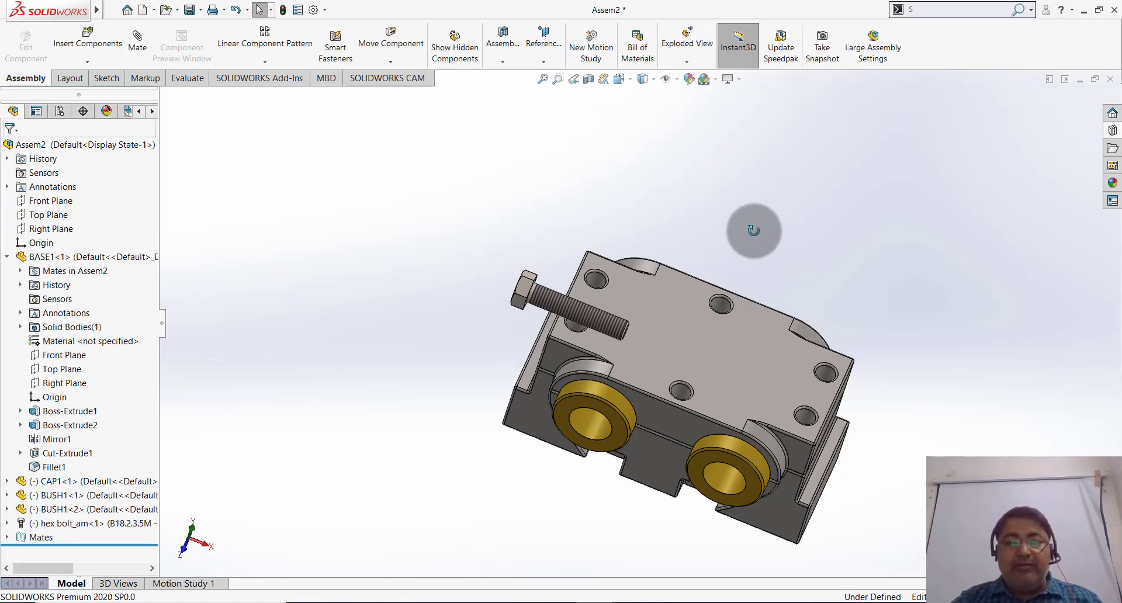
mouse_move(753, 230)
middle_down()
mouse_move(739, 220)
mouse_move(822, 250)
mouse_move(915, 349)
middle_up()
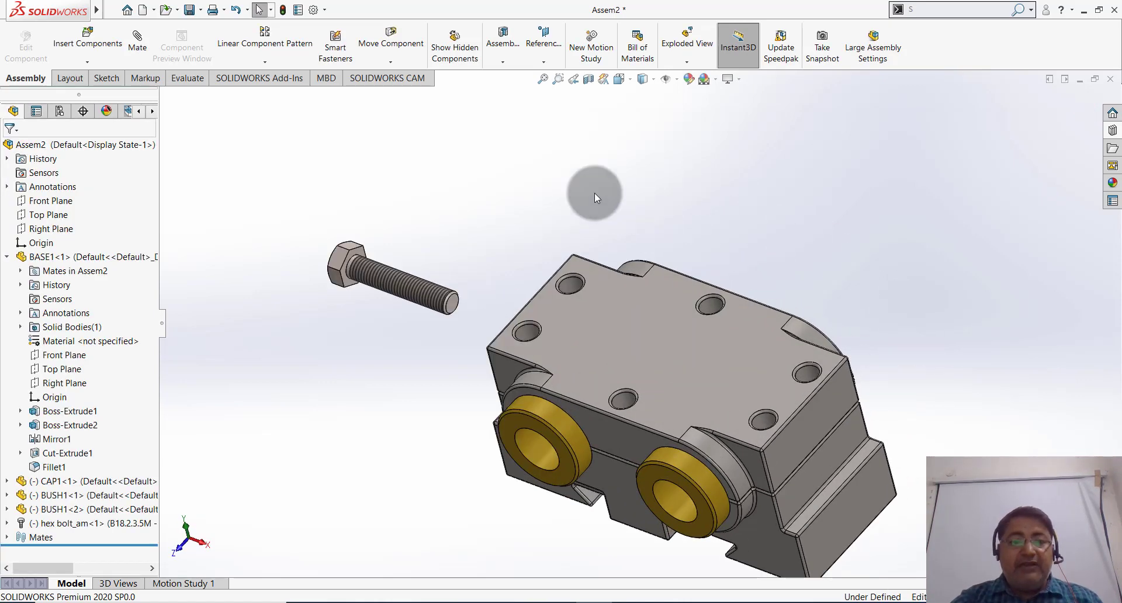
middle_drag(594, 193, 607, 205)
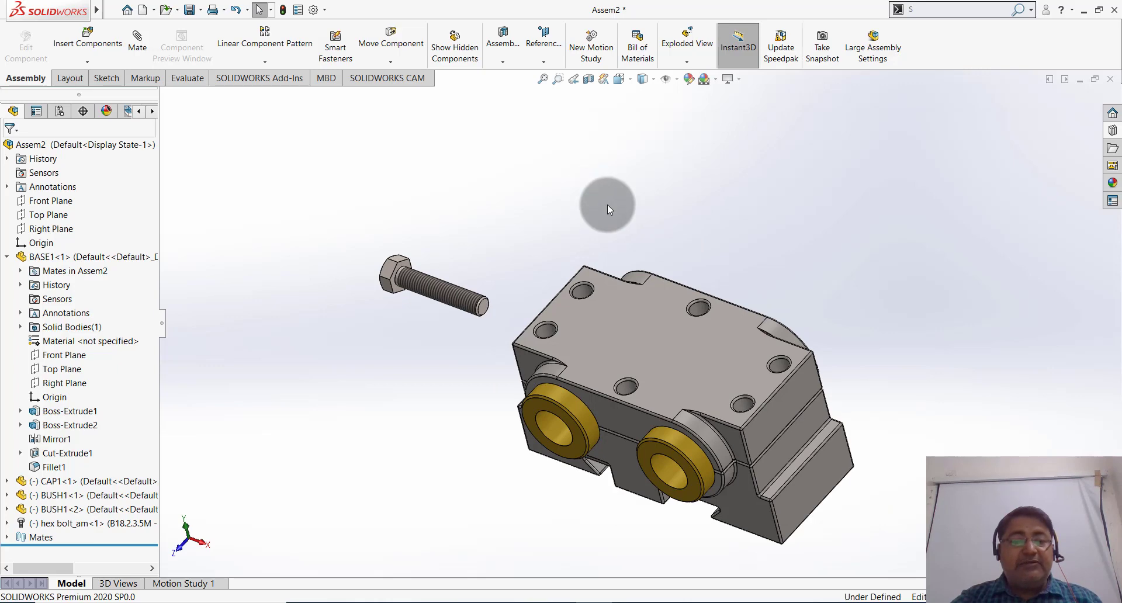
Step: Mate the bolt shank concentric with a cap bolt hole, flipped so the head sits on top
click(144, 51)
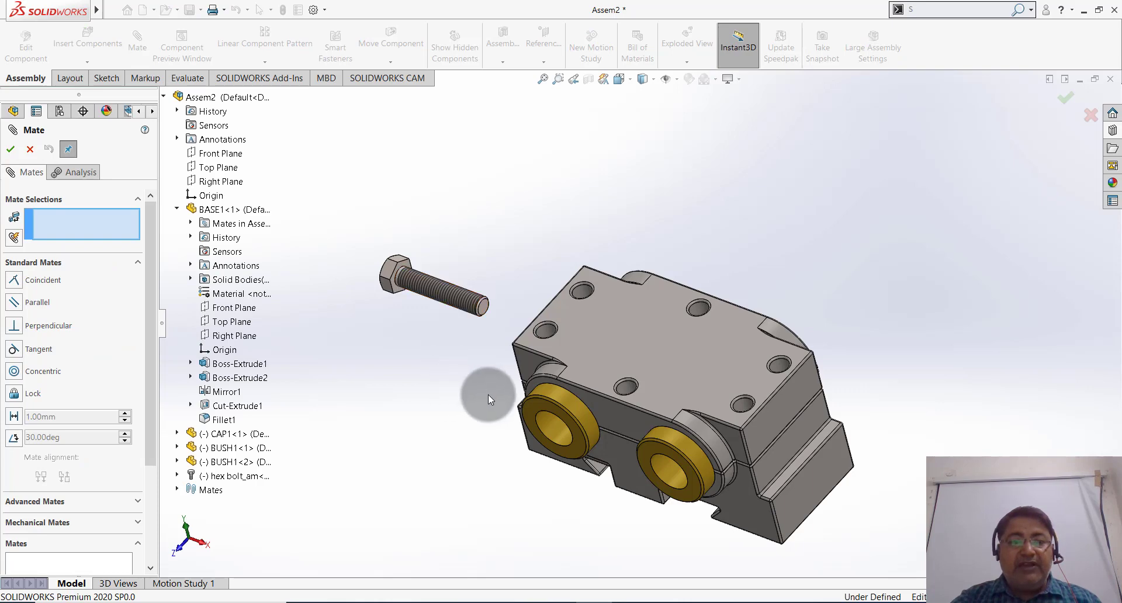
click(547, 335)
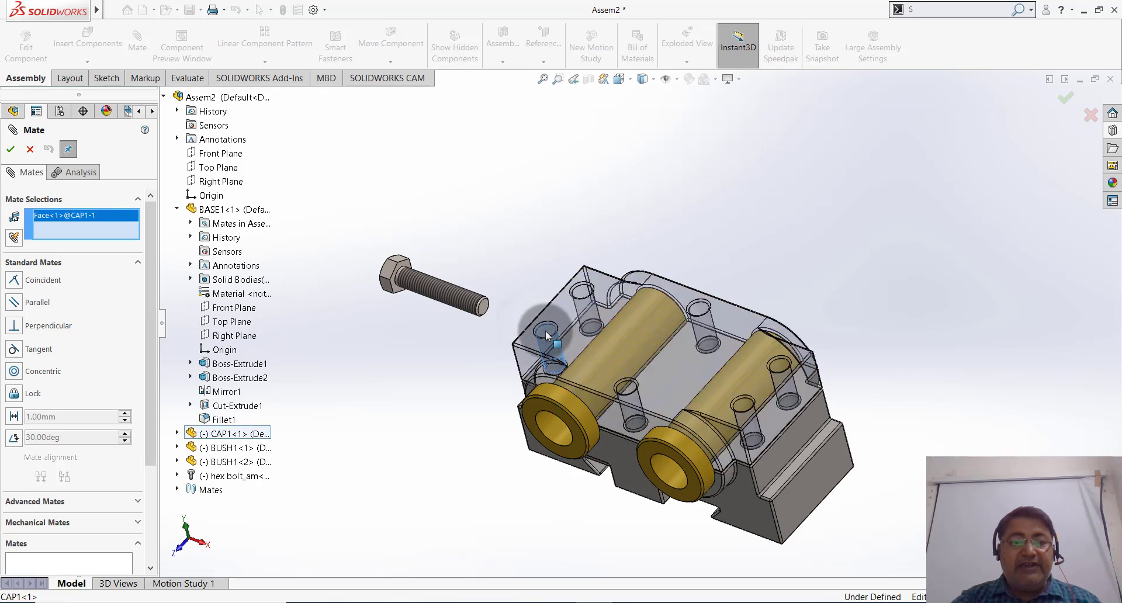
scroll(459, 255, down, 3)
scroll(458, 255, down, 1)
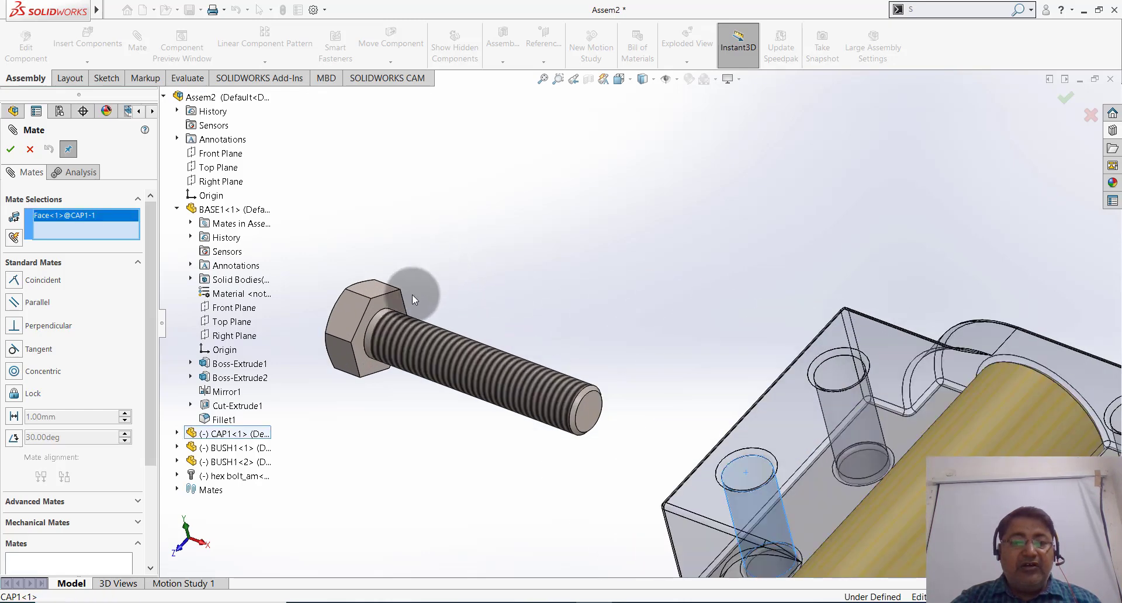
scroll(379, 317, down, 2)
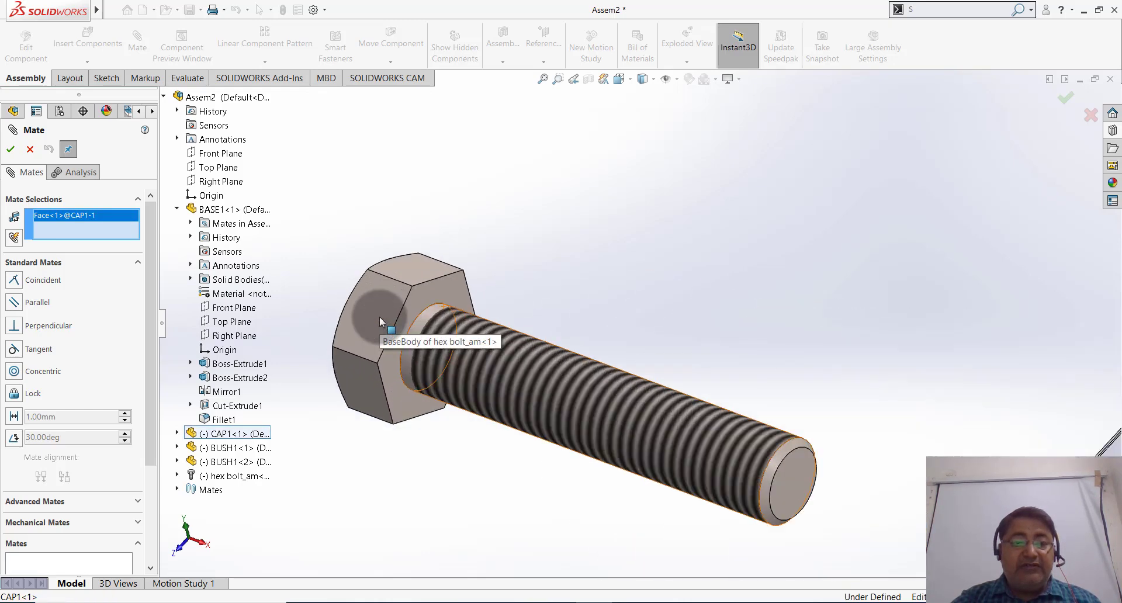
click(420, 323)
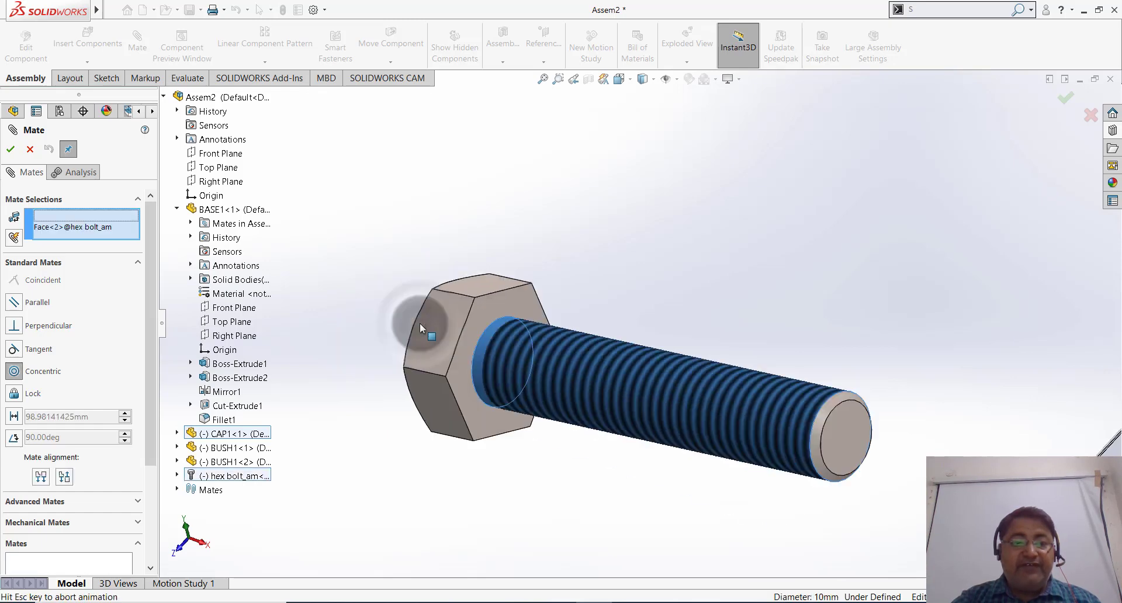
scroll(533, 332, up, 2)
scroll(533, 332, up, 1)
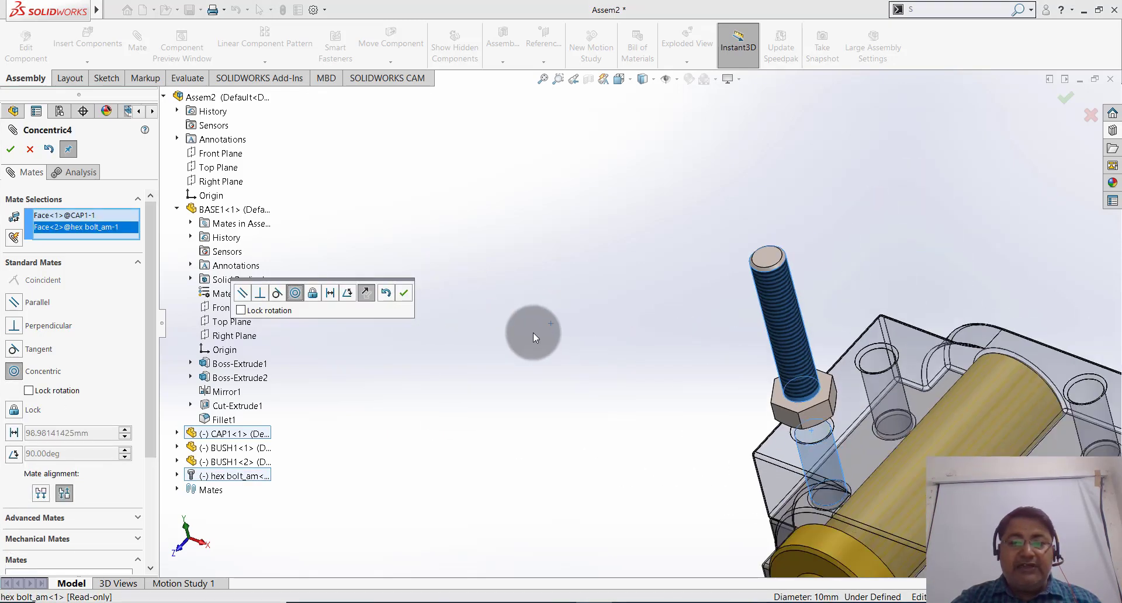
click(364, 294)
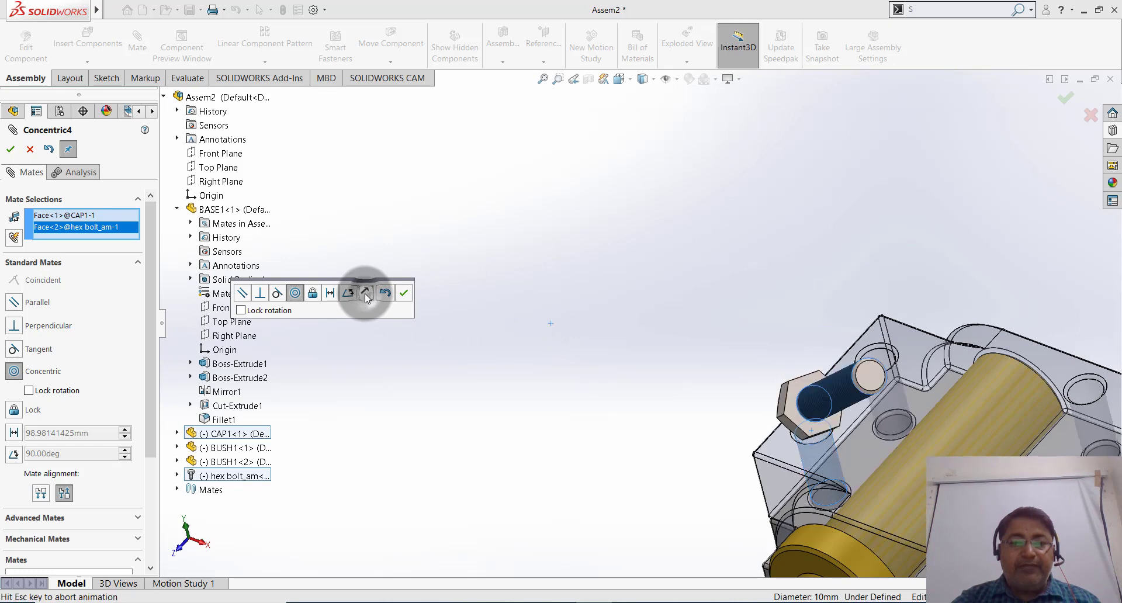
click(404, 294)
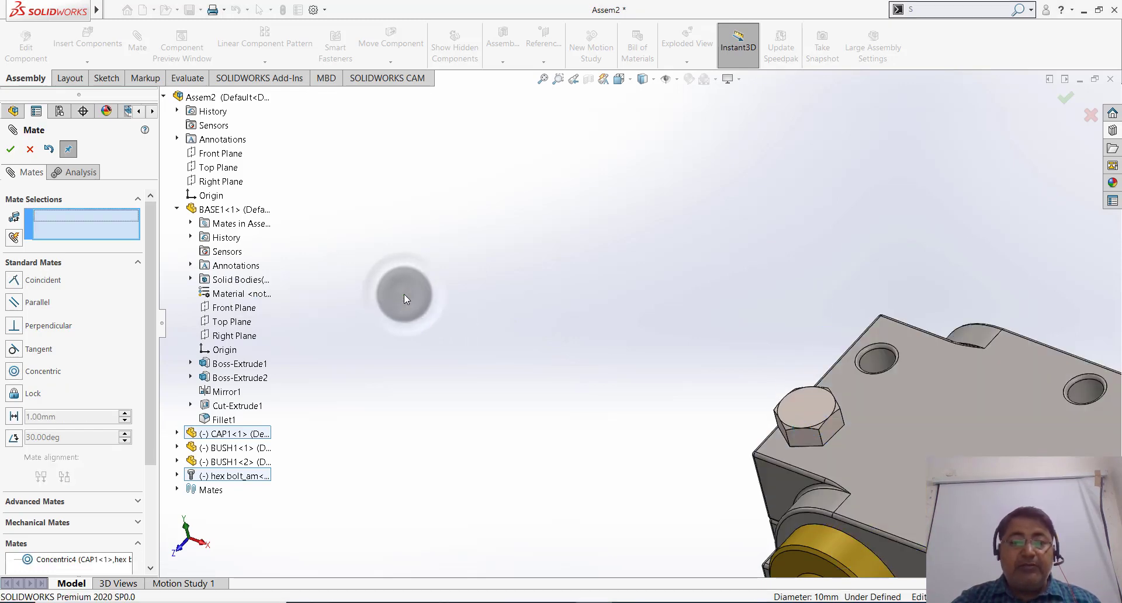
mouse_move(404, 293)
middle_down()
mouse_move(454, 307)
mouse_move(487, 350)
mouse_move(521, 230)
mouse_move(496, 300)
middle_up()
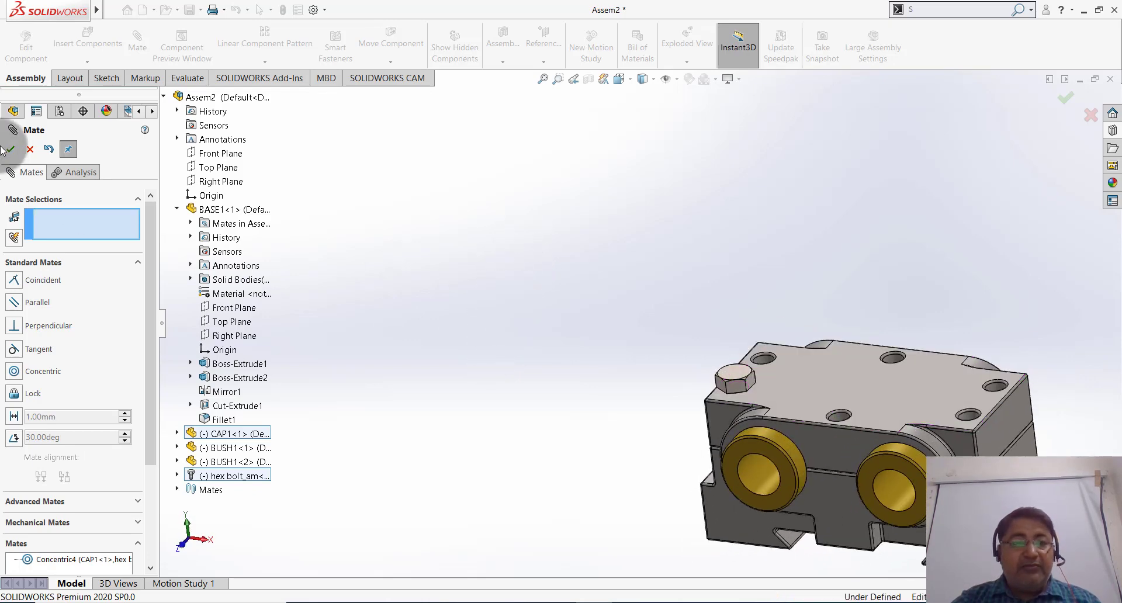
click(30, 149)
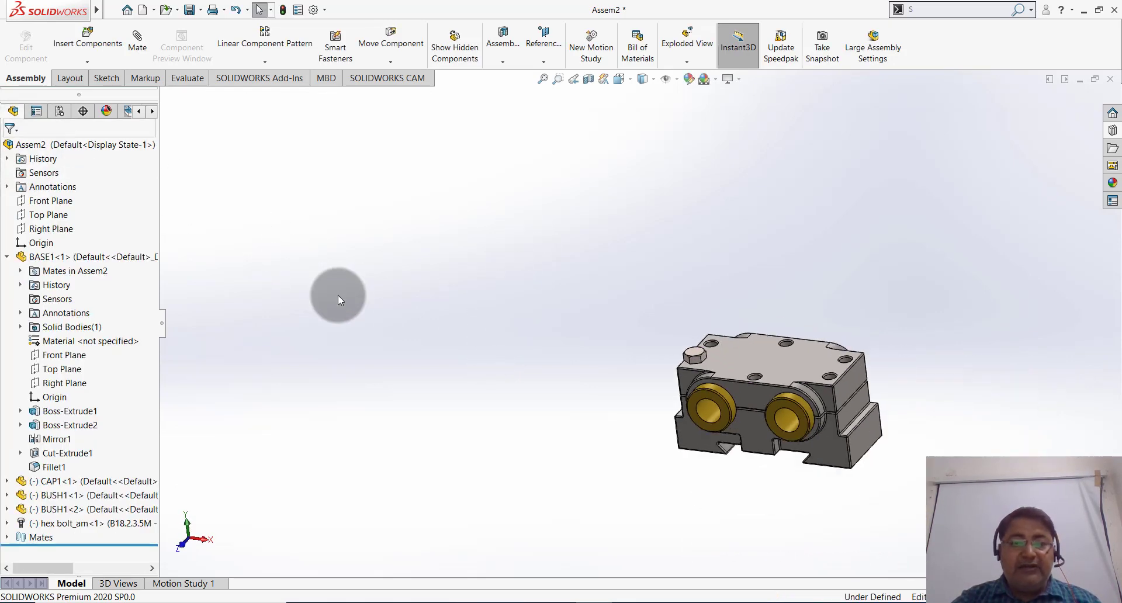
Step: Drag the hex bolt upward with Move Component, tilting the cap off the base
scroll(898, 389, down, 3)
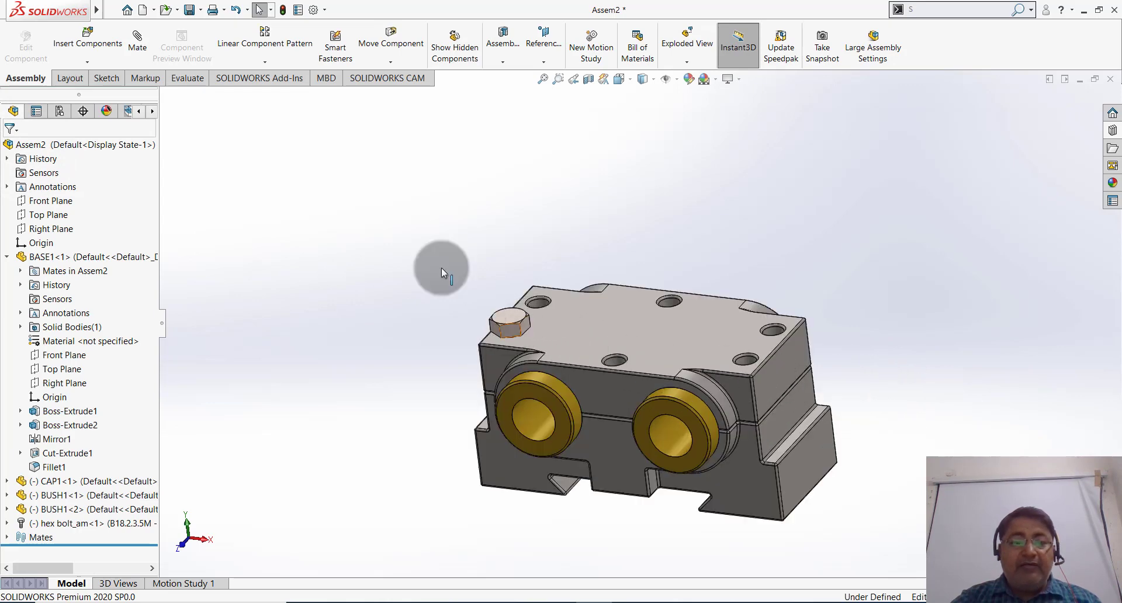
click(399, 63)
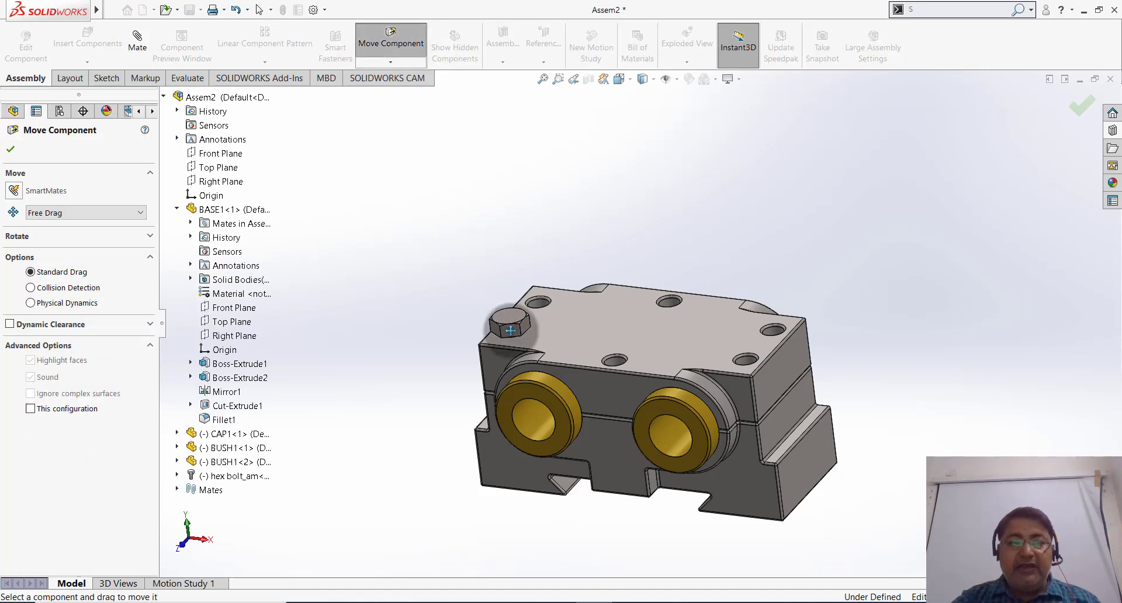
mouse_move(494, 323)
mouse_down()
mouse_move(496, 244)
mouse_move(523, 257)
mouse_move(521, 228)
mouse_move(527, 299)
mouse_move(486, 245)
mouse_move(464, 243)
mouse_up()
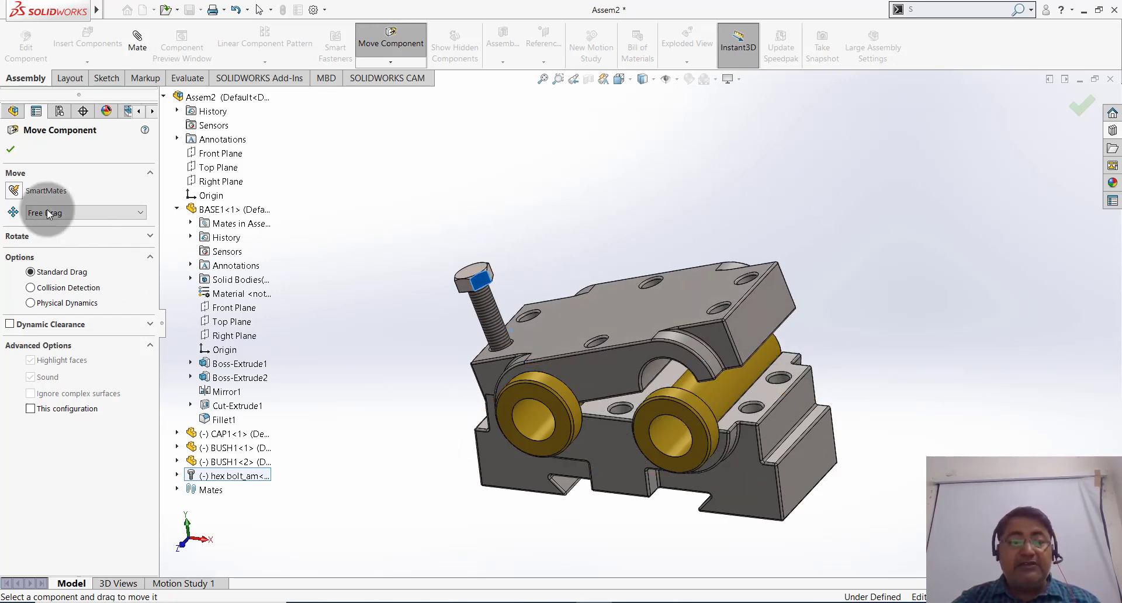
key(Escape)
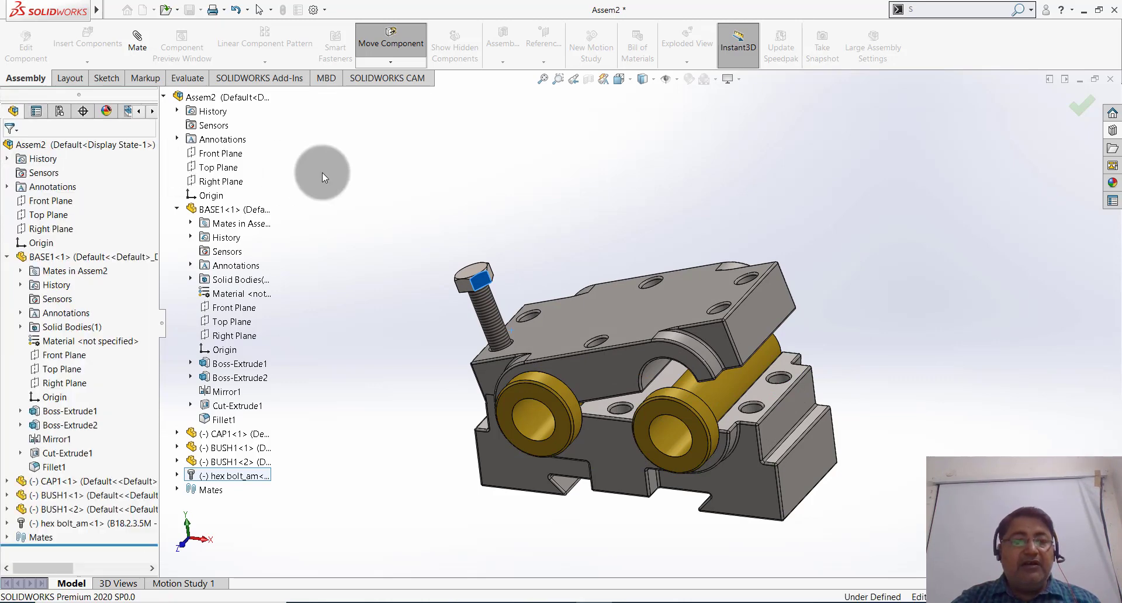
click(136, 44)
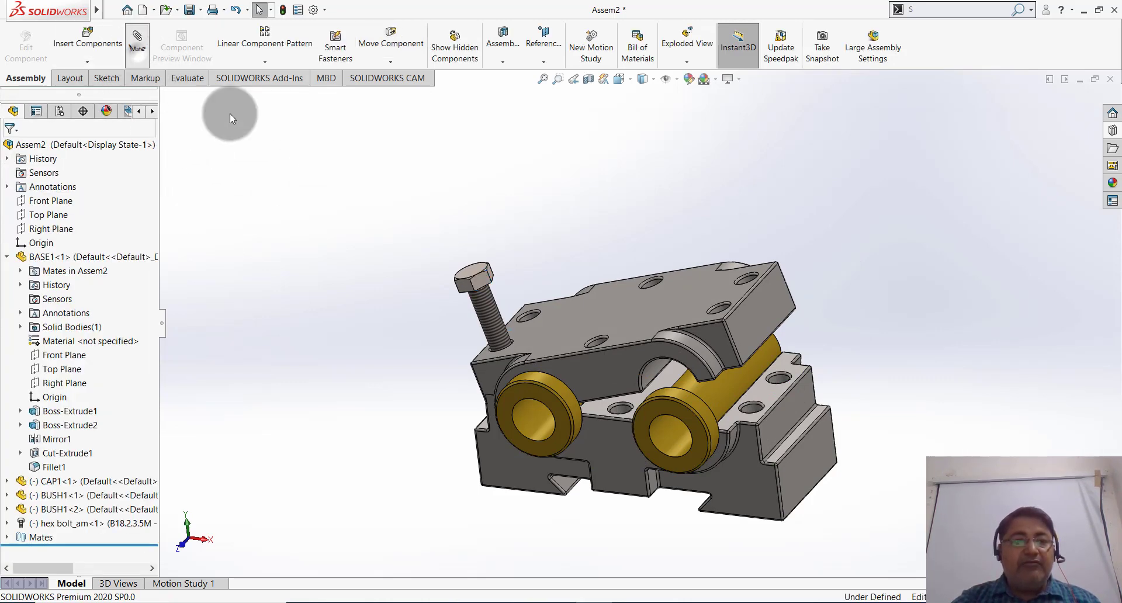
Step: Make the base's top face coincident with the cap's underside as Coincident8
click(768, 395)
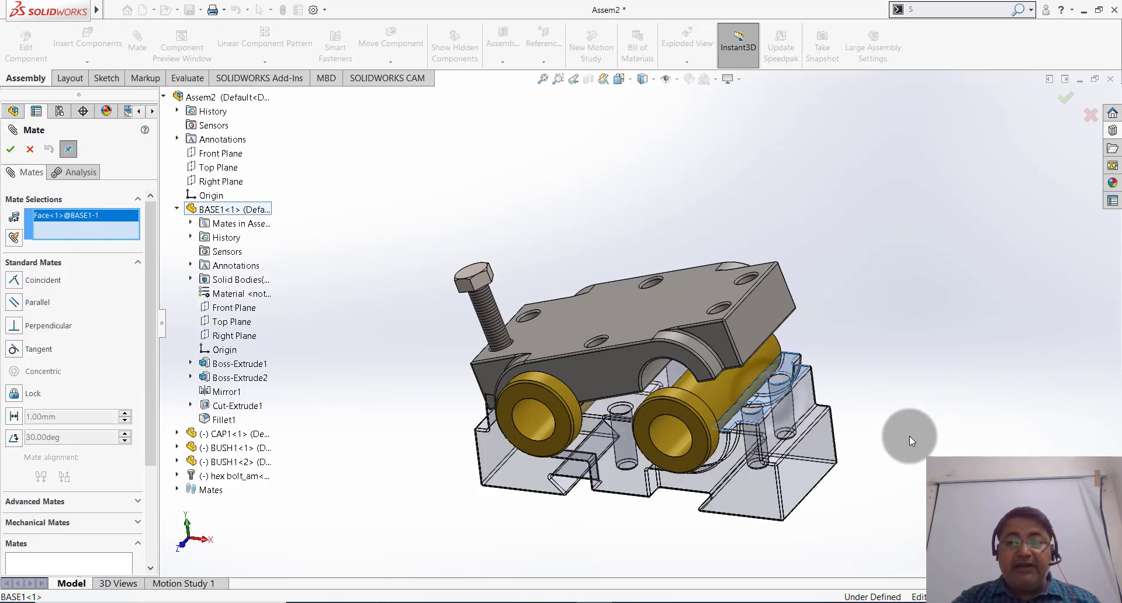
middle_drag(909, 436, 863, 321)
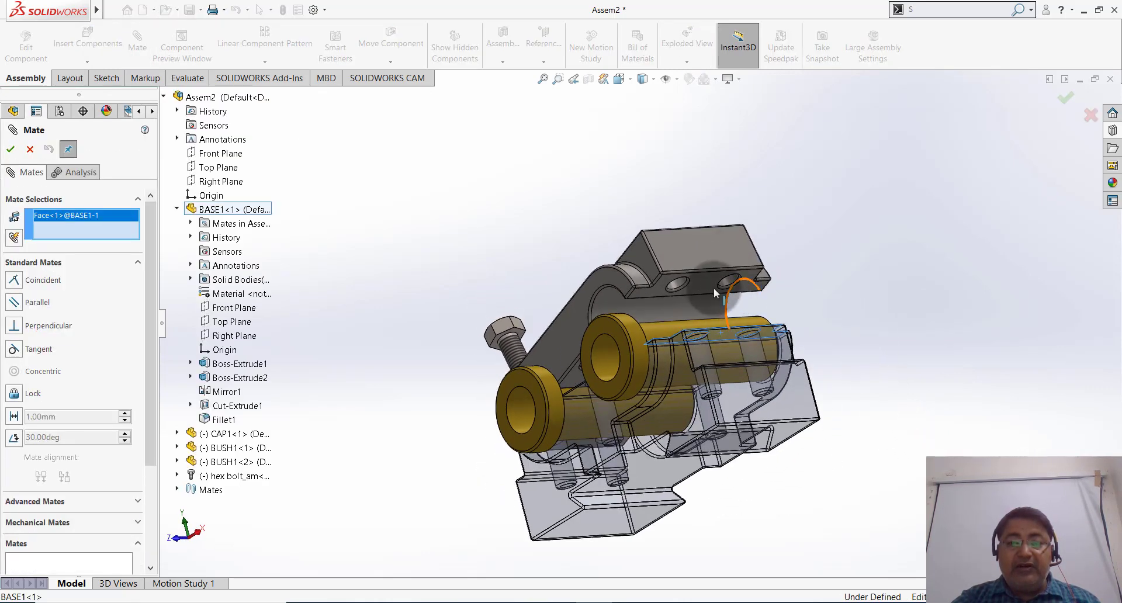
click(704, 285)
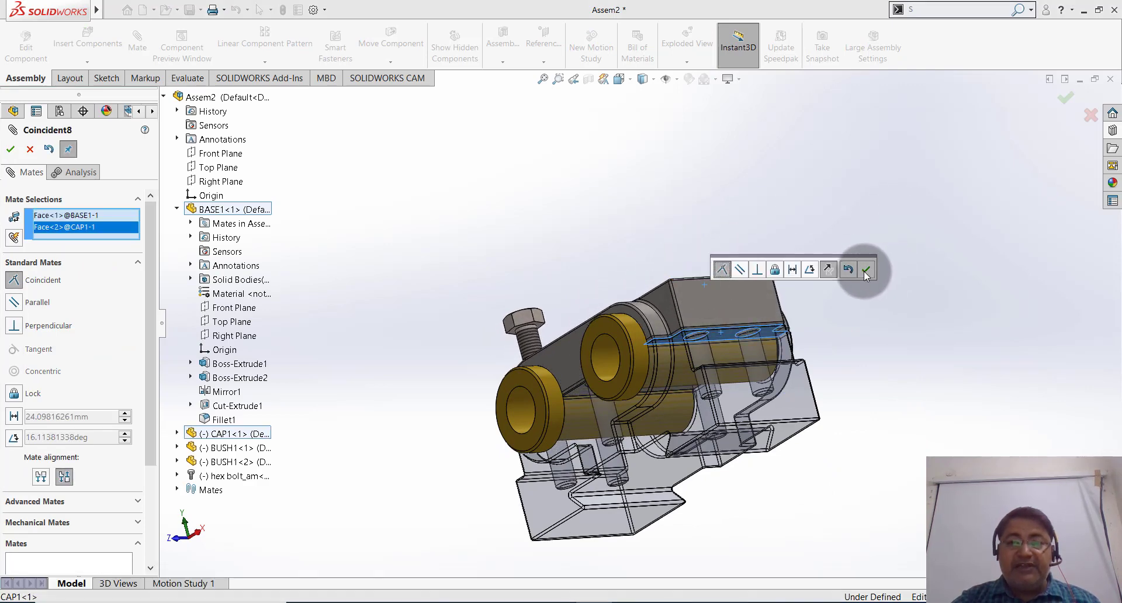
click(865, 270)
mouse_move(835, 254)
middle_down()
mouse_move(824, 281)
mouse_move(896, 313)
mouse_move(874, 304)
mouse_move(919, 224)
mouse_move(901, 225)
mouse_move(896, 295)
mouse_move(871, 336)
mouse_move(824, 334)
middle_up()
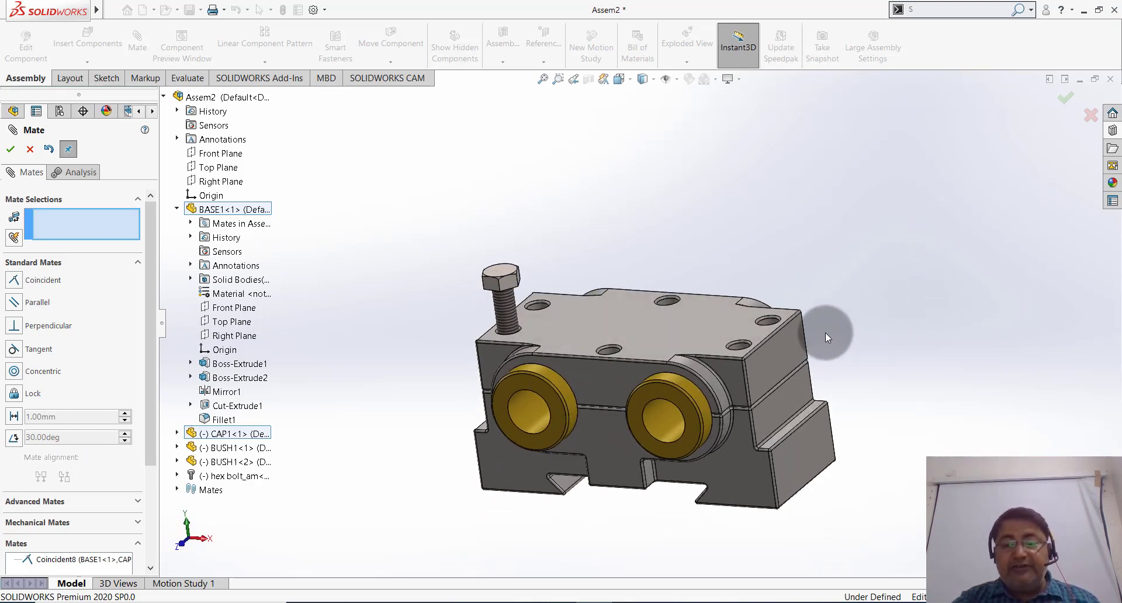
mouse_move(631, 263)
middle_down()
mouse_move(549, 226)
mouse_move(544, 254)
middle_up()
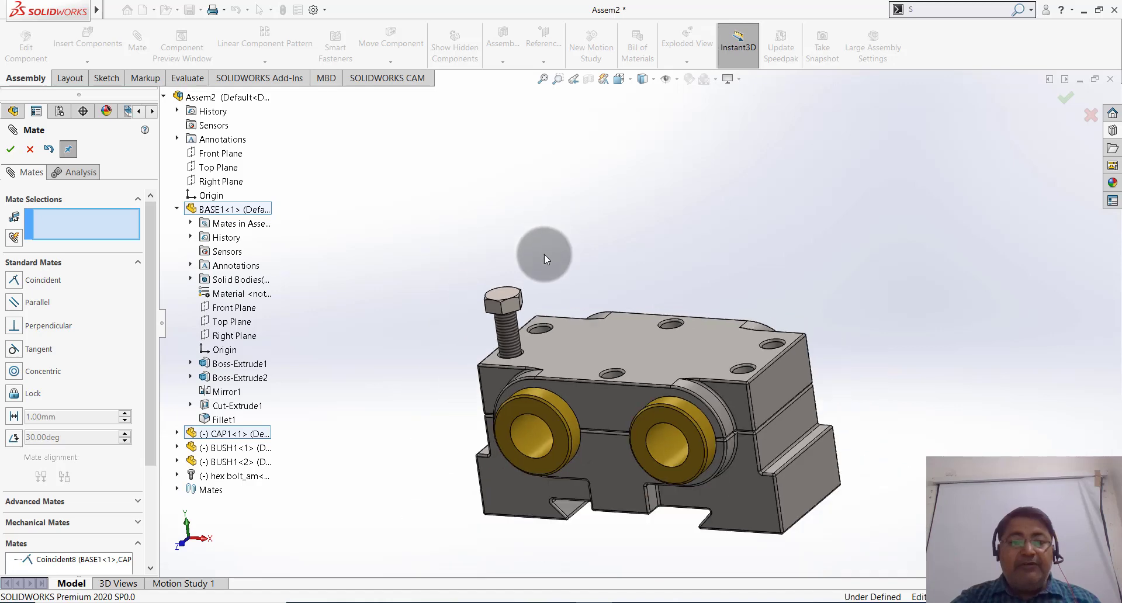
click(31, 150)
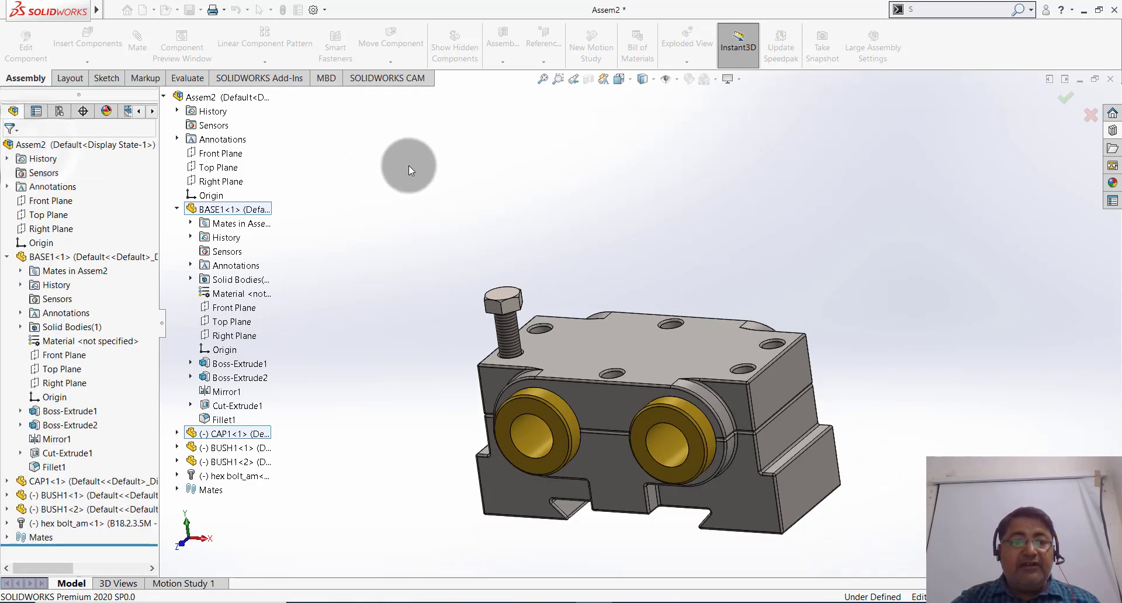
click(532, 261)
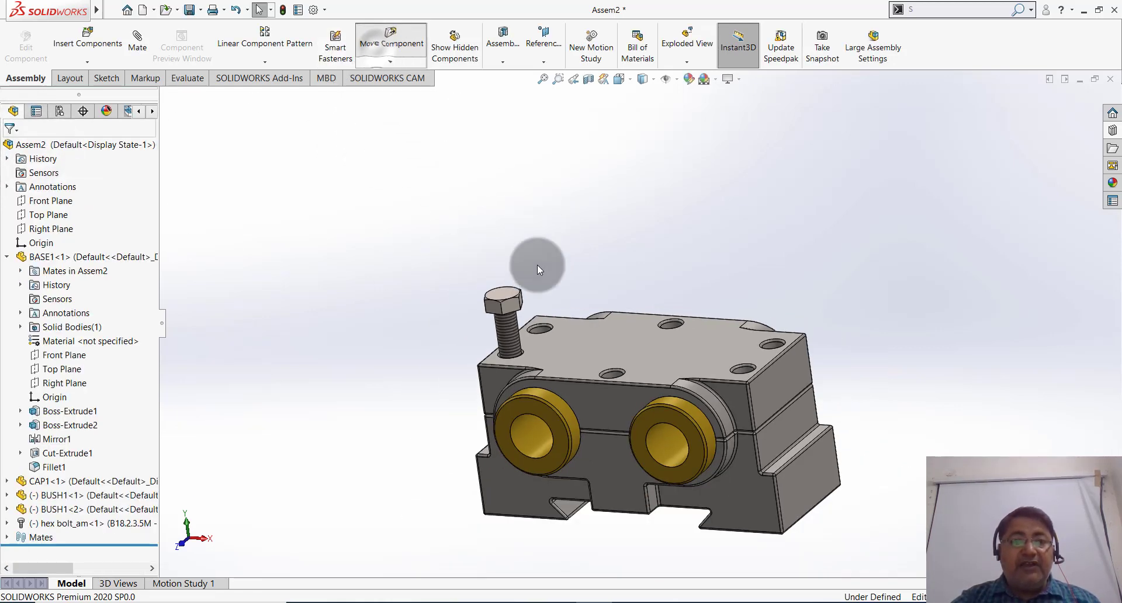
Step: Lift the hex bolt up out of its hole and finish the move
drag(512, 306, 514, 261)
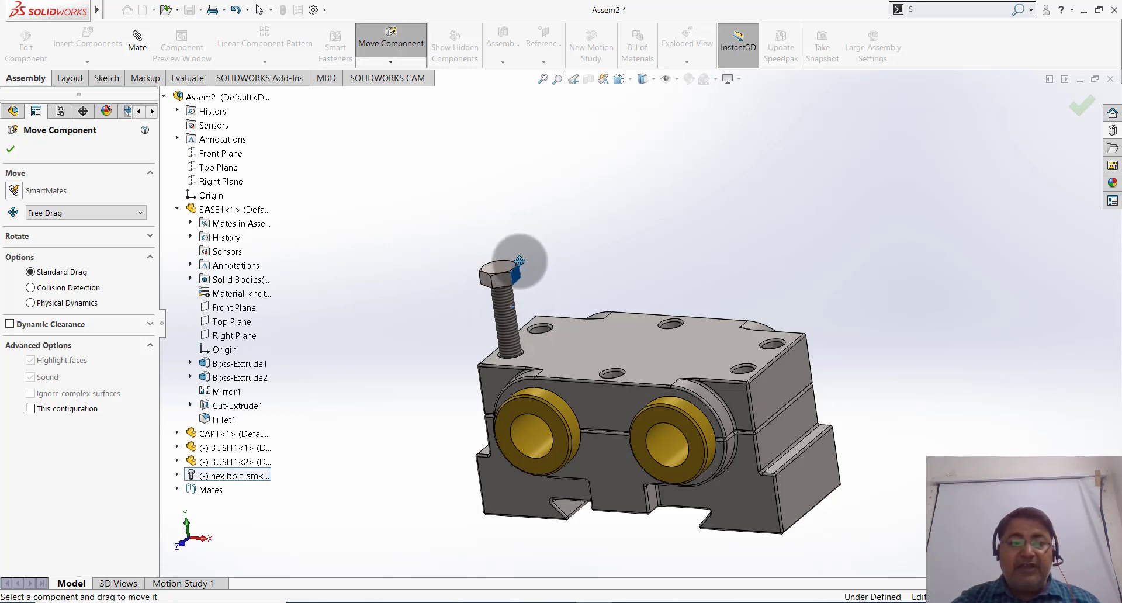
click(642, 240)
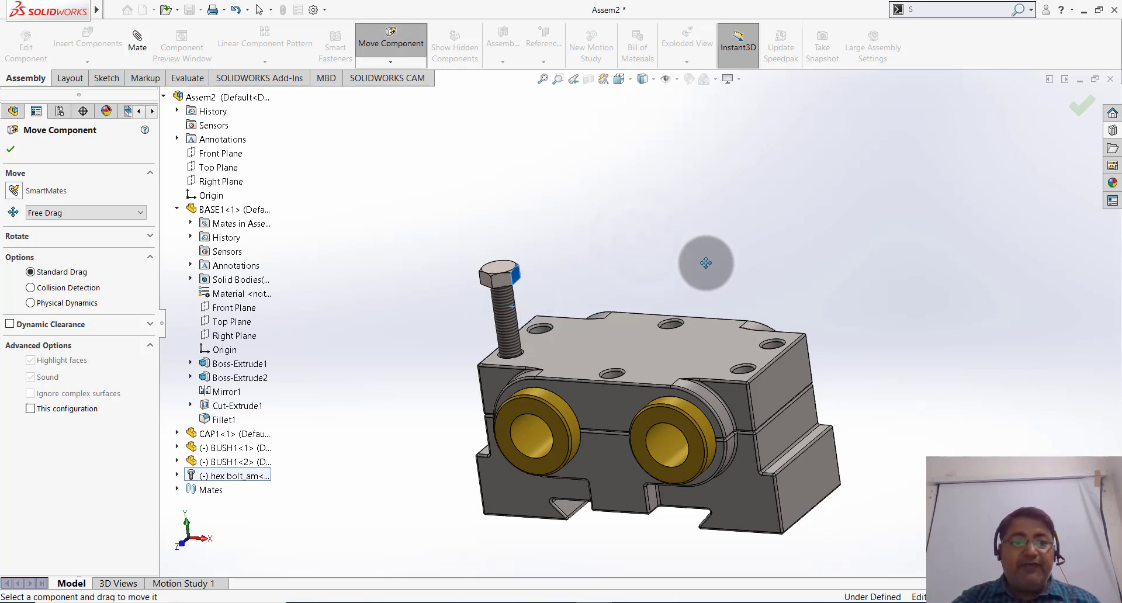
click(10, 148)
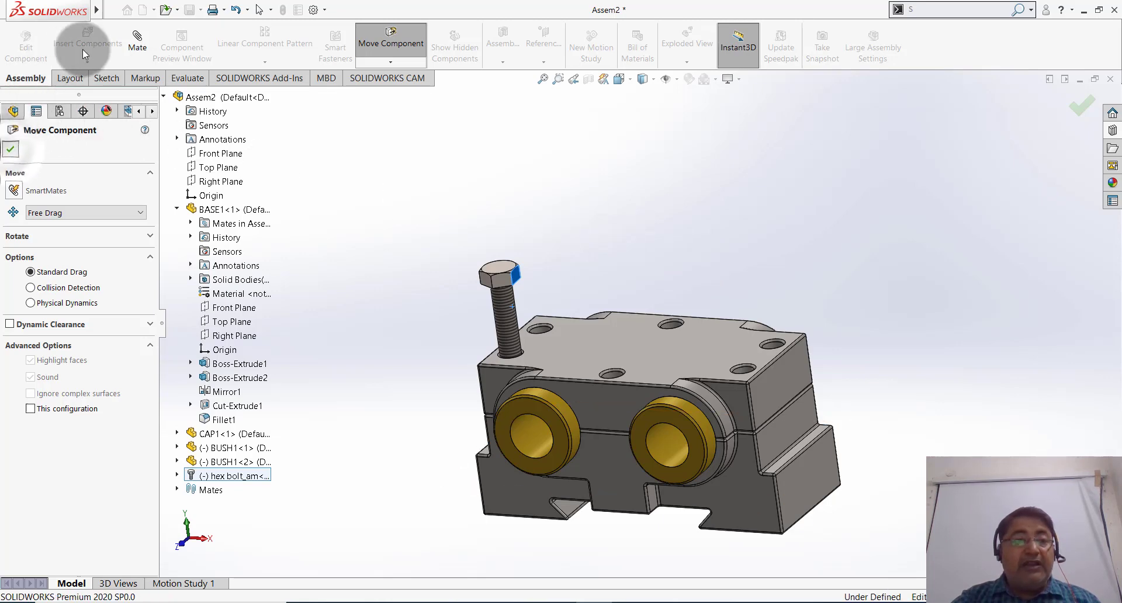
Step: Mate the cap's top face coincident with the bolt head's underside as Coincident9
click(586, 341)
middle_drag(917, 407, 565, 322)
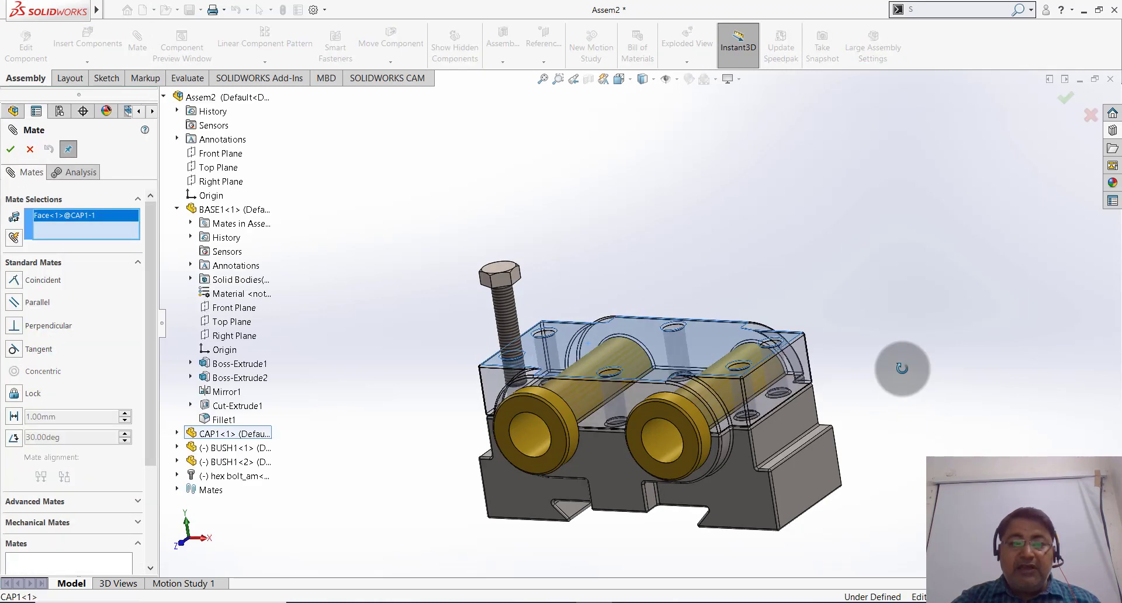
scroll(564, 323, down, 1)
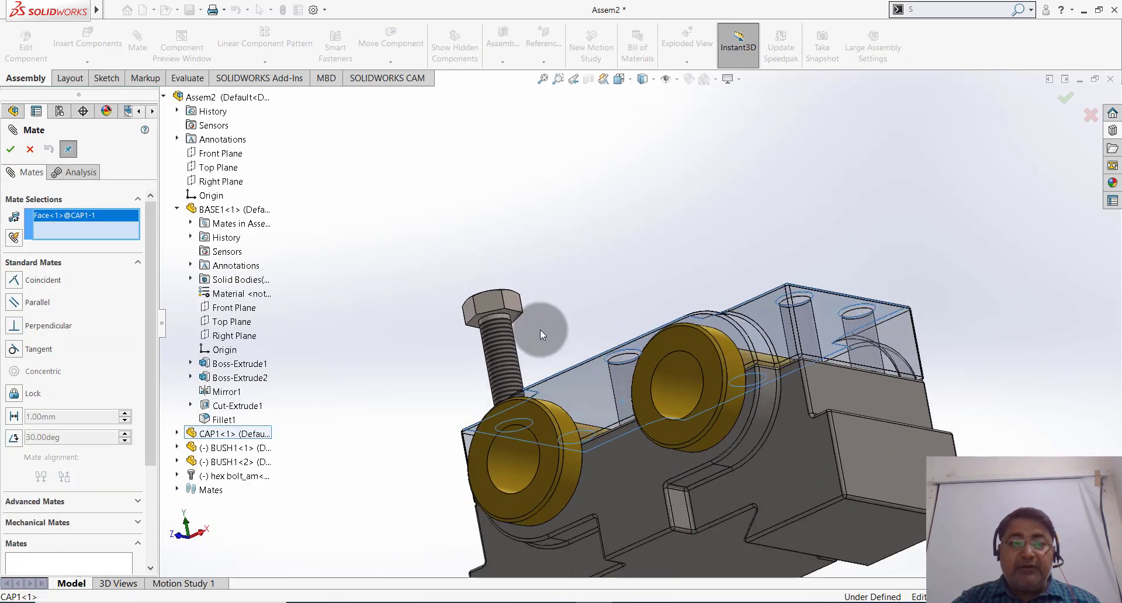
scroll(536, 331, down, 2)
scroll(536, 328, down, 2)
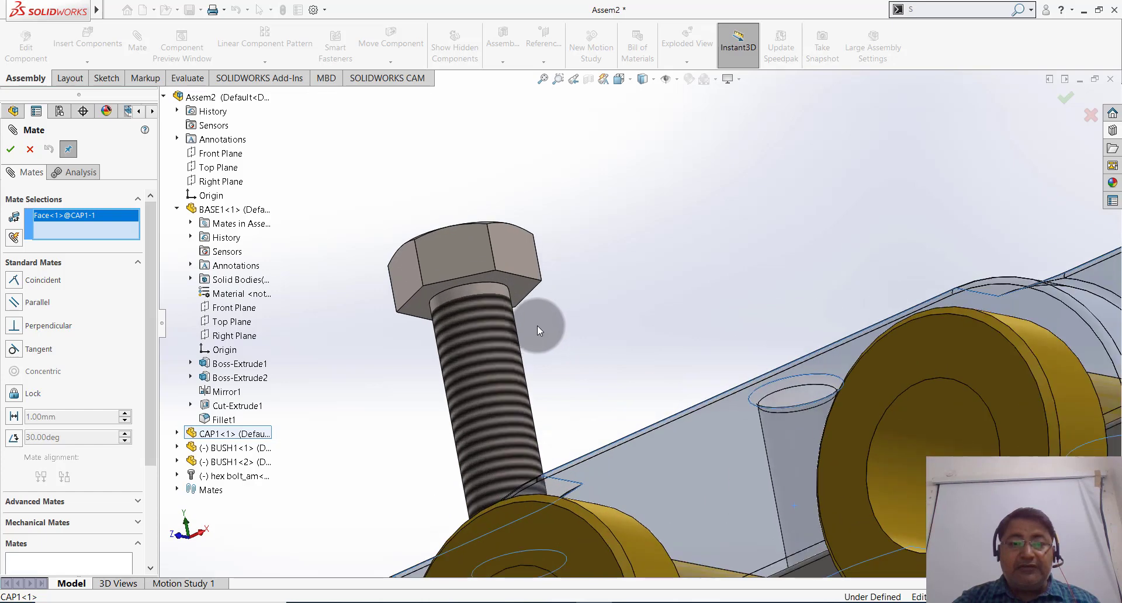
click(518, 287)
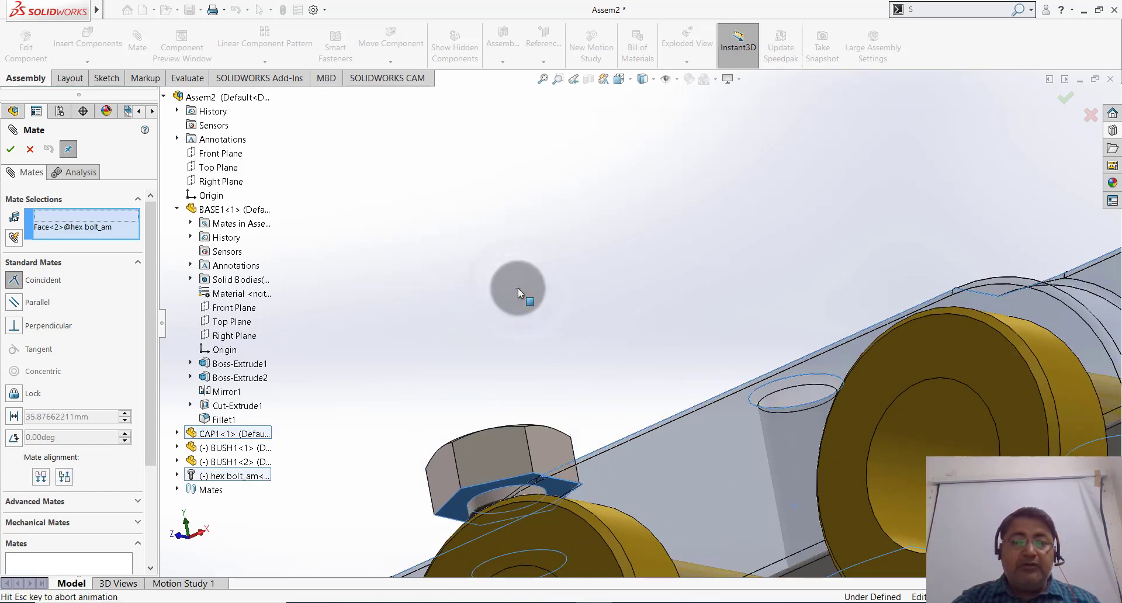
click(503, 277)
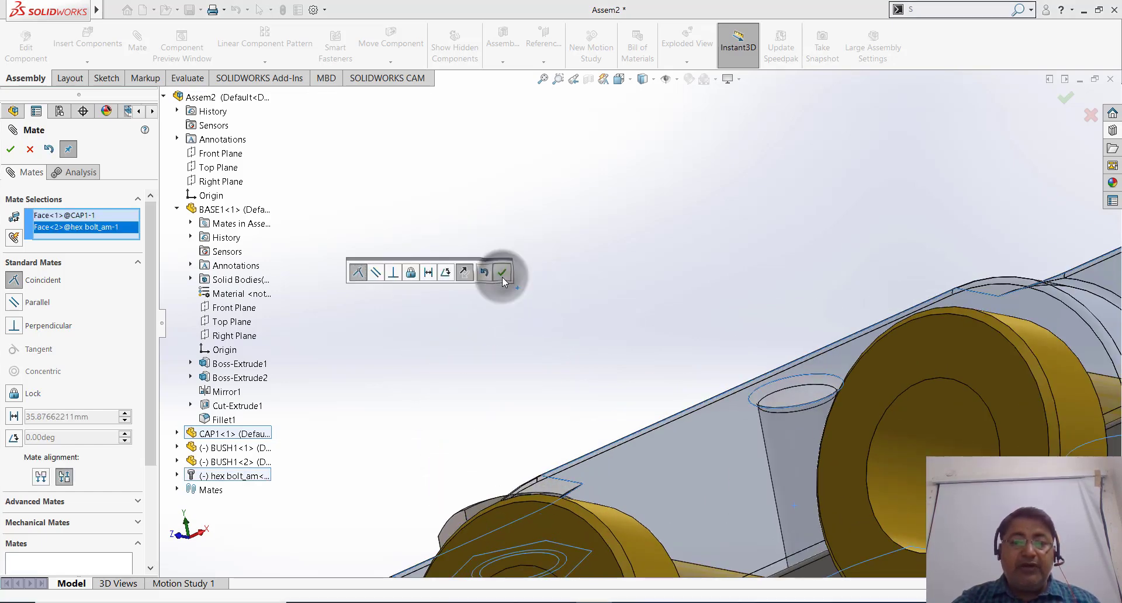
scroll(503, 277, up, 2)
scroll(503, 277, up, 2)
scroll(505, 275, up, 2)
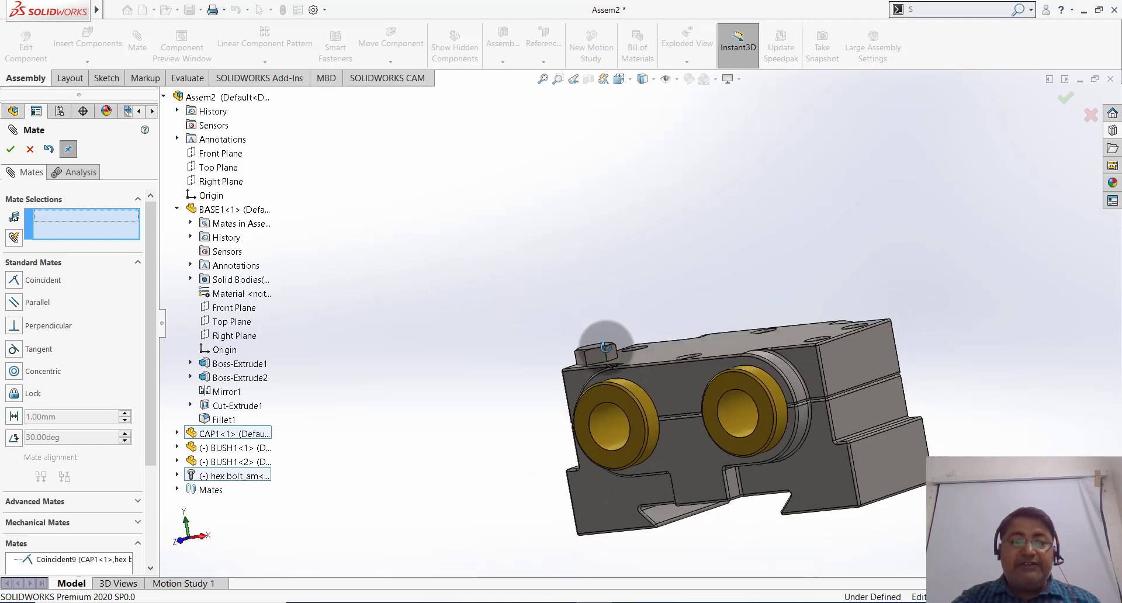
mouse_move(585, 287)
middle_down()
mouse_move(925, 427)
mouse_move(918, 377)
mouse_move(926, 393)
middle_up()
scroll(929, 426, down, 2)
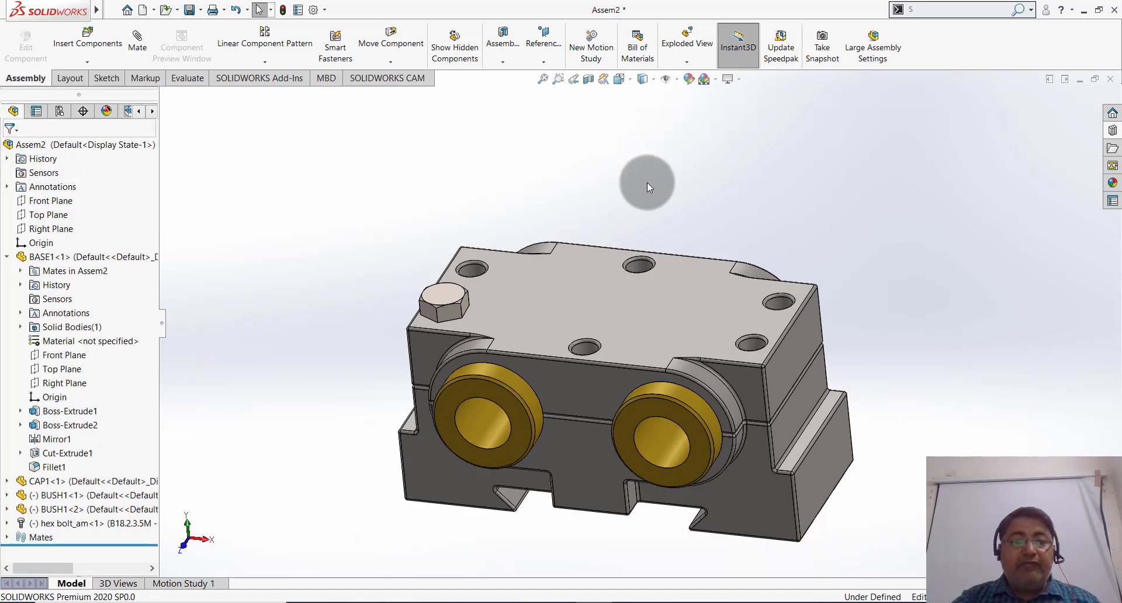
Step: Copy the hex bolt with its mates into the next cap hole, reusing the cap's top face
click(98, 61)
click(127, 121)
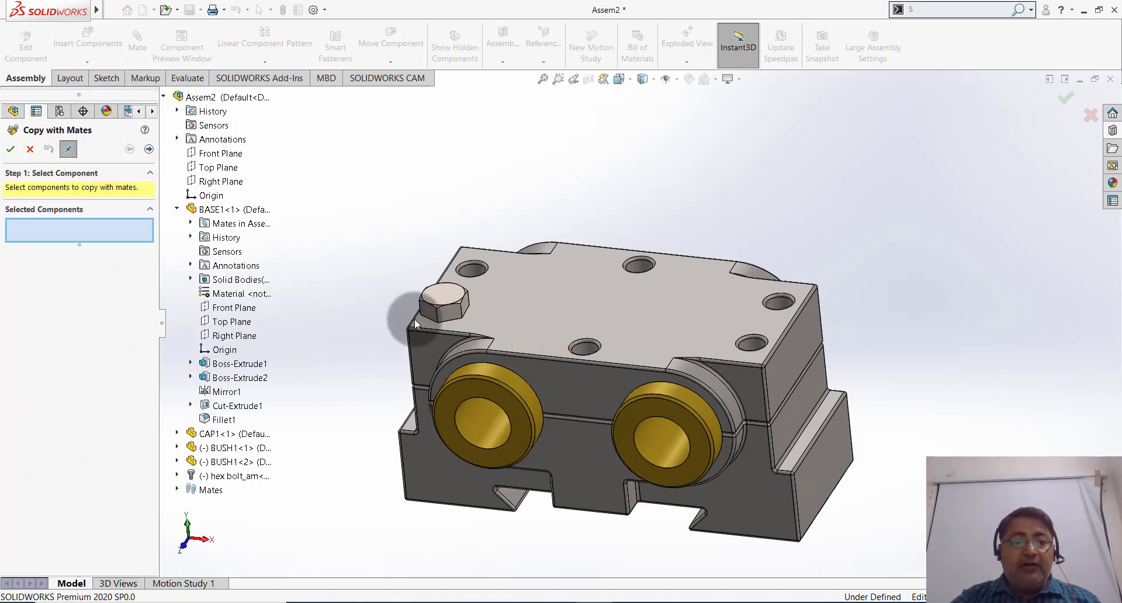
click(449, 297)
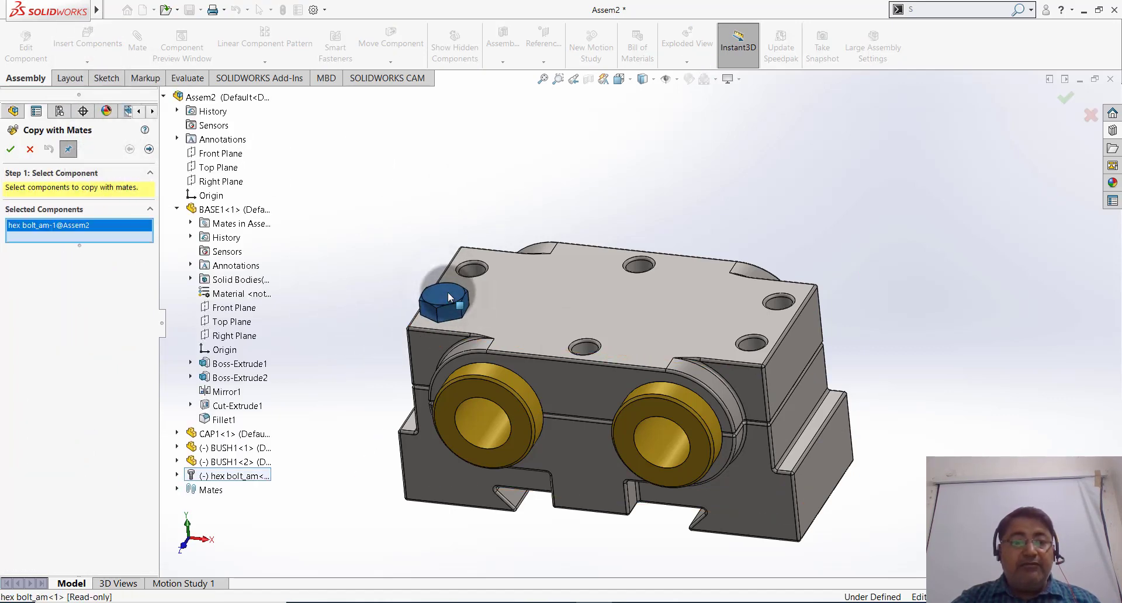
click(150, 151)
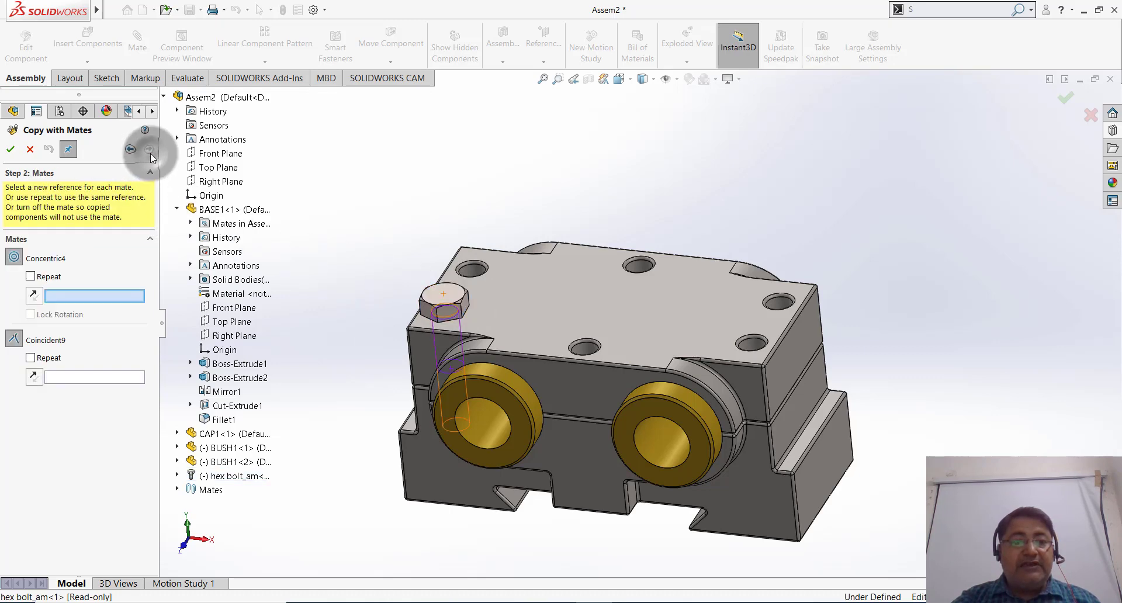
click(478, 273)
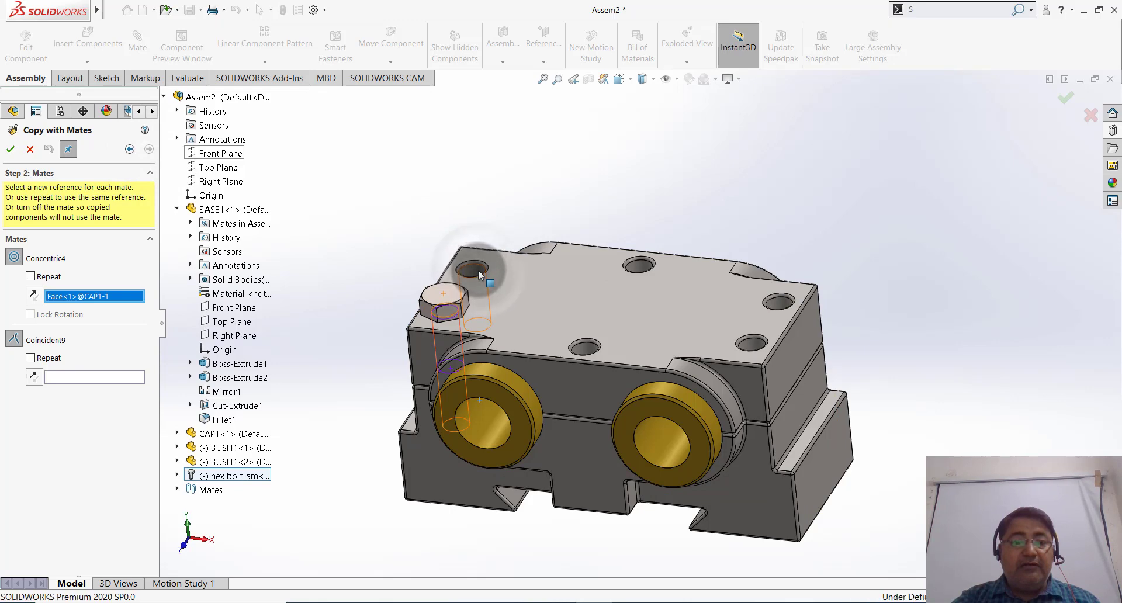
click(31, 358)
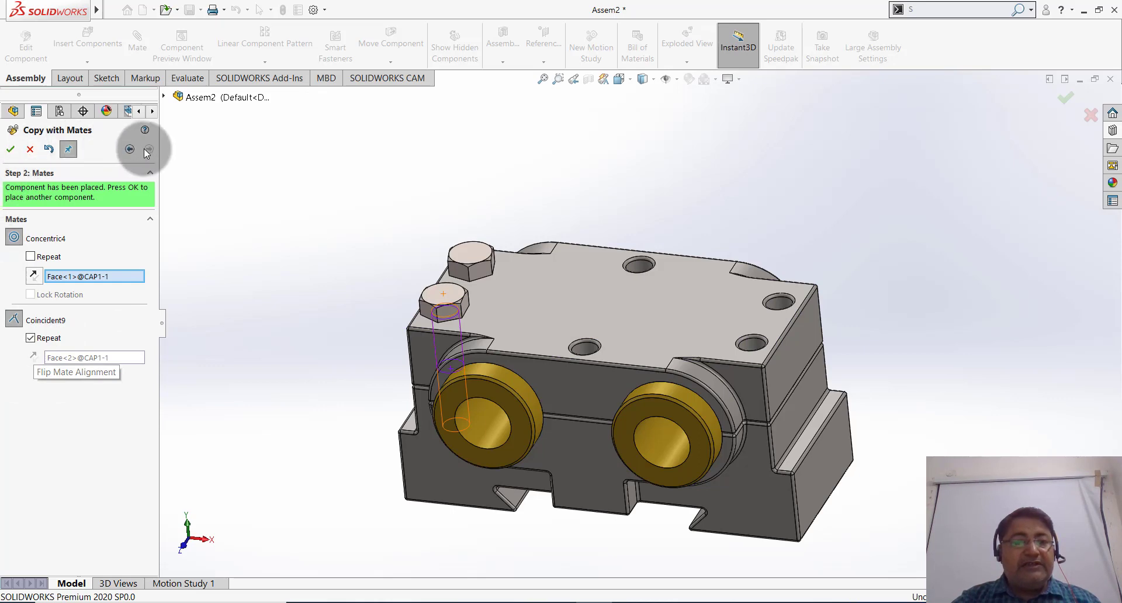
click(10, 150)
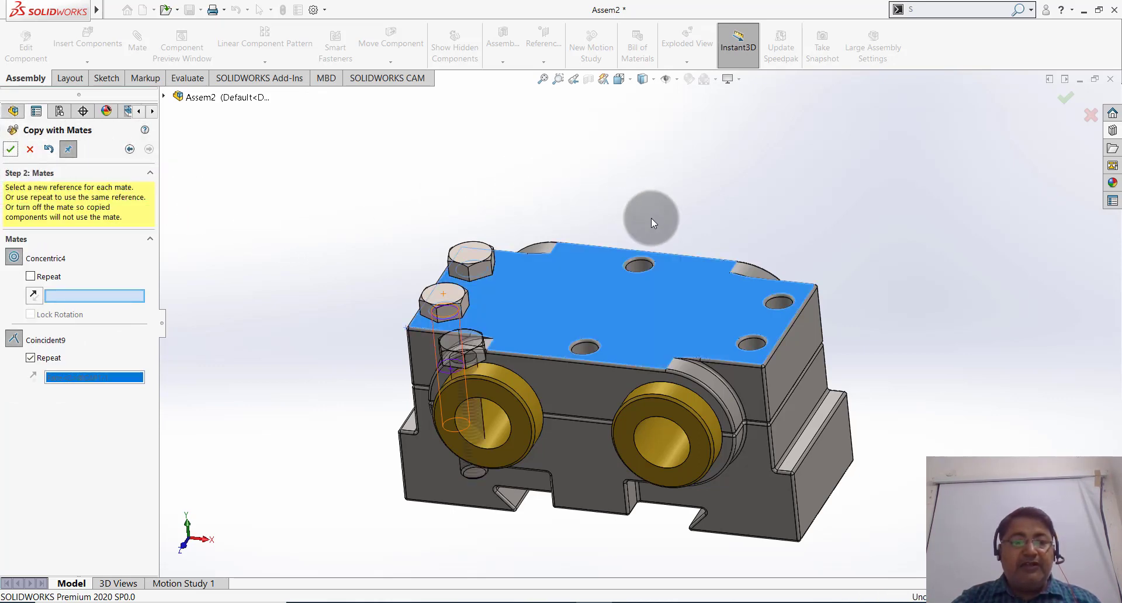
Step: Place further bolt copies in the middle rear, right rear, right front and front middle holes
scroll(651, 218, down, 2)
scroll(658, 247, down, 2)
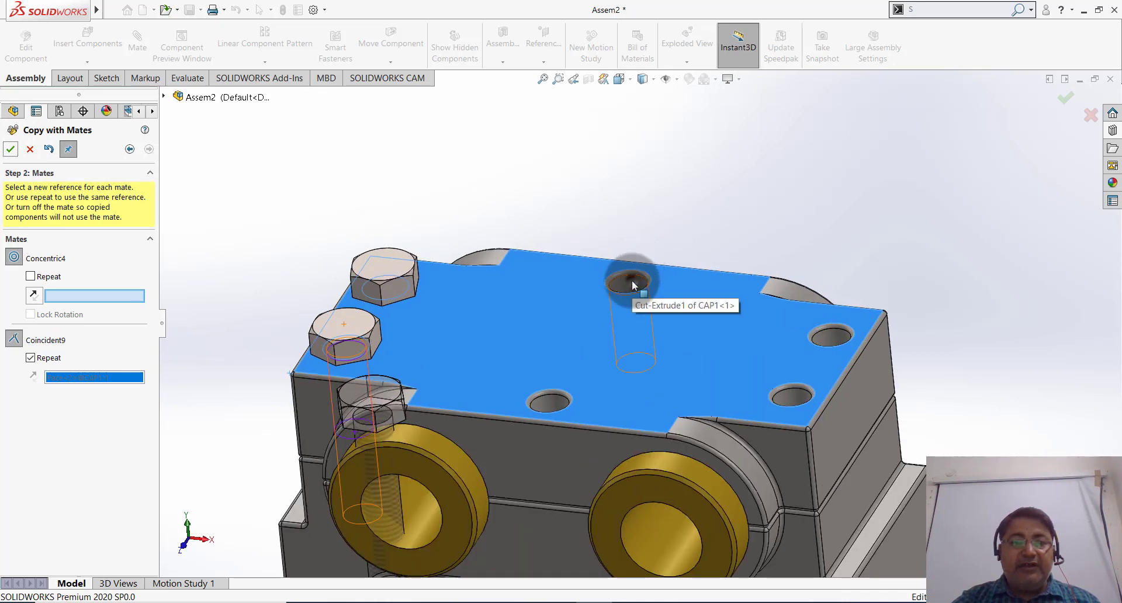
click(632, 284)
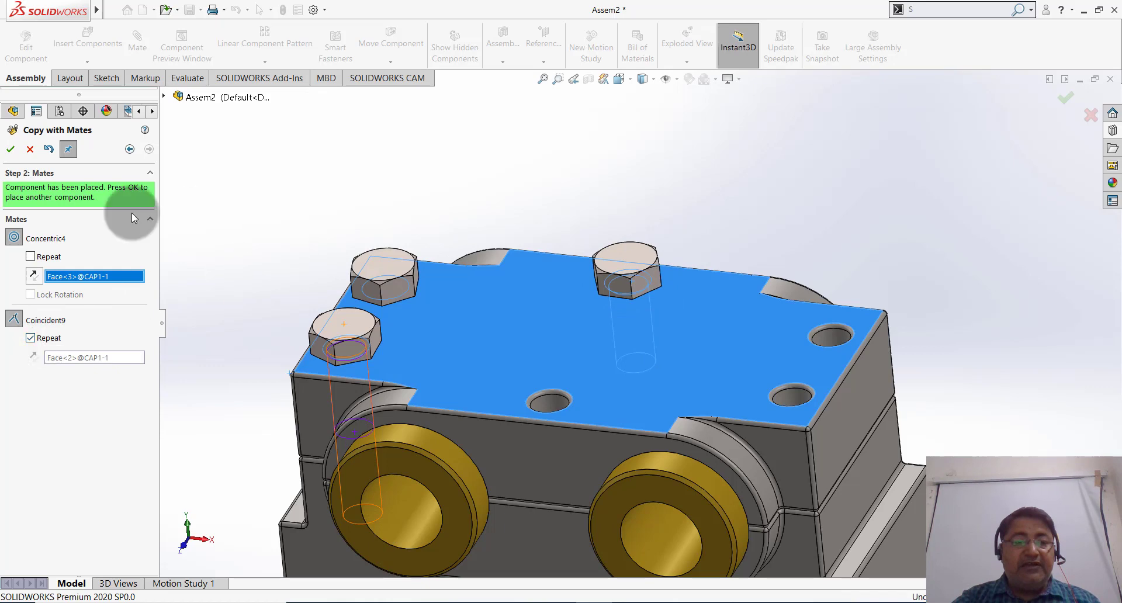
click(10, 151)
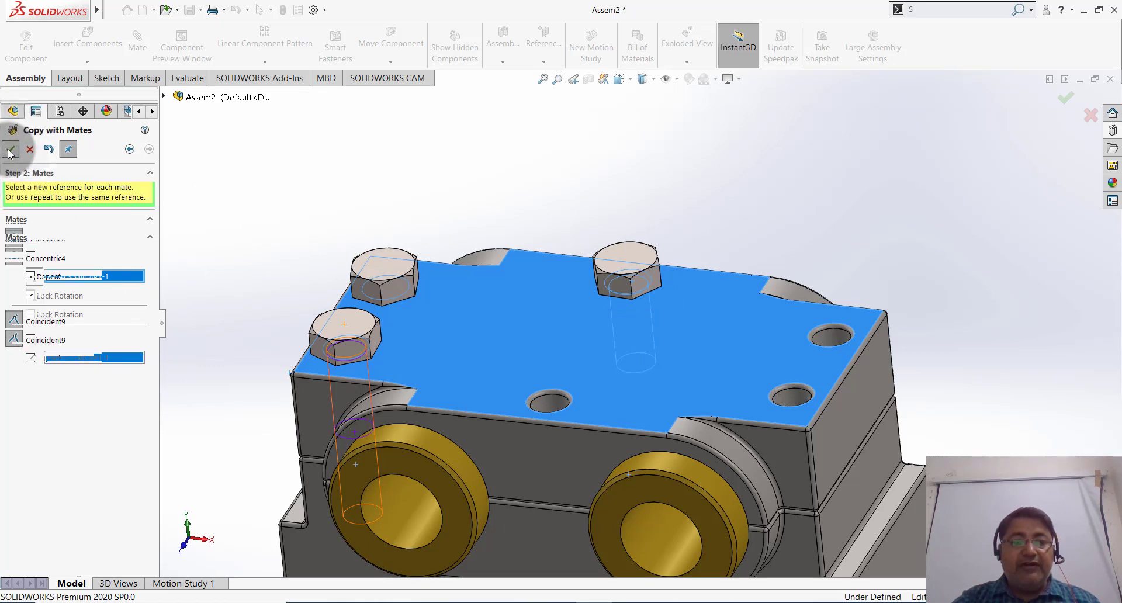
click(829, 337)
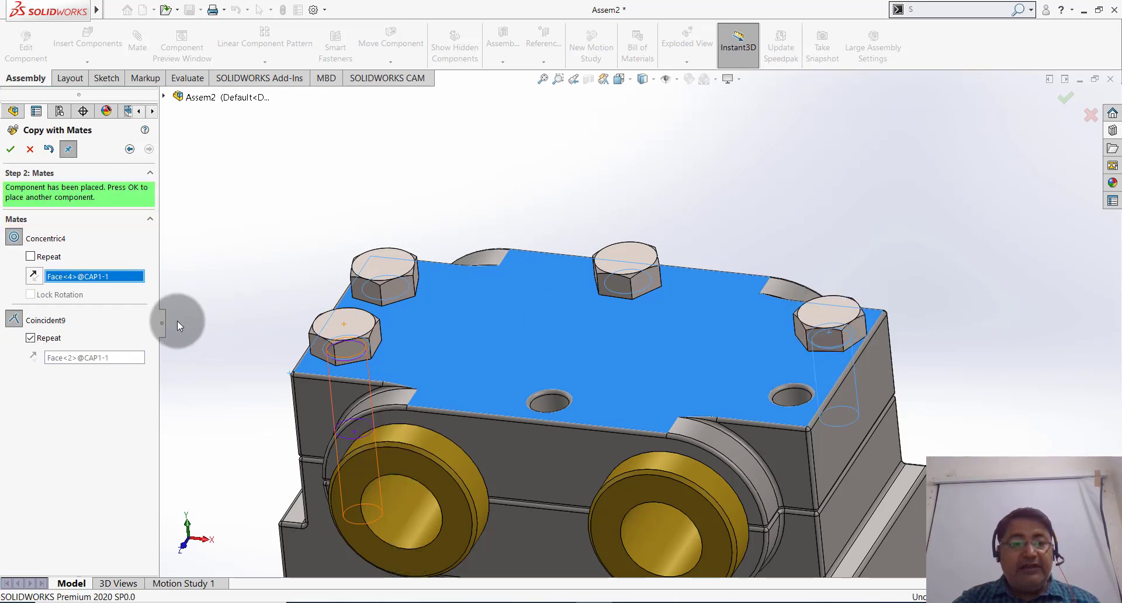
click(11, 150)
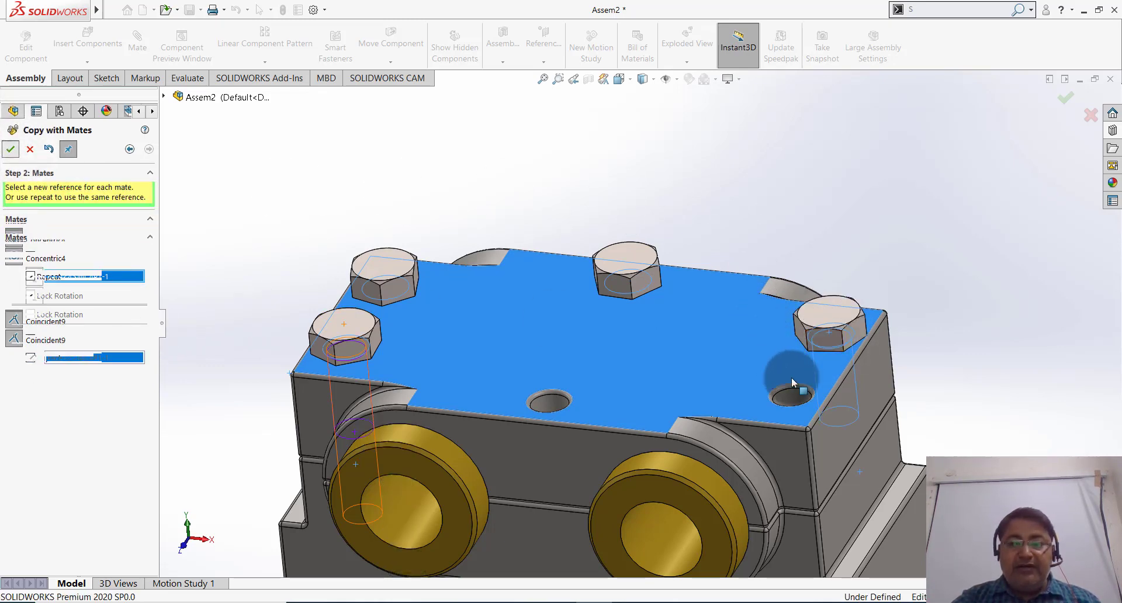
click(788, 400)
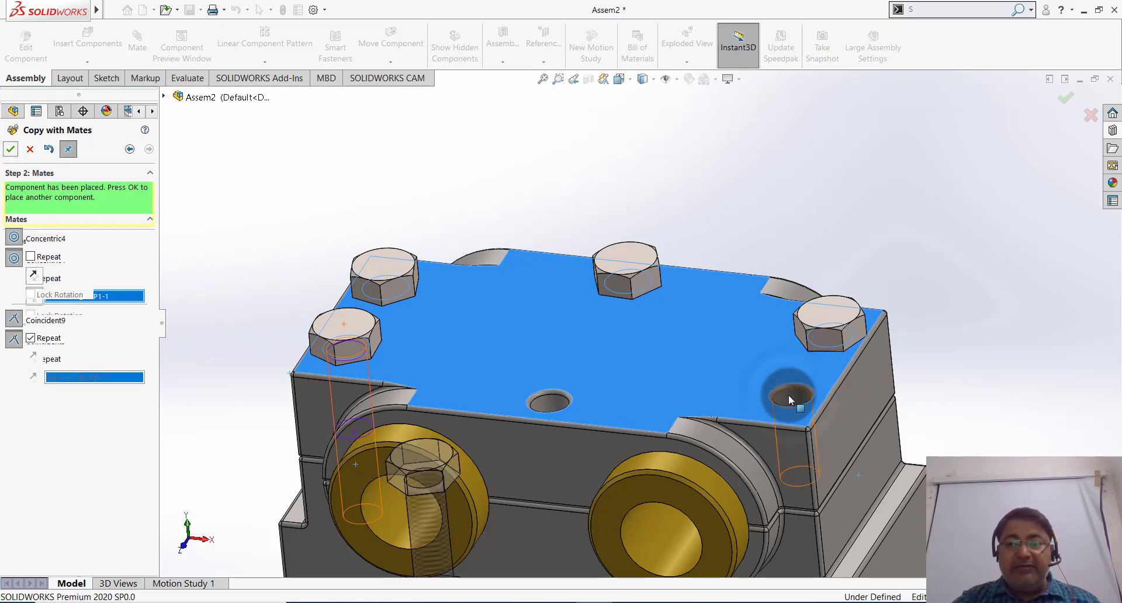
scroll(763, 198, up, 2)
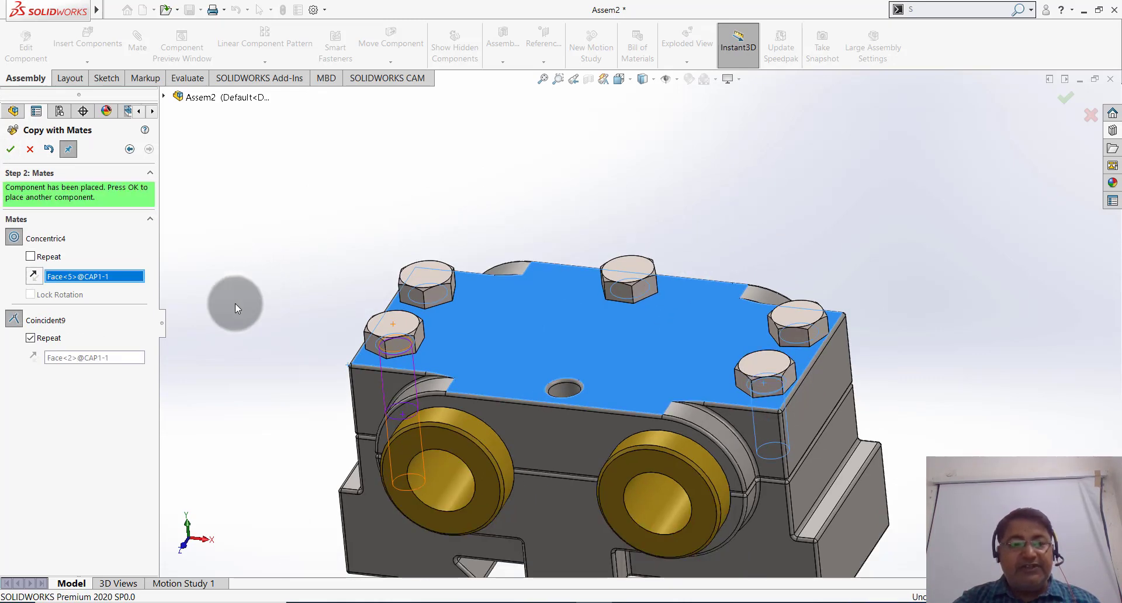
click(11, 149)
click(570, 390)
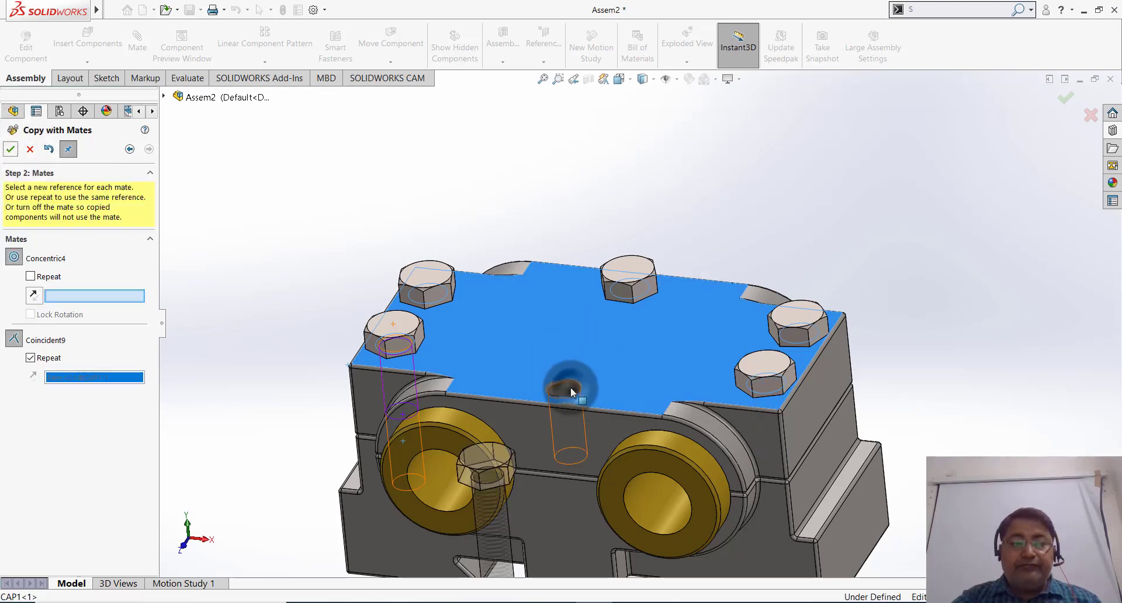
click(13, 150)
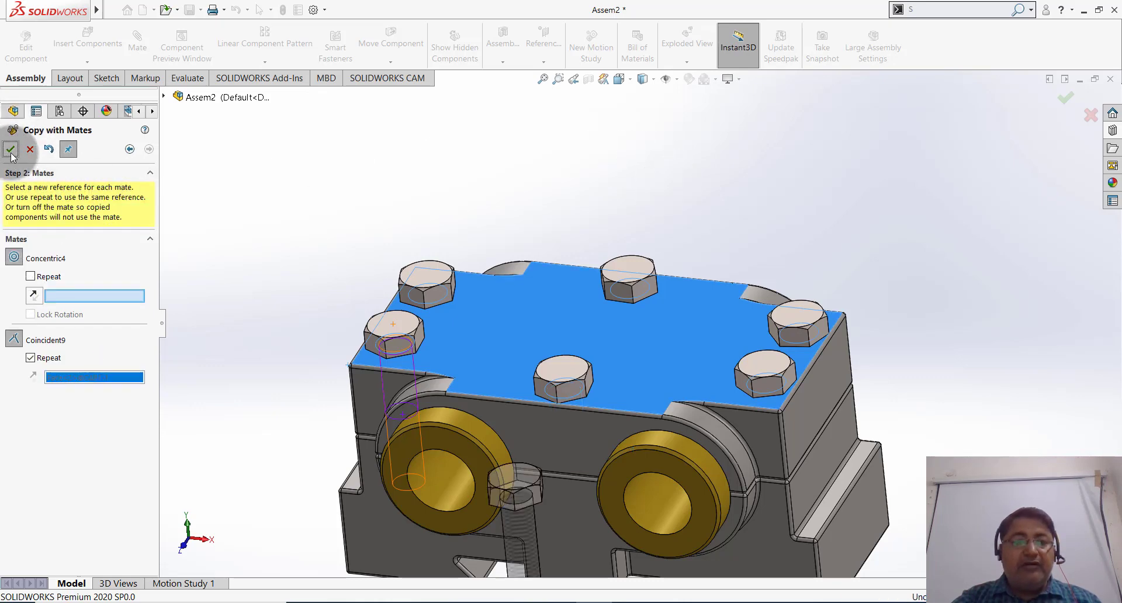
click(30, 150)
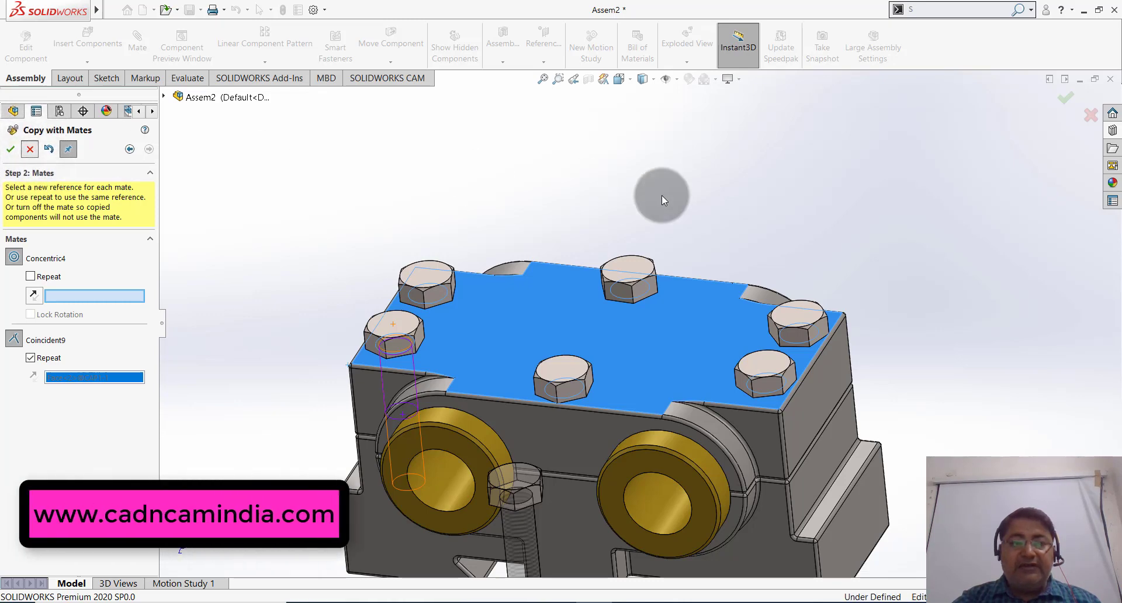
key(f)
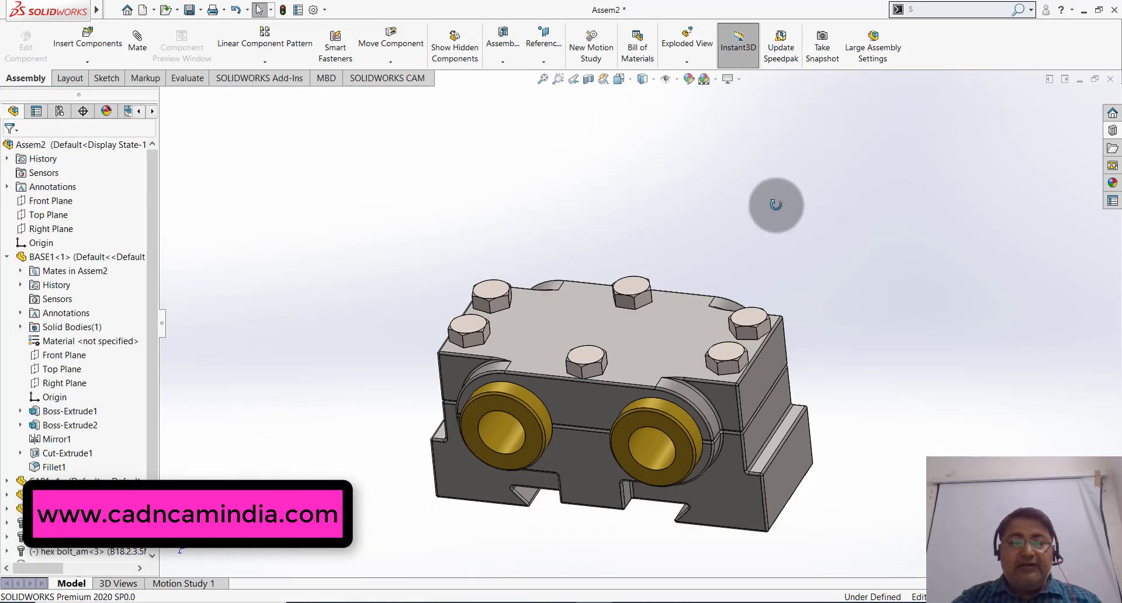
middle_drag(777, 206, 754, 226)
scroll(479, 451, down, 2)
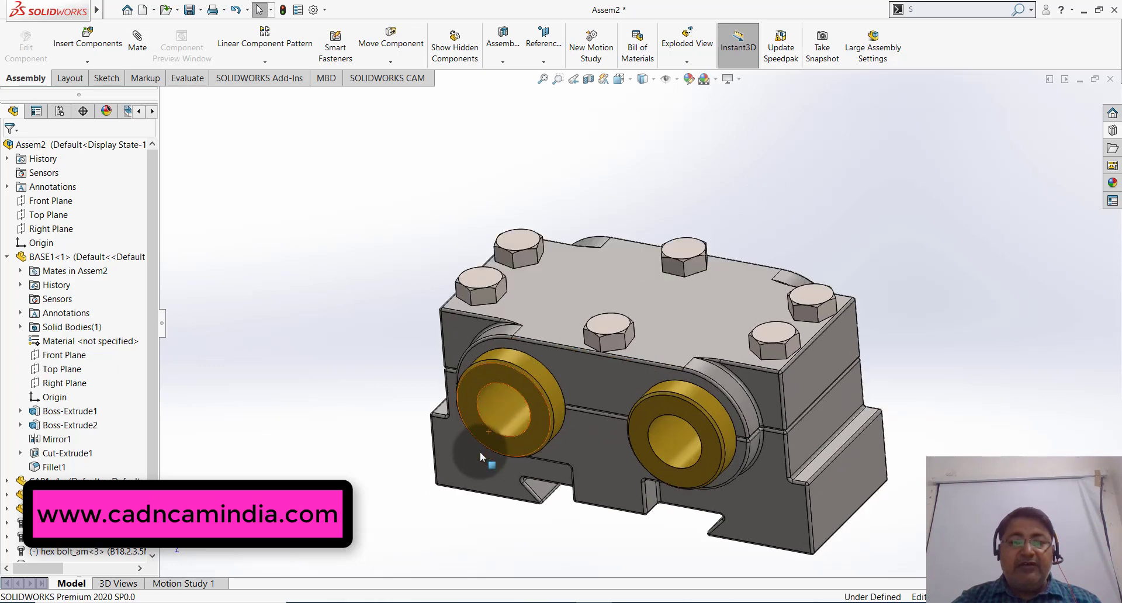
scroll(801, 200, up, 2)
scroll(617, 474, down, 2)
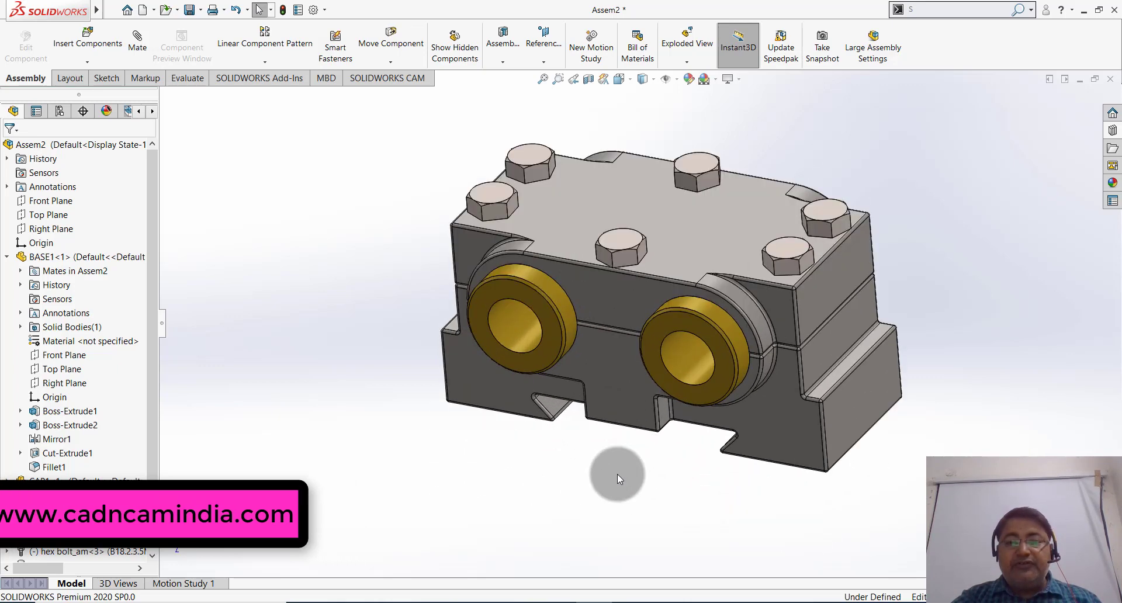
scroll(707, 480, up, 2)
mouse_move(682, 480)
middle_down()
mouse_move(691, 409)
mouse_move(670, 413)
mouse_move(660, 467)
middle_up()
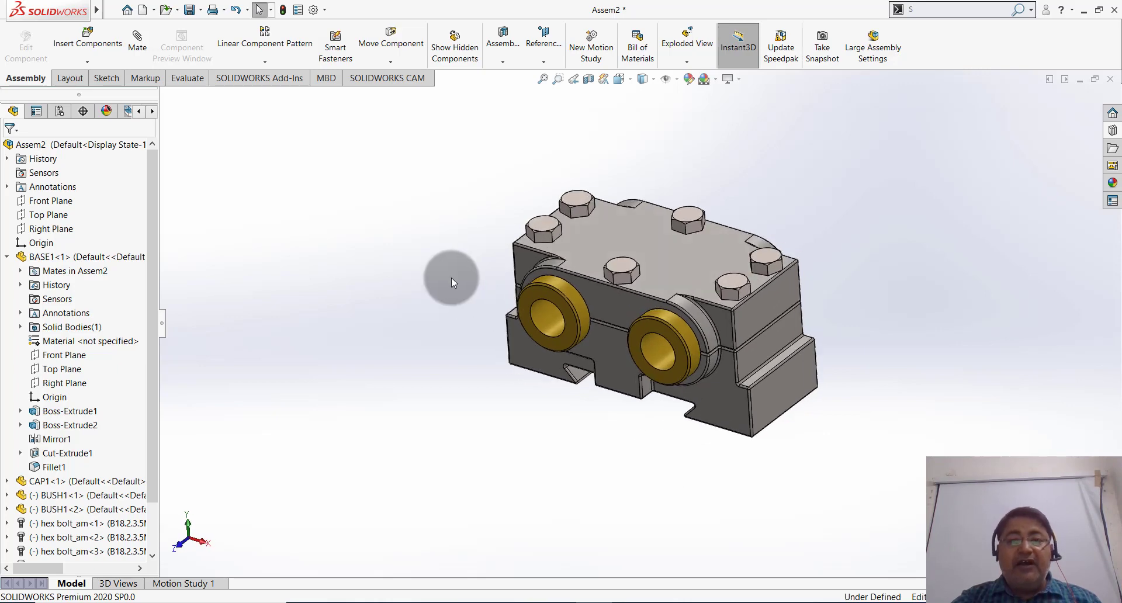
scroll(450, 278, down, 1)
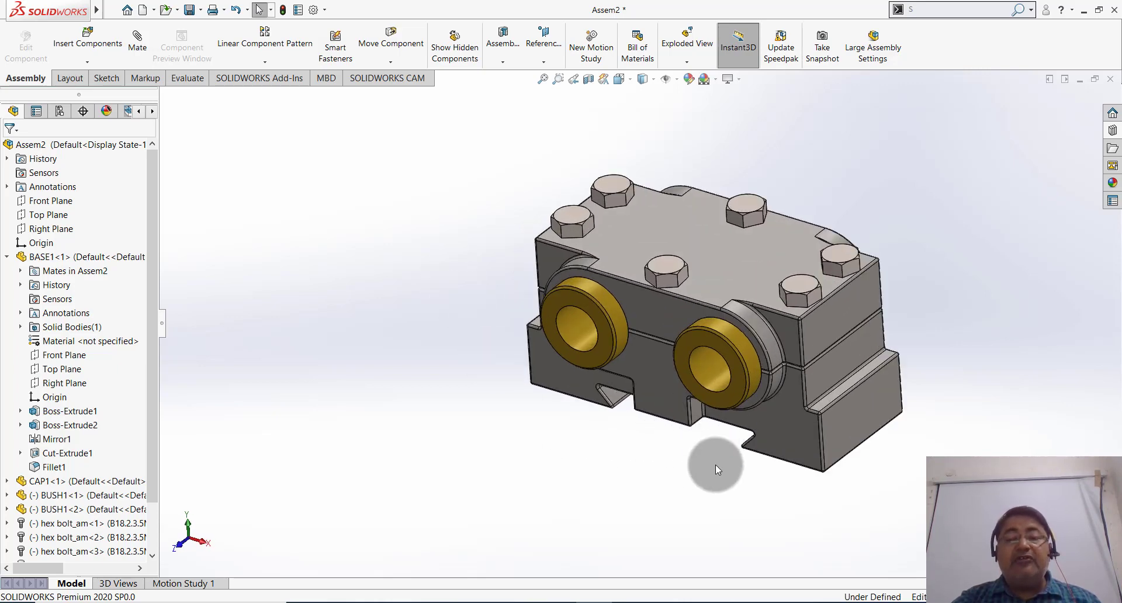
middle_drag(715, 465, 714, 464)
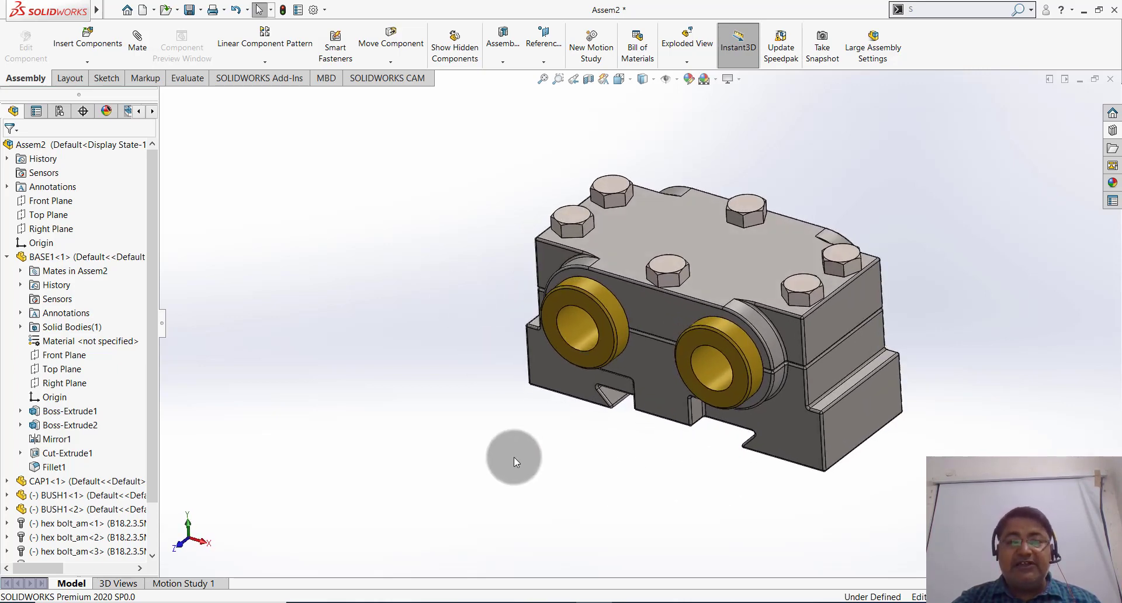
middle_drag(662, 492, 716, 506)
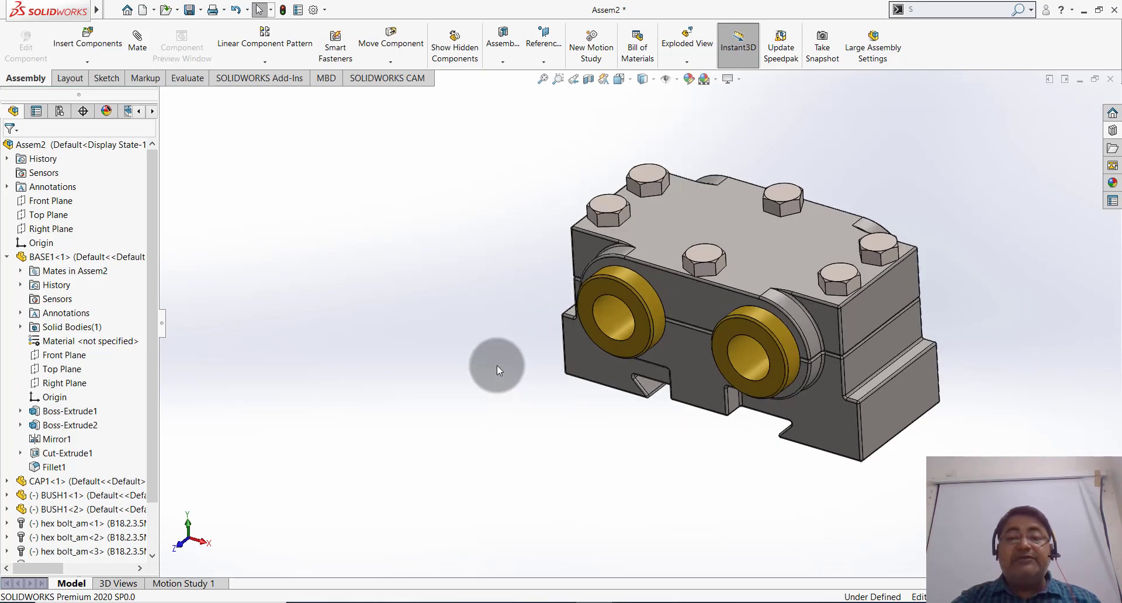
middle_drag(496, 366, 738, 503)
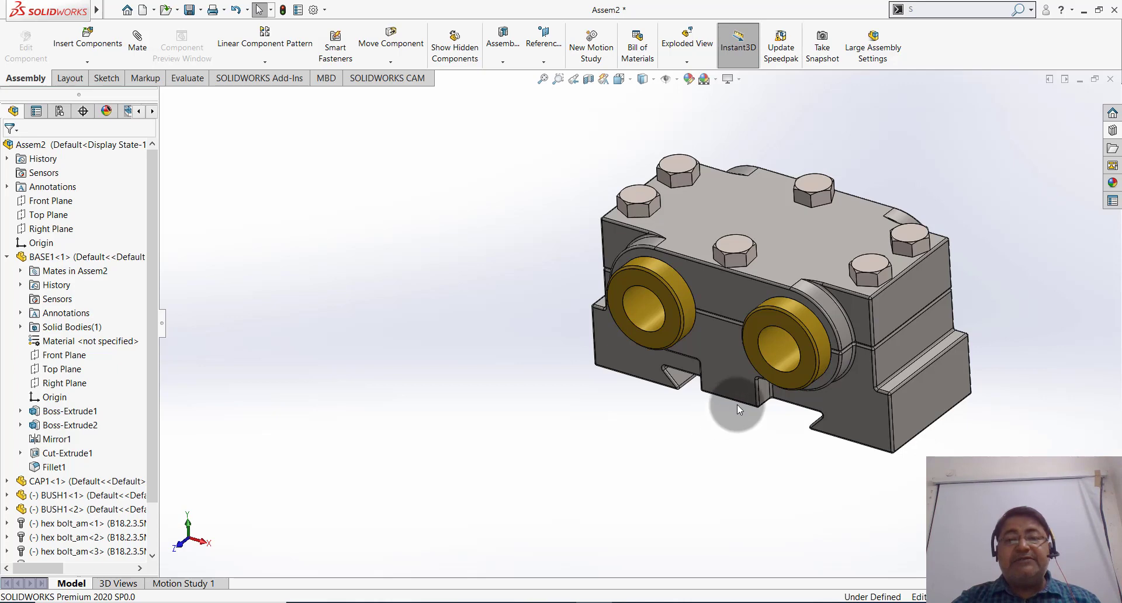
shift+middle_drag(737, 404, 737, 416)
shift+middle_drag(746, 493, 761, 489)
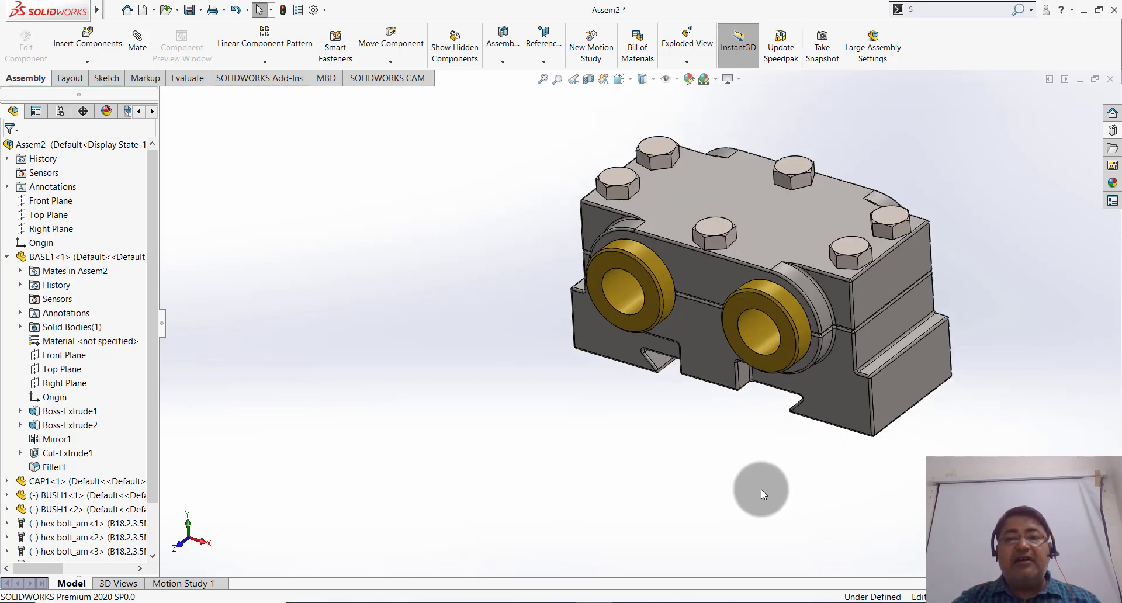
shift+middle_drag(815, 136, 854, 138)
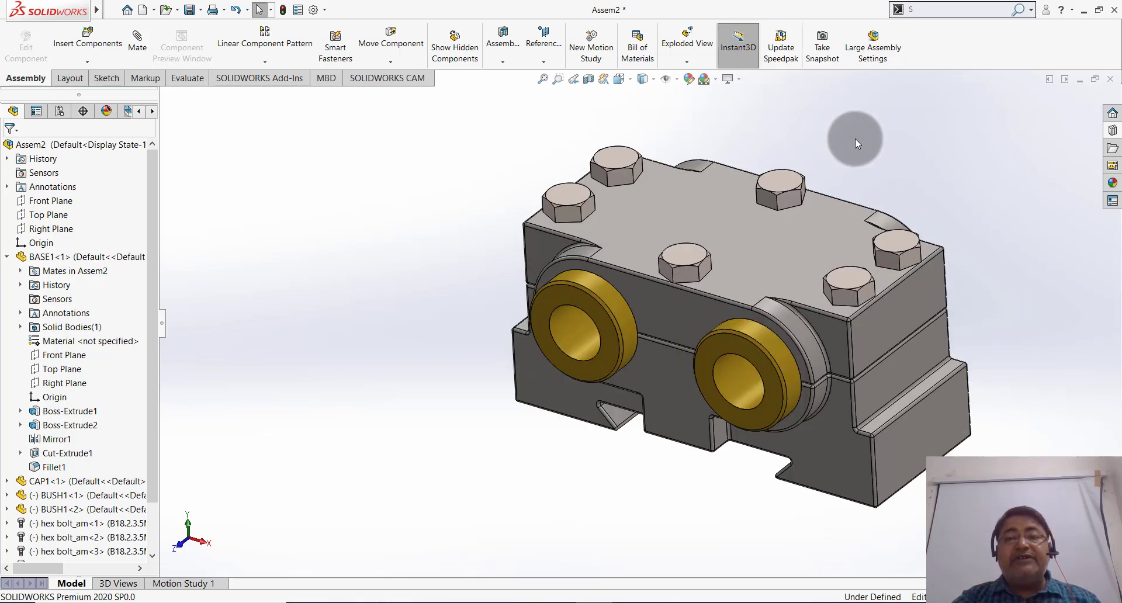
middle_drag(986, 233, 993, 227)
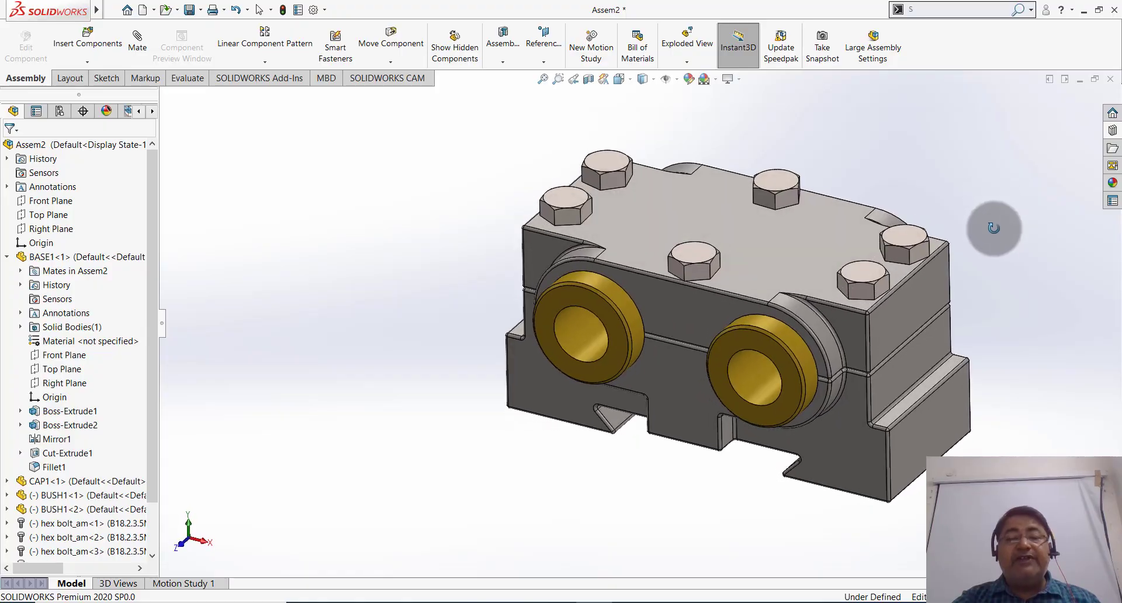